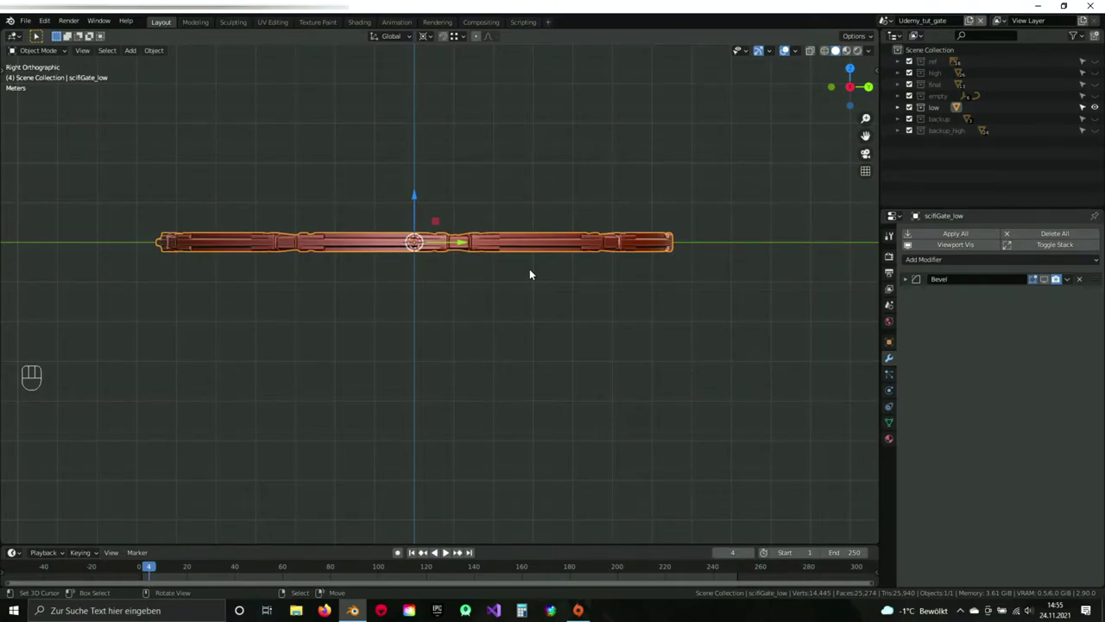
{"action": "middle_click_drag", "start_coordinate": [530, 271], "coordinate": [877, 270]}
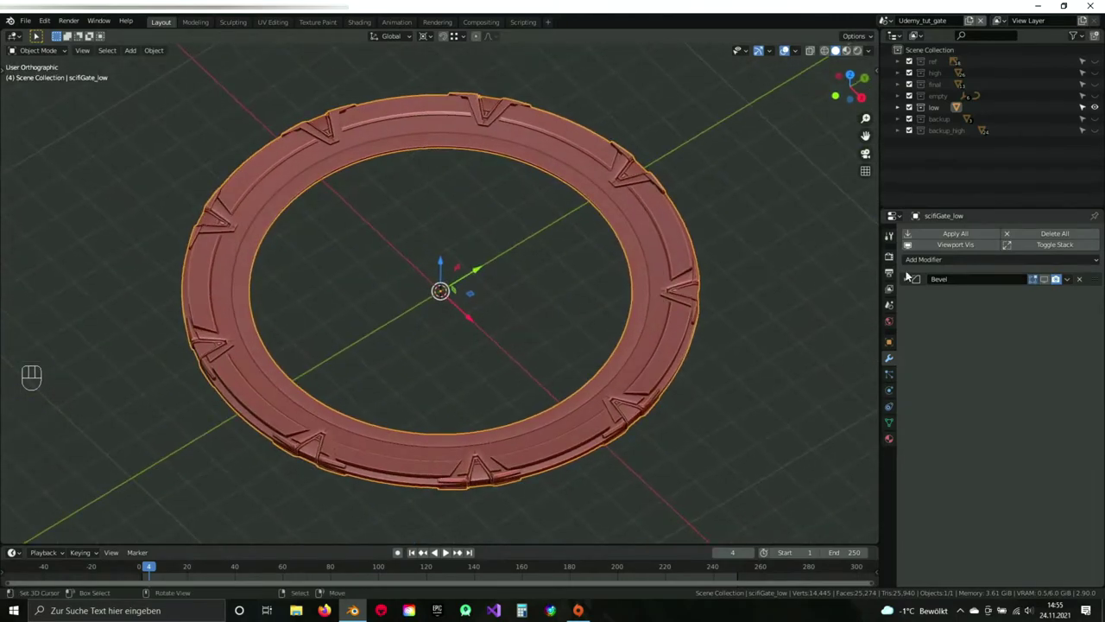
{"action": "middle_click_drag", "start_coordinate": [599, 291], "coordinate": [509, 296]}
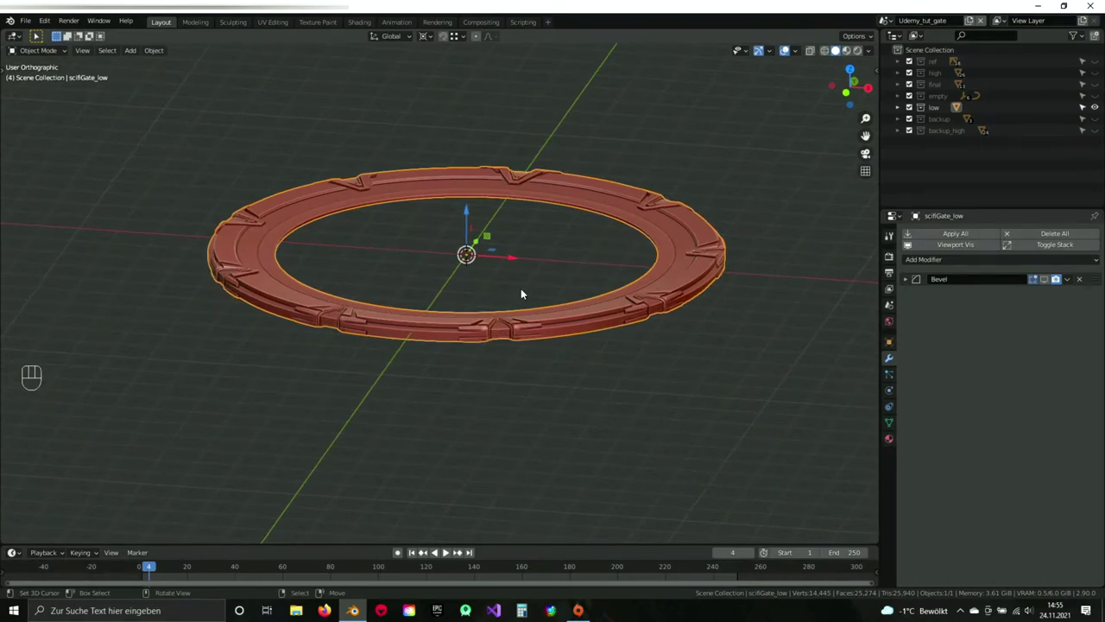
{"action": "middle_click_drag", "start_coordinate": [526, 291], "coordinate": [450, 297]}
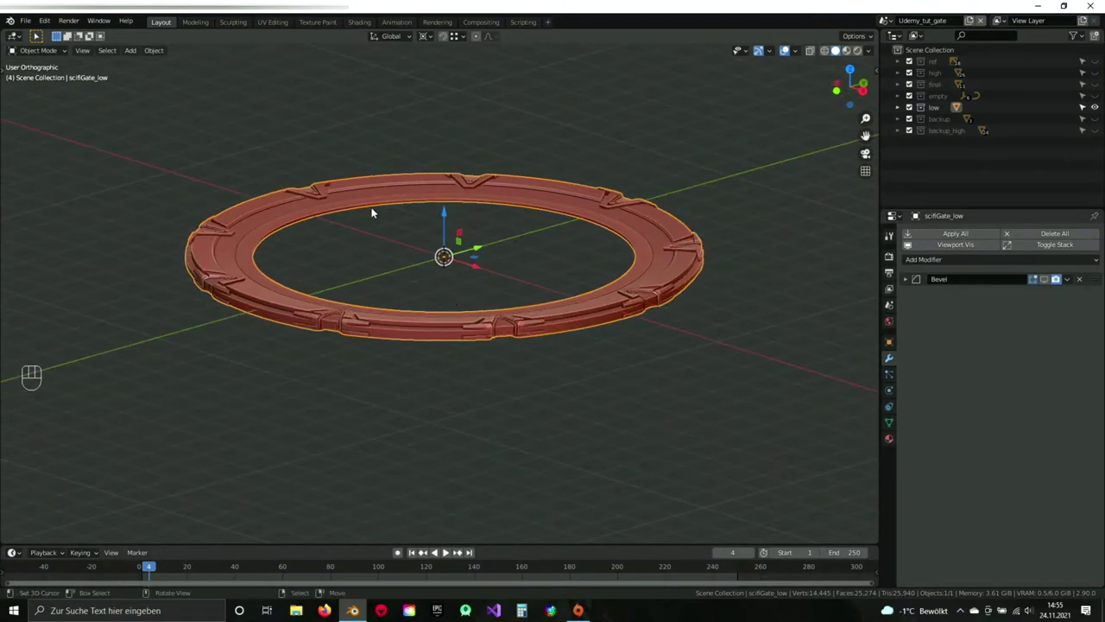
Check in the preferences that the Node Wrangler add-on is enabled, searching the add-ons for "node".
{"action": "left_click", "coordinate": [44, 20]}
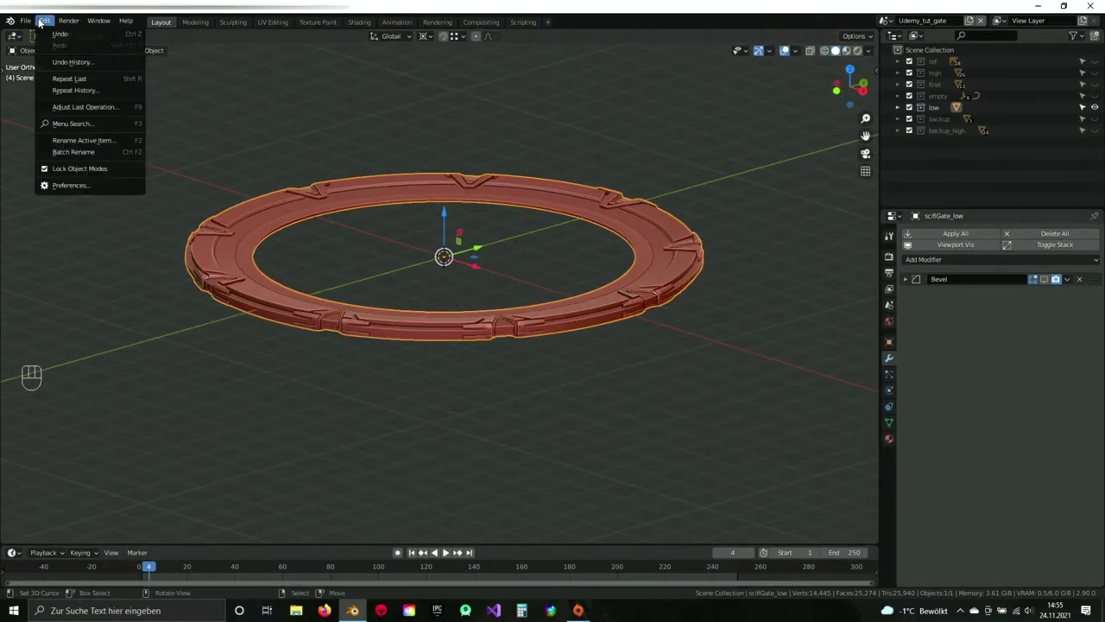
{"action": "left_click", "coordinate": [69, 186]}
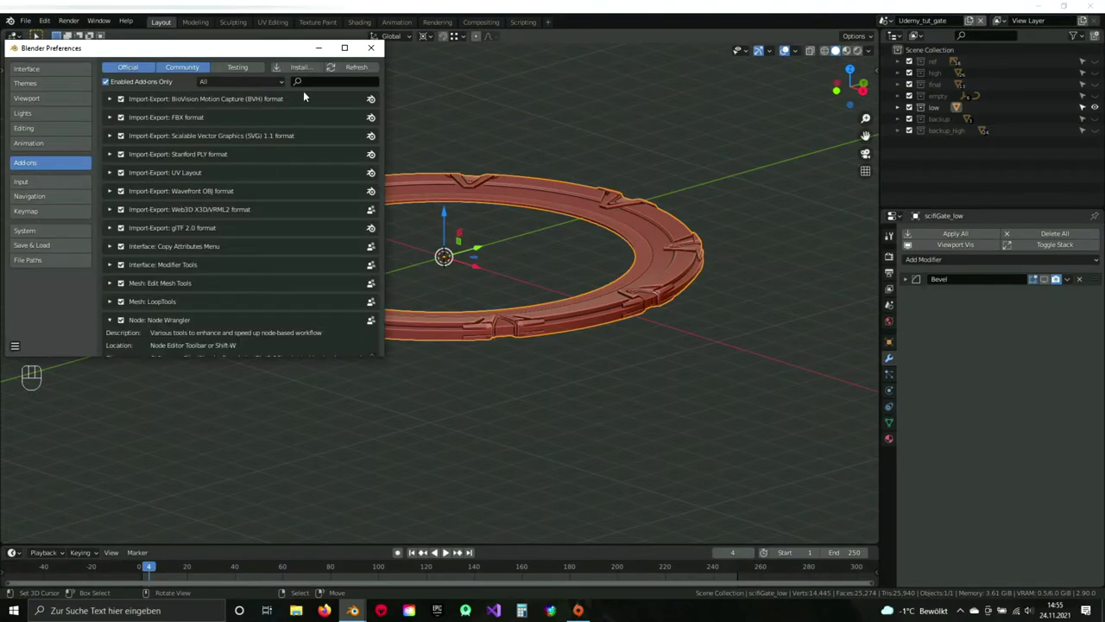
{"action": "left_click", "coordinate": [326, 82]}
{"action": "type", "text": "nod"}
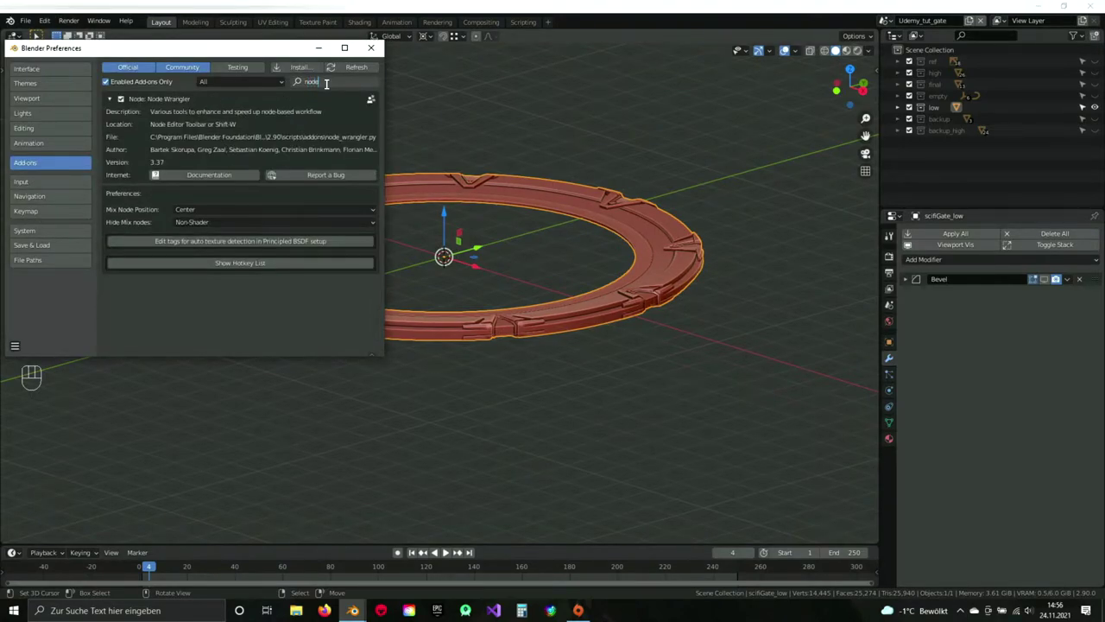
{"action": "type", "text": "e"}
{"action": "key", "text": "Return"}
{"action": "left_click", "coordinate": [110, 100]}
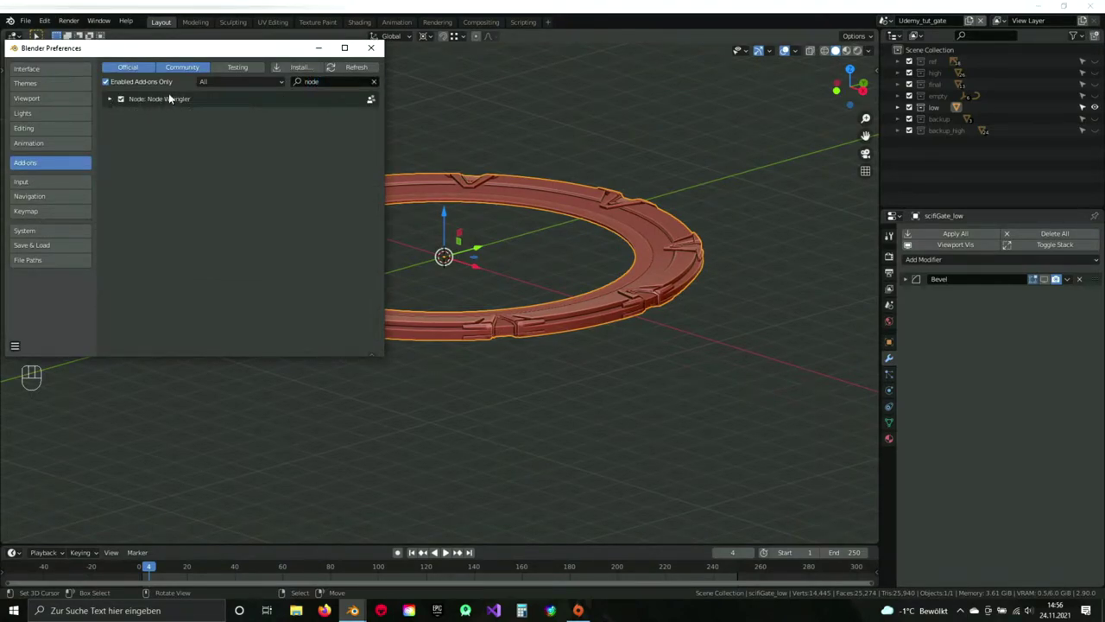
{"action": "left_click", "coordinate": [371, 48]}
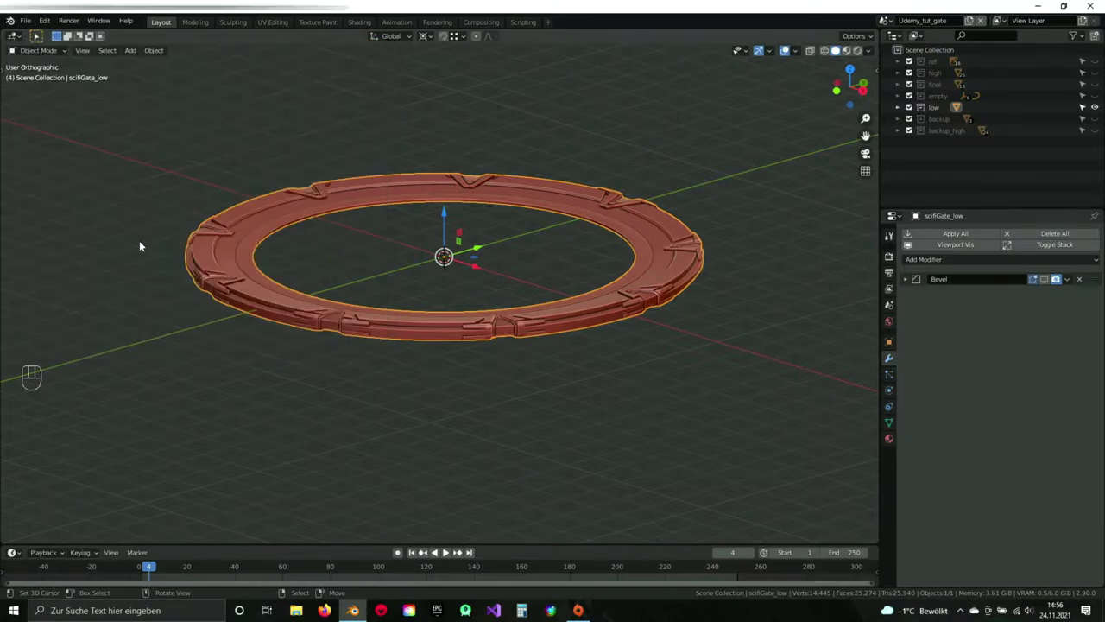
Rotate the whole ring mesh by 90° in the right orthographic view while in Edit Mode.
{"action": "middle_click_drag", "start_coordinate": [577, 291], "coordinate": [590, 323]}
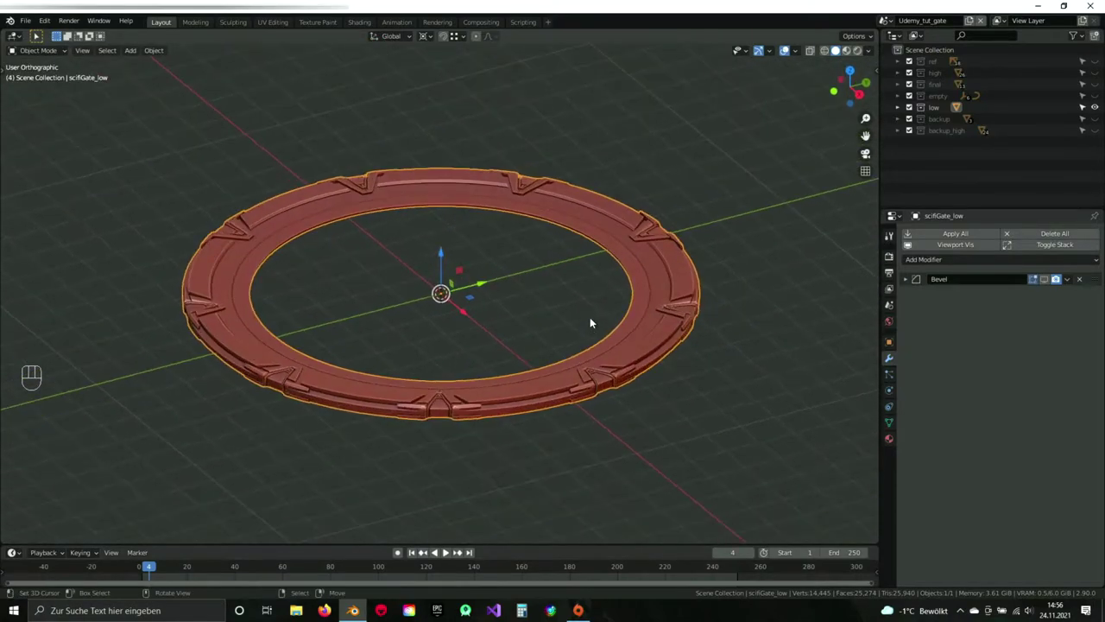
{"action": "key", "text": "Tab"}
{"action": "key", "text": "a"}
{"action": "key", "text": "KP_3"}
{"action": "key", "text": "r"}
{"action": "key", "text": "KP_9"}
{"action": "key", "text": "KP_0"}
{"action": "key", "text": "Return"}
{"action": "mouse_move", "coordinate": [509, 296]}
{"action": "middle_mouse_down"}
{"action": "mouse_move", "coordinate": [533, 320]}
{"action": "mouse_move", "coordinate": [516, 315]}
{"action": "middle_mouse_up"}
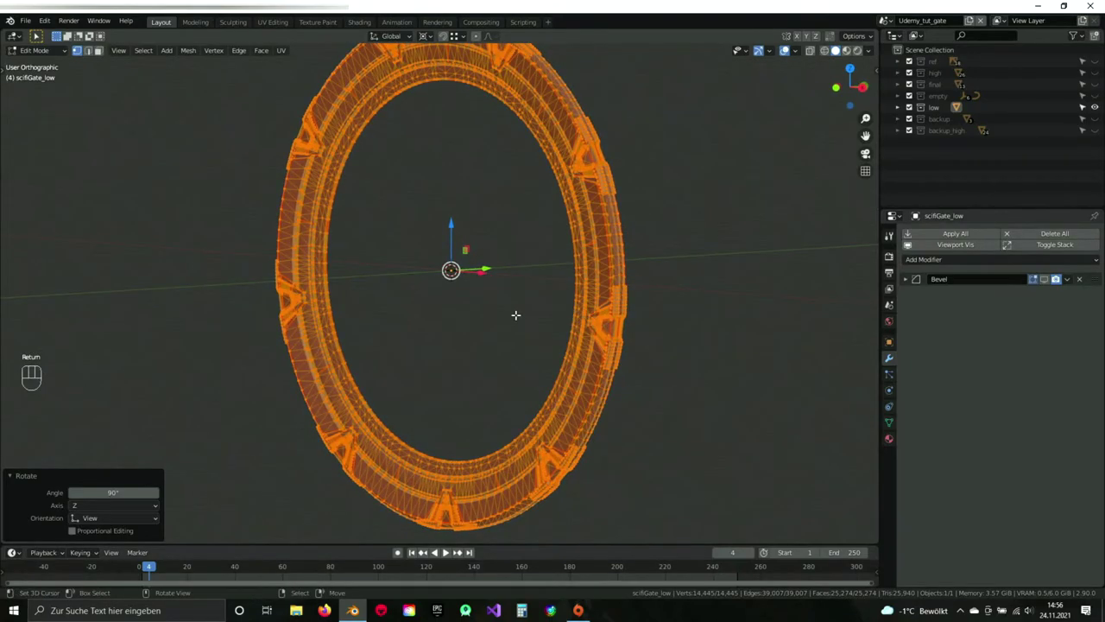
{"action": "key", "text": "KP_3"}
{"action": "key", "text": "r"}
{"action": "key", "text": "KP_9"}
{"action": "key", "text": "KP_0"}
{"action": "key", "text": "Escape"}
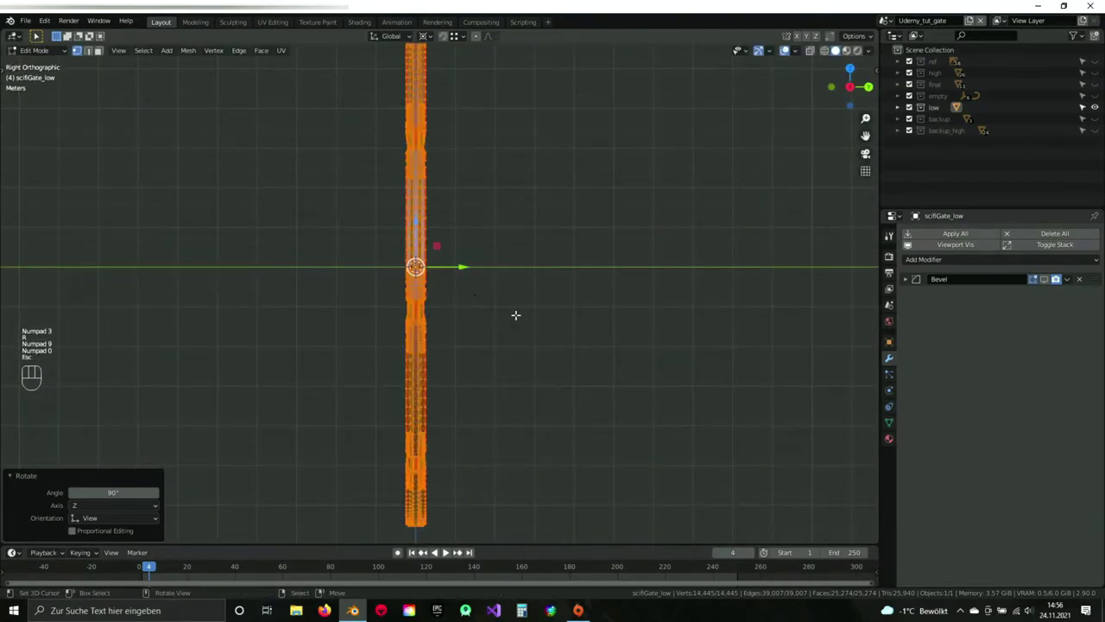
{"action": "key", "text": "r"}
{"action": "key", "text": "KP_9"}
{"action": "key", "text": "KP_0"}
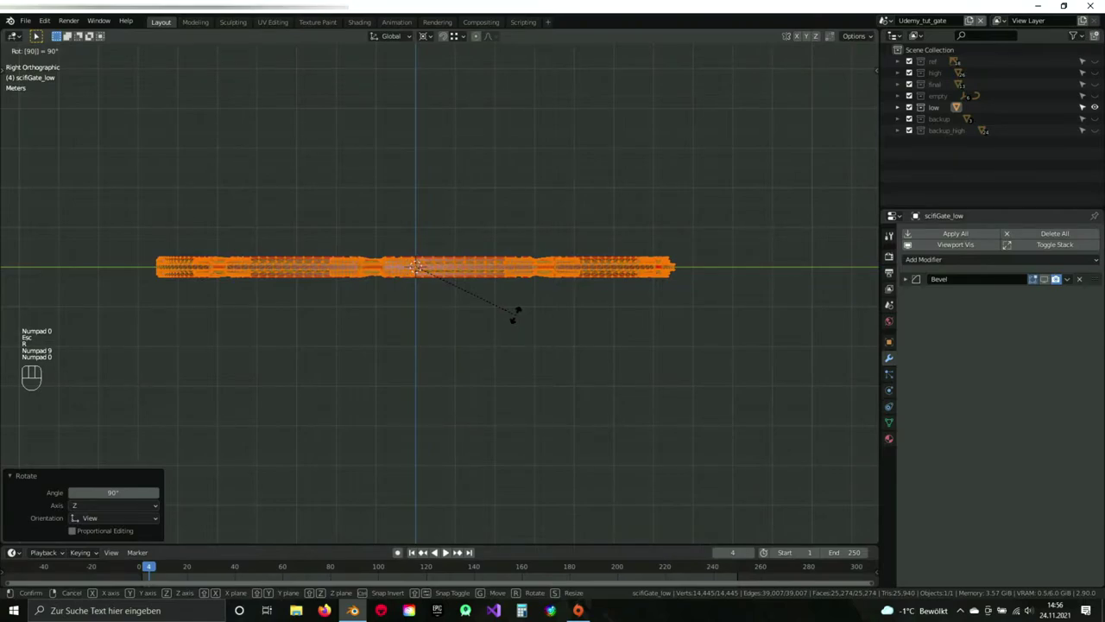
{"action": "key", "text": "Escape"}
Rotate the whole ring mesh by 180° in the right orthographic view and inspect its upper part in Object Mode.
{"action": "key", "text": "r"}
{"action": "key", "text": "KP_1"}
{"action": "key", "text": "KP_8"}
{"action": "key", "text": "KP_0"}
{"action": "key", "text": "Return"}
{"action": "middle_click_drag", "start_coordinate": [432, 264], "coordinate": [558, 284]}
{"action": "middle_click_drag", "start_coordinate": [459, 129], "coordinate": [457, 279], "text": "shift"}
{"action": "scroll", "coordinate": [444, 180], "scroll_direction": "up", "scroll_amount": 2}
{"action": "key", "text": "Tab"}
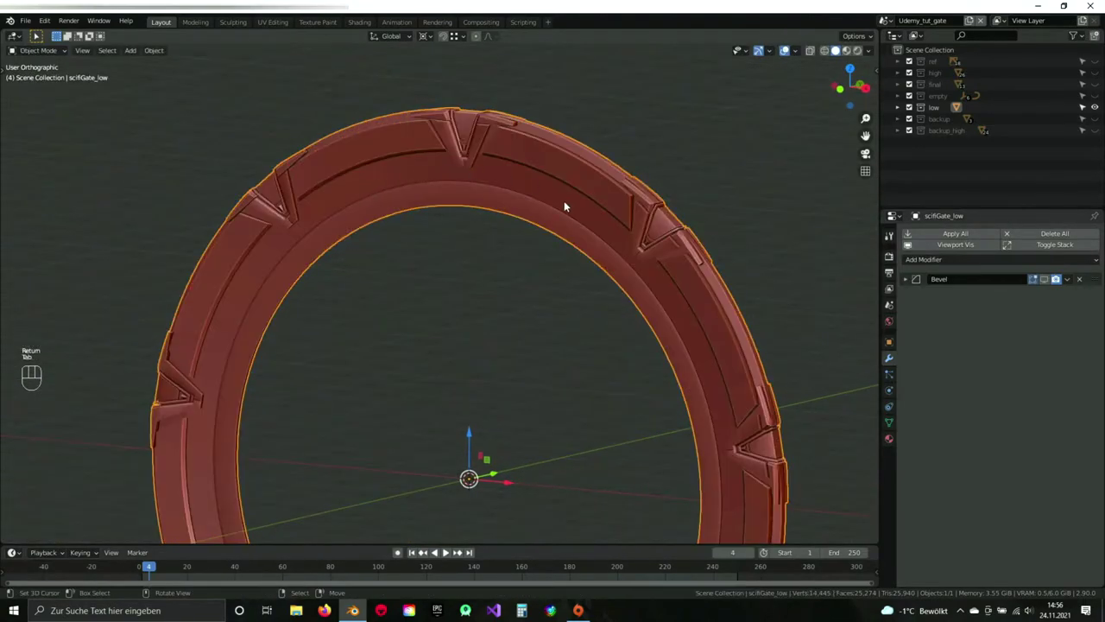
{"action": "scroll", "coordinate": [501, 307], "scroll_direction": "down", "scroll_amount": 2}
{"action": "middle_click_drag", "start_coordinate": [595, 416], "coordinate": [540, 288], "text": "shift"}
{"action": "key", "text": "Tab"}
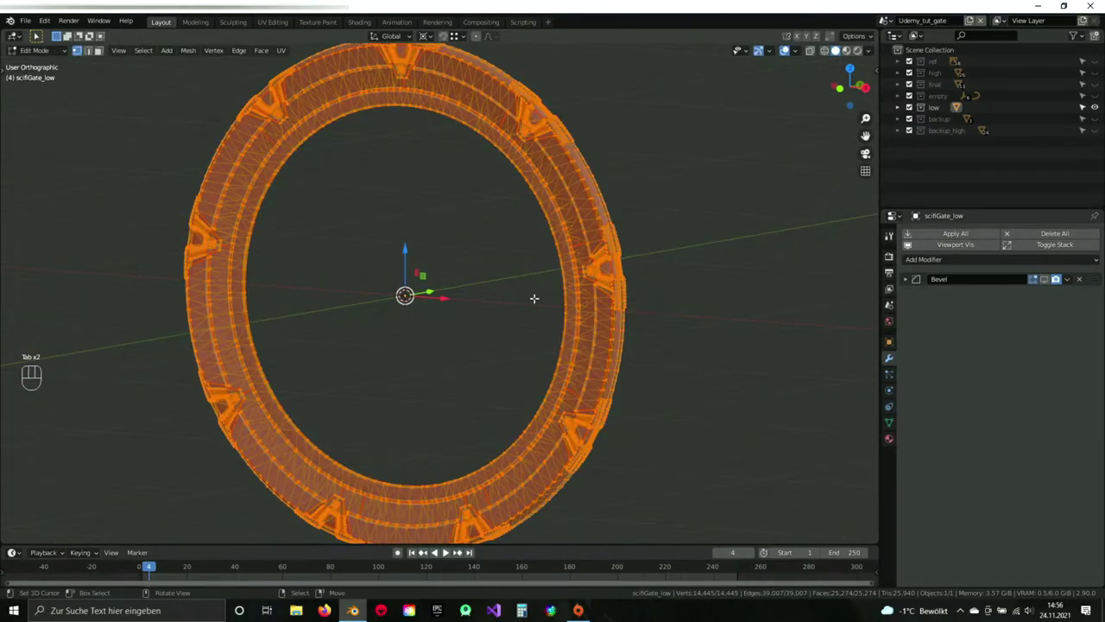
{"action": "key", "text": "g"}
{"action": "key", "text": "z"}
{"action": "key", "text": "Escape"}
Move the whole ring mesh up about 7 m along Z so its base sits just above the origin, and save the file.
{"action": "key", "text": "KP_1"}
{"action": "key", "text": "g"}
{"action": "key", "text": "z"}
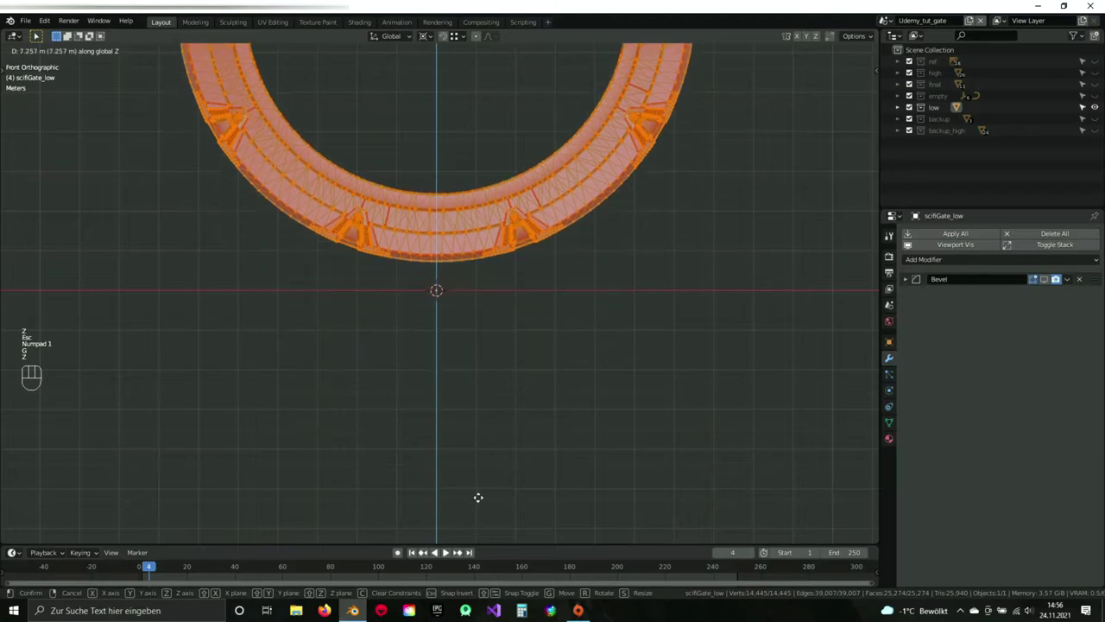
{"action": "left_click", "coordinate": [474, 509]}
{"action": "scroll", "coordinate": [504, 363], "scroll_direction": "down", "scroll_amount": 3}
{"action": "mouse_move", "coordinate": [505, 363]}
{"action": "middle_mouse_down"}
{"action": "mouse_move", "coordinate": [493, 353]}
{"action": "mouse_move", "coordinate": [520, 368]}
{"action": "middle_mouse_up"}
{"action": "key", "text": "Tab"}
{"action": "key", "text": "ctrl+s"}
{"action": "scroll", "coordinate": [520, 368], "scroll_direction": "up", "scroll_amount": 3}
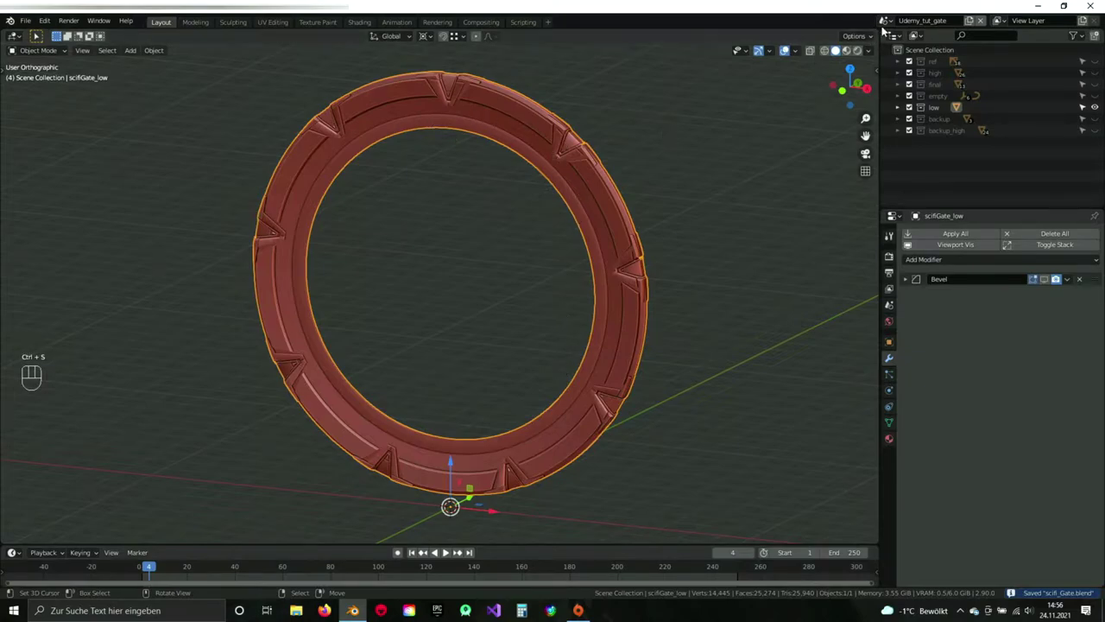
Split the 3D viewport into two side-by-side areas, turn one into the Shader Editor and hide its sidebar.
{"action": "left_click_drag", "start_coordinate": [878, 33], "coordinate": [447, 35]}
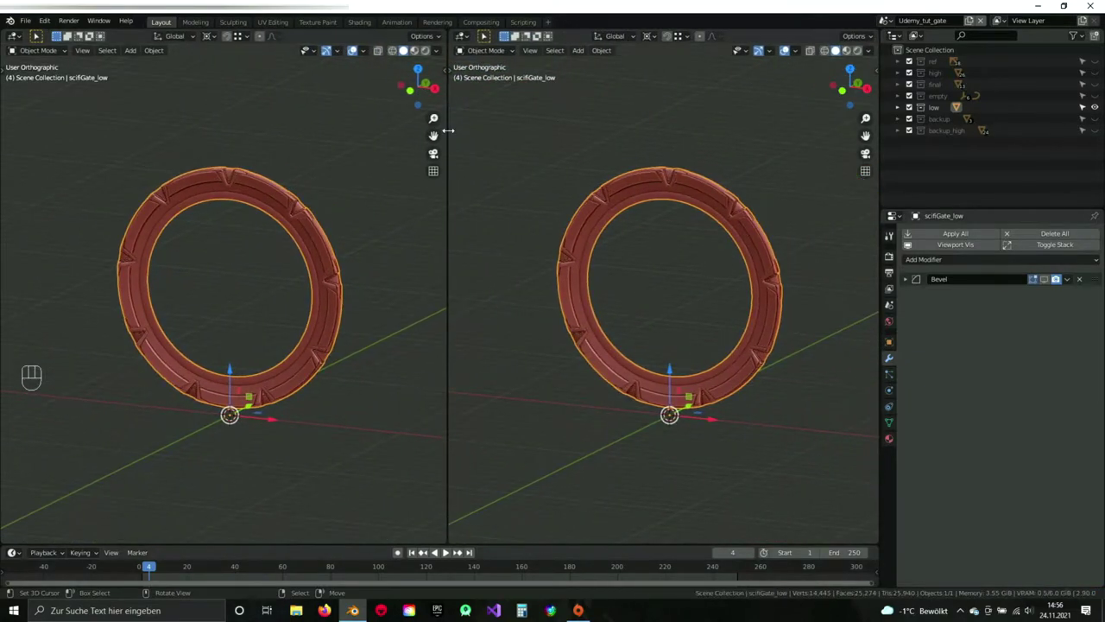
{"action": "left_click", "coordinate": [14, 35]}
{"action": "left_click", "coordinate": [40, 142]}
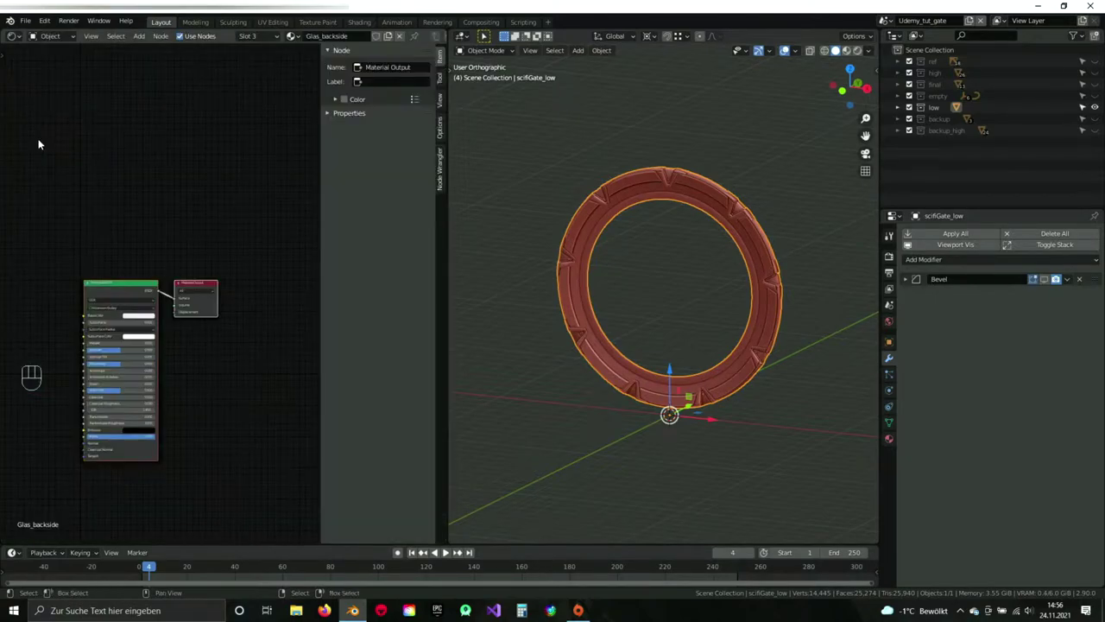
{"action": "middle_click_drag", "start_coordinate": [171, 286], "coordinate": [349, 222]}
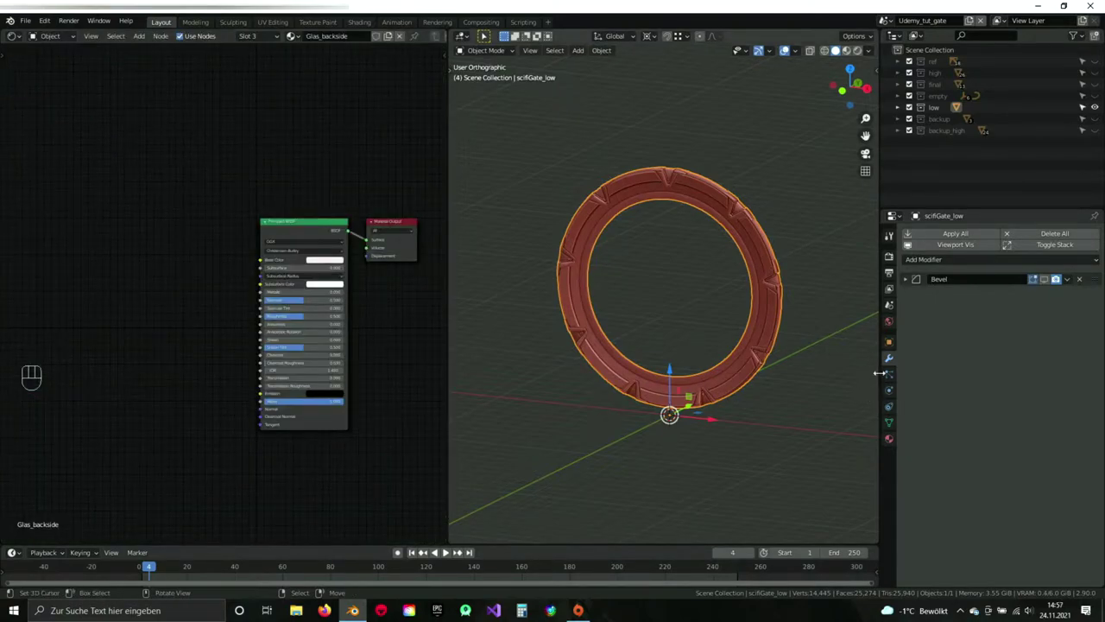
Switch the gate's active material slot from Glas_backside to Ring to show its nodes.
{"action": "left_click", "coordinate": [888, 439]}
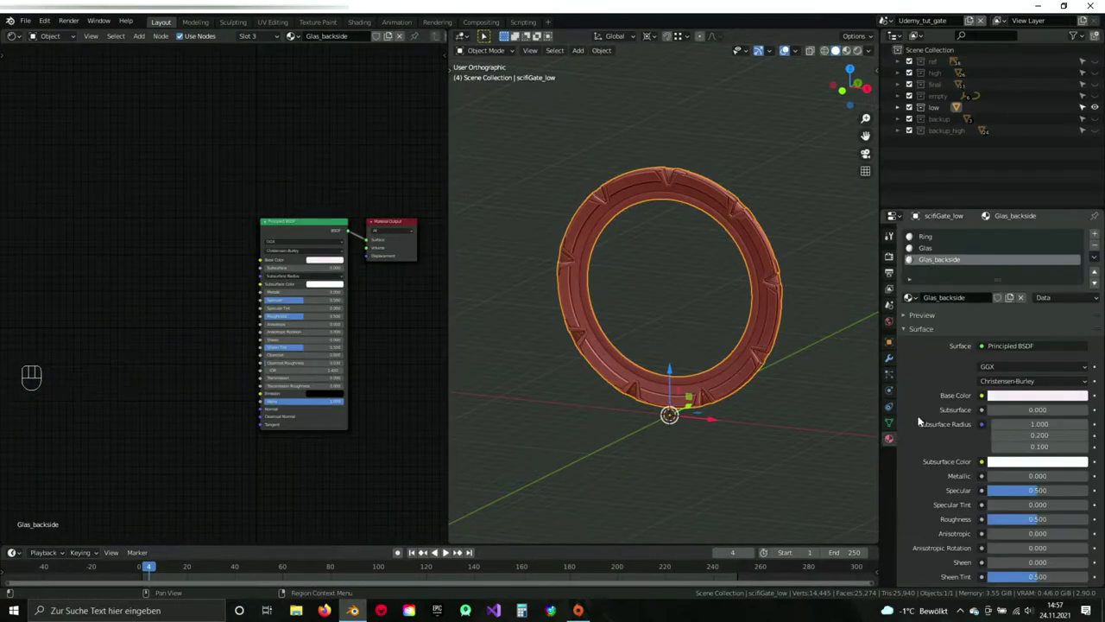
{"action": "left_click", "coordinate": [928, 237]}
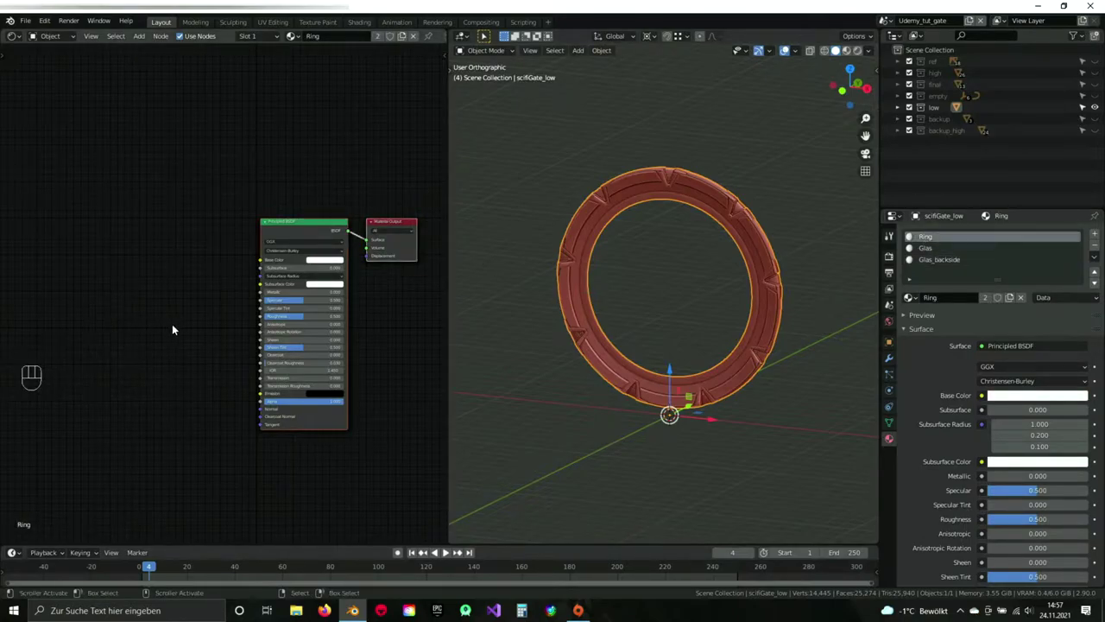
{"action": "middle_click_drag", "start_coordinate": [173, 315], "coordinate": [192, 300]}
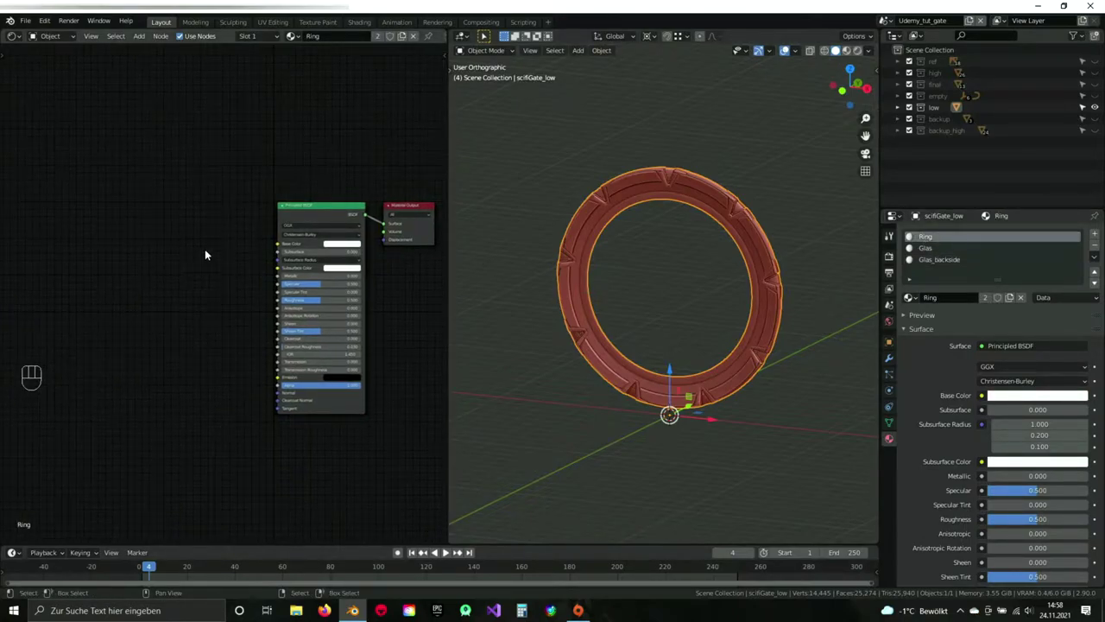
Run Node Wrangler's Principled Texture Setup on the Ring material's Principled BSDF with all scifi_asset_low_Ring textures, BaseColor through Roughness, from substance\export.
{"action": "left_click", "coordinate": [316, 210]}
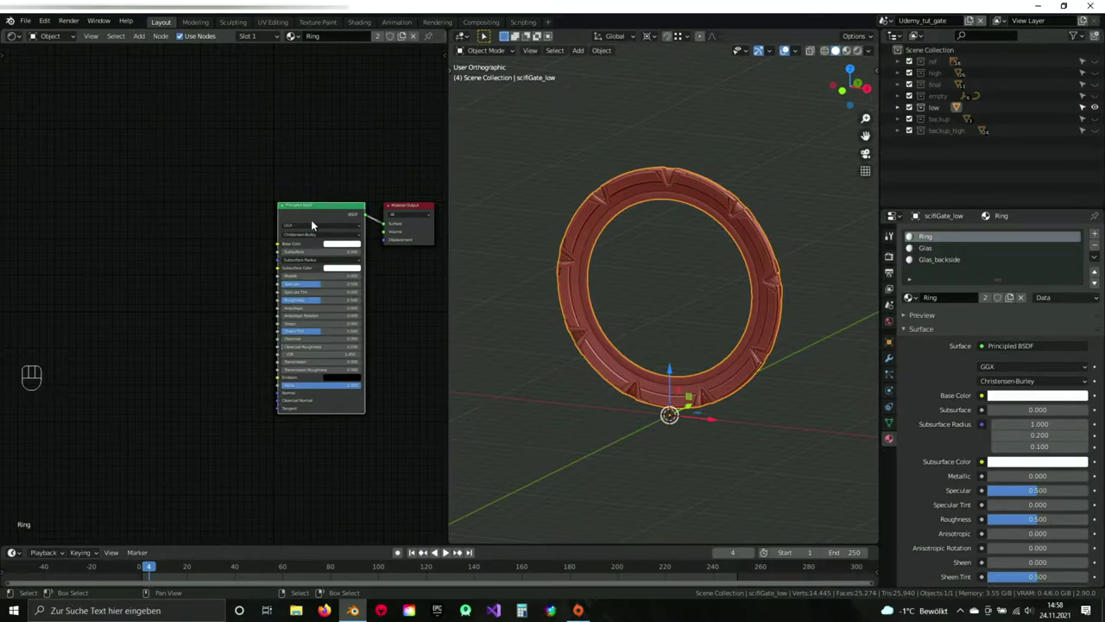
{"action": "key", "text": "ctrl+shift+t"}
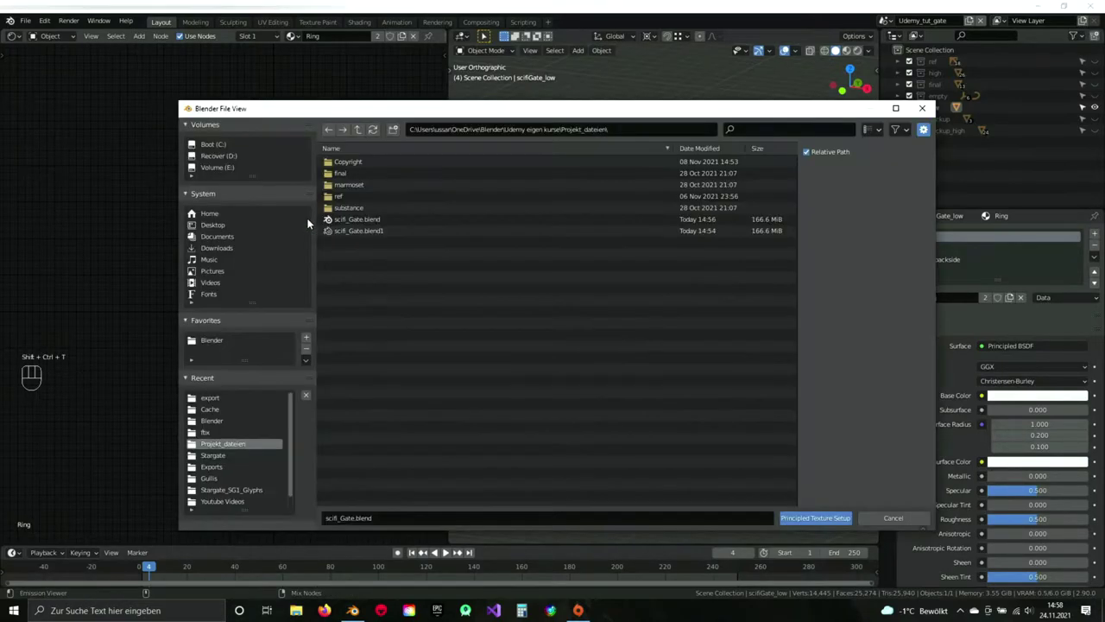
{"action": "double_click", "coordinate": [345, 208]}
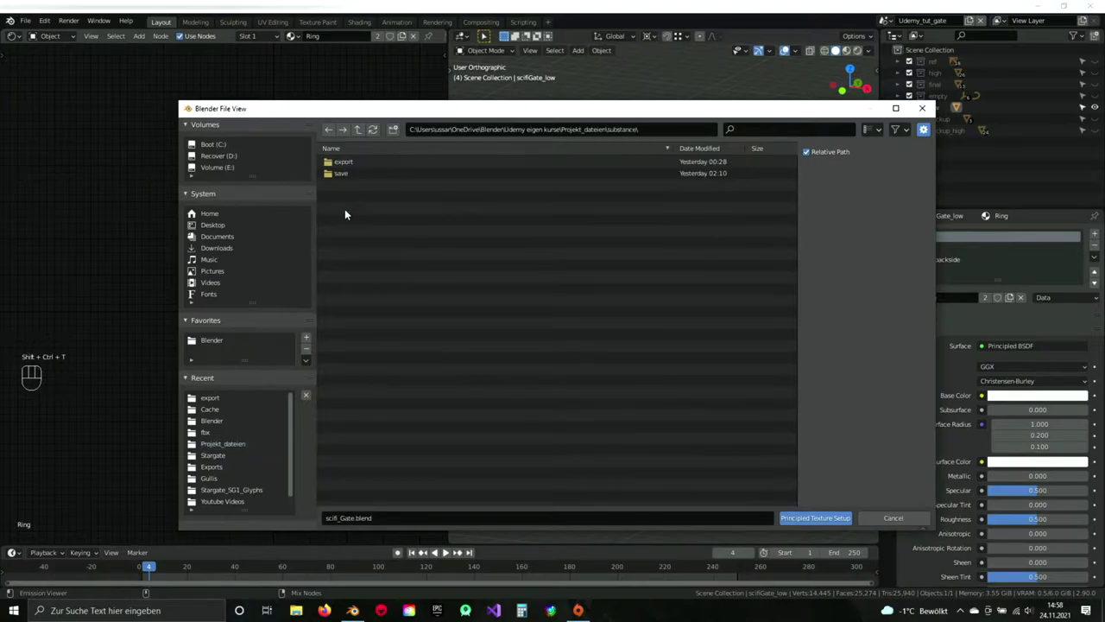
{"action": "left_click", "coordinate": [354, 172]}
{"action": "double_click", "coordinate": [349, 162]}
{"action": "left_click", "coordinate": [399, 346]}
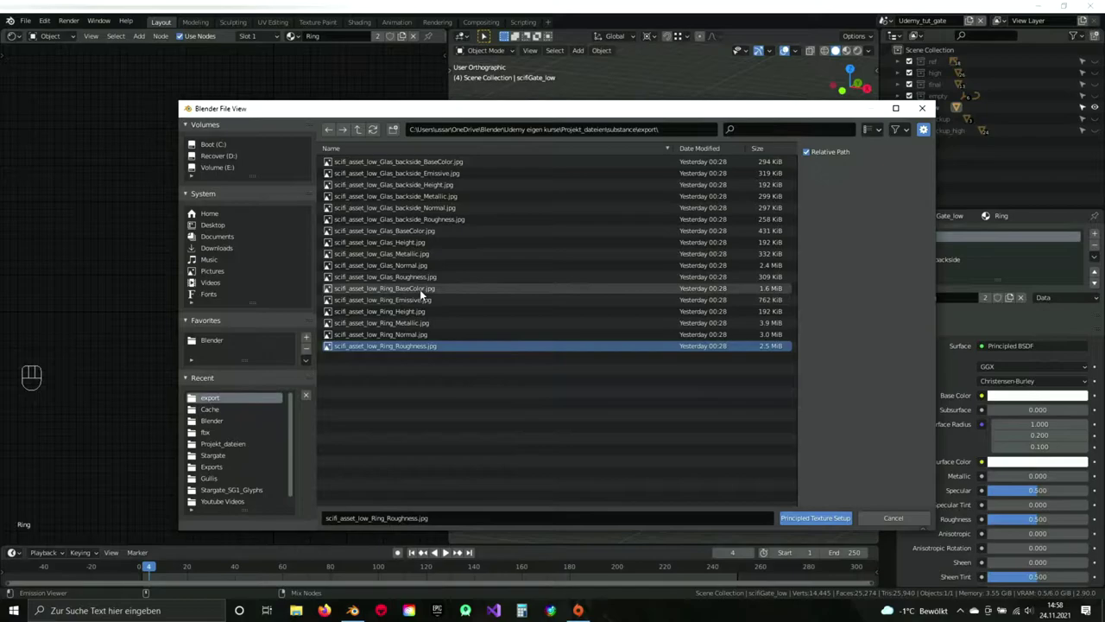
{"action": "key", "text": "Caps_Lock"}
{"action": "key", "text": "Caps_Lock"}
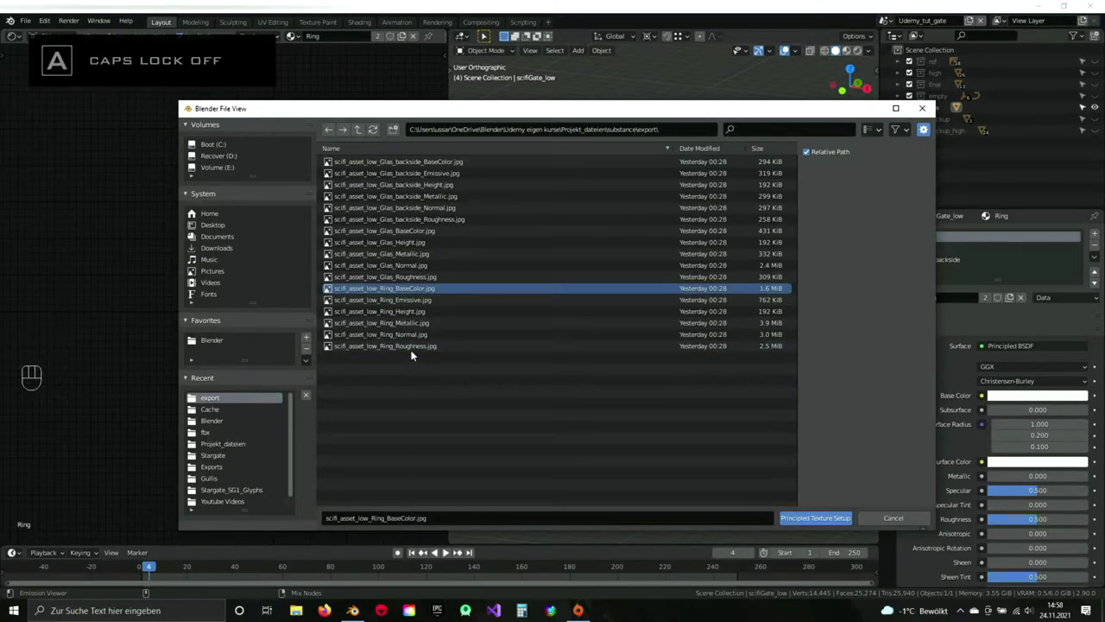
{"action": "left_click", "coordinate": [409, 290], "text": "shift"}
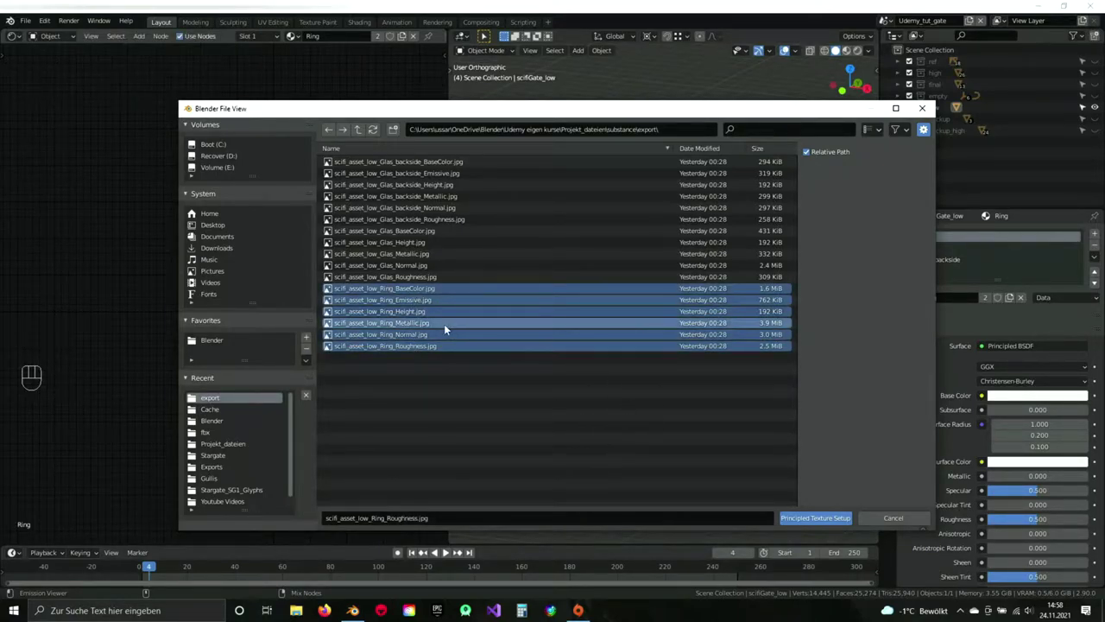
{"action": "left_click", "coordinate": [816, 518]}
Examine the Ring material's texture nodes, their color spaces and their links into the Normal Map and Principled BSDF nodes.
{"action": "middle_click_drag", "start_coordinate": [197, 337], "coordinate": [287, 345]}
{"action": "middle_click_drag", "start_coordinate": [82, 198], "coordinate": [85, 136]}
{"action": "middle_click_drag", "start_coordinate": [307, 342], "coordinate": [268, 273]}
{"action": "scroll", "coordinate": [281, 335], "scroll_direction": "up", "scroll_amount": 8}
{"action": "middle_click_drag", "start_coordinate": [279, 326], "coordinate": [190, 273]}
{"action": "middle_click_drag", "start_coordinate": [288, 269], "coordinate": [413, 244]}
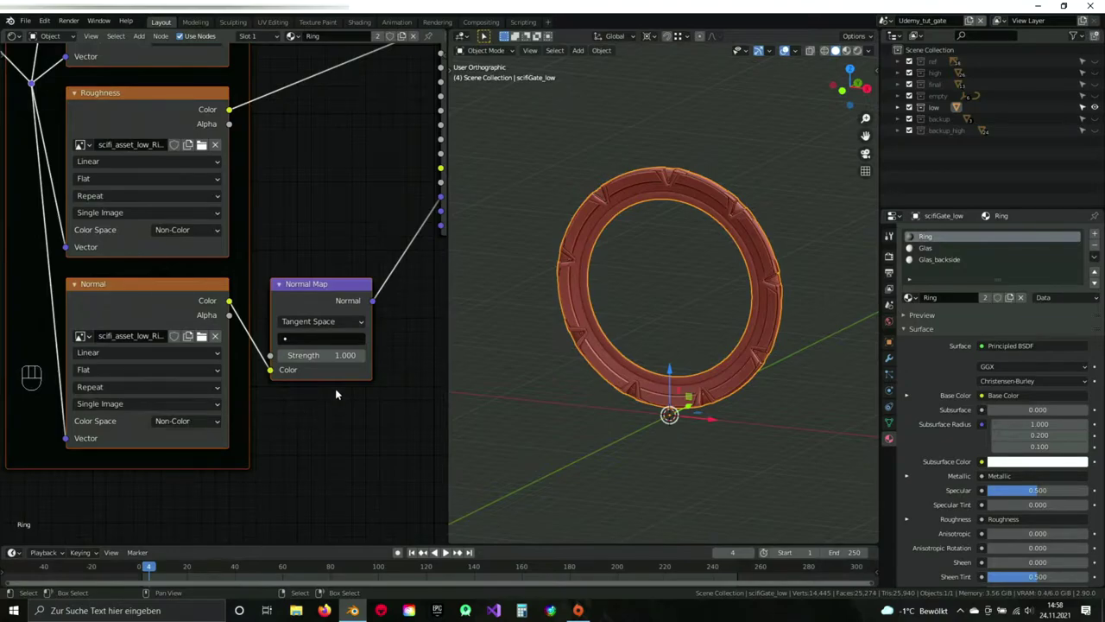
{"action": "middle_click_drag", "start_coordinate": [346, 247], "coordinate": [281, 315]}
{"action": "middle_click_drag", "start_coordinate": [366, 274], "coordinate": [319, 350]}
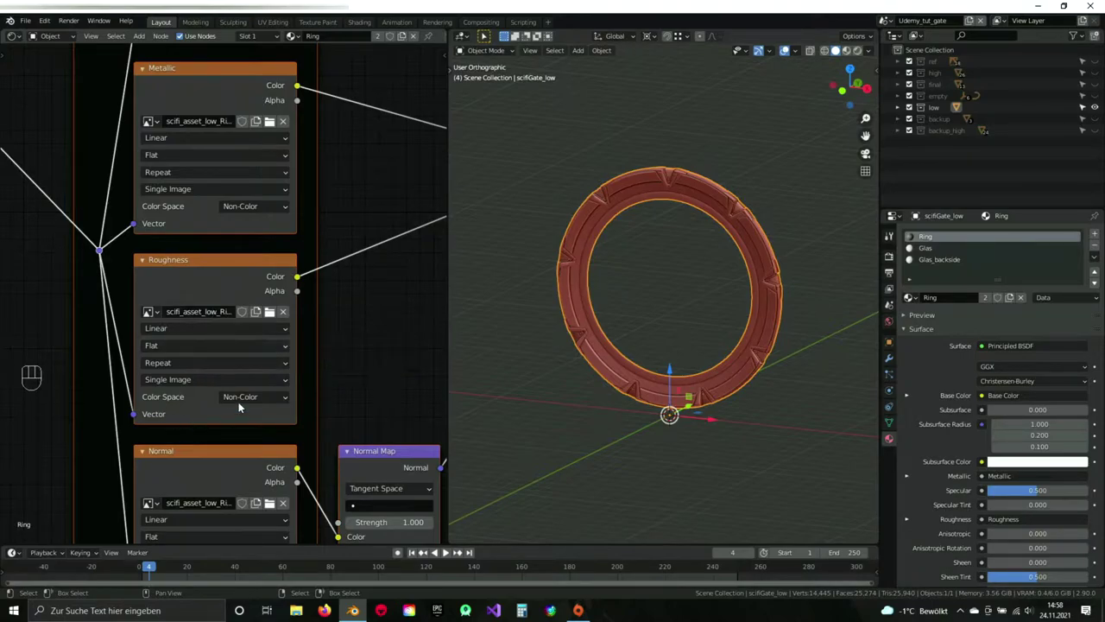
{"action": "middle_click_drag", "start_coordinate": [374, 299], "coordinate": [195, 404]}
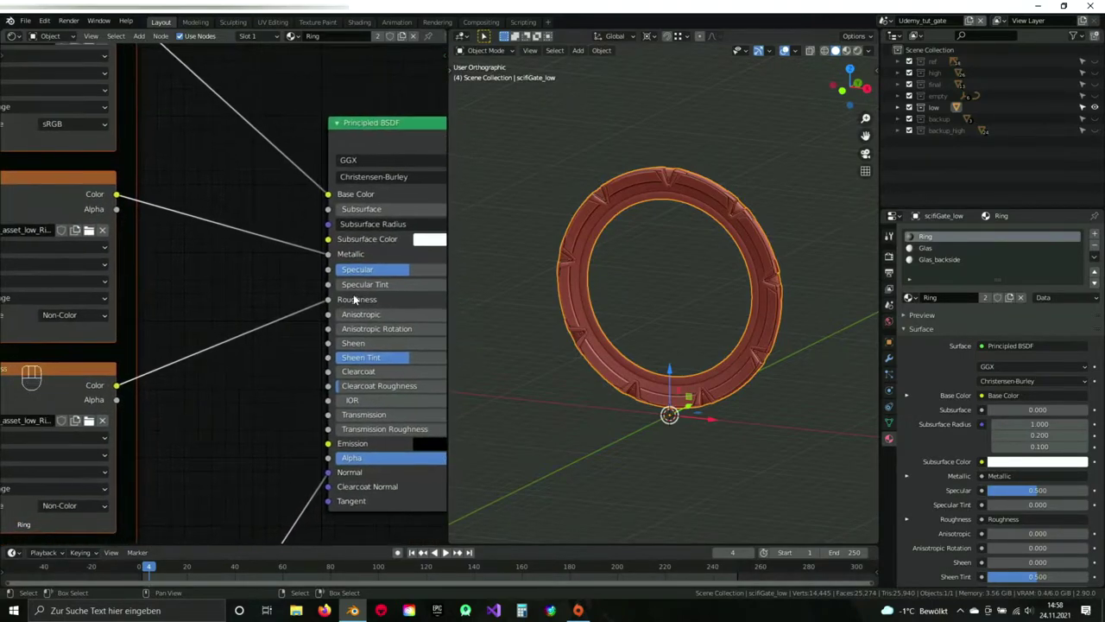
{"action": "middle_click_drag", "start_coordinate": [185, 312], "coordinate": [368, 376]}
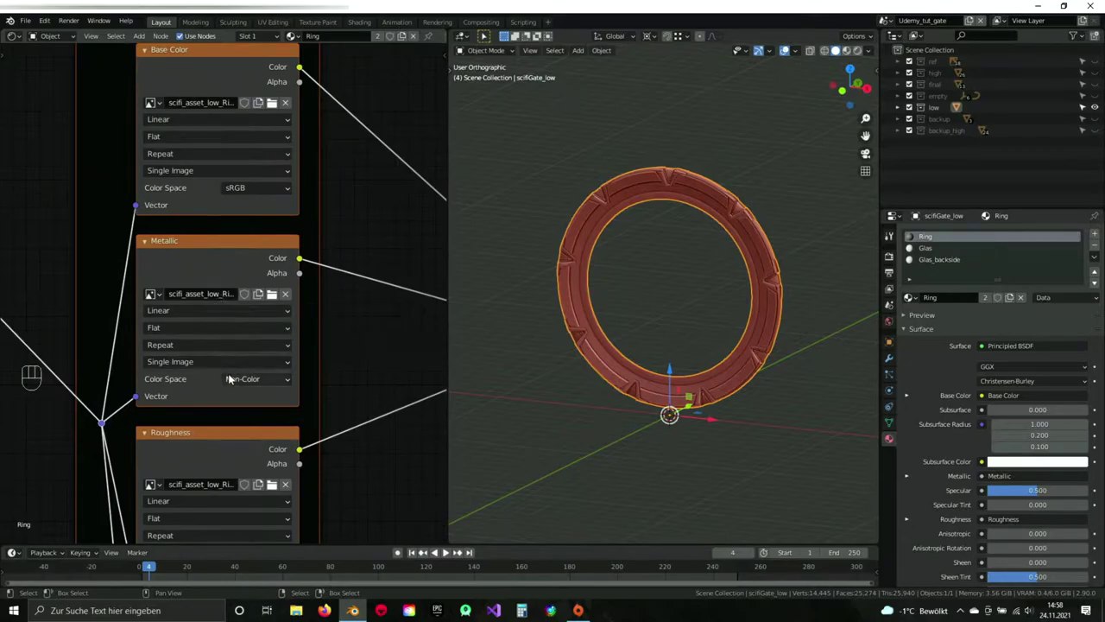
{"action": "middle_click_drag", "start_coordinate": [432, 298], "coordinate": [266, 292]}
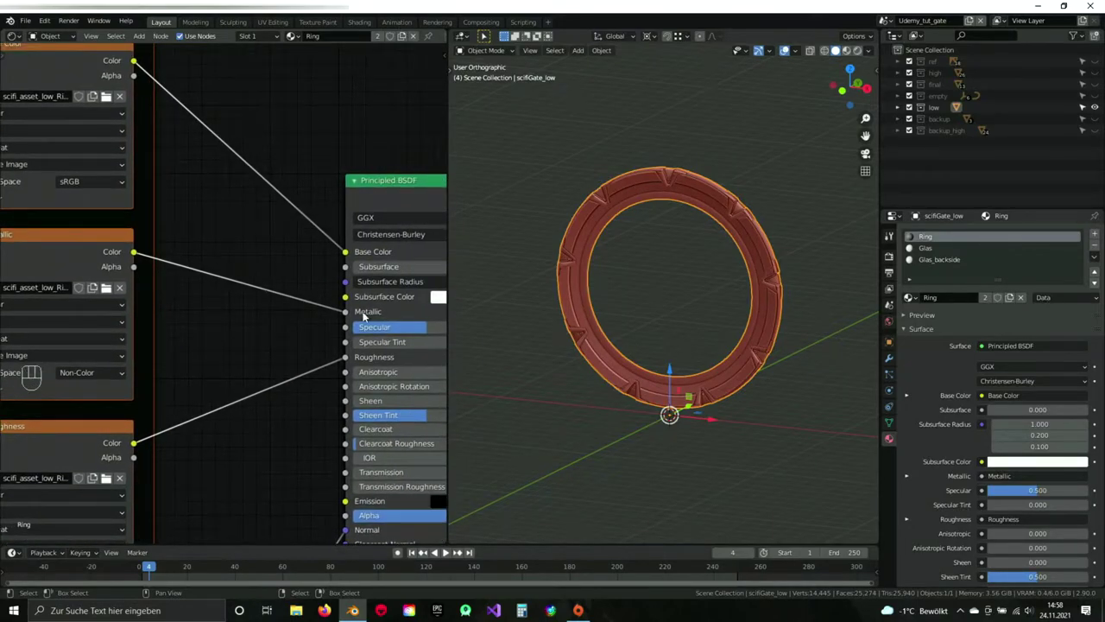
{"action": "middle_click_drag", "start_coordinate": [192, 203], "coordinate": [230, 246]}
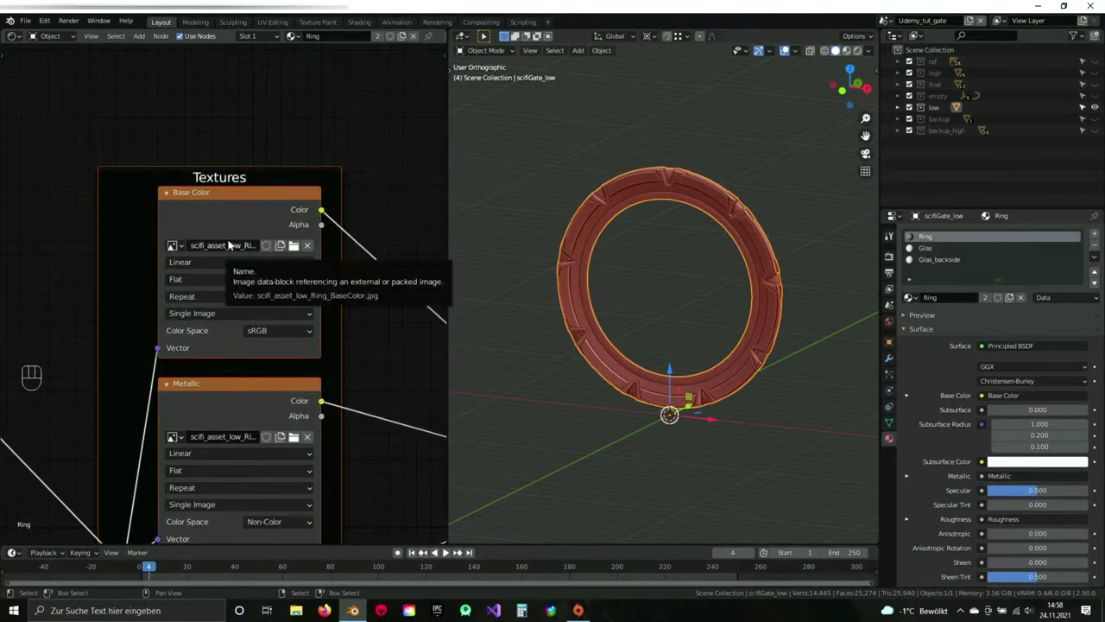
{"action": "middle_click_drag", "start_coordinate": [357, 352], "coordinate": [101, 222]}
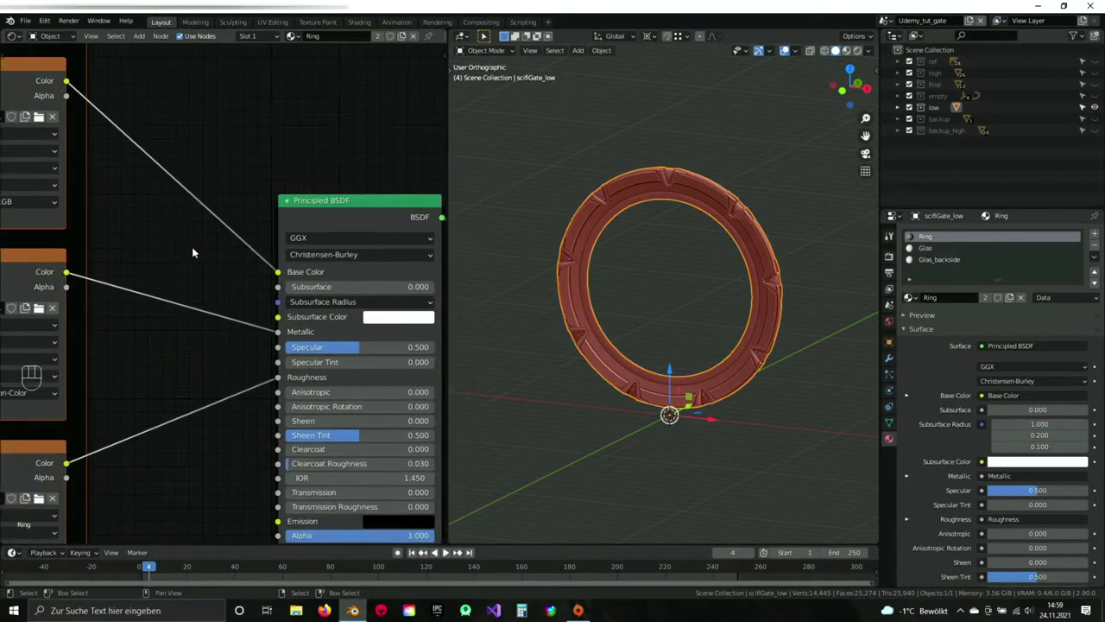
Duplicate the Ring material's Base Color image texture node and place the copy just above the Textures frame.
{"action": "middle_click_drag", "start_coordinate": [111, 172], "coordinate": [353, 276]}
{"action": "middle_click_drag", "start_coordinate": [211, 182], "coordinate": [216, 220]}
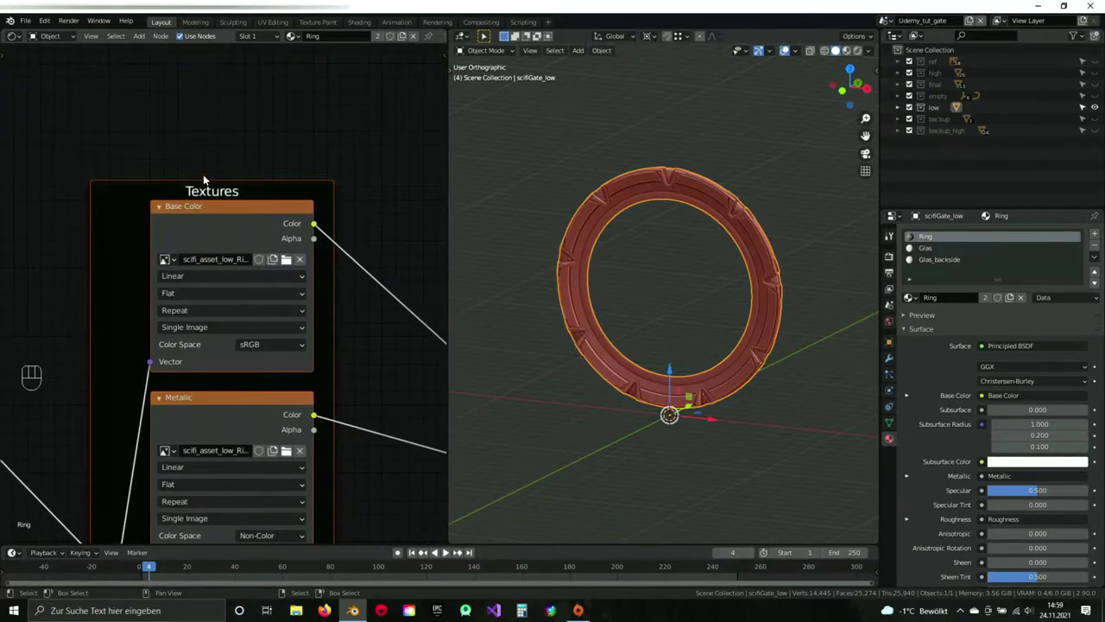
{"action": "middle_click_drag", "start_coordinate": [217, 144], "coordinate": [259, 217]}
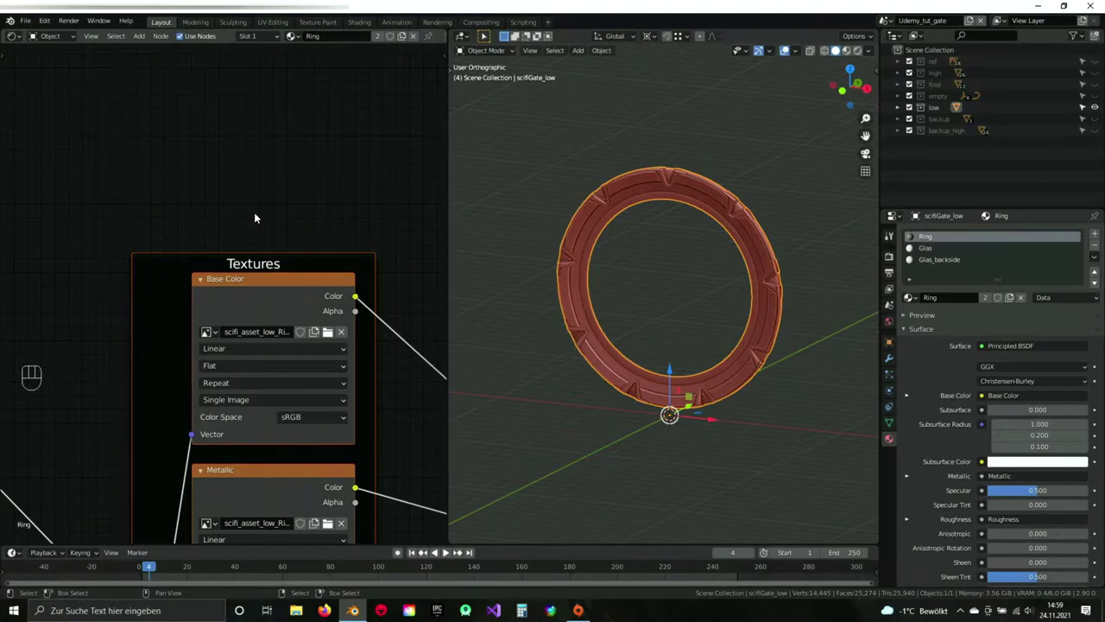
{"action": "left_click", "coordinate": [264, 286]}
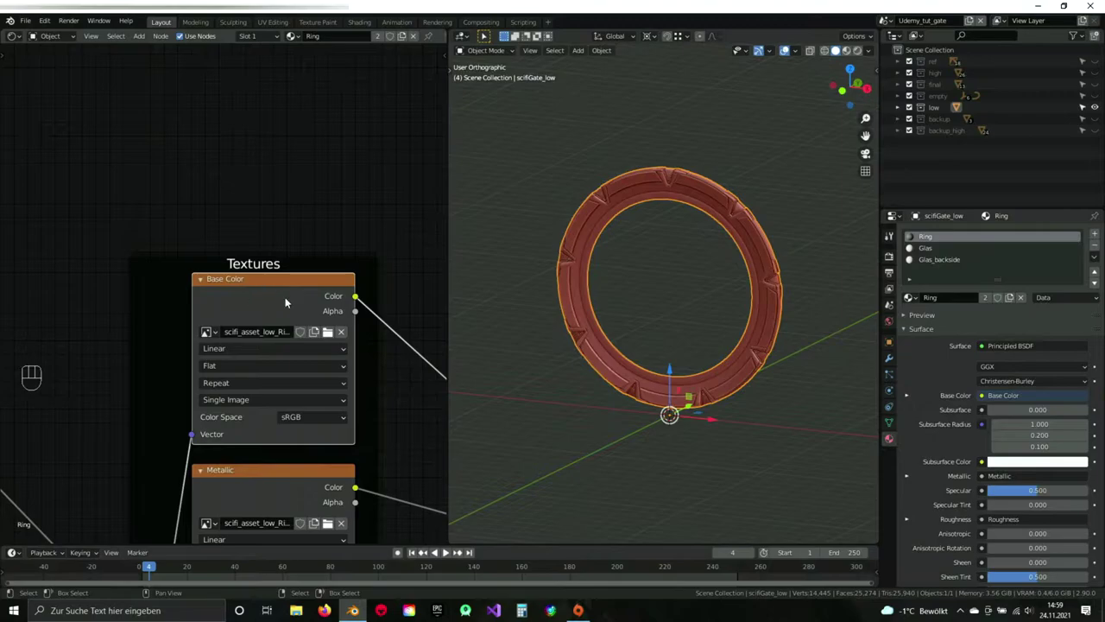
{"action": "scroll", "coordinate": [276, 285], "scroll_direction": "down", "scroll_amount": 2, "text": "ctrl"}
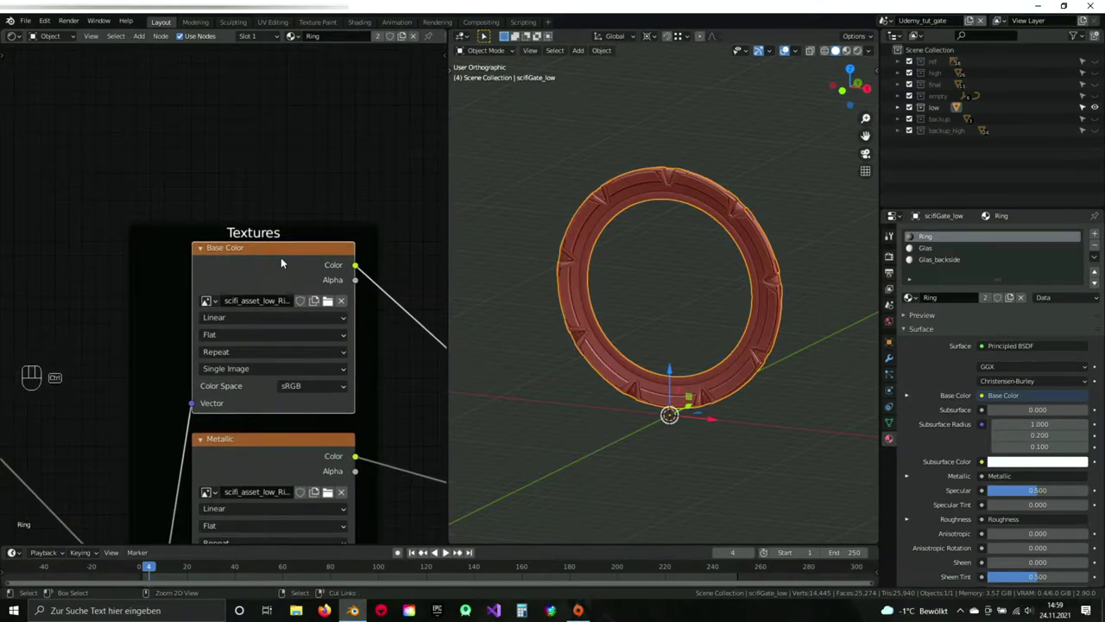
{"action": "key", "text": "ctrl+c"}
{"action": "key", "text": "ctrl+v"}
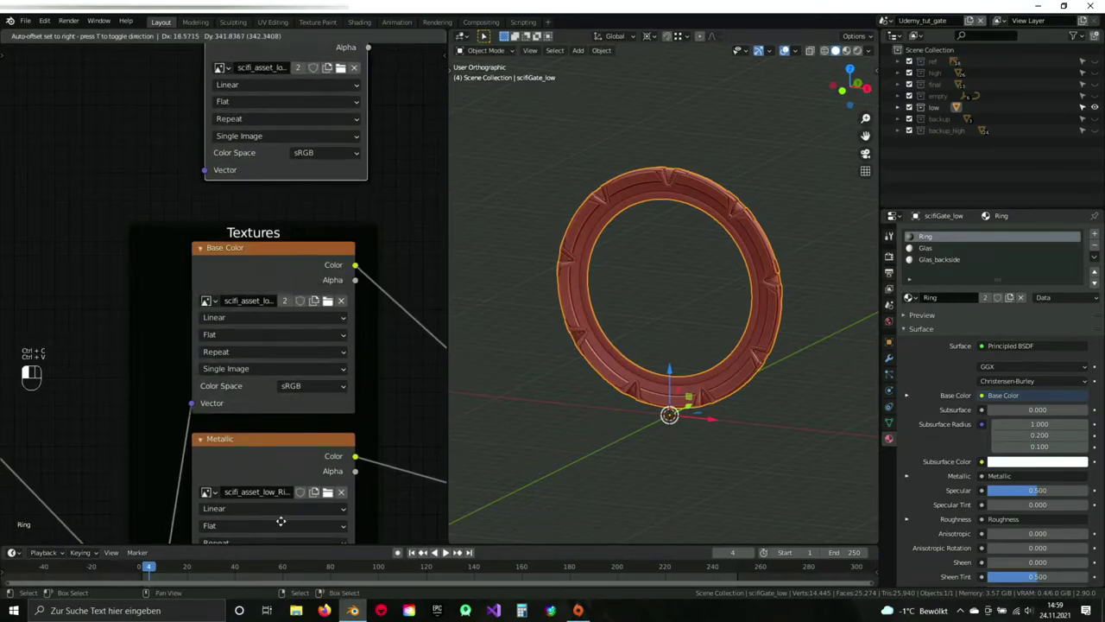
{"action": "mouse_move", "coordinate": [260, 68]}
{"action": "left_mouse_down"}
{"action": "mouse_move", "coordinate": [274, 60]}
{"action": "mouse_move", "coordinate": [270, 76]}
{"action": "left_mouse_up"}
{"action": "middle_click_drag", "start_coordinate": [248, 169], "coordinate": [273, 262]}
{"action": "left_click", "coordinate": [203, 324]}
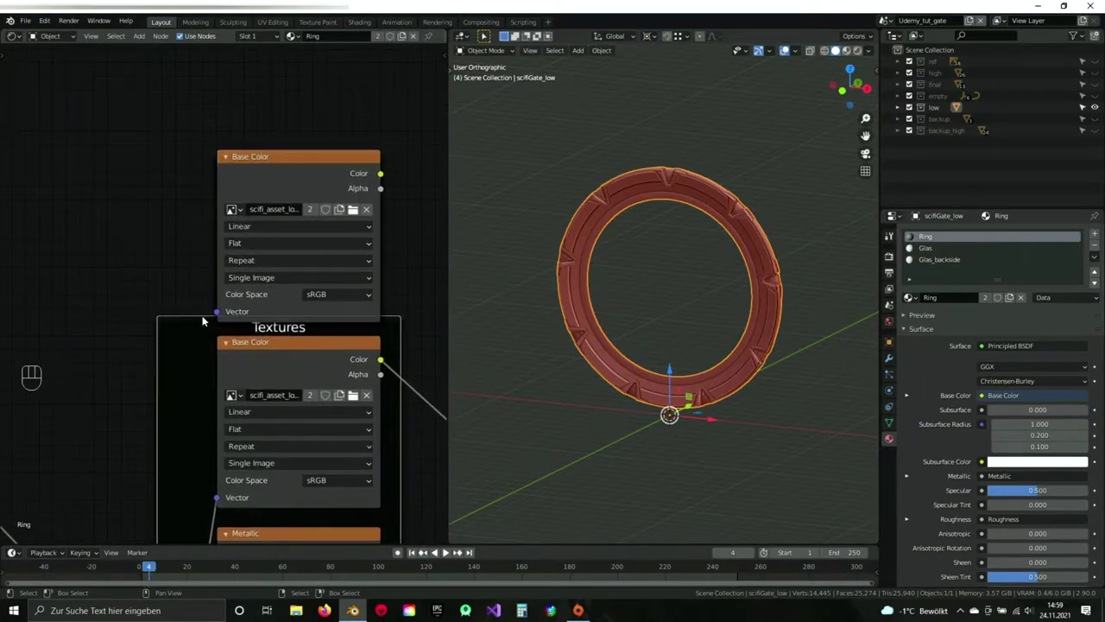
{"action": "left_click", "coordinate": [202, 304]}
{"action": "left_click", "coordinate": [202, 320]}
Replace the duplicated texture node's image with scifi_gate_ao.tga from the marmoset\export folder.
{"action": "left_click", "coordinate": [301, 156]}
{"action": "middle_click_drag", "start_coordinate": [316, 249], "coordinate": [202, 257]}
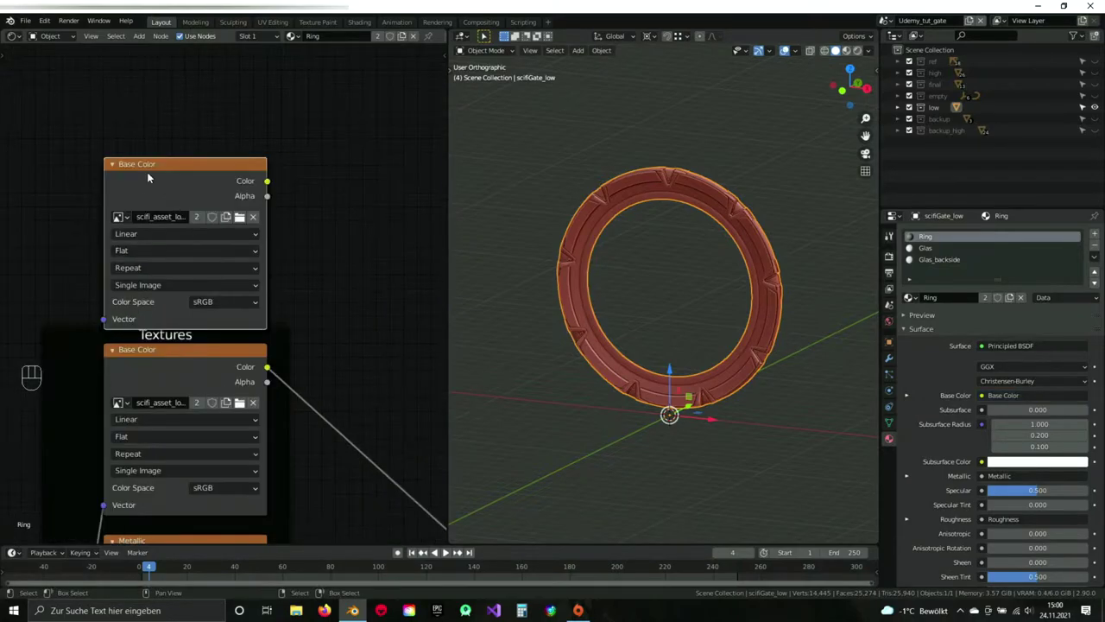
{"action": "middle_click_drag", "start_coordinate": [155, 221], "coordinate": [188, 201]}
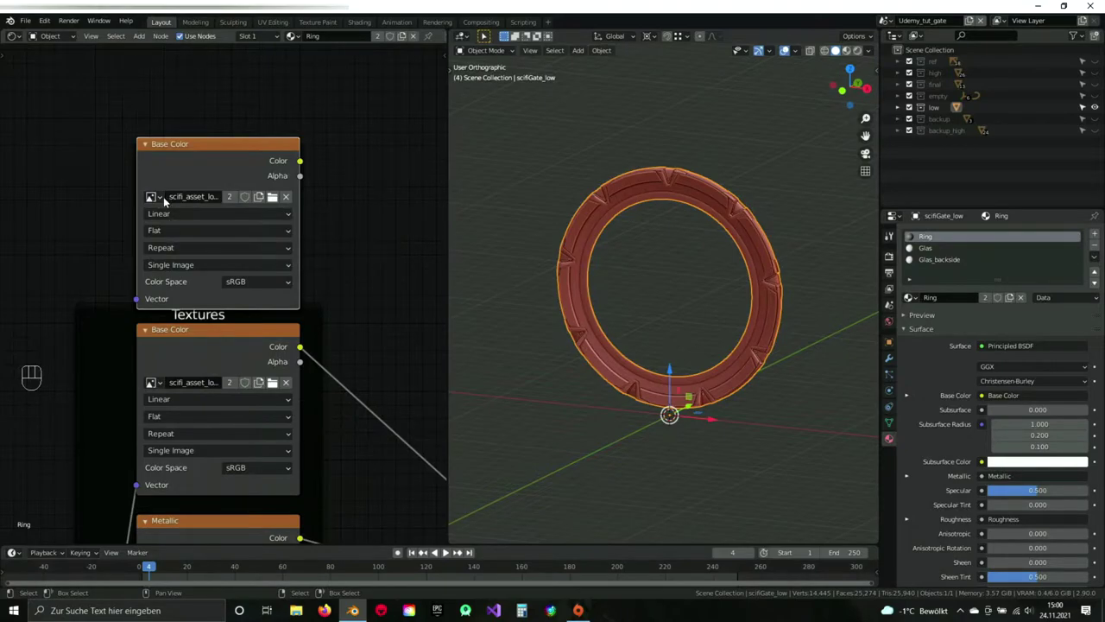
{"action": "left_click", "coordinate": [286, 197]}
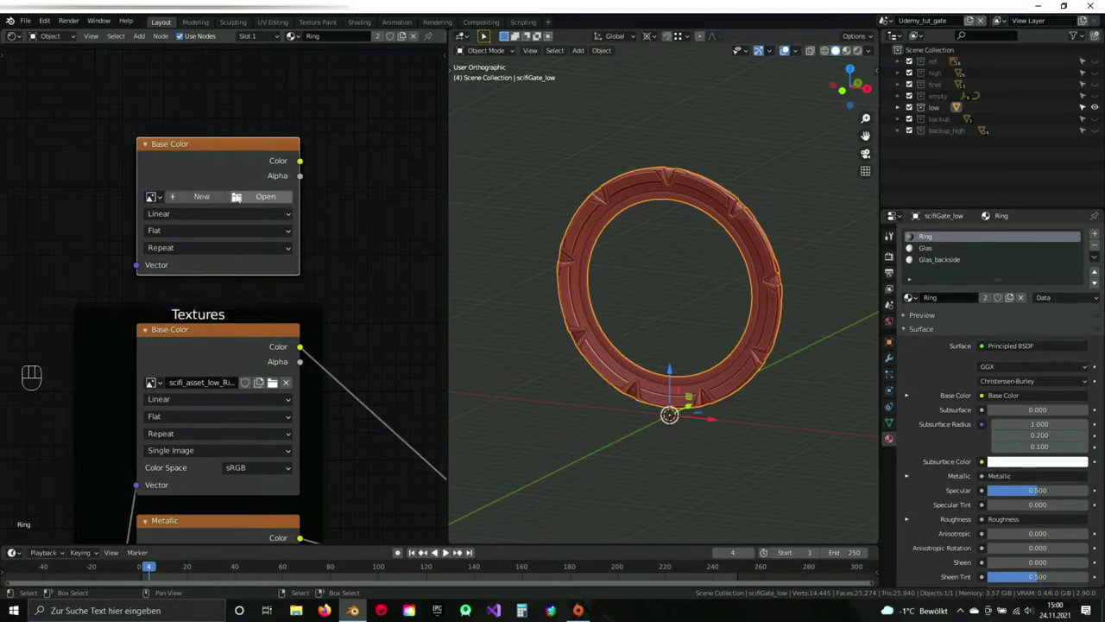
{"action": "left_click", "coordinate": [259, 196]}
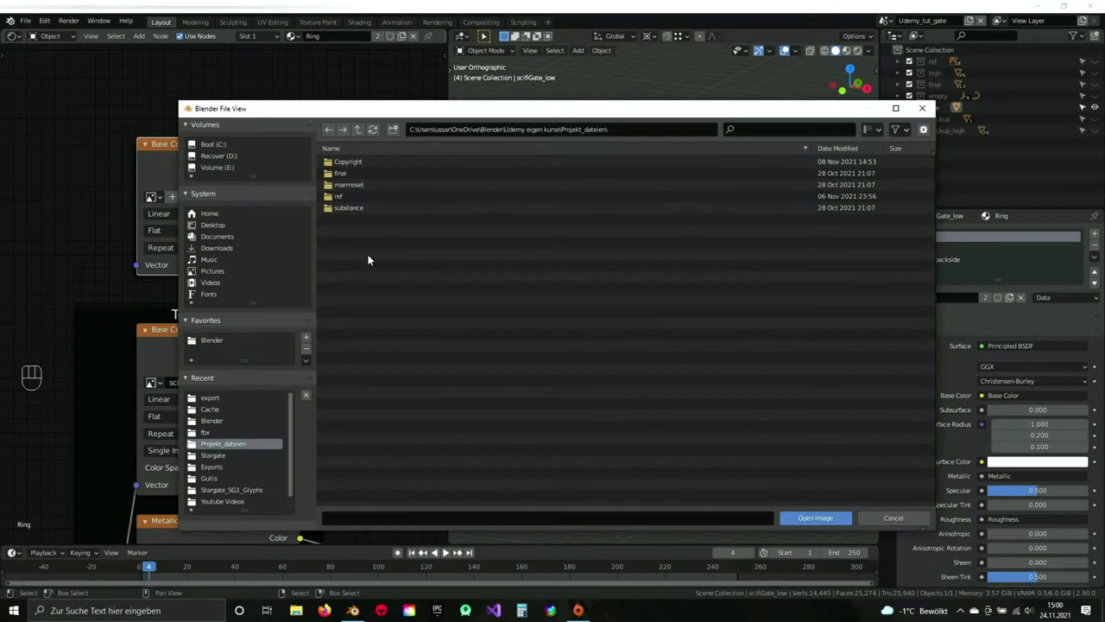
{"action": "double_click", "coordinate": [355, 185]}
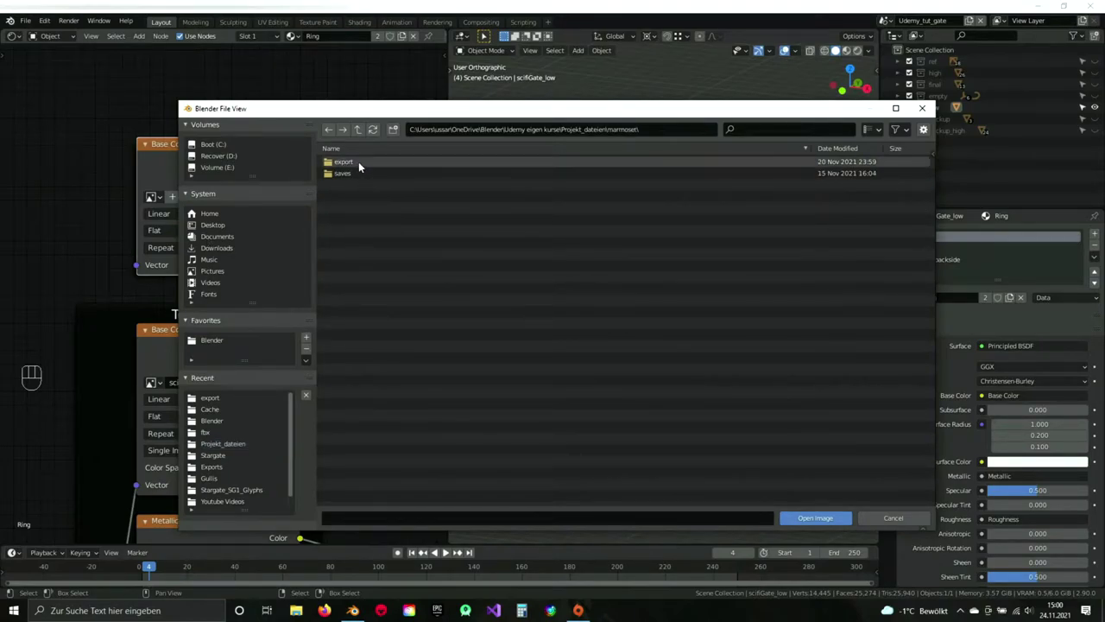
{"action": "double_click", "coordinate": [358, 162]}
{"action": "left_click", "coordinate": [378, 161]}
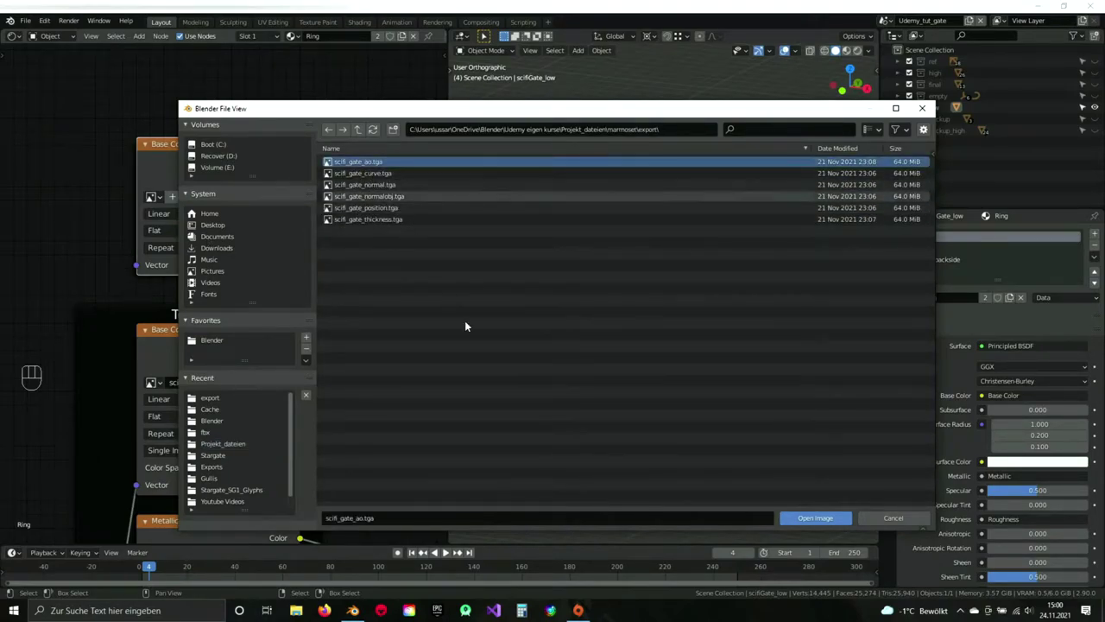
{"action": "left_click", "coordinate": [807, 518]}
Add a MixRGB node between the texture nodes and the Principled BSDF.
{"action": "middle_click_drag", "start_coordinate": [332, 288], "coordinate": [222, 227]}
{"action": "middle_click_drag", "start_coordinate": [279, 308], "coordinate": [277, 259]}
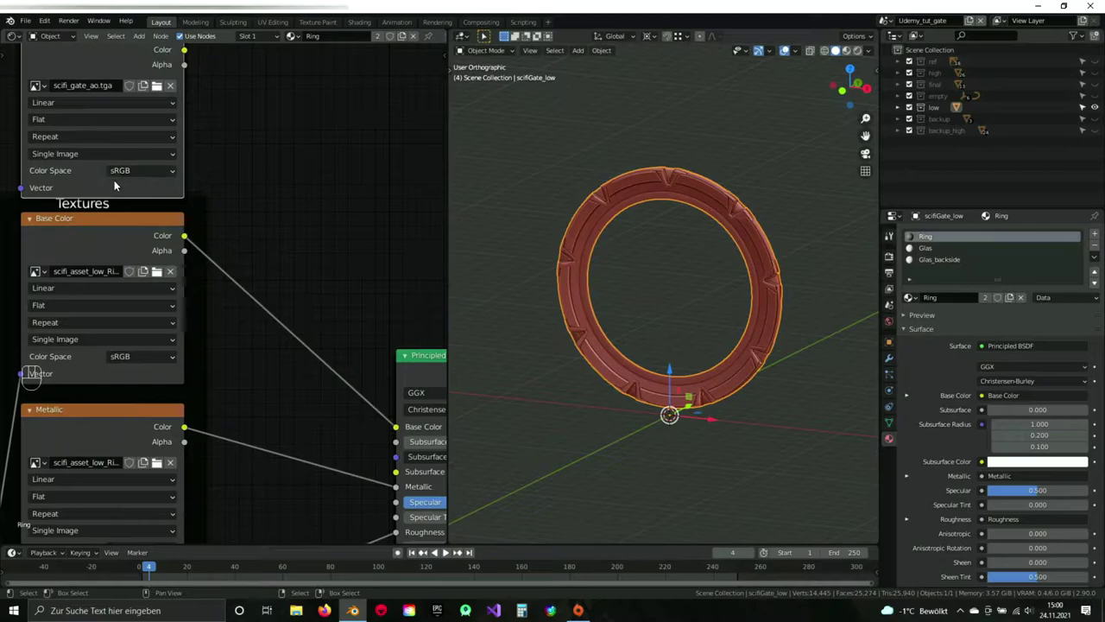
{"action": "middle_click_drag", "start_coordinate": [287, 234], "coordinate": [270, 219]}
{"action": "key", "text": "shift+a"}
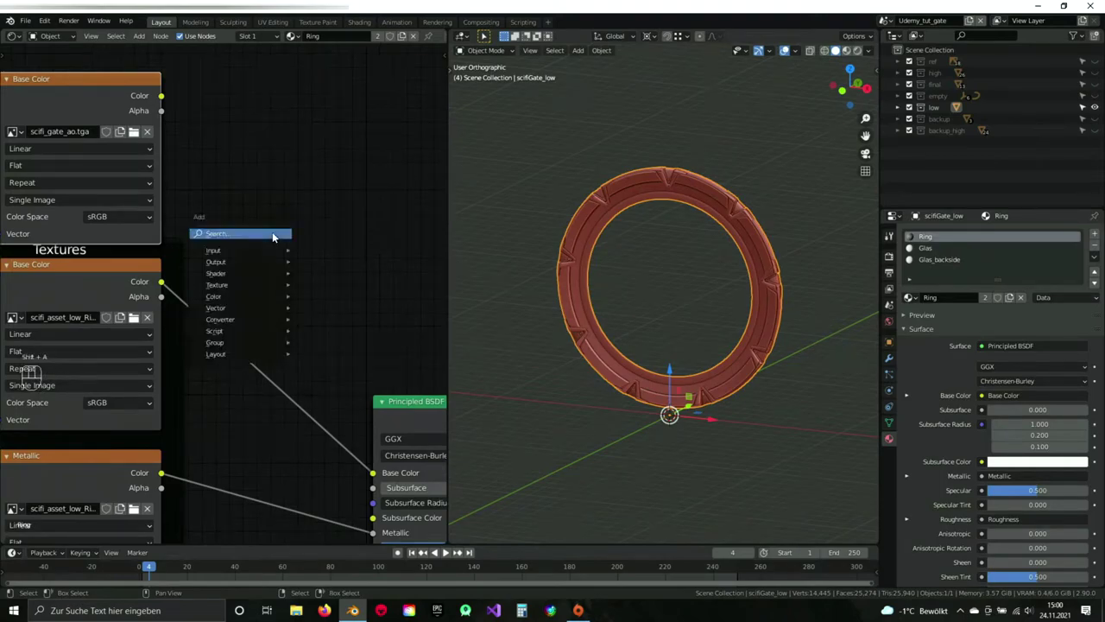
{"action": "left_click", "coordinate": [229, 232]}
{"action": "type", "text": "mix"}
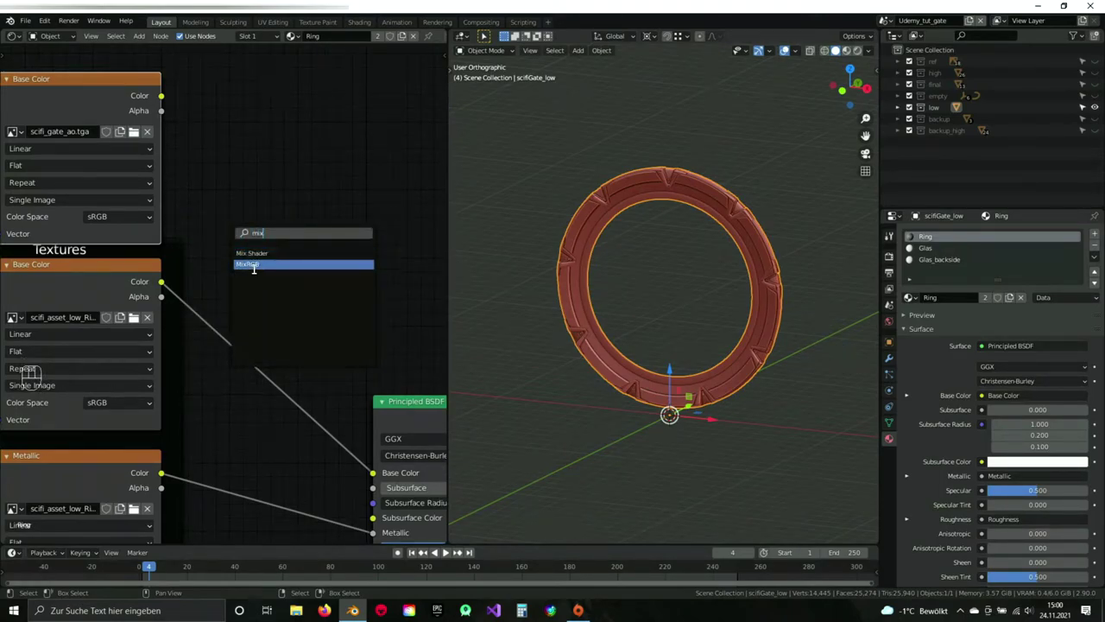
{"action": "left_click", "coordinate": [252, 264]}
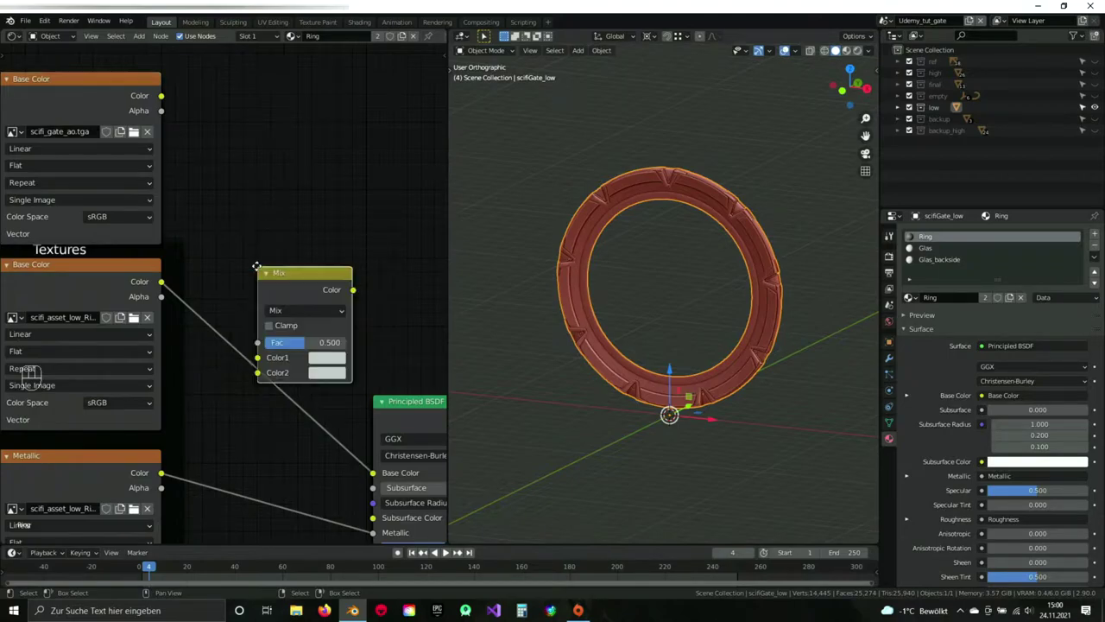
{"action": "left_click", "coordinate": [223, 158]}
{"action": "middle_click_drag", "start_coordinate": [409, 243], "coordinate": [364, 192]}
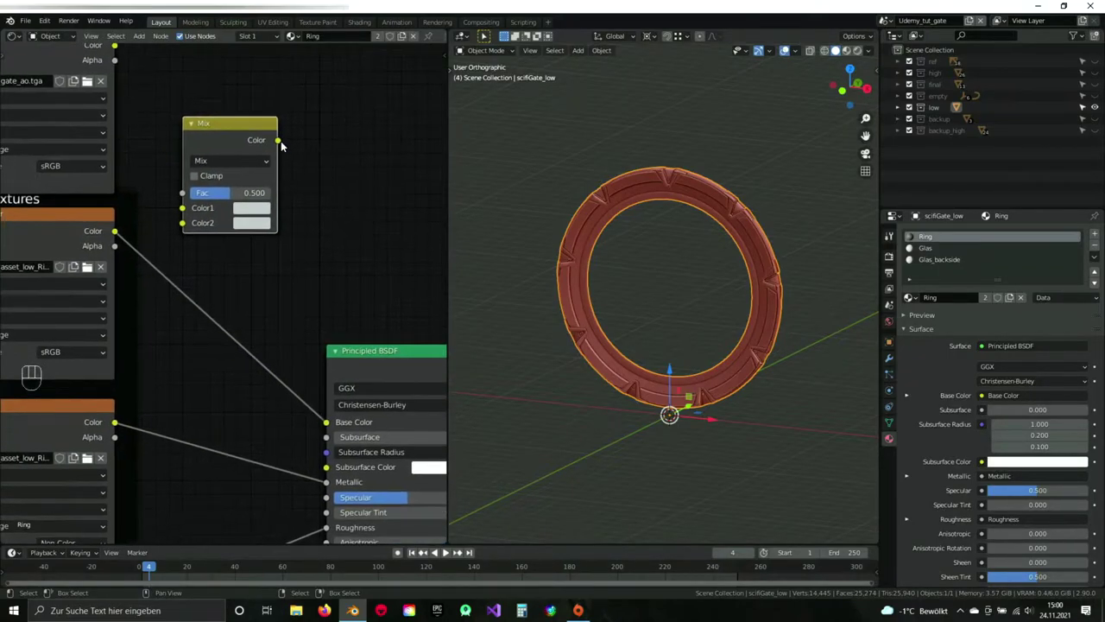
Link the Mix node's output to the Principled BSDF's Base Color, the AO texture to Color2 and the Base Color texture to Color1.
{"action": "left_click_drag", "start_coordinate": [277, 139], "coordinate": [327, 422]}
{"action": "middle_click_drag", "start_coordinate": [237, 123], "coordinate": [308, 213]}
{"action": "left_click_drag", "start_coordinate": [334, 262], "coordinate": [334, 271]}
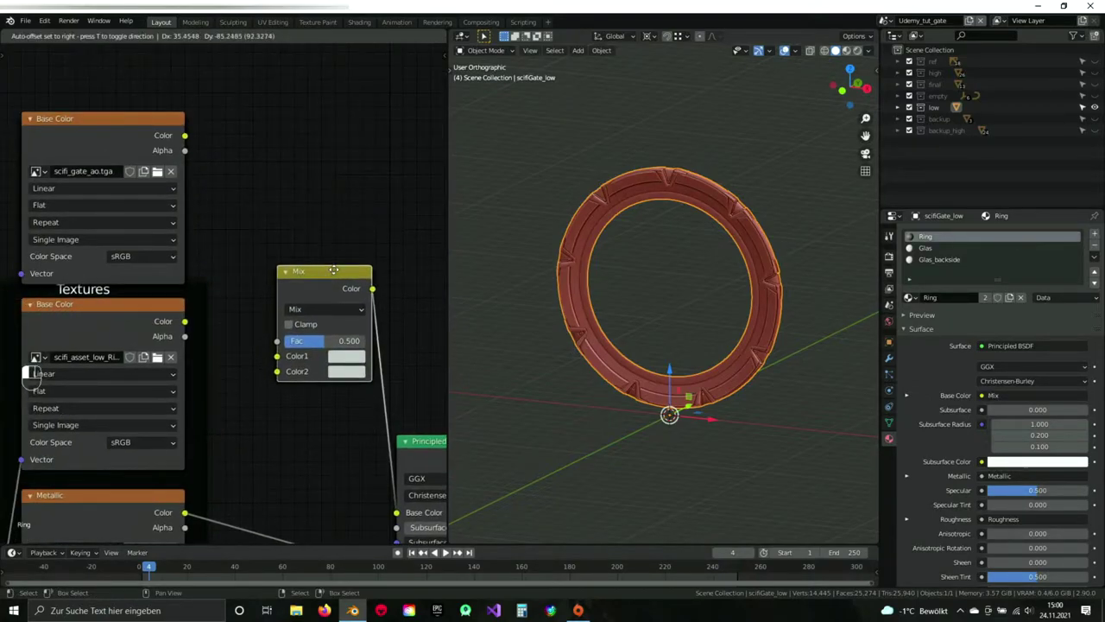
{"action": "middle_click_drag", "start_coordinate": [319, 189], "coordinate": [296, 164]}
{"action": "left_click_drag", "start_coordinate": [200, 114], "coordinate": [313, 354]}
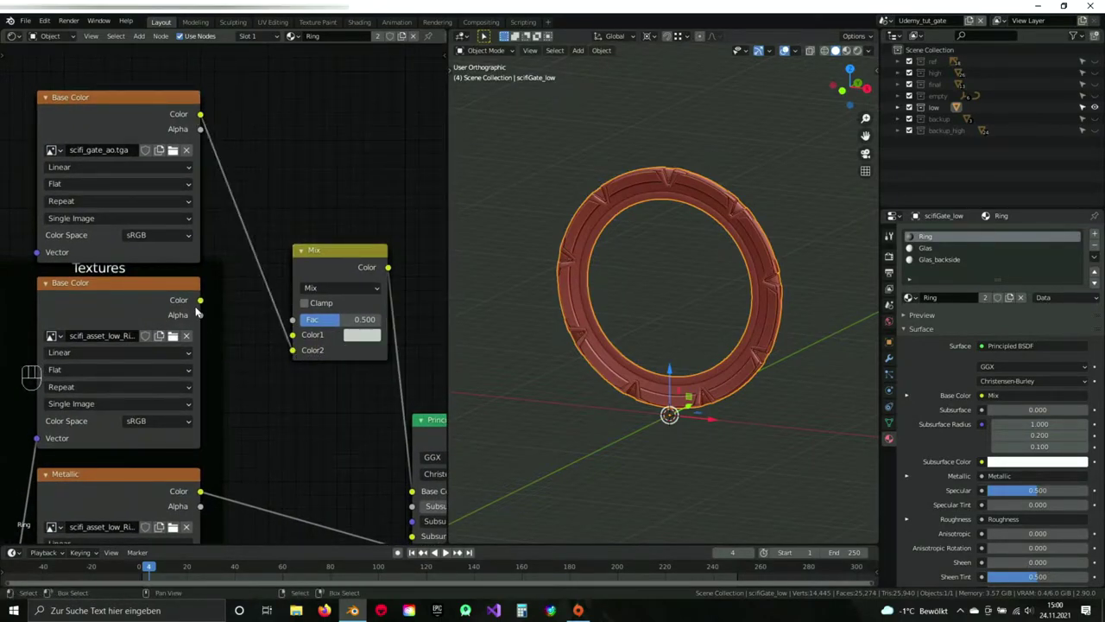
{"action": "left_click_drag", "start_coordinate": [201, 300], "coordinate": [292, 335]}
Move the Principled BSDF farther from the Mix node to space out the node layout.
{"action": "scroll", "coordinate": [242, 343], "scroll_direction": "down", "scroll_amount": 3}
{"action": "middle_click_drag", "start_coordinate": [437, 354], "coordinate": [138, 207]}
{"action": "left_click_drag", "start_coordinate": [238, 248], "coordinate": [435, 249]}
{"action": "middle_click_drag", "start_coordinate": [77, 158], "coordinate": [207, 235]}
{"action": "left_click_drag", "start_coordinate": [137, 197], "coordinate": [119, 191]}
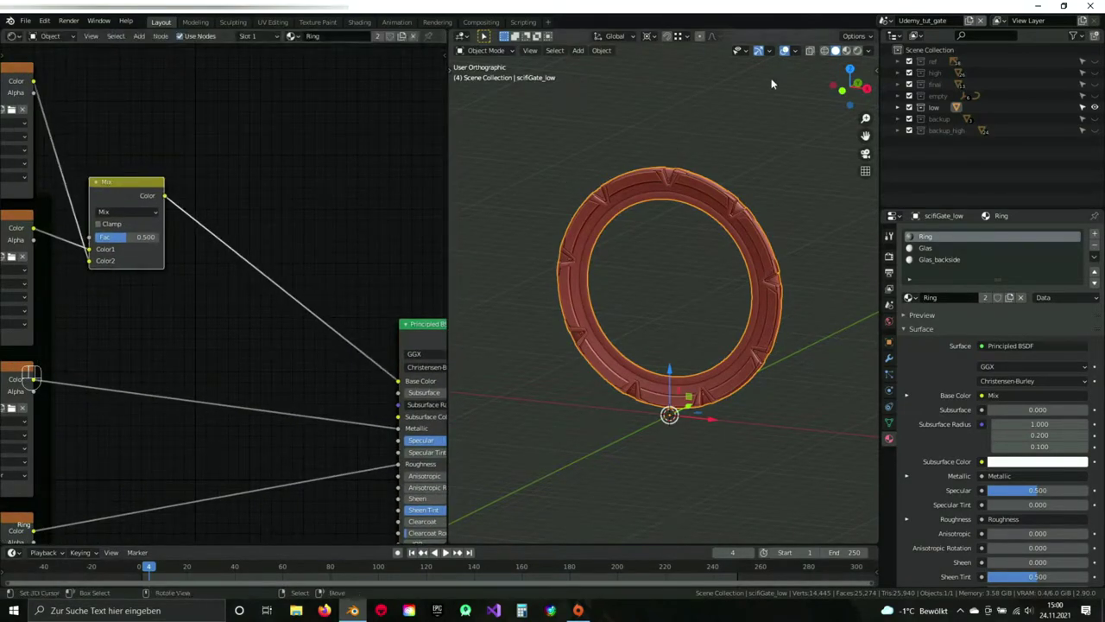
Switch the 3D viewport to Material Preview shading and inspect the textured ring's surface up close.
{"action": "left_click", "coordinate": [855, 52]}
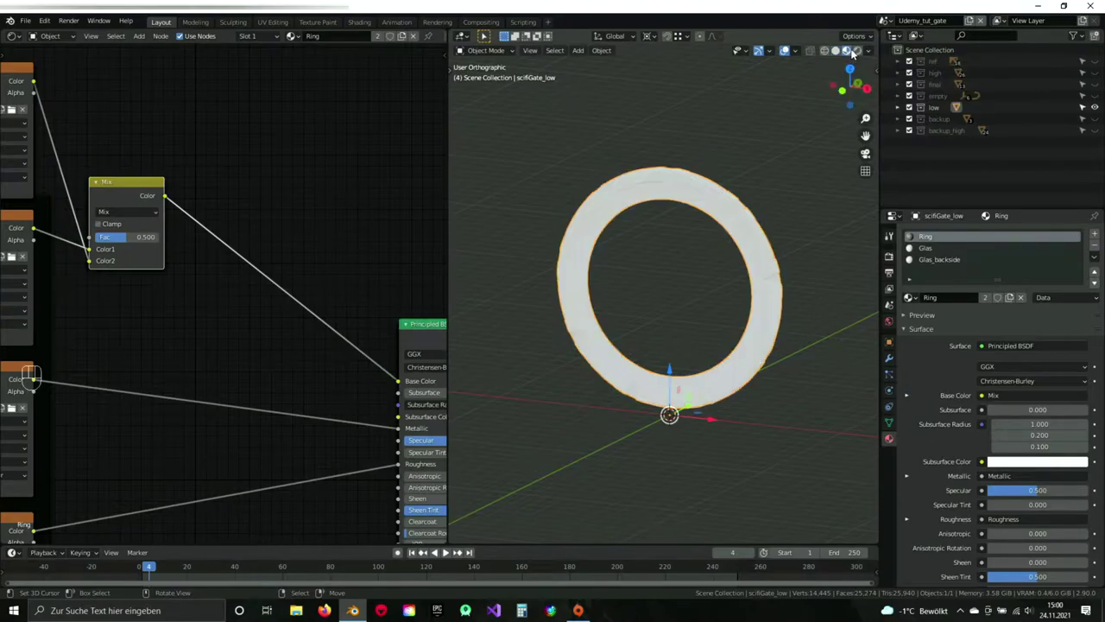
{"action": "scroll", "coordinate": [678, 190], "scroll_direction": "up", "scroll_amount": 8}
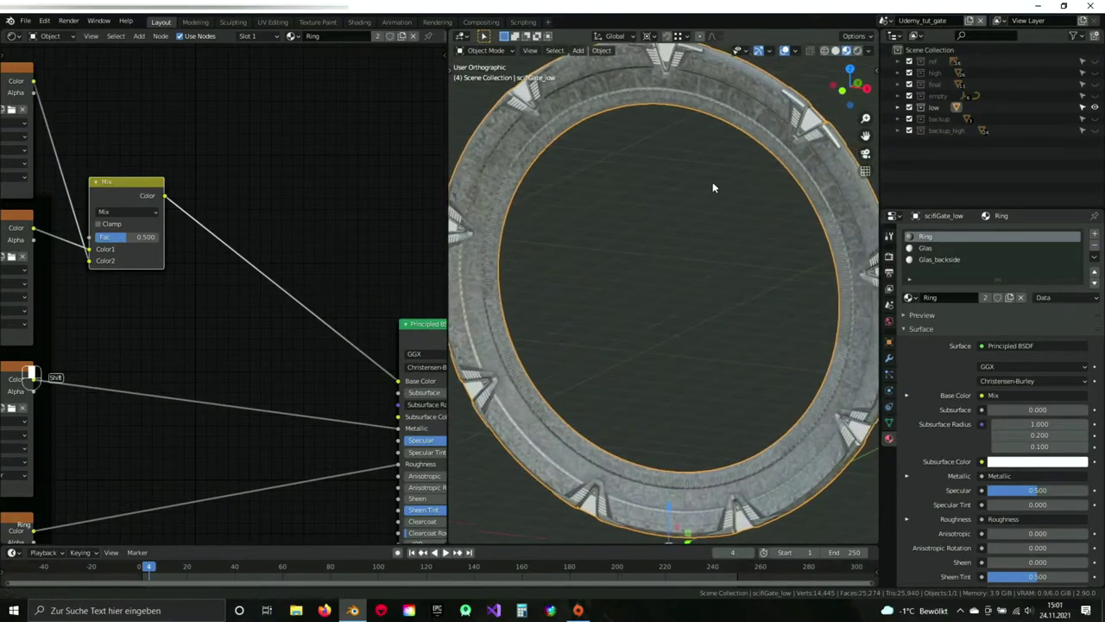
{"action": "middle_click_drag", "start_coordinate": [723, 273], "coordinate": [677, 243], "text": "shift"}
{"action": "scroll", "coordinate": [692, 255], "scroll_direction": "up", "scroll_amount": 4}
{"action": "scroll", "coordinate": [692, 255], "scroll_direction": "down", "scroll_amount": 2}
{"action": "middle_click_drag", "start_coordinate": [676, 297], "coordinate": [704, 242], "text": "shift"}
{"action": "middle_click_drag", "start_coordinate": [182, 266], "coordinate": [265, 302]}
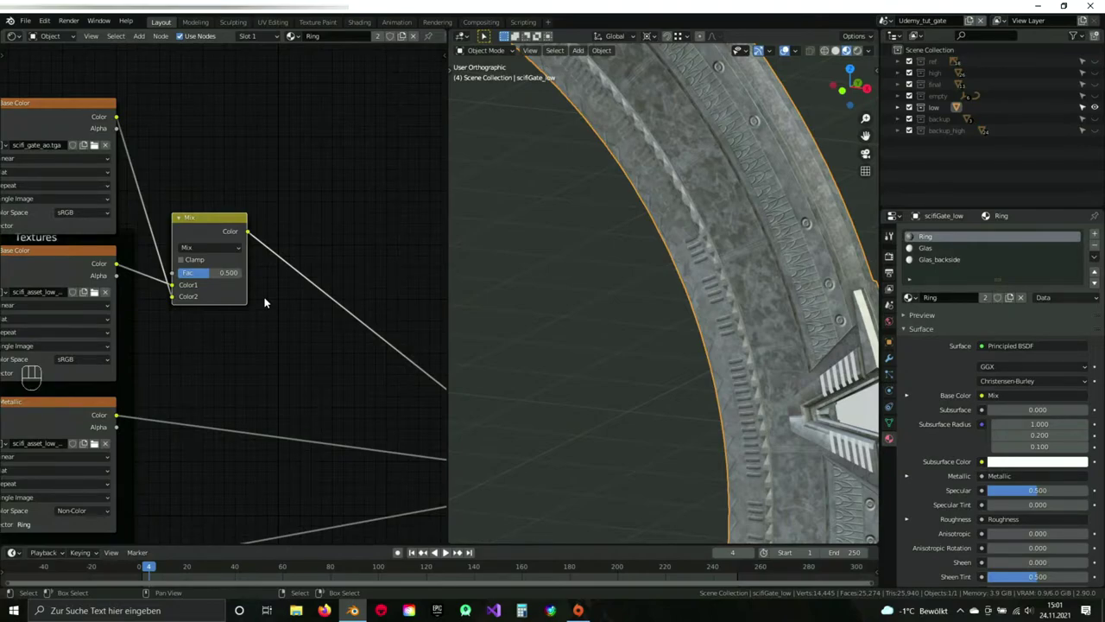
{"action": "middle_click_drag", "start_coordinate": [291, 316], "coordinate": [236, 282]}
{"action": "left_click", "coordinate": [273, 232]}
{"action": "key", "text": "shift+a"}
{"action": "left_click", "coordinate": [261, 229]}
{"action": "type", "text": "mul"}
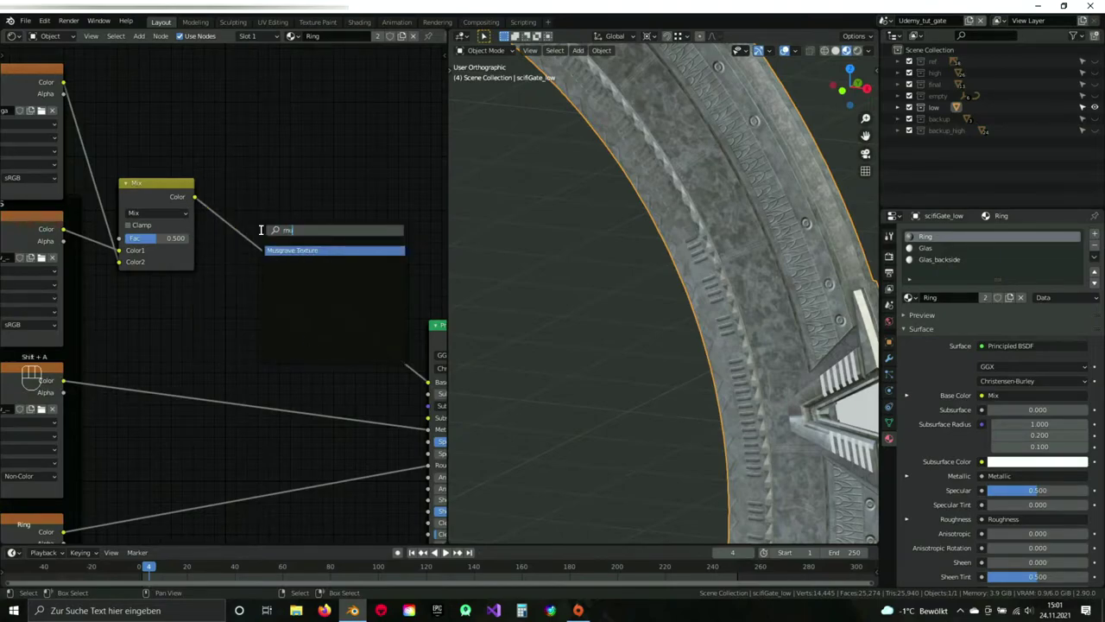
{"action": "key", "text": "BackSpace"}
{"action": "type", "text": "l"}
{"action": "key", "text": "BackSpace"}
{"action": "key", "text": "BackSpace"}
{"action": "key", "text": "BackSpace"}
{"action": "key", "text": "BackSpace"}
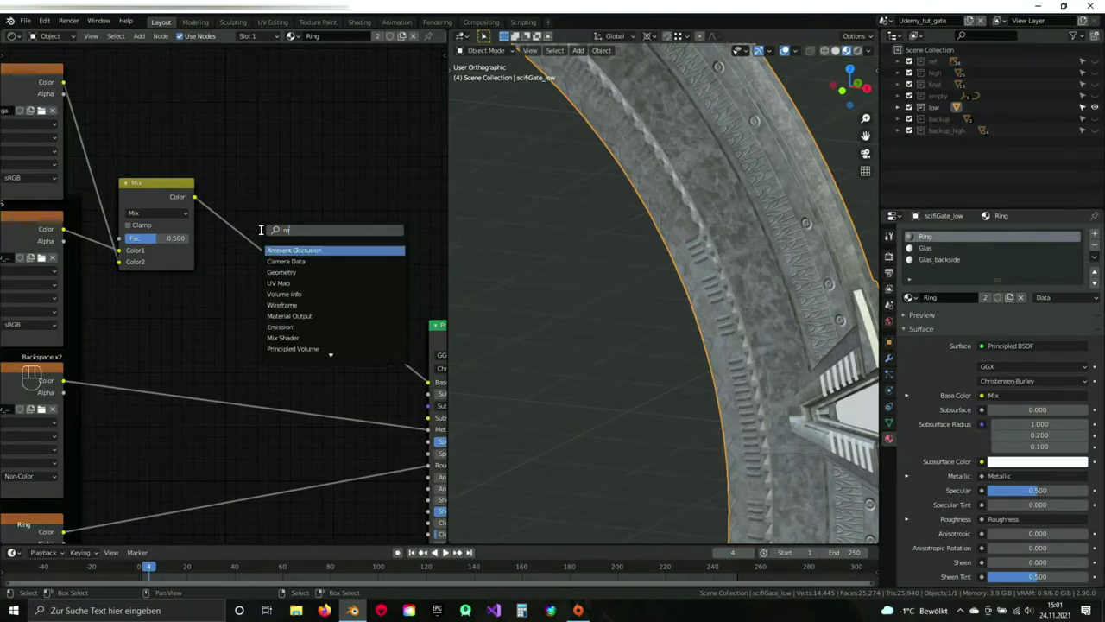
{"action": "key", "text": "Escape"}
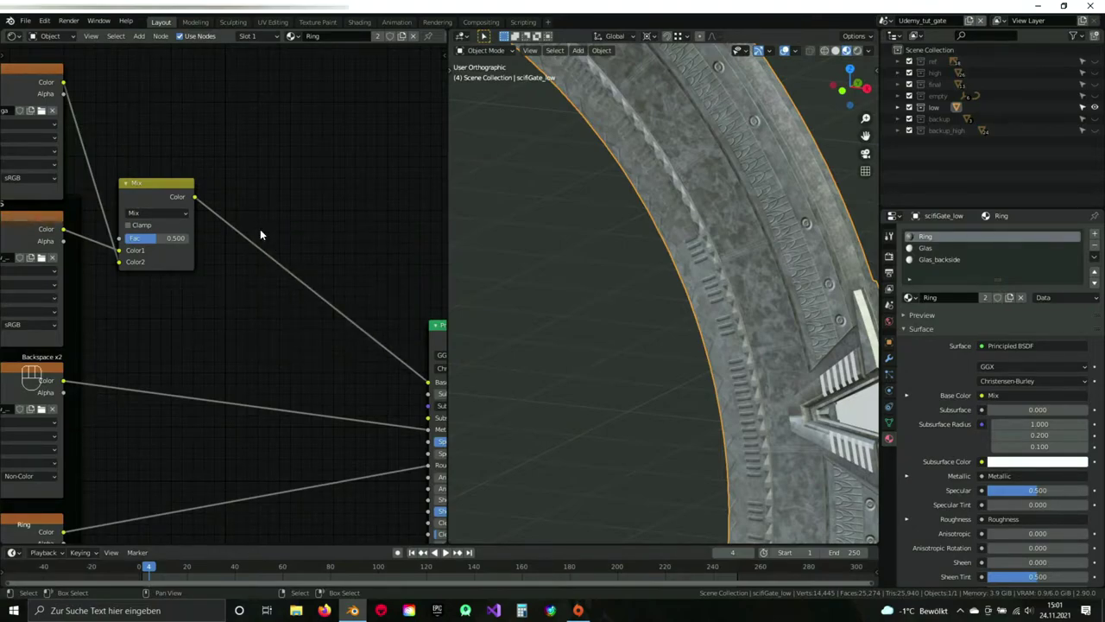
Set the Mix node's blending mode to Multiply.
{"action": "mouse_move", "coordinate": [260, 229]}
{"action": "middle_mouse_down"}
{"action": "mouse_move", "coordinate": [219, 190]}
{"action": "mouse_move", "coordinate": [284, 201]}
{"action": "mouse_move", "coordinate": [260, 187]}
{"action": "mouse_move", "coordinate": [273, 196]}
{"action": "mouse_move", "coordinate": [160, 184]}
{"action": "middle_mouse_up"}
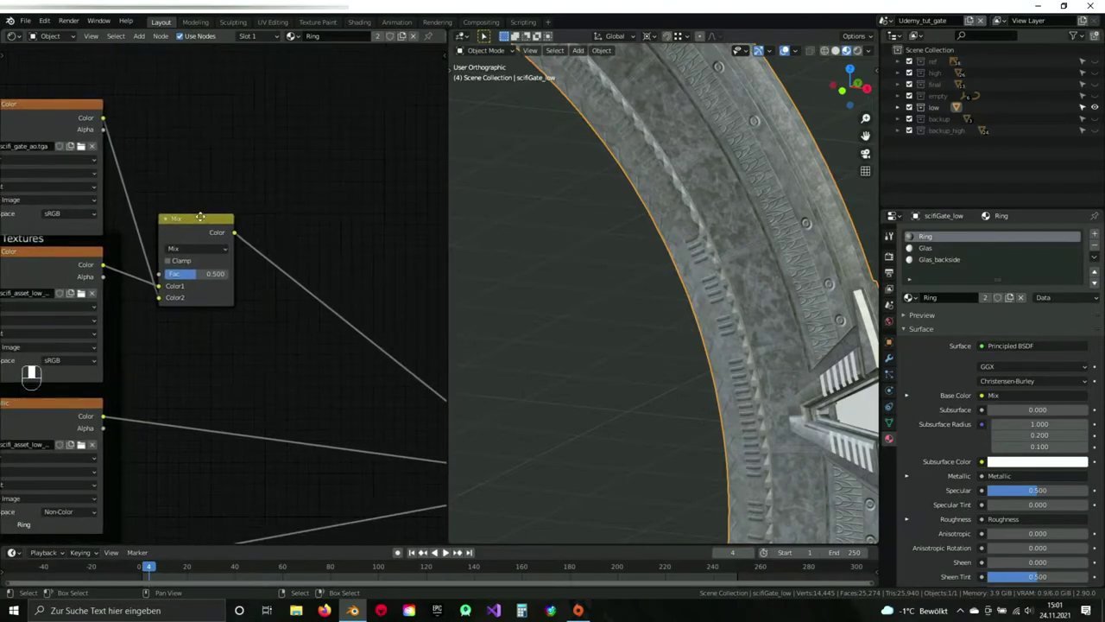
{"action": "left_click", "coordinate": [835, 50]}
{"action": "left_click", "coordinate": [847, 51]}
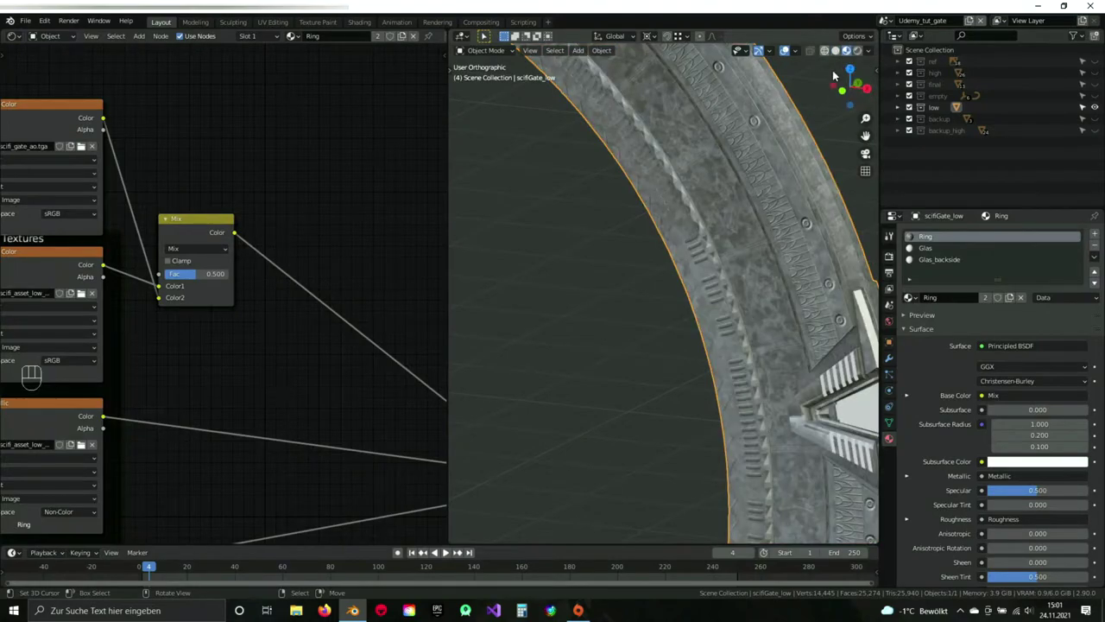
{"action": "scroll", "coordinate": [260, 251], "scroll_direction": "down", "scroll_amount": 1}
{"action": "scroll", "coordinate": [291, 214], "scroll_direction": "up", "scroll_amount": 1}
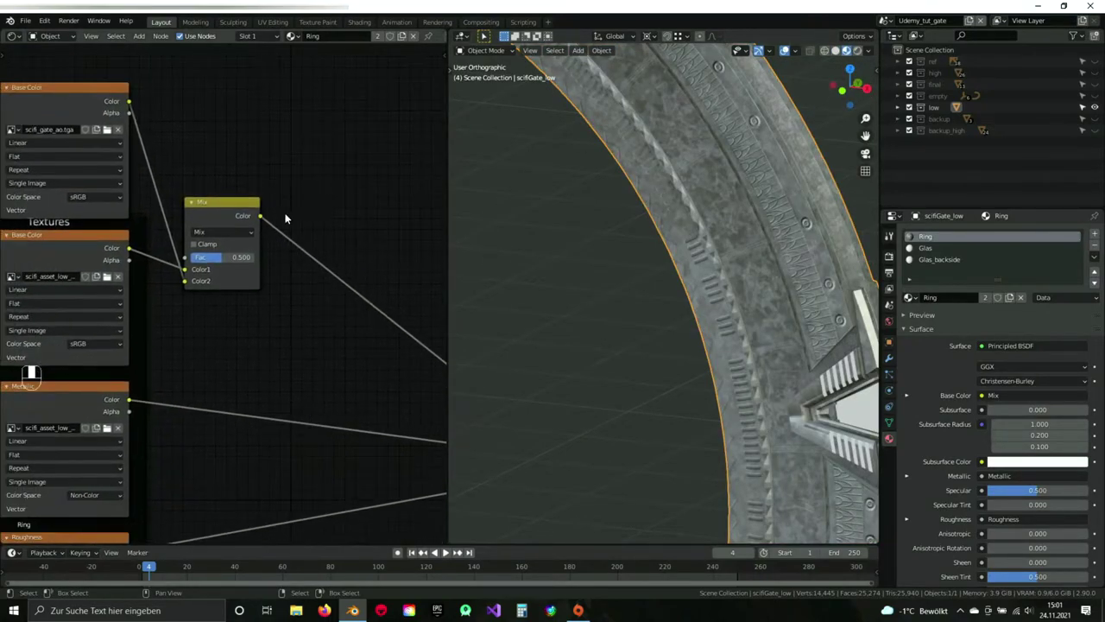
{"action": "left_click", "coordinate": [230, 231]}
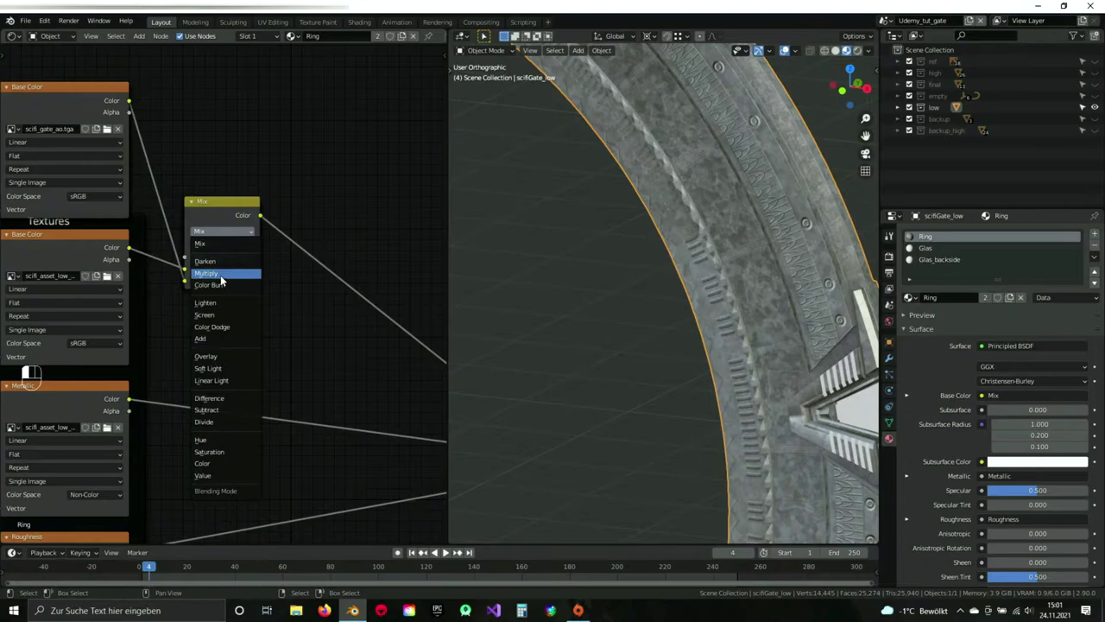
{"action": "left_click", "coordinate": [220, 274]}
{"action": "middle_click_drag", "start_coordinate": [348, 281], "coordinate": [271, 240]}
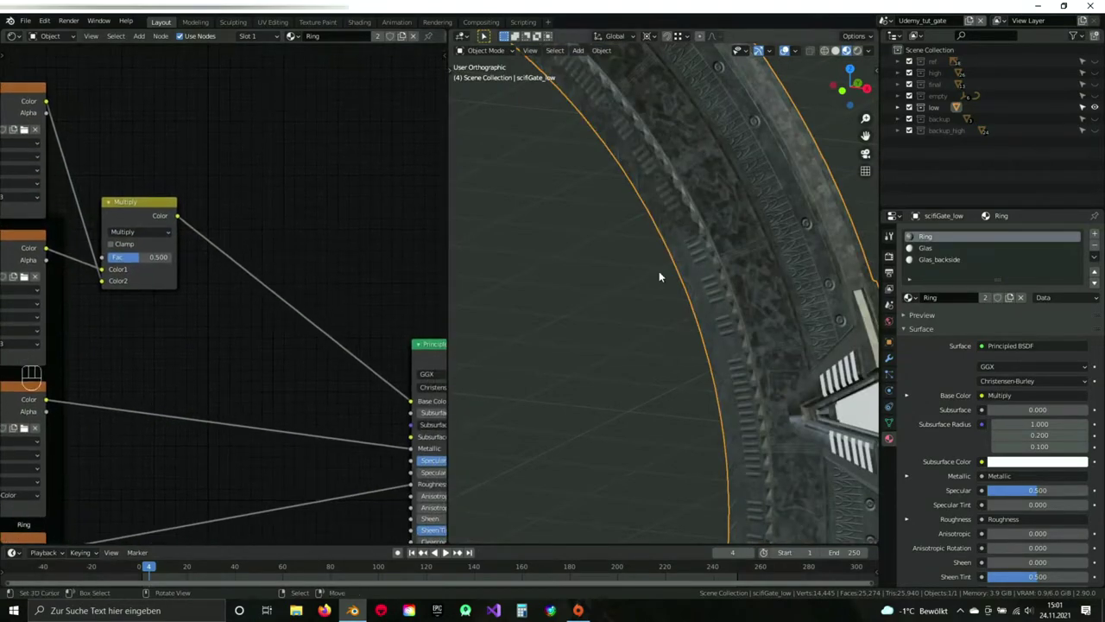
Inspect the ring's darkened details up close and set the Multiply node's Fac to 1.000.
{"action": "middle_click_drag", "start_coordinate": [734, 248], "coordinate": [773, 247]}
{"action": "scroll", "coordinate": [596, 329], "scroll_direction": "up", "scroll_amount": 4}
{"action": "scroll", "coordinate": [701, 279], "scroll_direction": "up", "scroll_amount": 3}
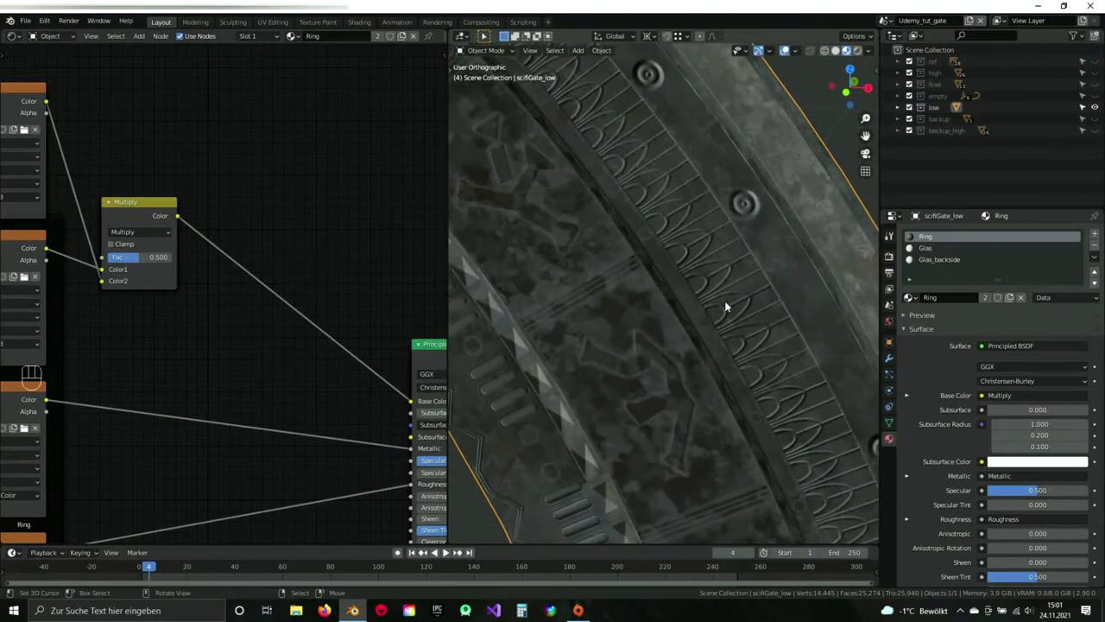
{"action": "middle_click_drag", "start_coordinate": [715, 279], "coordinate": [700, 326], "text": "shift"}
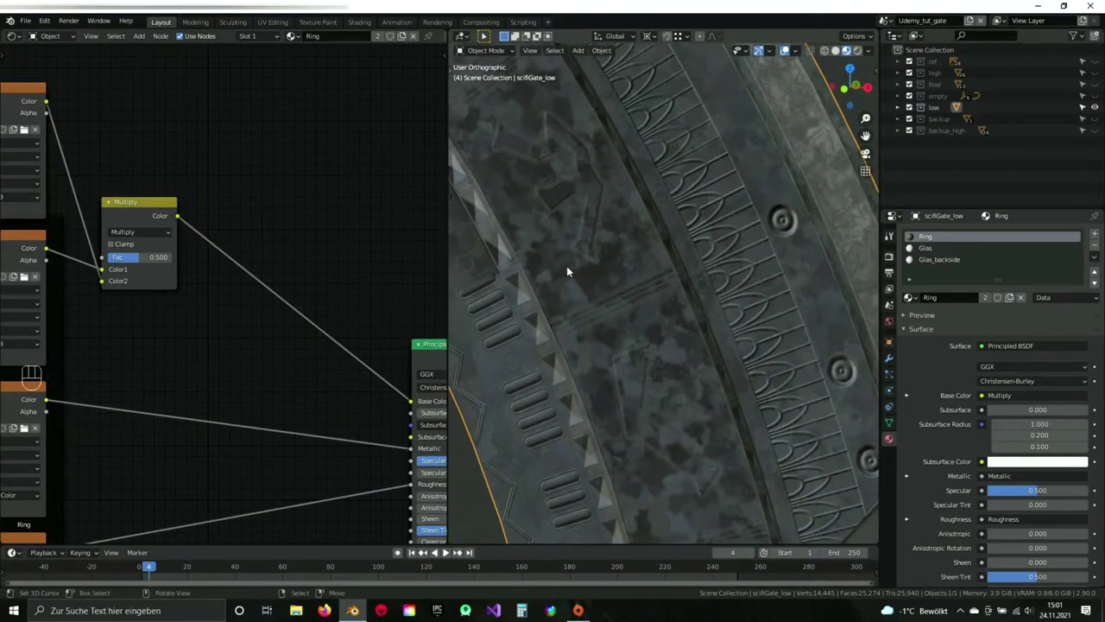
{"action": "scroll", "coordinate": [247, 271], "scroll_direction": "up", "scroll_amount": 3, "text": "ctrl"}
{"action": "scroll", "coordinate": [276, 269], "scroll_direction": "up", "scroll_amount": 3}
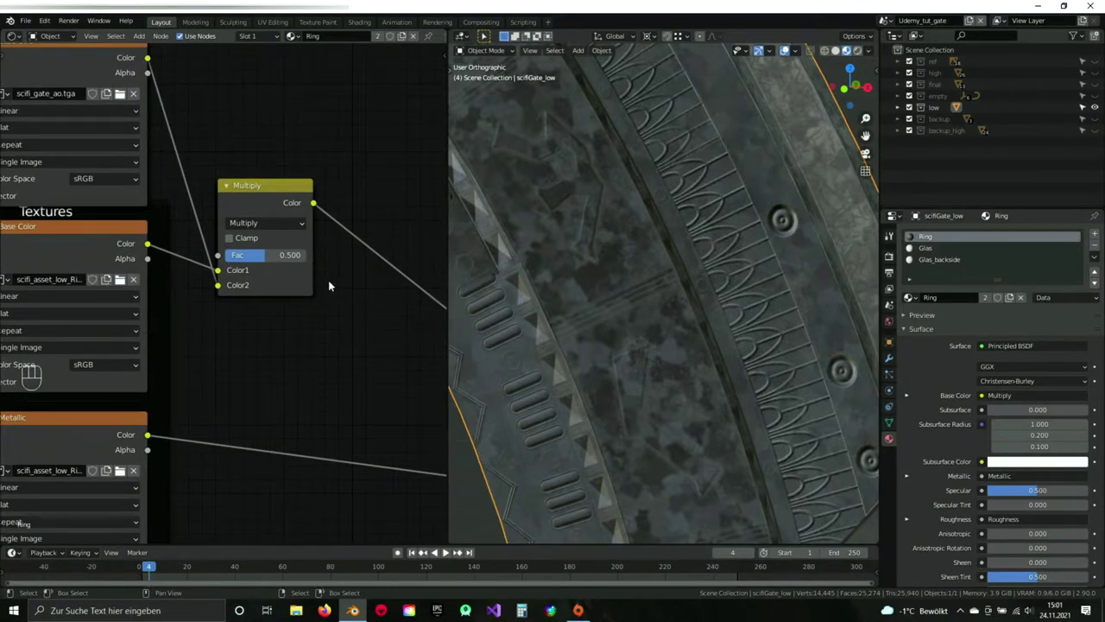
{"action": "left_click_drag", "start_coordinate": [256, 255], "coordinate": [302, 256]}
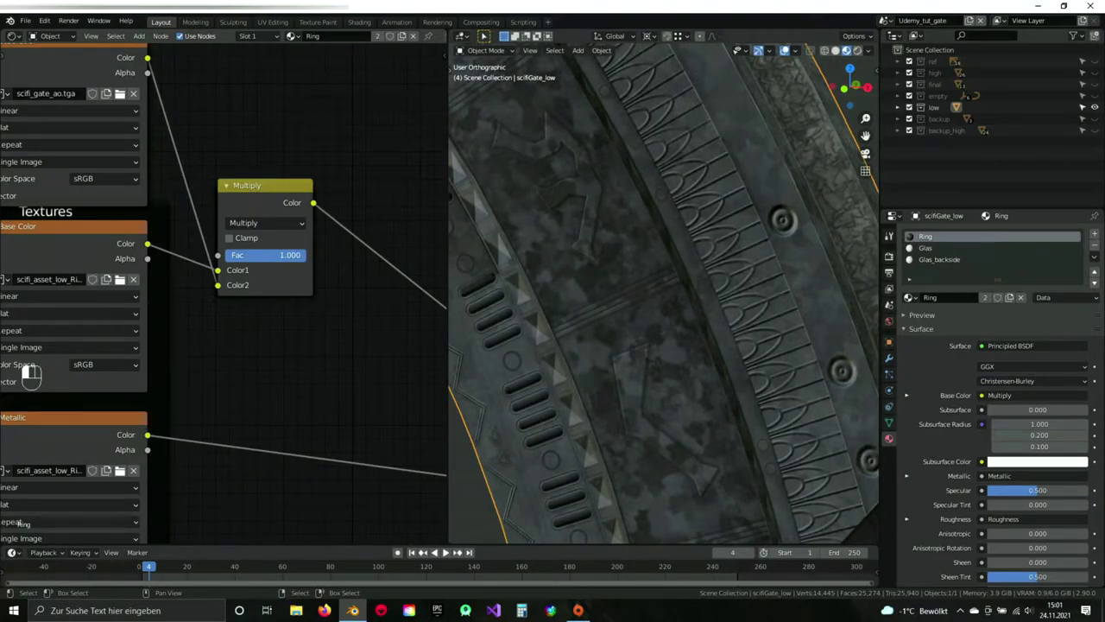
Set the Multiply node's Fac to 0.958 in the Ring material.
{"action": "left_click_drag", "start_coordinate": [290, 256], "coordinate": [299, 255]}
{"action": "scroll", "coordinate": [594, 246], "scroll_direction": "down", "scroll_amount": 6}
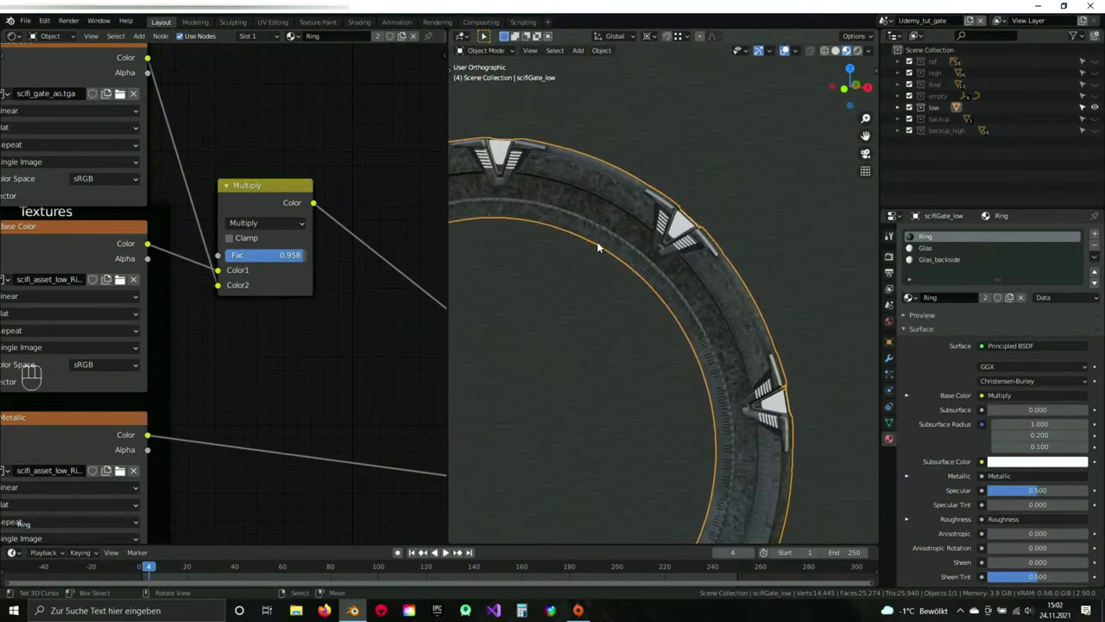
Examine the ring's shaded ambient occlusion detail up close around the inner patterns and the upper chevron.
{"action": "scroll", "coordinate": [596, 243], "scroll_direction": "up", "scroll_amount": 4}
{"action": "mouse_move", "coordinate": [656, 330]}
{"action": "middle_mouse_down", "text": "shift"}
{"action": "mouse_move", "coordinate": [596, 237]}
{"action": "mouse_move", "coordinate": [641, 235]}
{"action": "mouse_move", "coordinate": [639, 328]}
{"action": "middle_mouse_up", "text": "shift"}
{"action": "scroll", "coordinate": [613, 259], "scroll_direction": "down", "scroll_amount": 2}
{"action": "middle_click_drag", "start_coordinate": [661, 252], "coordinate": [734, 535], "text": "shift"}
{"action": "scroll", "coordinate": [641, 269], "scroll_direction": "up", "scroll_amount": 6}
{"action": "scroll", "coordinate": [646, 264], "scroll_direction": "up", "scroll_amount": 2}
{"action": "scroll", "coordinate": [647, 263], "scroll_direction": "down", "scroll_amount": 9}
{"action": "middle_click_drag", "start_coordinate": [649, 270], "coordinate": [667, 220], "text": "shift"}
{"action": "scroll", "coordinate": [668, 299], "scroll_direction": "up", "scroll_amount": 6}
{"action": "middle_click_drag", "start_coordinate": [667, 299], "coordinate": [773, 501], "text": "shift"}
{"action": "middle_click_drag", "start_coordinate": [638, 220], "coordinate": [699, 354], "text": "shift"}
{"action": "scroll", "coordinate": [262, 287], "scroll_direction": "down", "scroll_amount": 6}
Delete the Texture Coordinate and Mapping nodes together with their Mapping frame from the Ring material.
{"action": "middle_click_drag", "start_coordinate": [250, 333], "coordinate": [404, 309]}
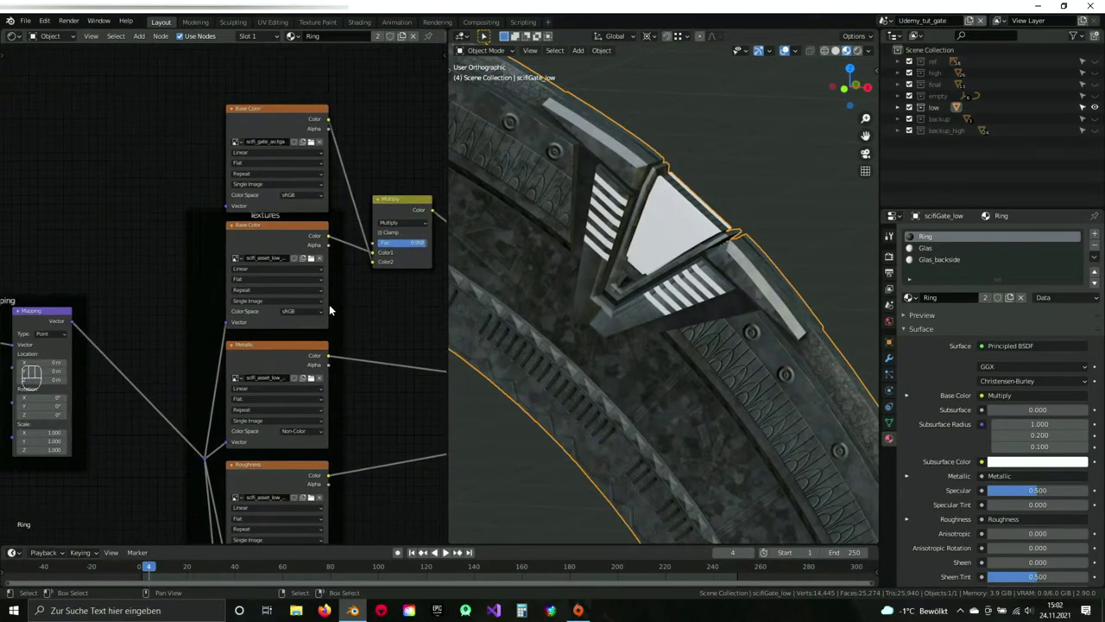
{"action": "scroll", "coordinate": [333, 278], "scroll_direction": "down", "scroll_amount": 3}
{"action": "middle_click_drag", "start_coordinate": [280, 271], "coordinate": [461, 179]}
{"action": "scroll", "coordinate": [234, 234], "scroll_direction": "up", "scroll_amount": 6}
{"action": "middle_click_drag", "start_coordinate": [271, 207], "coordinate": [216, 239], "text": "shift"}
{"action": "middle_click_drag", "start_coordinate": [321, 256], "coordinate": [198, 173], "text": "shift"}
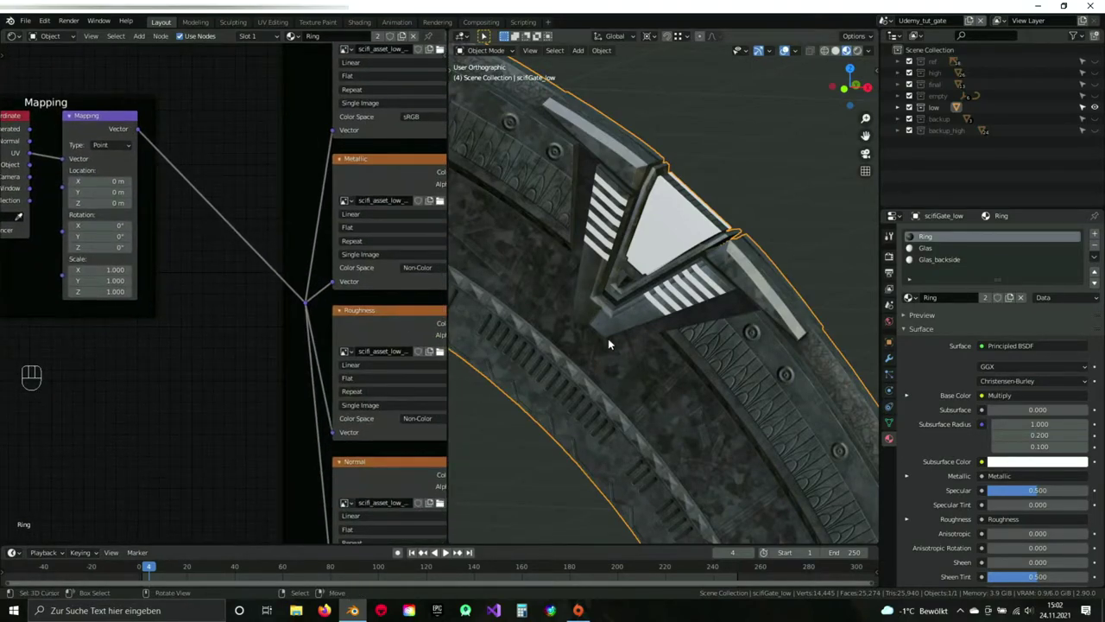
{"action": "middle_click_drag", "start_coordinate": [193, 256], "coordinate": [292, 276], "text": "shift"}
{"action": "key", "text": "b"}
{"action": "key", "text": "a"}
{"action": "key", "text": "a"}
{"action": "key", "text": "a"}
{"action": "key", "text": "a"}
{"action": "key", "text": "a"}
{"action": "scroll", "coordinate": [279, 192], "scroll_direction": "down", "scroll_amount": 5}
{"action": "middle_click_drag", "start_coordinate": [363, 177], "coordinate": [329, 201], "text": "shift"}
{"action": "left_click", "coordinate": [251, 133]}
{"action": "key", "text": "b"}
{"action": "left_click_drag", "start_coordinate": [60, 114], "coordinate": [264, 371]}
{"action": "key", "text": "x"}
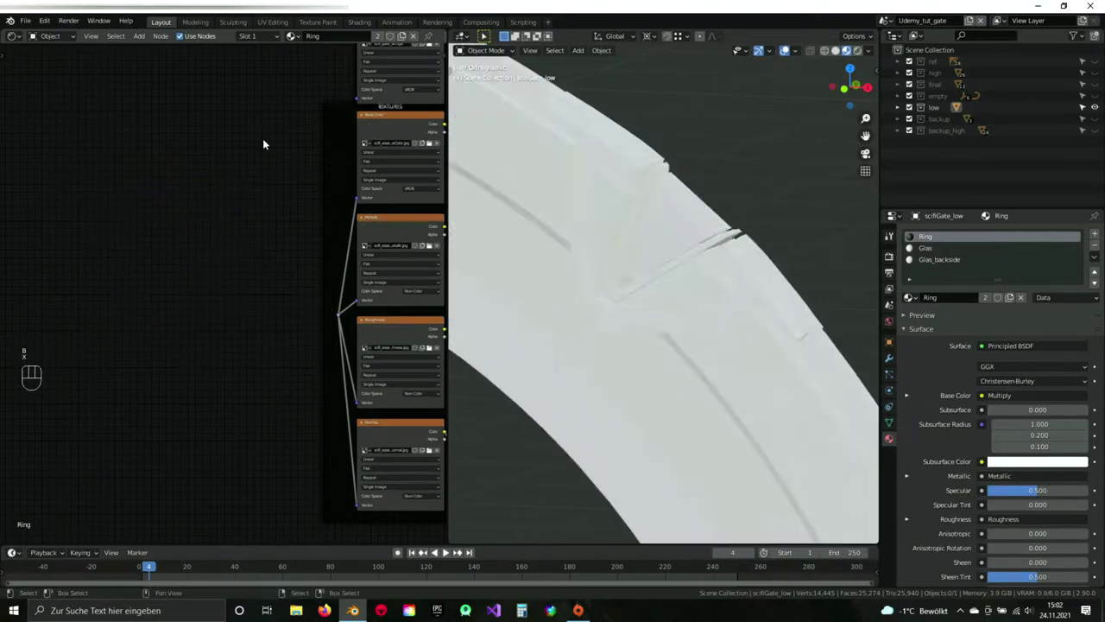
Delete the leftover reroute point that feeds the Vector inputs of the Ring material's image textures.
{"action": "middle_click_drag", "start_coordinate": [320, 255], "coordinate": [114, 216]}
{"action": "scroll", "coordinate": [117, 265], "scroll_direction": "up", "scroll_amount": 4}
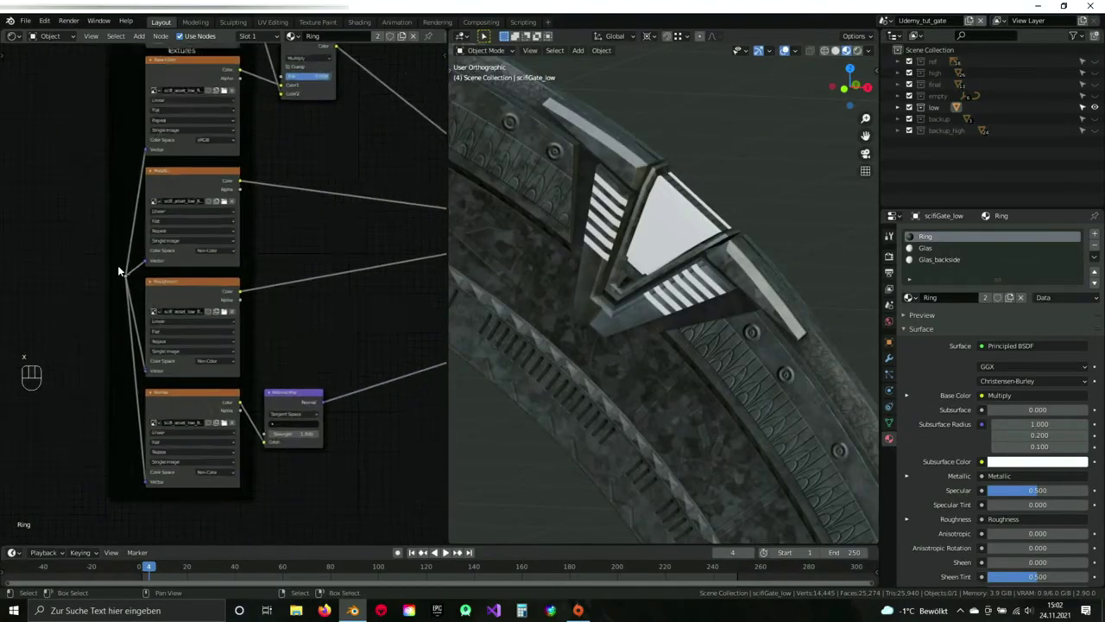
{"action": "middle_click_drag", "start_coordinate": [62, 244], "coordinate": [142, 219]}
{"action": "key", "text": "b"}
{"action": "left_click_drag", "start_coordinate": [144, 211], "coordinate": [186, 274]}
{"action": "key", "text": "x"}
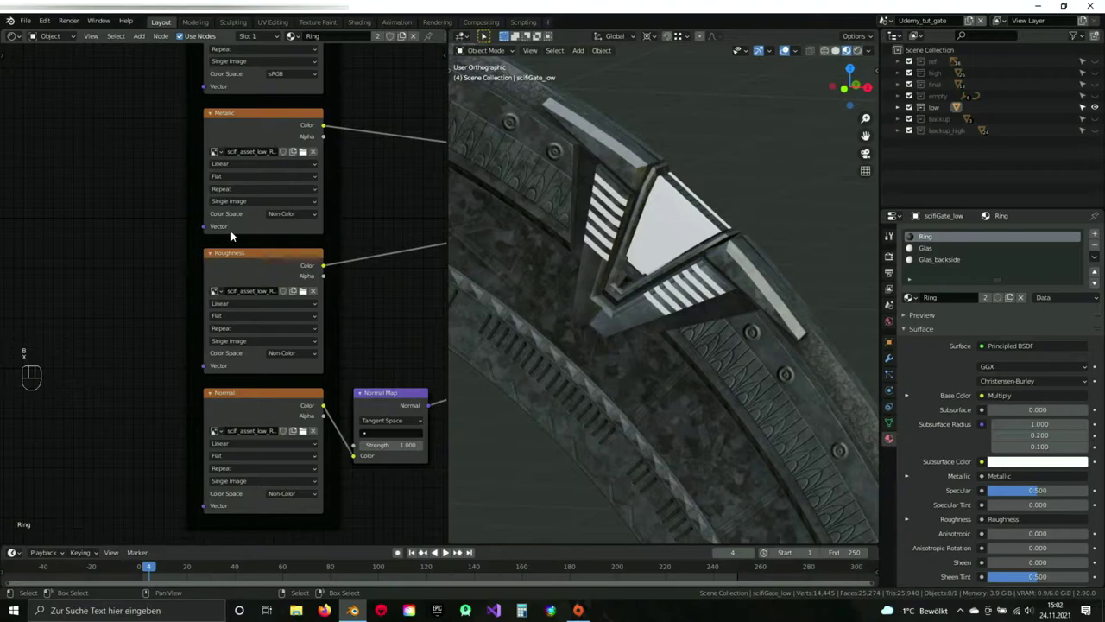
Review the Ring material's cleaned-up node layout and save the file.
{"action": "scroll", "coordinate": [225, 293], "scroll_direction": "down", "scroll_amount": 3}
{"action": "middle_click_drag", "start_coordinate": [219, 361], "coordinate": [99, 153]}
{"action": "middle_click_drag", "start_coordinate": [106, 217], "coordinate": [271, 262]}
{"action": "key", "text": "ctrl+s"}
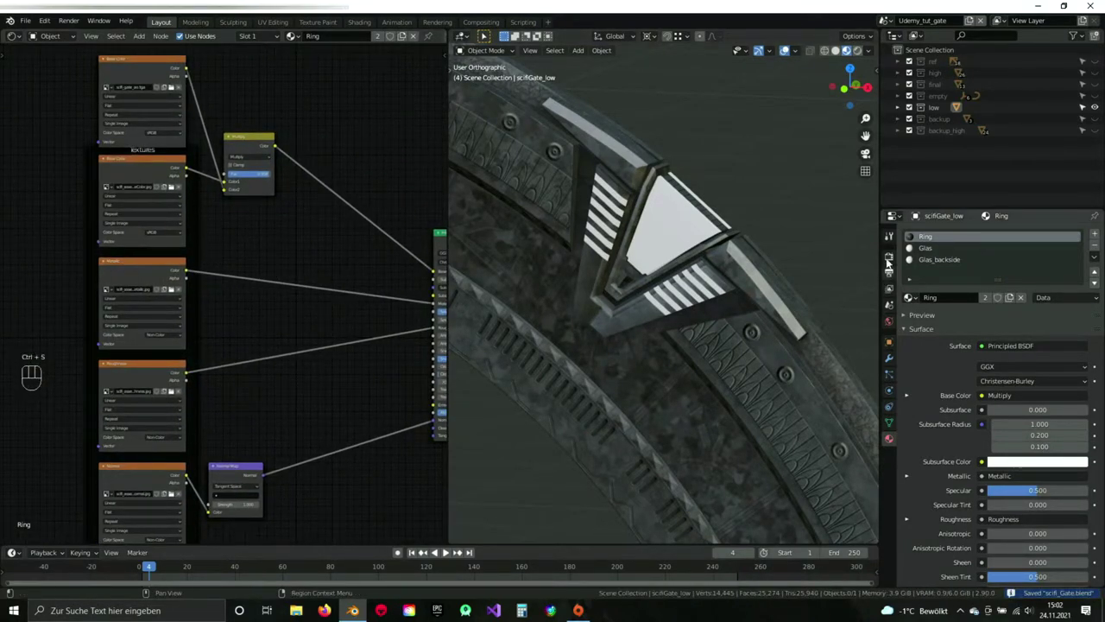
Run Principled Texture Setup on the Glas material with the scifi_asset_low_Glas BaseColor, Metallic, Normal and Roughness images, leaving out Height.
{"action": "left_click", "coordinate": [924, 247]}
{"action": "middle_click_drag", "start_coordinate": [267, 302], "coordinate": [262, 185]}
{"action": "left_click", "coordinate": [263, 185]}
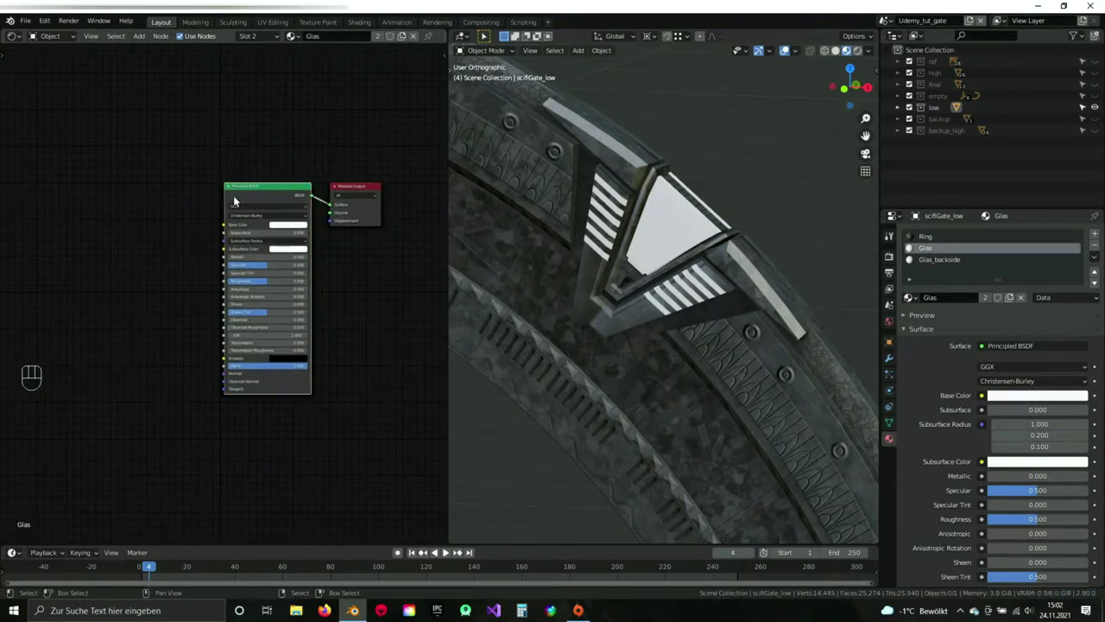
{"action": "key", "text": "ctrl+shift+t"}
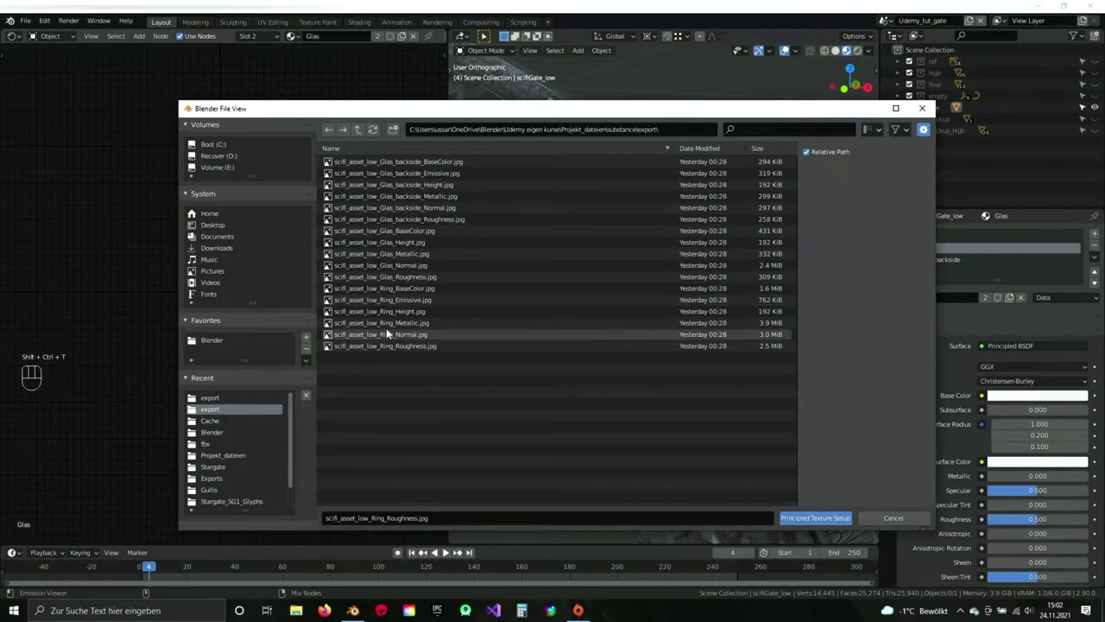
{"action": "left_click", "coordinate": [417, 278]}
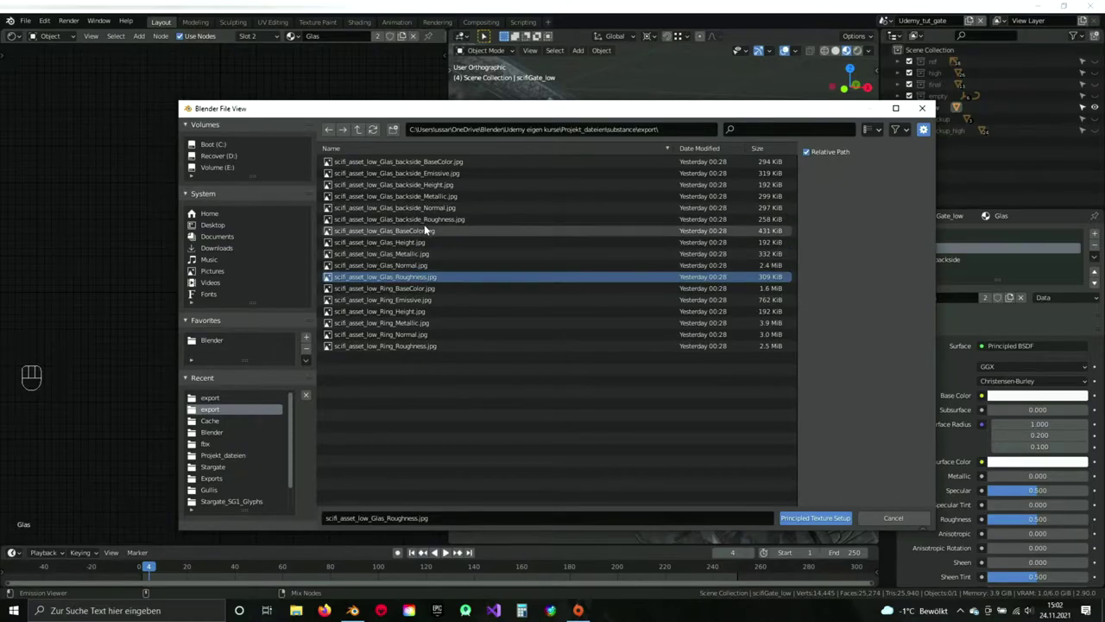
{"action": "left_click", "coordinate": [423, 226], "text": "shift"}
{"action": "left_click", "coordinate": [420, 242], "text": "ctrl"}
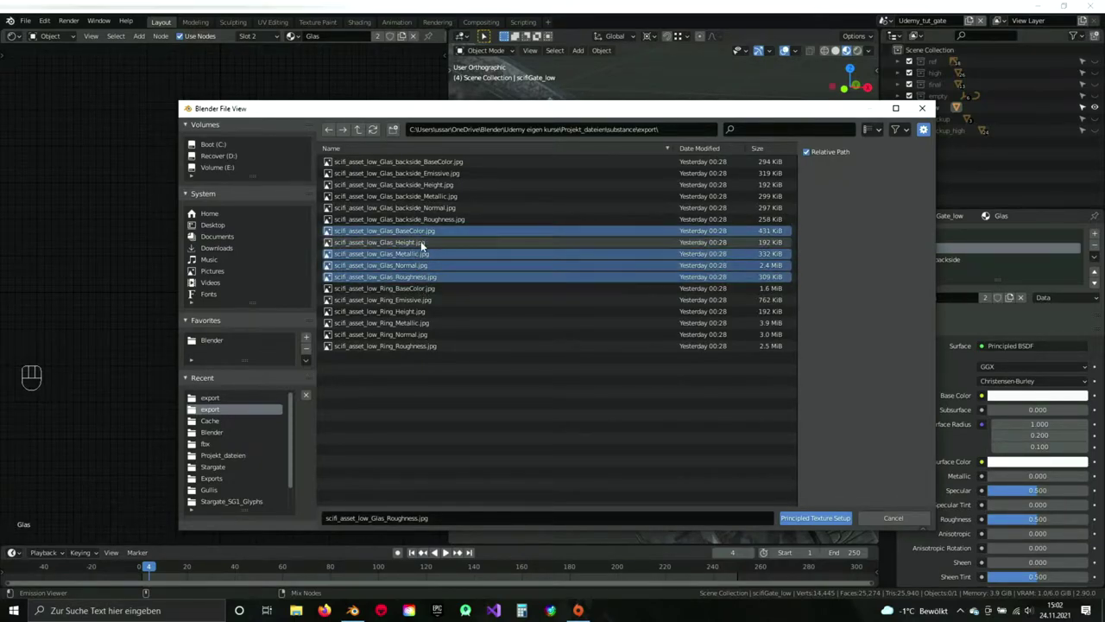
{"action": "left_click", "coordinate": [791, 517]}
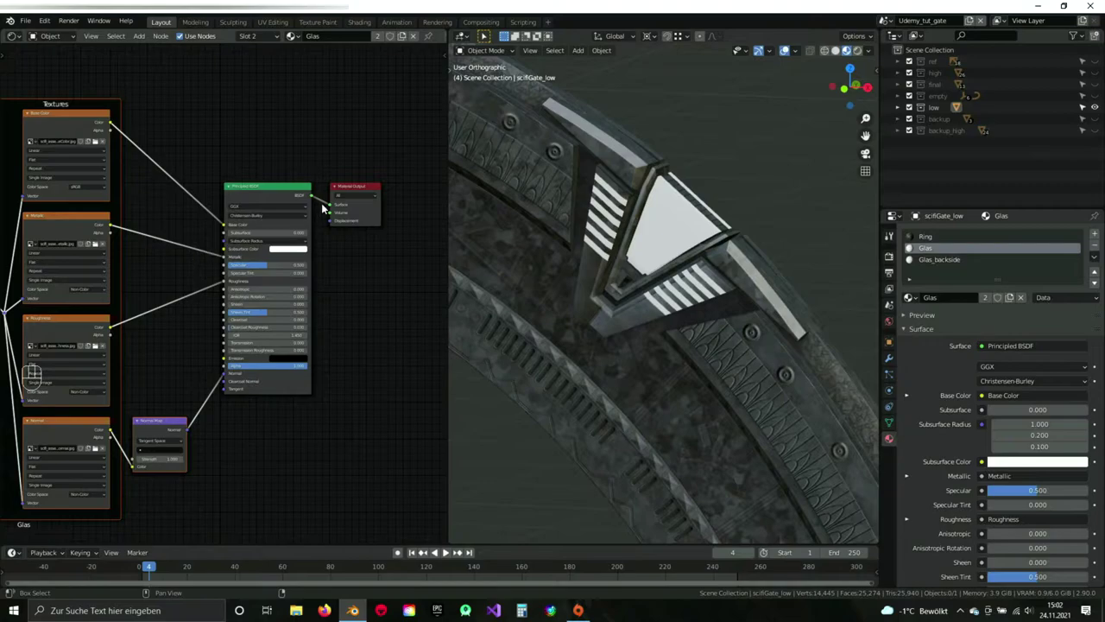
Delete the mapping nodes and reroute point feeding the Glas material's image textures.
{"action": "middle_click_drag", "start_coordinate": [331, 197], "coordinate": [157, 273]}
{"action": "middle_click_drag", "start_coordinate": [132, 320], "coordinate": [370, 237]}
{"action": "middle_click_drag", "start_coordinate": [129, 275], "coordinate": [231, 214]}
{"action": "key", "text": "b"}
{"action": "left_click_drag", "start_coordinate": [52, 142], "coordinate": [306, 395]}
{"action": "key", "text": "x"}
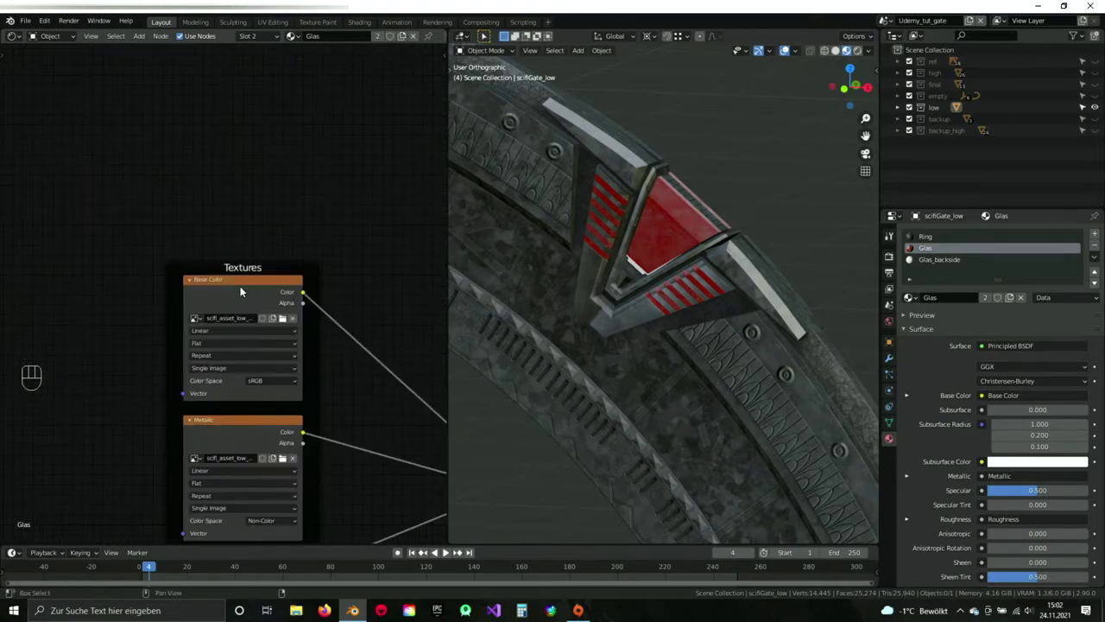
Duplicate the Glas material's Base Color texture node above the original and assign scifi_gate_ao.tga to the copy.
{"action": "scroll", "coordinate": [240, 286], "scroll_direction": "up", "scroll_amount": 1}
{"action": "key", "text": "ctrl+c"}
{"action": "key", "text": "ctrl+v"}
{"action": "left_click_drag", "start_coordinate": [256, 291], "coordinate": [257, 134]}
{"action": "left_click", "coordinate": [304, 162]}
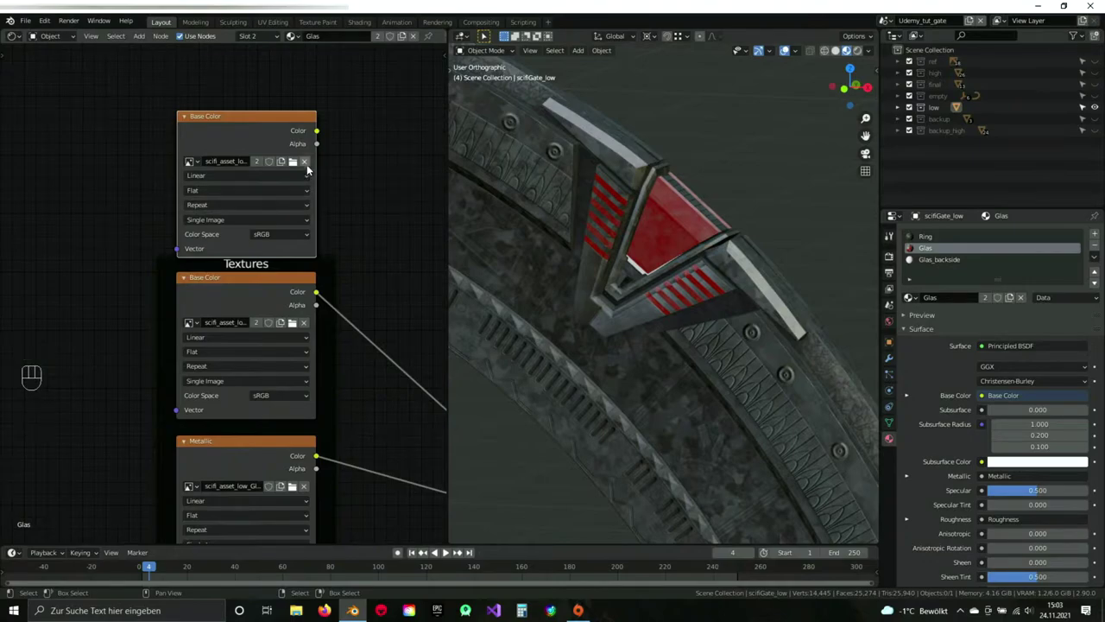
{"action": "left_click", "coordinate": [191, 161]}
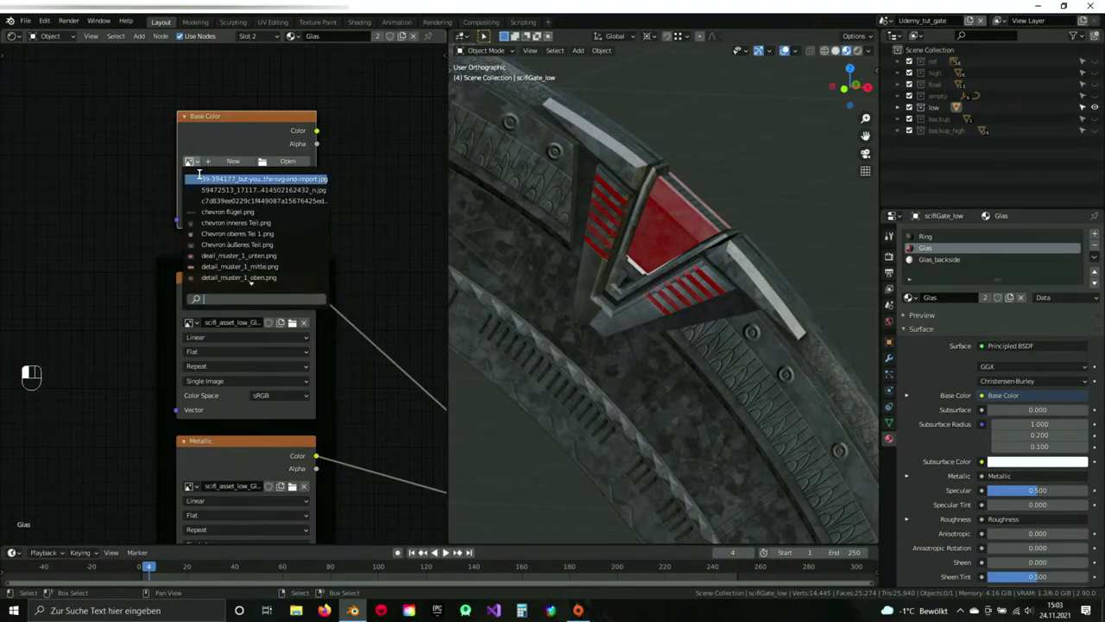
{"action": "type", "text": "ao"}
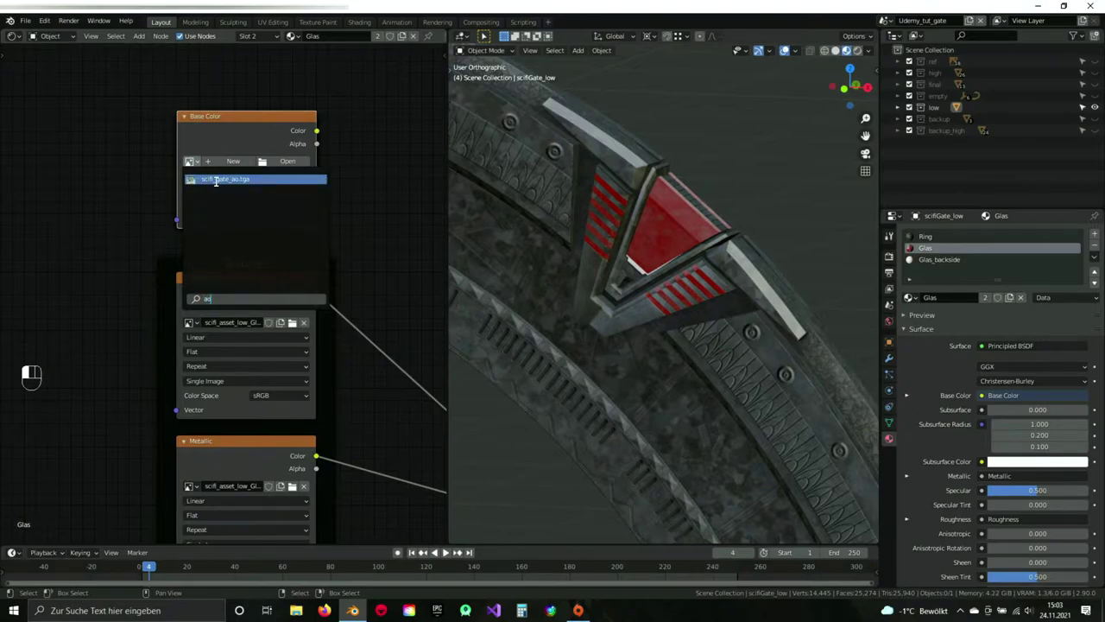
{"action": "left_click", "coordinate": [223, 178]}
Add a MixRGB node beside the Glas material's ambient occlusion texture and set its blending mode to Multiply.
{"action": "middle_click_drag", "start_coordinate": [338, 192], "coordinate": [201, 184]}
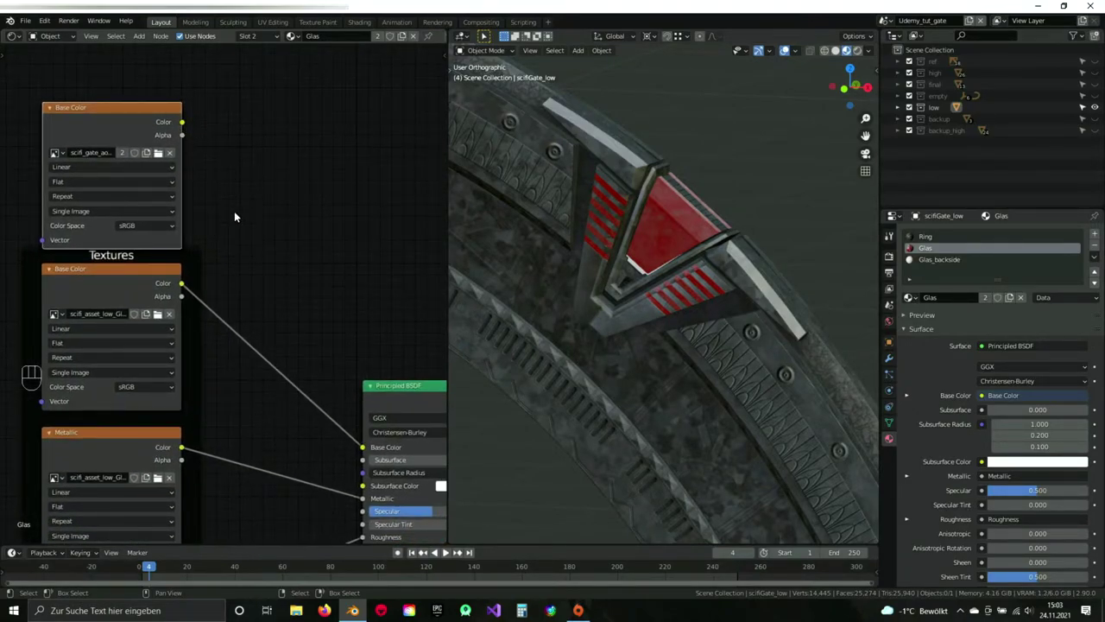
{"action": "key", "text": "shift+a"}
{"action": "type", "text": "mix"}
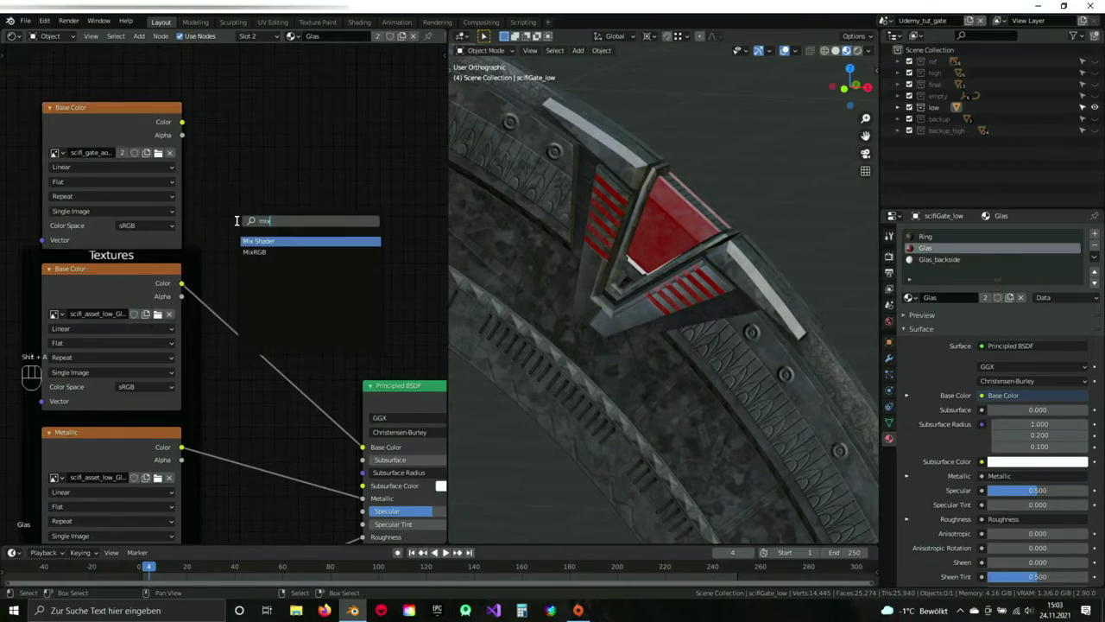
{"action": "left_click", "coordinate": [254, 251]}
{"action": "left_click", "coordinate": [252, 168]}
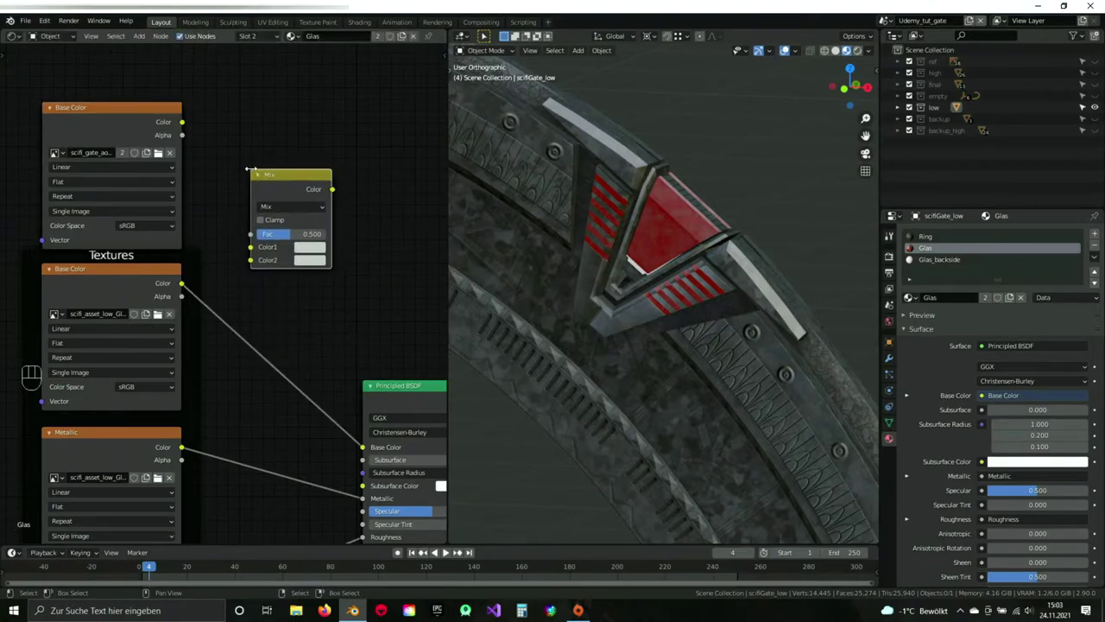
{"action": "left_click", "coordinate": [291, 207]}
{"action": "left_click", "coordinate": [273, 252]}
Connect the ambient occlusion to Color2, the Glas base color to Color1, and the Multiply result to the Principled BSDF's Base Color.
{"action": "left_click_drag", "start_coordinate": [182, 122], "coordinate": [250, 260]}
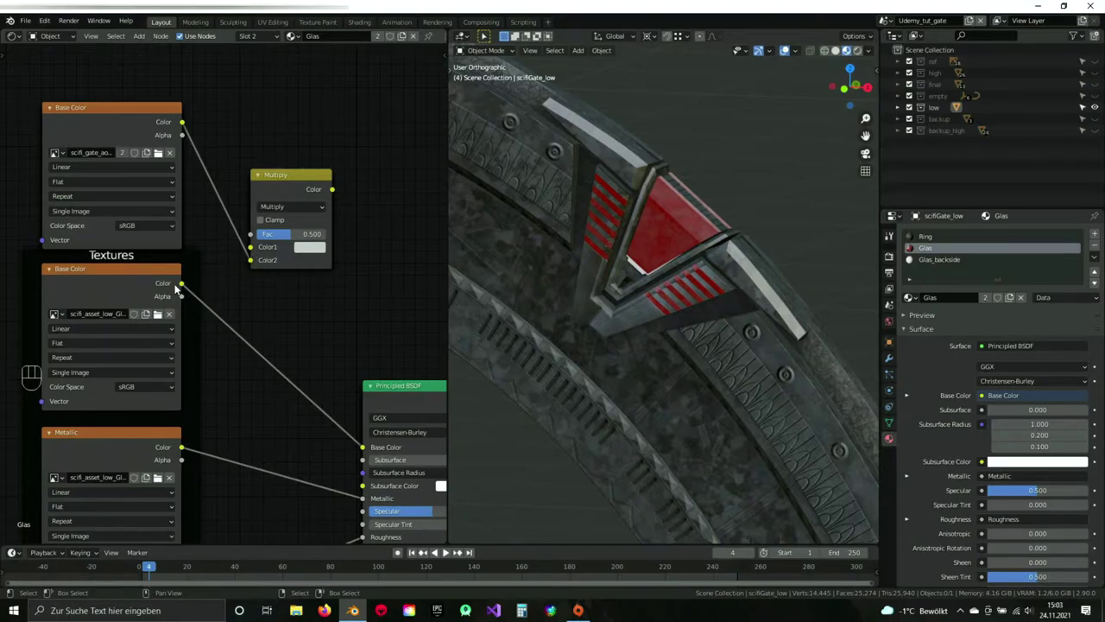
{"action": "left_click_drag", "start_coordinate": [181, 285], "coordinate": [251, 247]}
{"action": "middle_click_drag", "start_coordinate": [295, 182], "coordinate": [216, 142]}
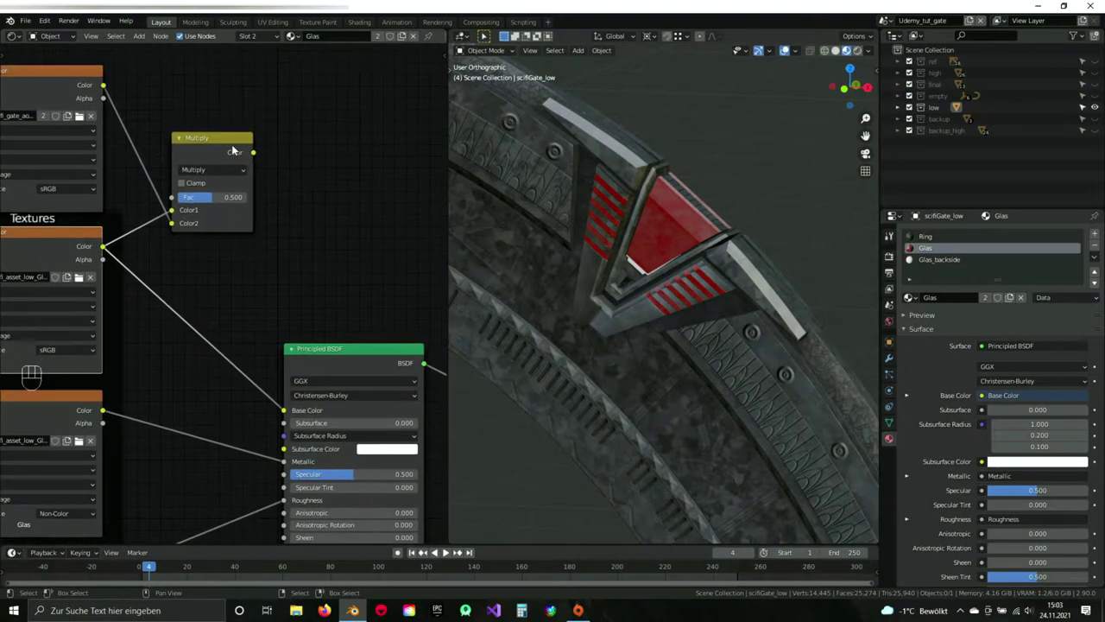
{"action": "left_click_drag", "start_coordinate": [215, 142], "coordinate": [288, 417]}
{"action": "left_click_drag", "start_coordinate": [175, 178], "coordinate": [197, 183]}
{"action": "scroll", "coordinate": [209, 235], "scroll_direction": "down", "scroll_amount": 2}
{"action": "middle_click_drag", "start_coordinate": [221, 205], "coordinate": [260, 291]}
{"action": "middle_click_drag", "start_coordinate": [199, 501], "coordinate": [212, 332]}
{"action": "mouse_move", "coordinate": [147, 459]}
{"action": "middle_mouse_down"}
{"action": "mouse_move", "coordinate": [178, 316]}
{"action": "mouse_move", "coordinate": [206, 317]}
{"action": "mouse_move", "coordinate": [215, 248]}
{"action": "mouse_move", "coordinate": [140, 322]}
{"action": "mouse_move", "coordinate": [128, 356]}
{"action": "middle_mouse_up"}
{"action": "middle_click_drag", "start_coordinate": [215, 208], "coordinate": [189, 372]}
{"action": "middle_click_drag", "start_coordinate": [230, 335], "coordinate": [248, 331]}
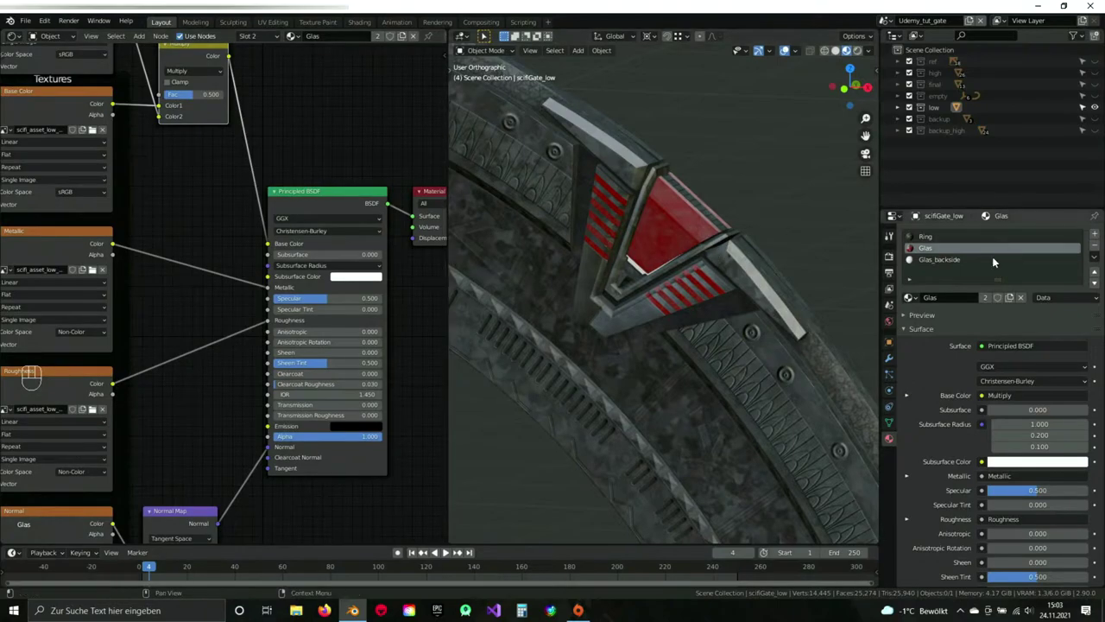
Switch to the Glas_backside material and select its Principled BSDF node.
{"action": "left_click", "coordinate": [931, 262]}
{"action": "middle_click_drag", "start_coordinate": [299, 217], "coordinate": [266, 206]}
{"action": "left_click", "coordinate": [274, 181]}
{"action": "left_click", "coordinate": [275, 184]}
Try Principled Texture Setup with all six Glas_backside images, including Height, and undo it.
{"action": "key", "text": "ctrl+shift+t"}
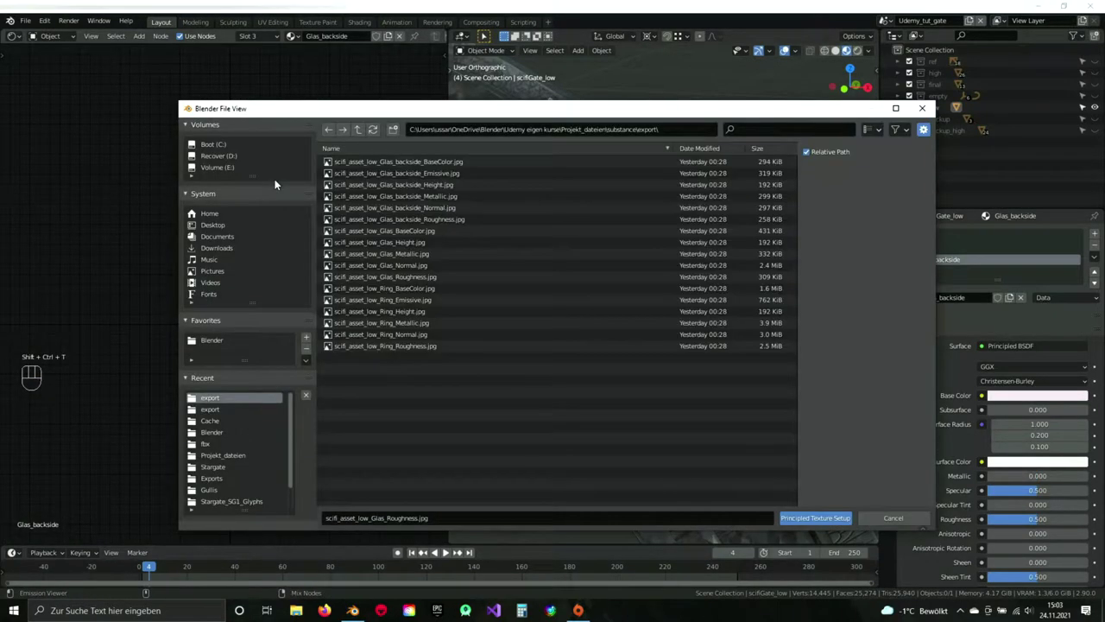
{"action": "left_click", "coordinate": [430, 164]}
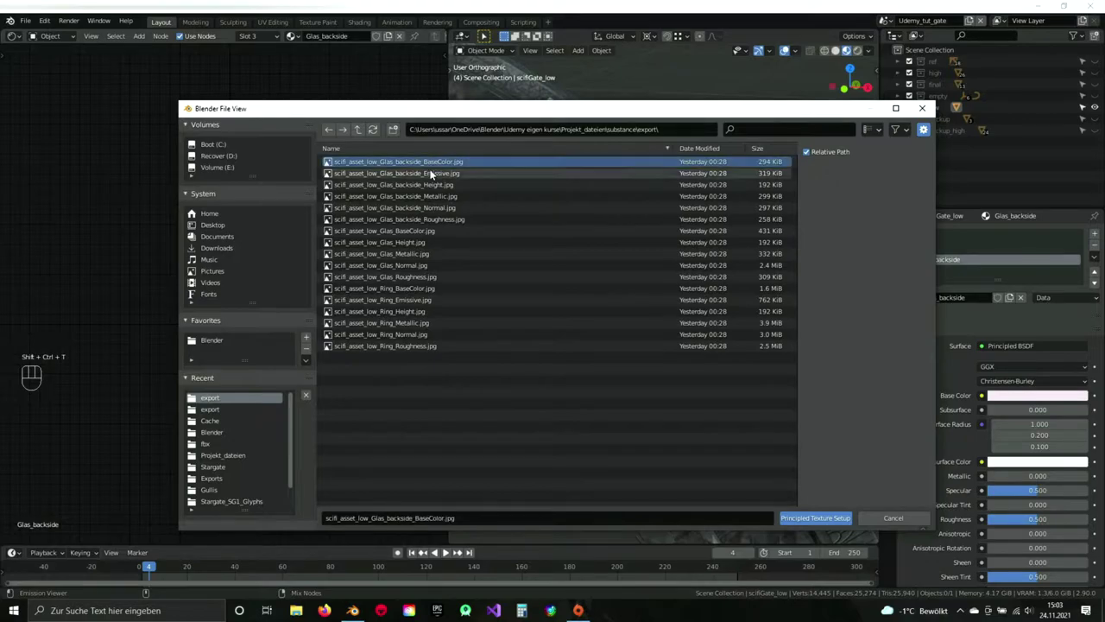
{"action": "left_click", "coordinate": [446, 220], "text": "shift"}
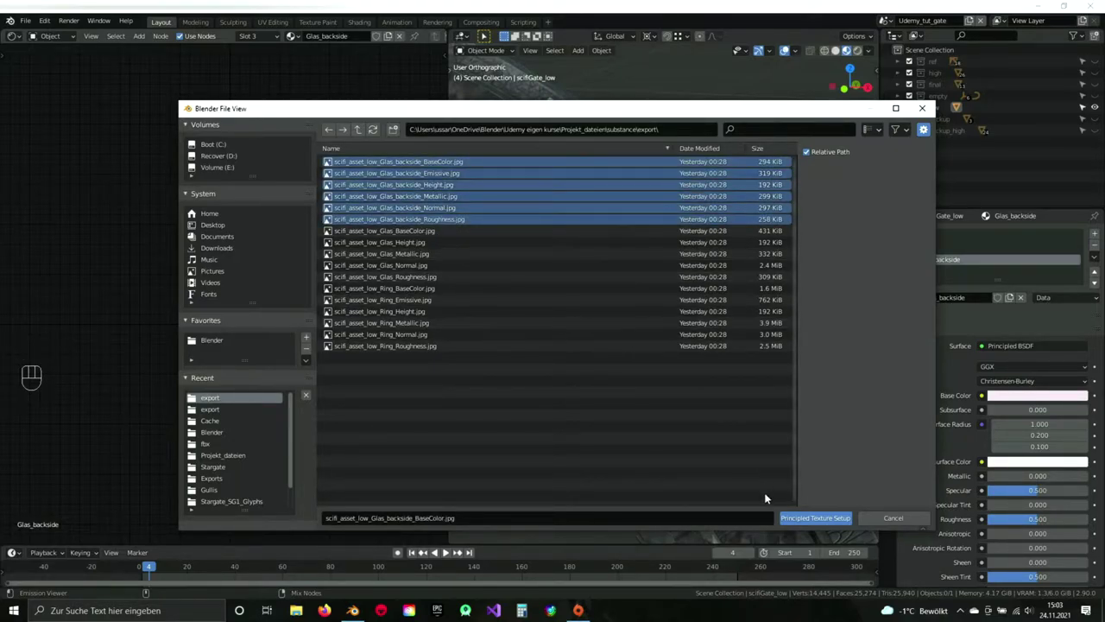
{"action": "left_click", "coordinate": [807, 518]}
{"action": "middle_click_drag", "start_coordinate": [219, 345], "coordinate": [285, 125]}
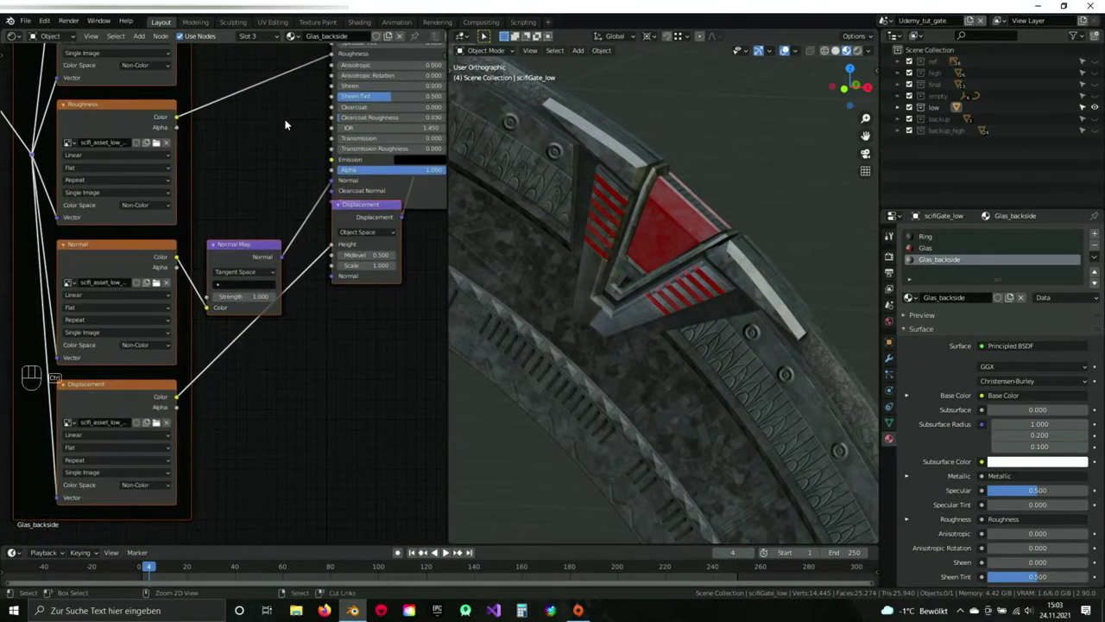
{"action": "key", "text": "ctrl+z"}
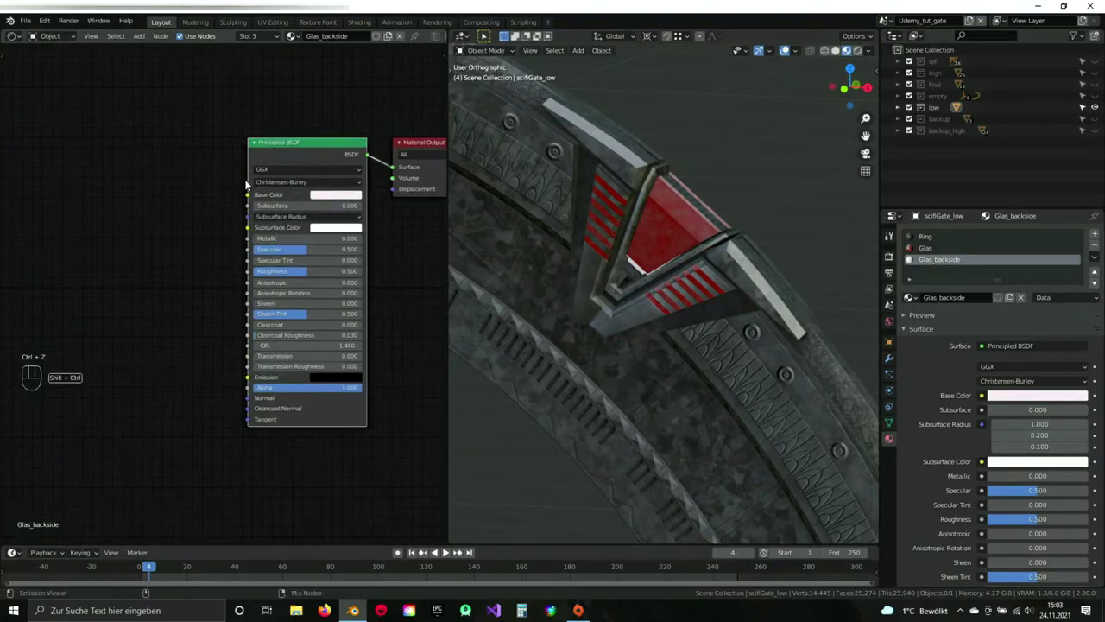
Run Principled Texture Setup on Glas_backside with its BaseColor, Emissive, Metallic, Normal and Roughness images, leaving out Height.
{"action": "key", "text": "ctrl+shift+t"}
{"action": "left_click", "coordinate": [423, 162]}
{"action": "left_click", "coordinate": [451, 219], "text": "shift"}
{"action": "left_click", "coordinate": [441, 185], "text": "ctrl"}
{"action": "left_click", "coordinate": [815, 519]}
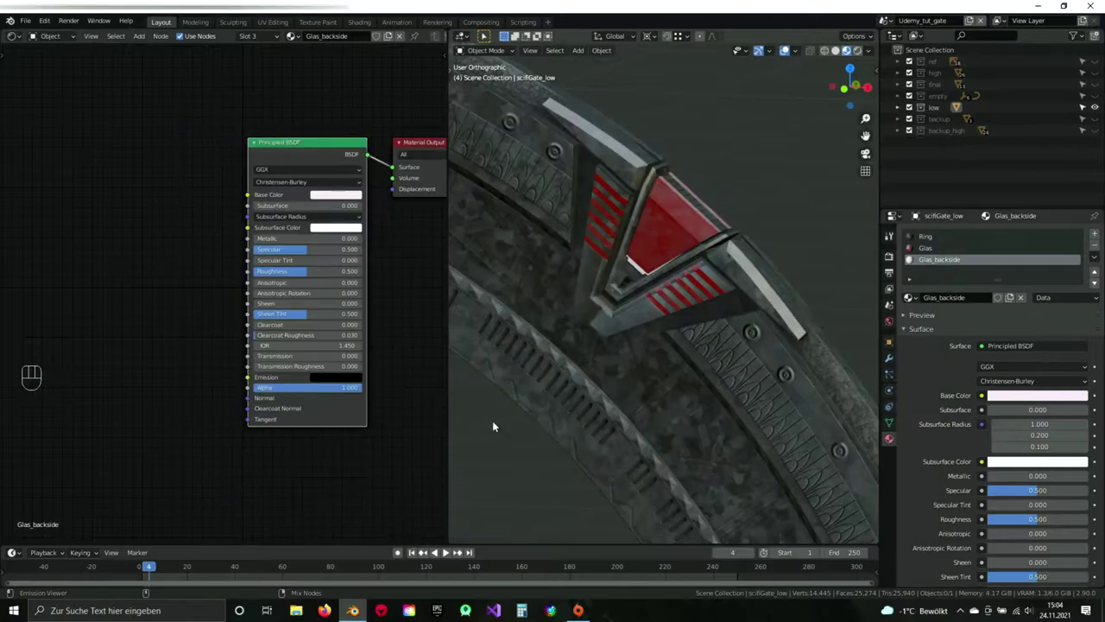
{"action": "middle_click_drag", "start_coordinate": [269, 296], "coordinate": [215, 342]}
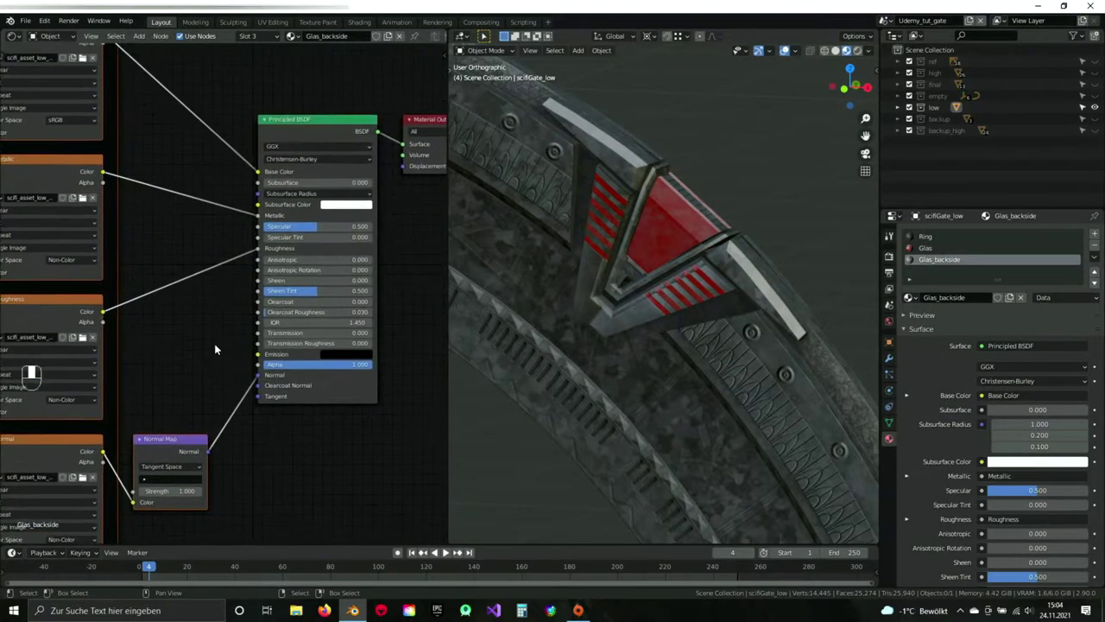
Duplicate the Glas_backside Base Color texture node above the original and assign scifi_gate_ao.tga to the copy.
{"action": "middle_click_drag", "start_coordinate": [316, 178], "coordinate": [497, 387]}
{"action": "left_click", "coordinate": [237, 237]}
{"action": "key", "text": "ctrl+c"}
{"action": "key", "text": "ctrl+v"}
{"action": "left_click_drag", "start_coordinate": [235, 230], "coordinate": [240, 109]}
{"action": "scroll", "coordinate": [195, 119], "scroll_direction": "up", "scroll_amount": 2}
{"action": "left_click", "coordinate": [198, 157]}
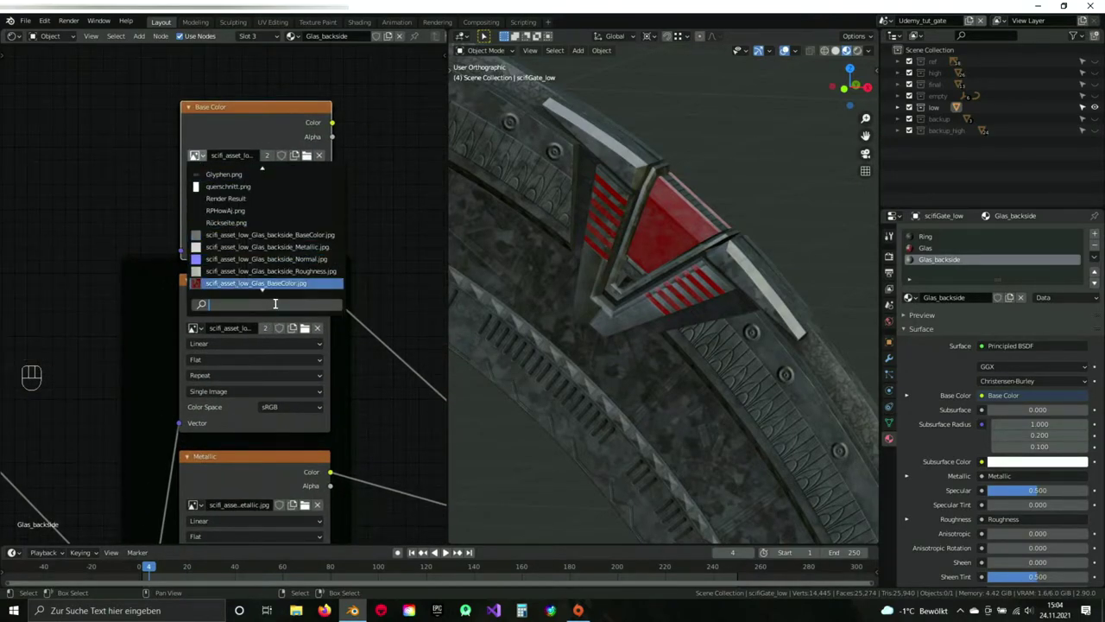
{"action": "type", "text": "ao"}
{"action": "left_click", "coordinate": [223, 174]}
Add a MixRGB node to Glas_backside, feeding the ambient occlusion into Color2 and the base color texture into Color1.
{"action": "middle_click_drag", "start_coordinate": [300, 215], "coordinate": [139, 217]}
{"action": "key", "text": "shift+a"}
{"action": "type", "text": "mix"}
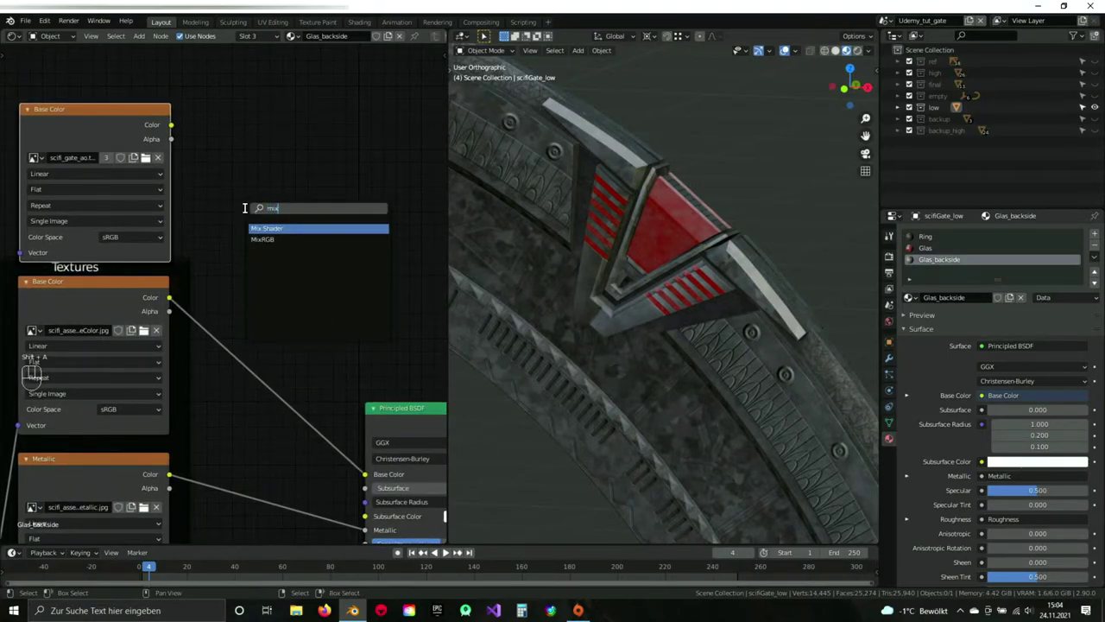
{"action": "left_click", "coordinate": [263, 239]}
{"action": "left_click", "coordinate": [226, 278]}
{"action": "left_click_drag", "start_coordinate": [227, 278], "coordinate": [255, 287]}
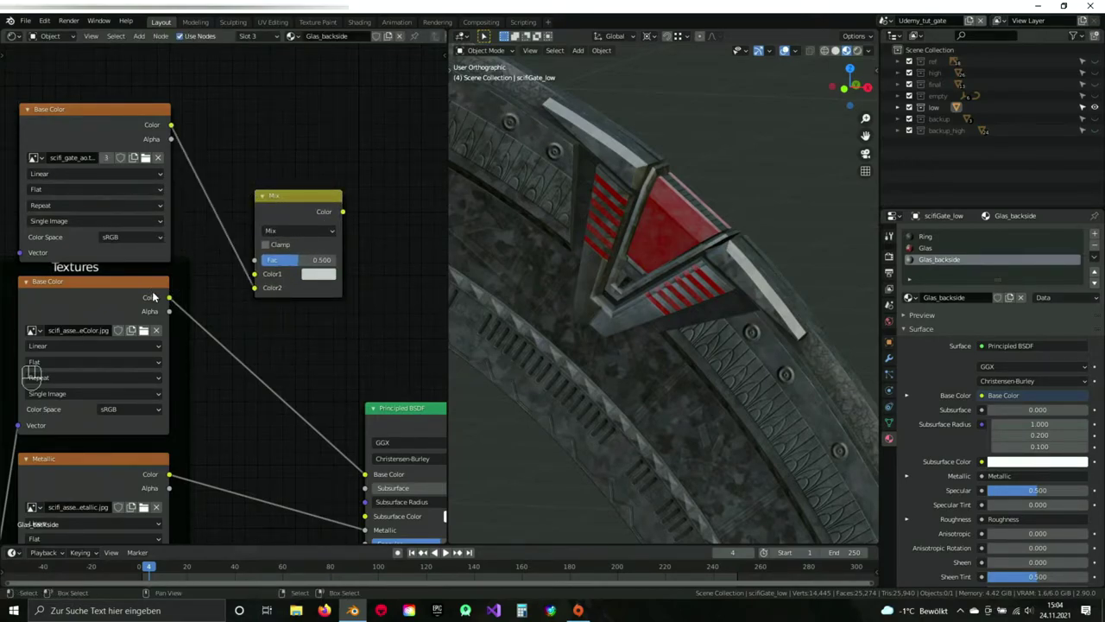
{"action": "left_click_drag", "start_coordinate": [170, 299], "coordinate": [255, 273]}
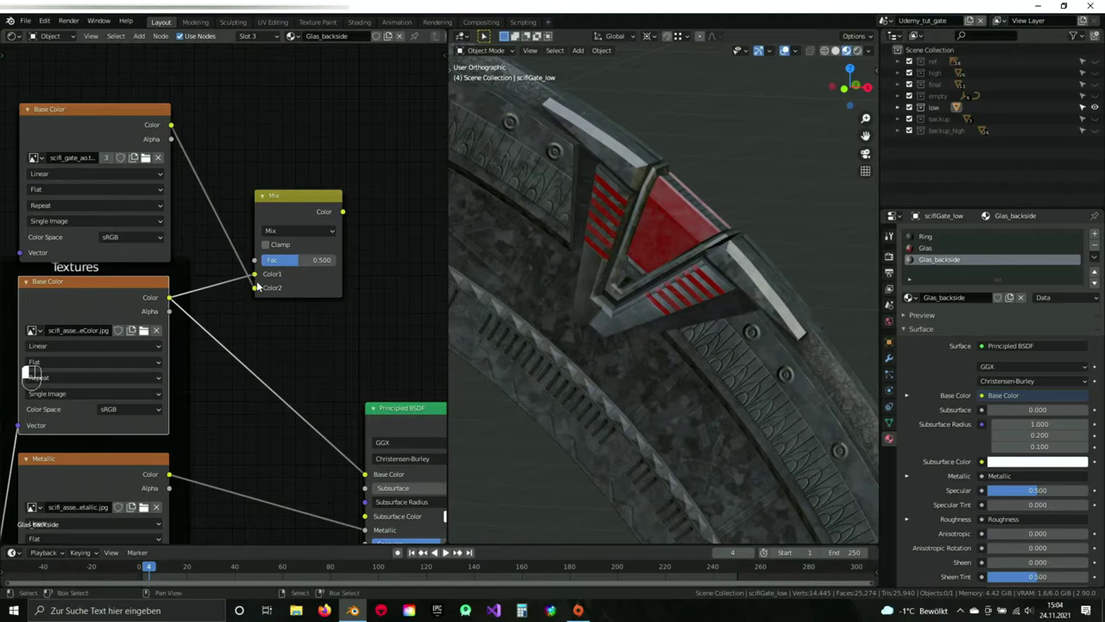
Set the Glas_backside Mix node to Multiply and connect its output to the Principled BSDF's Base Color.
{"action": "middle_click_drag", "start_coordinate": [289, 209], "coordinate": [265, 186]}
{"action": "left_click", "coordinate": [268, 205]}
{"action": "left_click", "coordinate": [268, 257]}
{"action": "left_click_drag", "start_coordinate": [314, 190], "coordinate": [340, 450]}
Delete the mapping nodes and reroute point feeding the Glas_backside textures, along with the still selected Multiply node.
{"action": "scroll", "coordinate": [160, 341], "scroll_direction": "down", "scroll_amount": 5}
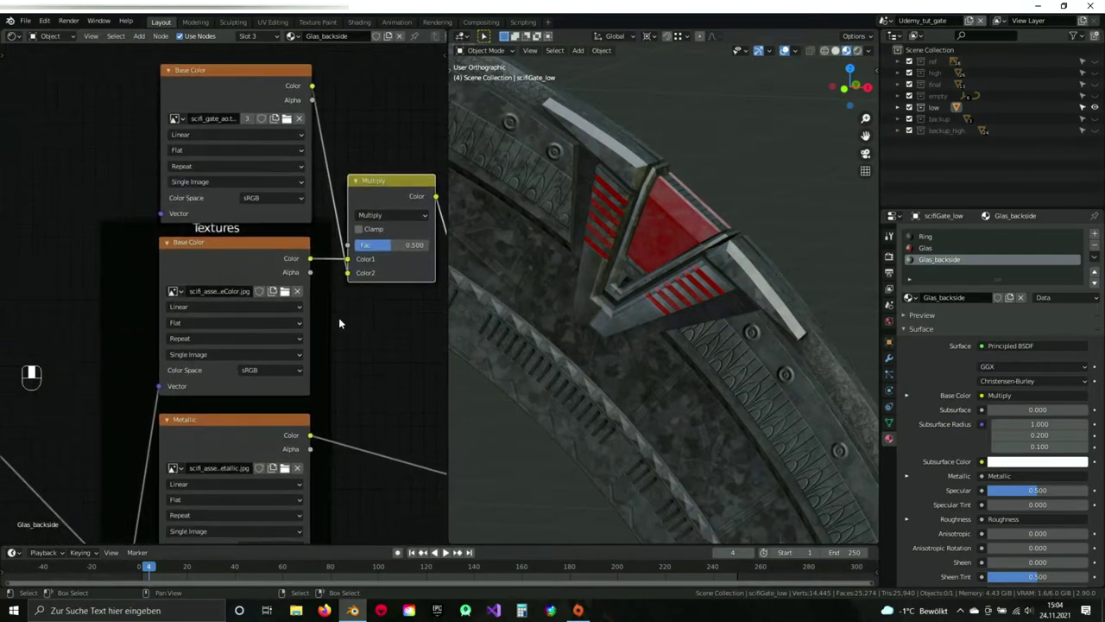
{"action": "key", "text": "b"}
{"action": "left_click_drag", "start_coordinate": [3, 179], "coordinate": [244, 421]}
{"action": "key", "text": "x"}
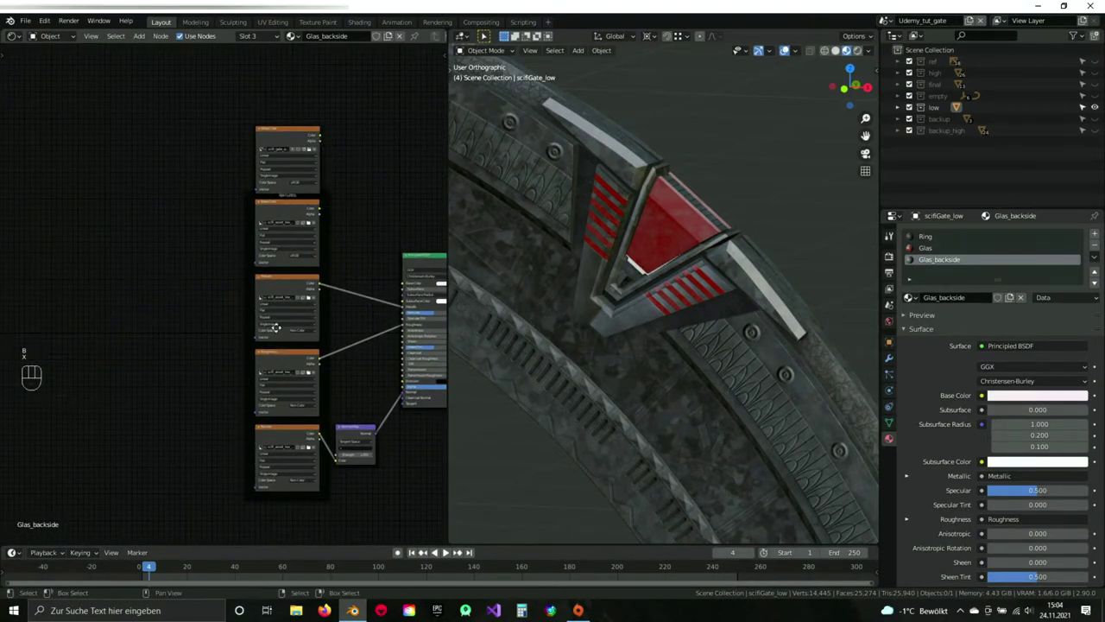
Save the scene file with the cleaned-up Glas_backside material.
{"action": "middle_click_drag", "start_coordinate": [278, 327], "coordinate": [194, 297]}
{"action": "key", "text": "ctrl+s"}
{"action": "middle_click_drag", "start_coordinate": [274, 268], "coordinate": [227, 326]}
{"action": "scroll", "coordinate": [263, 285], "scroll_direction": "up", "scroll_amount": 3}
{"action": "scroll", "coordinate": [264, 294], "scroll_direction": "down", "scroll_amount": 3}
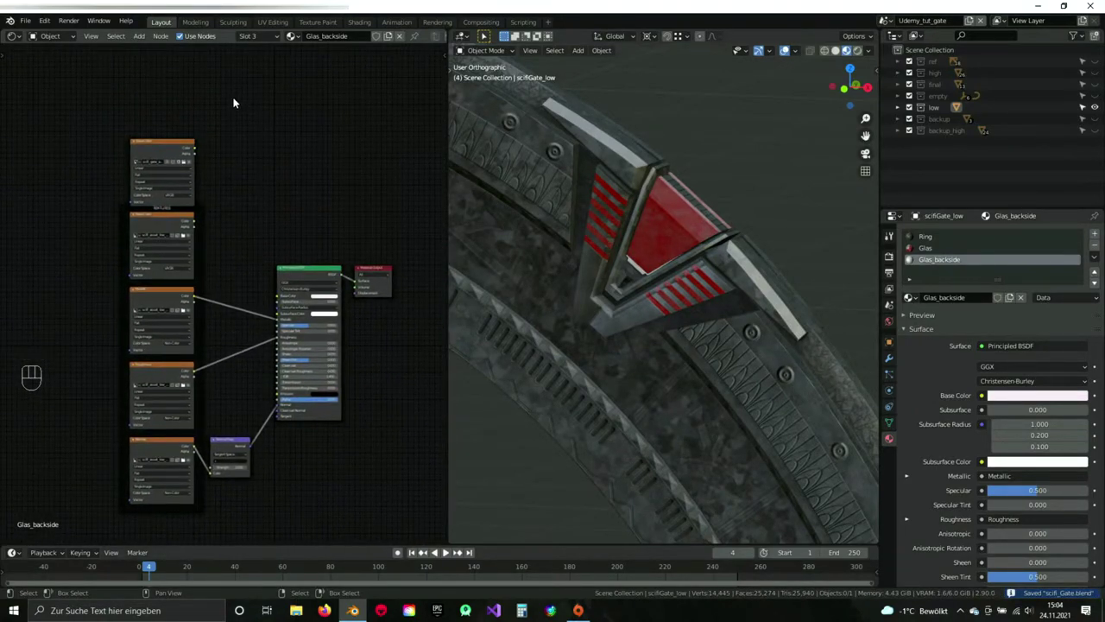
{"action": "middle_click_drag", "start_coordinate": [301, 151], "coordinate": [279, 135]}
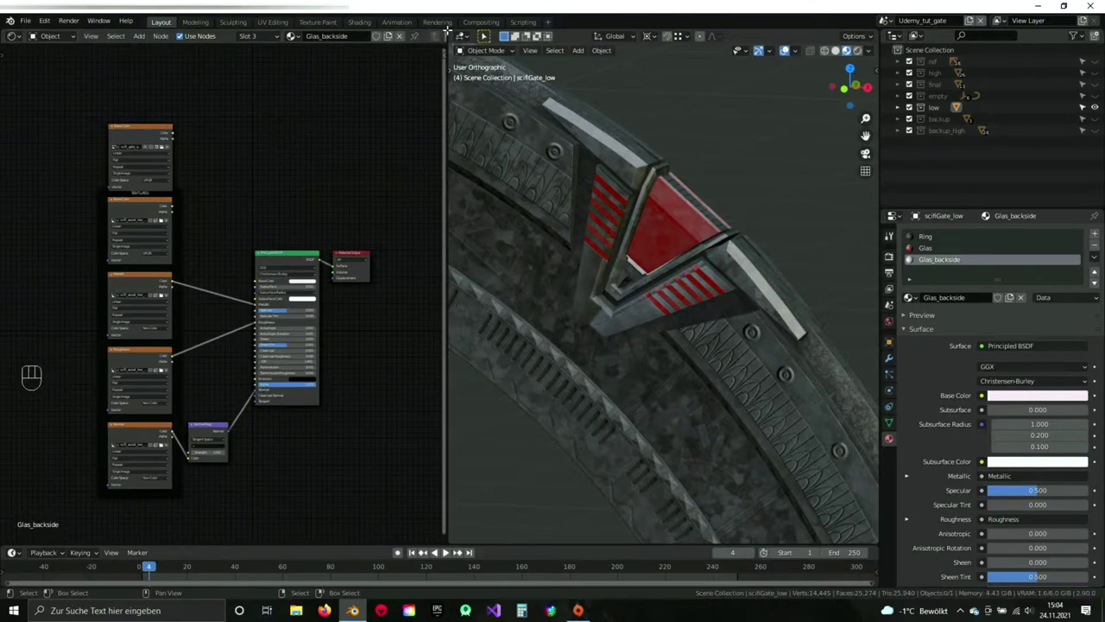
{"action": "key", "text": "ctrl+s"}
Close the shader editor area so the 3D viewport fills the space, and examine the textured ring and chevrons.
{"action": "left_click_drag", "start_coordinate": [444, 31], "coordinate": [379, 50]}
{"action": "left_click_drag", "start_coordinate": [448, 34], "coordinate": [309, 35]}
{"action": "scroll", "coordinate": [417, 275], "scroll_direction": "down", "scroll_amount": 13}
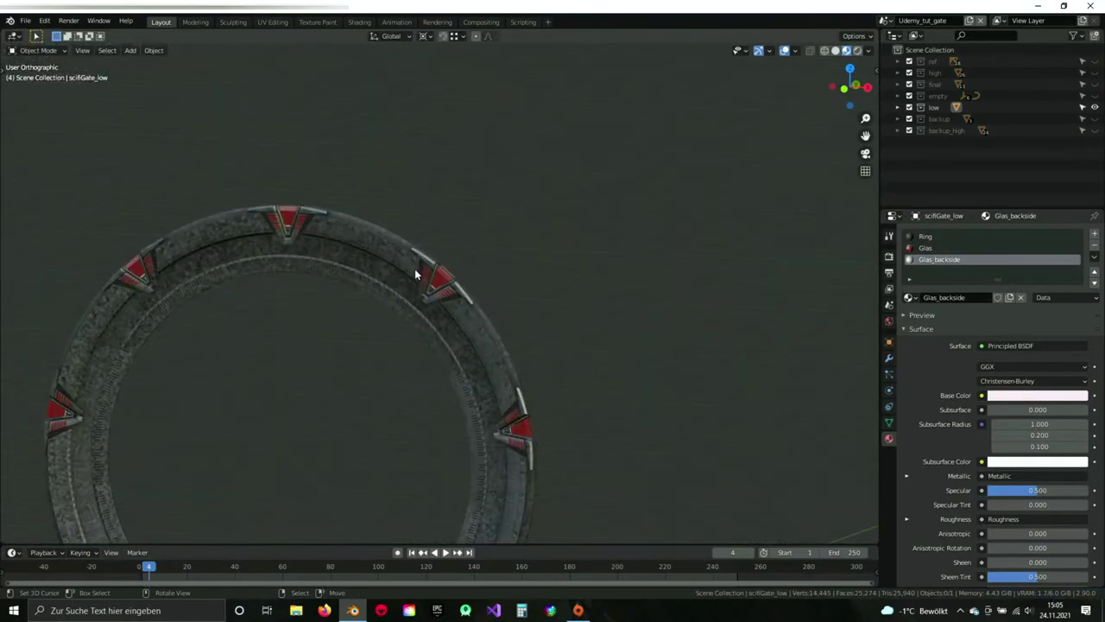
{"action": "mouse_move", "coordinate": [410, 283]}
{"action": "middle_mouse_down"}
{"action": "mouse_move", "coordinate": [434, 264]}
{"action": "mouse_move", "coordinate": [424, 267]}
{"action": "middle_mouse_up"}
{"action": "scroll", "coordinate": [424, 268], "scroll_direction": "up", "scroll_amount": 6}
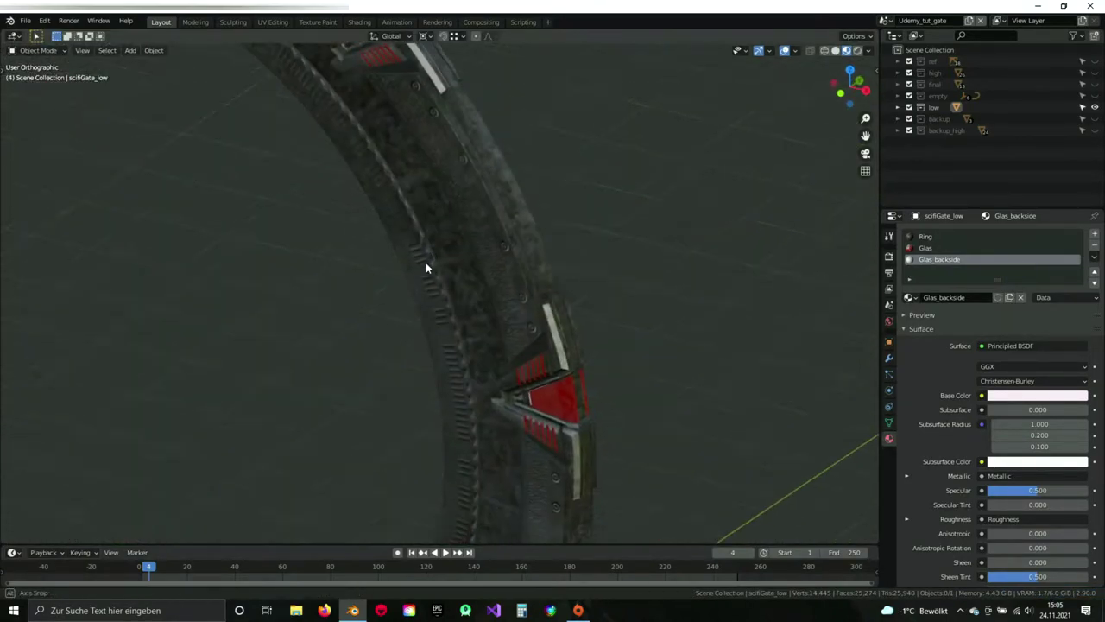
{"action": "middle_click_drag", "start_coordinate": [445, 159], "coordinate": [432, 328], "text": "shift"}
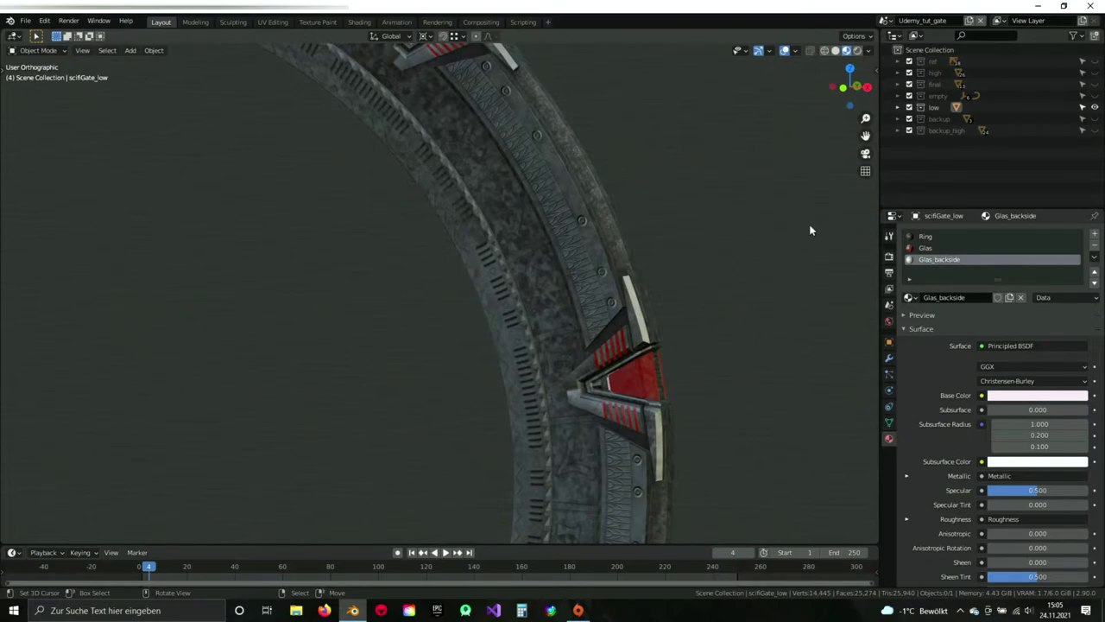
Open the render settings and review the available render engines, keeping Cycles.
{"action": "left_click", "coordinate": [888, 258]}
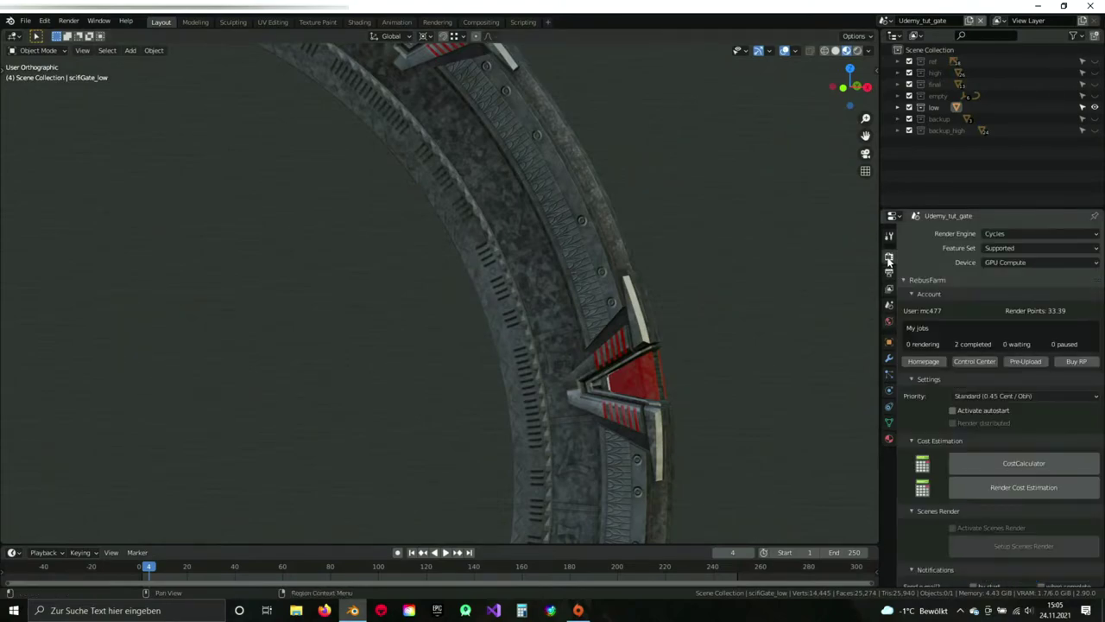
{"action": "left_click", "coordinate": [998, 238]}
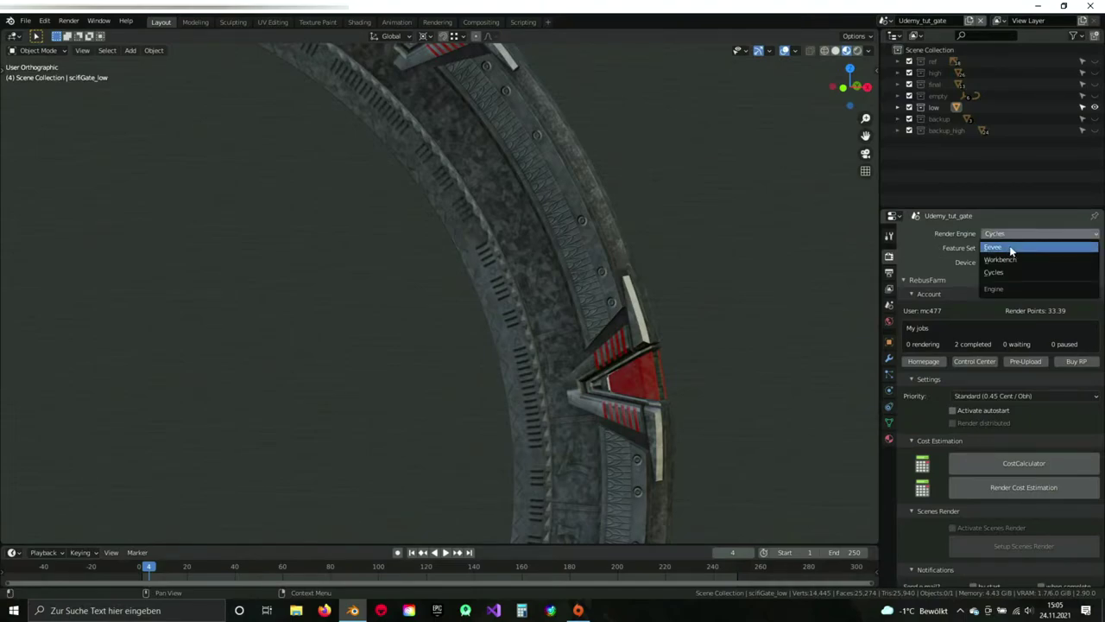
{"action": "left_click", "coordinate": [998, 232]}
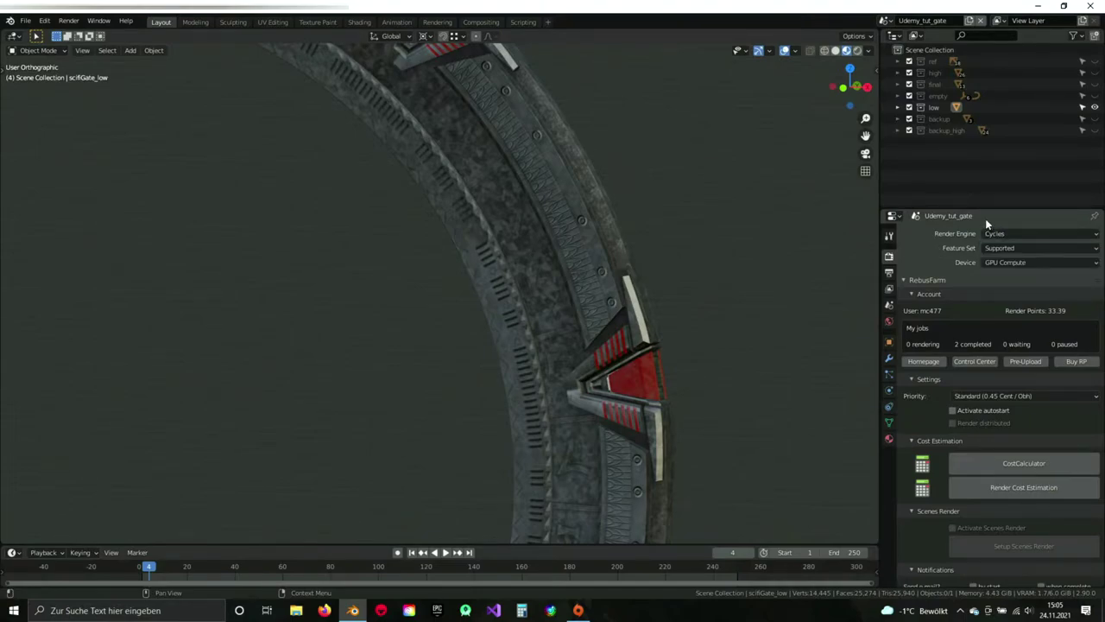
{"action": "scroll", "coordinate": [647, 180], "scroll_direction": "down", "scroll_amount": 2}
{"action": "middle_click_drag", "start_coordinate": [572, 159], "coordinate": [572, 227], "text": "shift"}
{"action": "scroll", "coordinate": [572, 229], "scroll_direction": "up", "scroll_amount": 4}
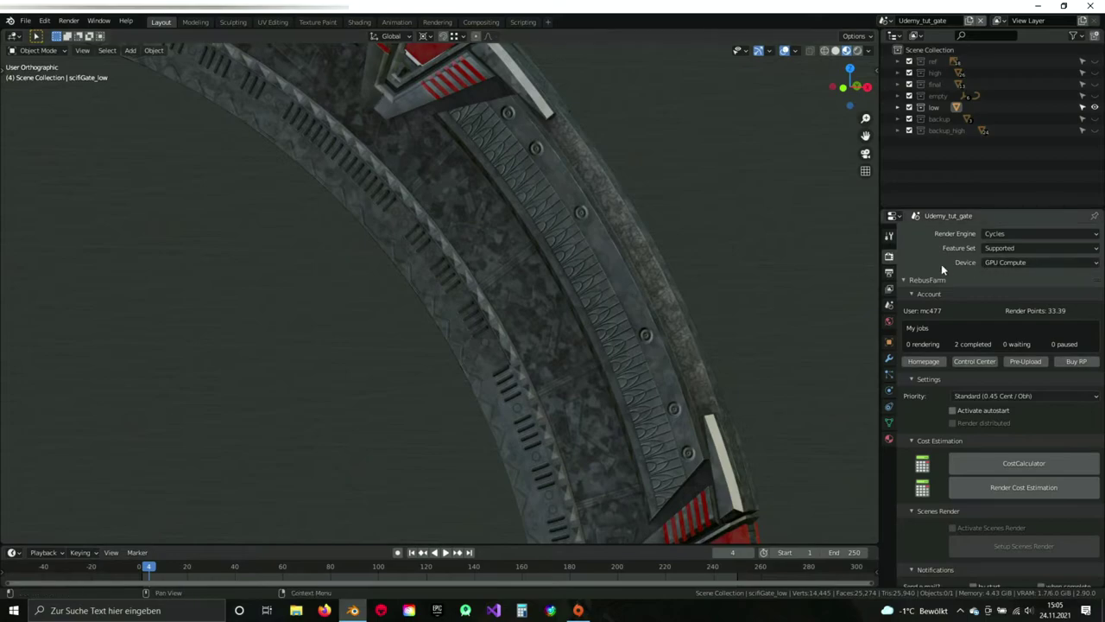
Check the Cycles device options, keeping GPU Compute, and collapse the RebusFarm sections of the render settings.
{"action": "left_click", "coordinate": [1004, 263]}
{"action": "left_click", "coordinate": [1000, 263]}
{"action": "left_click", "coordinate": [912, 379]}
{"action": "left_click", "coordinate": [910, 393]}
{"action": "left_click", "coordinate": [911, 407]}
{"action": "left_click", "coordinate": [910, 420]}
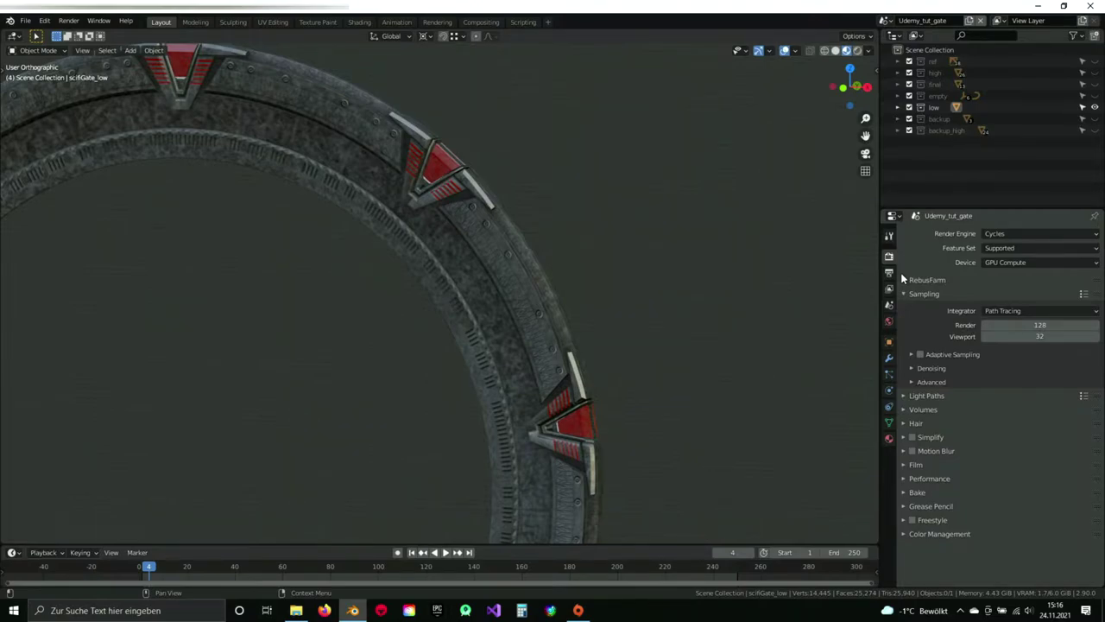
Set the World background color to use an Image Texture.
{"action": "left_click", "coordinate": [890, 322]}
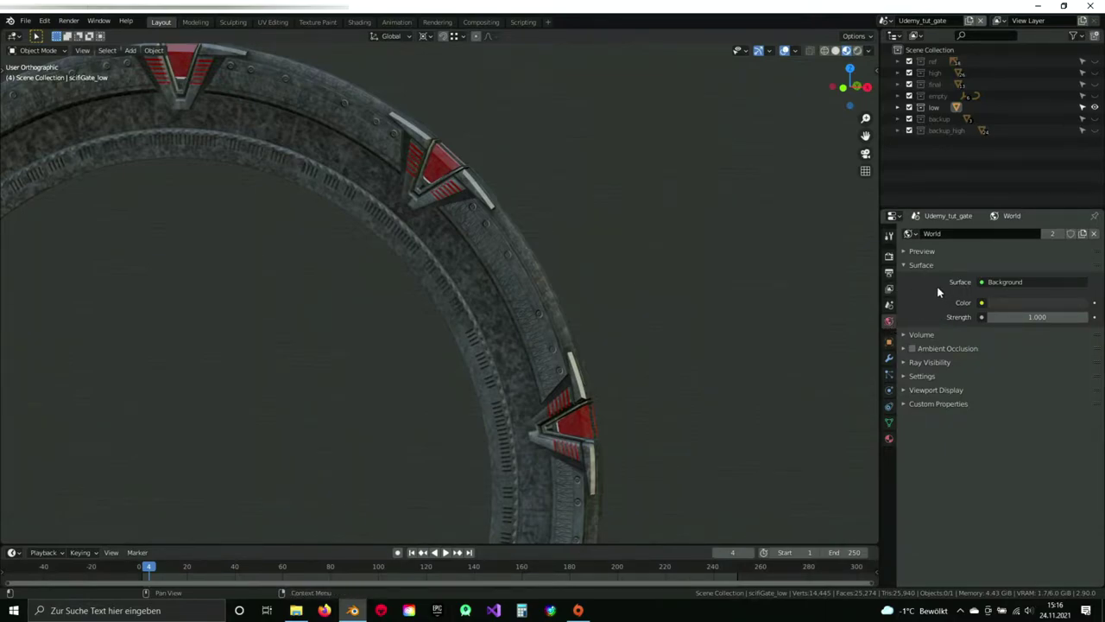
{"action": "left_click", "coordinate": [982, 303]}
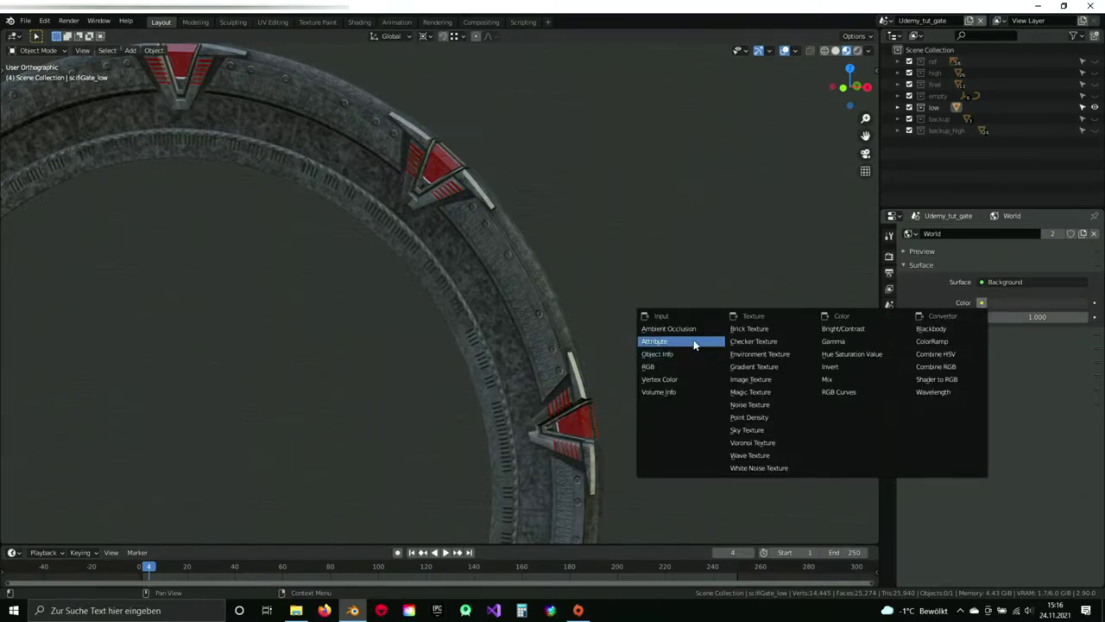
{"action": "left_click", "coordinate": [753, 380]}
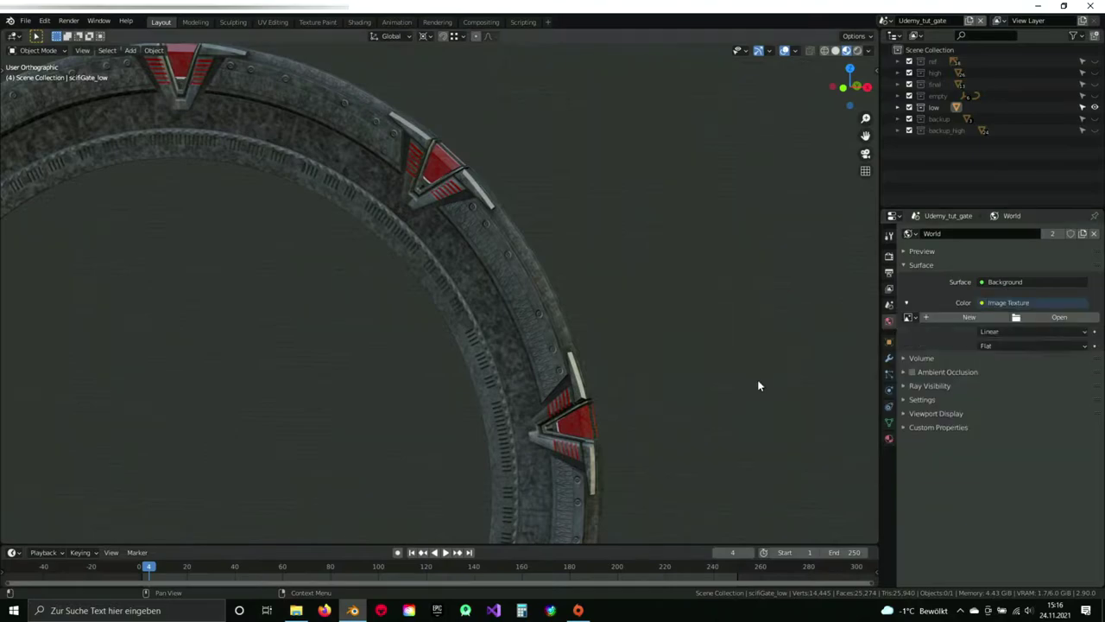
{"action": "left_click", "coordinate": [911, 317]}
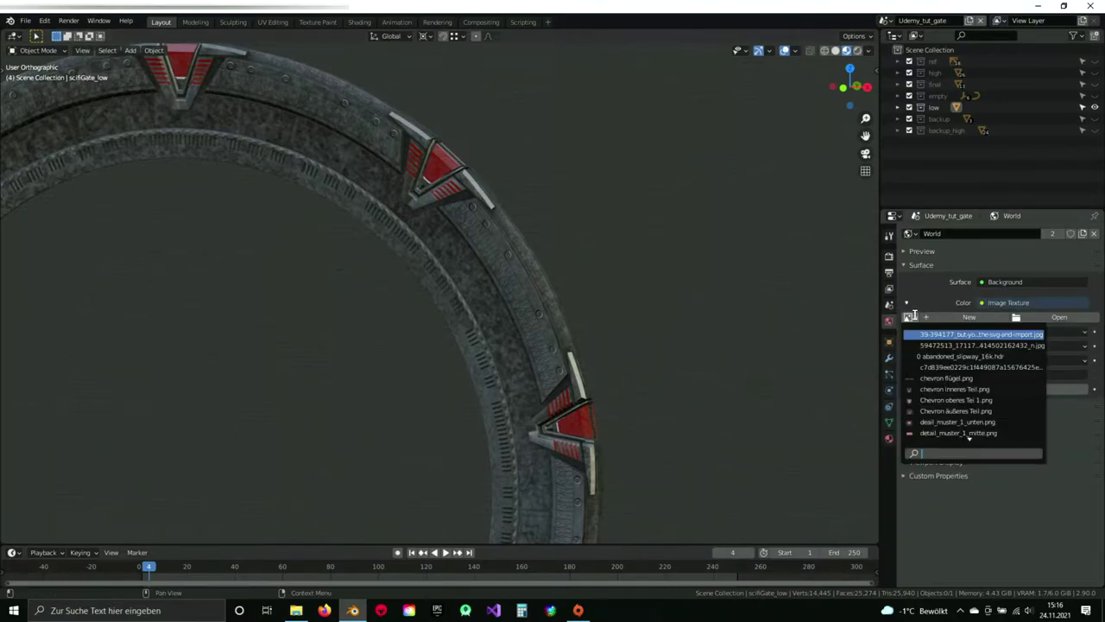
{"action": "left_click", "coordinate": [919, 313]}
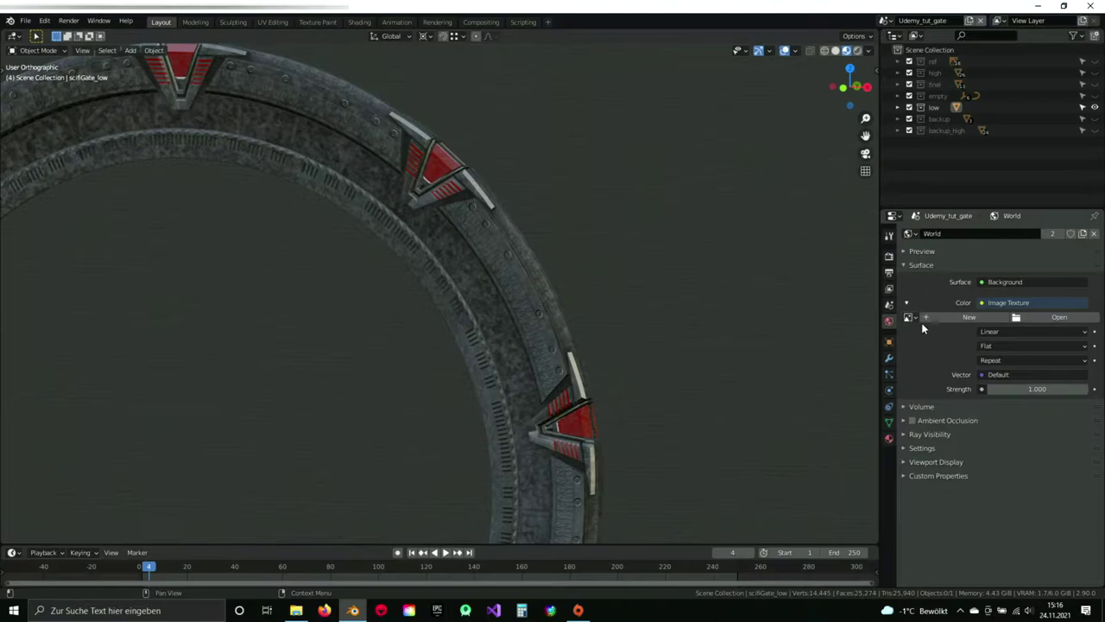
{"action": "left_click", "coordinate": [1040, 320]}
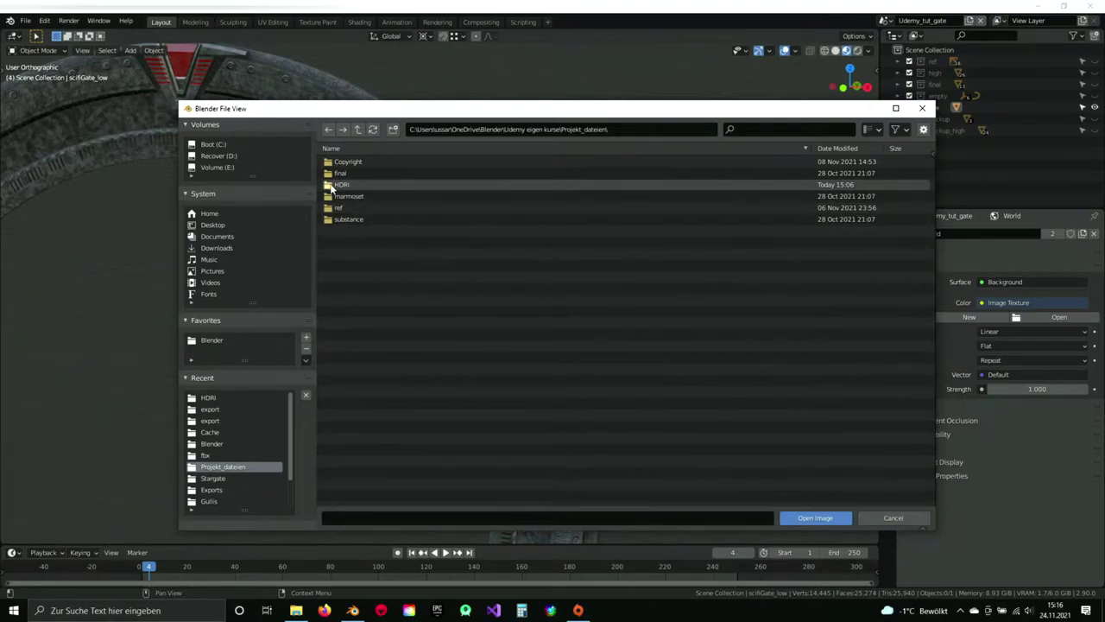
{"action": "left_click", "coordinate": [895, 518]}
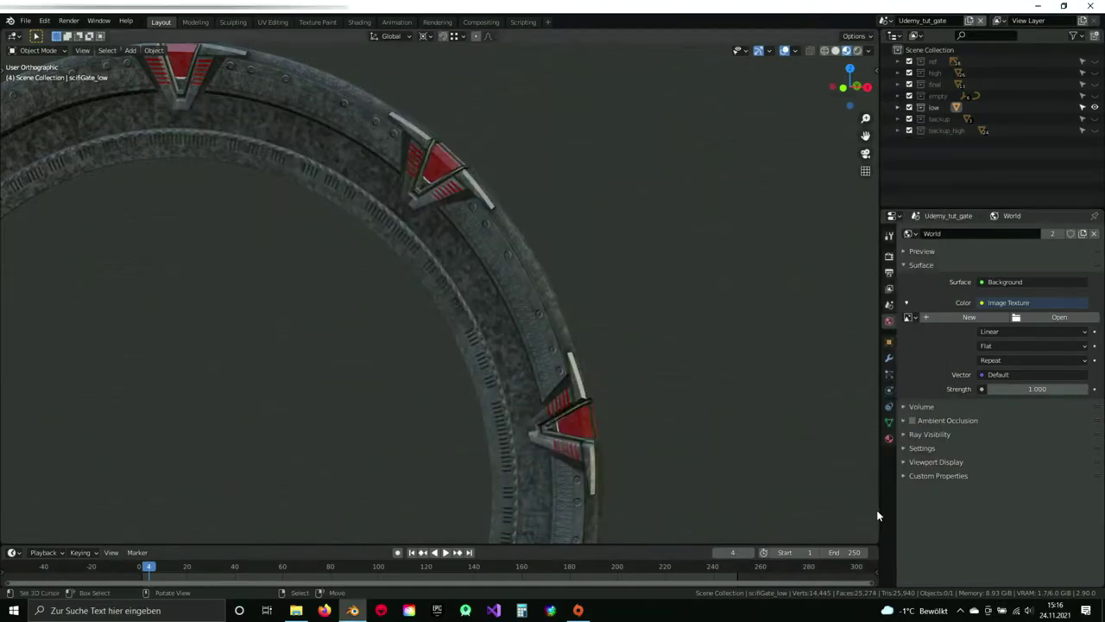
Assign the already loaded abandoned_slipway_16k.hdr to the World background's image texture.
{"action": "left_click", "coordinate": [911, 318]}
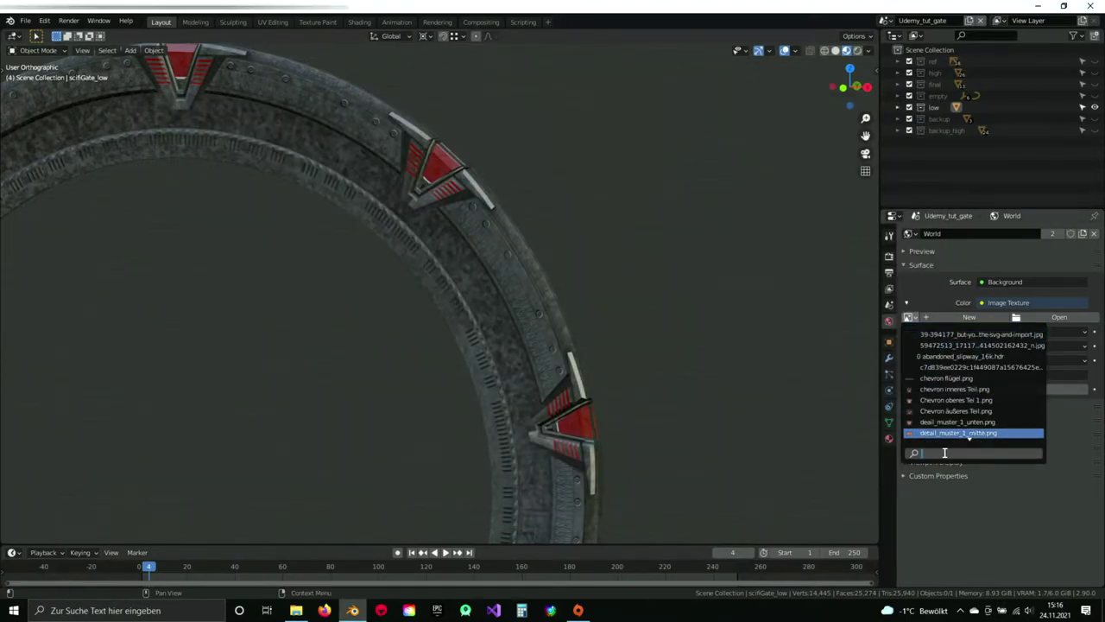
{"action": "type", "text": "hdr"}
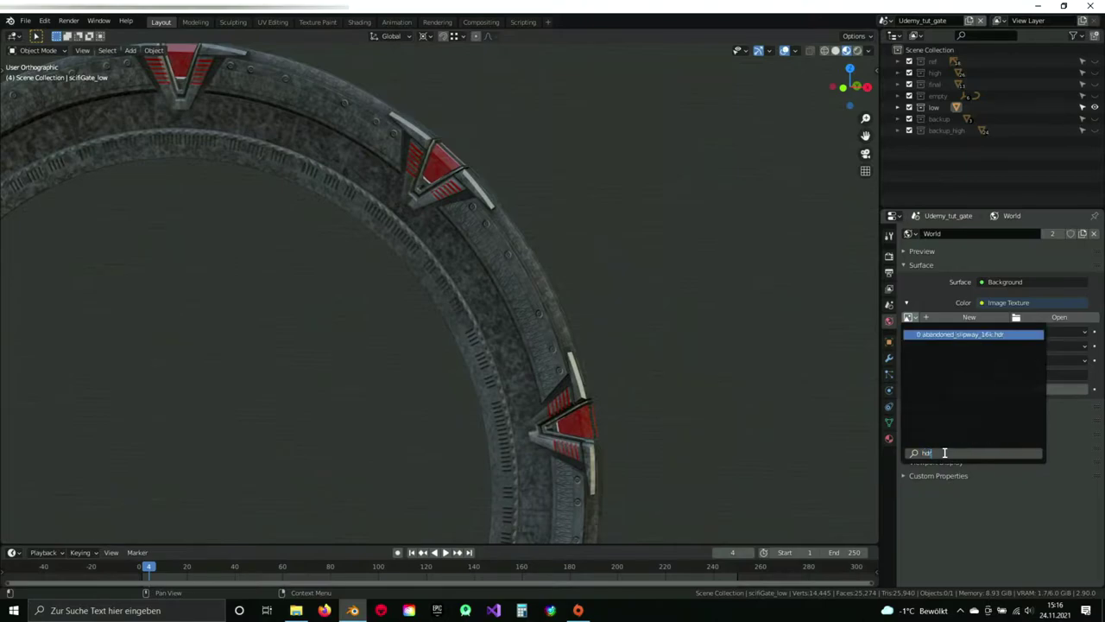
{"action": "left_click", "coordinate": [971, 336]}
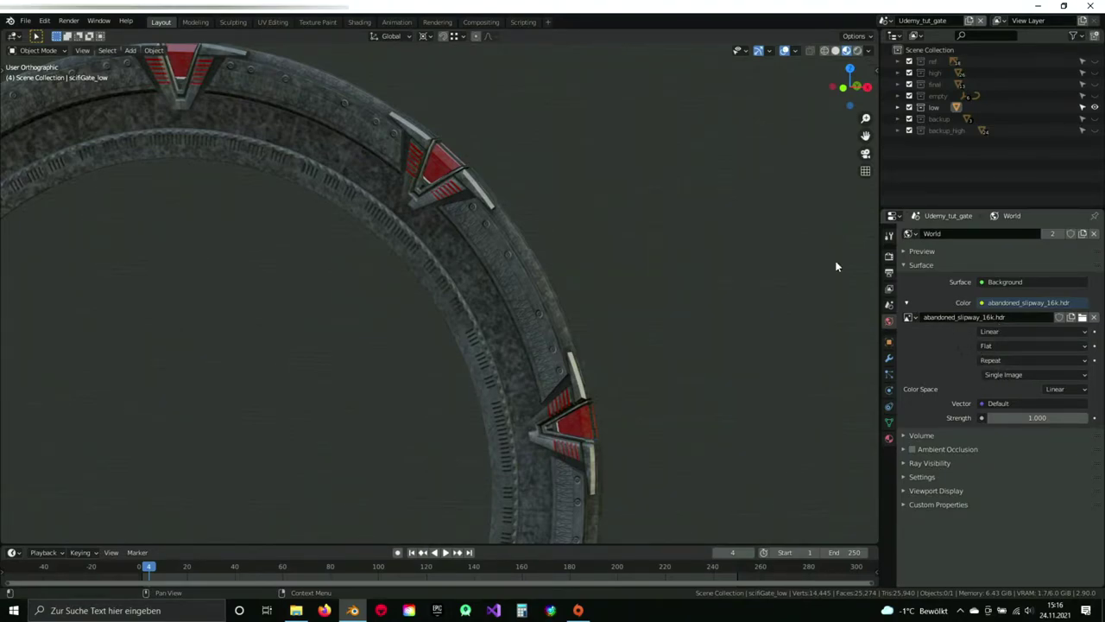
Switch the viewport to Rendered shading, examine the ring and chevrons under the HDR, and compare them with Material Preview.
{"action": "left_click", "coordinate": [858, 51]}
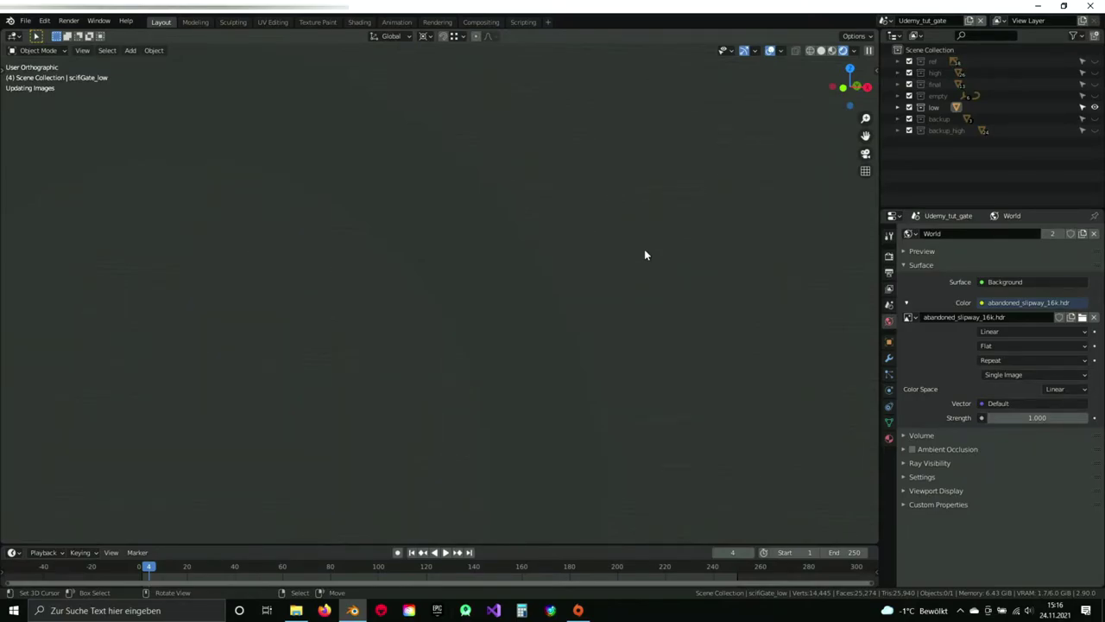
{"action": "scroll", "coordinate": [620, 245], "scroll_direction": "down", "scroll_amount": 4}
{"action": "scroll", "coordinate": [606, 246], "scroll_direction": "up", "scroll_amount": 5}
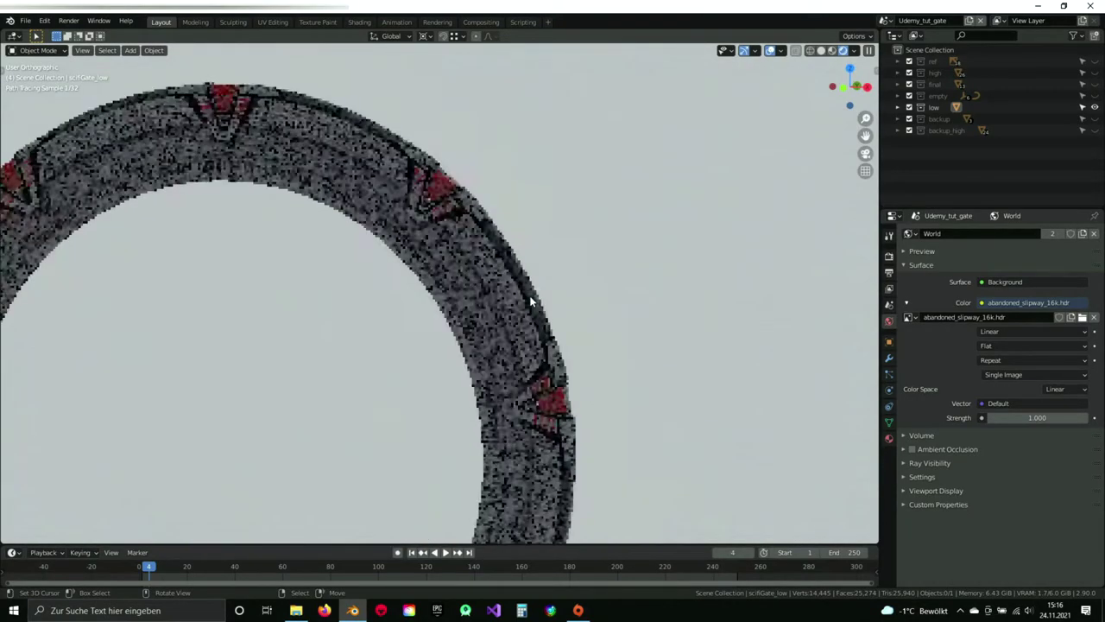
{"action": "scroll", "coordinate": [531, 302], "scroll_direction": "up", "scroll_amount": 2}
{"action": "scroll", "coordinate": [547, 264], "scroll_direction": "up", "scroll_amount": 3}
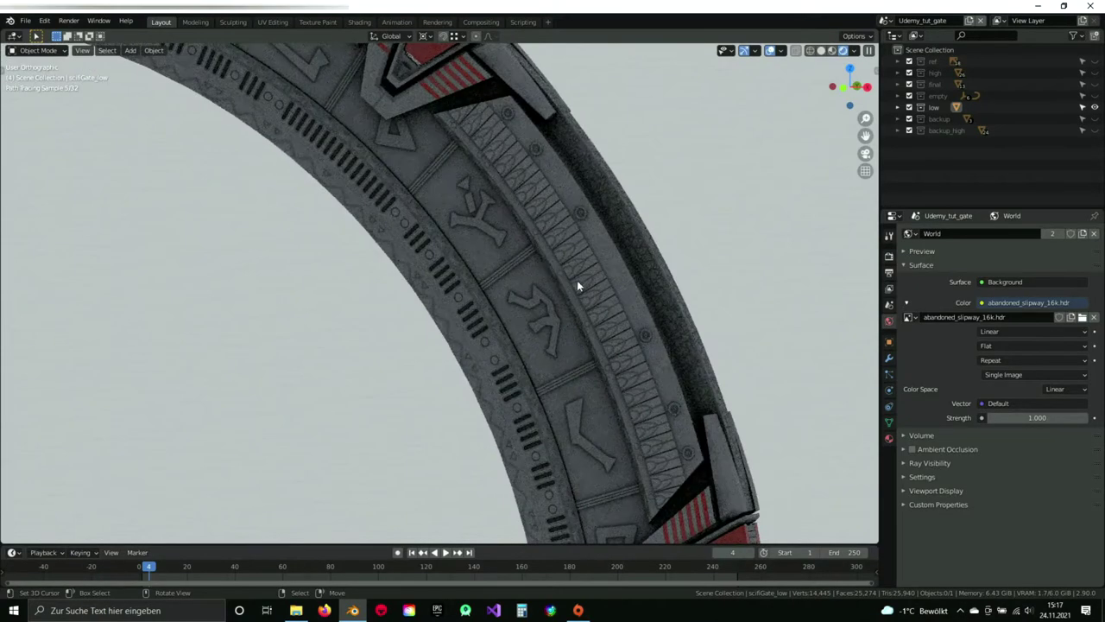
{"action": "key", "text": "shift"}
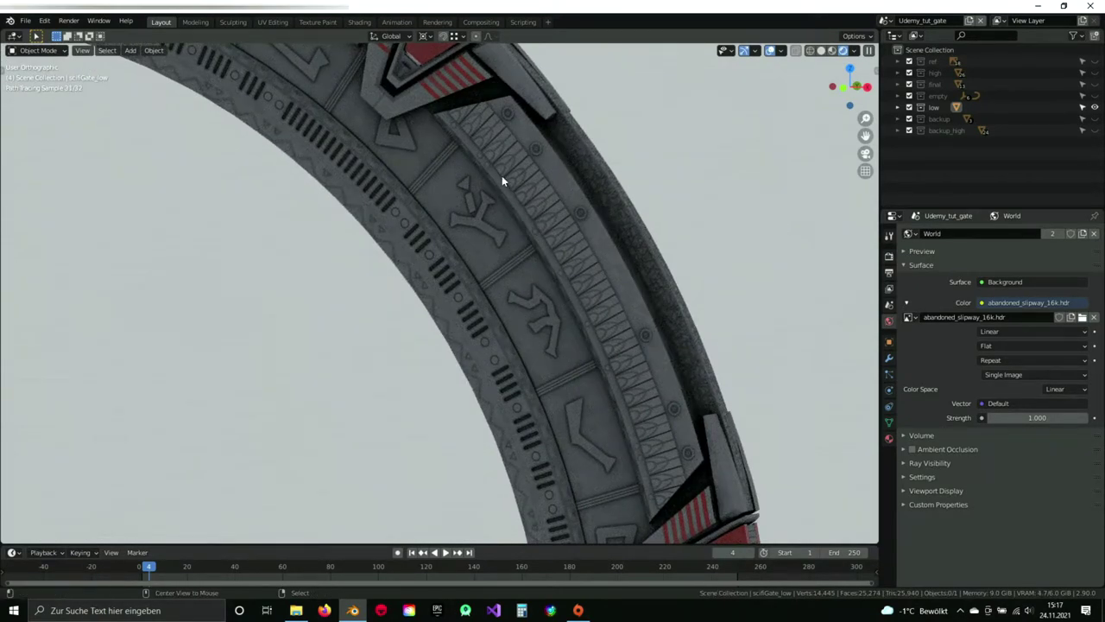
{"action": "middle_click_drag", "start_coordinate": [502, 175], "coordinate": [504, 148], "text": "alt"}
{"action": "scroll", "coordinate": [510, 197], "scroll_direction": "down", "scroll_amount": 13}
{"action": "mouse_move", "coordinate": [501, 242]}
{"action": "middle_mouse_down"}
{"action": "mouse_move", "coordinate": [496, 285]}
{"action": "mouse_move", "coordinate": [536, 320]}
{"action": "mouse_move", "coordinate": [498, 277]}
{"action": "mouse_move", "coordinate": [541, 303]}
{"action": "mouse_move", "coordinate": [552, 247]}
{"action": "mouse_move", "coordinate": [508, 279]}
{"action": "mouse_move", "coordinate": [499, 247]}
{"action": "mouse_move", "coordinate": [482, 247]}
{"action": "middle_mouse_up"}
{"action": "scroll", "coordinate": [482, 248], "scroll_direction": "up", "scroll_amount": 6}
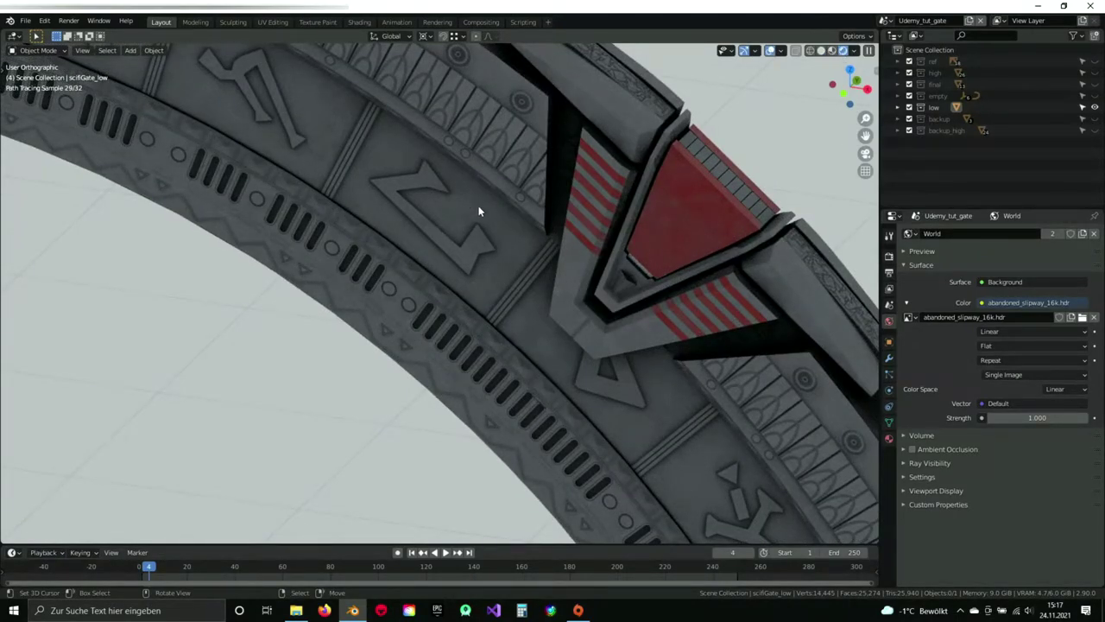
{"action": "left_click", "coordinate": [832, 51]}
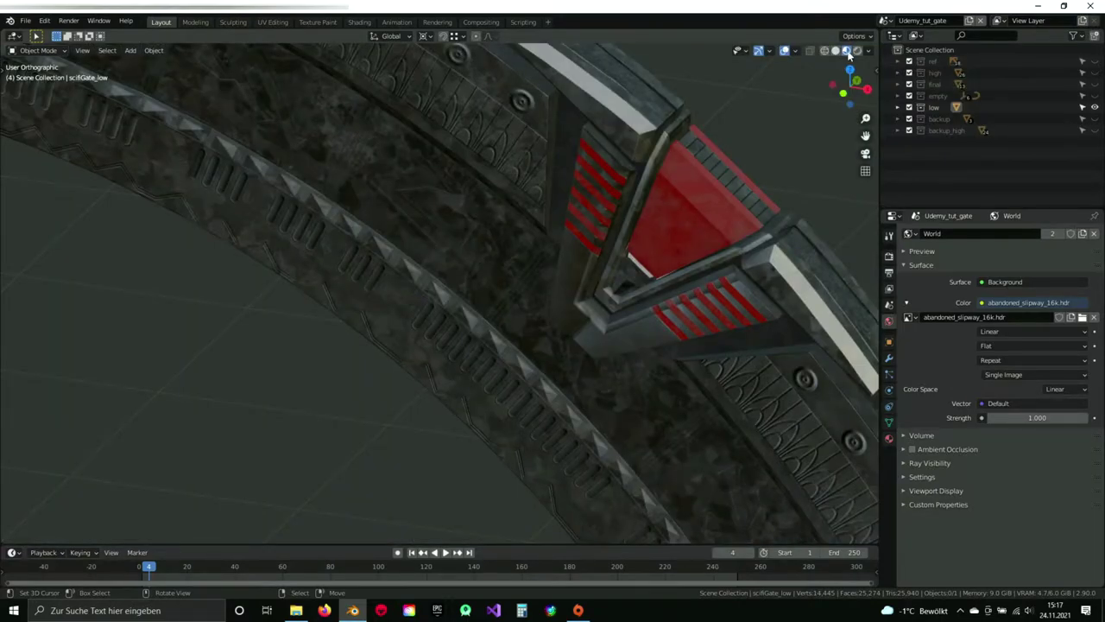
{"action": "left_click", "coordinate": [847, 51]}
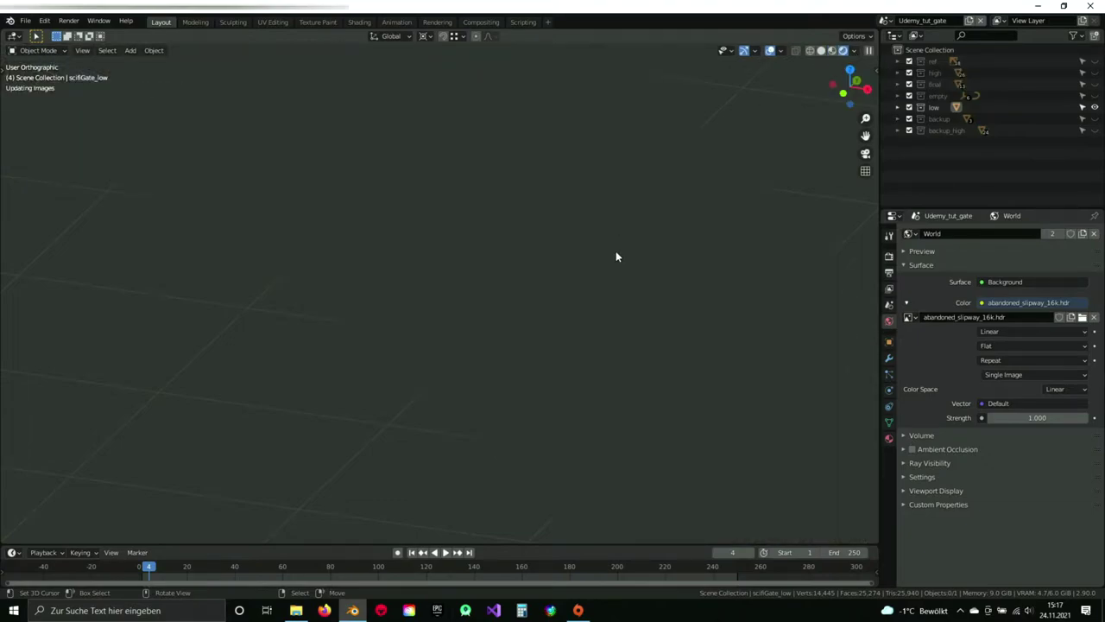
Review the World's Viewport Display, Settings and Ray Visibility options.
{"action": "left_click", "coordinate": [905, 491]}
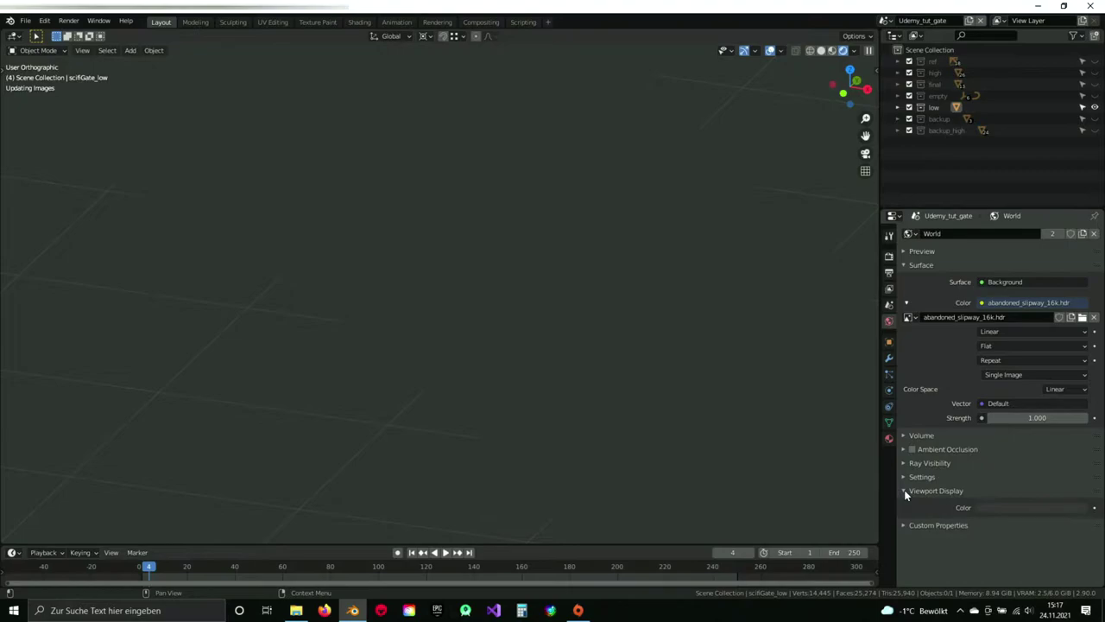
{"action": "left_click", "coordinate": [905, 491]}
{"action": "left_click", "coordinate": [905, 479]}
{"action": "left_click", "coordinate": [905, 480]}
{"action": "left_click", "coordinate": [905, 465]}
{"action": "left_click", "coordinate": [904, 464]}
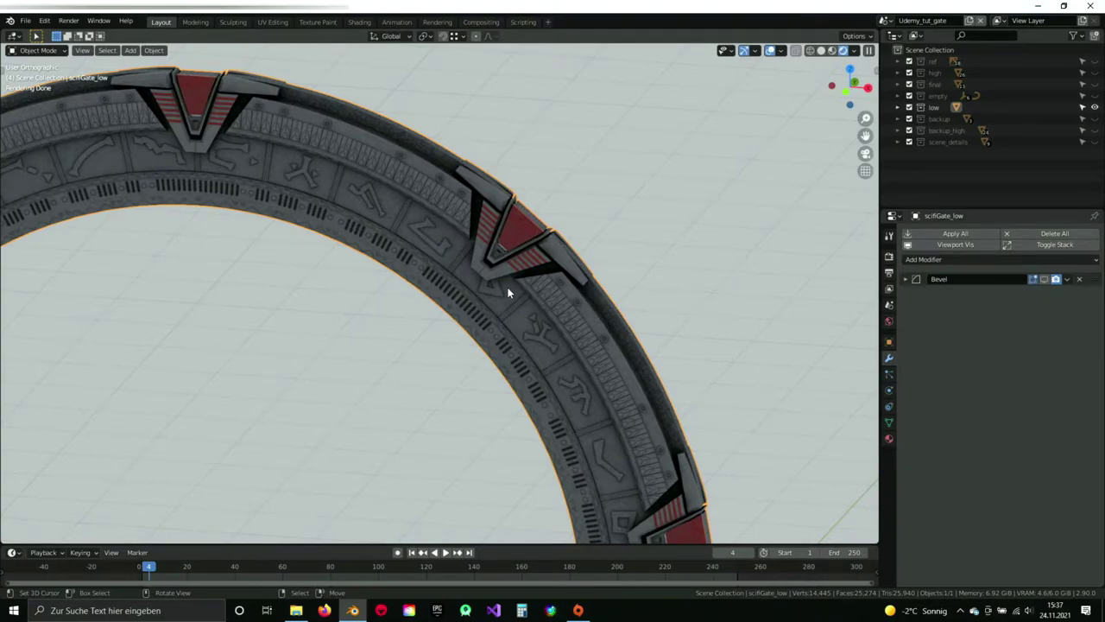
Enable the Denoising Data pass for the view layer and save the file.
{"action": "scroll", "coordinate": [536, 293], "scroll_direction": "up", "scroll_amount": 2}
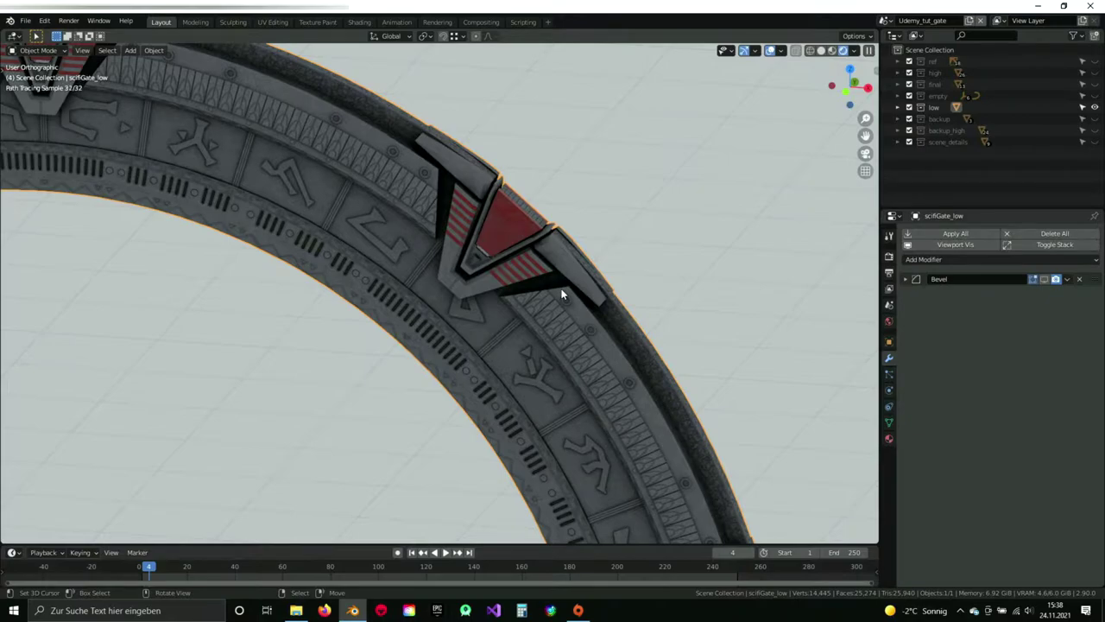
{"action": "left_click", "coordinate": [890, 288]}
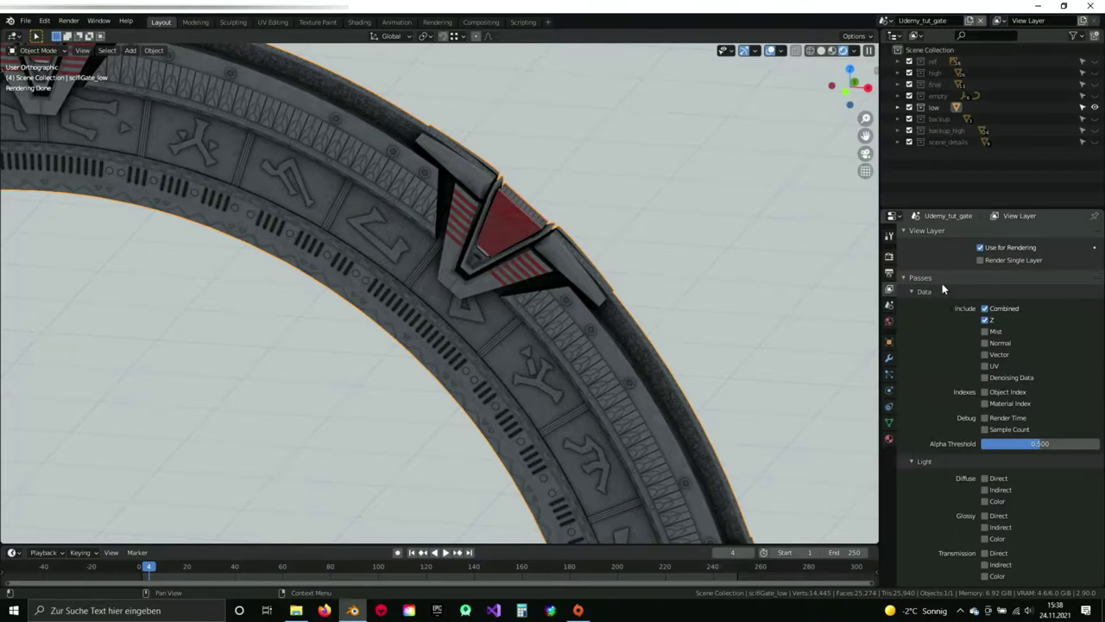
{"action": "left_click", "coordinate": [985, 378]}
{"action": "key", "text": "ctrl+s"}
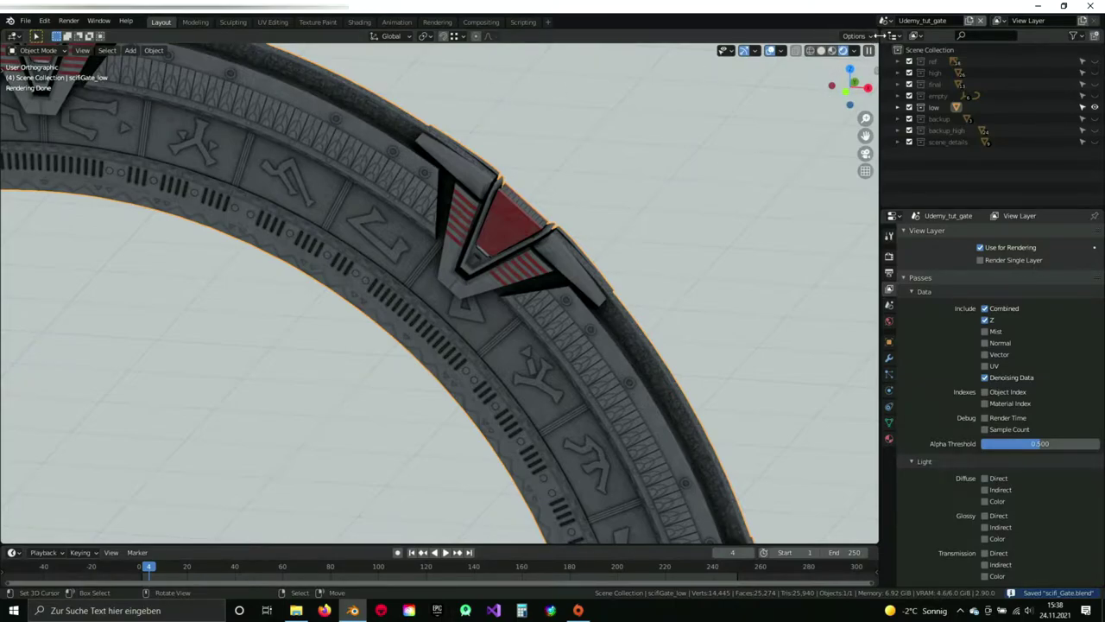
Split the 3D viewport vertically, widen the new area, and turn it into a Compositor.
{"action": "left_click_drag", "start_coordinate": [873, 52], "coordinate": [489, 52]}
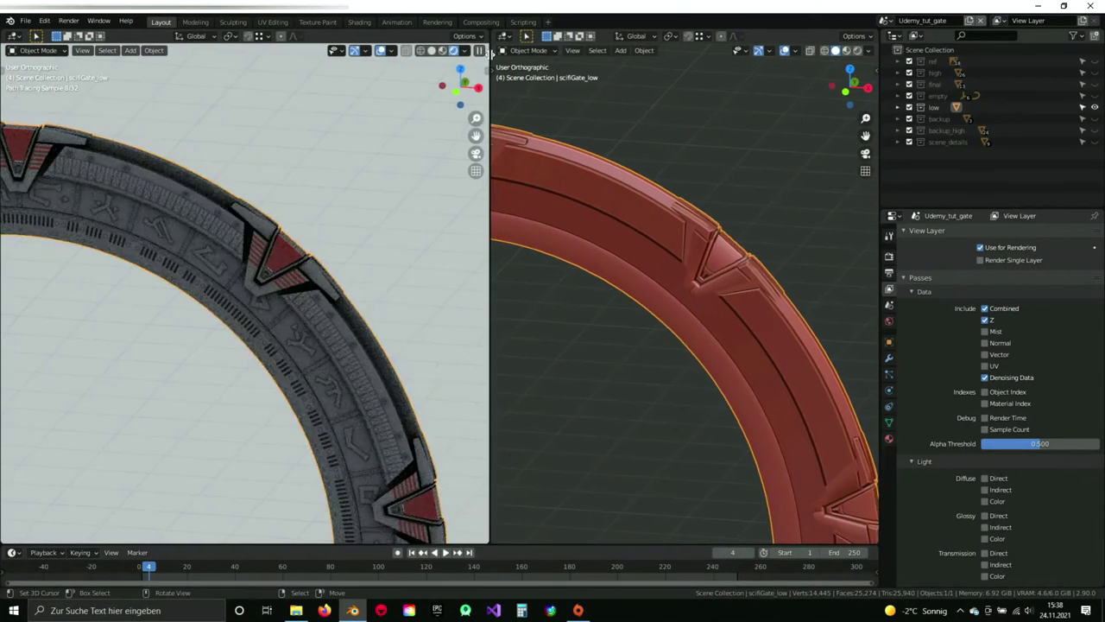
{"action": "left_click_drag", "start_coordinate": [491, 259], "coordinate": [403, 259]}
{"action": "left_click", "coordinate": [417, 36]}
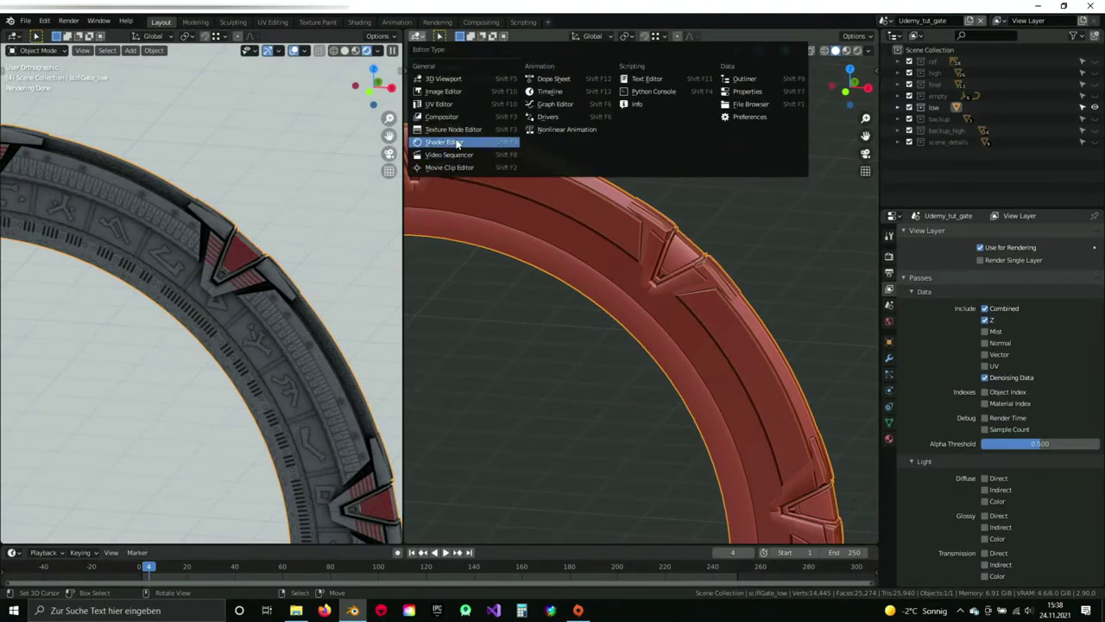
{"action": "left_click", "coordinate": [442, 118]}
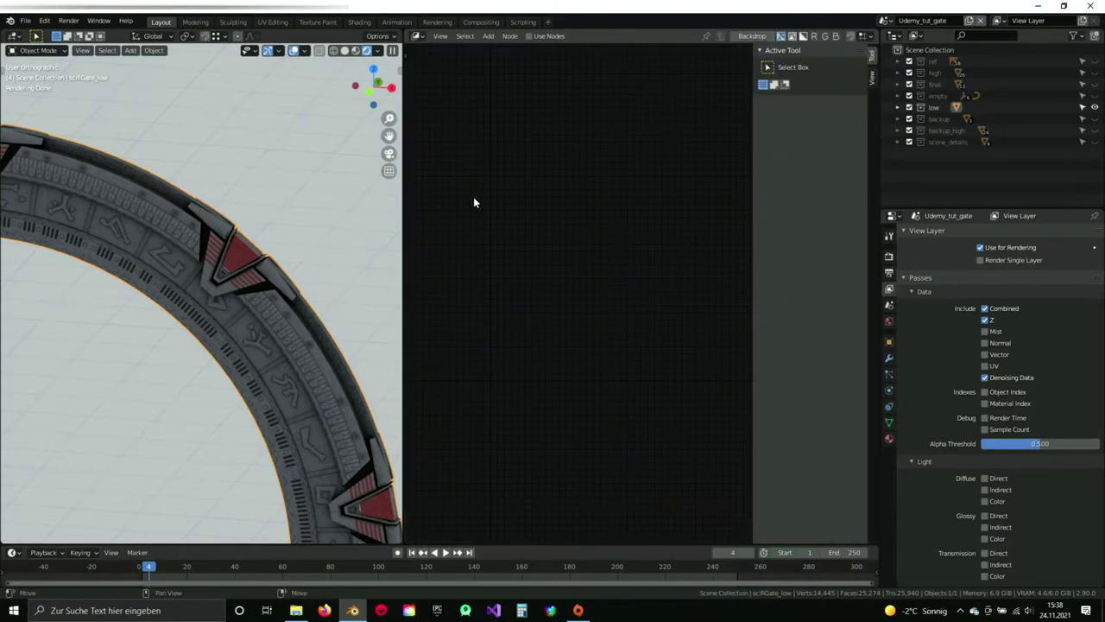
Hide the compositor's sidebar and enable Use Nodes for the scene.
{"action": "key", "text": "n"}
{"action": "left_click", "coordinate": [530, 36]}
{"action": "scroll", "coordinate": [583, 298], "scroll_direction": "up", "scroll_amount": 3}
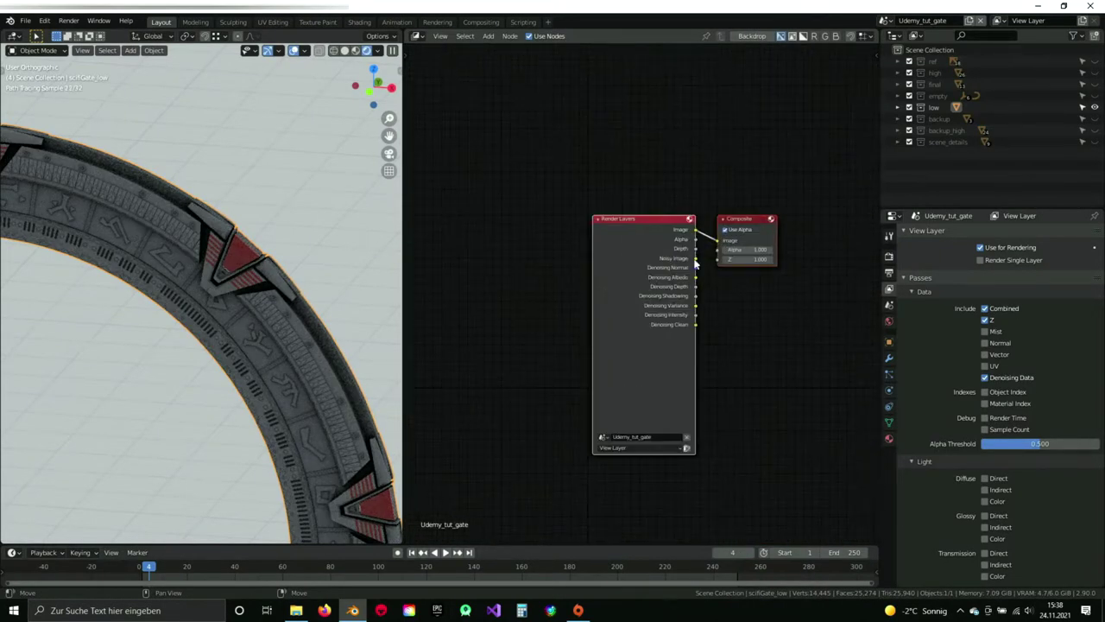
{"action": "scroll", "coordinate": [537, 247], "scroll_direction": "up", "scroll_amount": 1}
{"action": "middle_click_drag", "start_coordinate": [527, 257], "coordinate": [581, 227]}
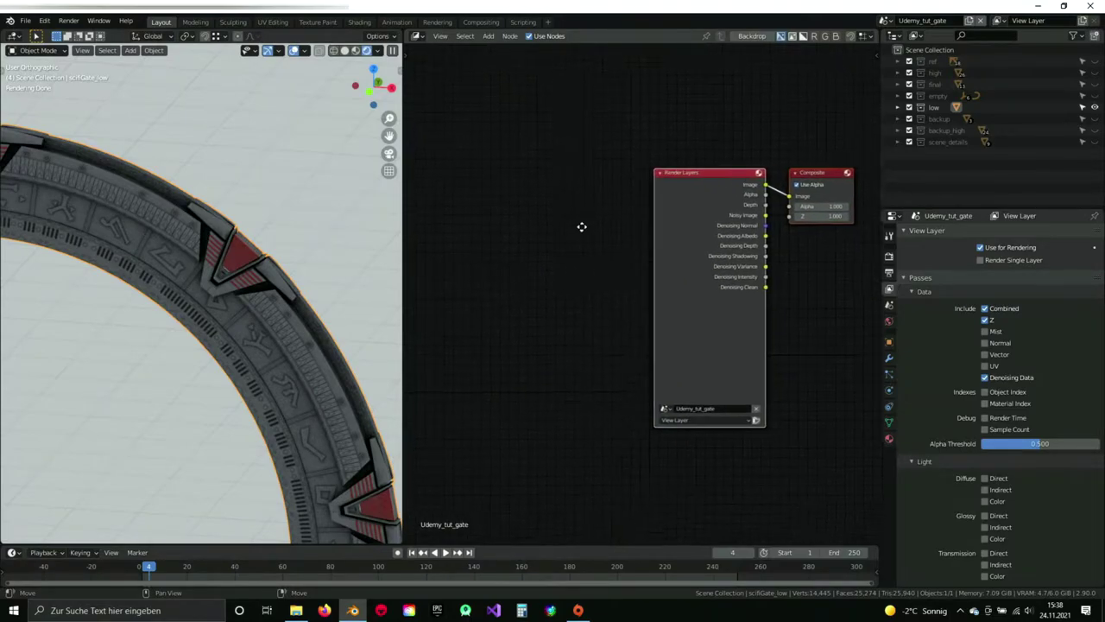
{"action": "scroll", "coordinate": [579, 176], "scroll_direction": "up", "scroll_amount": 1}
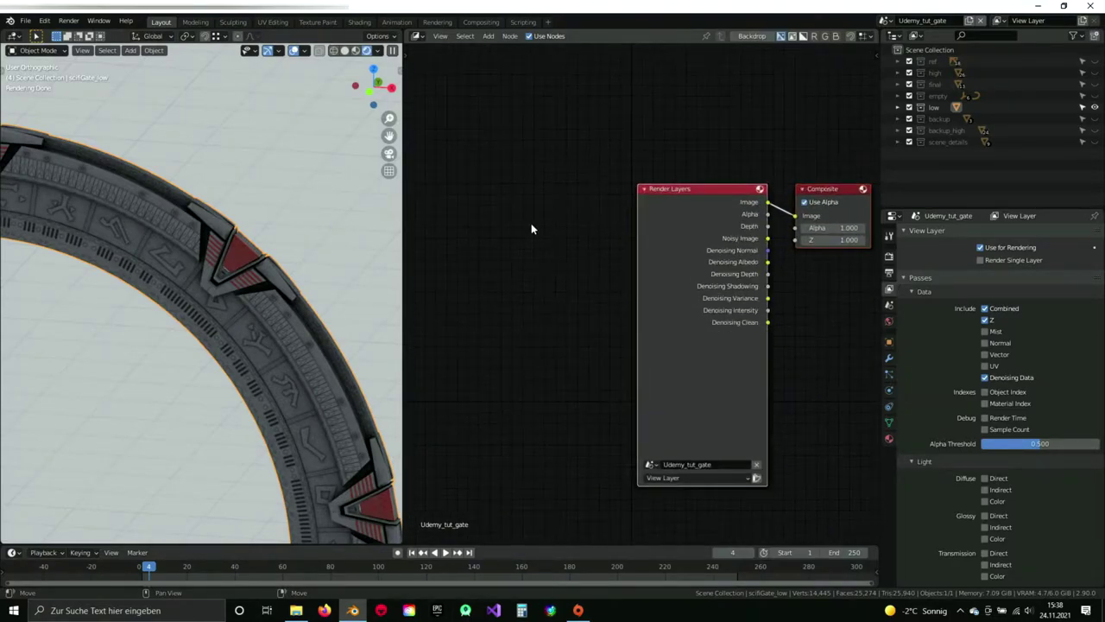
Add a Denoise node and place it in the empty space beside the Render Layers node.
{"action": "middle_click_drag", "start_coordinate": [469, 207], "coordinate": [539, 211]}
{"action": "key", "text": "shift+a"}
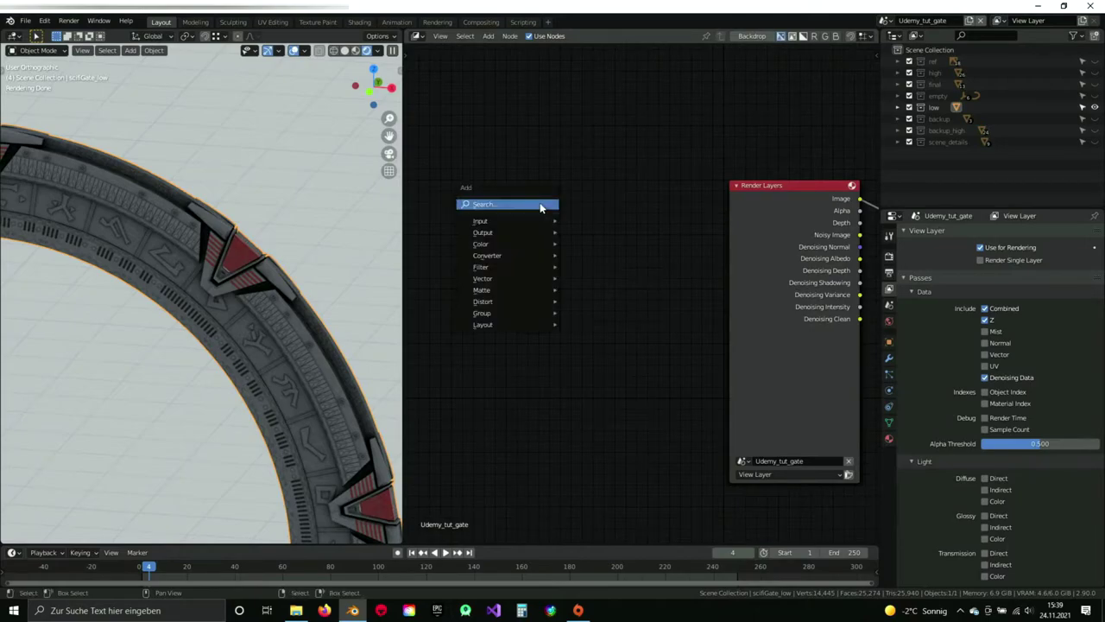
{"action": "left_click", "coordinate": [494, 202]}
{"action": "type", "text": "denoise"}
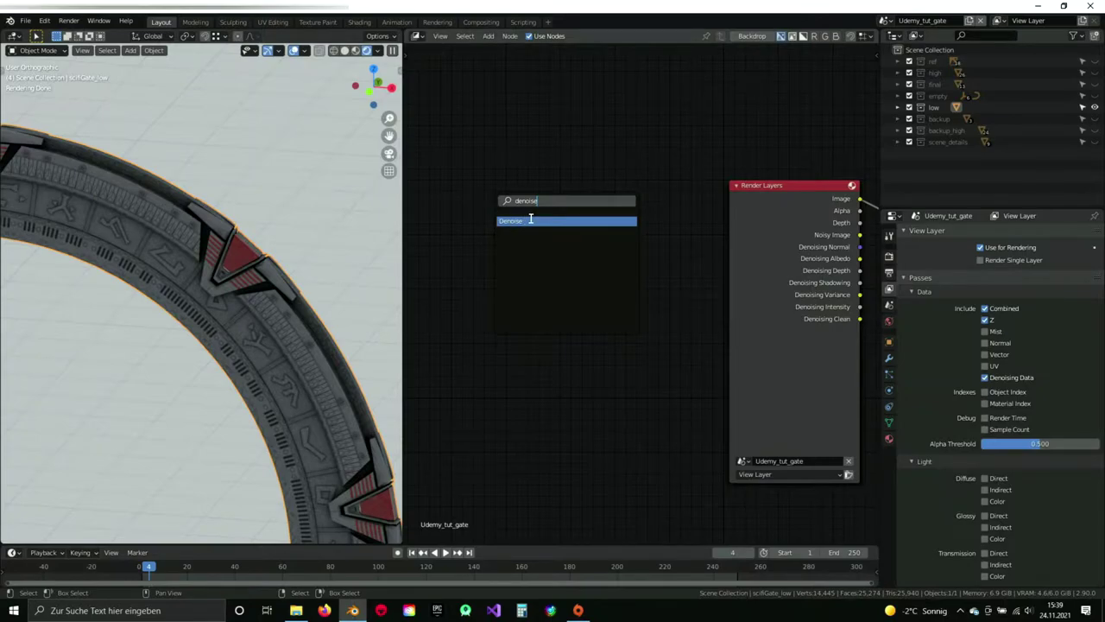
{"action": "left_click", "coordinate": [531, 220]}
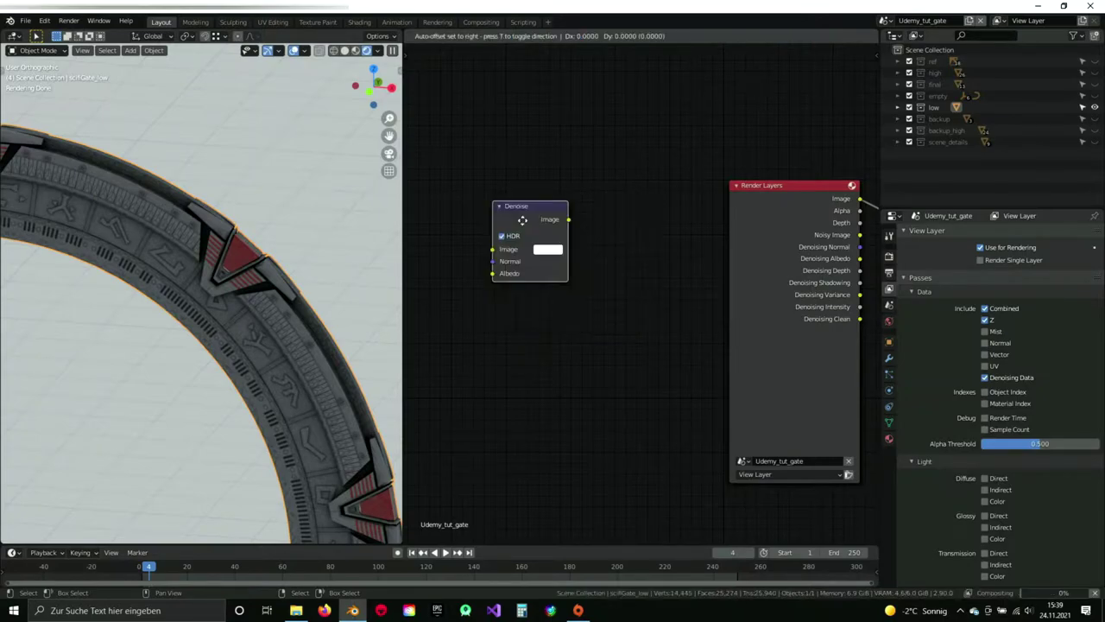
{"action": "left_click", "coordinate": [487, 220]}
{"action": "middle_click_drag", "start_coordinate": [608, 237], "coordinate": [700, 218]}
{"action": "left_click_drag", "start_coordinate": [595, 170], "coordinate": [561, 167]}
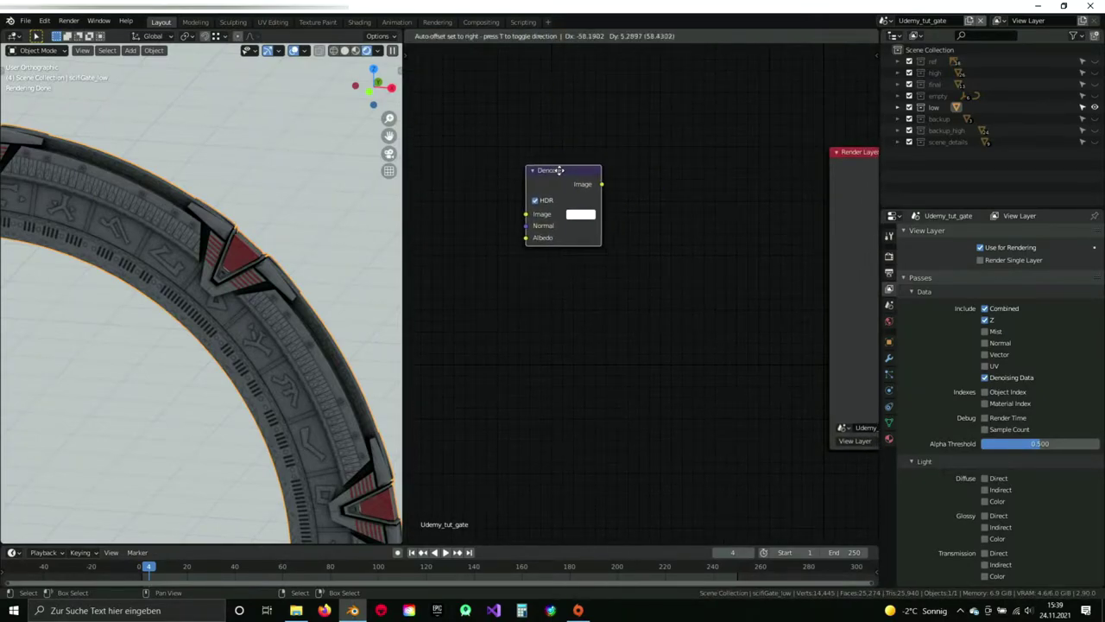
Add a Glare node between the Denoise and Render Layers nodes.
{"action": "key", "text": "shift+a"}
{"action": "left_click", "coordinate": [662, 209]}
{"action": "type", "text": "gla"}
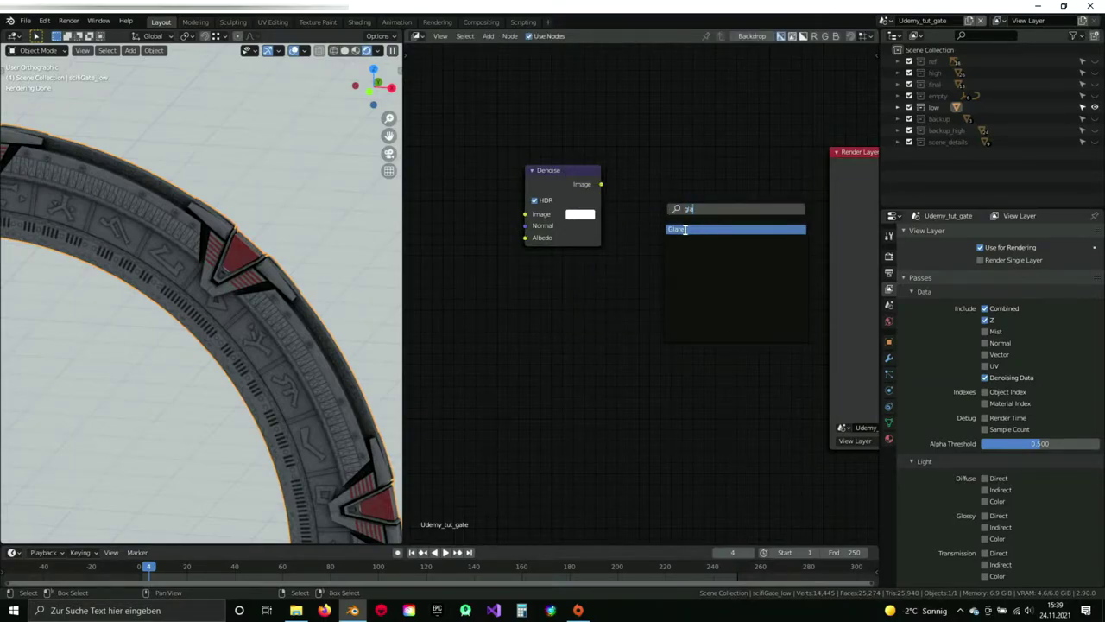
{"action": "key", "text": "Return"}
{"action": "left_click", "coordinate": [671, 186]}
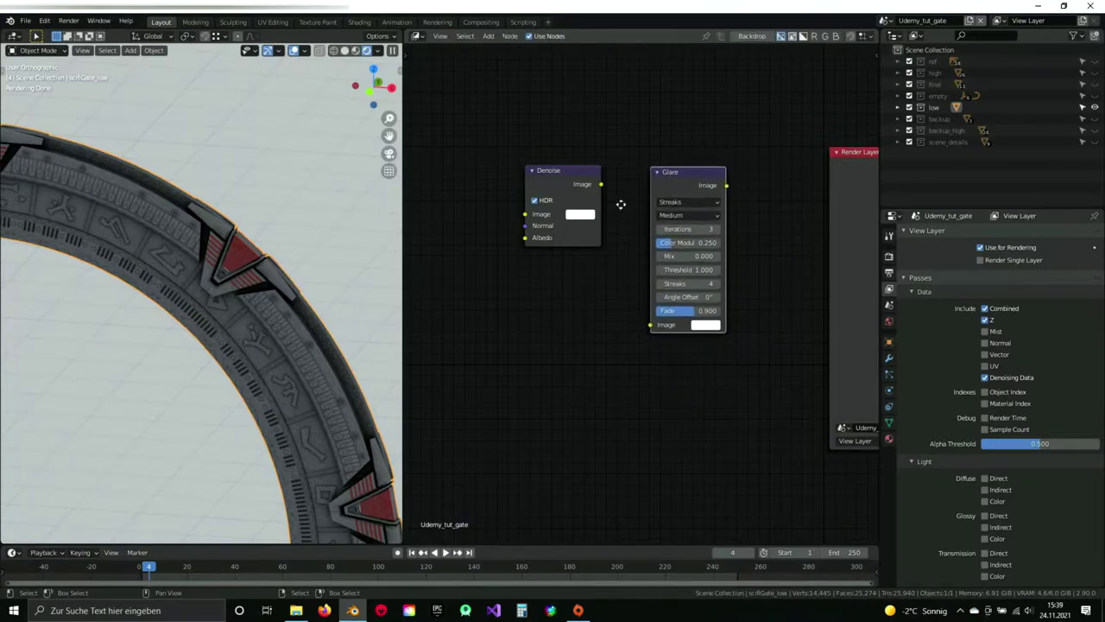
Connect the Denoise node's Image output to the Glare node's Image input and set the glare type to Fog Glow.
{"action": "middle_click_drag", "start_coordinate": [623, 201], "coordinate": [568, 207]}
{"action": "scroll", "coordinate": [536, 197], "scroll_direction": "up", "scroll_amount": 1}
{"action": "left_click_drag", "start_coordinate": [543, 183], "coordinate": [600, 347]}
{"action": "middle_click_drag", "start_coordinate": [721, 239], "coordinate": [652, 234]}
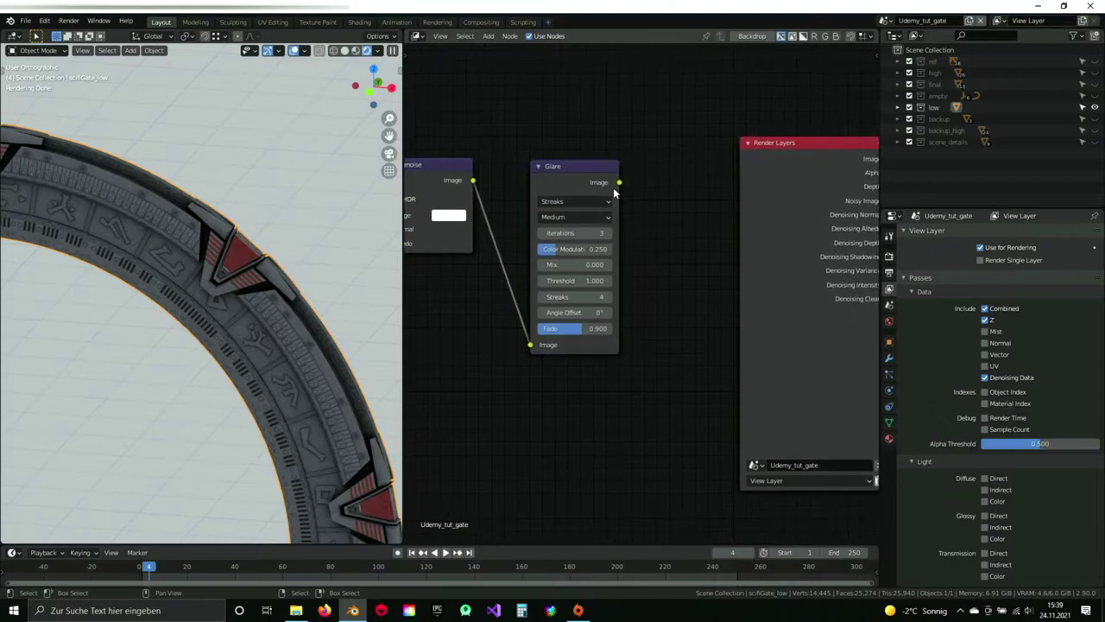
{"action": "middle_click_drag", "start_coordinate": [641, 187], "coordinate": [698, 199]}
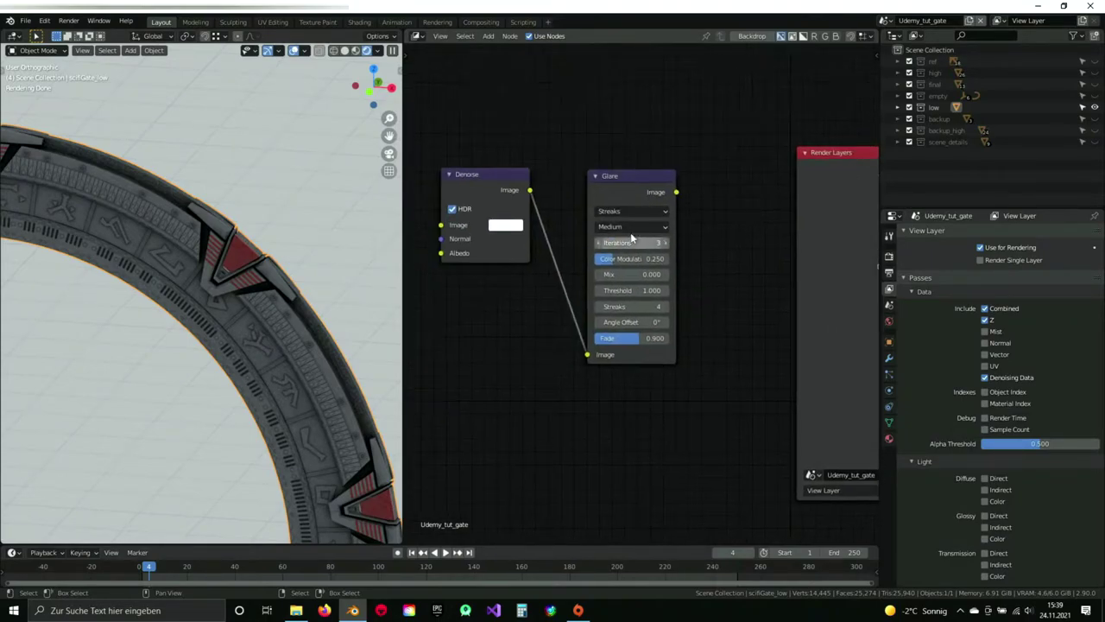
{"action": "left_click", "coordinate": [658, 211]}
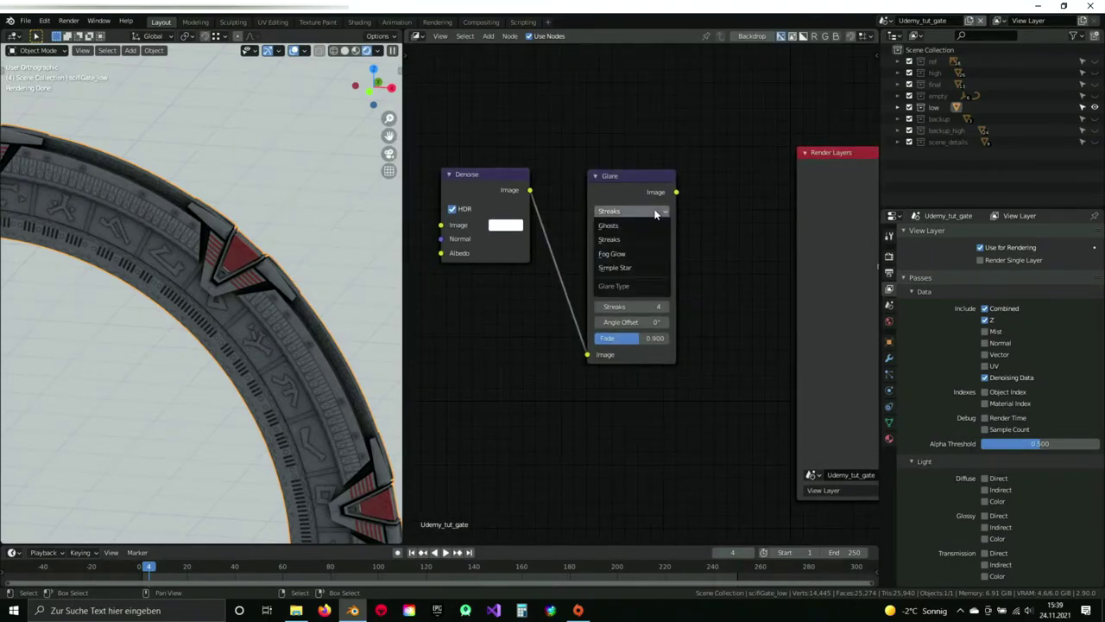
{"action": "left_click", "coordinate": [613, 253]}
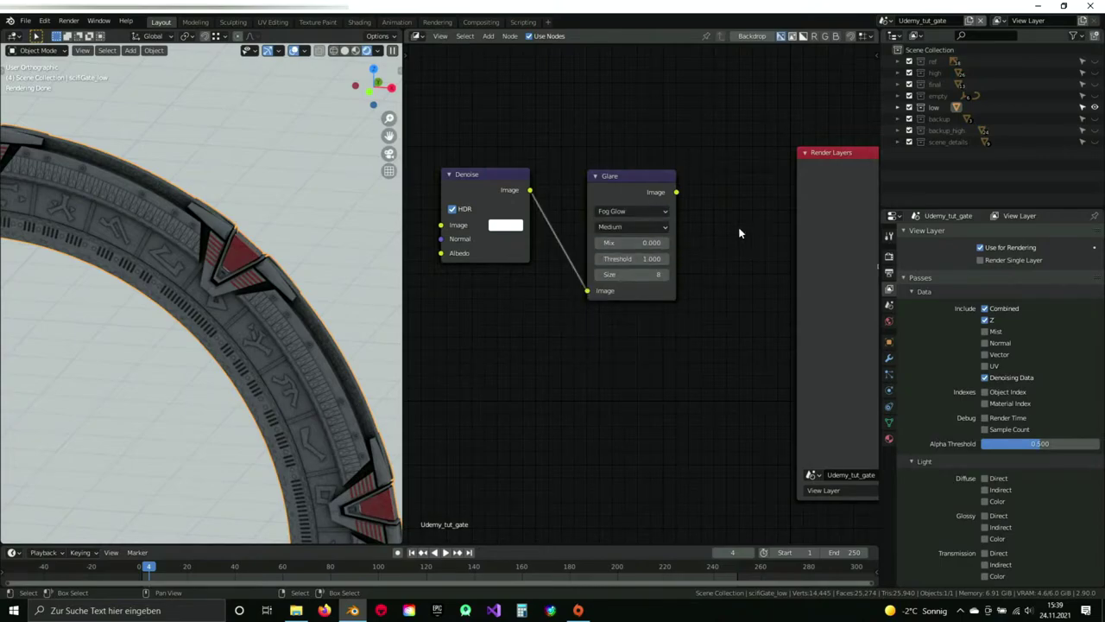
Rearrange the nodes so that Denoise and Glare sit in order between Render Layers and Composite.
{"action": "scroll", "coordinate": [750, 240], "scroll_direction": "up", "scroll_amount": 2, "text": "ctrl"}
{"action": "left_click_drag", "start_coordinate": [668, 176], "coordinate": [696, 183]}
{"action": "left_click", "coordinate": [654, 183]}
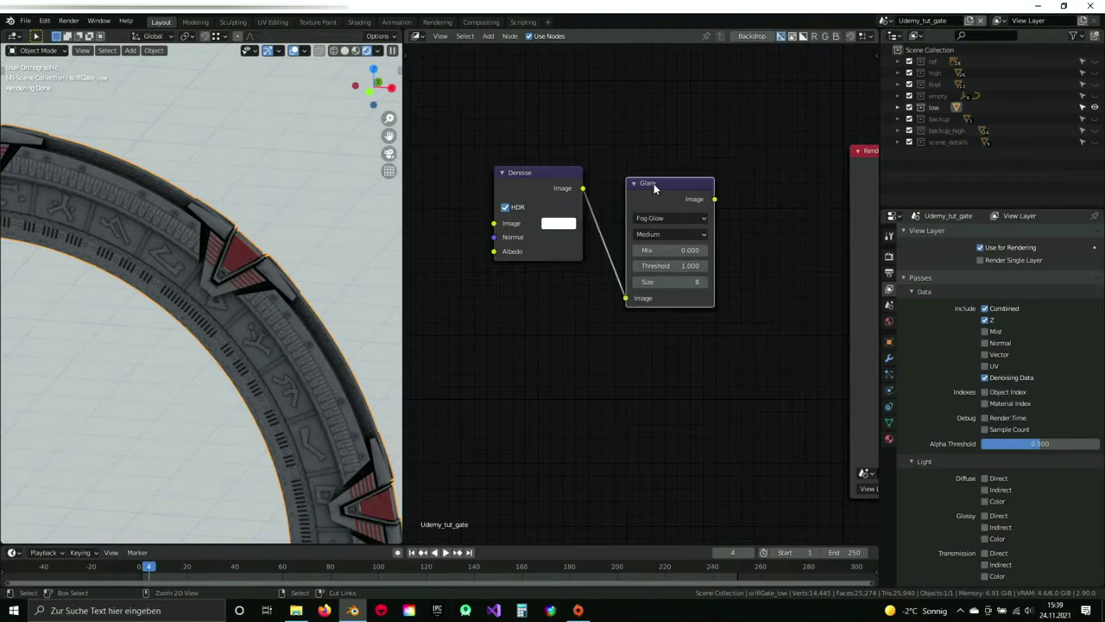
{"action": "left_click", "coordinate": [553, 178], "text": "shift"}
{"action": "left_click_drag", "start_coordinate": [562, 176], "coordinate": [473, 151]}
{"action": "scroll", "coordinate": [648, 226], "scroll_direction": "down", "scroll_amount": 5}
{"action": "mouse_move", "coordinate": [703, 221]}
{"action": "middle_mouse_down"}
{"action": "mouse_move", "coordinate": [649, 227]}
{"action": "mouse_move", "coordinate": [614, 249]}
{"action": "mouse_move", "coordinate": [701, 222]}
{"action": "middle_mouse_up"}
{"action": "left_click", "coordinate": [798, 206]}
{"action": "scroll", "coordinate": [513, 243], "scroll_direction": "down", "scroll_amount": 2}
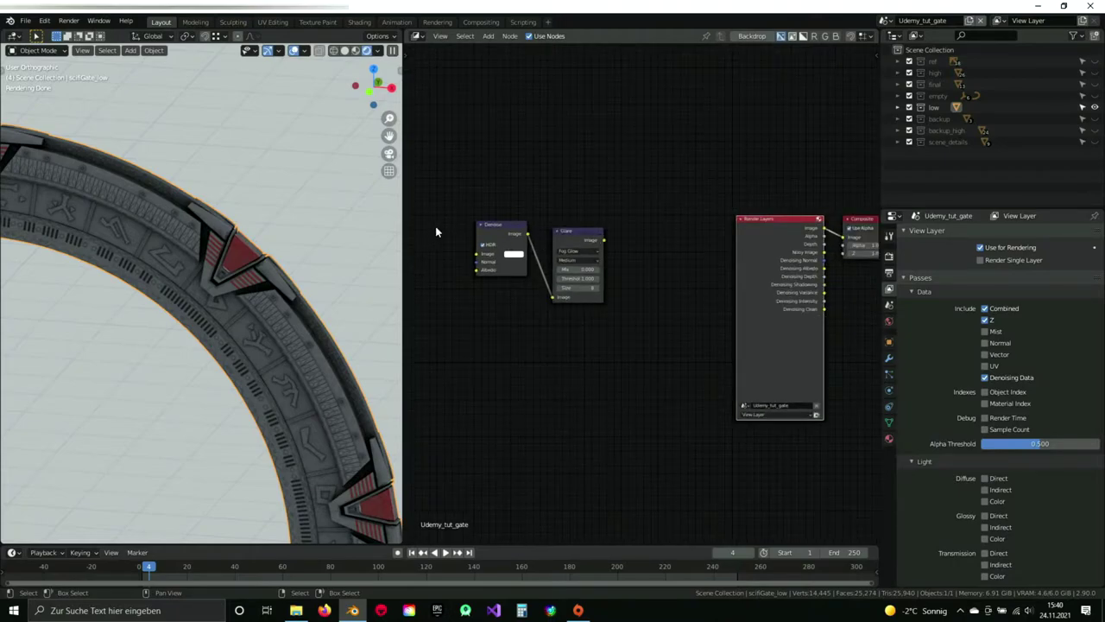
{"action": "middle_click_drag", "start_coordinate": [744, 251], "coordinate": [758, 247]}
{"action": "left_click_drag", "start_coordinate": [813, 218], "coordinate": [744, 213]}
{"action": "left_click_drag", "start_coordinate": [594, 226], "coordinate": [659, 222]}
{"action": "left_click_drag", "start_coordinate": [507, 222], "coordinate": [553, 220]}
Connect the Glare node's Image output to the Composite node's Image input.
{"action": "middle_click_drag", "start_coordinate": [706, 266], "coordinate": [627, 282]}
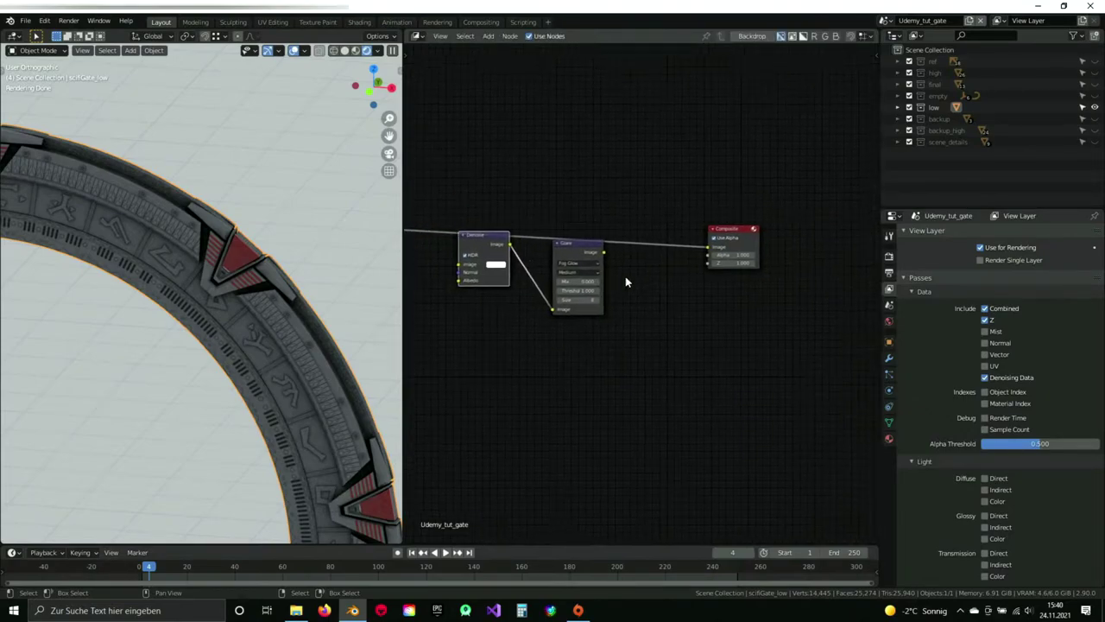
{"action": "scroll", "coordinate": [630, 282], "scroll_direction": "up", "scroll_amount": 2}
{"action": "left_click_drag", "start_coordinate": [587, 233], "coordinate": [745, 227]}
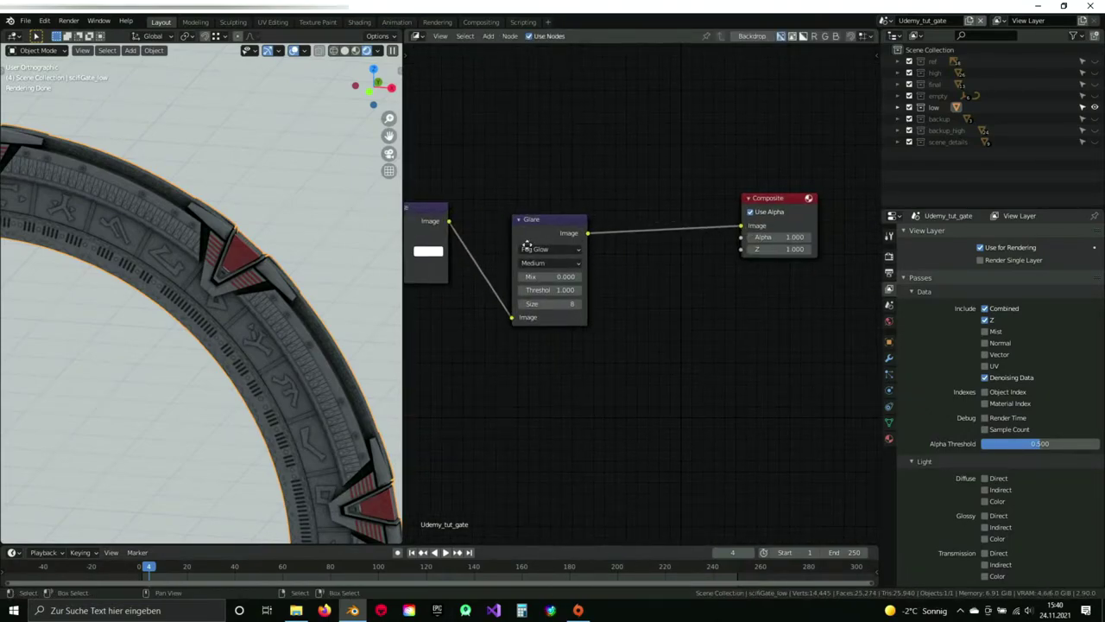
Connect Render Layers' Noisy Image, Denoising Normal and Denoising Albedo outputs to the Denoise node's Image, Normal and Albedo inputs.
{"action": "middle_click_drag", "start_coordinate": [509, 244], "coordinate": [733, 259]}
{"action": "middle_click_drag", "start_coordinate": [545, 244], "coordinate": [629, 258]}
{"action": "scroll", "coordinate": [657, 278], "scroll_direction": "up", "scroll_amount": 4}
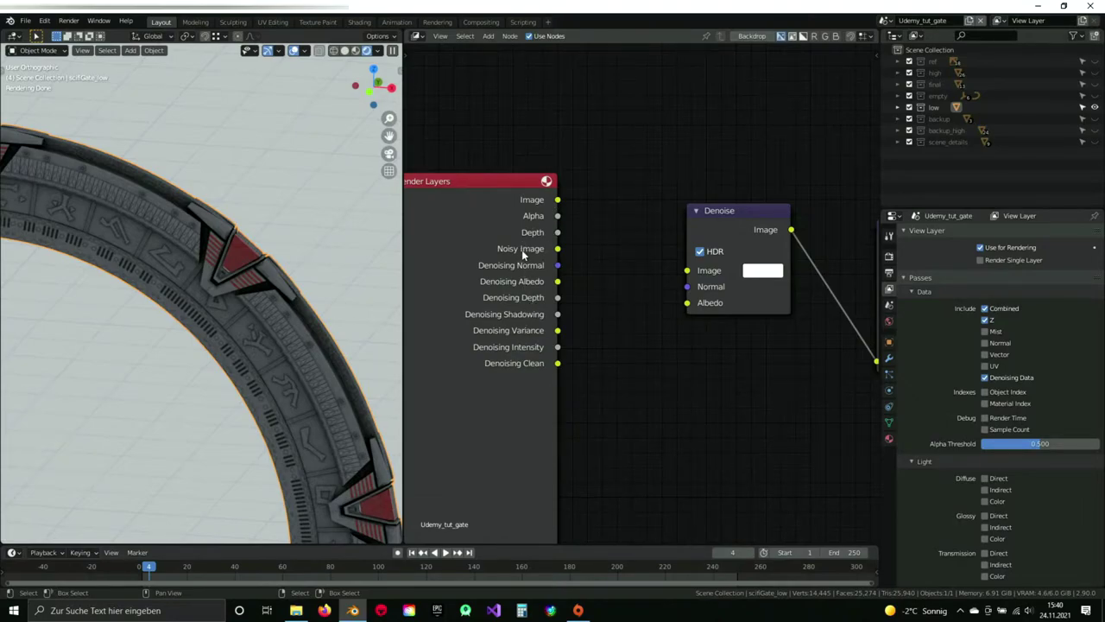
{"action": "left_click_drag", "start_coordinate": [558, 249], "coordinate": [688, 271]}
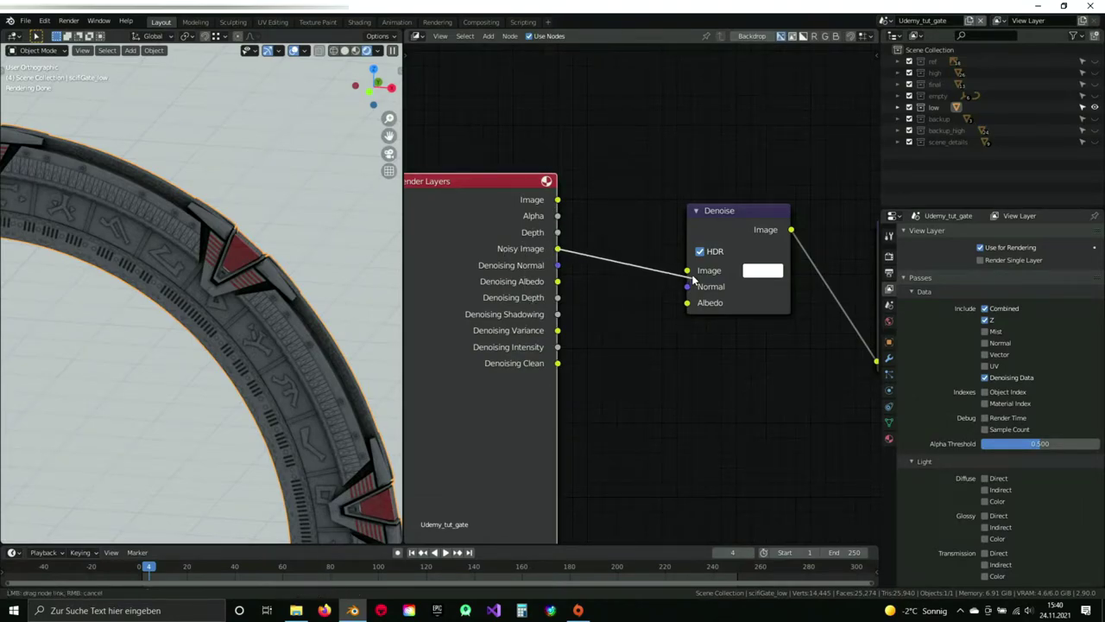
{"action": "left_click_drag", "start_coordinate": [558, 265], "coordinate": [688, 287]}
{"action": "left_click_drag", "start_coordinate": [558, 282], "coordinate": [688, 303]}
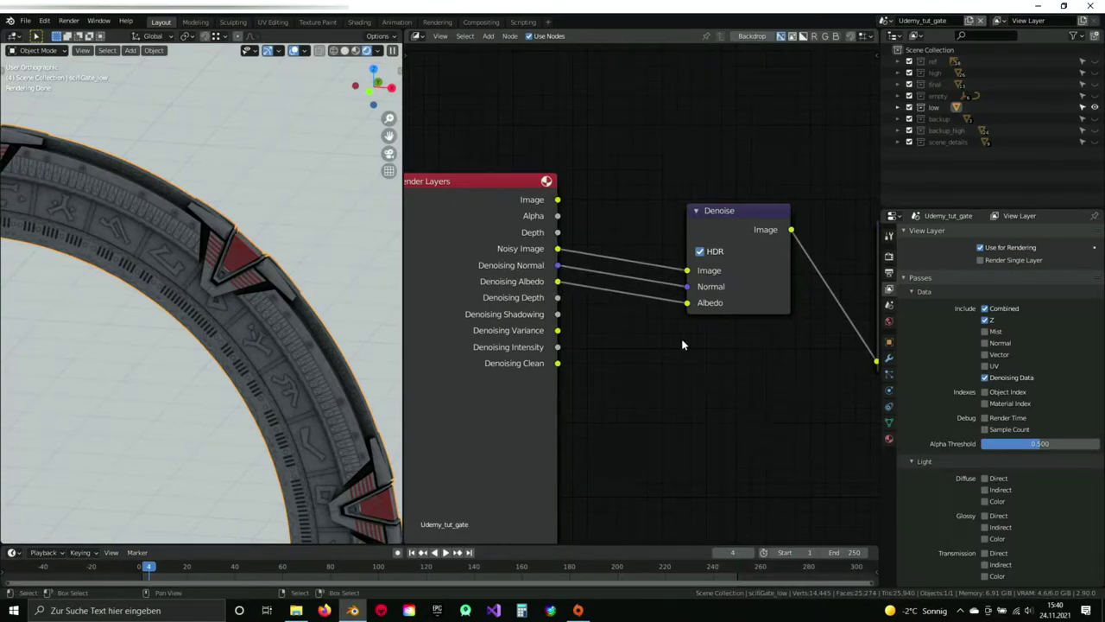
Close the compositor area so the 3D viewport fills its space, and save the file.
{"action": "scroll", "coordinate": [691, 347], "scroll_direction": "down", "scroll_amount": 6}
{"action": "middle_click_drag", "start_coordinate": [846, 367], "coordinate": [627, 355]}
{"action": "scroll", "coordinate": [627, 355], "scroll_direction": "up", "scroll_amount": 5}
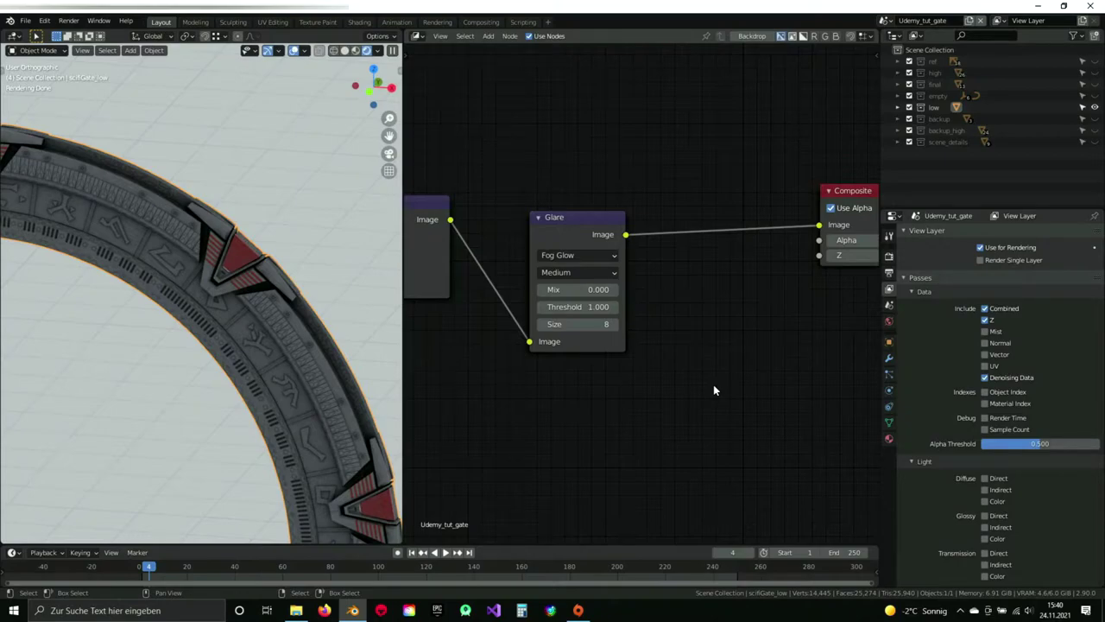
{"action": "scroll", "coordinate": [703, 383], "scroll_direction": "down", "scroll_amount": 3}
{"action": "middle_click_drag", "start_coordinate": [716, 306], "coordinate": [638, 376]}
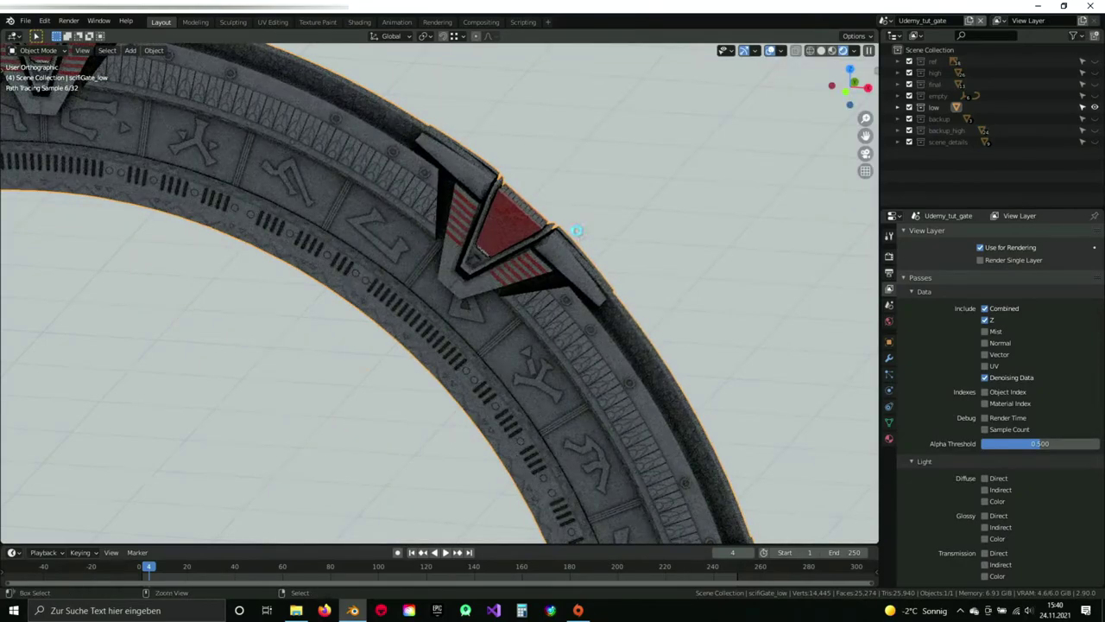
{"action": "key", "text": "ctrl+s"}
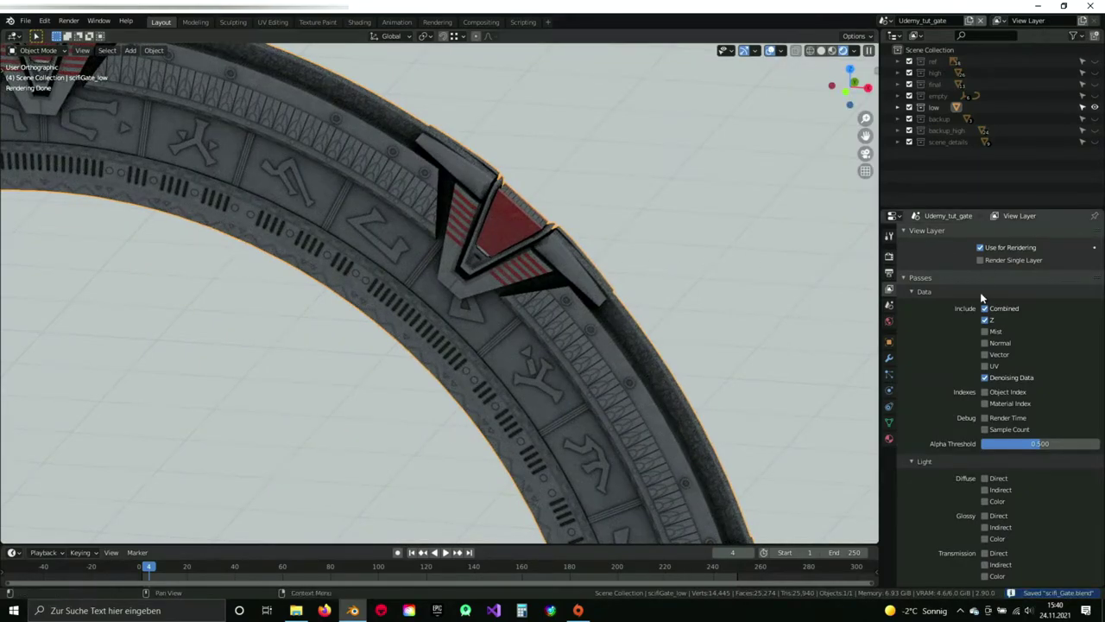
Set the render output resolution to 3840 px in both X and Y.
{"action": "left_click", "coordinate": [889, 273]}
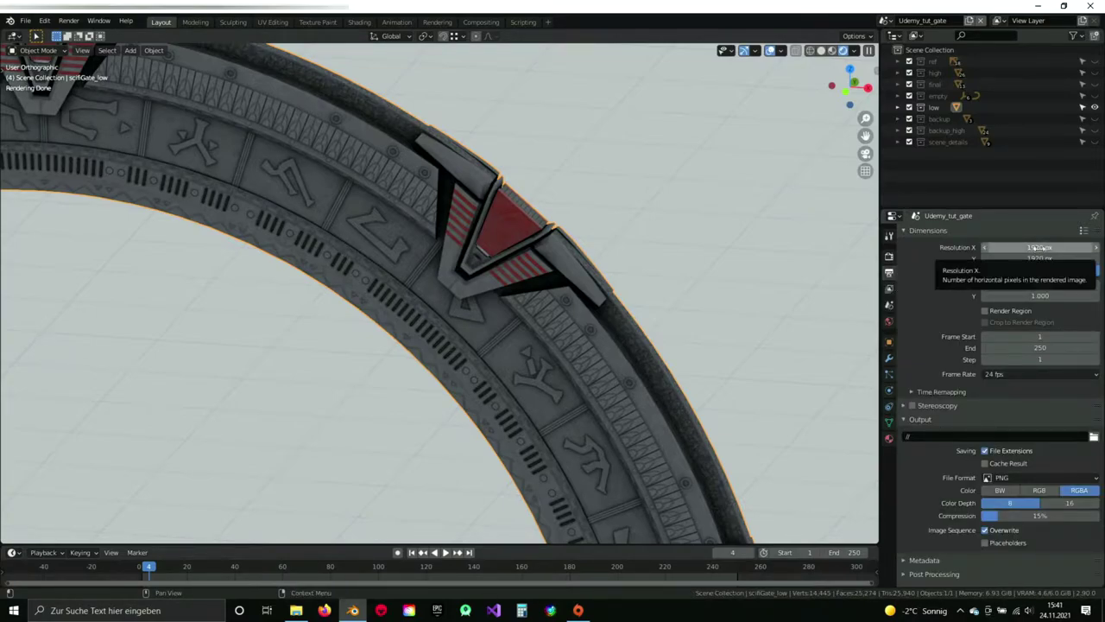
{"action": "left_click", "coordinate": [1023, 247]}
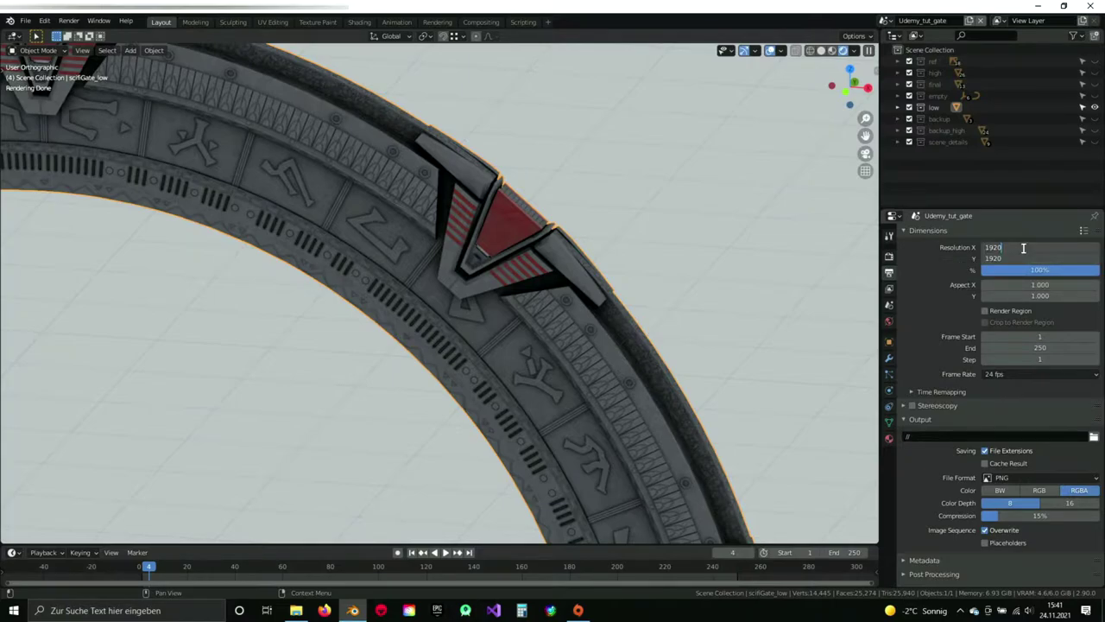
{"action": "key", "text": "Return"}
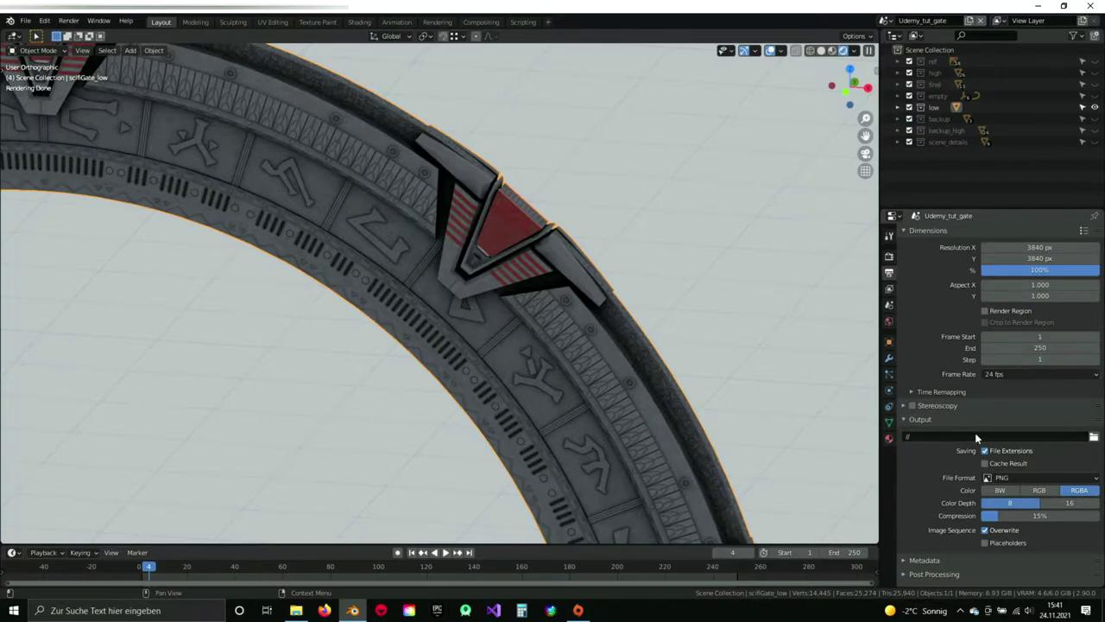
Create a Render_results folder inside the project's final folder and set it as the render output path.
{"action": "left_click", "coordinate": [1093, 439]}
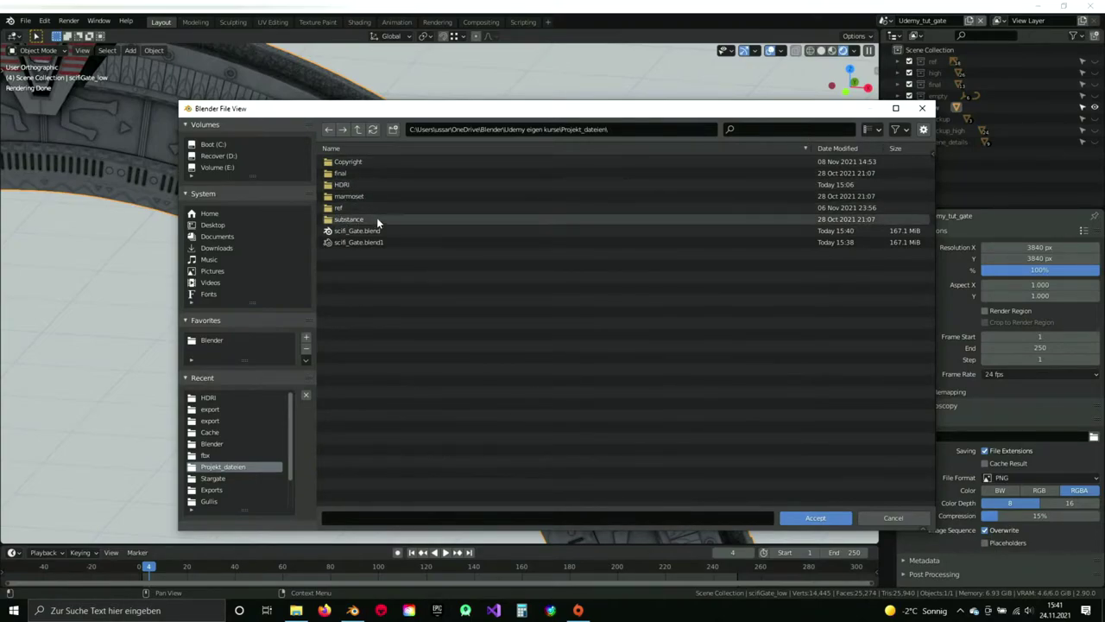
{"action": "double_click", "coordinate": [355, 172]}
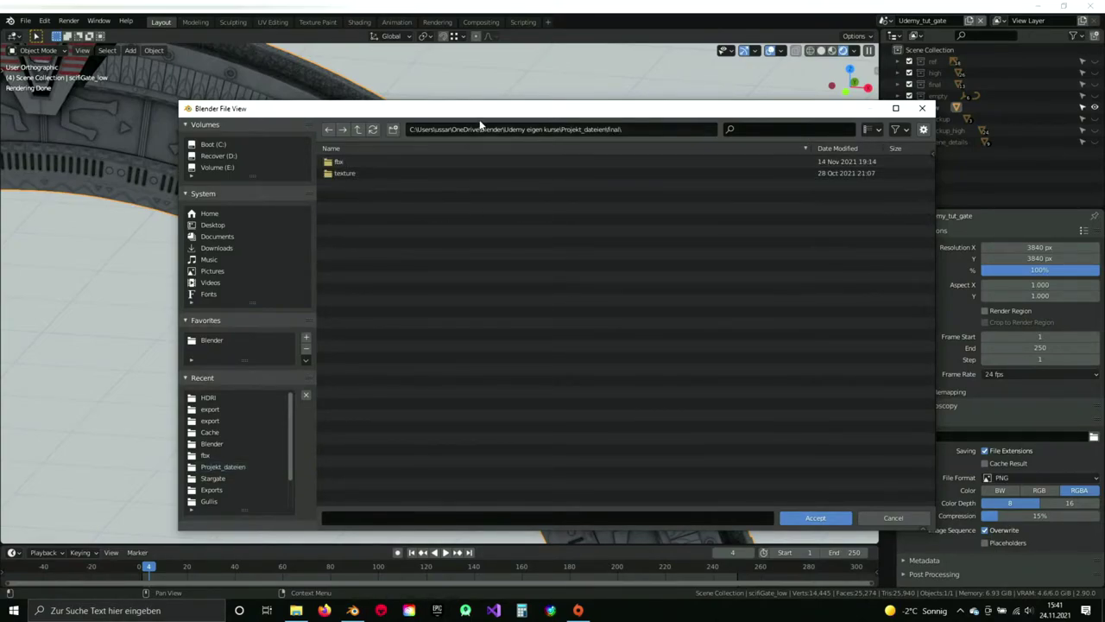
{"action": "left_click", "coordinate": [393, 129]}
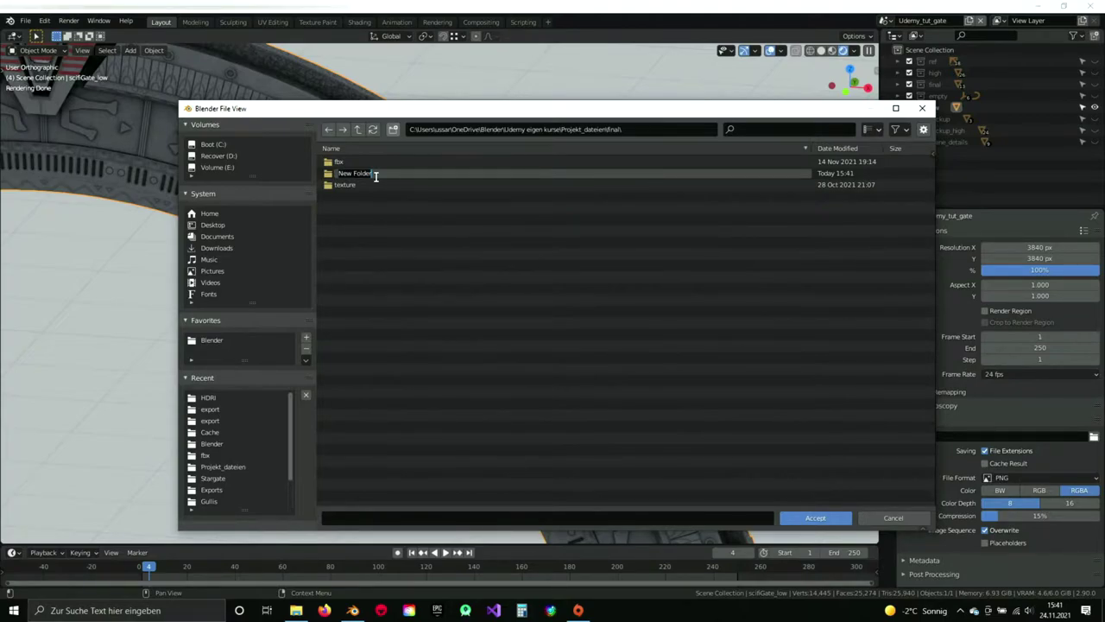
{"action": "type", "text": "Render_results"}
{"action": "key", "text": "Return"}
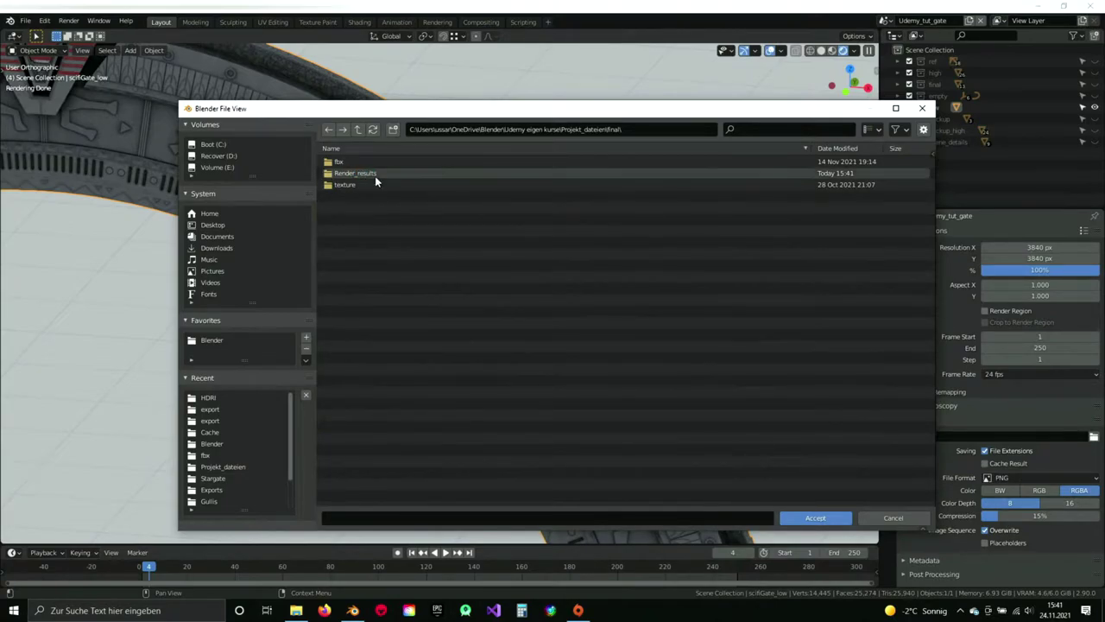
{"action": "double_click", "coordinate": [375, 175]}
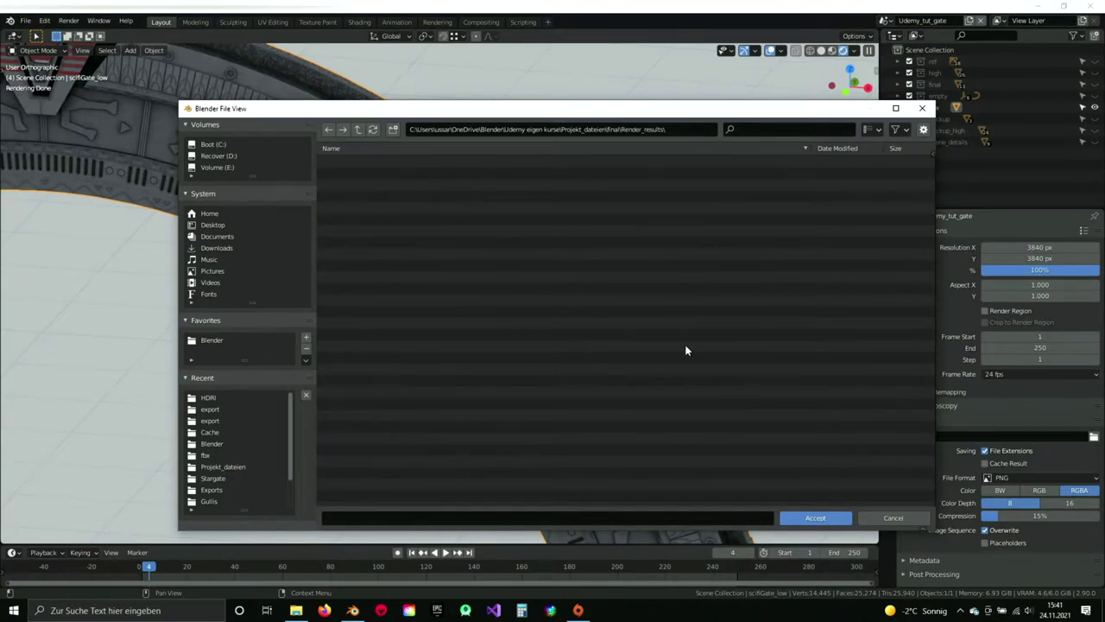
{"action": "left_click", "coordinate": [827, 522]}
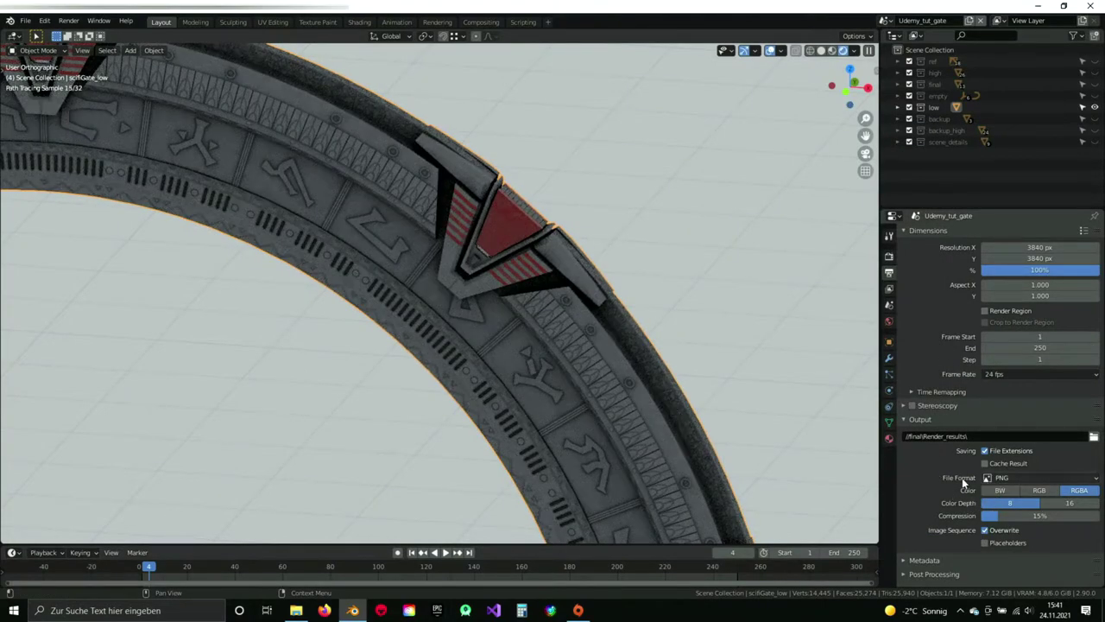
Set the output file format to TIFF with a color depth of 16.
{"action": "left_click", "coordinate": [1030, 476]}
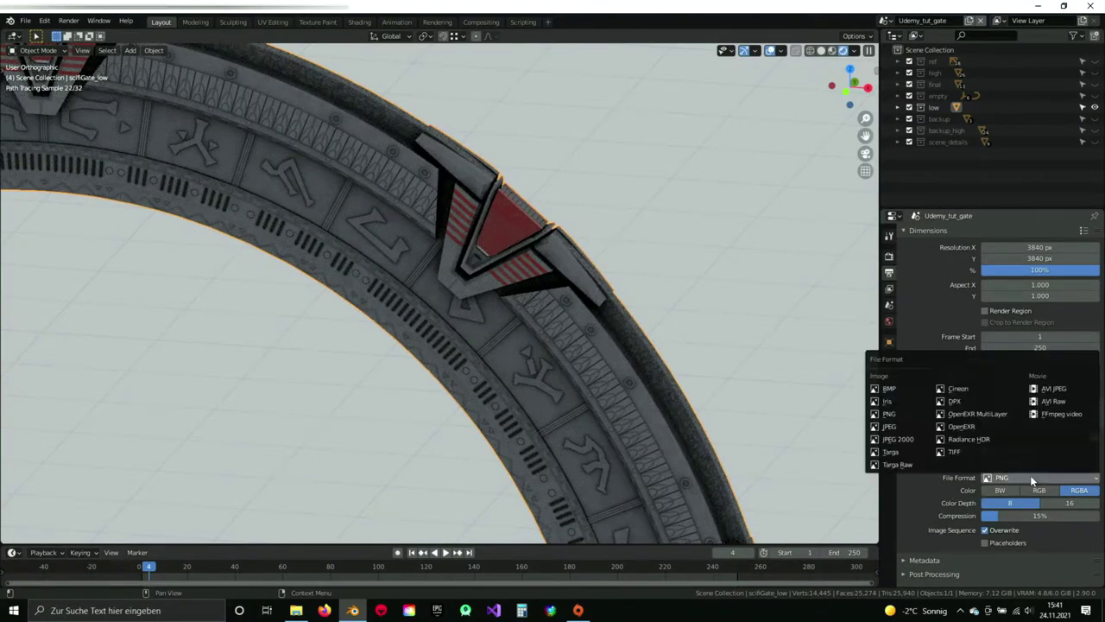
{"action": "left_click", "coordinate": [955, 456]}
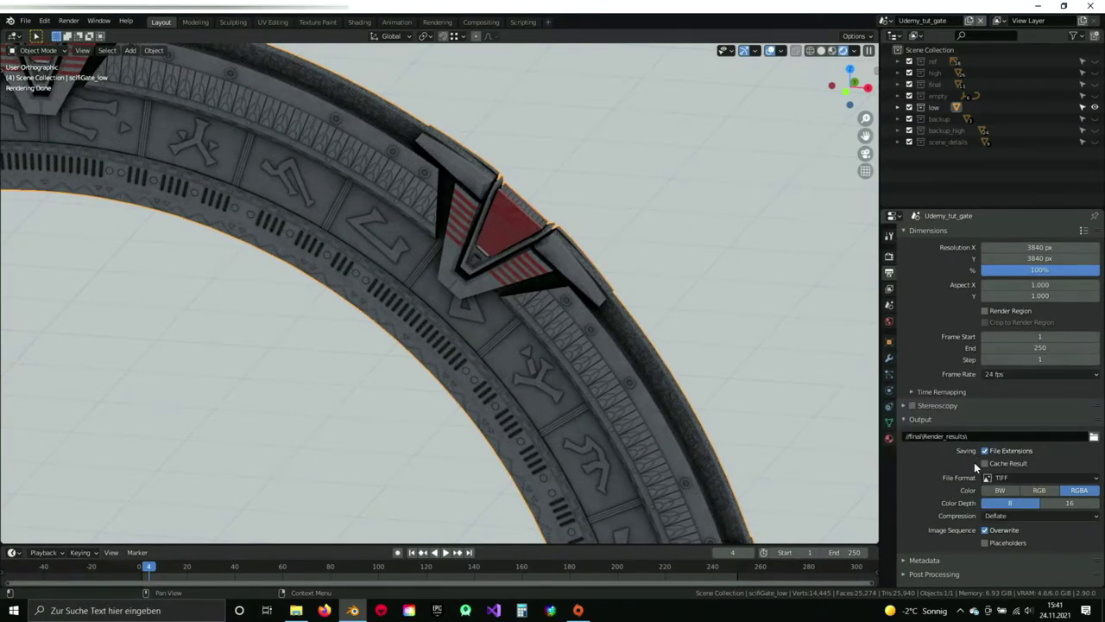
{"action": "left_click", "coordinate": [1072, 503]}
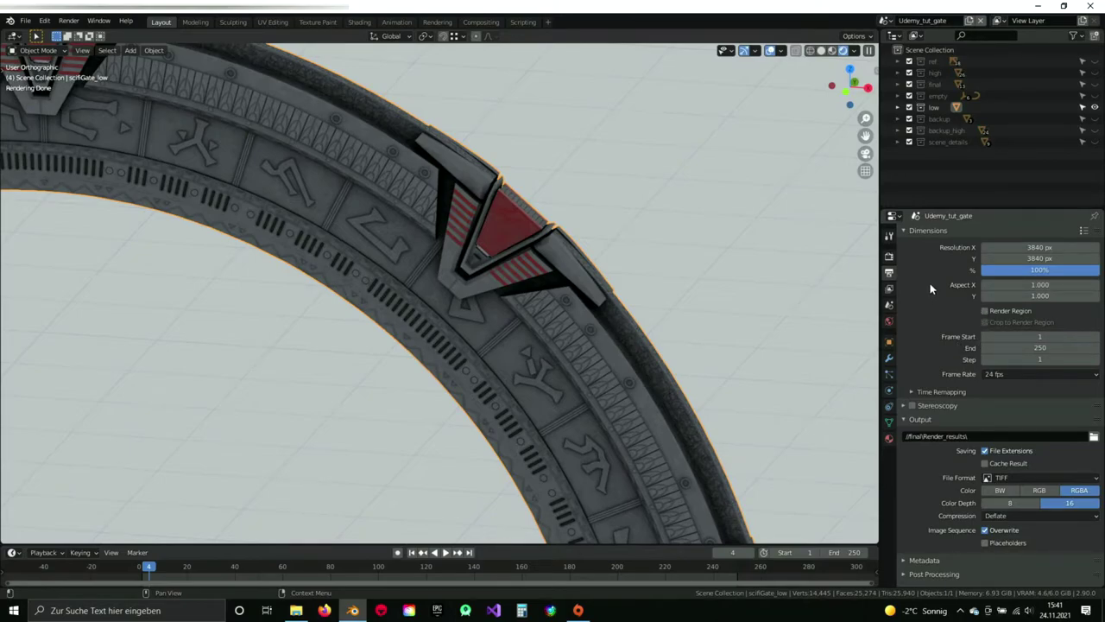
Set the Cycles render samples to 250.
{"action": "left_click", "coordinate": [889, 256]}
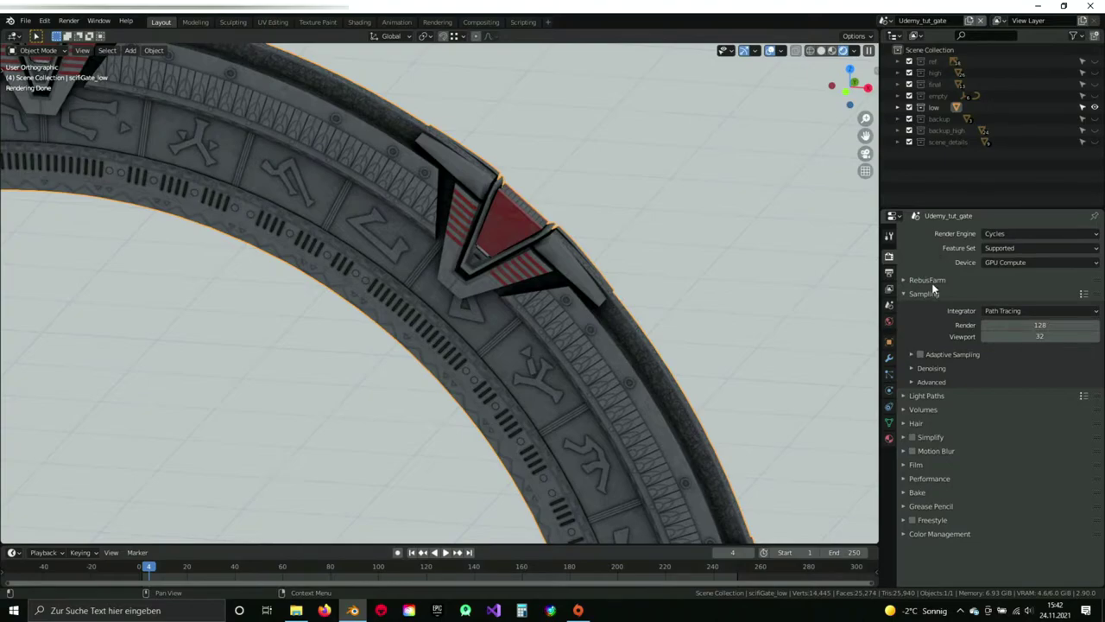
{"action": "left_click", "coordinate": [1035, 325]}
{"action": "type", "text": "250"}
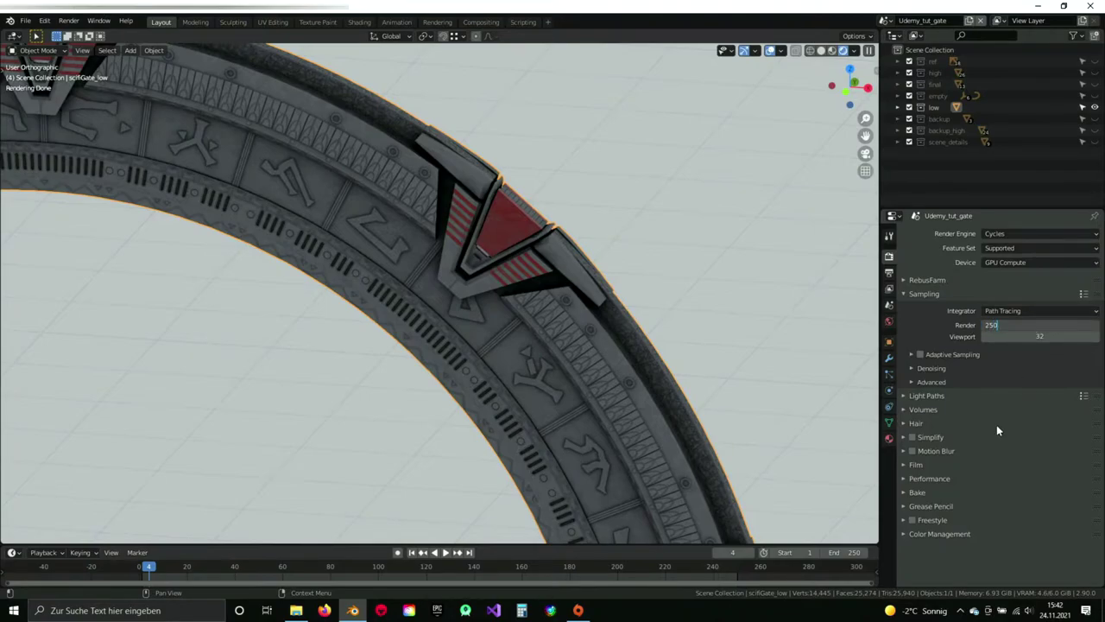
{"action": "key", "text": "Return"}
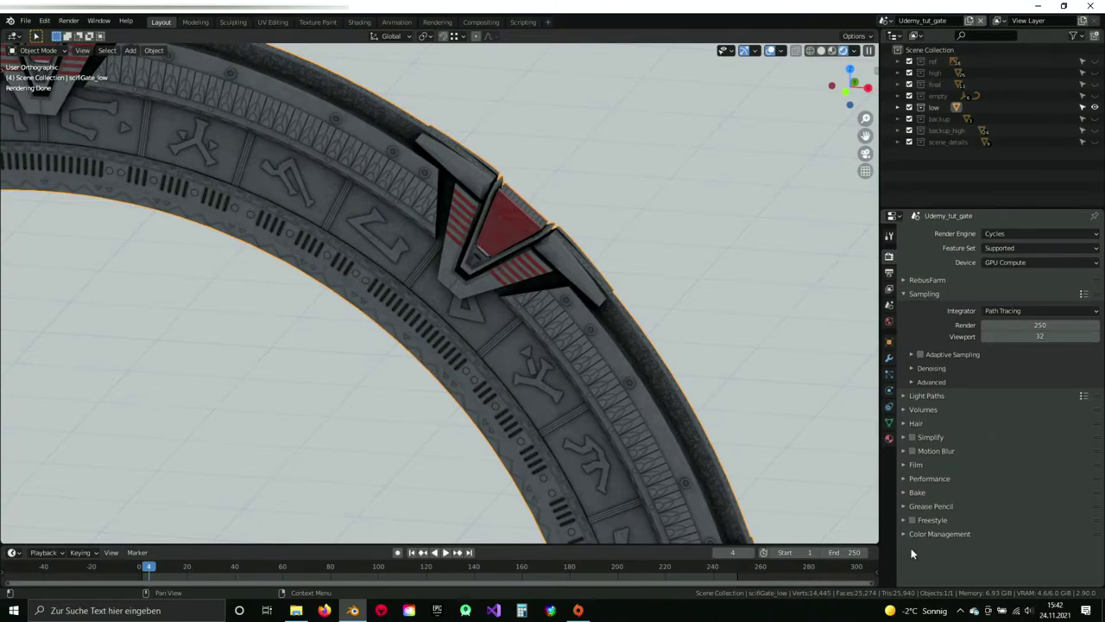
Set the render tile size in the performance settings to 1024 px in both X and Y.
{"action": "left_click", "coordinate": [909, 479]}
{"action": "scroll", "coordinate": [944, 436], "scroll_direction": "down", "scroll_amount": 3}
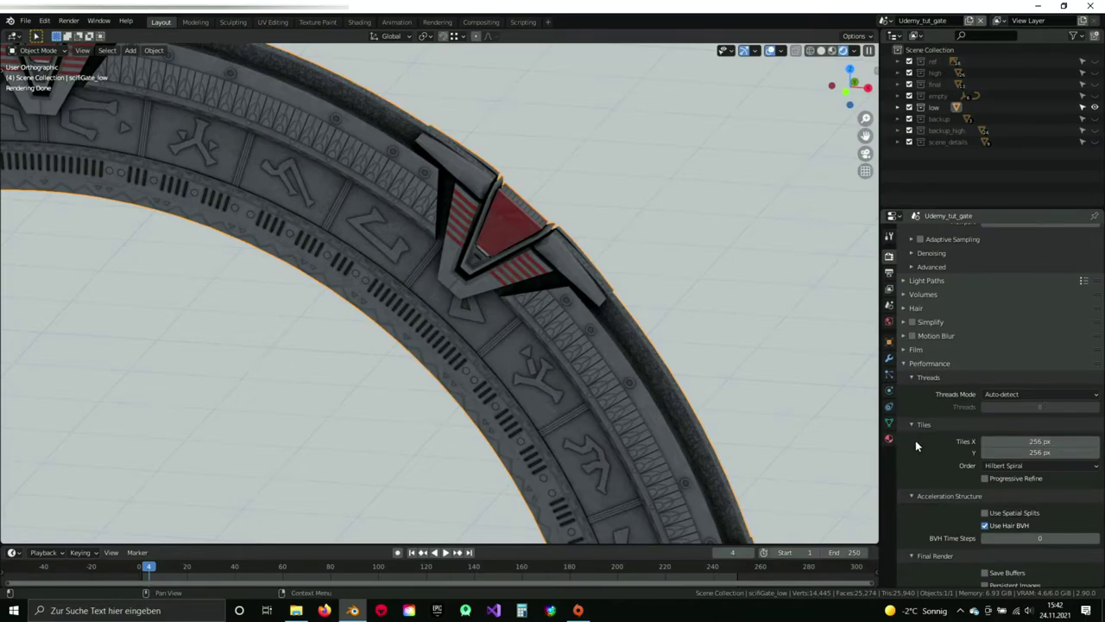
{"action": "scroll", "coordinate": [918, 440], "scroll_direction": "down", "scroll_amount": 1}
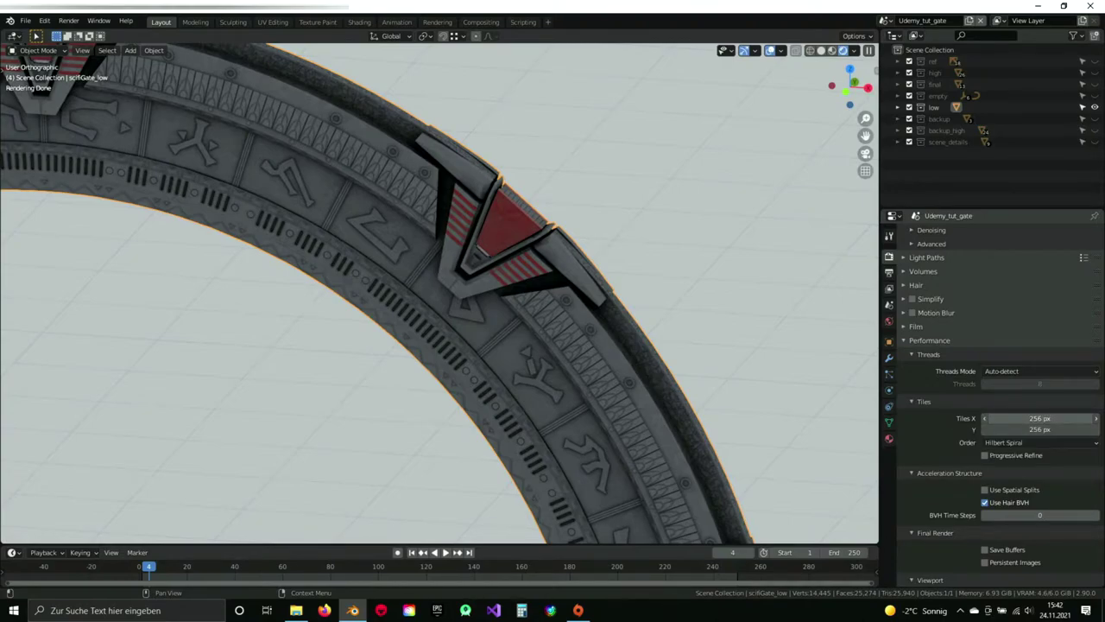
{"action": "double_click", "coordinate": [1036, 419]}
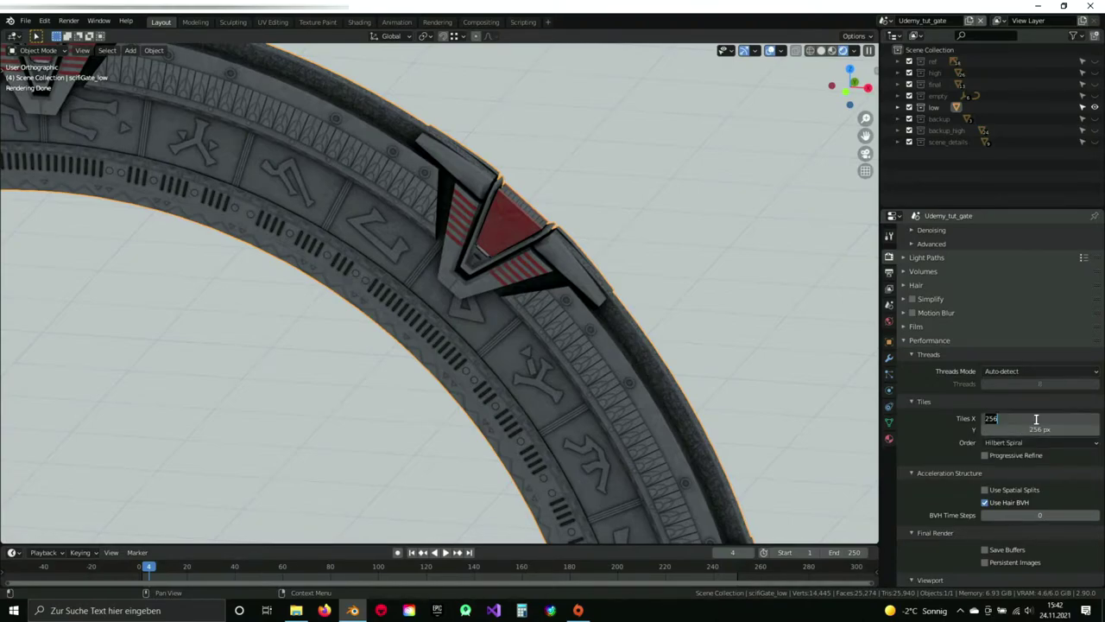
{"action": "type", "text": "1024"}
{"action": "key", "text": "Return"}
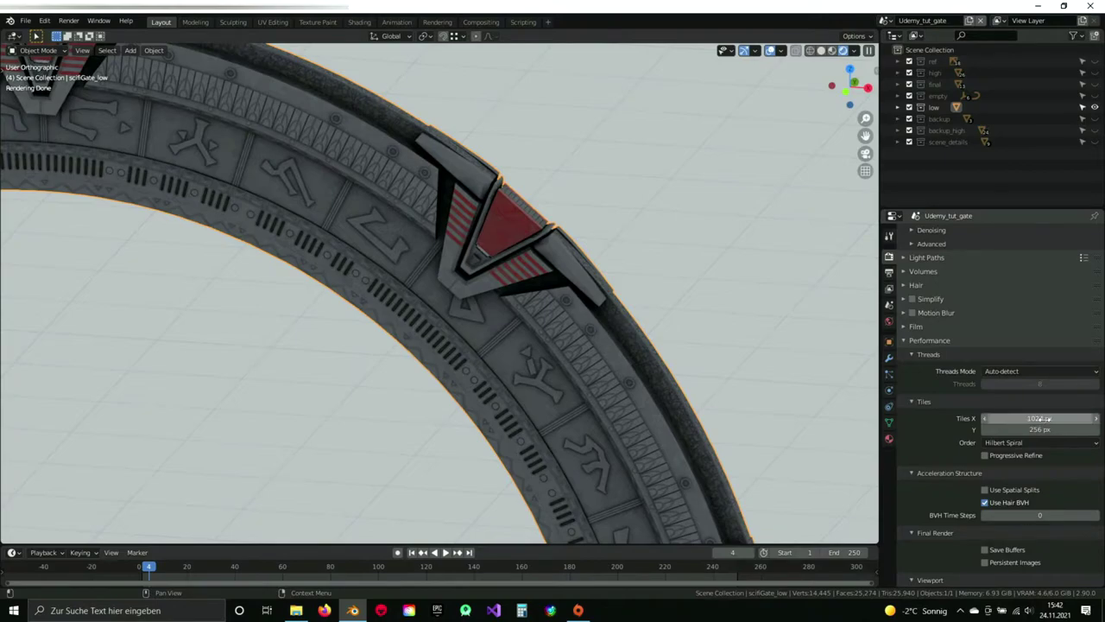
{"action": "left_click", "coordinate": [1042, 429]}
{"action": "type", "text": "1024"}
{"action": "key", "text": "Return"}
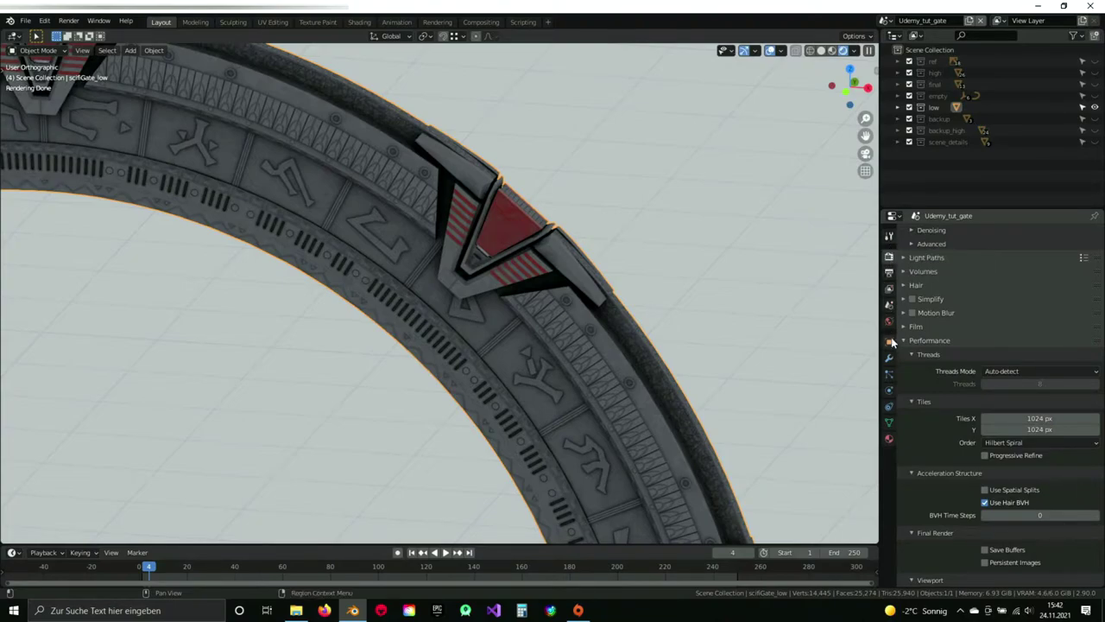
Bring the whole gate into view, open its modifier settings, and save the file.
{"action": "scroll", "coordinate": [518, 333], "scroll_direction": "down", "scroll_amount": 6}
{"action": "scroll", "coordinate": [510, 363], "scroll_direction": "up", "scroll_amount": 3}
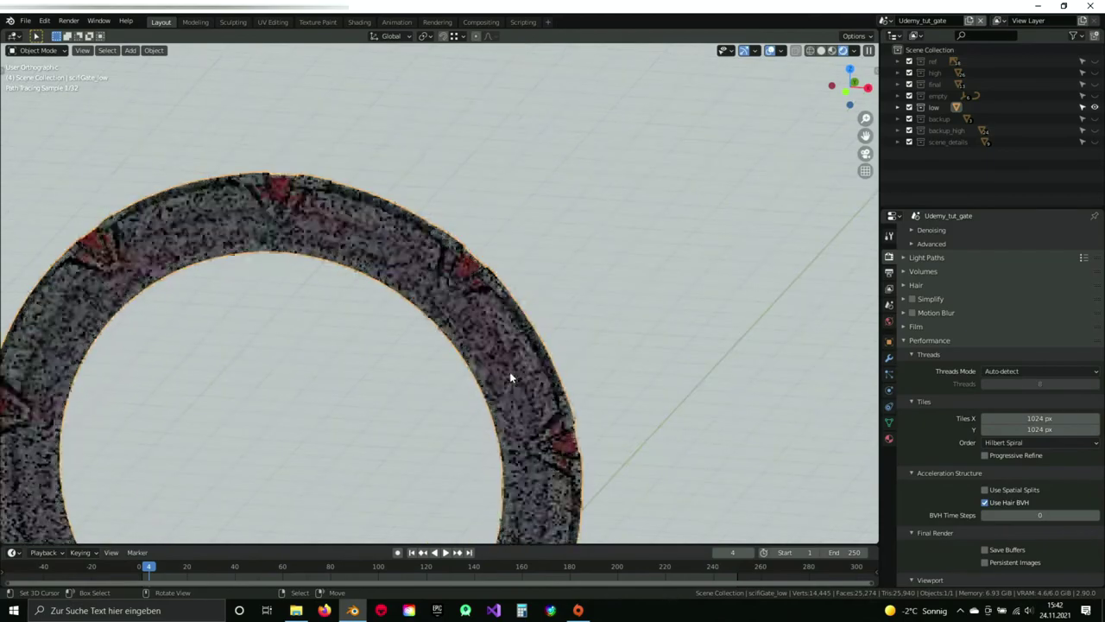
{"action": "scroll", "coordinate": [544, 259], "scroll_direction": "down", "scroll_amount": 4}
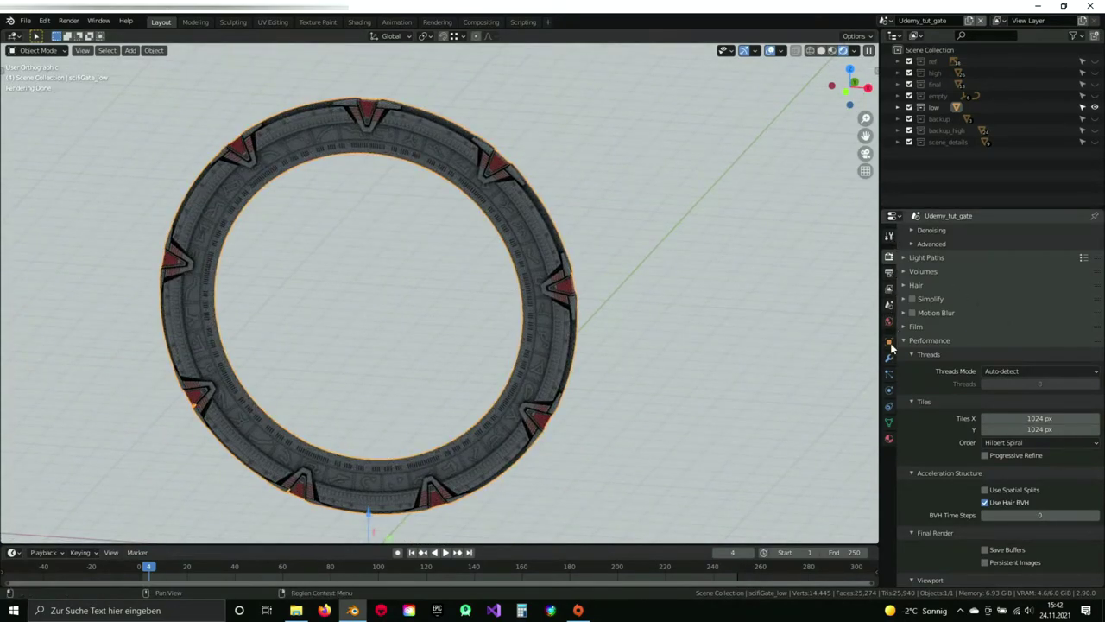
{"action": "left_click", "coordinate": [889, 357]}
{"action": "key", "text": "ctrl+s"}
{"action": "middle_click_drag", "start_coordinate": [575, 234], "coordinate": [610, 264]}
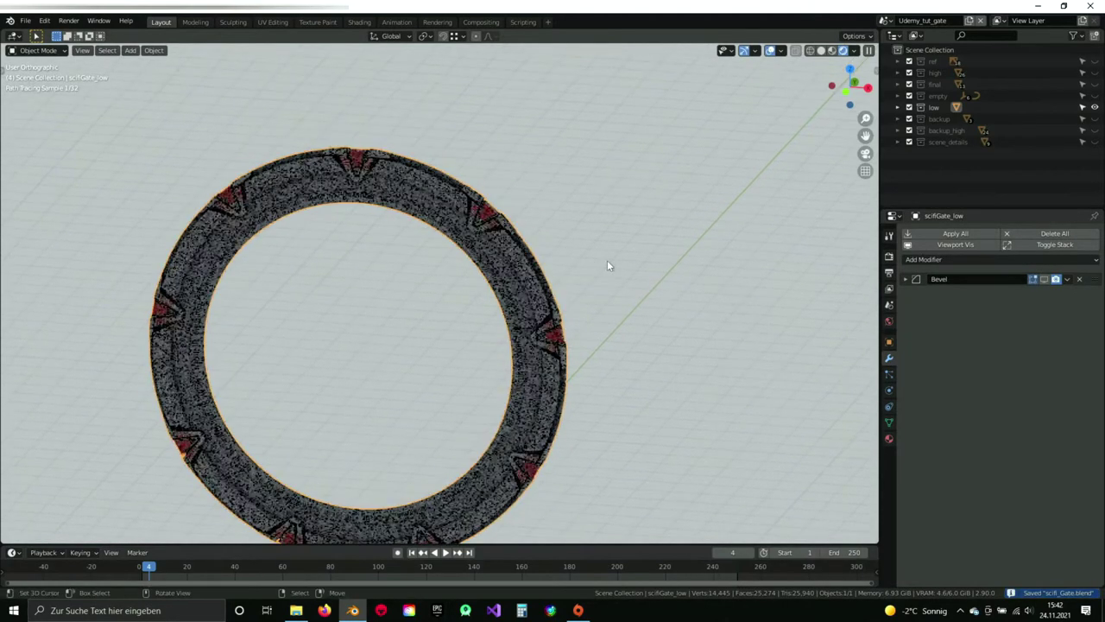
Make the scene_details collection visible, switch the viewport to solid shading, and save the file.
{"action": "left_click", "coordinate": [833, 51]}
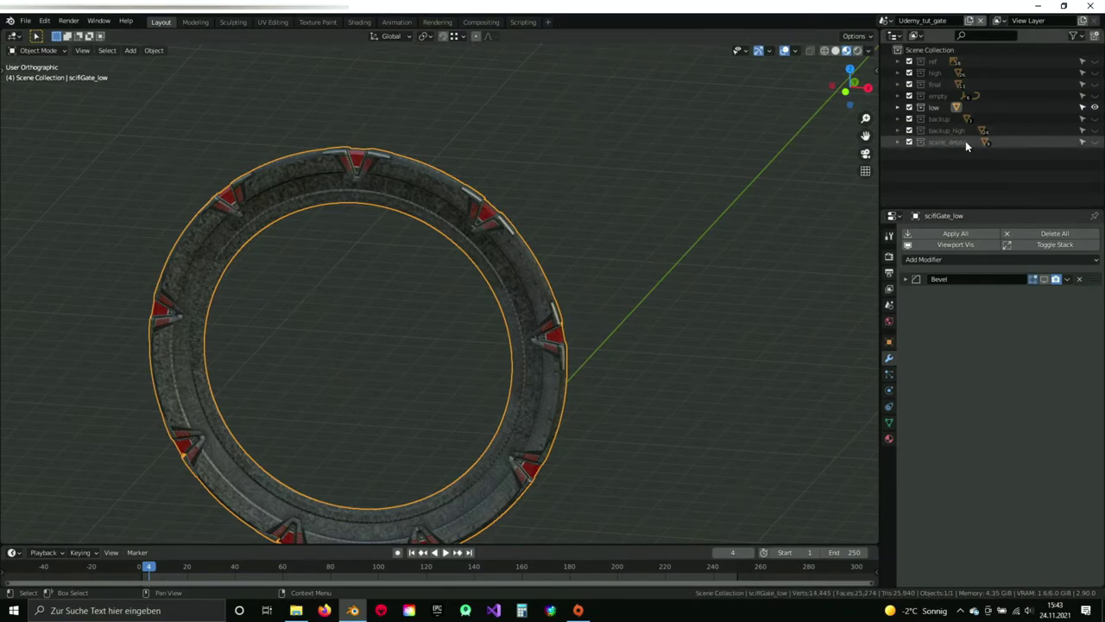
{"action": "left_click", "coordinate": [1095, 142]}
{"action": "scroll", "coordinate": [592, 224], "scroll_direction": "down", "scroll_amount": 4}
{"action": "scroll", "coordinate": [558, 225], "scroll_direction": "up", "scroll_amount": 3}
{"action": "left_click", "coordinate": [835, 50]}
{"action": "scroll", "coordinate": [544, 216], "scroll_direction": "down", "scroll_amount": 5}
{"action": "middle_click_drag", "start_coordinate": [334, 326], "coordinate": [371, 304]}
{"action": "middle_click_drag", "start_coordinate": [468, 266], "coordinate": [604, 259], "text": "shift"}
{"action": "key", "text": "ctrl+s"}
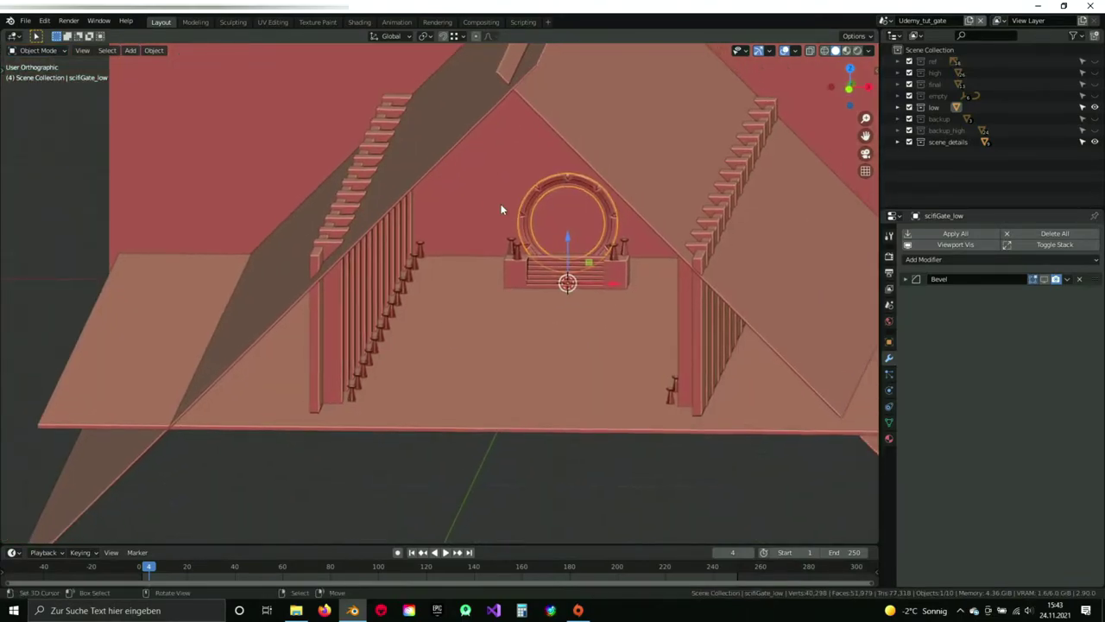
Examine the hall's back wall, floor, sloped roof, pillars and torch stands up close.
{"action": "left_click", "coordinate": [382, 177]}
{"action": "middle_click_drag", "start_coordinate": [382, 177], "coordinate": [478, 160]}
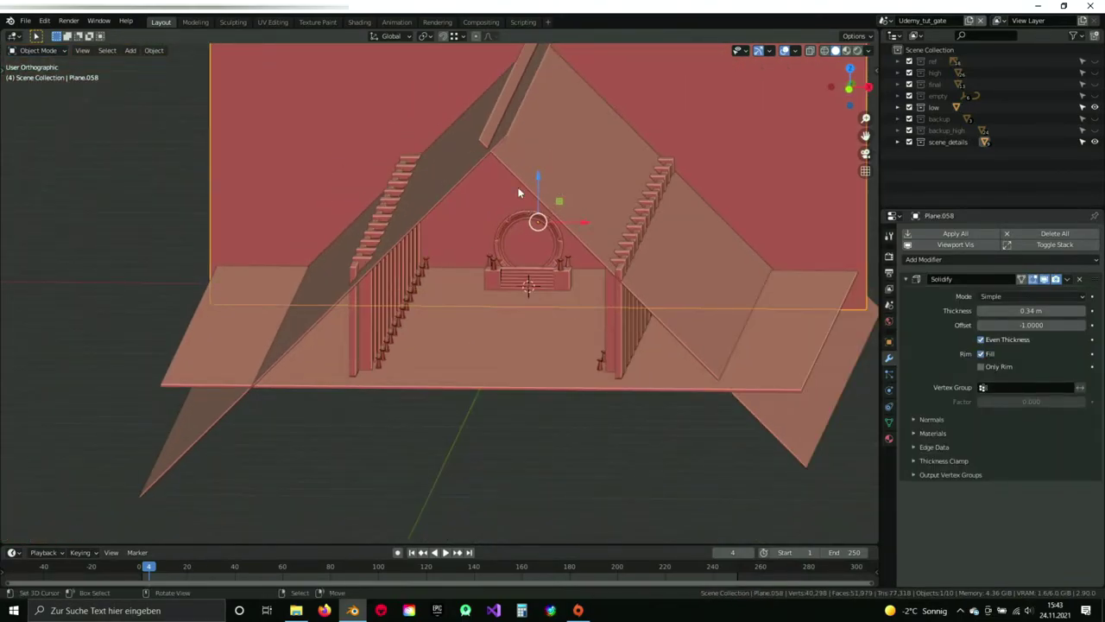
{"action": "scroll", "coordinate": [518, 192], "scroll_direction": "up", "scroll_amount": 3}
{"action": "left_click", "coordinate": [442, 347]}
{"action": "left_click", "coordinate": [249, 301]}
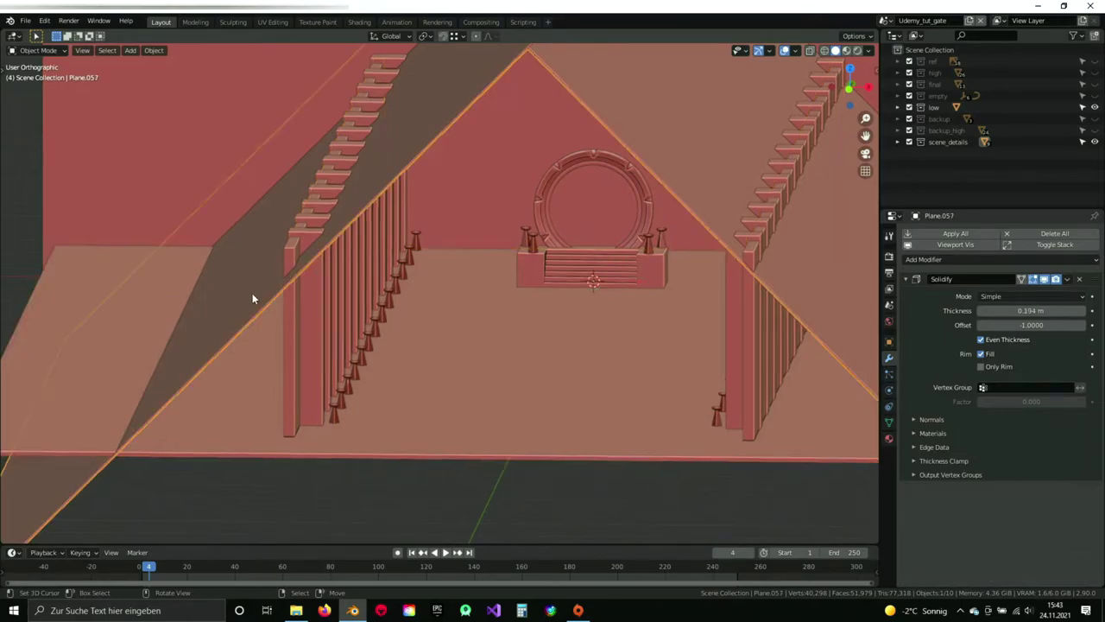
{"action": "middle_click_drag", "start_coordinate": [688, 161], "coordinate": [409, 267]}
{"action": "middle_click_drag", "start_coordinate": [3, 288], "coordinate": [258, 307], "text": "shift"}
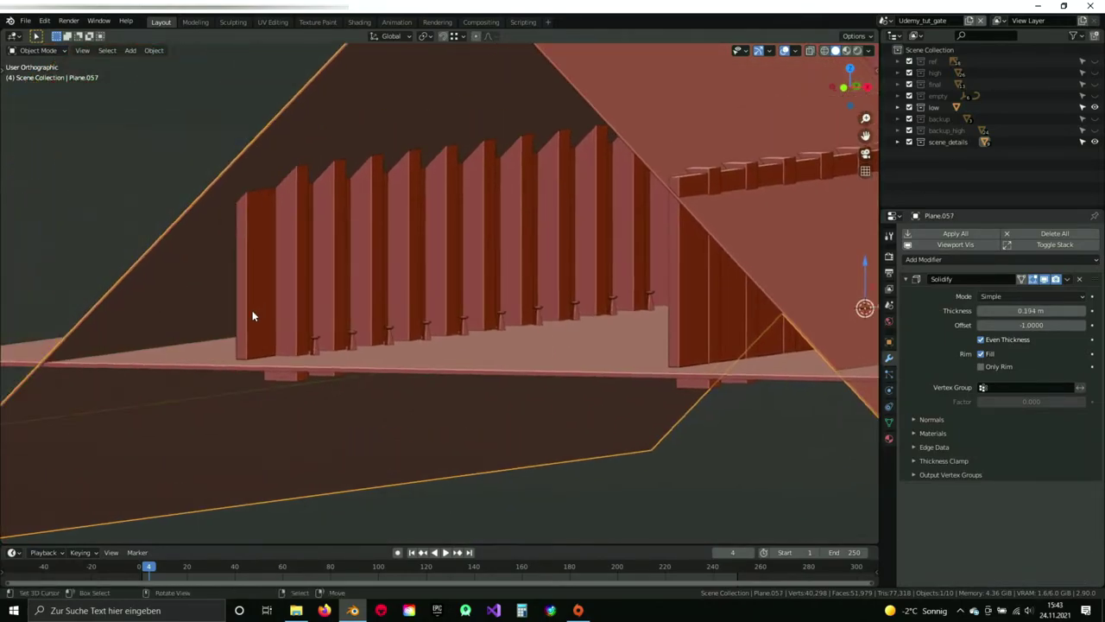
{"action": "scroll", "coordinate": [396, 268], "scroll_direction": "up", "scroll_amount": 6}
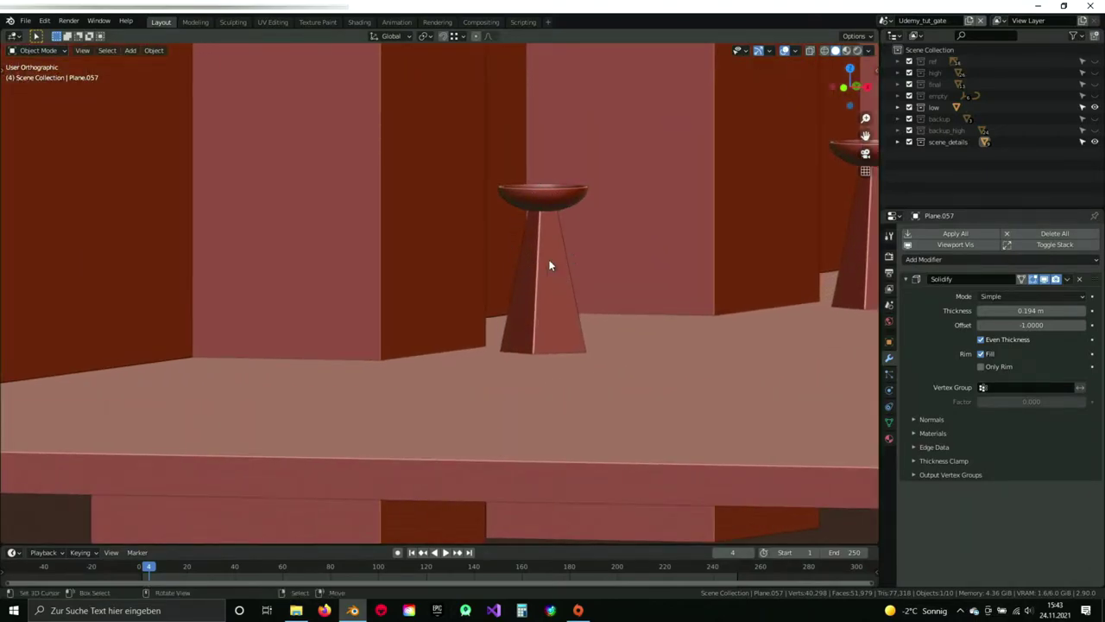
{"action": "scroll", "coordinate": [569, 227], "scroll_direction": "down", "scroll_amount": 7}
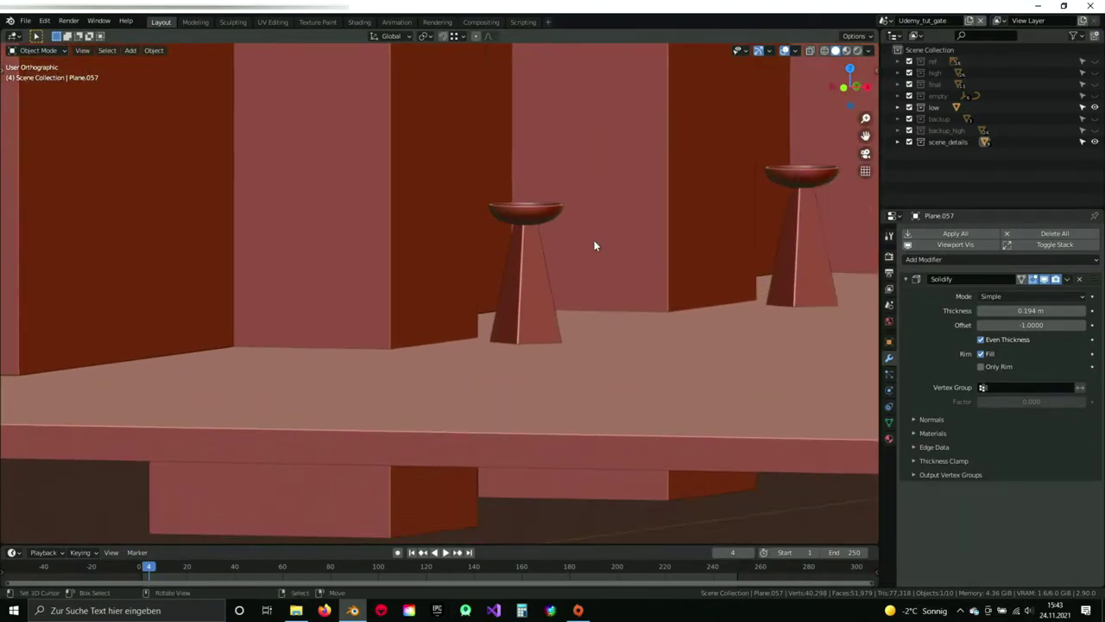
Examine the stair platform, its torch stands and how the gate sits in the steps.
{"action": "middle_click_drag", "start_coordinate": [493, 267], "coordinate": [452, 317]}
{"action": "middle_click_drag", "start_coordinate": [728, 232], "coordinate": [471, 296], "text": "shift"}
{"action": "scroll", "coordinate": [471, 297], "scroll_direction": "up", "scroll_amount": 4}
{"action": "left_click", "coordinate": [478, 262]}
{"action": "middle_click_drag", "start_coordinate": [578, 279], "coordinate": [364, 328], "text": "shift"}
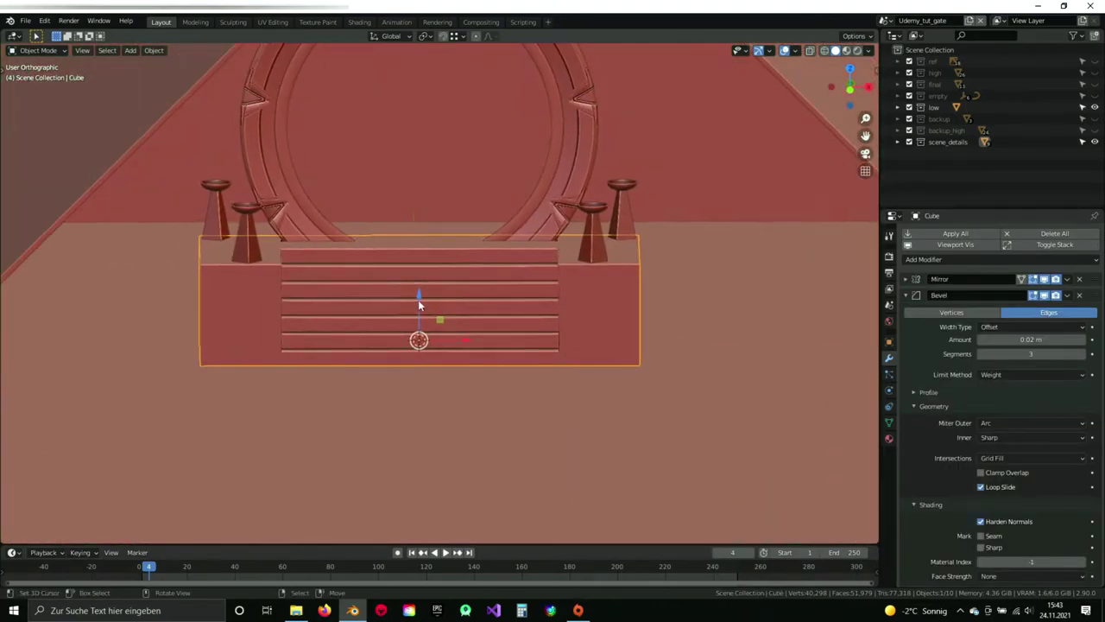
{"action": "scroll", "coordinate": [675, 184], "scroll_direction": "up", "scroll_amount": 2}
{"action": "middle_click_drag", "start_coordinate": [325, 216], "coordinate": [506, 303]}
{"action": "left_click", "coordinate": [728, 303]}
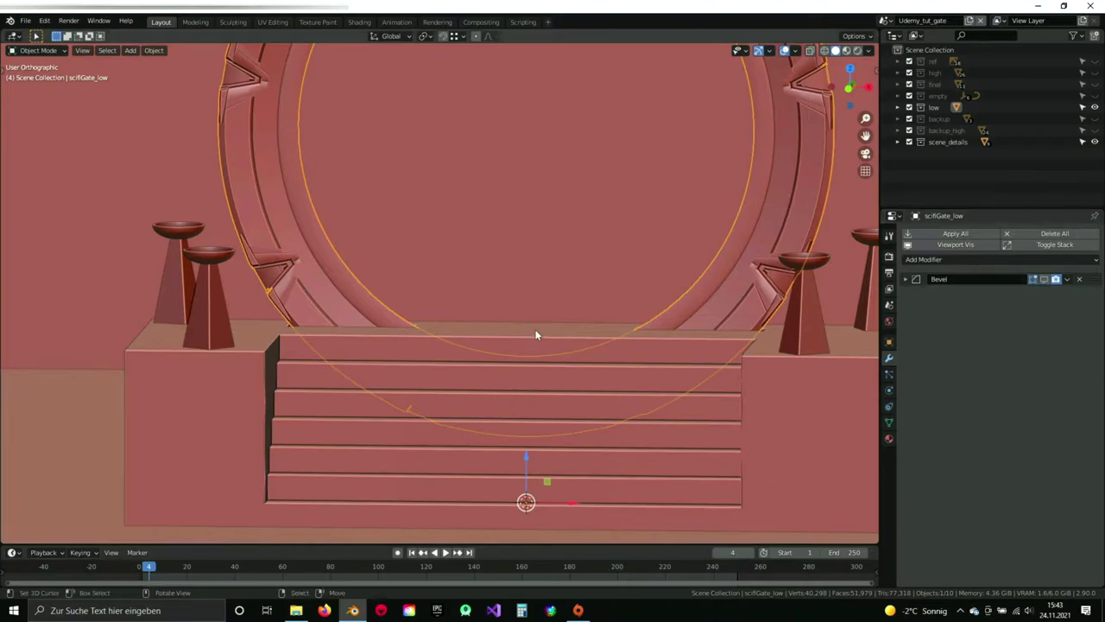
Deselect everything and save the file.
{"action": "scroll", "coordinate": [587, 317], "scroll_direction": "down", "scroll_amount": 2}
{"action": "key", "text": "alt+a"}
{"action": "middle_click_drag", "start_coordinate": [587, 317], "coordinate": [486, 303], "text": "shift"}
{"action": "key", "text": "ctrl+s"}
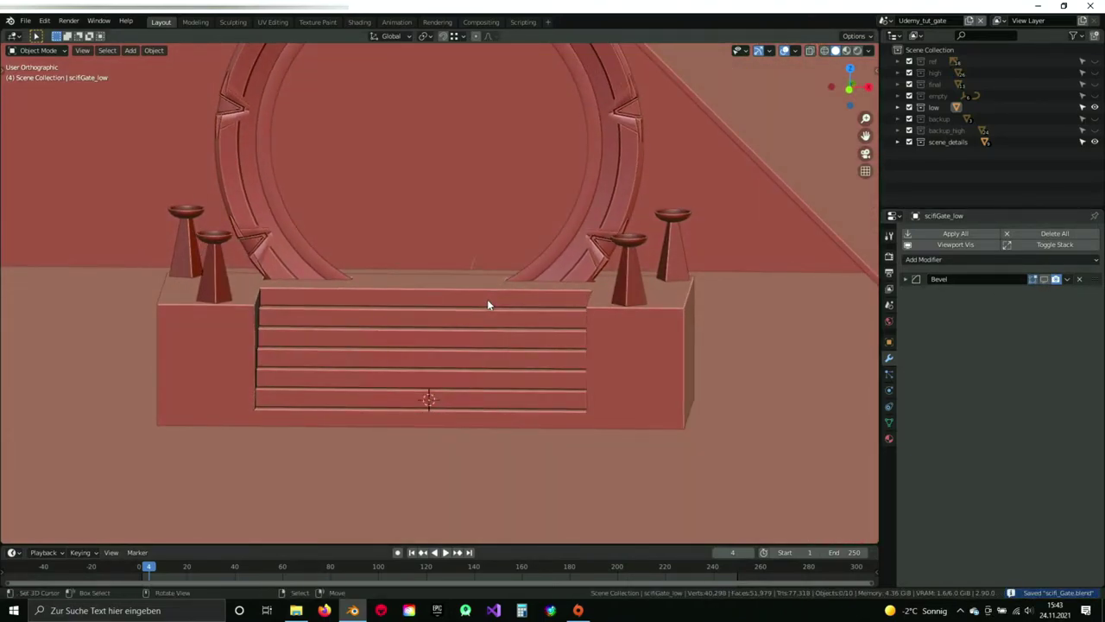
Select the gate, enable its Bevel modifier's display in the viewport, and save the file.
{"action": "scroll", "coordinate": [493, 334], "scroll_direction": "down", "scroll_amount": 5}
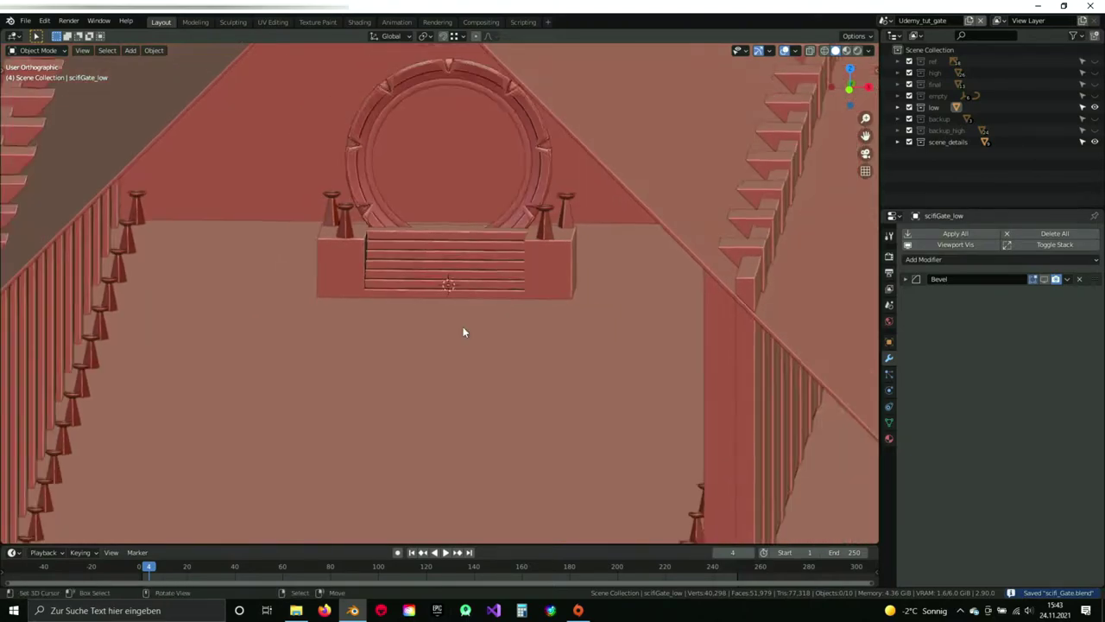
{"action": "scroll", "coordinate": [447, 334], "scroll_direction": "up", "scroll_amount": 3}
{"action": "middle_click_drag", "start_coordinate": [475, 339], "coordinate": [595, 489], "text": "shift"}
{"action": "scroll", "coordinate": [431, 340], "scroll_direction": "up", "scroll_amount": 5}
{"action": "scroll", "coordinate": [447, 383], "scroll_direction": "down", "scroll_amount": 3}
{"action": "scroll", "coordinate": [554, 373], "scroll_direction": "down", "scroll_amount": 2}
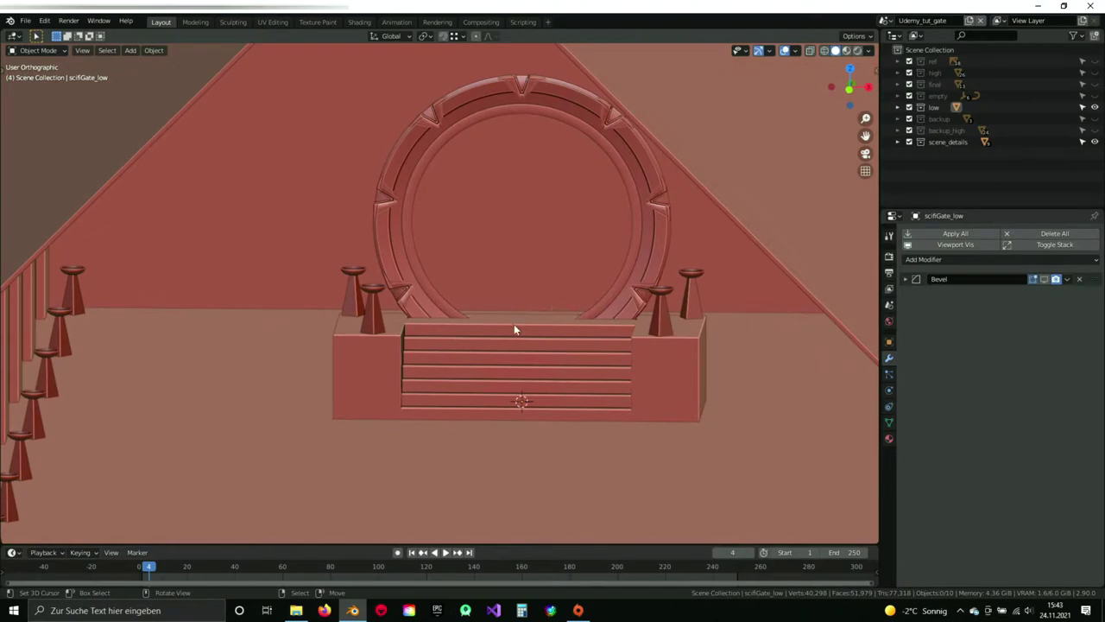
{"action": "scroll", "coordinate": [625, 321], "scroll_direction": "up", "scroll_amount": 3}
{"action": "left_click", "coordinate": [626, 322]}
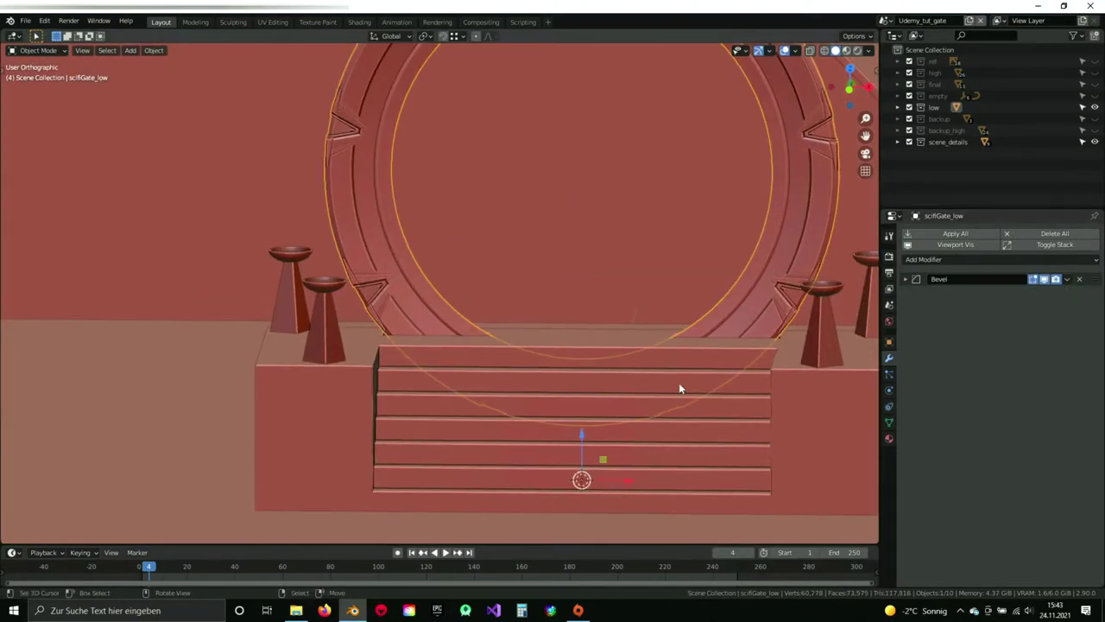
{"action": "scroll", "coordinate": [580, 319], "scroll_direction": "down", "scroll_amount": 4}
{"action": "key", "text": "ctrl+s"}
Examine the hall and the gate platform from several angles, and save the file.
{"action": "middle_click_drag", "start_coordinate": [578, 311], "coordinate": [507, 321]}
{"action": "middle_click_drag", "start_coordinate": [390, 401], "coordinate": [442, 327]}
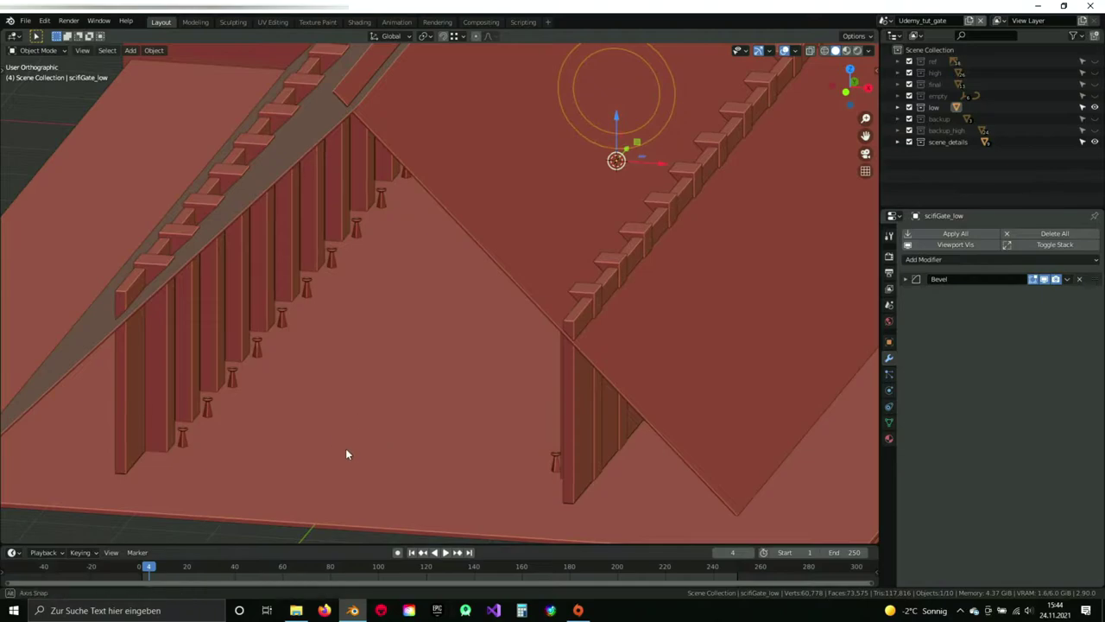
{"action": "middle_click_drag", "start_coordinate": [345, 452], "coordinate": [361, 439]}
{"action": "middle_click_drag", "start_coordinate": [366, 379], "coordinate": [380, 372]}
{"action": "scroll", "coordinate": [380, 373], "scroll_direction": "up", "scroll_amount": 5}
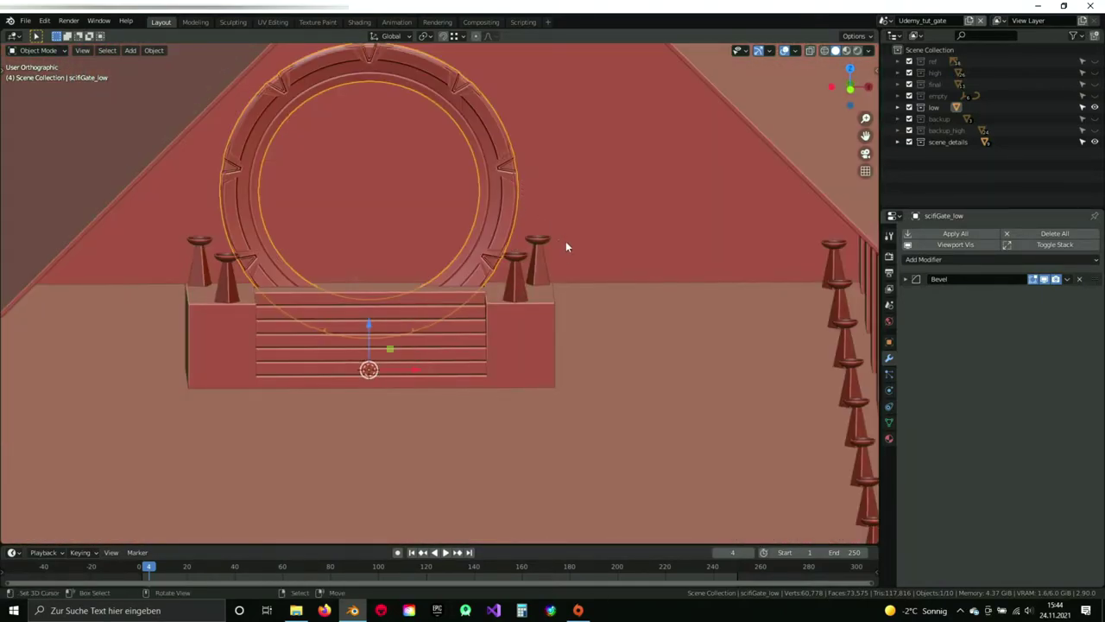
{"action": "middle_click_drag", "start_coordinate": [508, 294], "coordinate": [498, 240]}
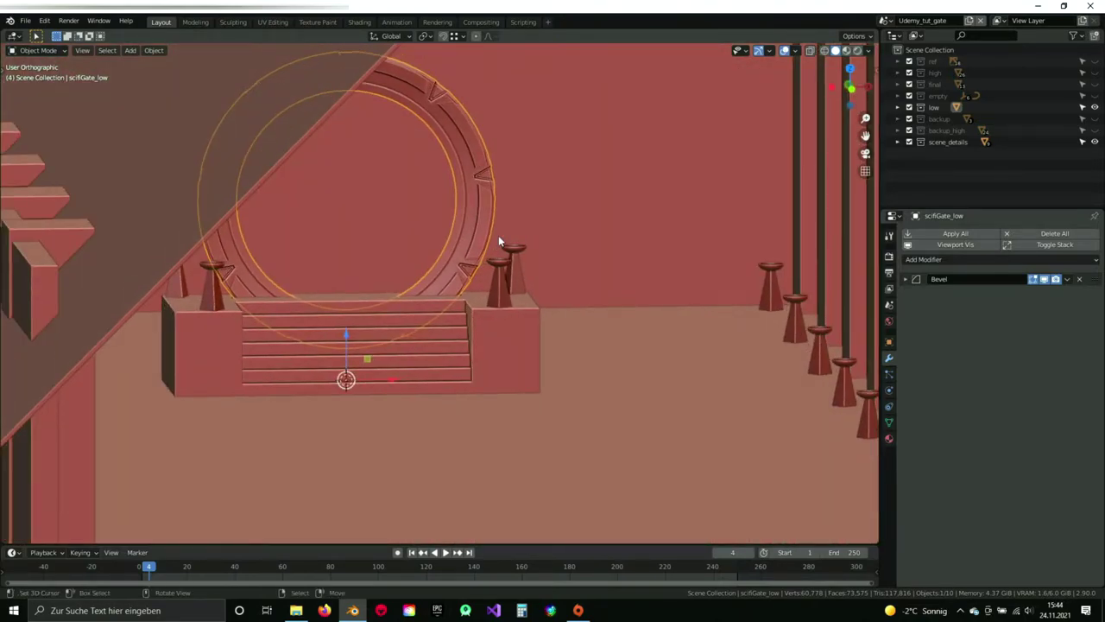
{"action": "middle_click_drag", "start_coordinate": [551, 378], "coordinate": [538, 311], "text": "shift"}
{"action": "key", "text": "ctrl+s"}
Examine the hall's overall layout, roof slopes and side pillar rows from outside and inside.
{"action": "middle_click_drag", "start_coordinate": [470, 333], "coordinate": [603, 362]}
{"action": "scroll", "coordinate": [471, 305], "scroll_direction": "up", "scroll_amount": 1}
{"action": "middle_click_drag", "start_coordinate": [472, 306], "coordinate": [395, 345]}
{"action": "scroll", "coordinate": [470, 305], "scroll_direction": "up", "scroll_amount": 2}
{"action": "scroll", "coordinate": [425, 350], "scroll_direction": "down", "scroll_amount": 5}
{"action": "scroll", "coordinate": [395, 346], "scroll_direction": "up", "scroll_amount": 4}
{"action": "middle_click_drag", "start_coordinate": [361, 414], "coordinate": [329, 270]}
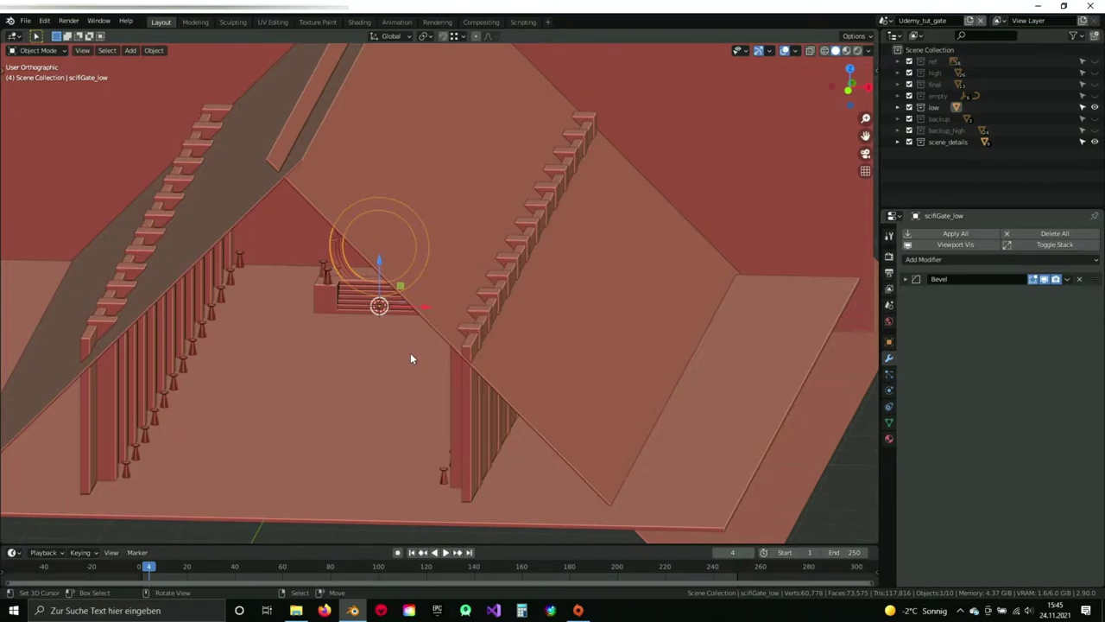
{"action": "middle_click_drag", "start_coordinate": [400, 326], "coordinate": [439, 324]}
{"action": "scroll", "coordinate": [439, 324], "scroll_direction": "up", "scroll_amount": 4}
{"action": "middle_click_drag", "start_coordinate": [542, 271], "coordinate": [586, 289]}
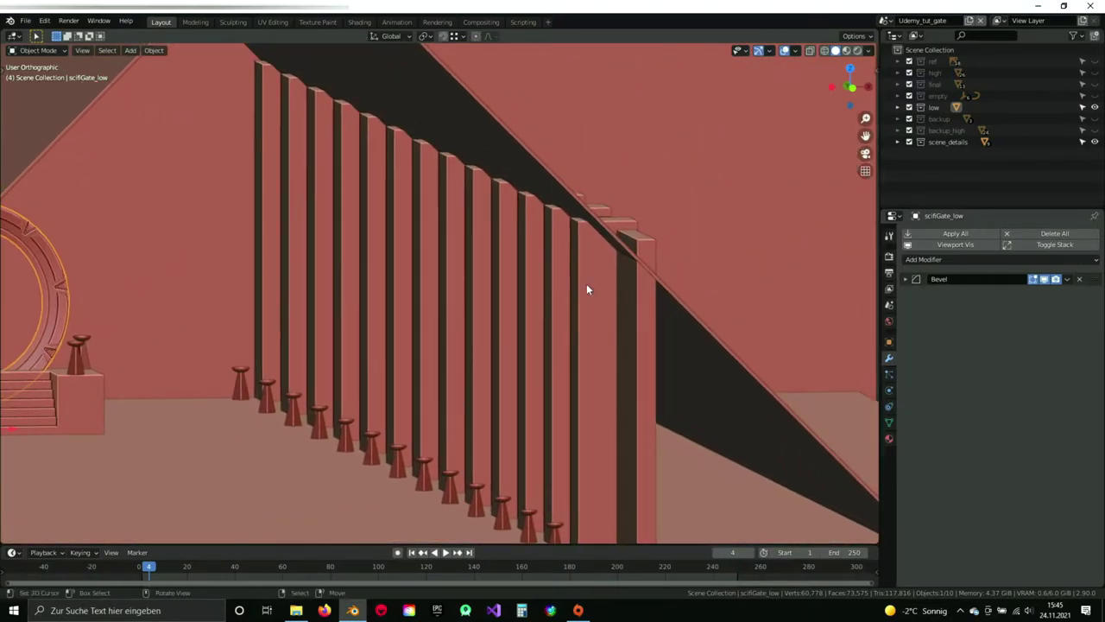
Raise the top vertices of the arrayed wall pillars slightly in Edit Mode.
{"action": "left_click", "coordinate": [529, 246]}
{"action": "key", "text": "Tab"}
{"action": "middle_click_drag", "start_coordinate": [279, 175], "coordinate": [532, 235]}
{"action": "key", "text": "alt+z"}
{"action": "key", "text": "alt+a"}
{"action": "key", "text": "b"}
{"action": "left_click_drag", "start_coordinate": [381, 168], "coordinate": [501, 237]}
{"action": "key", "text": "alt+z"}
{"action": "scroll", "coordinate": [487, 128], "scroll_direction": "up", "scroll_amount": 4}
{"action": "left_click_drag", "start_coordinate": [484, 89], "coordinate": [483, 61]}
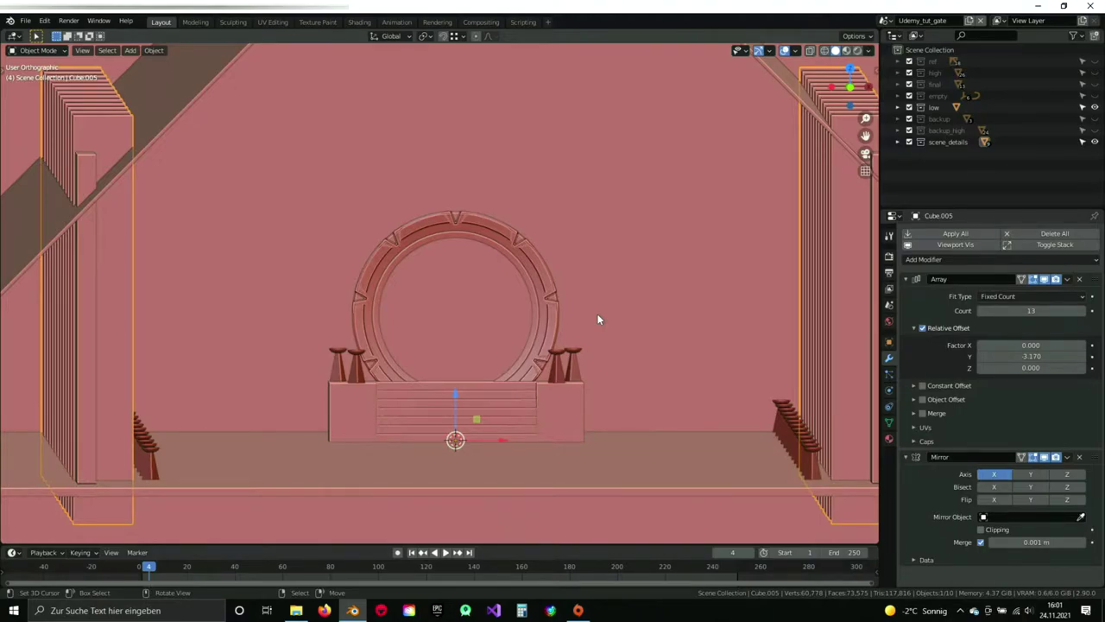
Select the bowls on the torch stands beside the gate and isolate them in local view from the top.
{"action": "middle_click_drag", "start_coordinate": [597, 319], "coordinate": [560, 319]}
{"action": "scroll", "coordinate": [530, 324], "scroll_direction": "up", "scroll_amount": 5}
{"action": "left_click", "coordinate": [540, 264]}
{"action": "middle_click_drag", "start_coordinate": [494, 302], "coordinate": [462, 309], "text": "shift"}
{"action": "scroll", "coordinate": [318, 367], "scroll_direction": "up", "scroll_amount": 5}
{"action": "left_click", "coordinate": [285, 345], "text": "shift"}
{"action": "scroll", "coordinate": [429, 318], "scroll_direction": "down", "scroll_amount": 5}
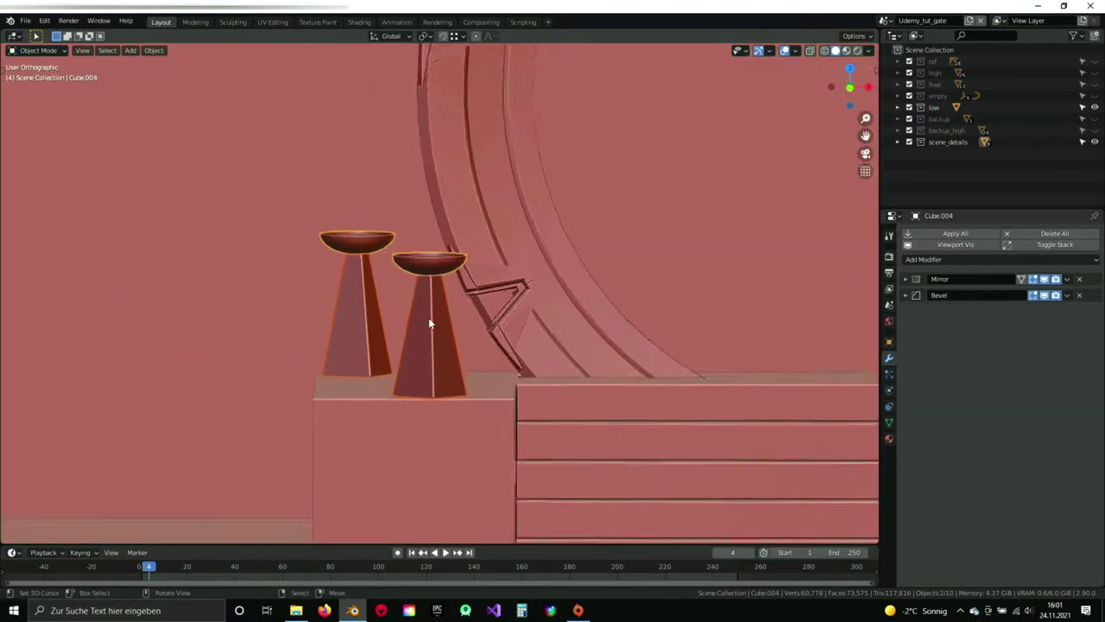
{"action": "scroll", "coordinate": [432, 319], "scroll_direction": "up", "scroll_amount": 5}
{"action": "left_click", "coordinate": [433, 259]}
{"action": "left_click", "coordinate": [438, 261]}
{"action": "scroll", "coordinate": [485, 296], "scroll_direction": "down", "scroll_amount": 3}
{"action": "key", "text": "KP_7"}
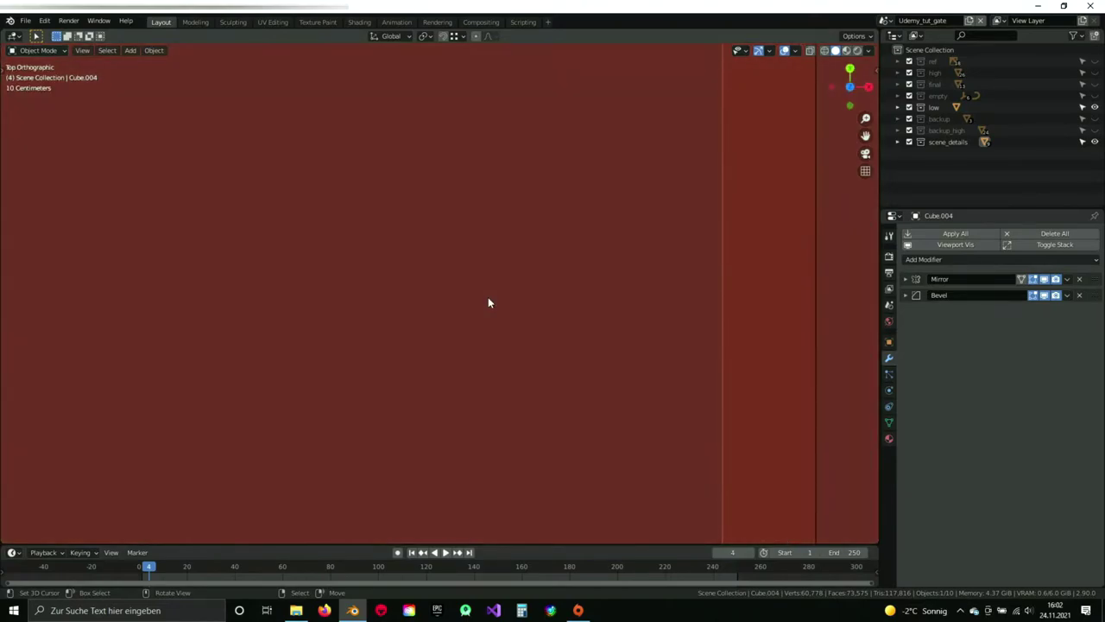
{"action": "key", "text": "KP_Divide"}
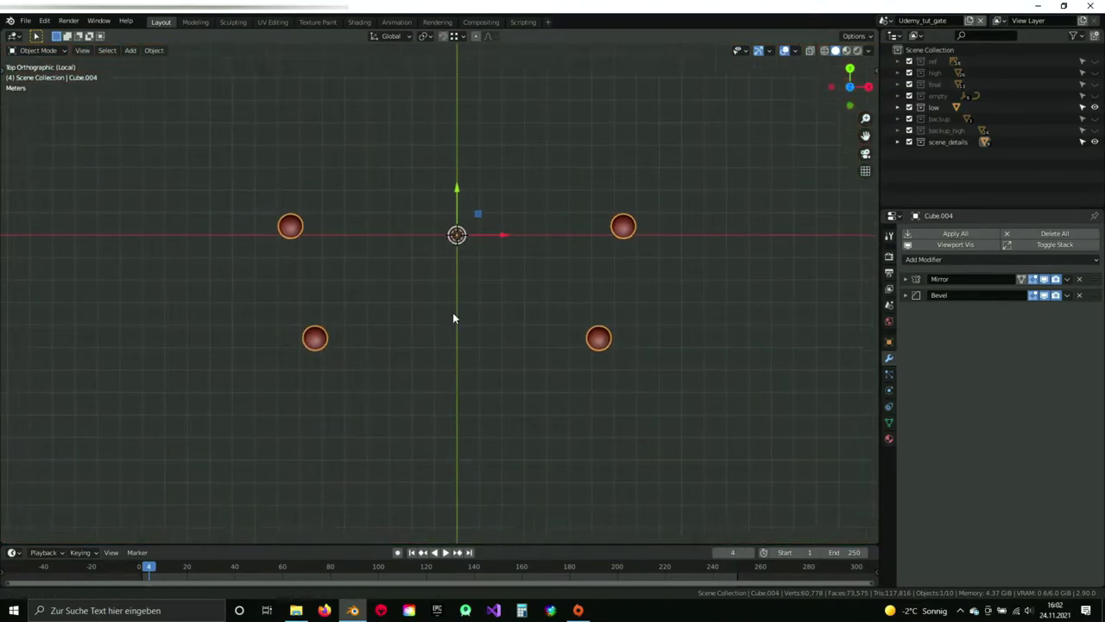
Add a UV sphere at the world origin in front view and scale it to about half its size.
{"action": "scroll", "coordinate": [444, 320], "scroll_direction": "up", "scroll_amount": 2}
{"action": "middle_click_drag", "start_coordinate": [629, 210], "coordinate": [508, 329], "text": "shift"}
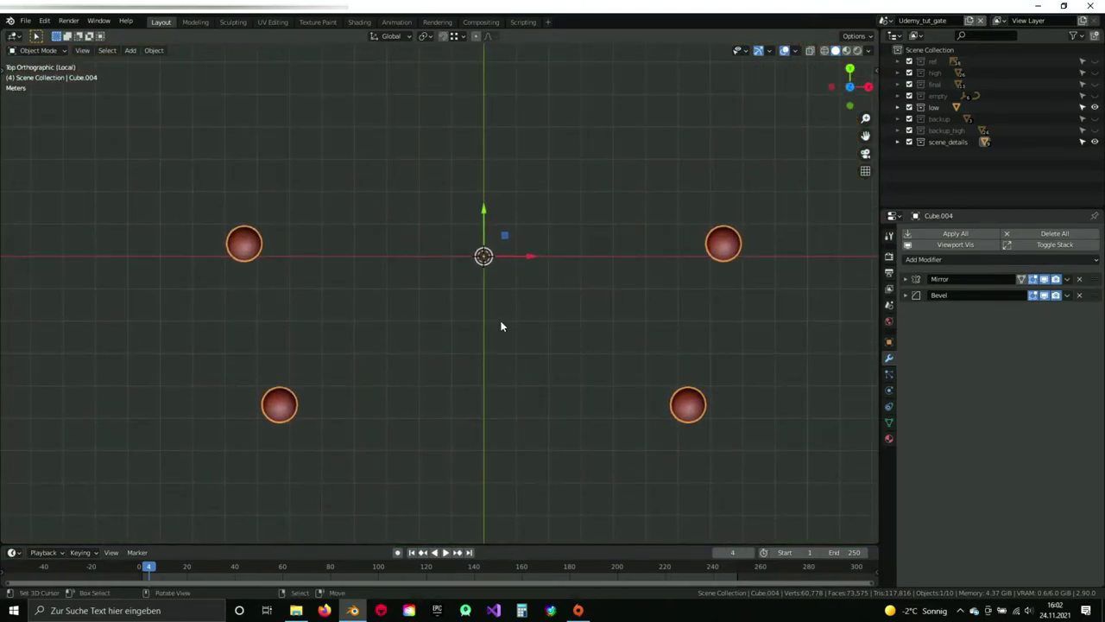
{"action": "key", "text": "KP_1"}
{"action": "key", "text": "shift+a"}
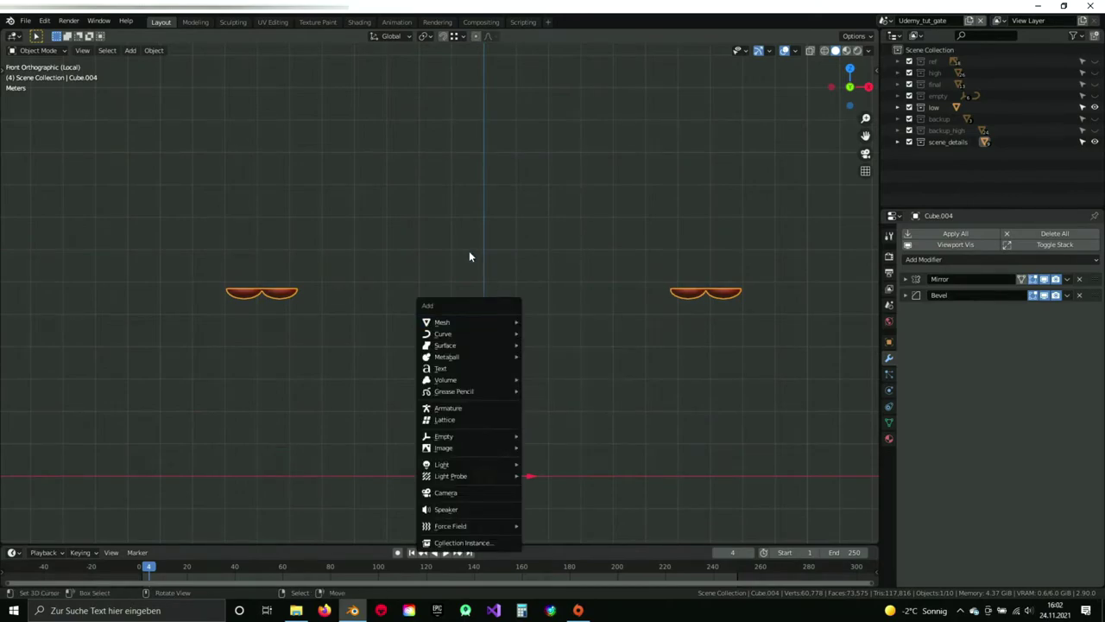
{"action": "key", "text": "Escape"}
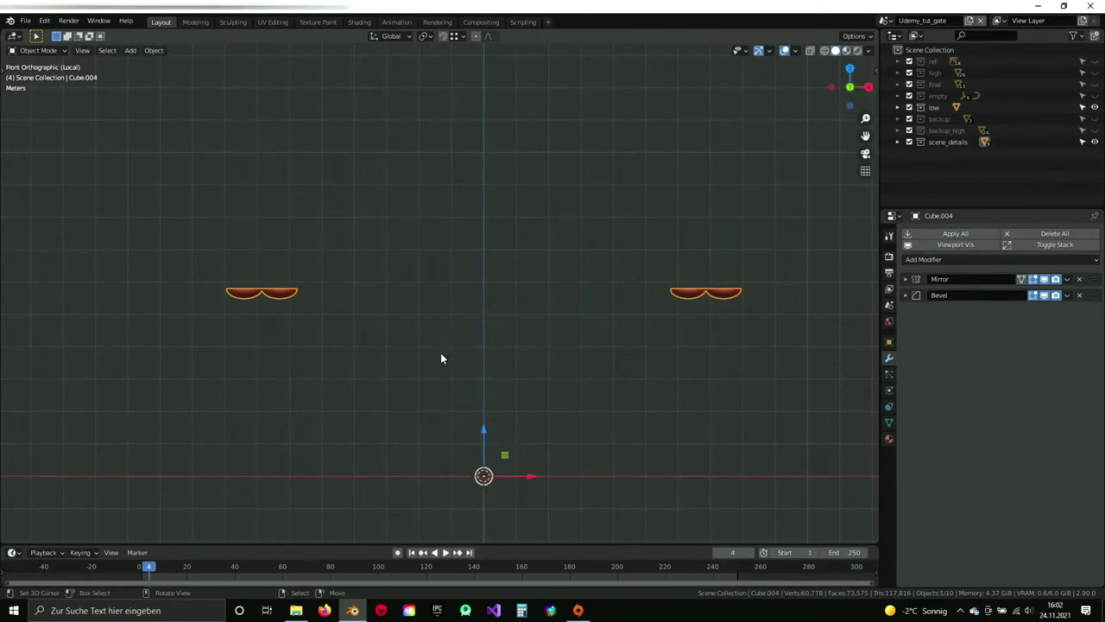
{"action": "middle_click_drag", "start_coordinate": [281, 343], "coordinate": [365, 266], "text": "shift"}
{"action": "key", "text": "shift+a"}
{"action": "mouse_move", "coordinate": [518, 284]}
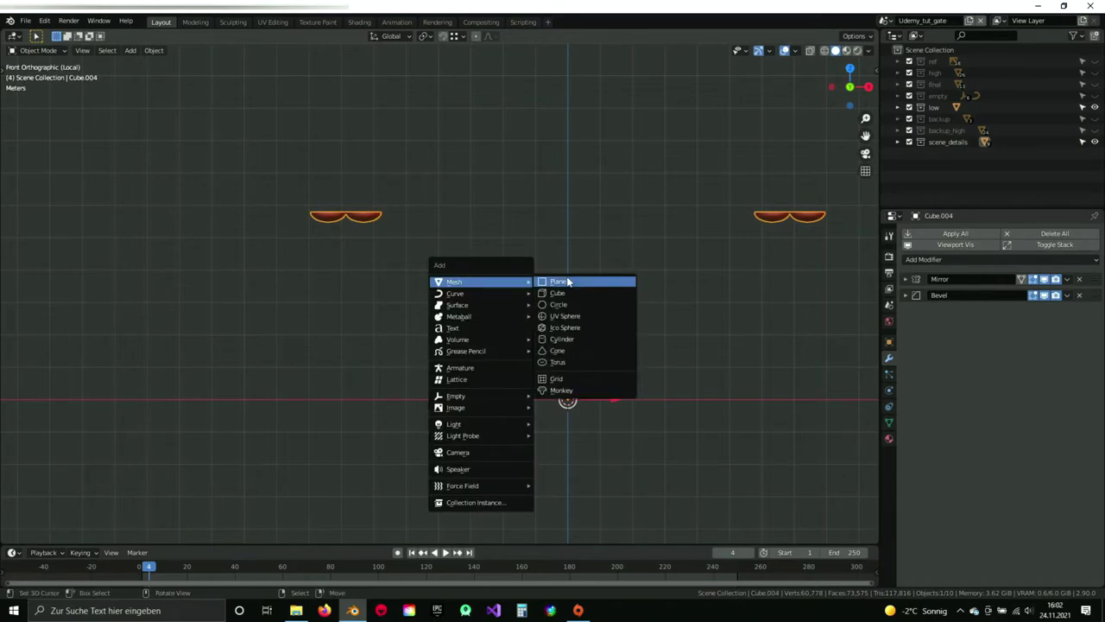
{"action": "left_click", "coordinate": [565, 316]}
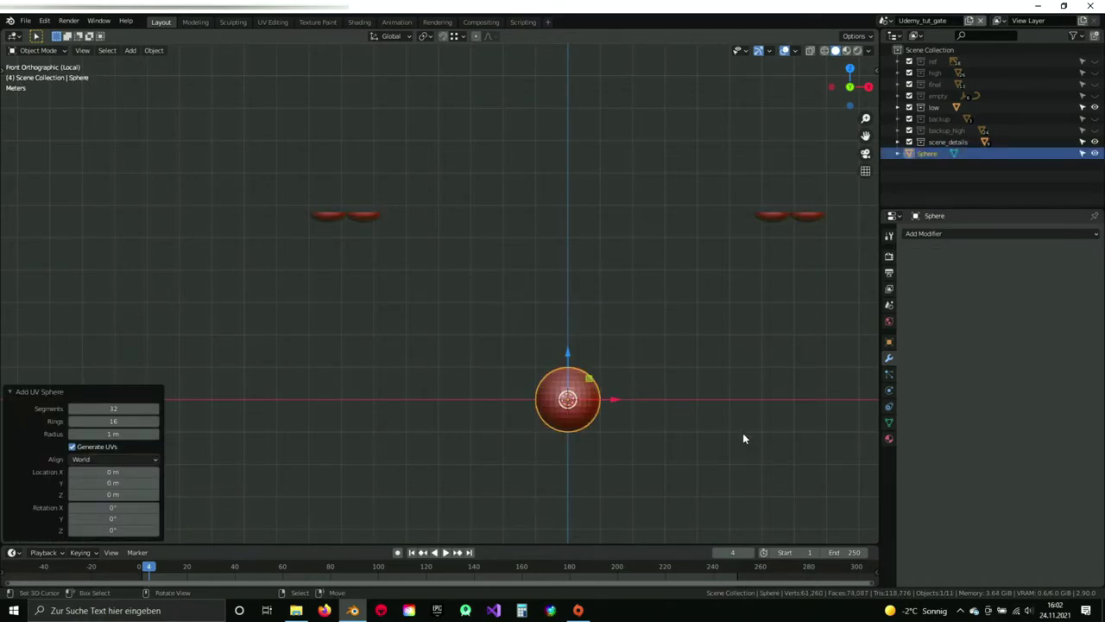
{"action": "key", "text": "s"}
{"action": "left_click", "coordinate": [662, 421]}
{"action": "key", "text": "Tab"}
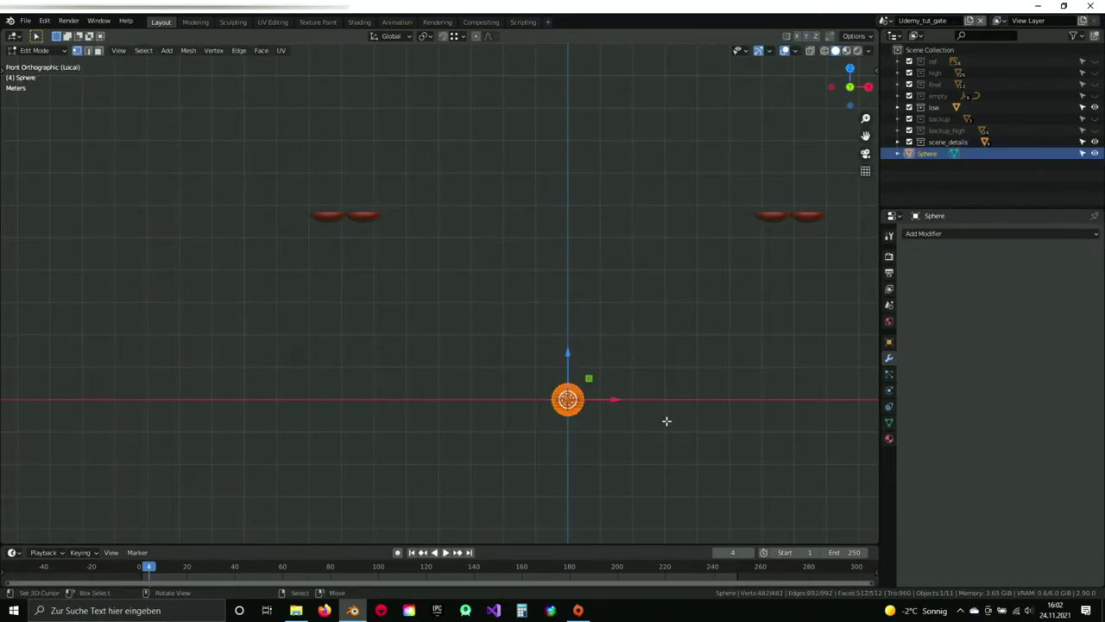
{"action": "key", "text": "Tab"}
Move the sphere about 6.4 m along negative X and 6.1 m up to the left bowls, shrink it further and lower it slightly.
{"action": "key", "text": "g"}
{"action": "left_click", "coordinate": [466, 227]}
{"action": "middle_click_drag", "start_coordinate": [313, 216], "coordinate": [445, 296], "text": "shift"}
{"action": "scroll", "coordinate": [453, 297], "scroll_direction": "up", "scroll_amount": 2}
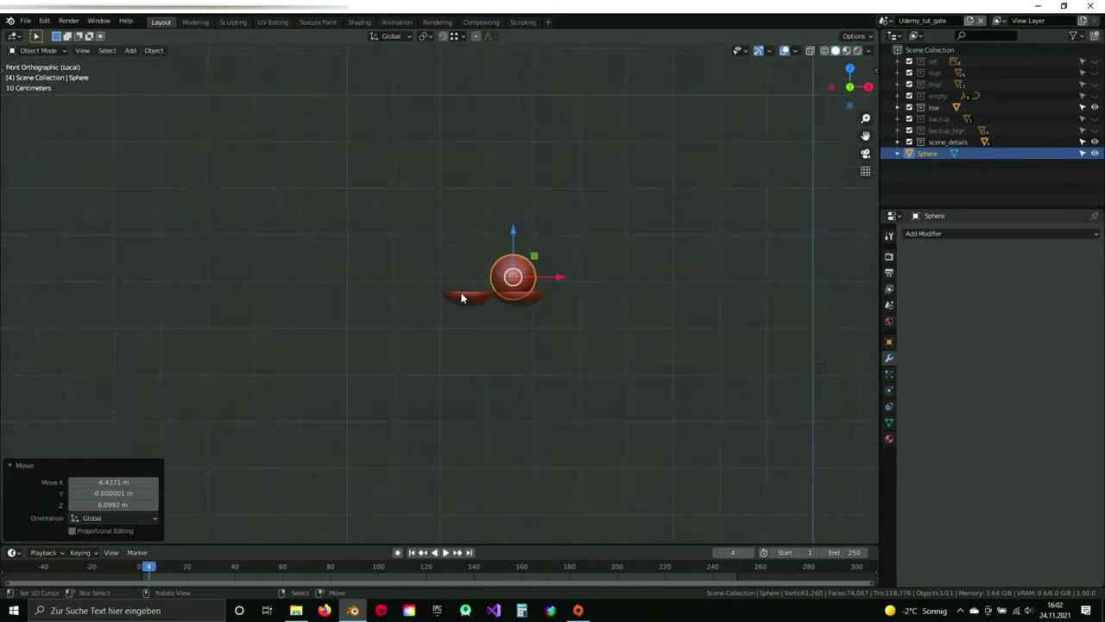
{"action": "scroll", "coordinate": [392, 325], "scroll_direction": "up", "scroll_amount": 4}
{"action": "key", "text": "s"}
{"action": "left_click", "coordinate": [372, 257]}
{"action": "key", "text": "g"}
{"action": "left_click", "coordinate": [393, 353]}
In top view, move the sphere about -4.6 m along Y to the centre of the front left bowl.
{"action": "middle_click_drag", "start_coordinate": [417, 326], "coordinate": [409, 350]}
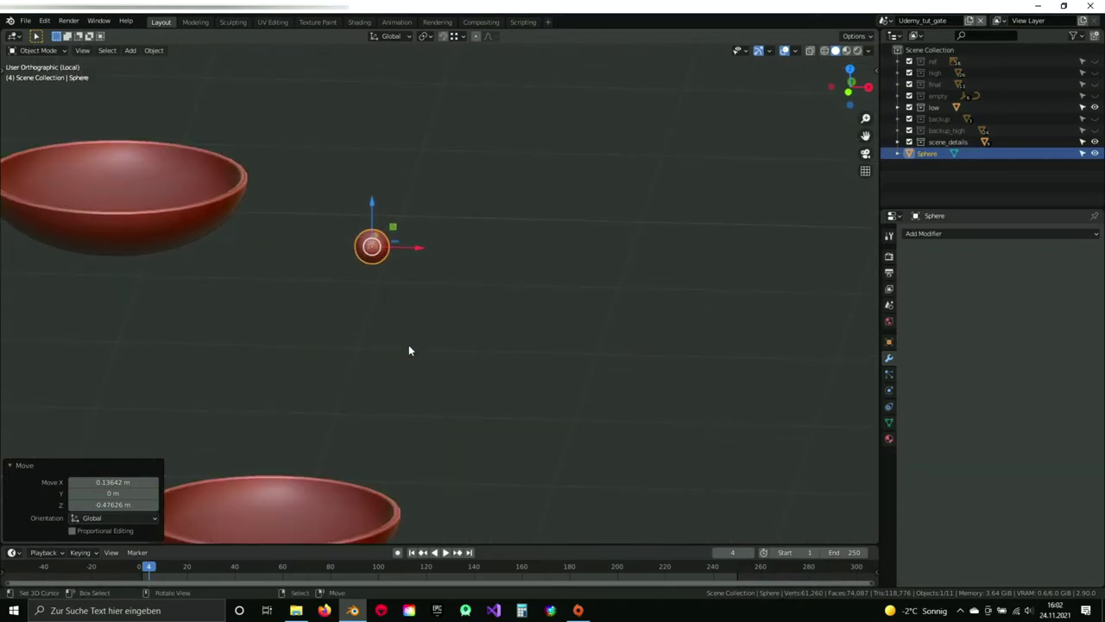
{"action": "key", "text": "KP_7"}
{"action": "key", "text": "g"}
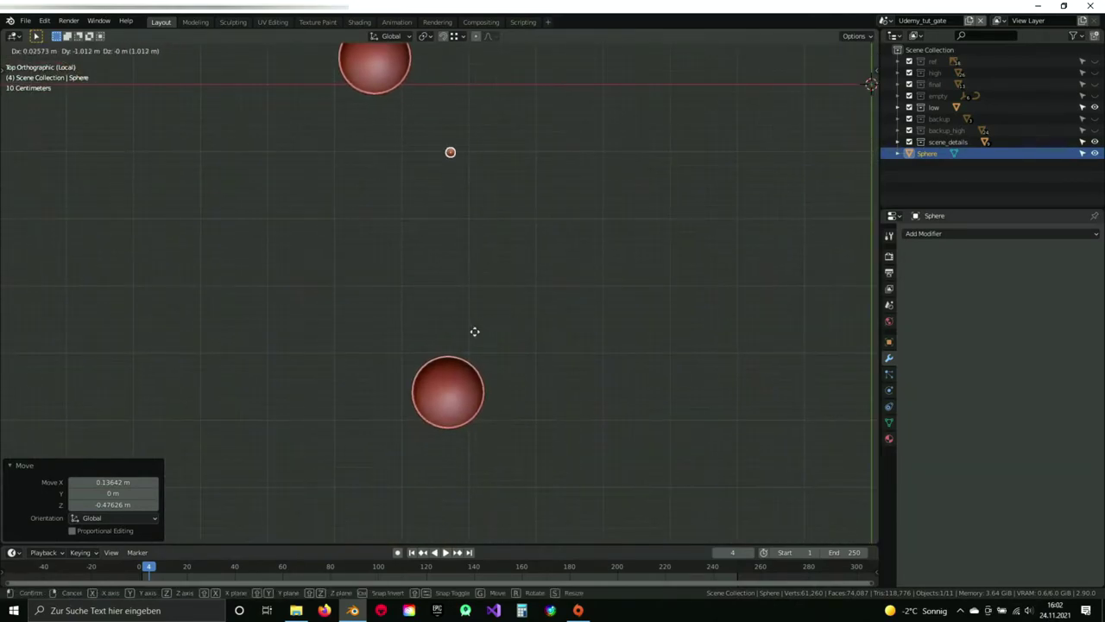
{"action": "left_click", "coordinate": [469, 411]}
{"action": "scroll", "coordinate": [469, 406], "scroll_direction": "up", "scroll_amount": 8}
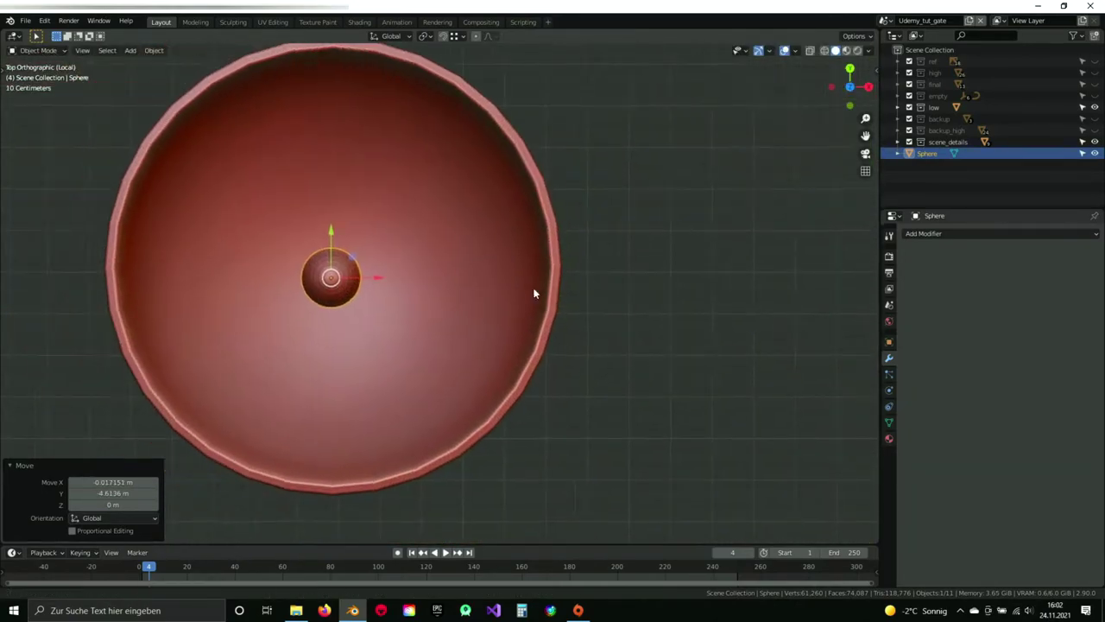
{"action": "middle_click_drag", "start_coordinate": [535, 289], "coordinate": [635, 289], "text": "shift"}
{"action": "key", "text": "KP_1"}
{"action": "scroll", "coordinate": [487, 297], "scroll_direction": "up", "scroll_amount": 1}
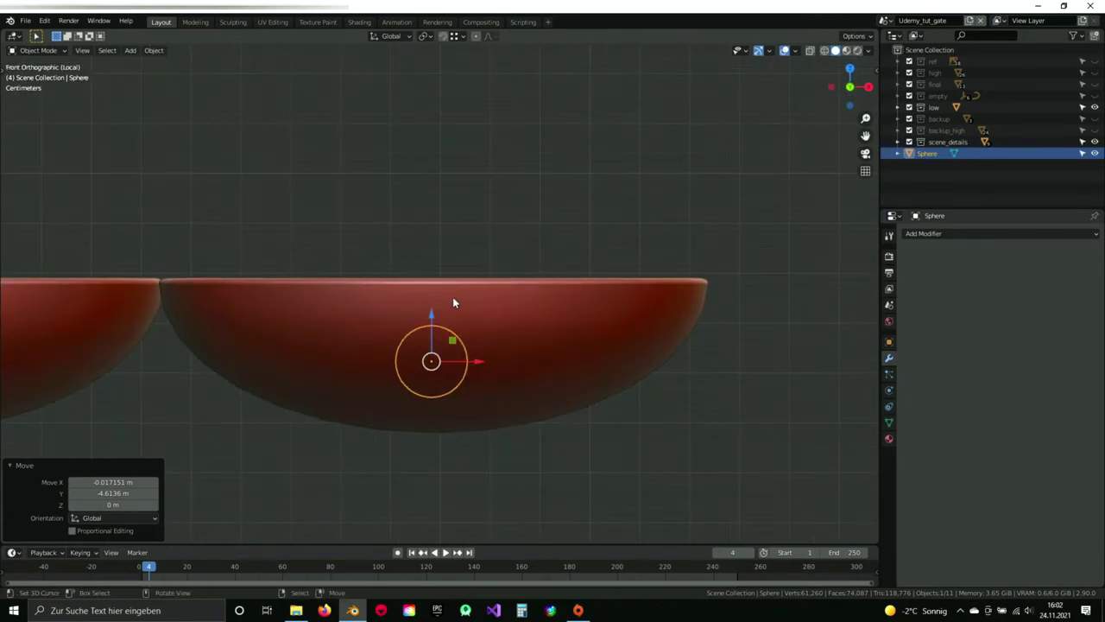
Lower the sphere to the bottom of the bowl, centre and enlarge it slightly, and save the file.
{"action": "left_click_drag", "start_coordinate": [431, 316], "coordinate": [434, 342]}
{"action": "key", "text": "g"}
{"action": "left_click", "coordinate": [516, 383]}
{"action": "key", "text": "s"}
{"action": "left_click", "coordinate": [597, 409]}
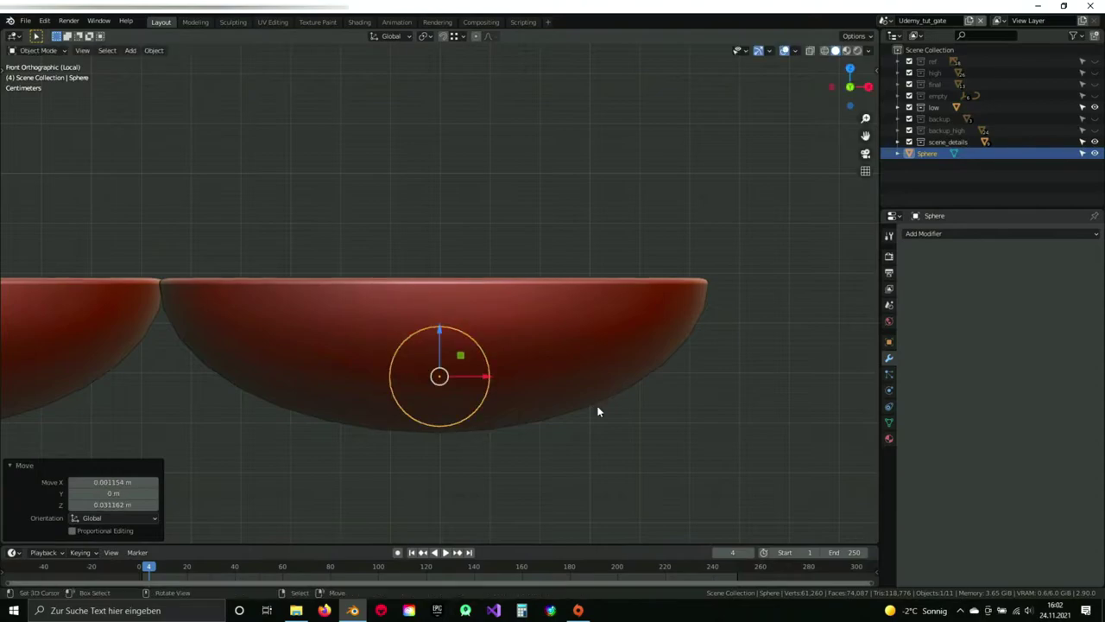
{"action": "middle_click_drag", "start_coordinate": [602, 417], "coordinate": [647, 382]}
{"action": "key", "text": "KP_1"}
{"action": "key", "text": "ctrl+s"}
Save the file again and apply the Quick Smoke effect to the sphere.
{"action": "scroll", "coordinate": [510, 364], "scroll_direction": "down", "scroll_amount": 6}
{"action": "middle_click_drag", "start_coordinate": [510, 363], "coordinate": [493, 308], "text": "shift"}
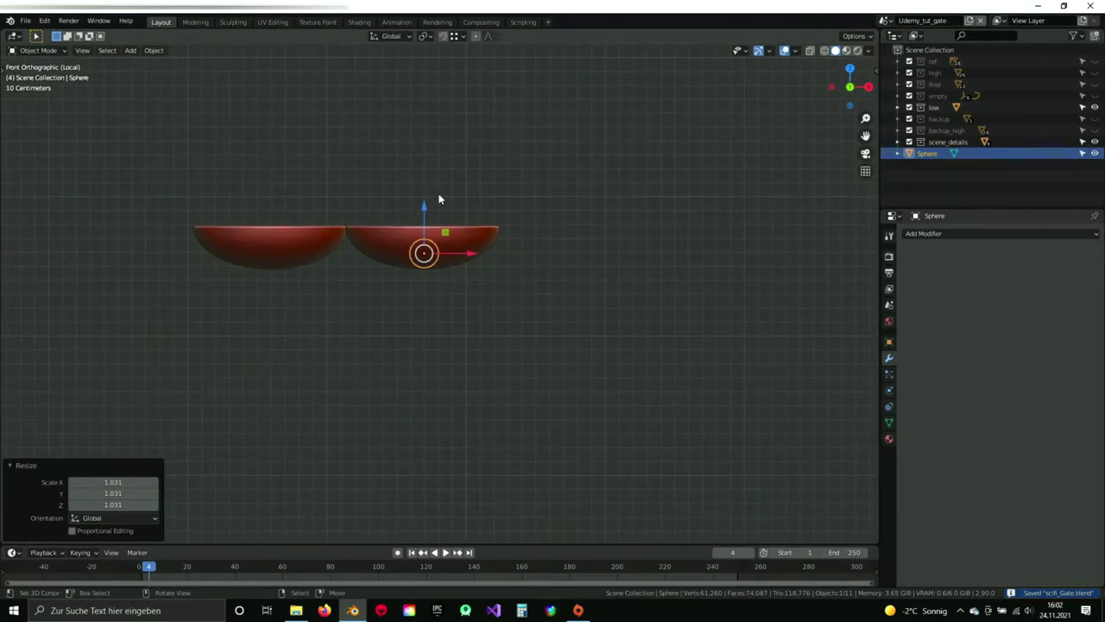
{"action": "middle_click_drag", "start_coordinate": [484, 188], "coordinate": [432, 158], "text": "shift"}
{"action": "scroll", "coordinate": [474, 226], "scroll_direction": "down", "scroll_amount": 5}
{"action": "scroll", "coordinate": [469, 233], "scroll_direction": "up", "scroll_amount": 2}
{"action": "scroll", "coordinate": [466, 239], "scroll_direction": "down", "scroll_amount": 3}
{"action": "key", "text": "ctrl+s"}
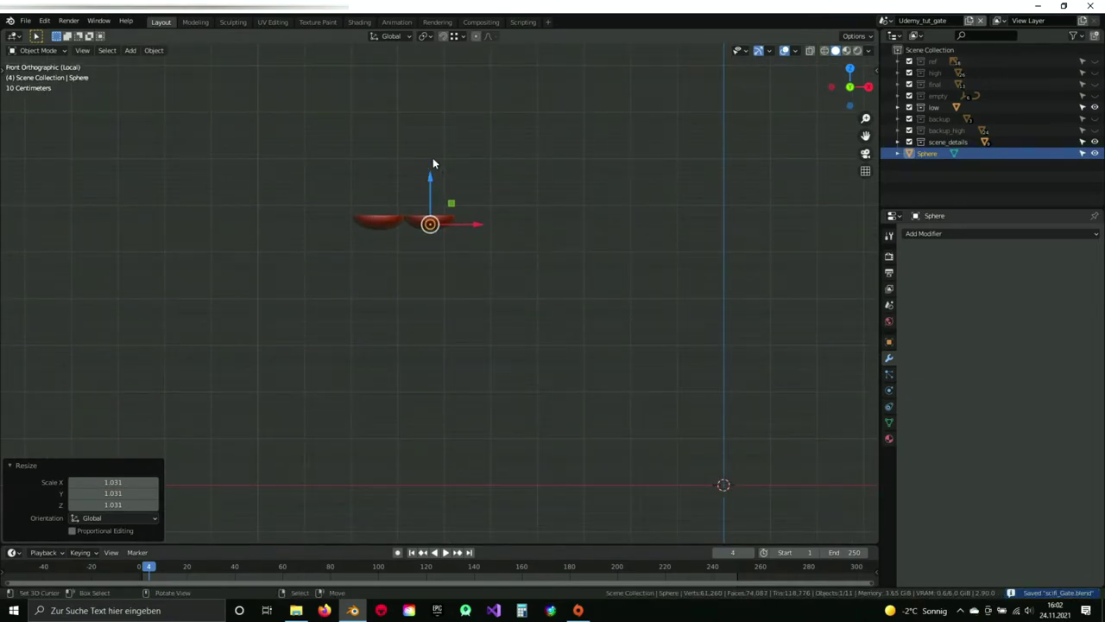
{"action": "left_click", "coordinate": [154, 52]}
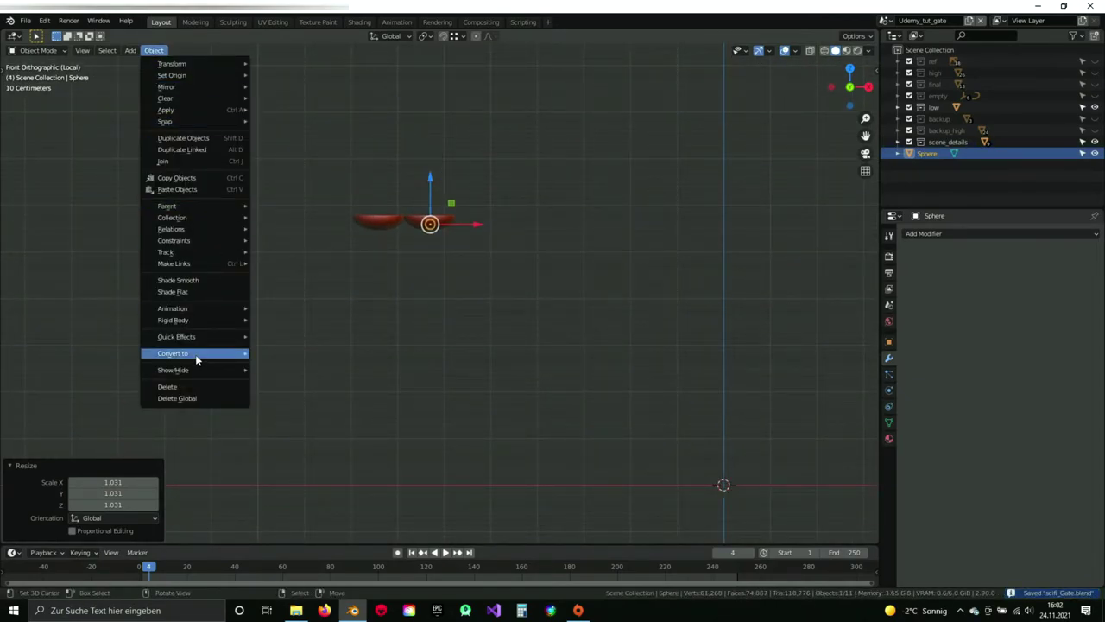
{"action": "mouse_move", "coordinate": [206, 338]}
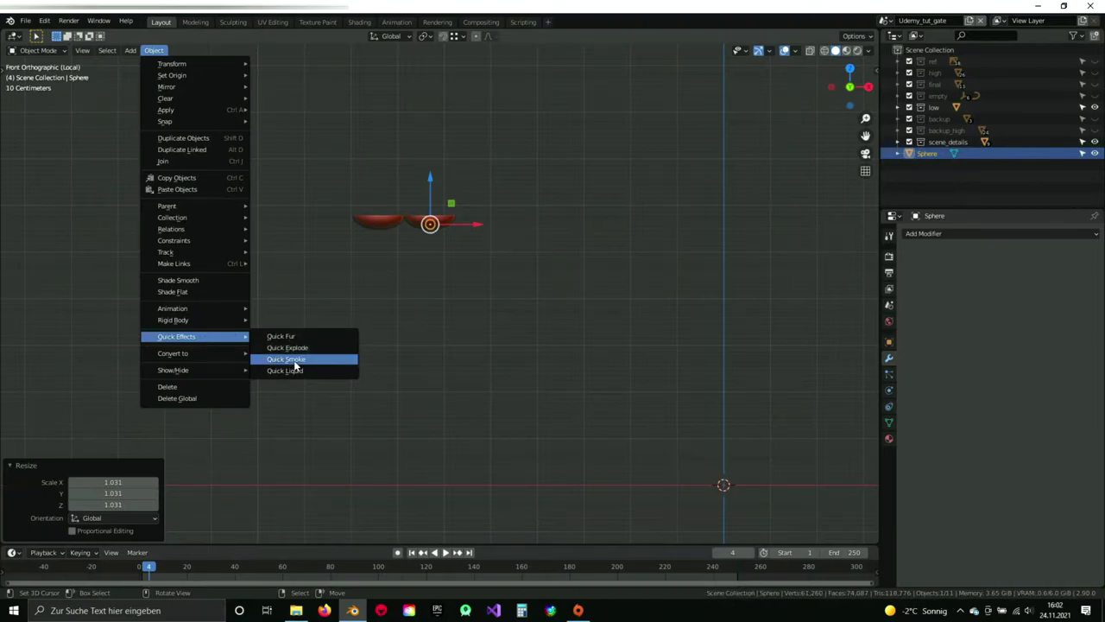
{"action": "left_click", "coordinate": [294, 362]}
{"action": "middle_click_drag", "start_coordinate": [442, 228], "coordinate": [454, 314], "text": "shift"}
{"action": "scroll", "coordinate": [471, 357], "scroll_direction": "up", "scroll_amount": 3}
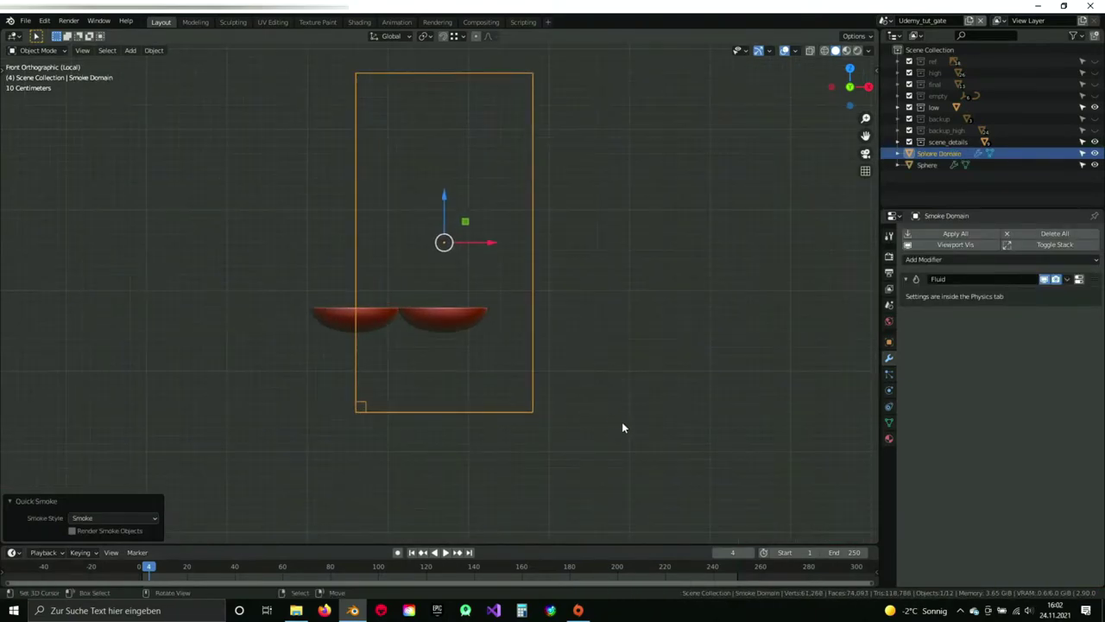
Scale the smoke domain to about 0.35 and lower its base into the bowl around the sphere.
{"action": "key", "text": "s"}
{"action": "left_click", "coordinate": [487, 332]}
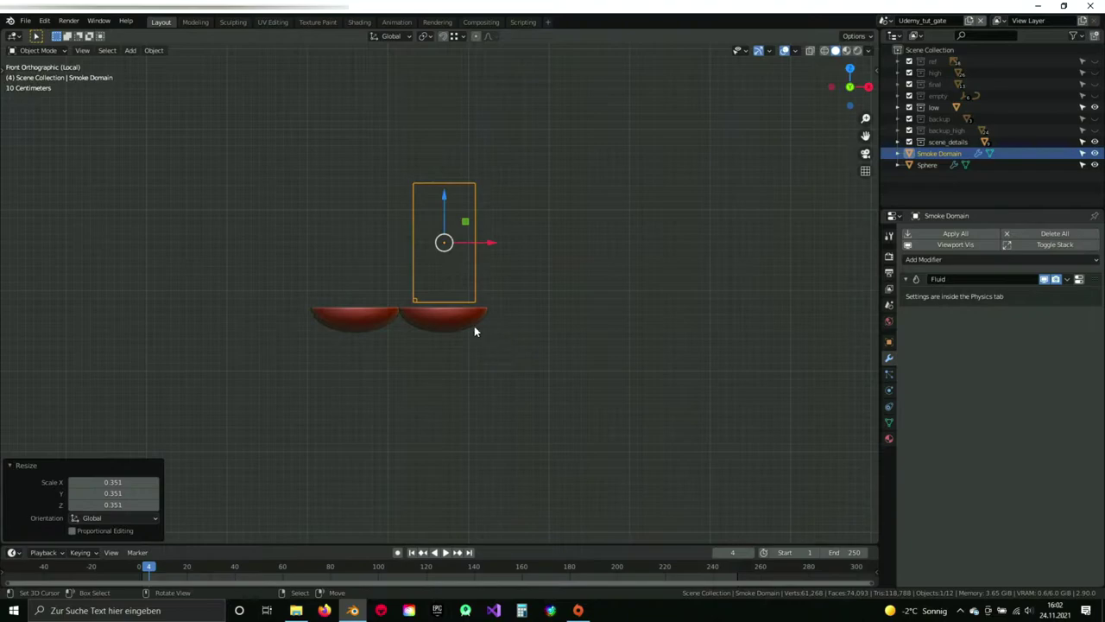
{"action": "scroll", "coordinate": [444, 154], "scroll_direction": "up", "scroll_amount": 4}
{"action": "left_click_drag", "start_coordinate": [449, 130], "coordinate": [448, 196]}
{"action": "middle_click_drag", "start_coordinate": [450, 250], "coordinate": [447, 341]}
{"action": "left_click", "coordinate": [448, 346], "text": "shift"}
{"action": "key", "text": "KP_1"}
{"action": "scroll", "coordinate": [444, 311], "scroll_direction": "up", "scroll_amount": 3}
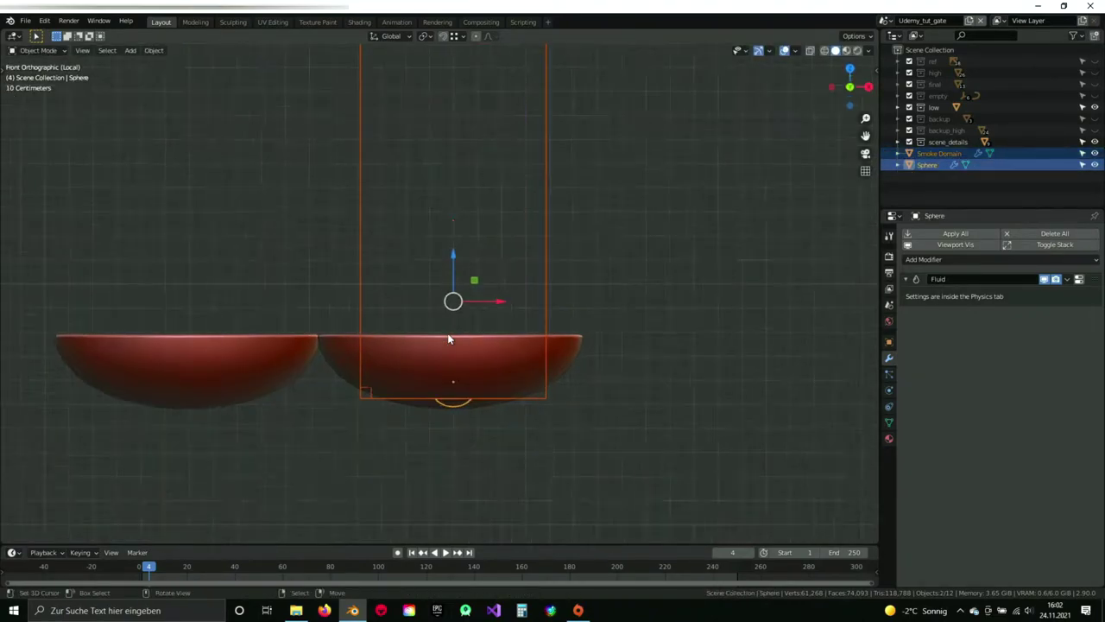
{"action": "middle_click_drag", "start_coordinate": [438, 263], "coordinate": [434, 238], "text": "shift"}
Shrink the smoke domain further, lower its base close to the bowl's bottom, and save the file.
{"action": "left_click", "coordinate": [530, 285]}
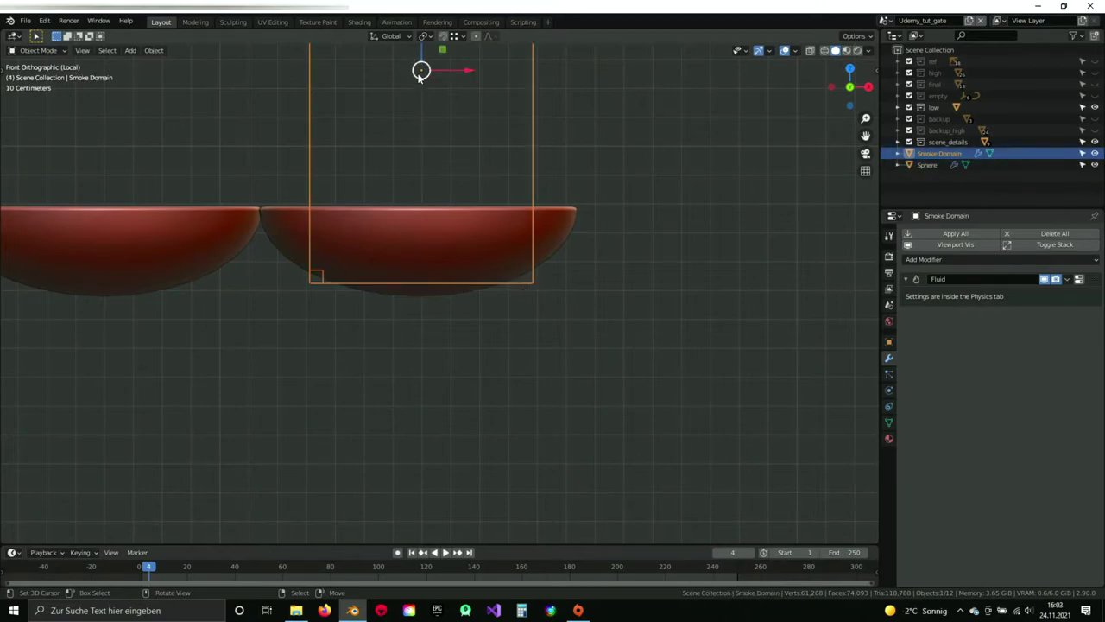
{"action": "left_click_drag", "start_coordinate": [420, 56], "coordinate": [420, 79]}
{"action": "scroll", "coordinate": [493, 165], "scroll_direction": "down", "scroll_amount": 4}
{"action": "key", "text": "s"}
{"action": "left_click", "coordinate": [571, 356]}
{"action": "key", "text": "s"}
{"action": "left_click", "coordinate": [536, 310]}
{"action": "left_click_drag", "start_coordinate": [422, 190], "coordinate": [419, 204]}
{"action": "scroll", "coordinate": [427, 209], "scroll_direction": "up", "scroll_amount": 3}
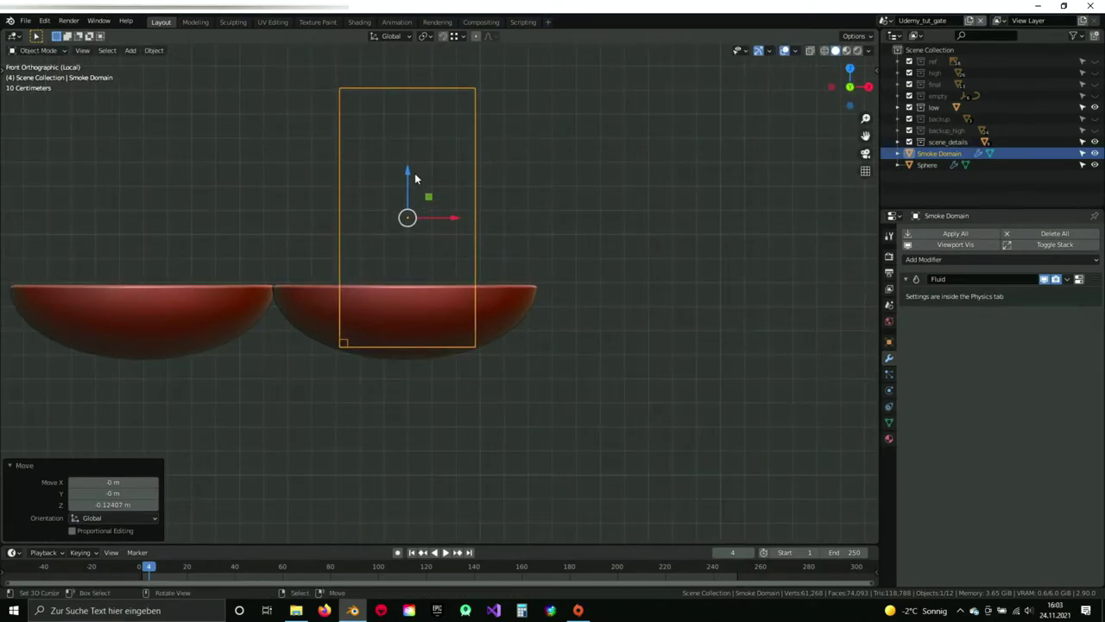
{"action": "key", "text": "ctrl+s"}
Try adding a turbulence force field at the world origin, and delete it.
{"action": "scroll", "coordinate": [572, 297], "scroll_direction": "down", "scroll_amount": 3, "text": "shift"}
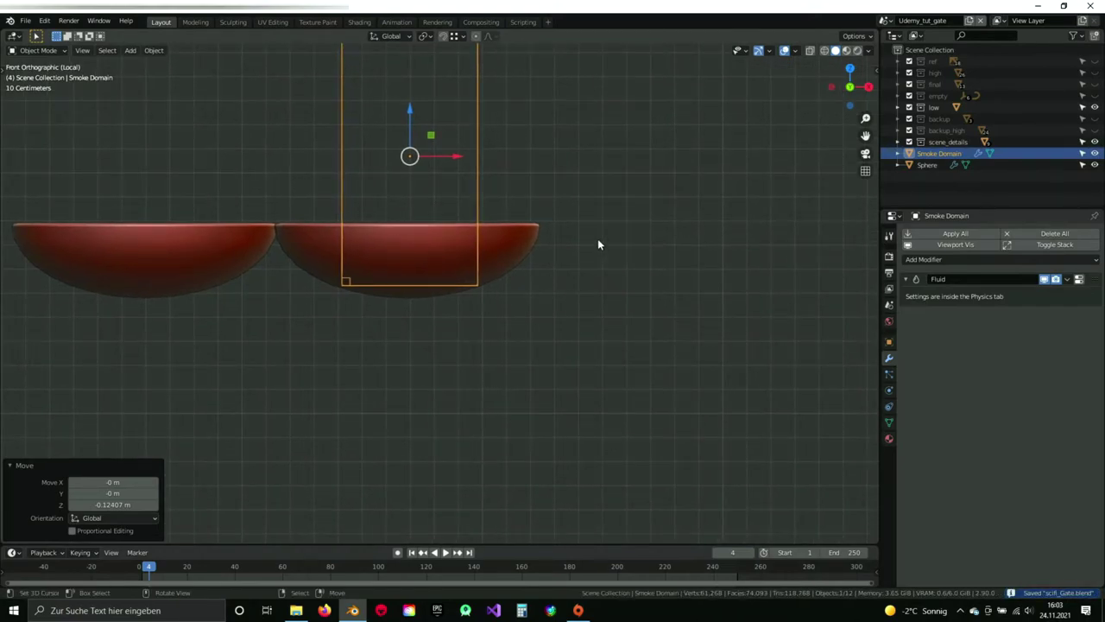
{"action": "middle_click_drag", "start_coordinate": [555, 173], "coordinate": [597, 330], "text": "shift"}
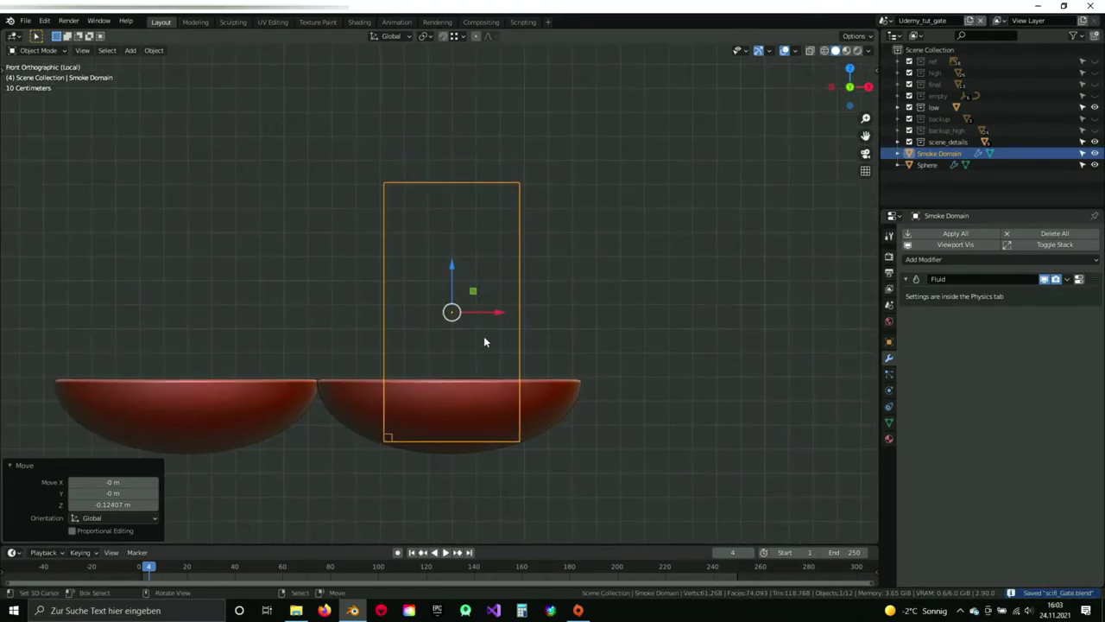
{"action": "middle_click_drag", "start_coordinate": [553, 360], "coordinate": [519, 261], "text": "shift"}
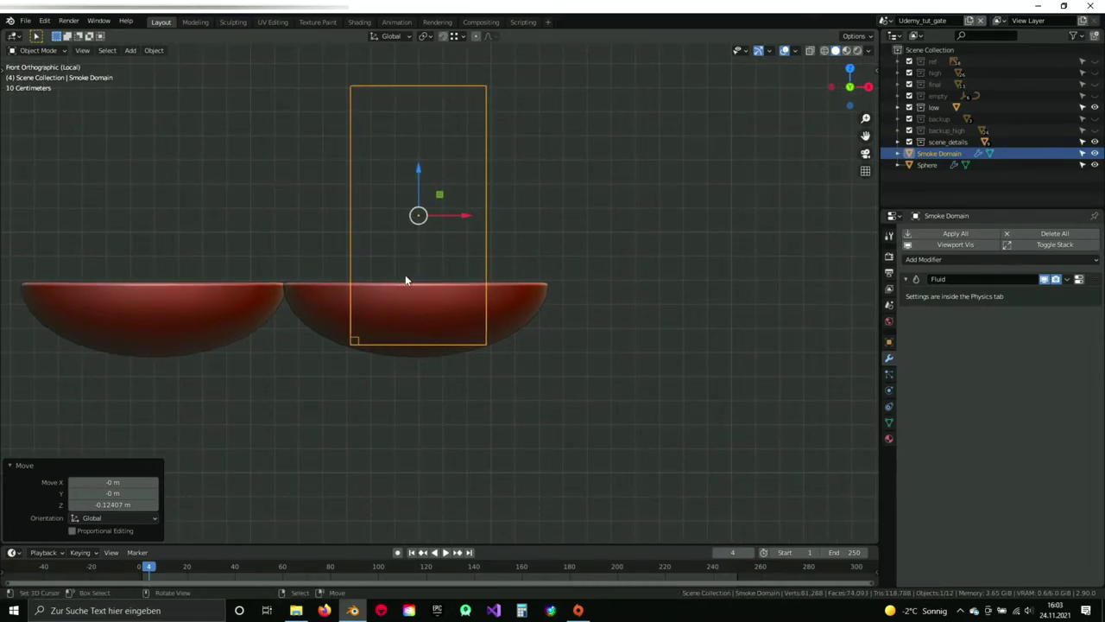
{"action": "key", "text": "shift+a"}
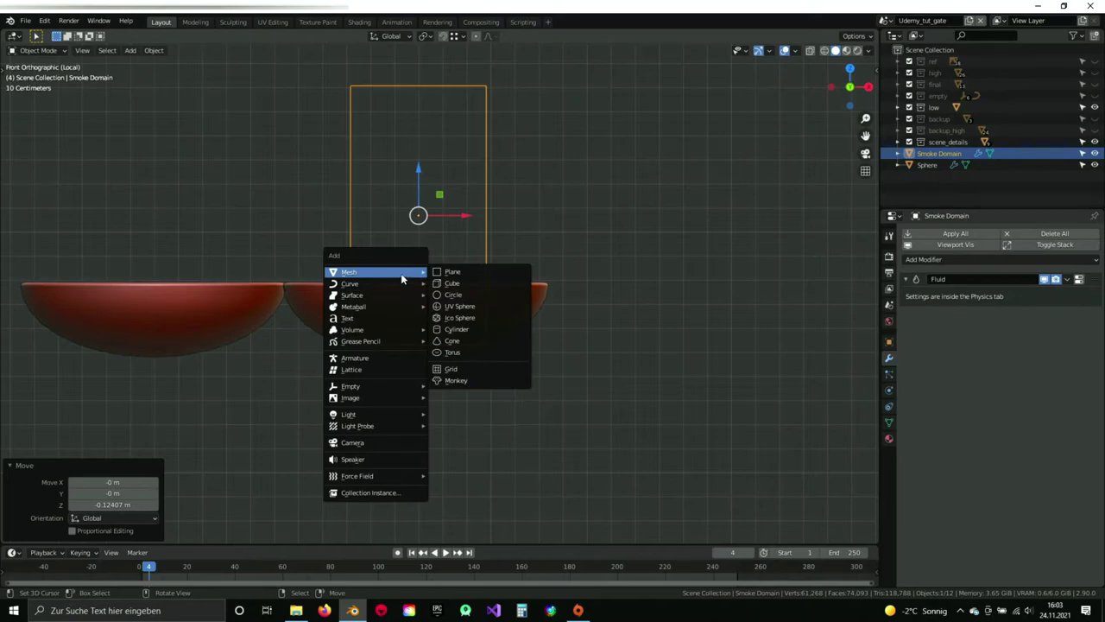
{"action": "mouse_move", "coordinate": [408, 481]}
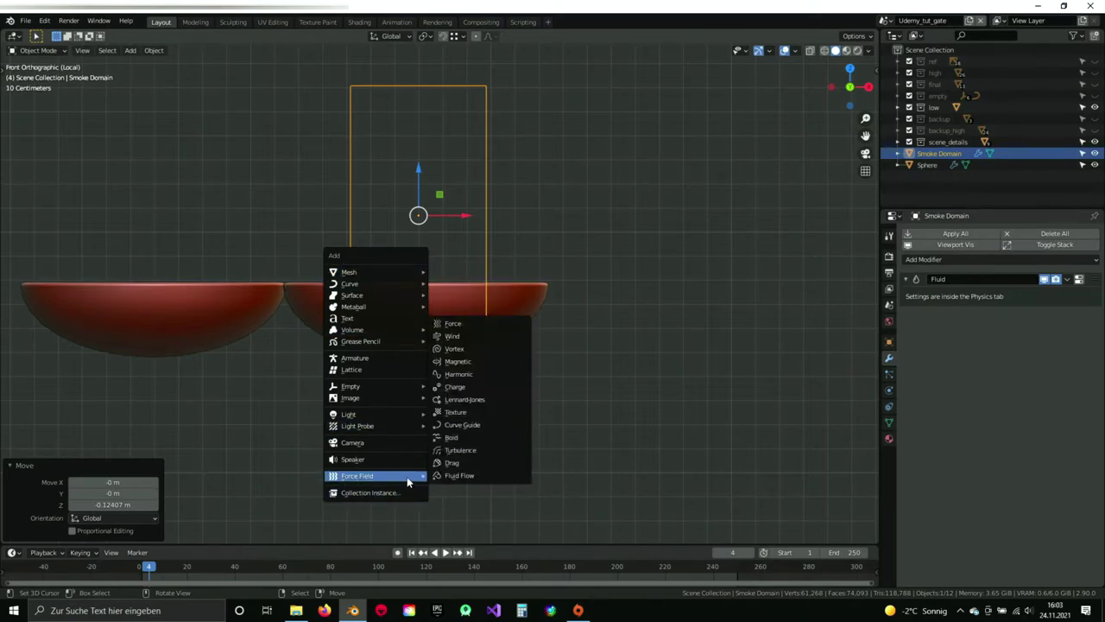
{"action": "left_click", "coordinate": [459, 450]}
{"action": "scroll", "coordinate": [423, 231], "scroll_direction": "down", "scroll_amount": 6}
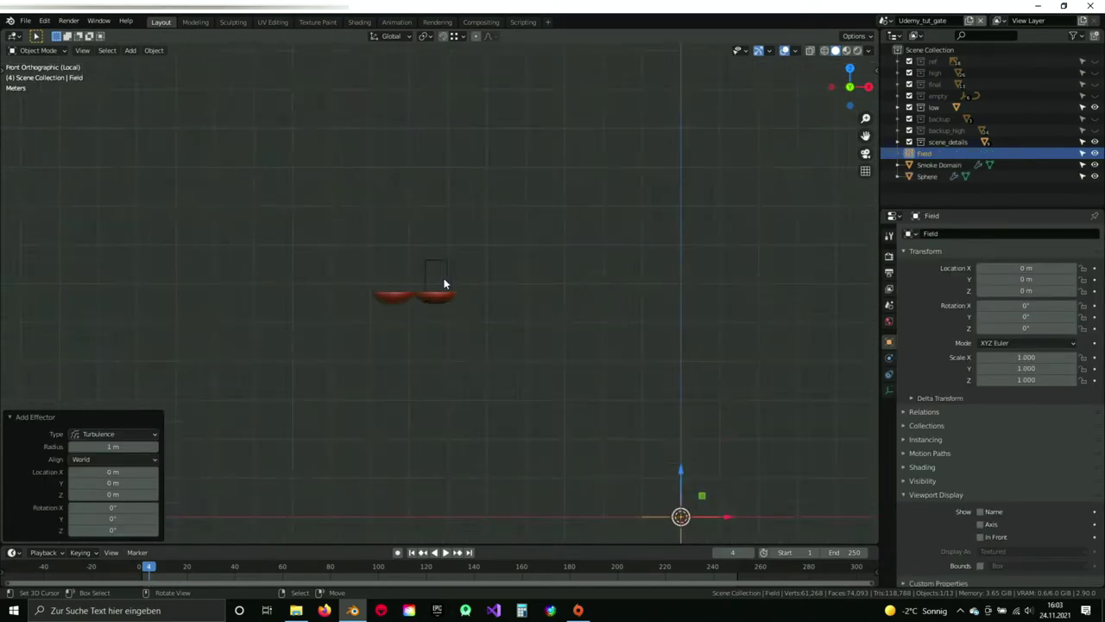
{"action": "scroll", "coordinate": [651, 481], "scroll_direction": "up", "scroll_amount": 3}
{"action": "middle_click_drag", "start_coordinate": [643, 474], "coordinate": [596, 410], "text": "shift"}
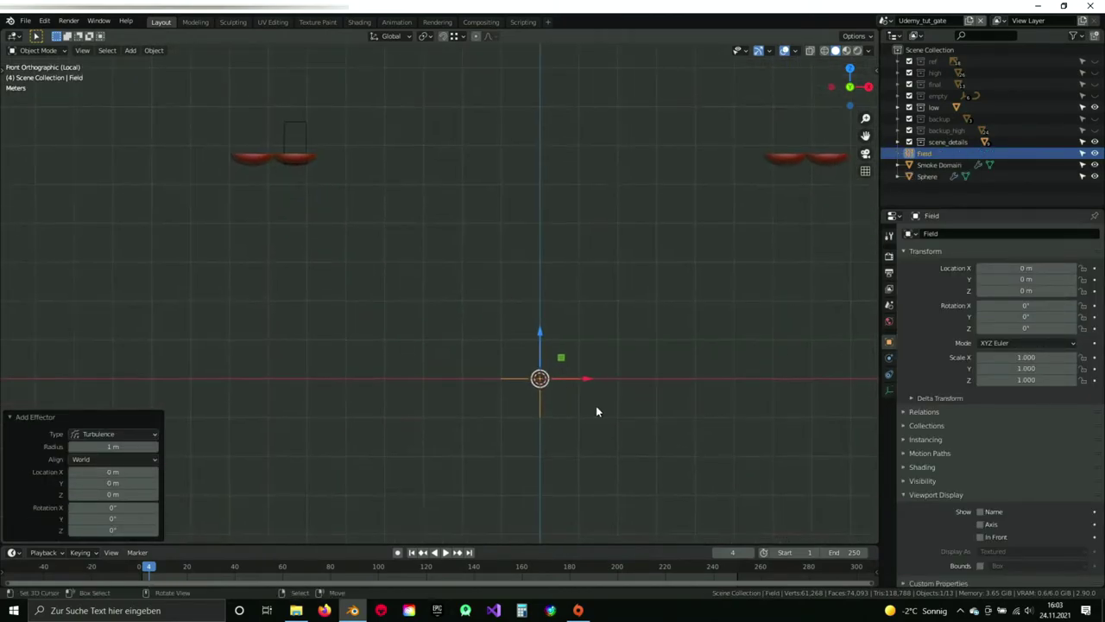
{"action": "key", "text": "x"}
{"action": "left_click", "coordinate": [559, 350]}
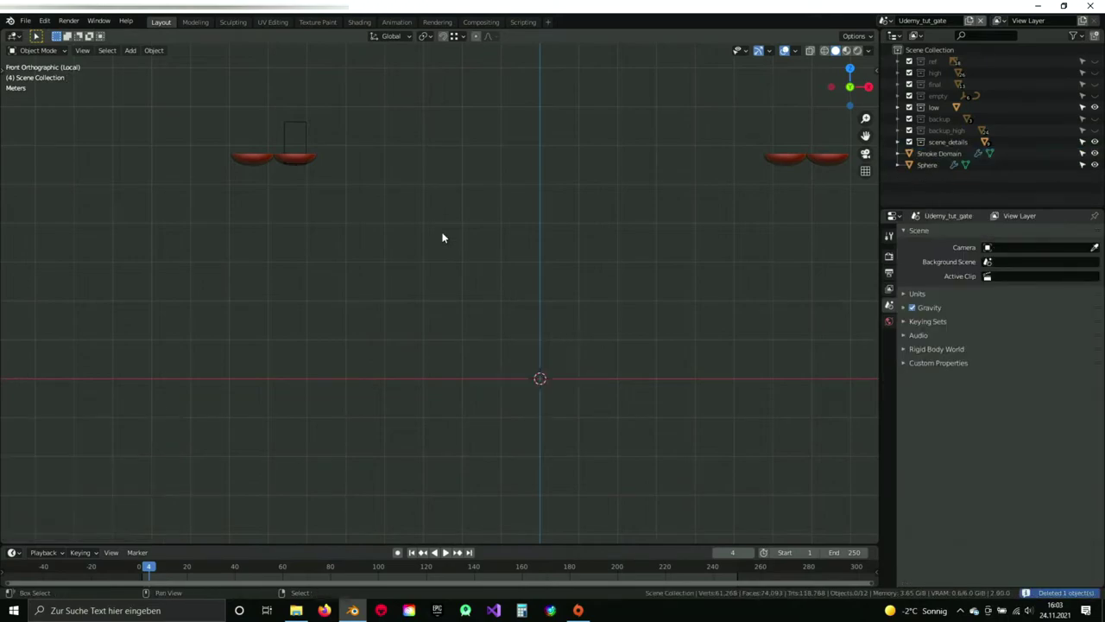
Select the smoke domain above the bowl and snap the 3D cursor to its centre.
{"action": "middle_click_drag", "start_coordinate": [311, 142], "coordinate": [449, 304], "text": "shift"}
{"action": "scroll", "coordinate": [448, 302], "scroll_direction": "up", "scroll_amount": 5}
{"action": "left_click", "coordinate": [451, 266]}
{"action": "key", "text": "KP_Decimal"}
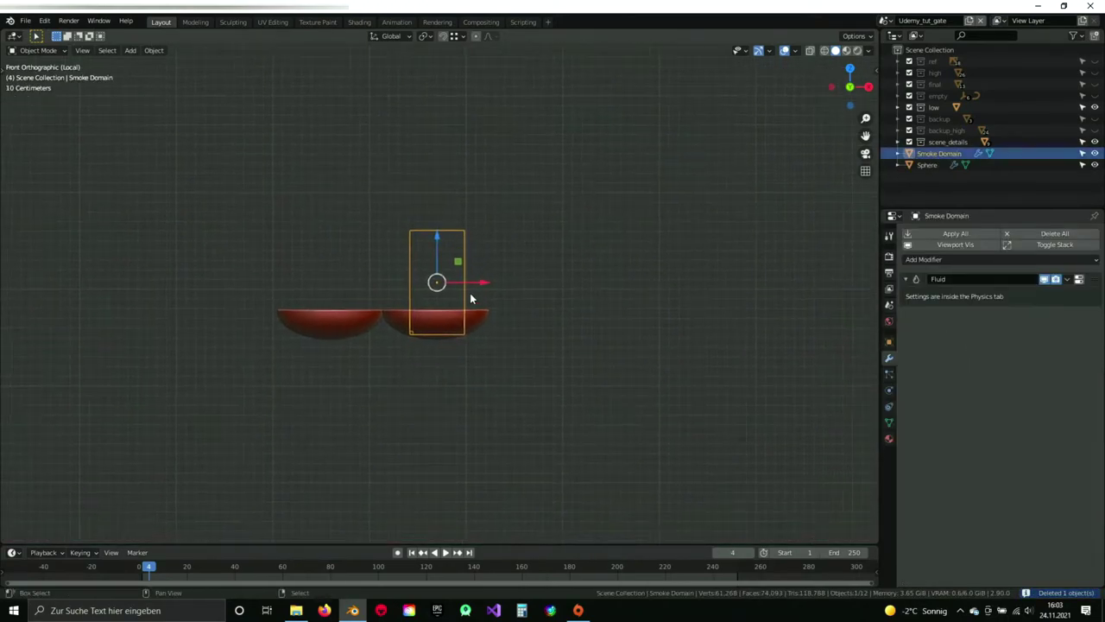
{"action": "key", "text": "shift+s"}
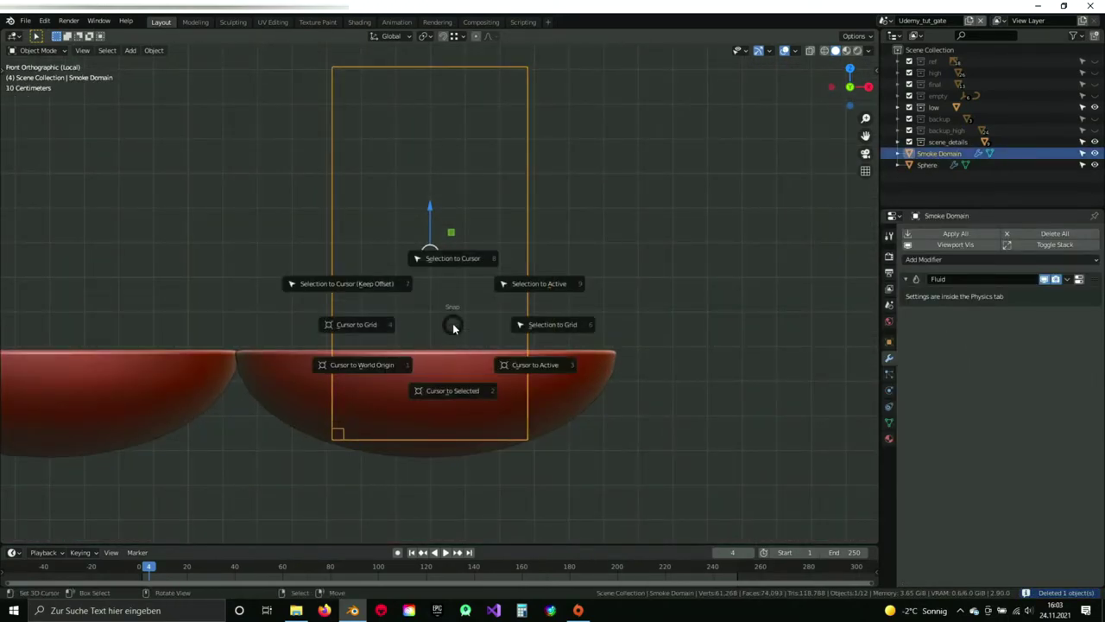
{"action": "left_click", "coordinate": [450, 391]}
Add a turbulence force field at the 3D cursor and scale it down to about 0.2.
{"action": "key", "text": "shift+a"}
{"action": "mouse_move", "coordinate": [465, 304]}
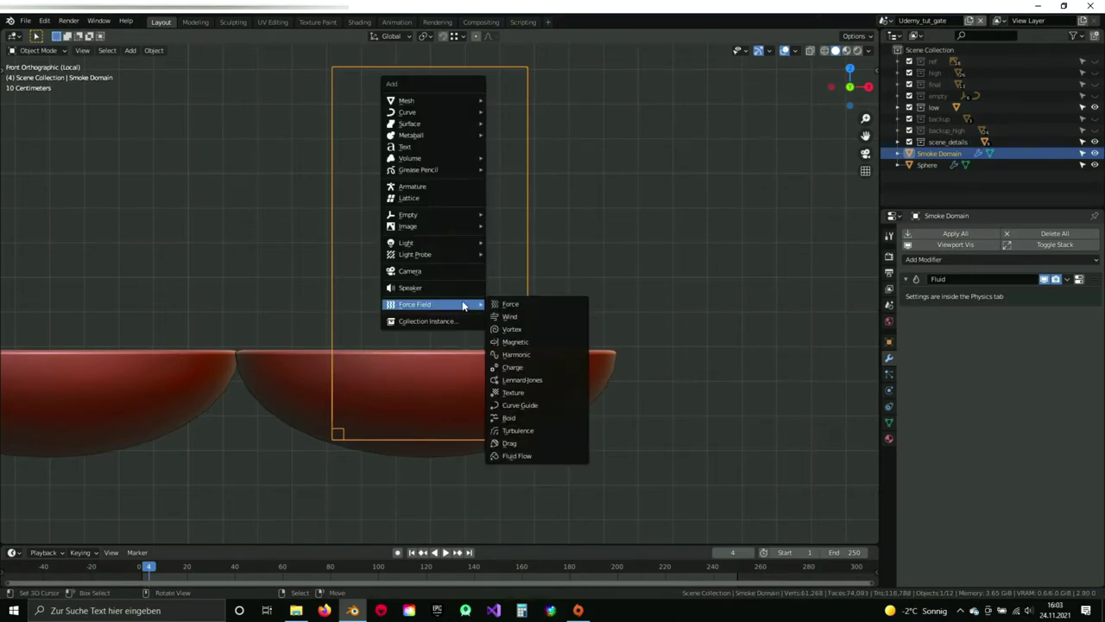
{"action": "left_click", "coordinate": [530, 436]}
{"action": "scroll", "coordinate": [435, 288], "scroll_direction": "down", "scroll_amount": 4}
{"action": "key", "text": "s"}
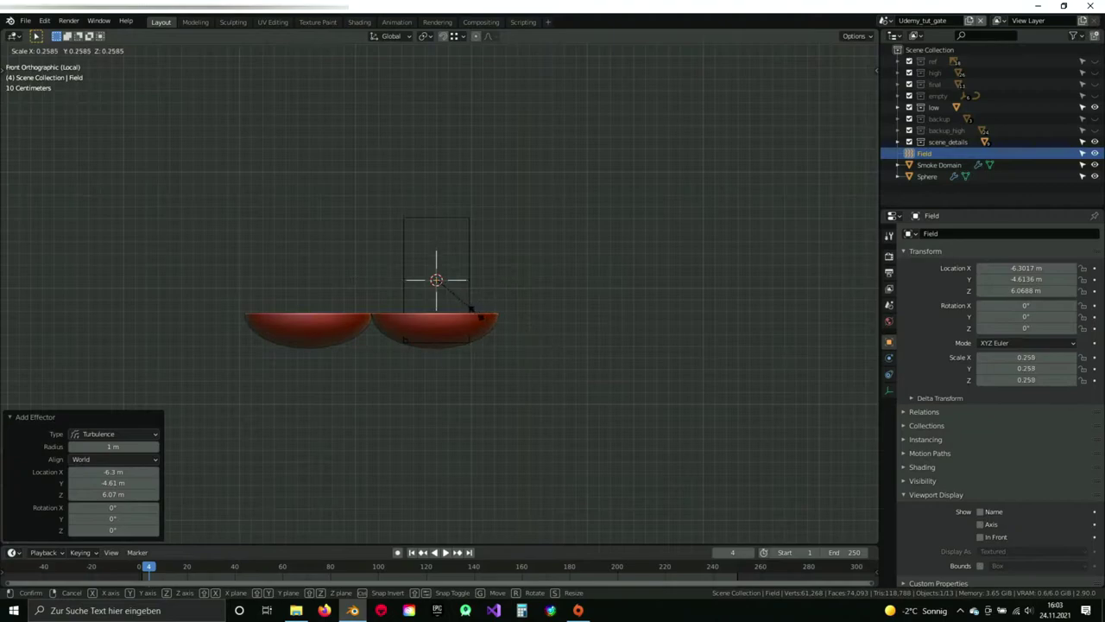
{"action": "left_click", "coordinate": [468, 307]}
Switch the viewport to wireframe and raise the turbulence field inside the smoke domain to Z about 6.15 m.
{"action": "scroll", "coordinate": [467, 305], "scroll_direction": "up", "scroll_amount": 3}
{"action": "key", "text": "shift+z"}
{"action": "mouse_move", "coordinate": [432, 223]}
{"action": "left_mouse_down"}
{"action": "mouse_move", "coordinate": [432, 278]}
{"action": "mouse_move", "coordinate": [434, 204]}
{"action": "left_mouse_up"}
{"action": "scroll", "coordinate": [528, 346], "scroll_direction": "down", "scroll_amount": 1}
{"action": "left_click", "coordinate": [433, 197]}
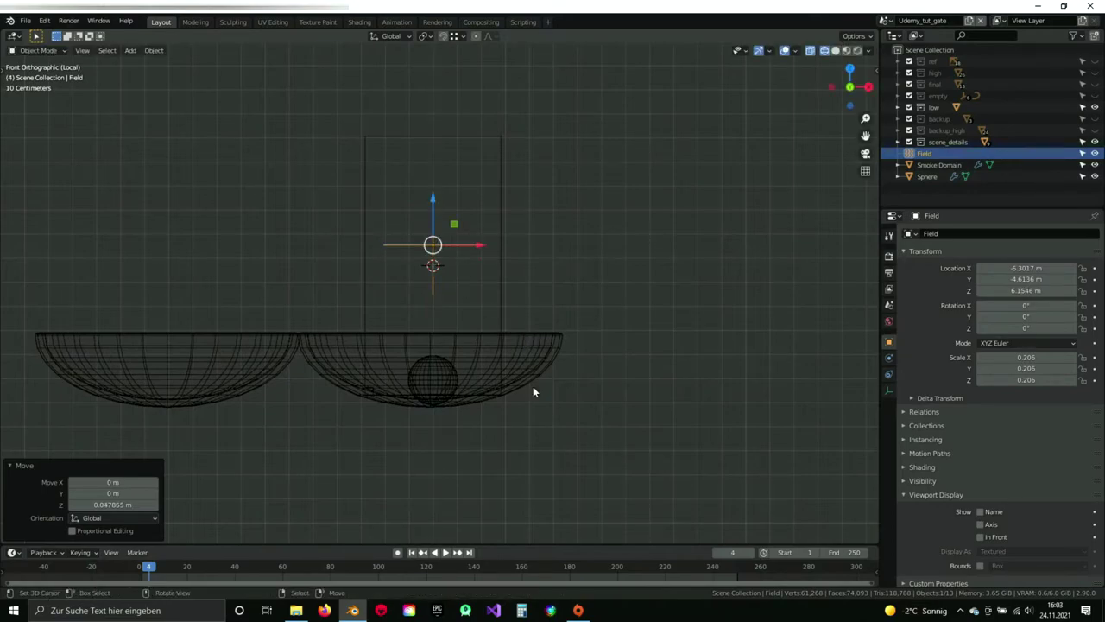
Snap the 3D cursor to the turbulence field.
{"action": "key", "text": "shift+s"}
{"action": "left_click", "coordinate": [535, 422]}
{"action": "key", "text": "shift+a"}
{"action": "key", "text": "shift+s"}
{"action": "key", "text": "Escape"}
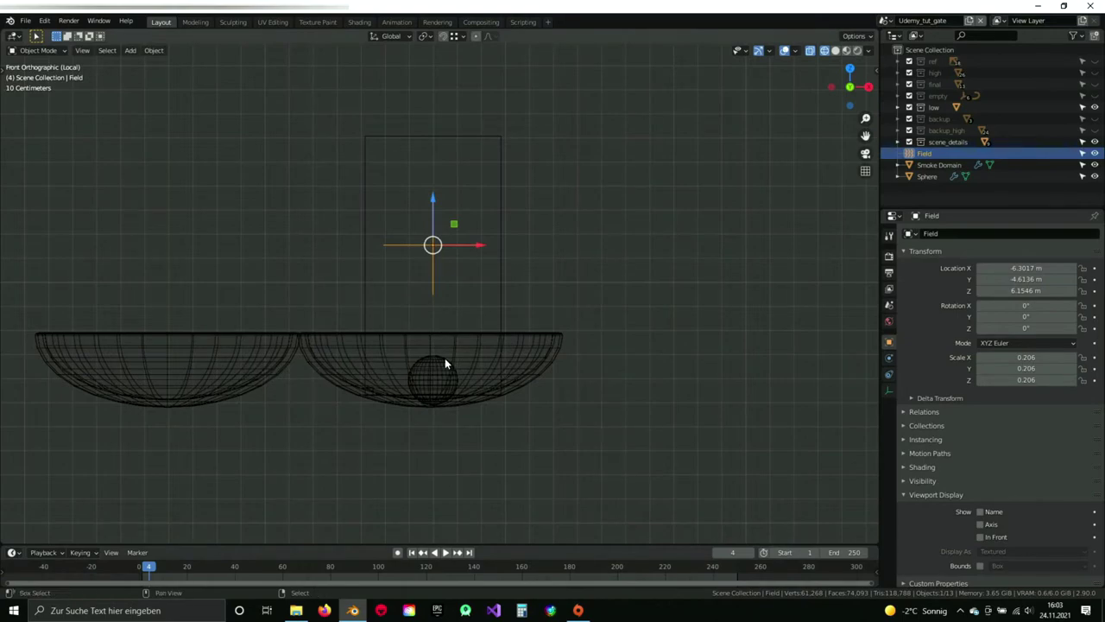
Save the file and return the viewport from wireframe to solid shading.
{"action": "key", "text": "ctrl+s"}
{"action": "scroll", "coordinate": [444, 357], "scroll_direction": "down", "scroll_amount": 5}
{"action": "middle_click_drag", "start_coordinate": [605, 420], "coordinate": [552, 343], "text": "shift"}
{"action": "key", "text": "shift+z"}
{"action": "scroll", "coordinate": [545, 390], "scroll_direction": "down", "scroll_amount": 2}
{"action": "key", "text": "ctrl+s"}
{"action": "middle_click_drag", "start_coordinate": [563, 305], "coordinate": [544, 320], "text": "shift"}
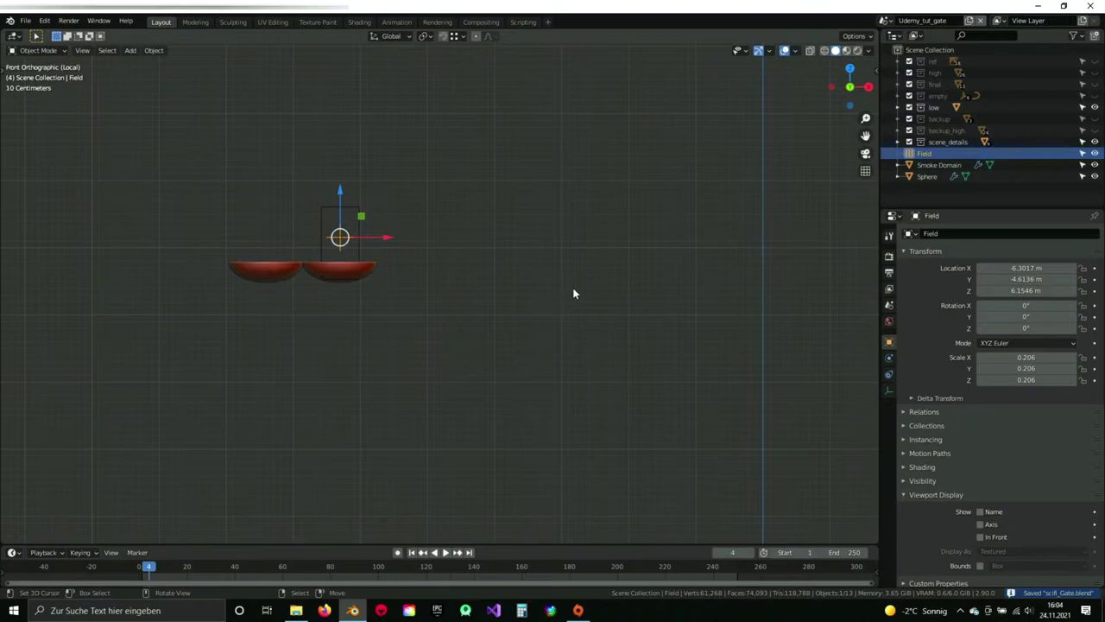
{"action": "middle_click_drag", "start_coordinate": [480, 223], "coordinate": [586, 270], "text": "shift"}
{"action": "scroll", "coordinate": [587, 273], "scroll_direction": "up", "scroll_amount": 7}
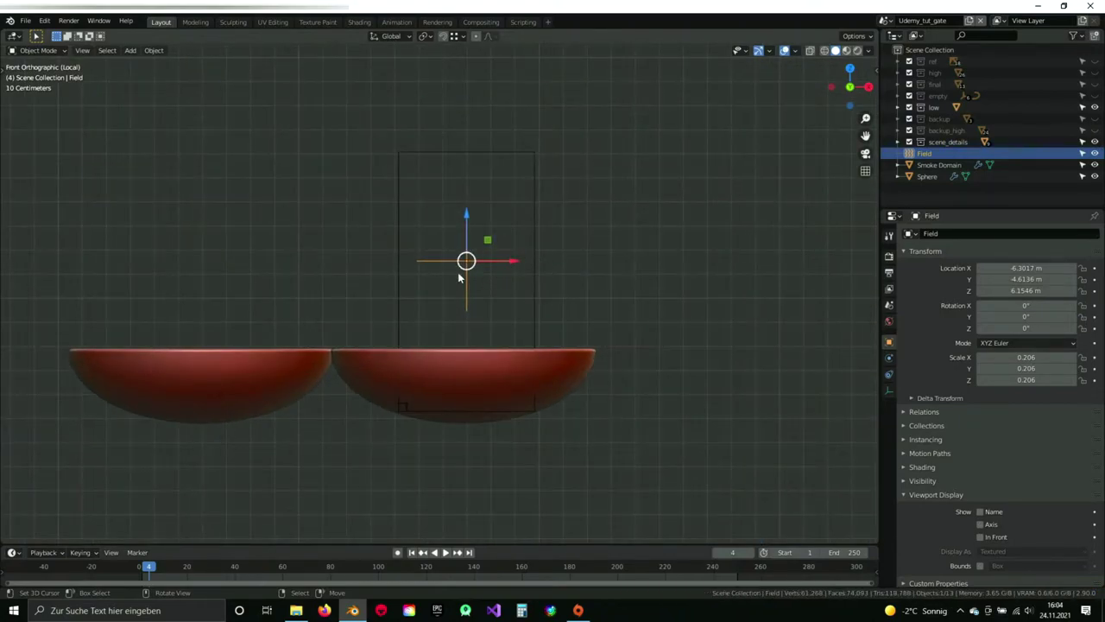
Set the turbulence field's strength to 0.4 in its physics settings.
{"action": "left_click", "coordinate": [890, 358]}
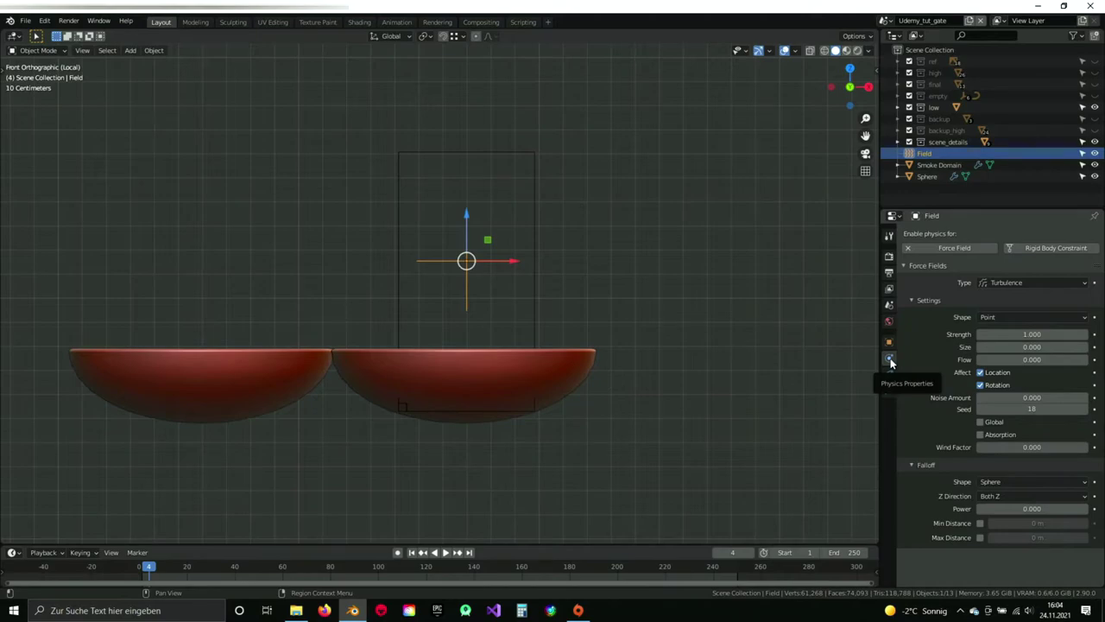
{"action": "left_click", "coordinate": [1027, 334]}
{"action": "type", "text": "5"}
{"action": "key", "text": "Return"}
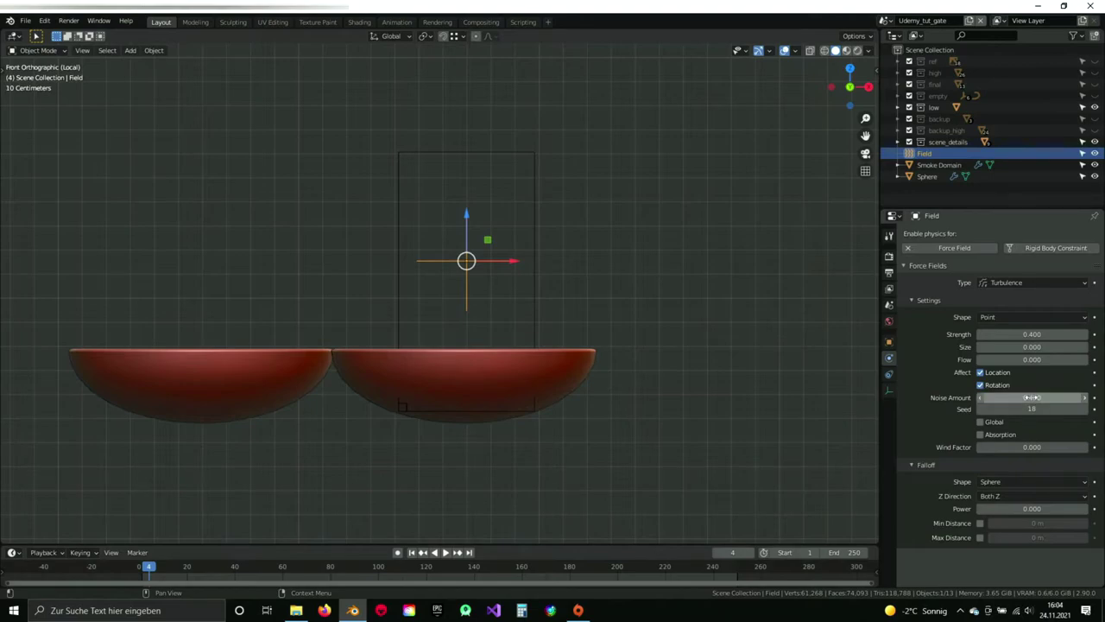
Select the emitter sphere inside the bowl and set its fluid flow type to Fire.
{"action": "key", "text": "shift+z"}
{"action": "left_click", "coordinate": [462, 390]}
{"action": "left_click", "coordinate": [464, 388]}
{"action": "key", "text": "shift+z"}
{"action": "scroll", "coordinate": [552, 339], "scroll_direction": "down", "scroll_amount": 2, "text": "shift"}
{"action": "scroll", "coordinate": [557, 338], "scroll_direction": "down", "scroll_amount": 1, "text": "shift"}
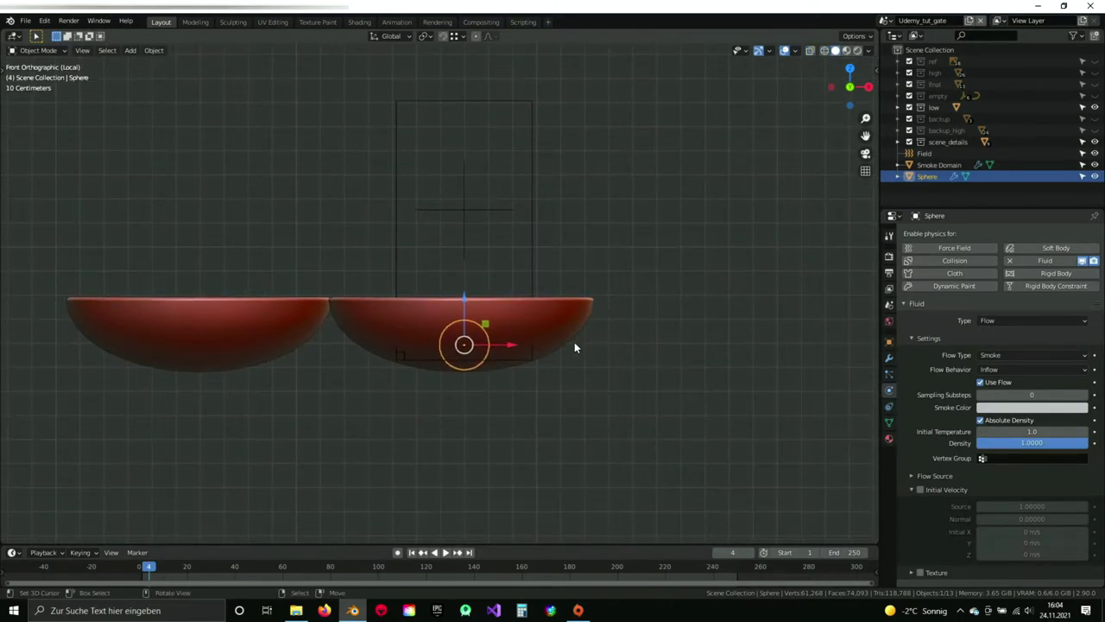
{"action": "scroll", "coordinate": [601, 340], "scroll_direction": "up", "scroll_amount": 1}
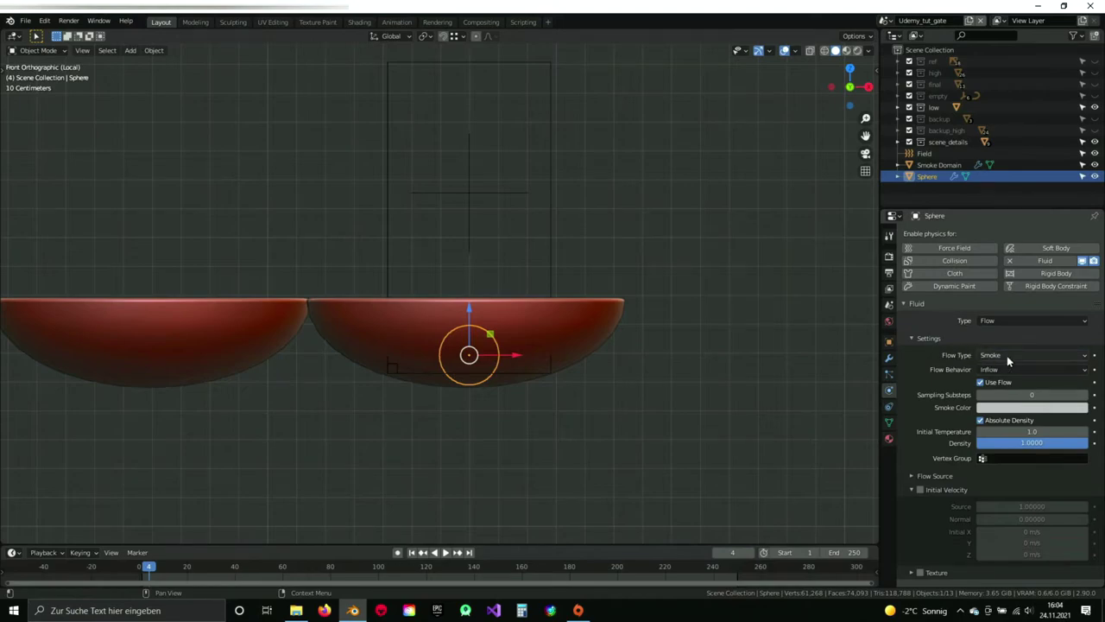
{"action": "left_click", "coordinate": [1013, 321]}
{"action": "left_click", "coordinate": [1015, 322]}
{"action": "left_click", "coordinate": [1005, 323]}
{"action": "left_click", "coordinate": [1015, 323]}
{"action": "left_click", "coordinate": [984, 356]}
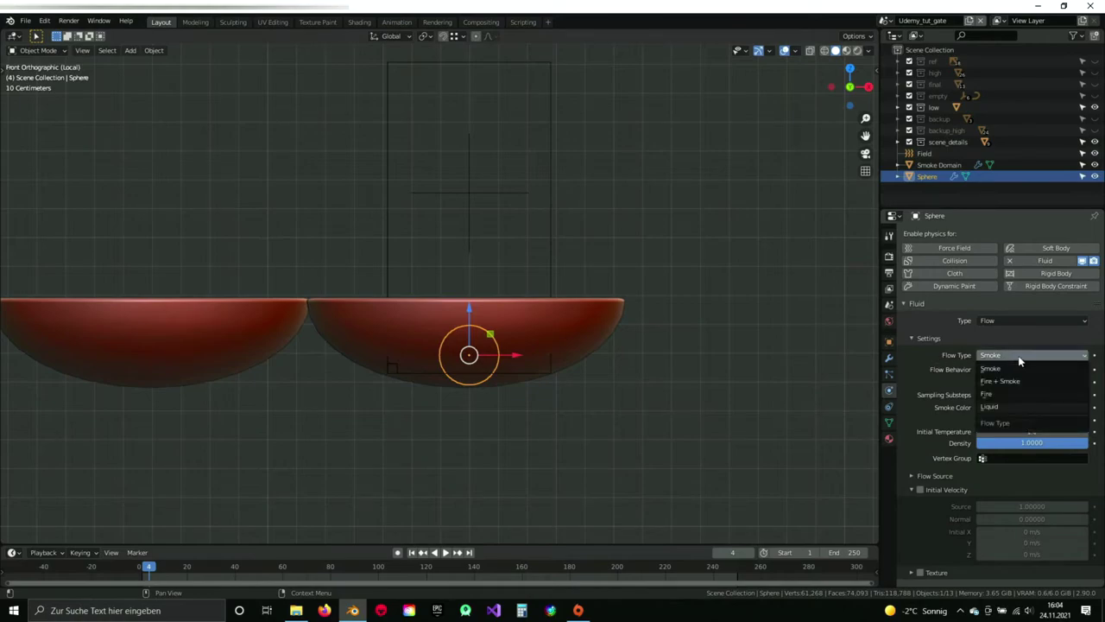
{"action": "left_click", "coordinate": [989, 394]}
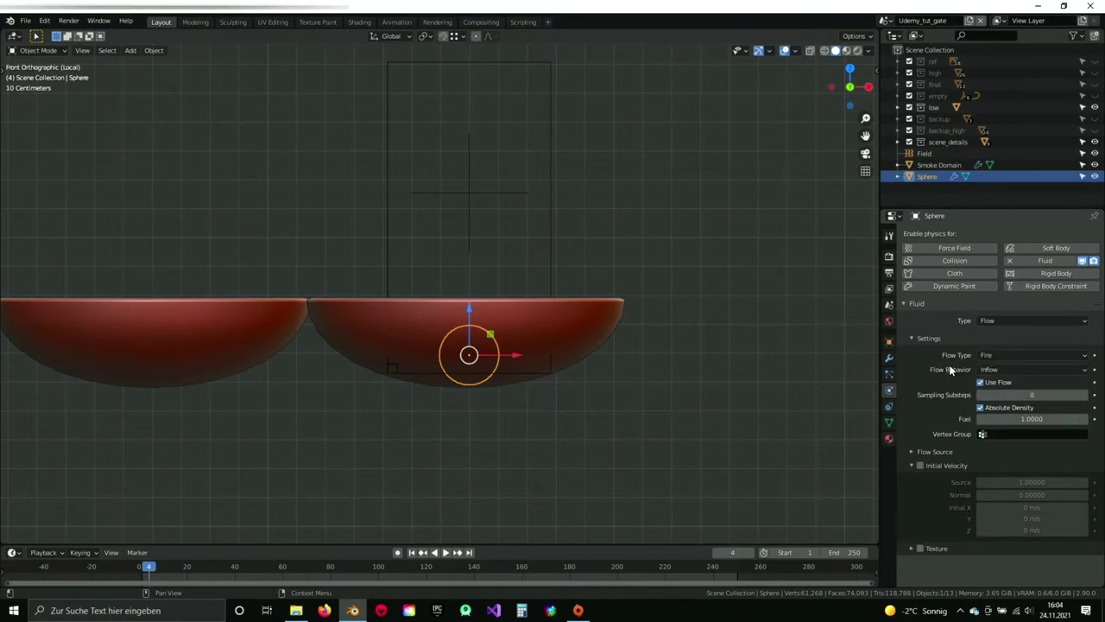
Set the sphere's fire fuel to 2 and the surface emission of its flow source to 1.
{"action": "left_click", "coordinate": [1035, 418]}
{"action": "type", "text": "2"}
{"action": "key", "text": "Return"}
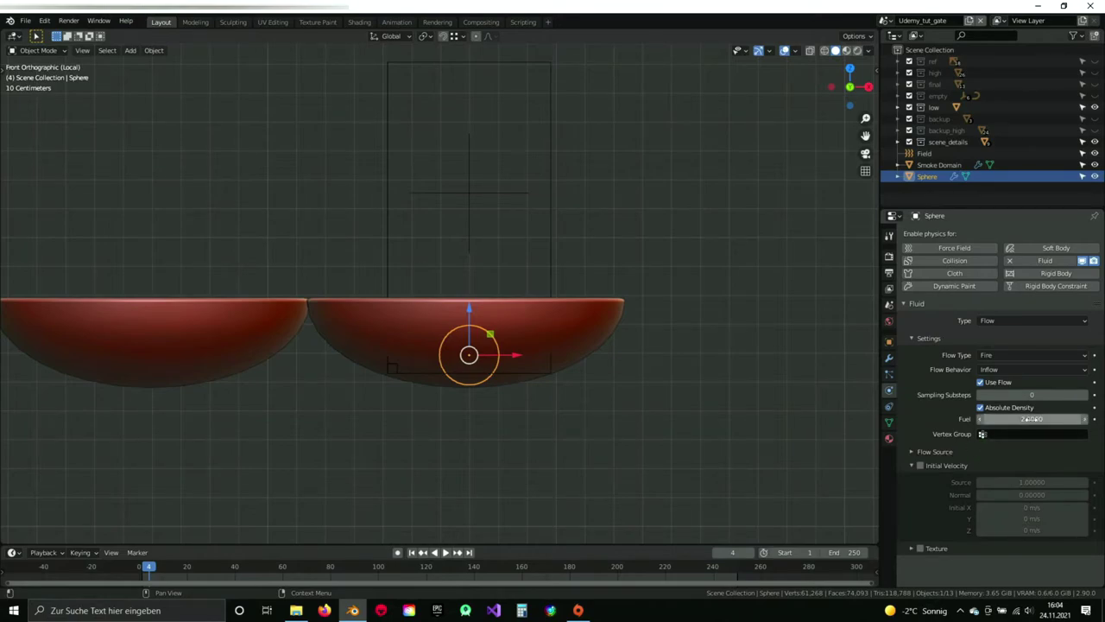
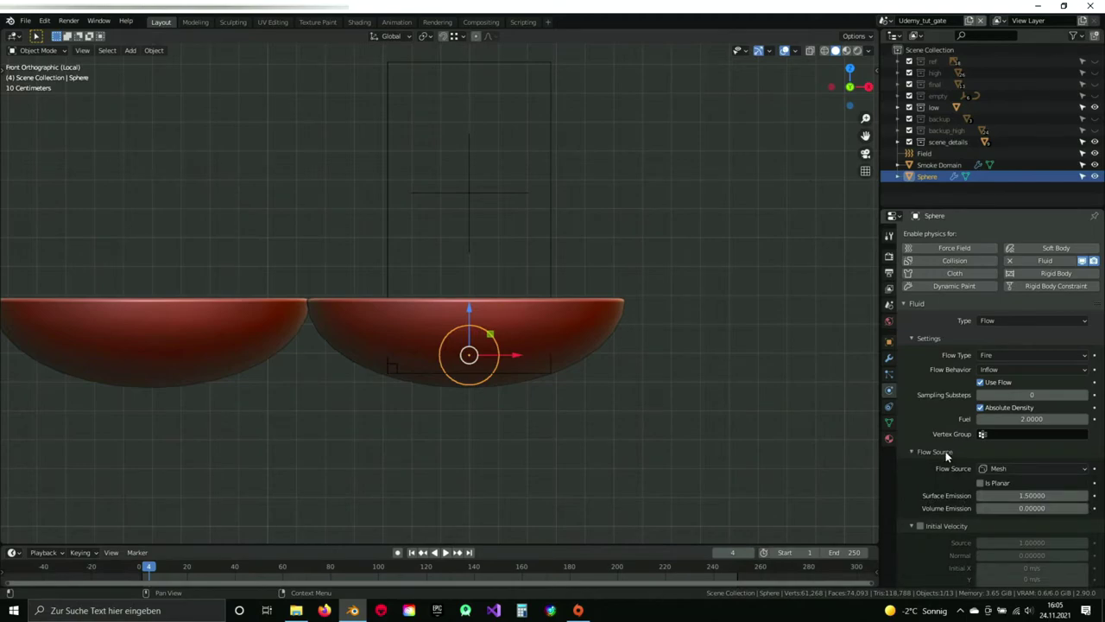
{"action": "left_click", "coordinate": [941, 452]}
{"action": "scroll", "coordinate": [940, 452], "scroll_direction": "down", "scroll_amount": 1}
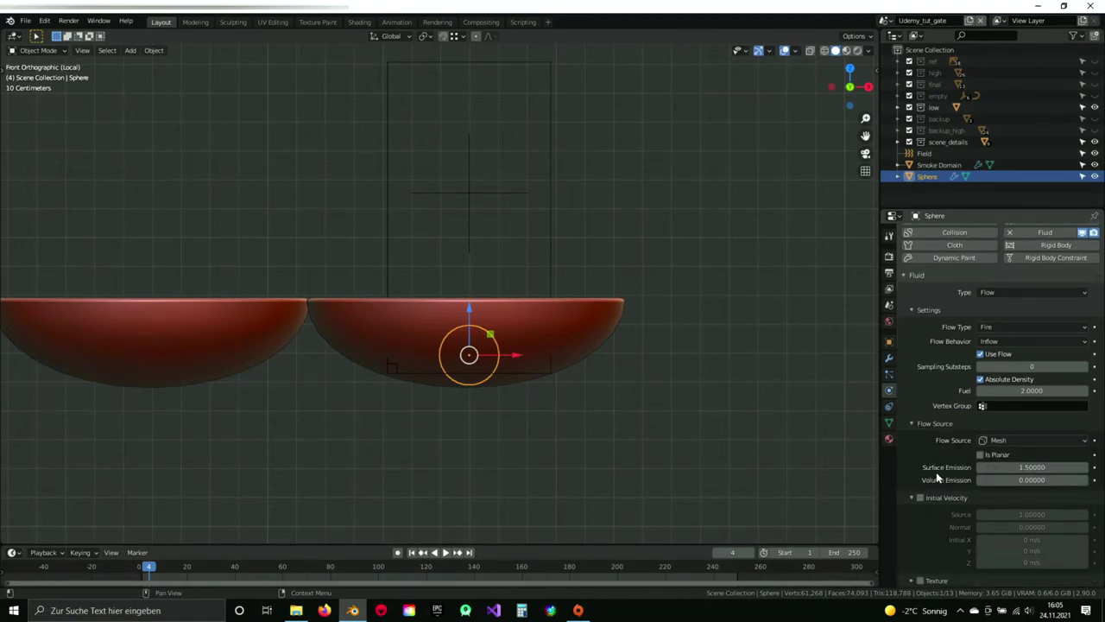
{"action": "left_click", "coordinate": [1006, 467]}
{"action": "key", "text": "Escape"}
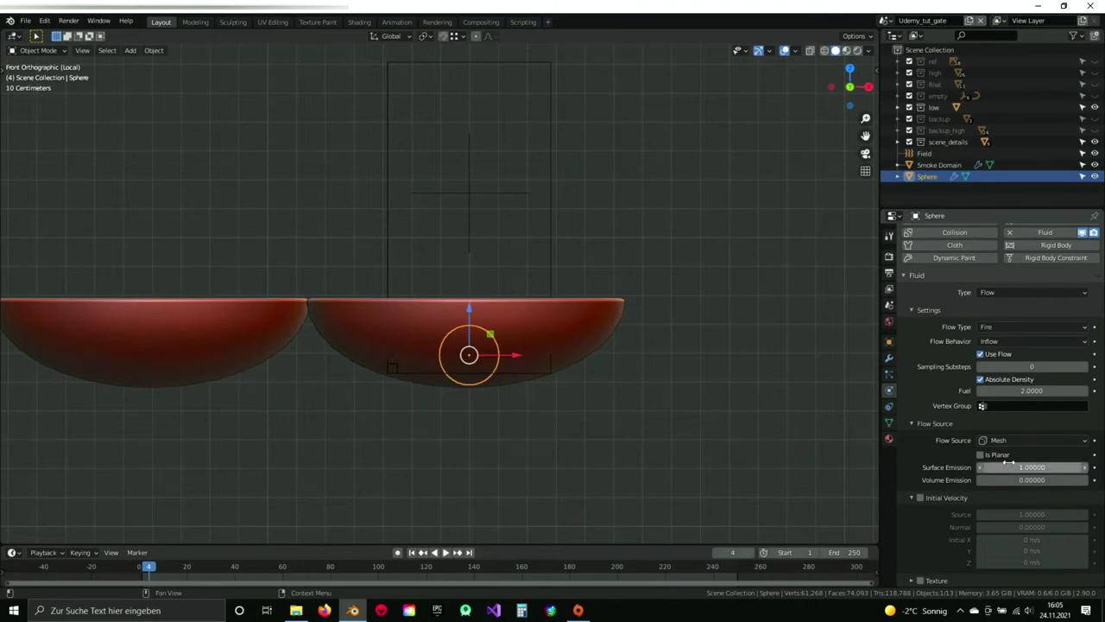
Enable the texture option for the sphere's fluid flow and save the file.
{"action": "left_click", "coordinate": [920, 580]}
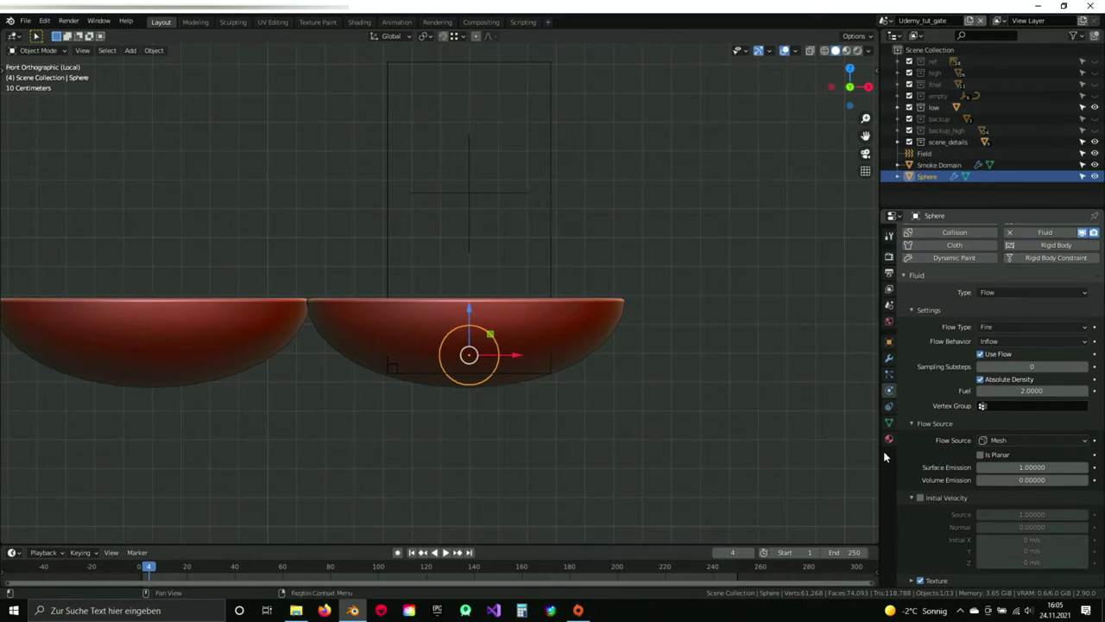
{"action": "key", "text": "ctrl+s"}
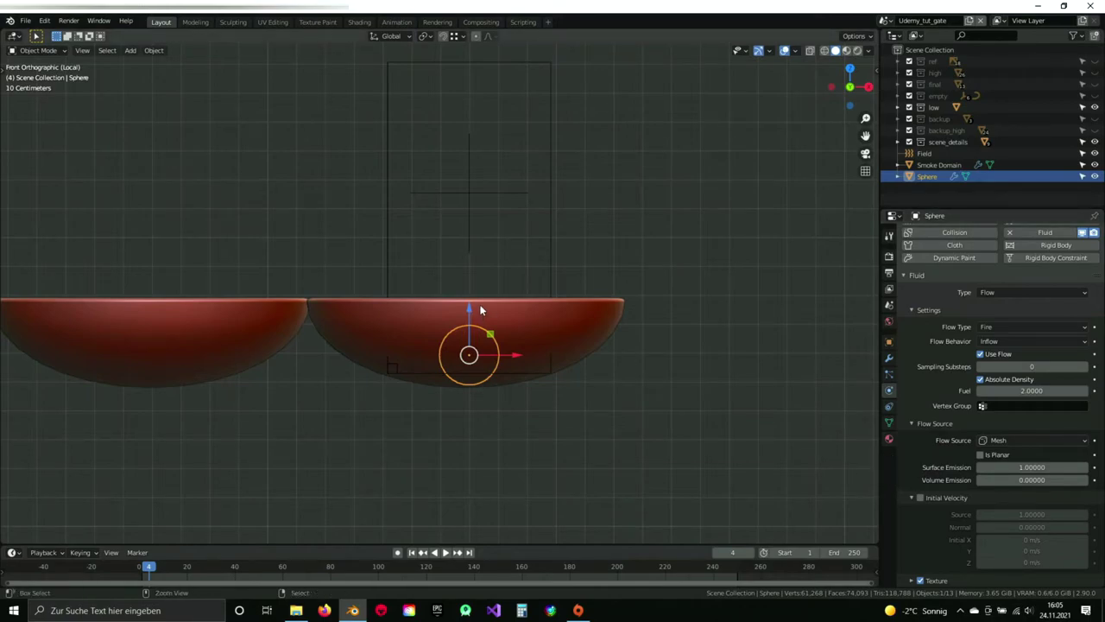
{"action": "middle_click_drag", "start_coordinate": [470, 268], "coordinate": [479, 242], "text": "shift"}
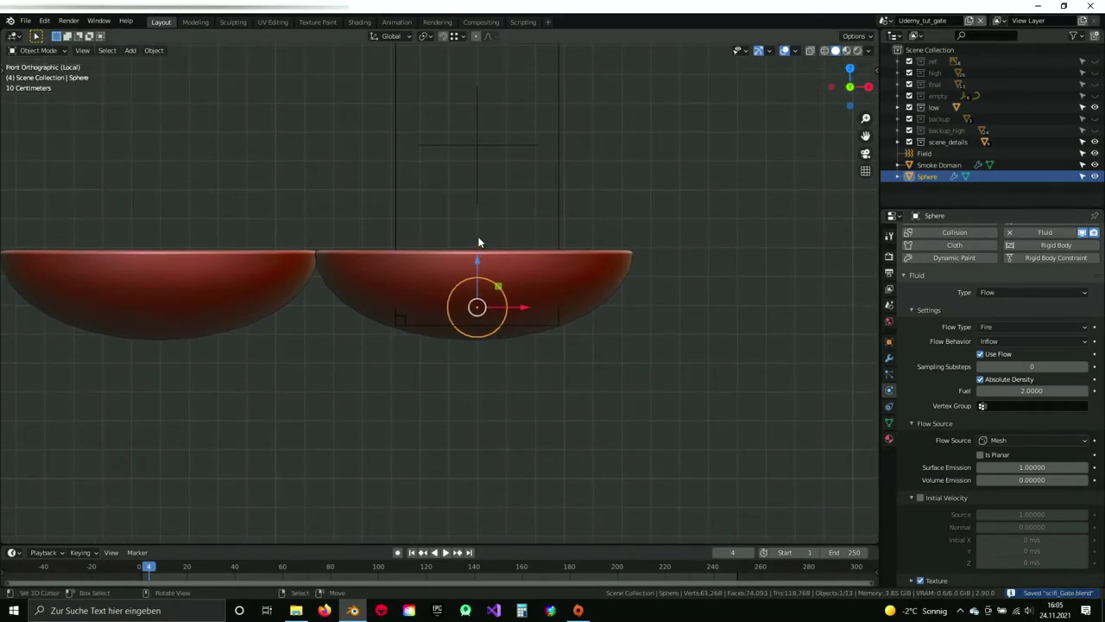
Switch the sphere to Texture Paint mode and back to Object Mode to make the texture properties available.
{"action": "left_click", "coordinate": [38, 50]}
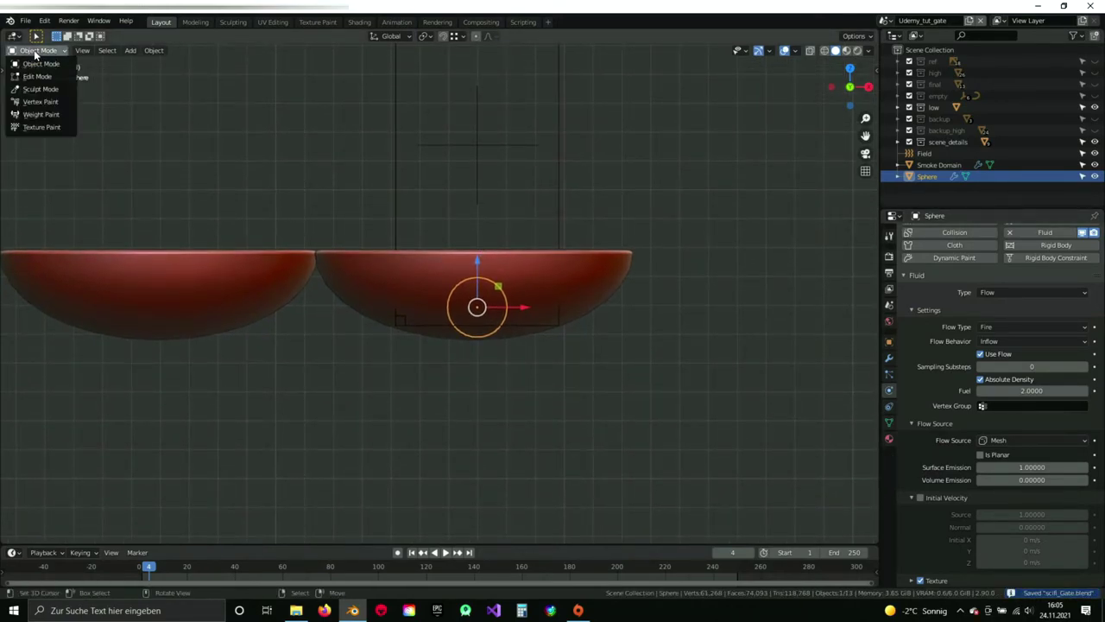
{"action": "left_click", "coordinate": [37, 129]}
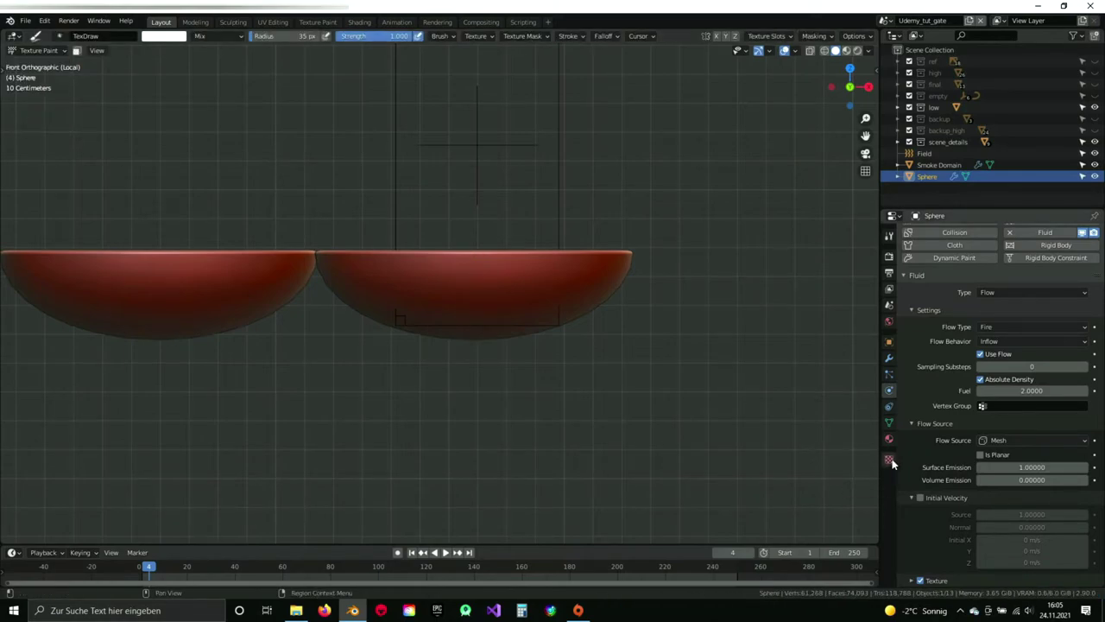
{"action": "left_click", "coordinate": [20, 37]}
{"action": "key", "text": "Escape"}
{"action": "left_click", "coordinate": [37, 50]}
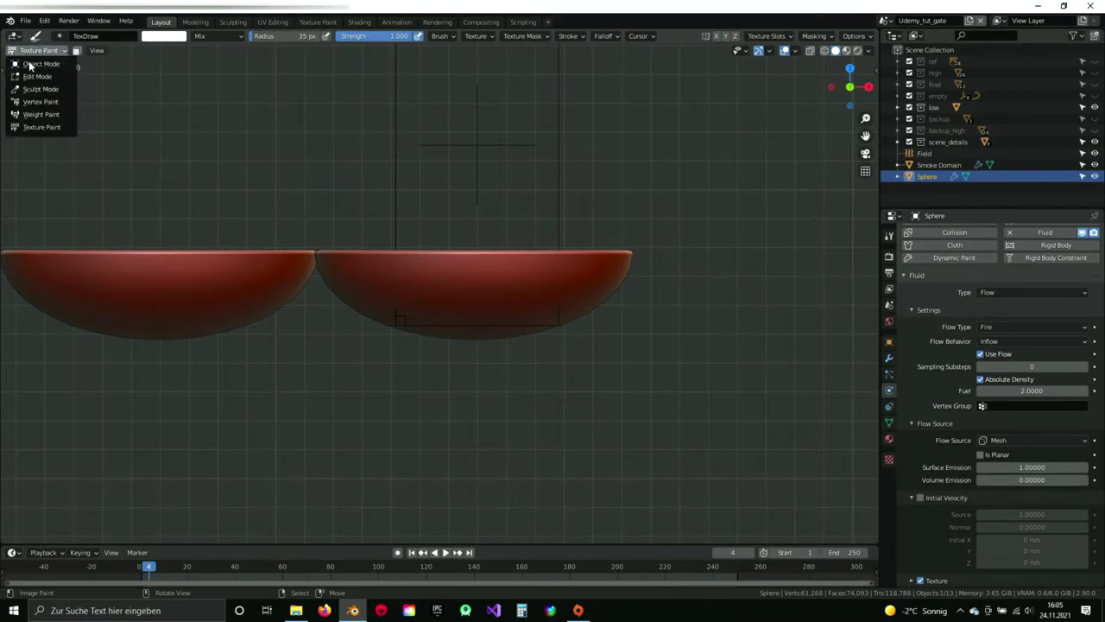
{"action": "left_click", "coordinate": [33, 67]}
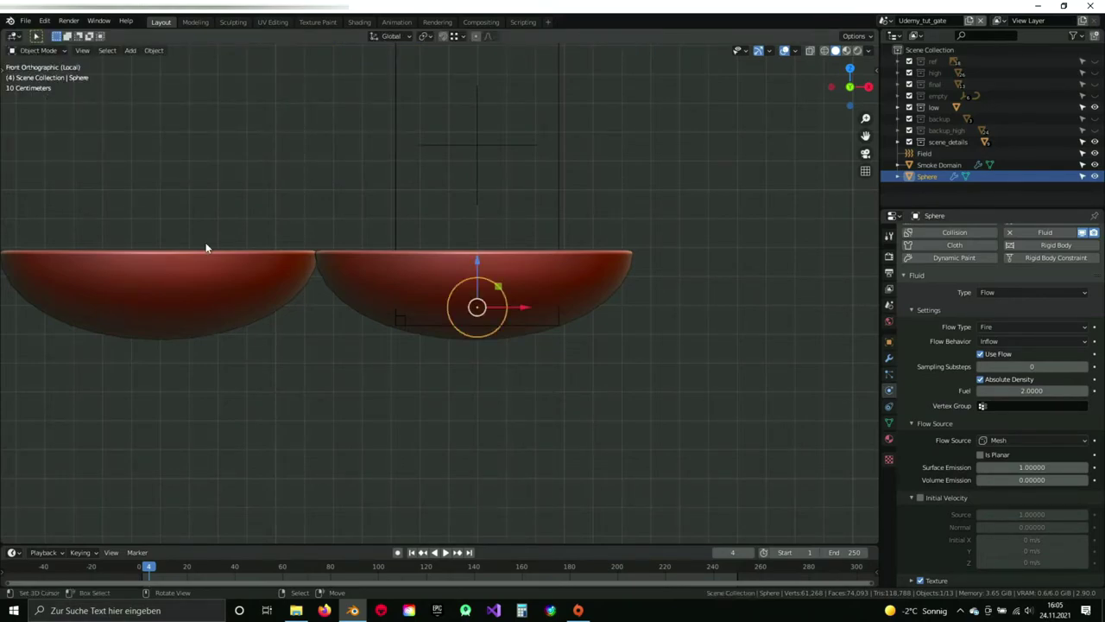
Create a new texture named "fire" and set its type to Clouds.
{"action": "left_click", "coordinate": [889, 461]}
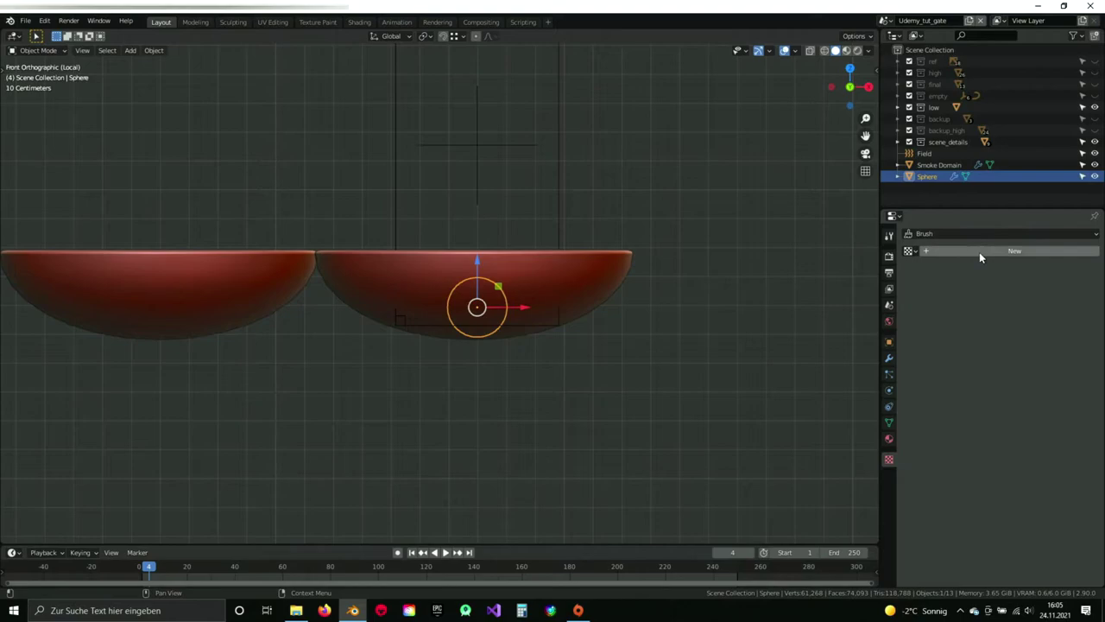
{"action": "left_click", "coordinate": [979, 252]}
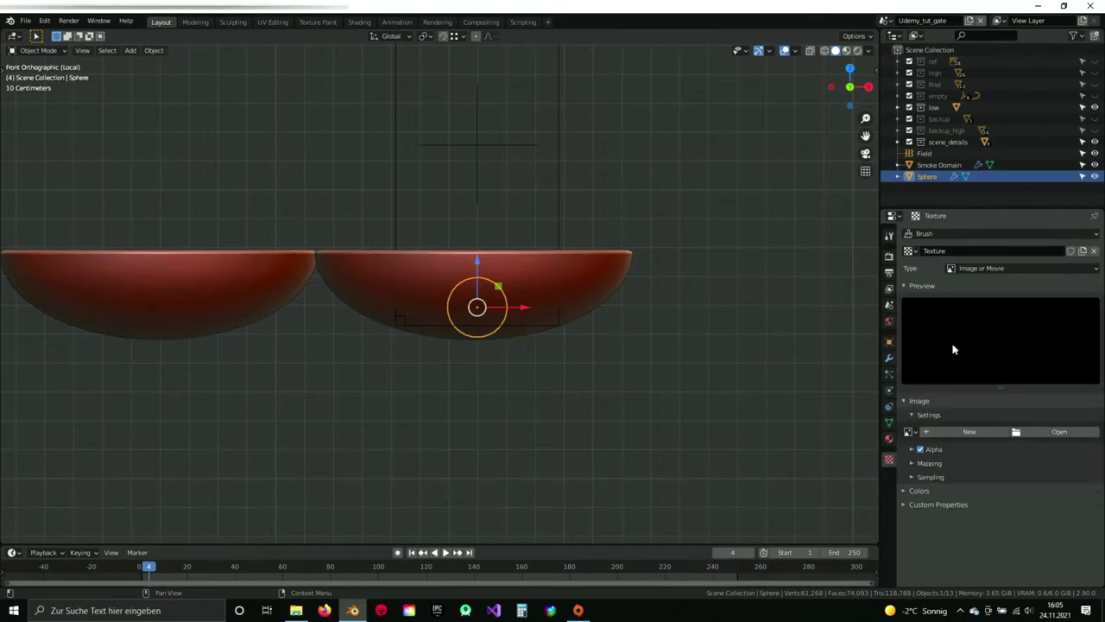
{"action": "left_click", "coordinate": [950, 251]}
{"action": "type", "text": "fire"}
{"action": "key", "text": "Return"}
{"action": "left_click", "coordinate": [981, 269]}
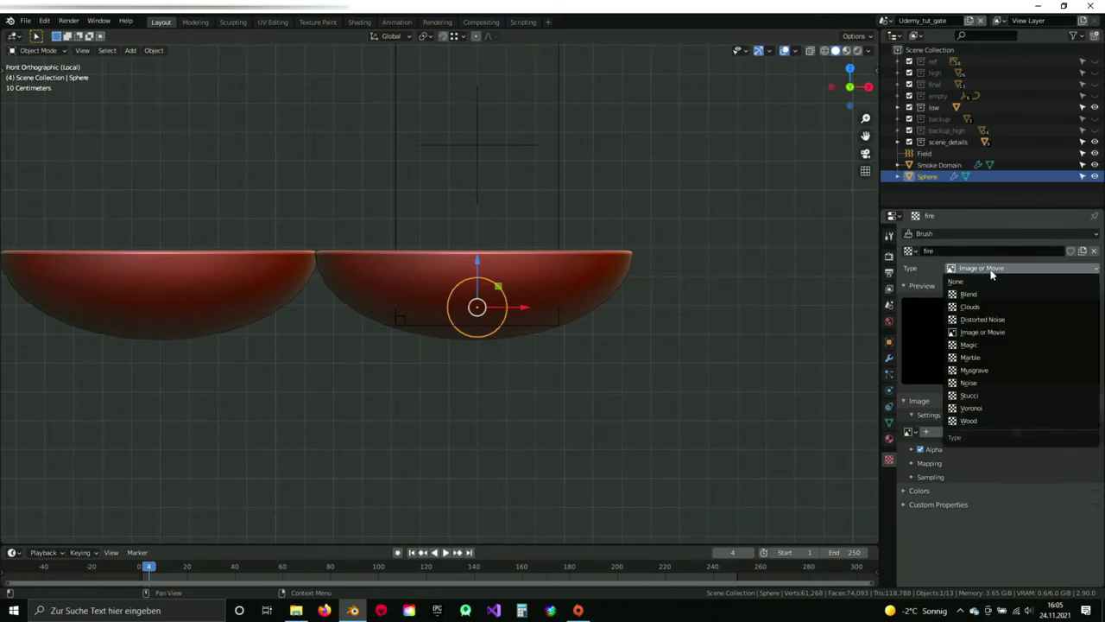
{"action": "left_click", "coordinate": [969, 307]}
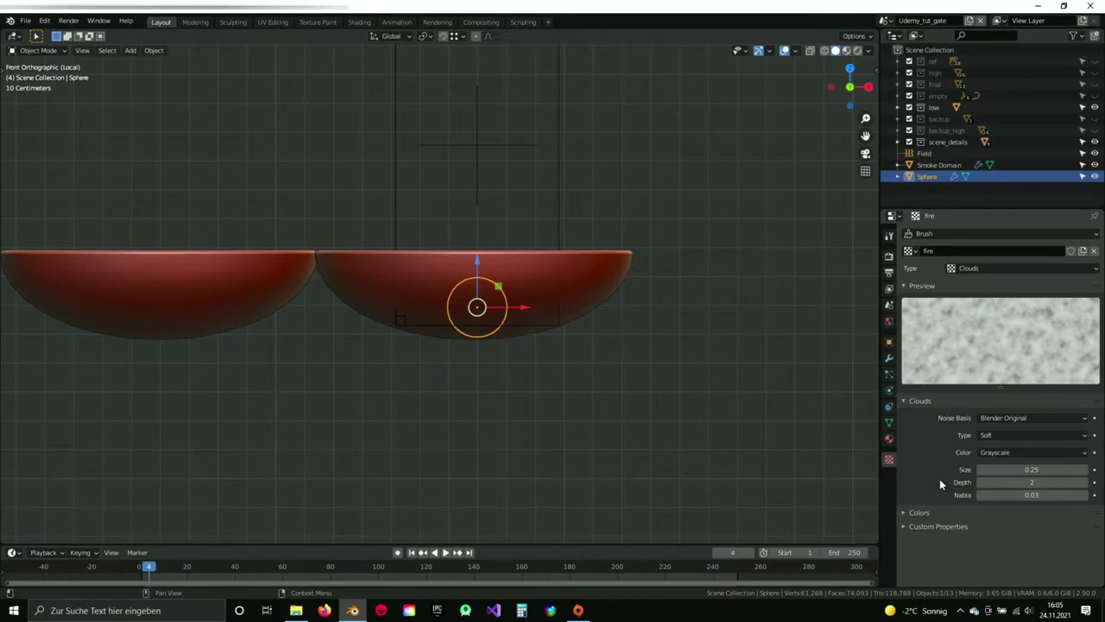
Set the size of the fire clouds texture to 0.1.
{"action": "left_click", "coordinate": [1012, 469]}
{"action": "type", "text": "0.1"}
{"action": "key", "text": "Return"}
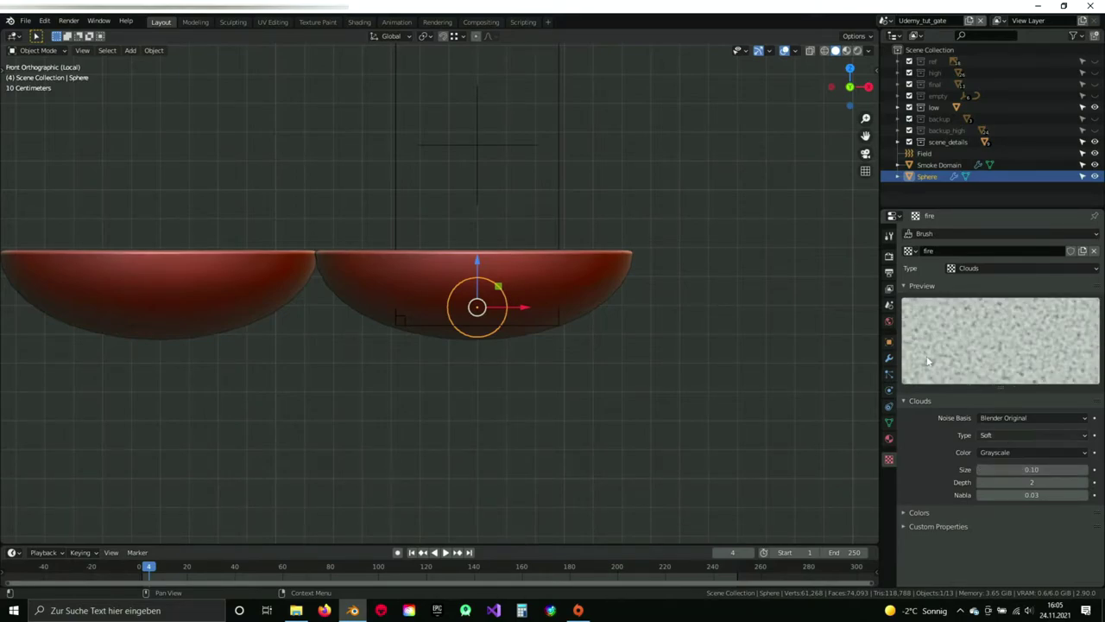
{"action": "scroll", "coordinate": [488, 304], "scroll_direction": "up", "scroll_amount": 2}
{"action": "key", "text": "shift+z"}
{"action": "key", "text": "shift+z"}
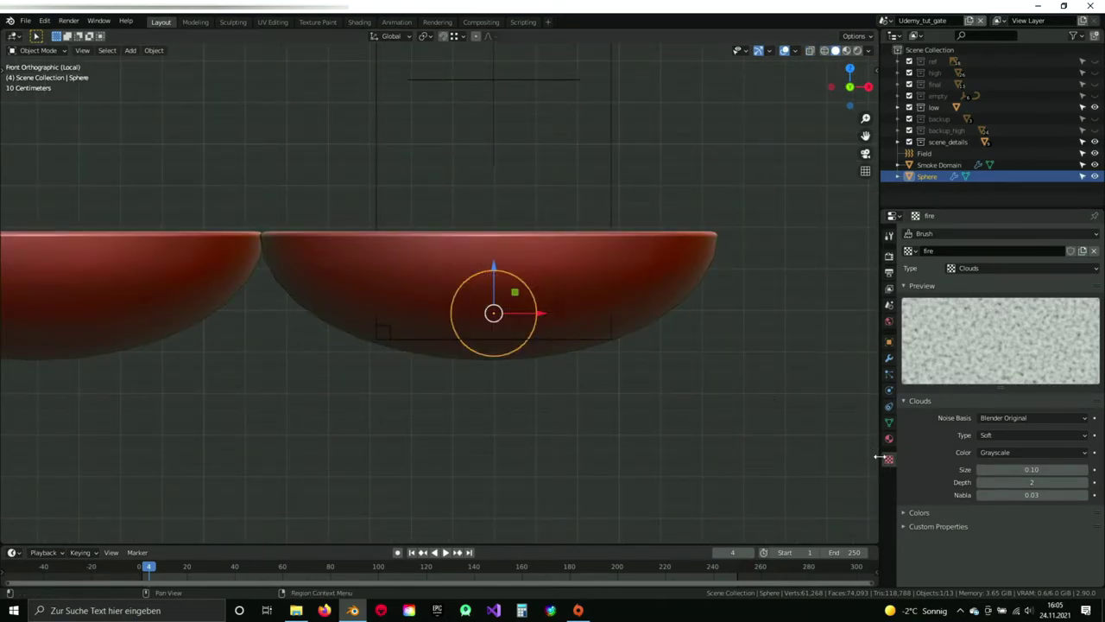
Assign the "fire" texture to the sphere's fluid flow.
{"action": "left_click", "coordinate": [889, 393]}
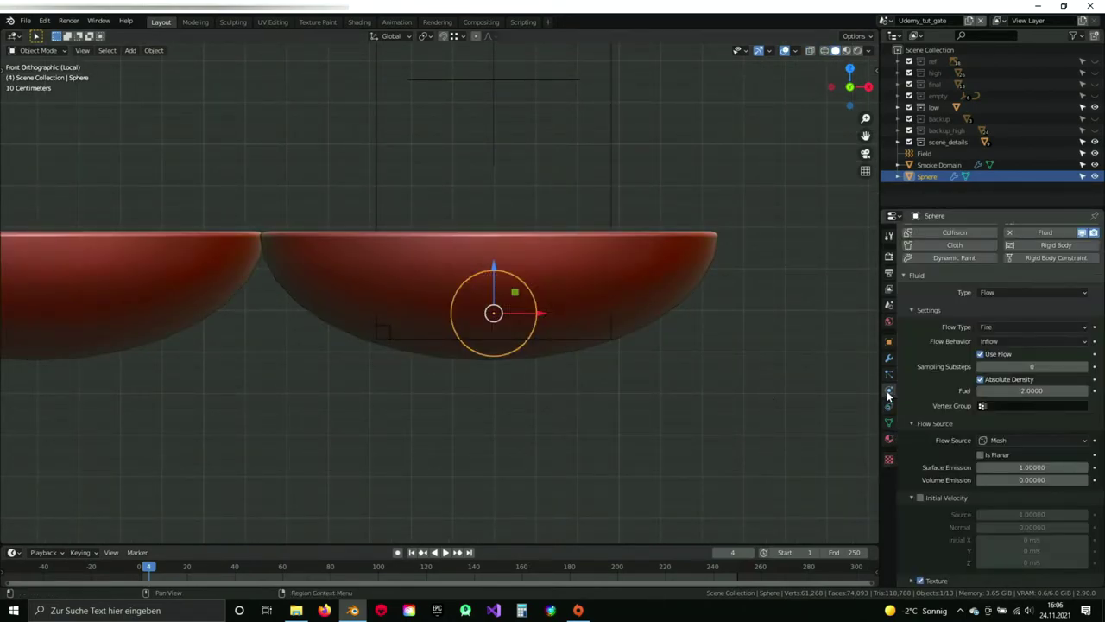
{"action": "left_click", "coordinate": [919, 582]}
{"action": "scroll", "coordinate": [966, 482], "scroll_direction": "down", "scroll_amount": 2}
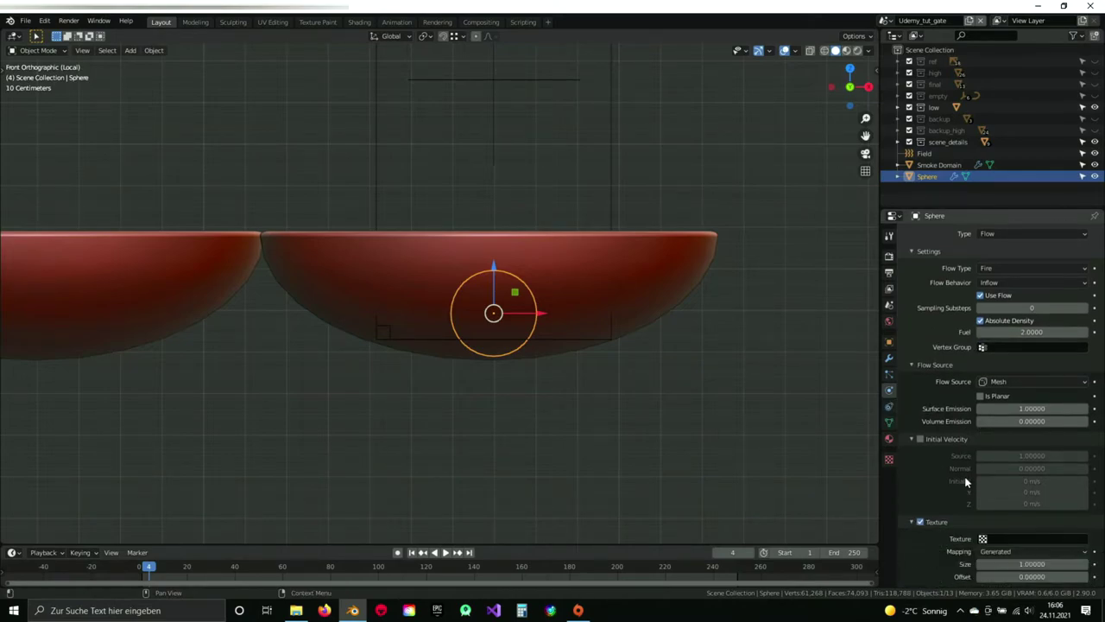
{"action": "left_click", "coordinate": [1024, 538]}
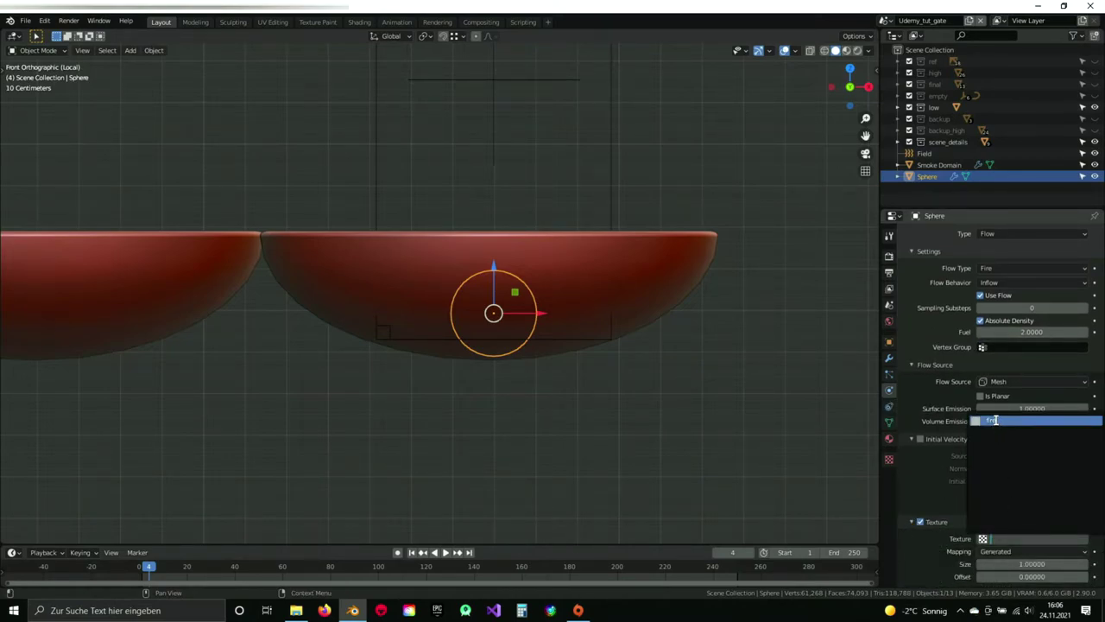
{"action": "left_click", "coordinate": [1002, 420]}
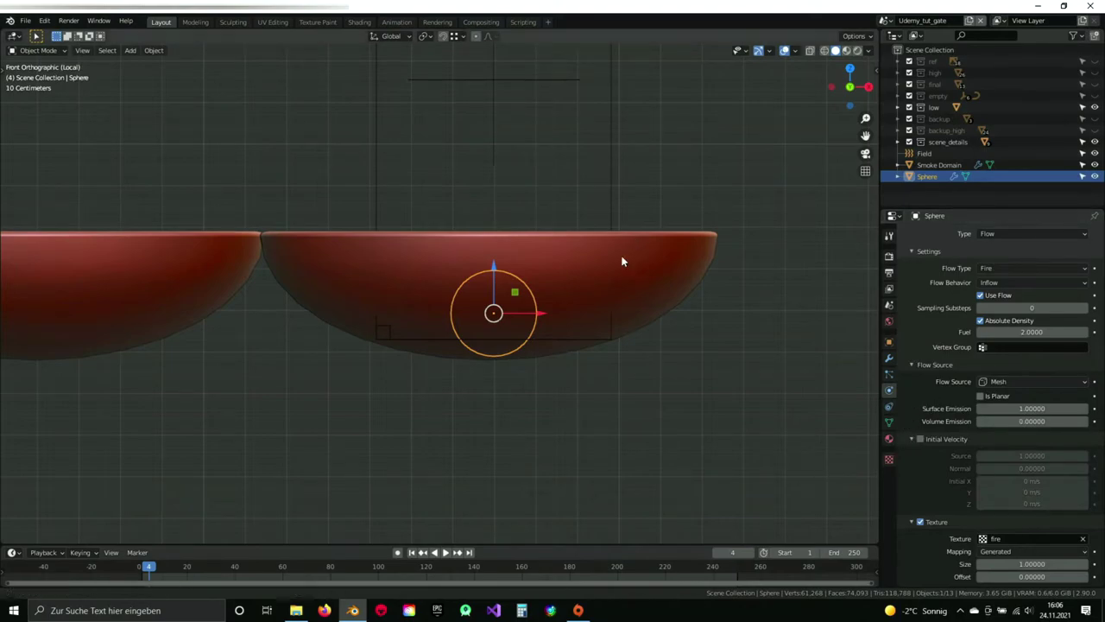
{"action": "middle_click_drag", "start_coordinate": [458, 248], "coordinate": [424, 335], "text": "shift"}
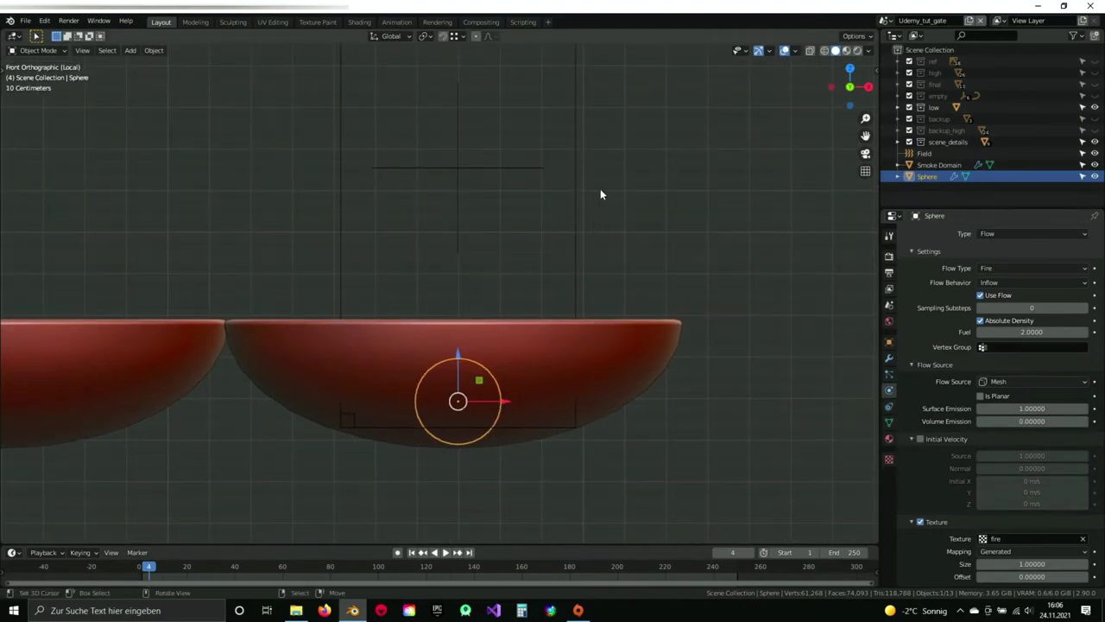
Select the smoke domain above the bowl and set its resolution divisions to 256.
{"action": "left_click", "coordinate": [576, 148]}
{"action": "middle_click_drag", "start_coordinate": [676, 293], "coordinate": [636, 225], "text": "shift"}
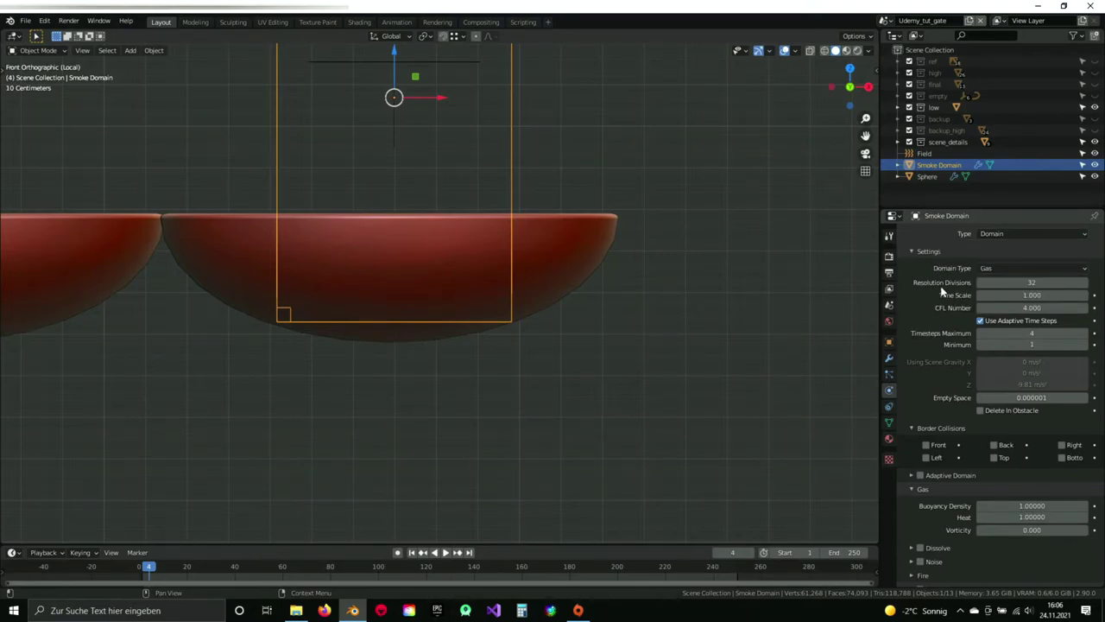
{"action": "left_click", "coordinate": [1023, 283]}
{"action": "type", "text": "256"}
{"action": "key", "text": "Return"}
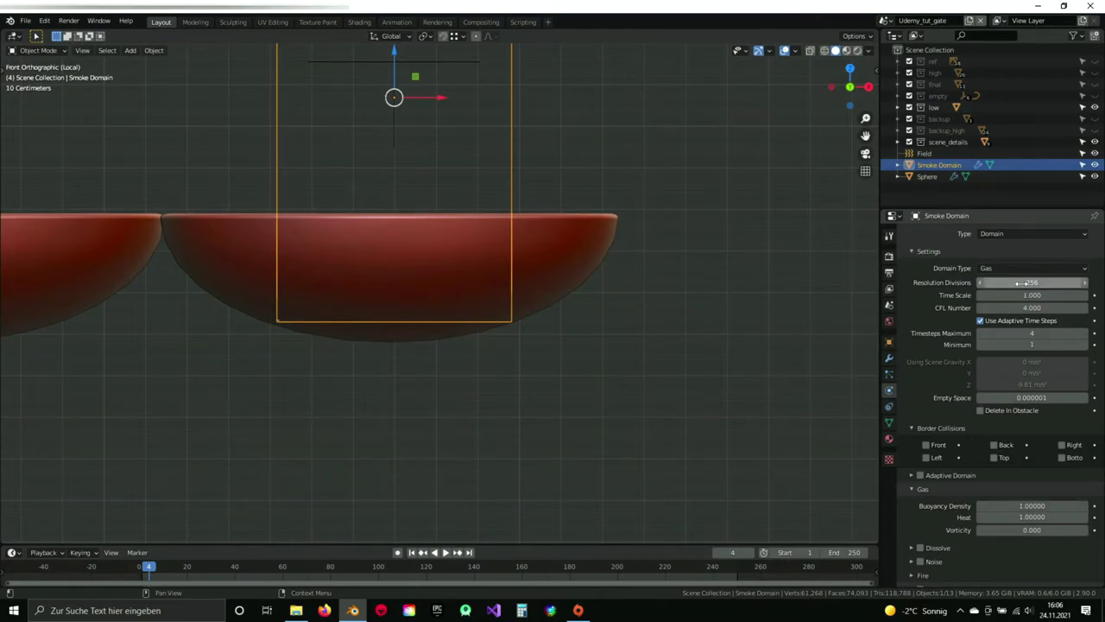
Create a folder named "fire_cache" in the project folder Projekt_dateien and set it as the smoke domain's cache directory.
{"action": "scroll", "coordinate": [919, 322], "scroll_direction": "down", "scroll_amount": 6}
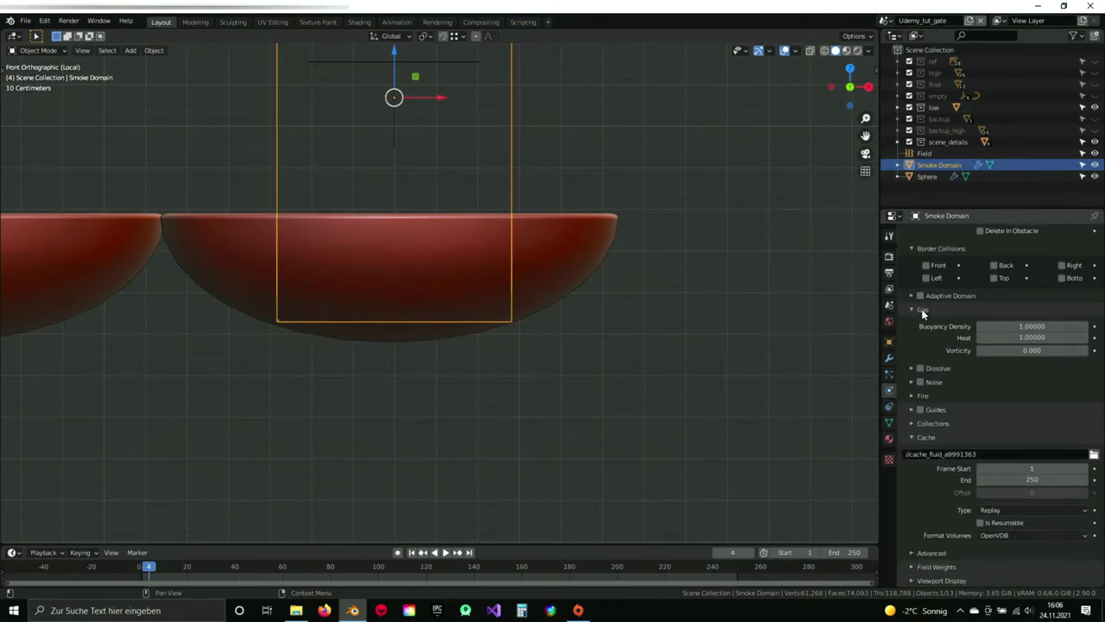
{"action": "left_click", "coordinate": [1094, 454]}
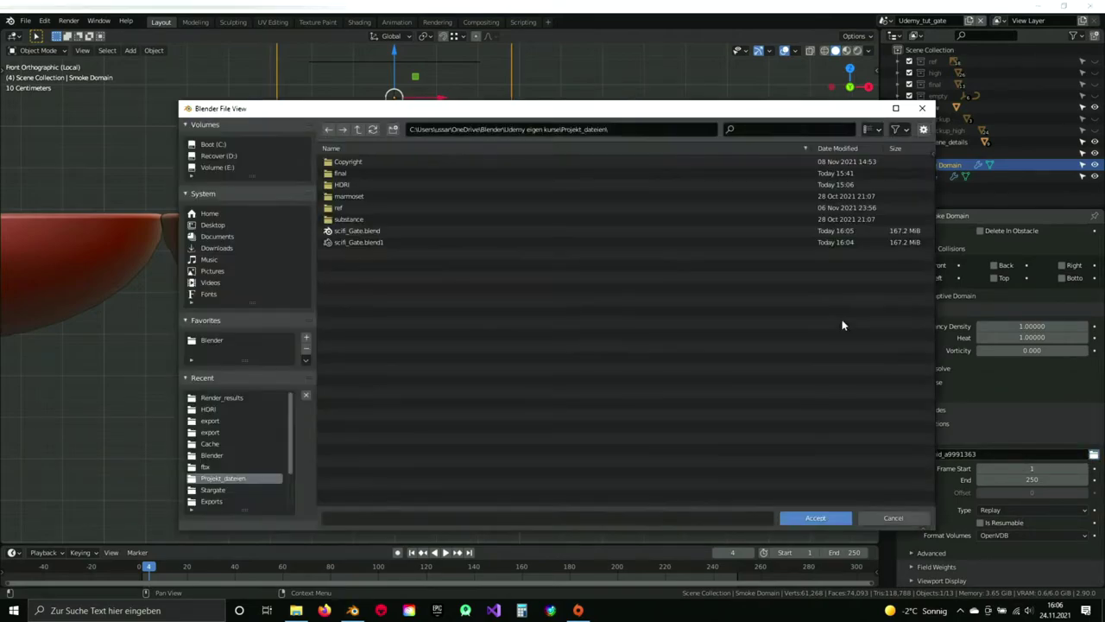
{"action": "double_click", "coordinate": [356, 172]}
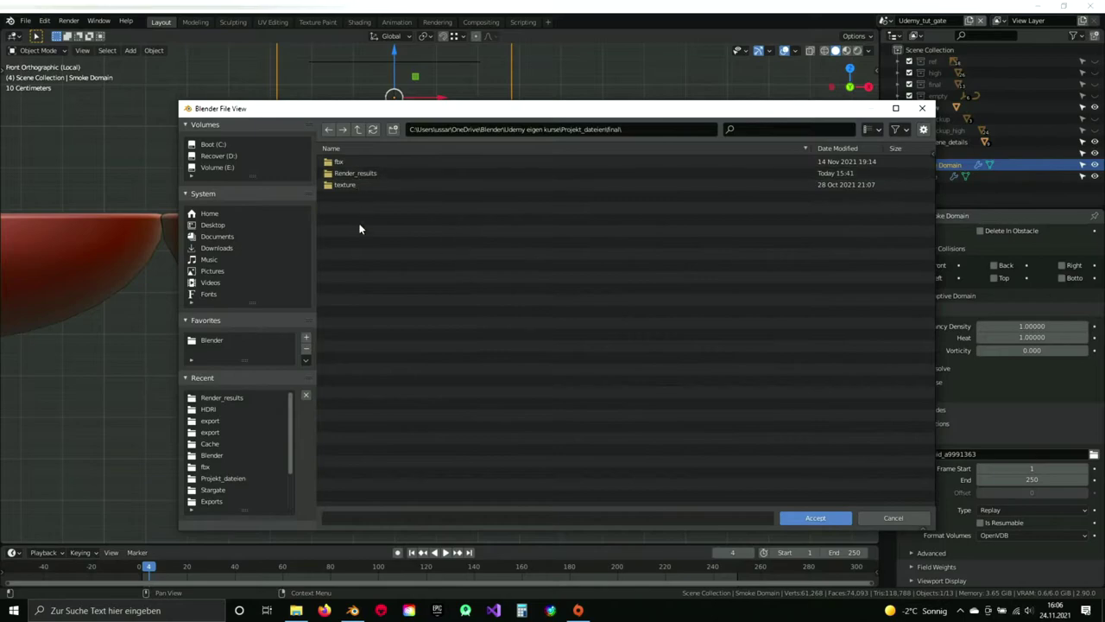
{"action": "left_click", "coordinate": [358, 130]}
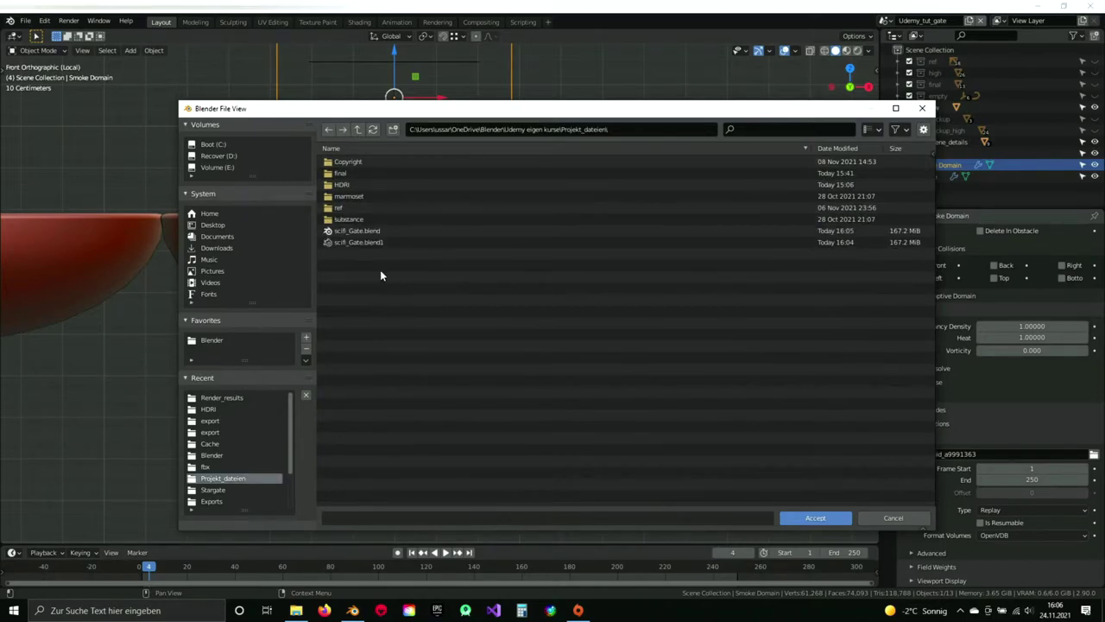
{"action": "left_click", "coordinate": [393, 129]}
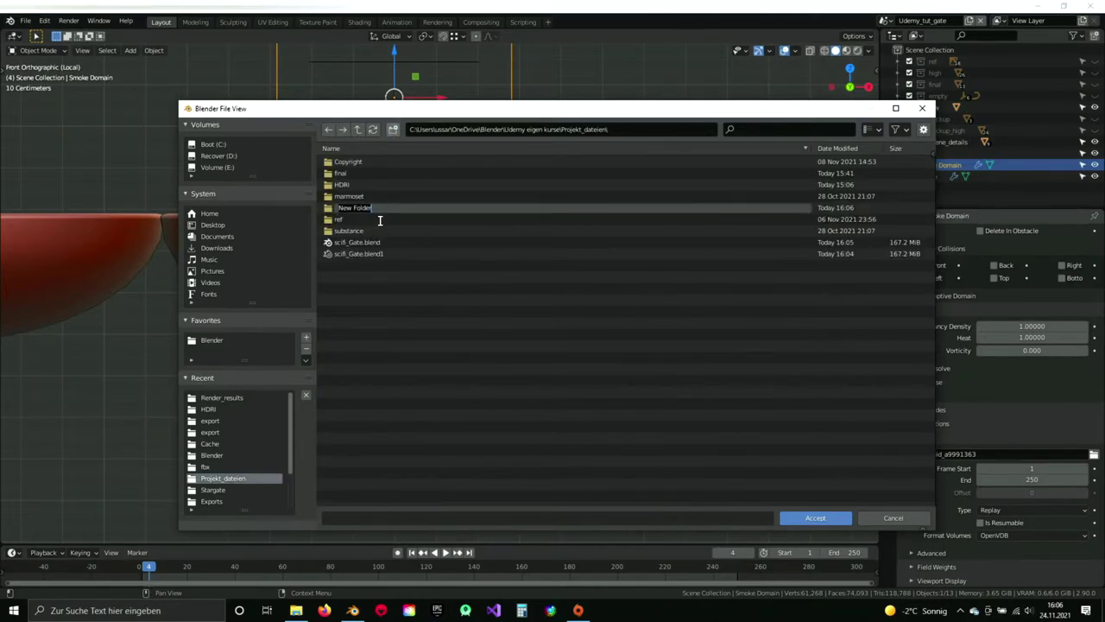
{"action": "type", "text": "fina"}
{"action": "type", "text": "_cahc"}
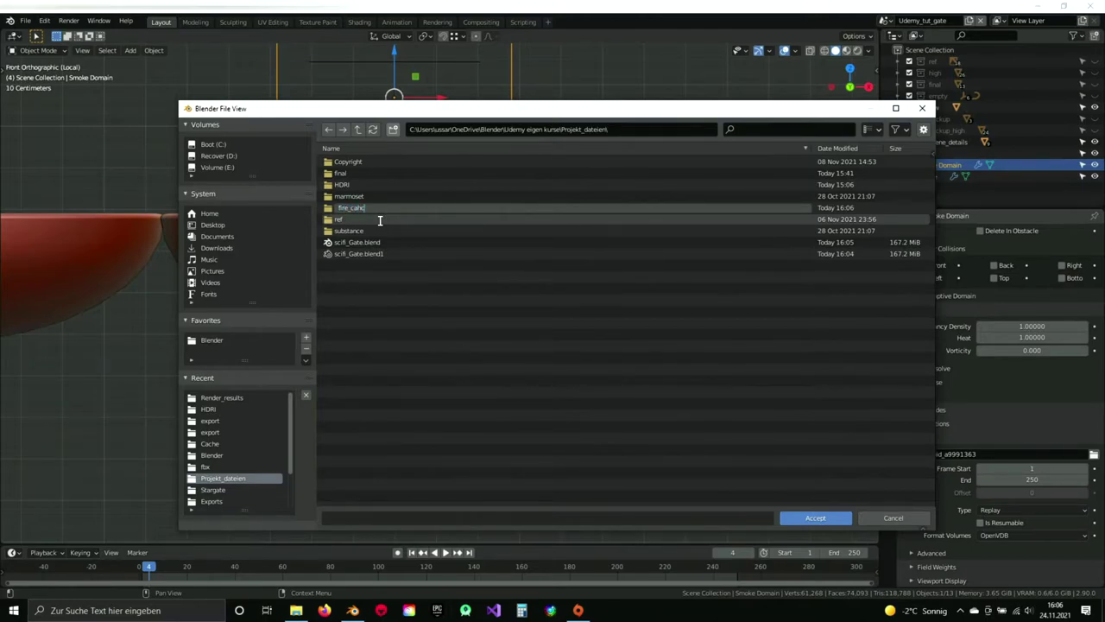
{"action": "key", "text": "BackSpace"}
{"action": "key", "text": "BackSpace"}
{"action": "type", "text": "che"}
{"action": "key", "text": "Return"}
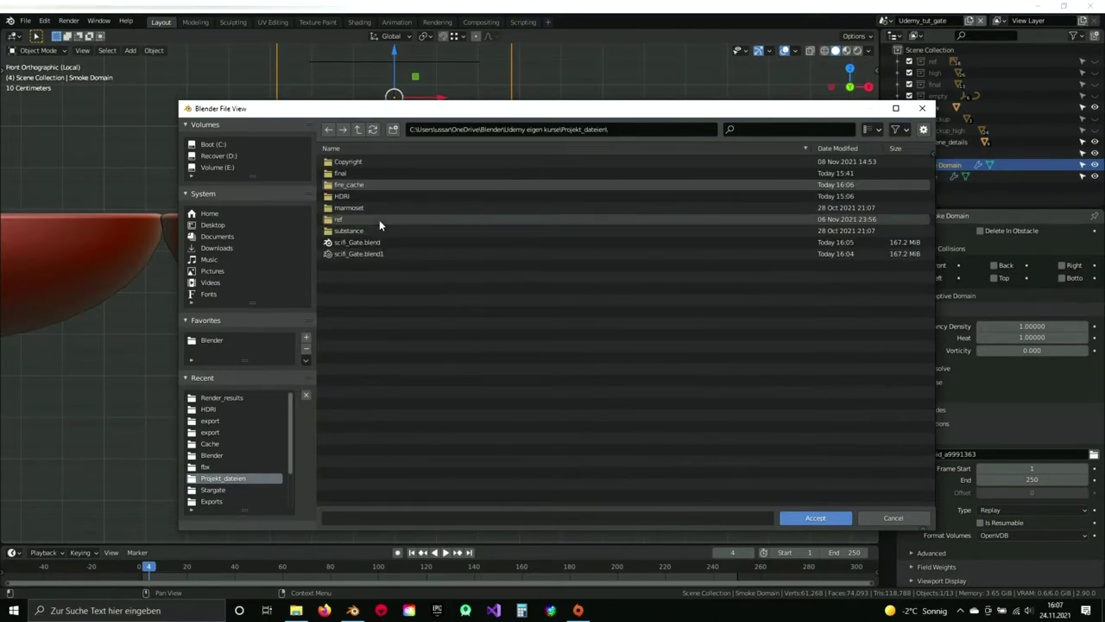
{"action": "double_click", "coordinate": [372, 184]}
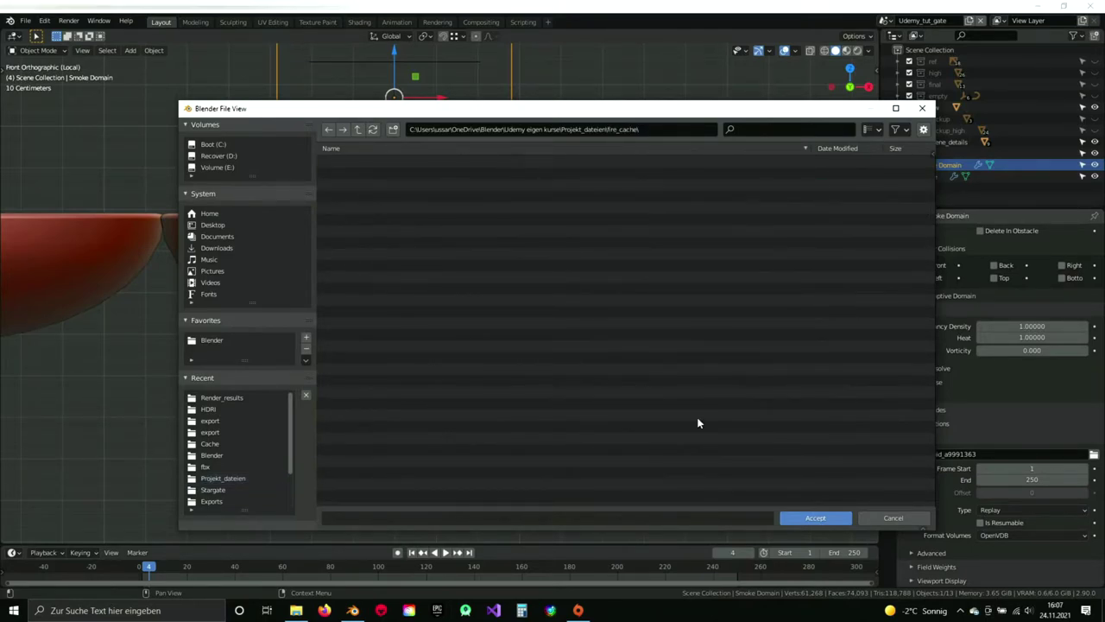
{"action": "left_click", "coordinate": [815, 517]}
Set the smoke domain's cache end frame to 100 and its cache type to Modular.
{"action": "left_click", "coordinate": [1028, 478]}
{"action": "type", "text": "100"}
{"action": "key", "text": "Return"}
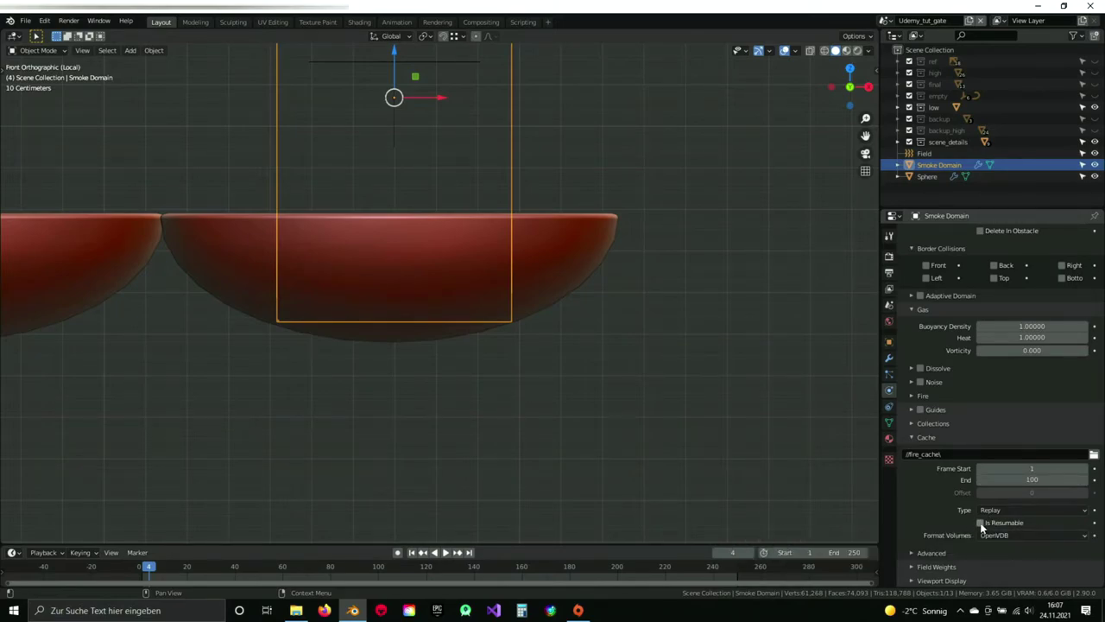
{"action": "left_click", "coordinate": [1024, 511]}
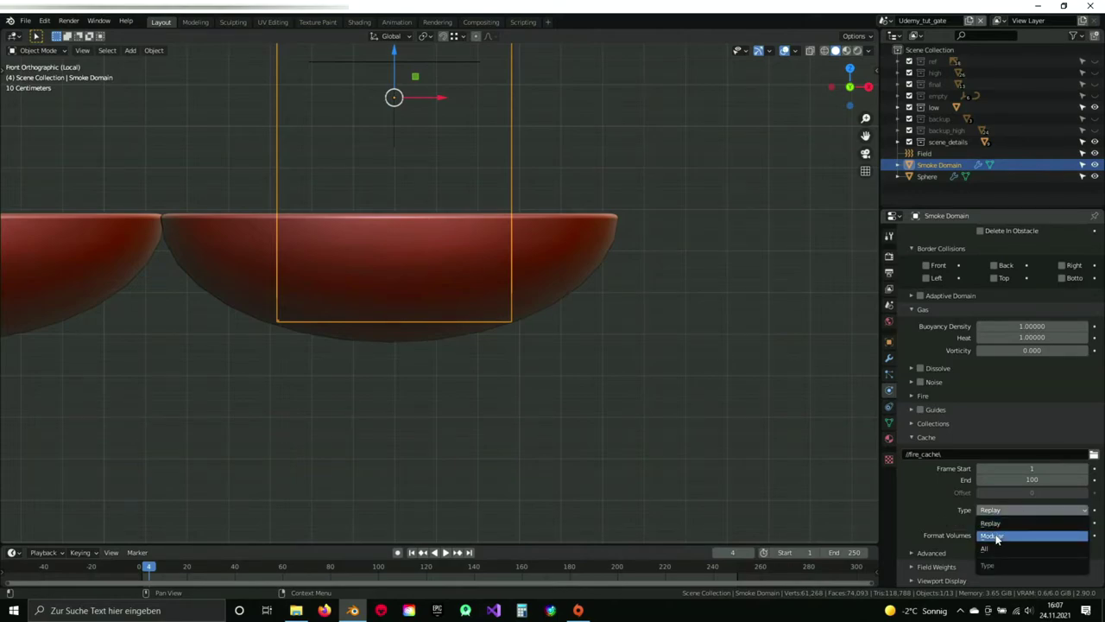
{"action": "left_click", "coordinate": [993, 535]}
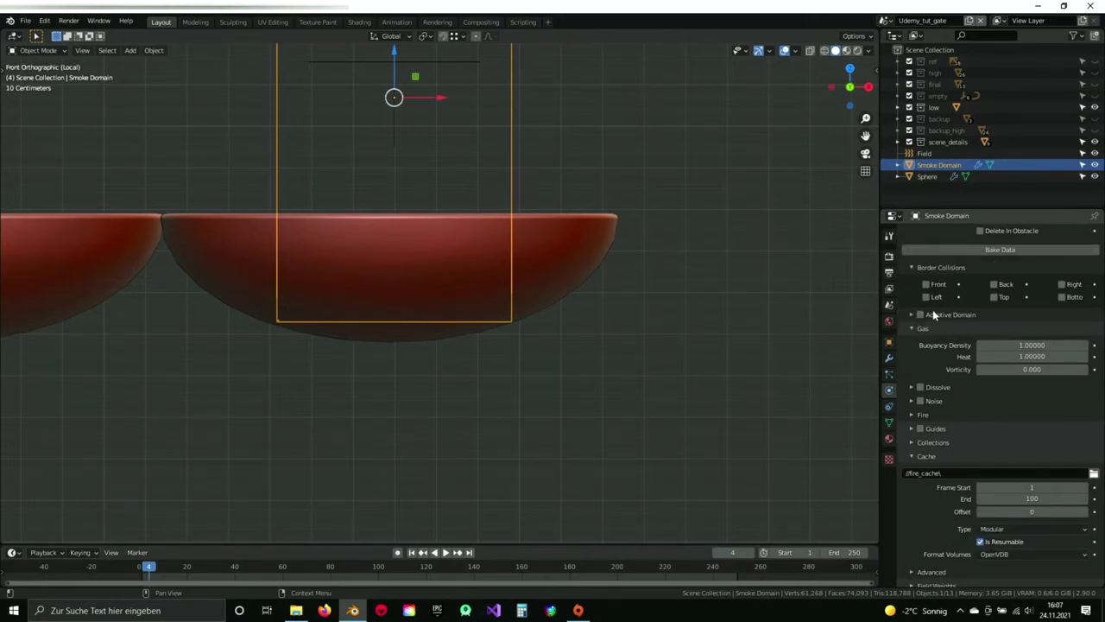
Enable Adaptive Domain on the smoke domain and set the fire's vorticity to 0.1.
{"action": "scroll", "coordinate": [933, 309], "scroll_direction": "up", "scroll_amount": 2}
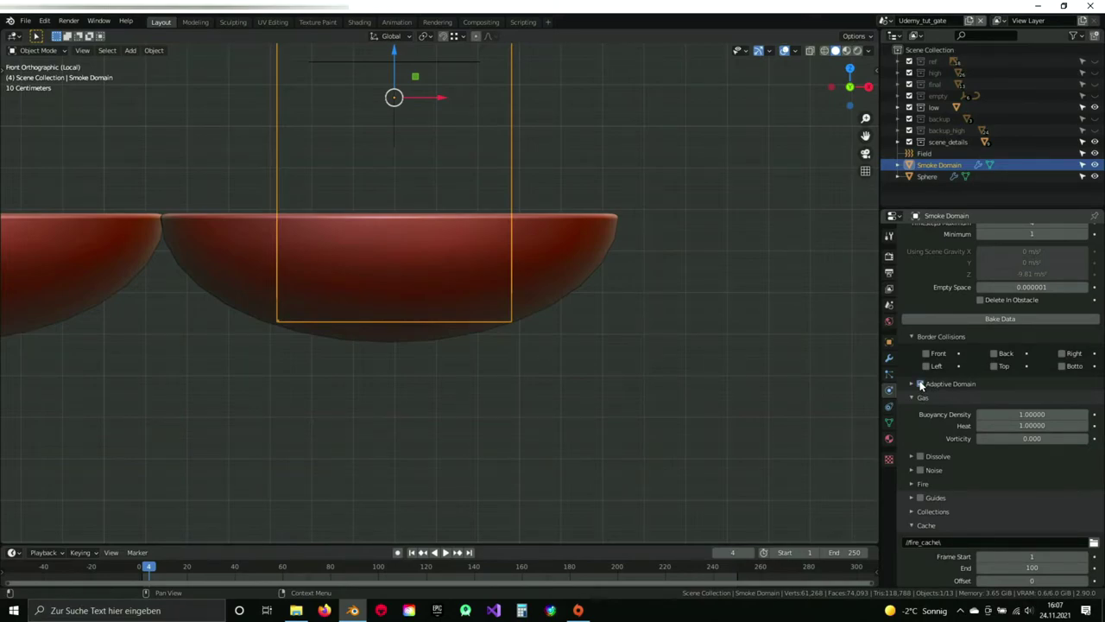
{"action": "left_click", "coordinate": [921, 384]}
{"action": "scroll", "coordinate": [917, 402], "scroll_direction": "down", "scroll_amount": 2}
{"action": "left_click", "coordinate": [914, 419]}
{"action": "scroll", "coordinate": [919, 425], "scroll_direction": "down", "scroll_amount": 2}
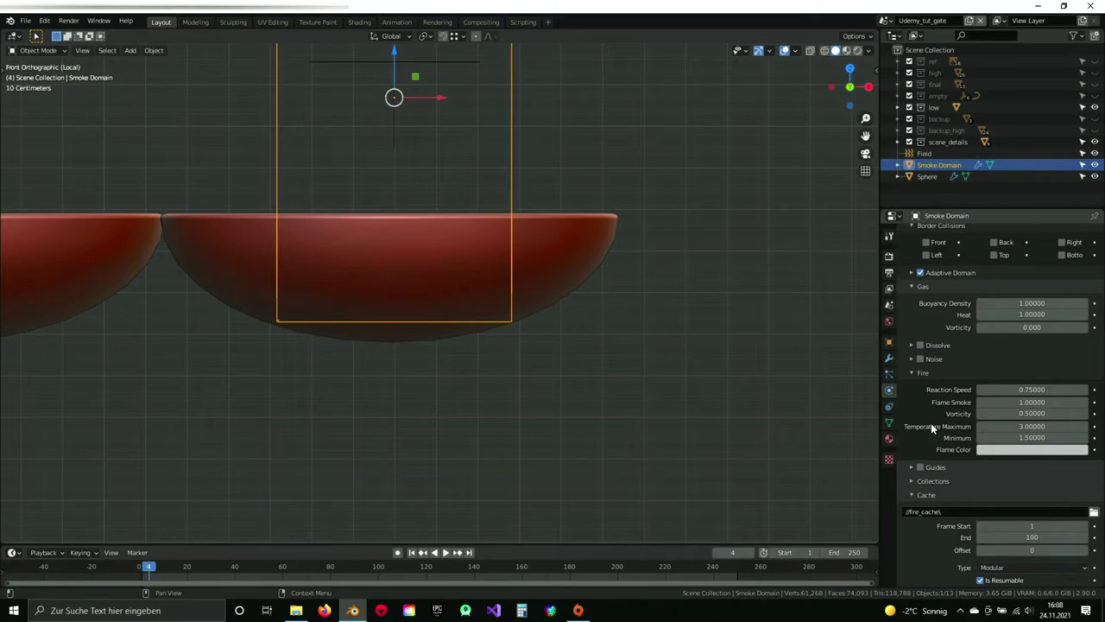
{"action": "left_click", "coordinate": [1027, 414]}
{"action": "type", "text": "0.1"}
{"action": "key", "text": "Return"}
Set the fire's reaction speed to 0.5 and save the file.
{"action": "left_click", "coordinate": [1022, 390]}
{"action": "type", "text": "0.1"}
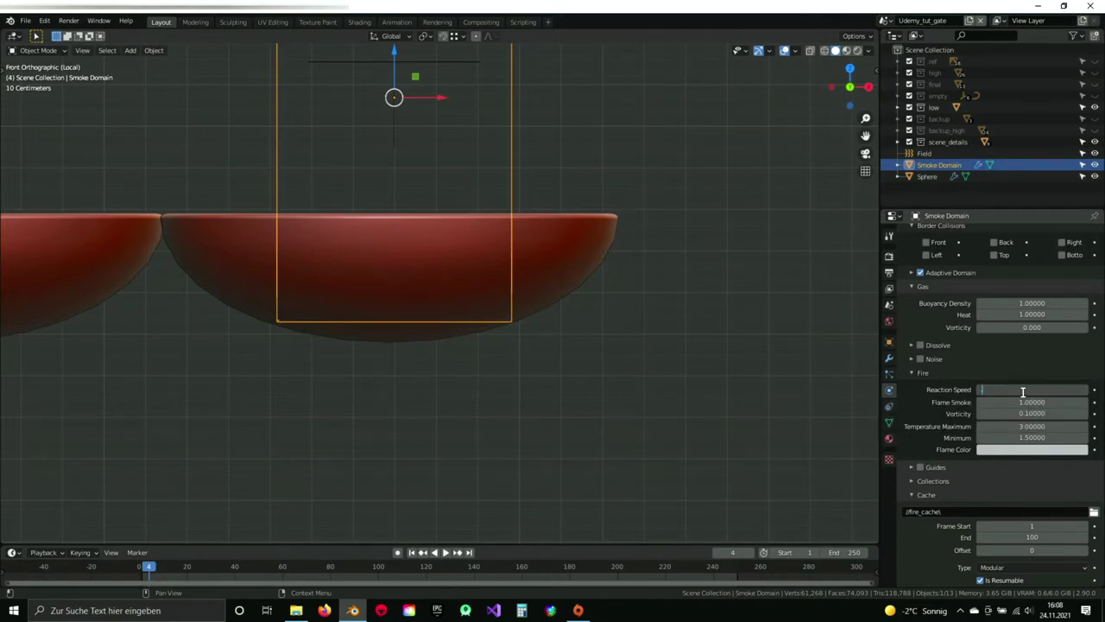
{"action": "key", "text": "Return"}
{"action": "scroll", "coordinate": [959, 395], "scroll_direction": "down", "scroll_amount": 3}
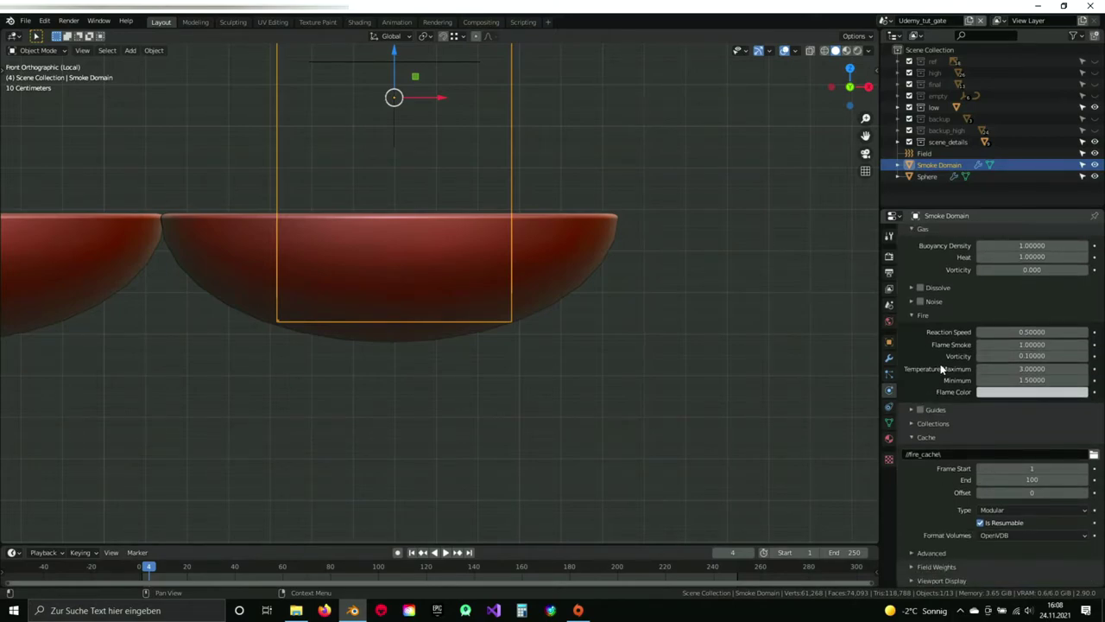
{"action": "key", "text": "ctrl+s"}
Move the timeline back to frame 0, save the file and bake the smoke domain's fluid data.
{"action": "middle_click_drag", "start_coordinate": [506, 205], "coordinate": [540, 294], "text": "shift"}
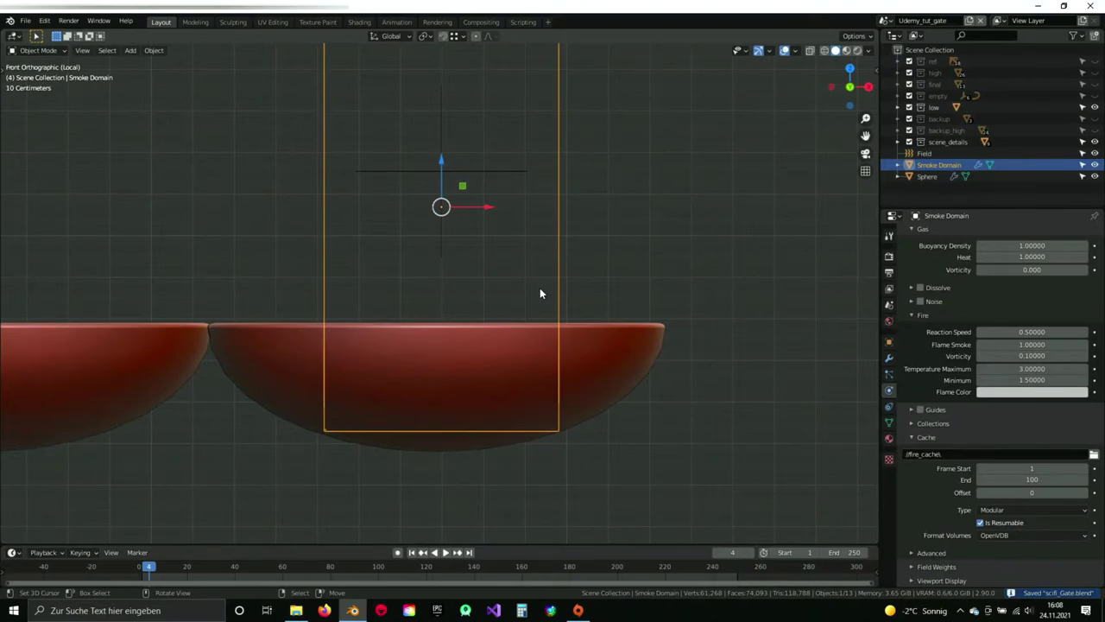
{"action": "scroll", "coordinate": [993, 470], "scroll_direction": "up", "scroll_amount": 5}
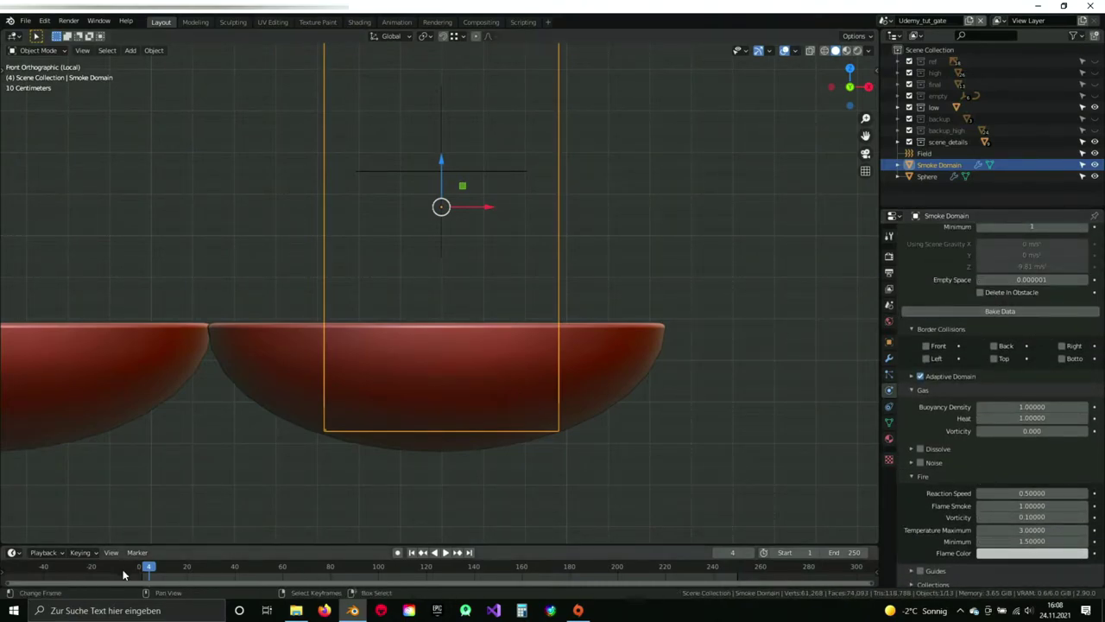
{"action": "left_click_drag", "start_coordinate": [154, 573], "coordinate": [137, 574]}
{"action": "key", "text": "ctrl+s"}
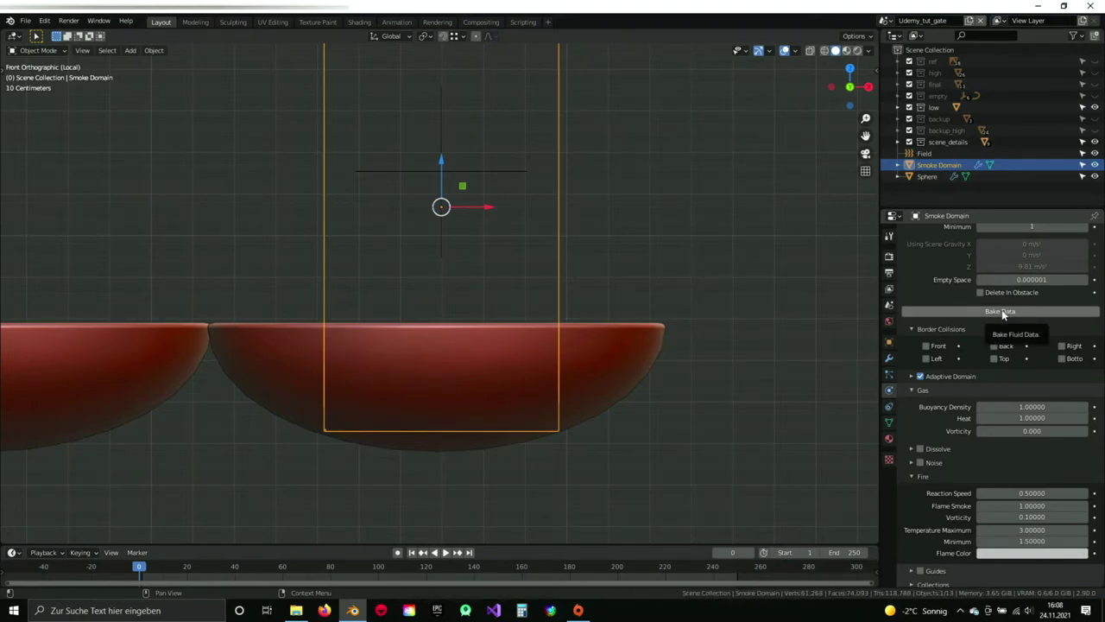
{"action": "left_click", "coordinate": [1002, 311]}
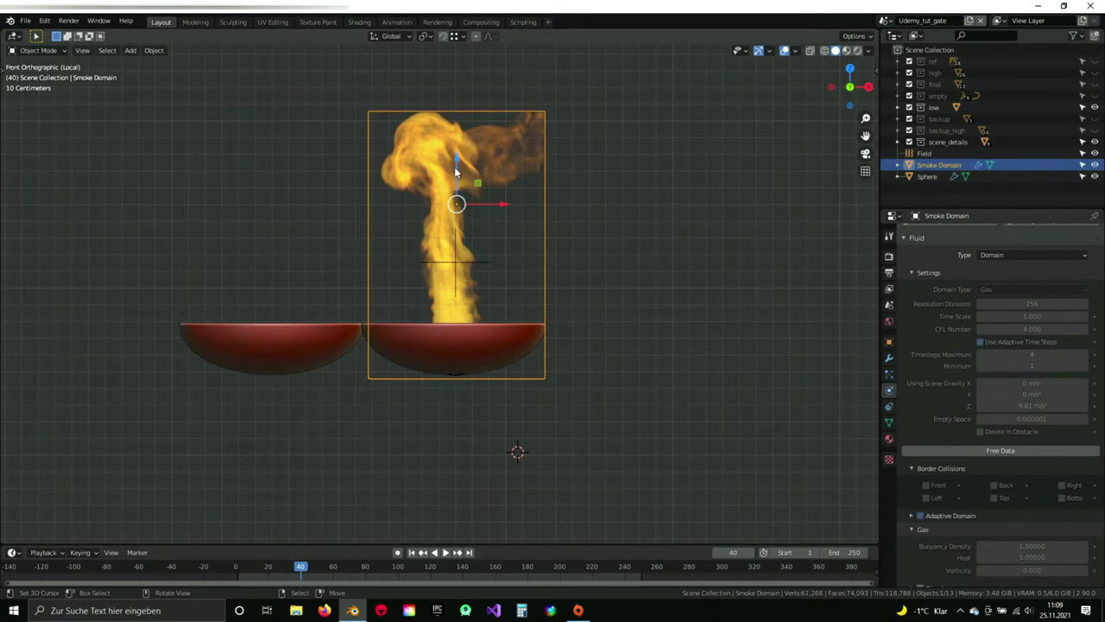
Split the 3D viewport into two side-by-side areas and turn one into a Shader Editor for the Smoke Domain Material.
{"action": "scroll", "coordinate": [525, 304], "scroll_direction": "up", "scroll_amount": 3}
{"action": "middle_click_drag", "start_coordinate": [545, 247], "coordinate": [510, 360], "text": "shift"}
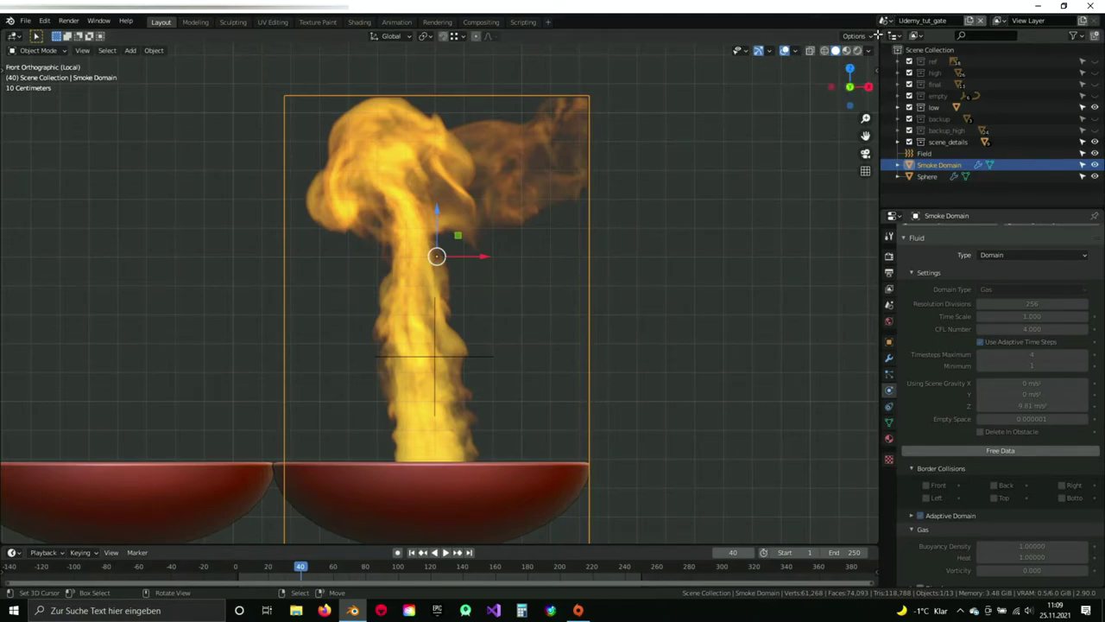
{"action": "left_click_drag", "start_coordinate": [878, 33], "coordinate": [467, 62]}
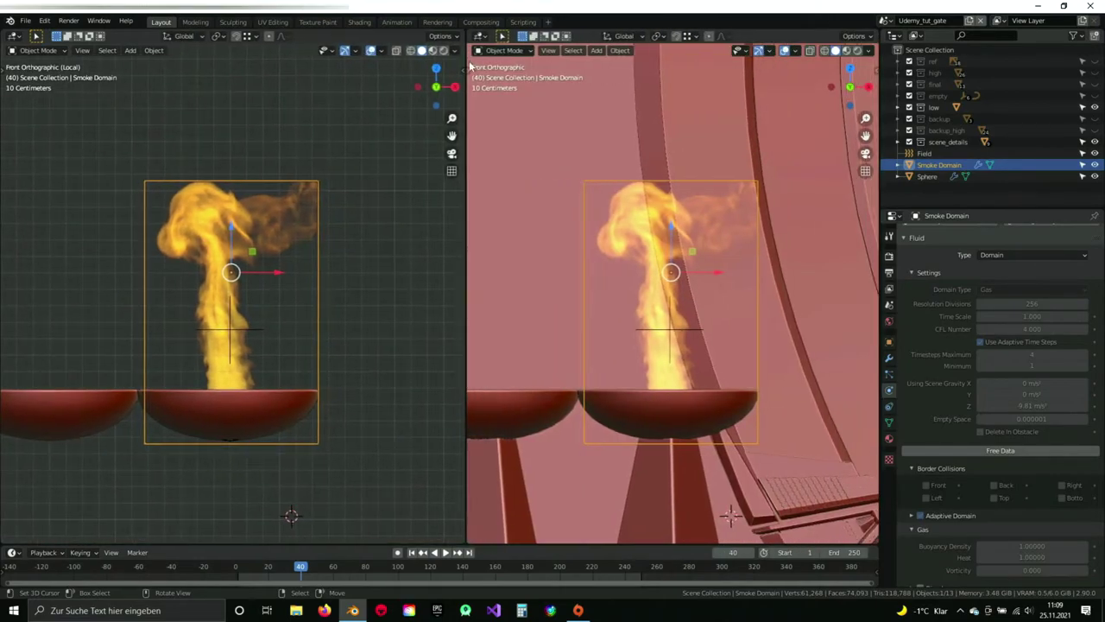
{"action": "left_click", "coordinate": [15, 37]}
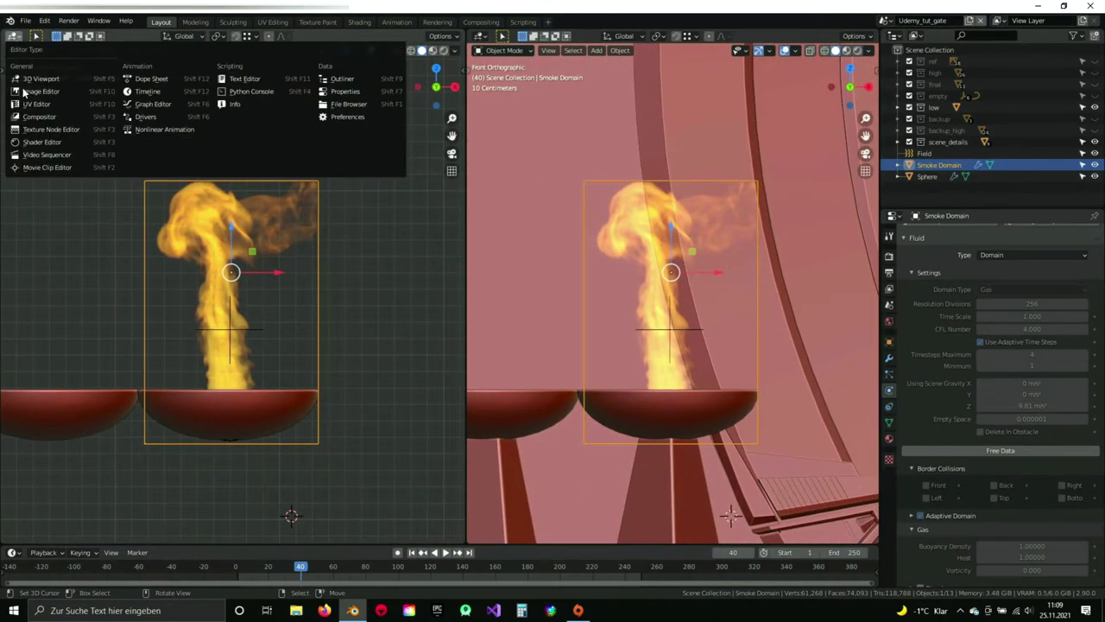
{"action": "left_click", "coordinate": [38, 143]}
{"action": "key", "text": "n"}
{"action": "middle_click_drag", "start_coordinate": [363, 310], "coordinate": [184, 165]}
{"action": "middle_click_drag", "start_coordinate": [704, 339], "coordinate": [714, 330]}
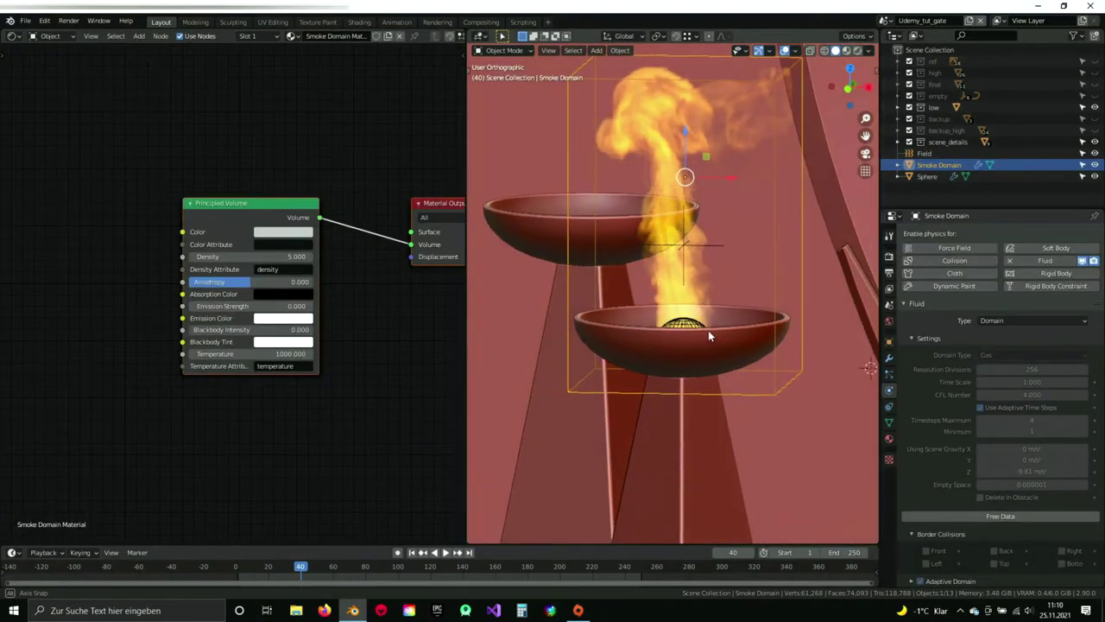
{"action": "scroll", "coordinate": [710, 302], "scroll_direction": "up", "scroll_amount": 3}
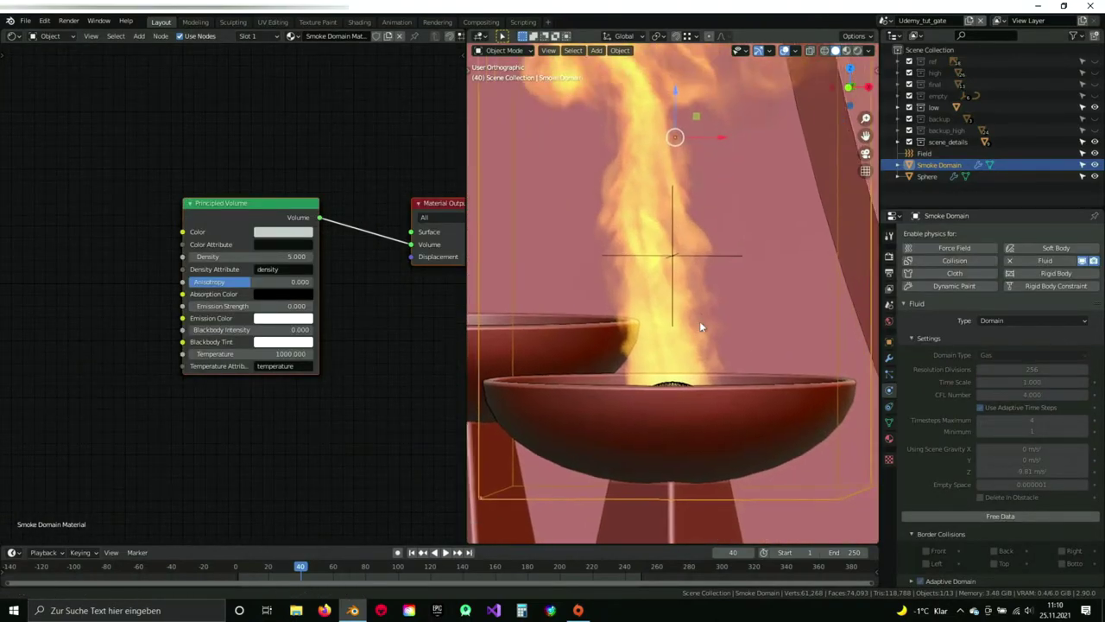
Add an Attribute node to the Smoke Domain Material, before the Principled Volume node.
{"action": "middle_click_drag", "start_coordinate": [172, 293], "coordinate": [243, 259]}
{"action": "left_click", "coordinate": [173, 251]}
{"action": "key", "text": "shift+a"}
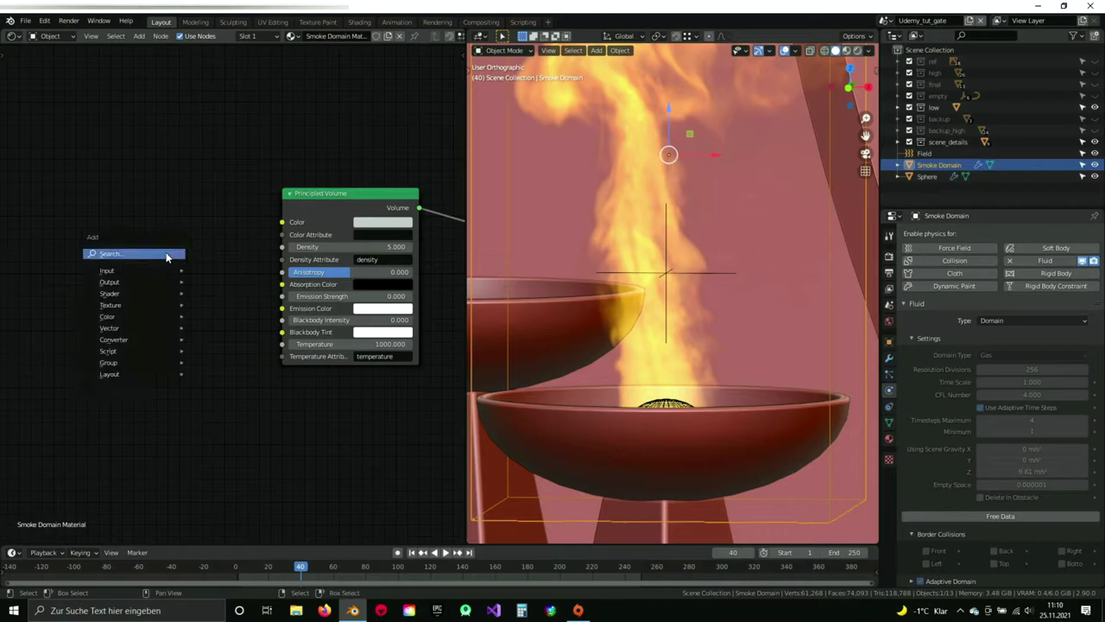
{"action": "left_click", "coordinate": [156, 253]}
{"action": "type", "text": "at"}
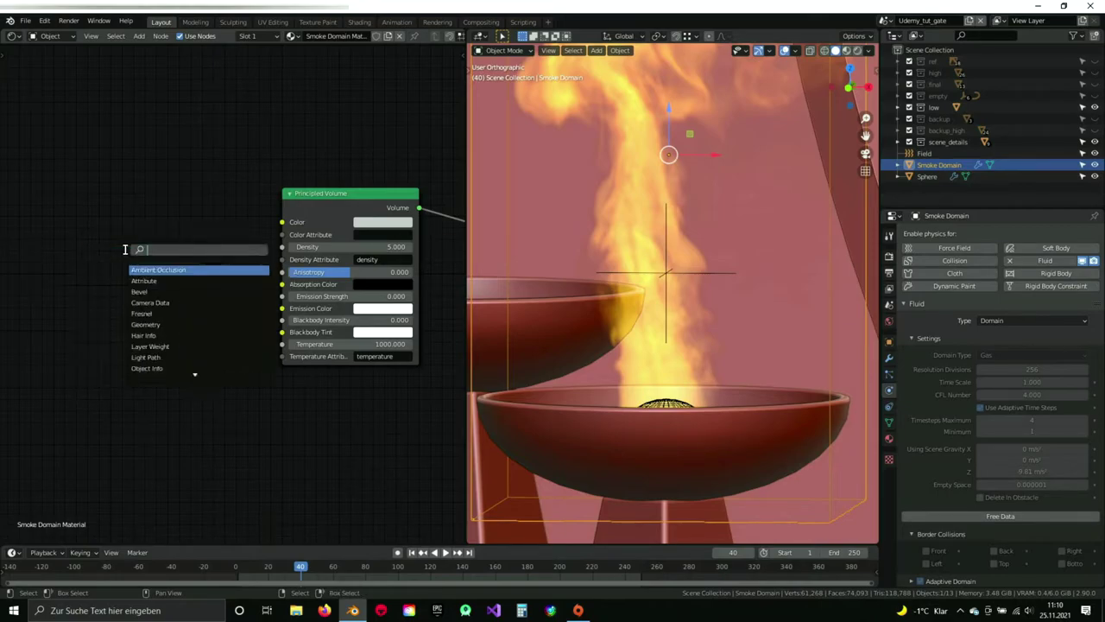
{"action": "type", "text": "t"}
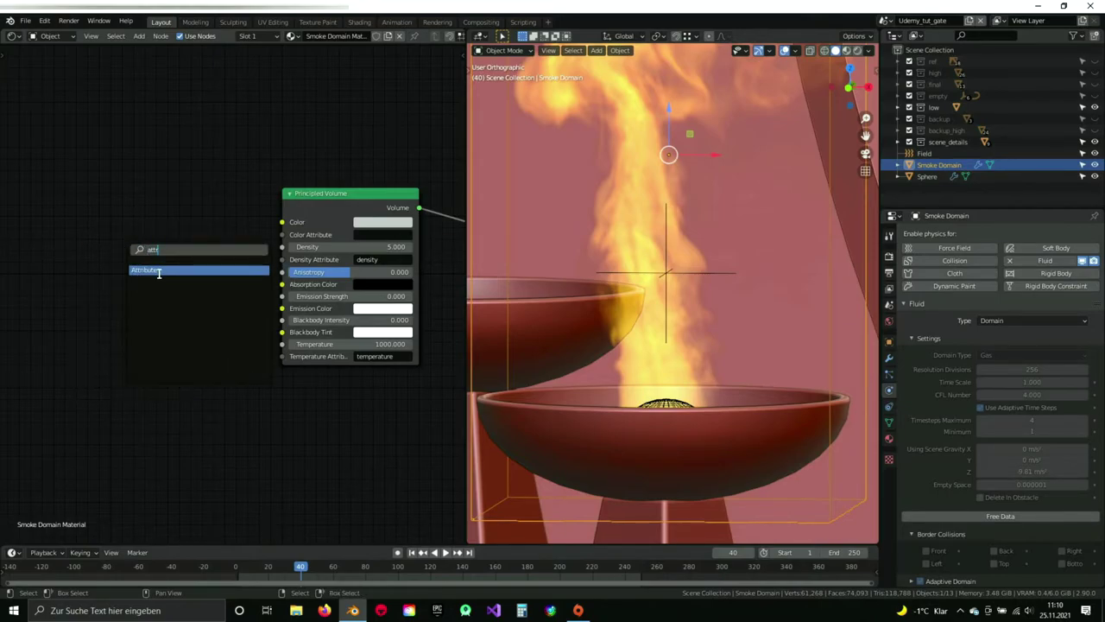
{"action": "left_click", "coordinate": [158, 272]}
{"action": "left_click", "coordinate": [59, 263]}
Set the Attribute node's name to "heat" and move the node farther away from the Principled Volume node.
{"action": "middle_click_drag", "start_coordinate": [136, 288], "coordinate": [259, 270]}
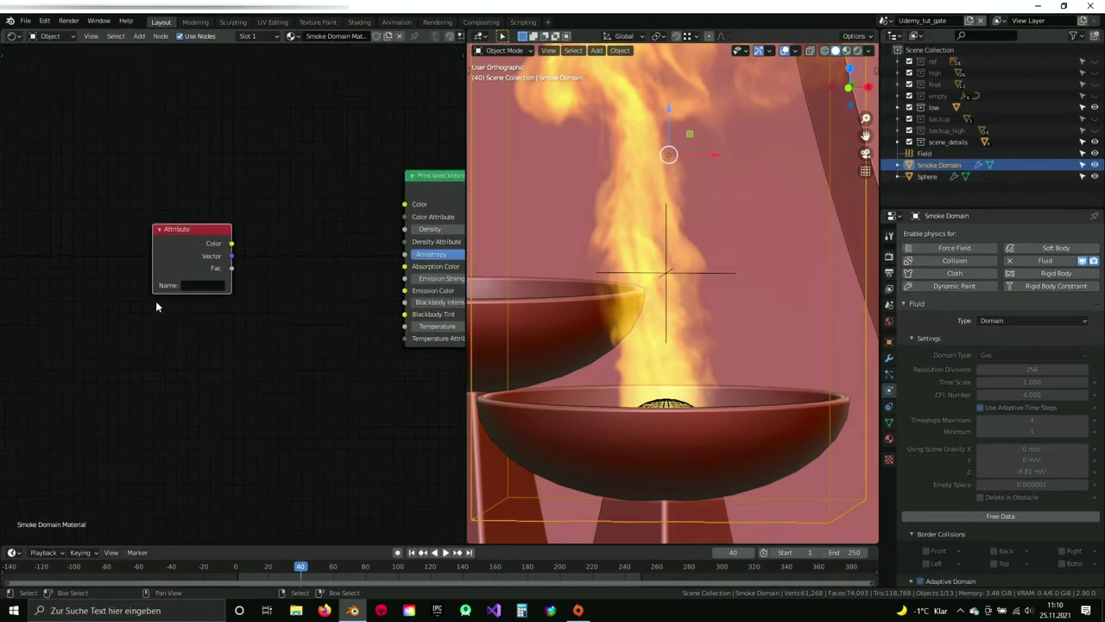
{"action": "left_click", "coordinate": [205, 285]}
{"action": "type", "text": "heat"}
{"action": "key", "text": "Return"}
{"action": "left_click_drag", "start_coordinate": [187, 232], "coordinate": [117, 213]}
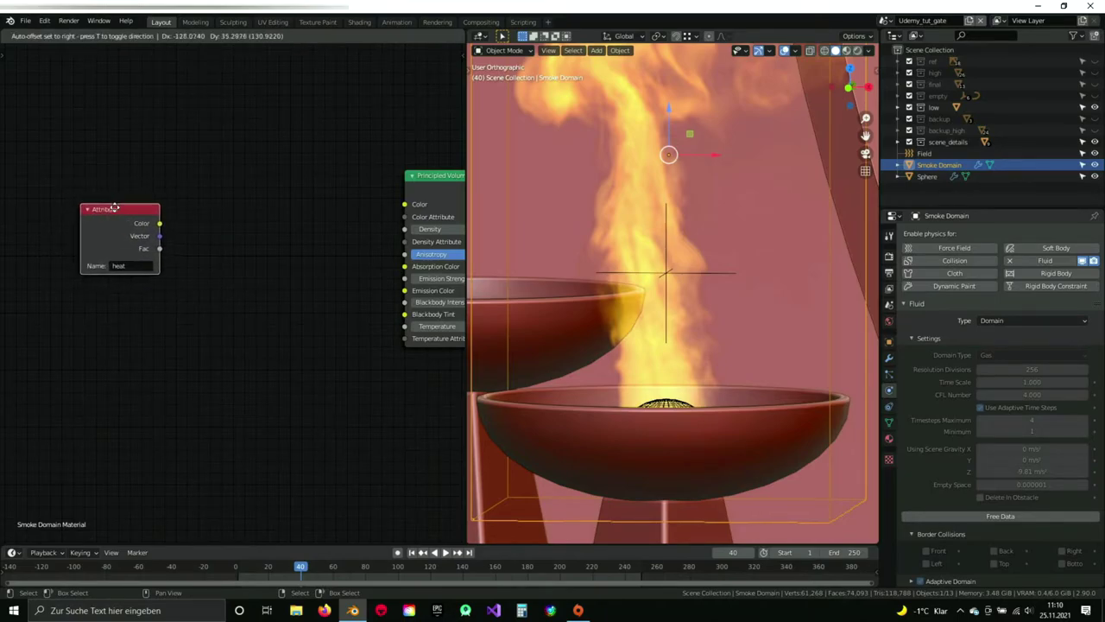
{"action": "middle_click_drag", "start_coordinate": [185, 214], "coordinate": [265, 198]}
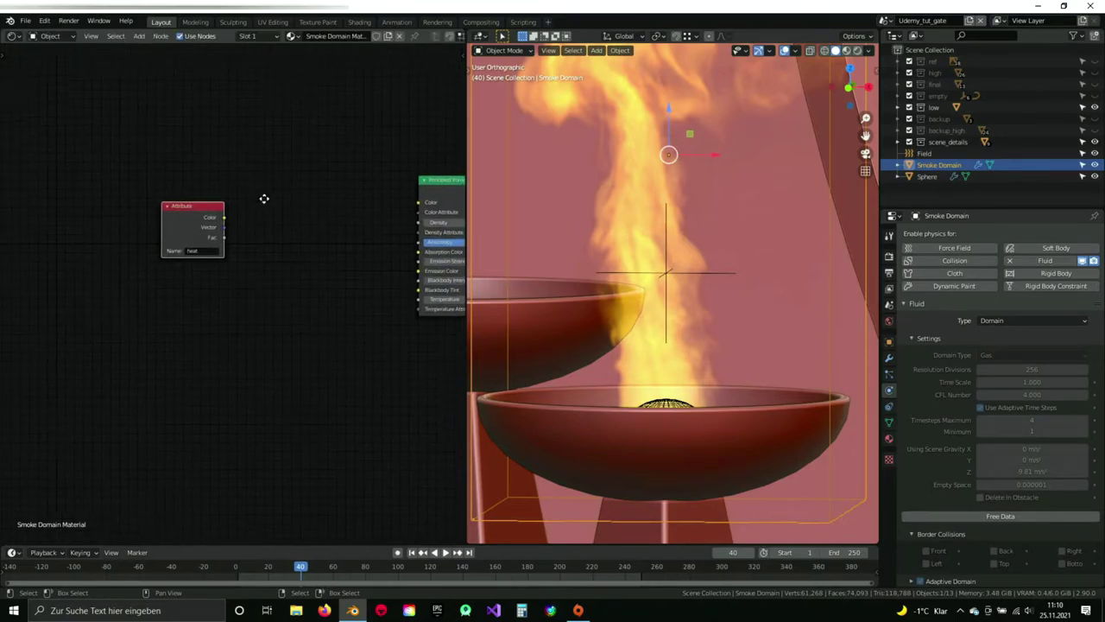
{"action": "left_click_drag", "start_coordinate": [190, 210], "coordinate": [161, 215]}
Add a ColorRamp node between the "heat" Attribute node and the Principled Volume node.
{"action": "key", "text": "shift+a"}
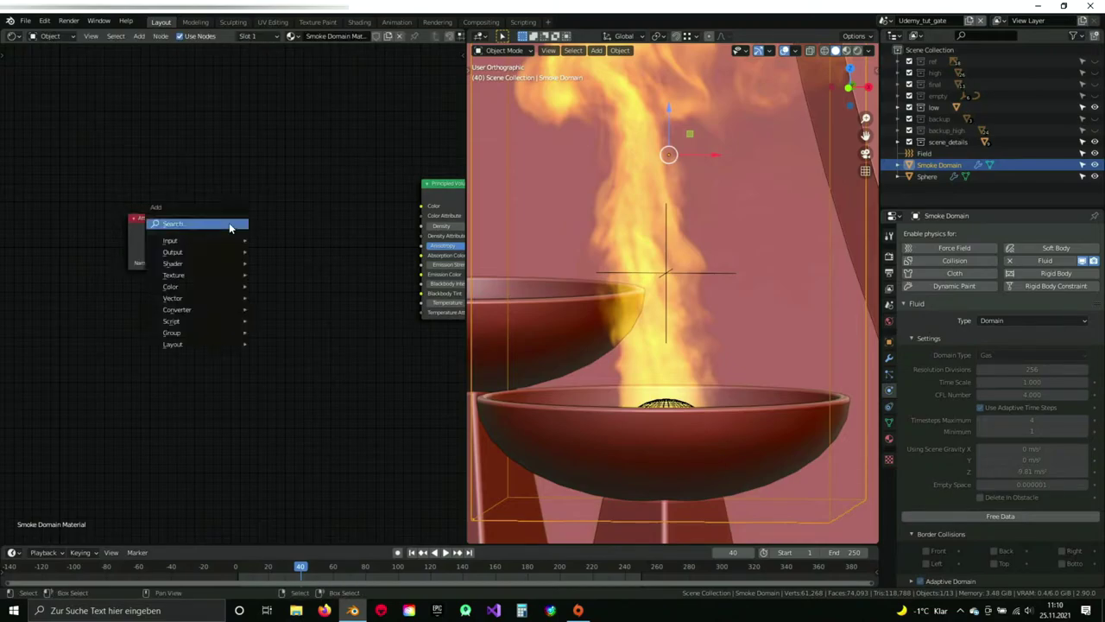
{"action": "left_click", "coordinate": [229, 223]}
{"action": "type", "text": "co"}
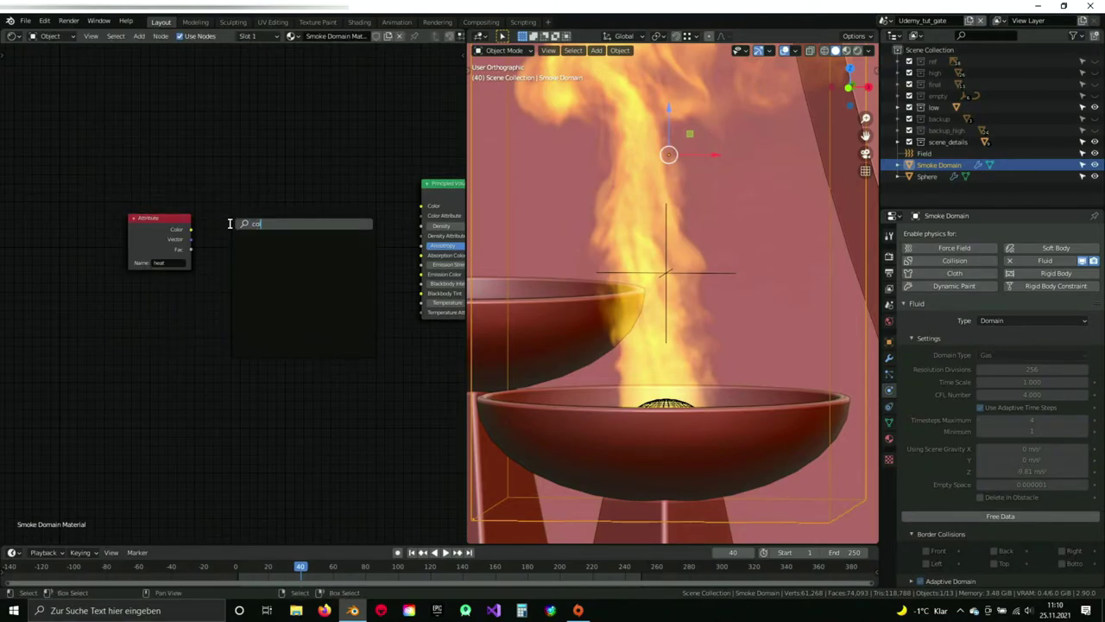
{"action": "type", "text": "lor"}
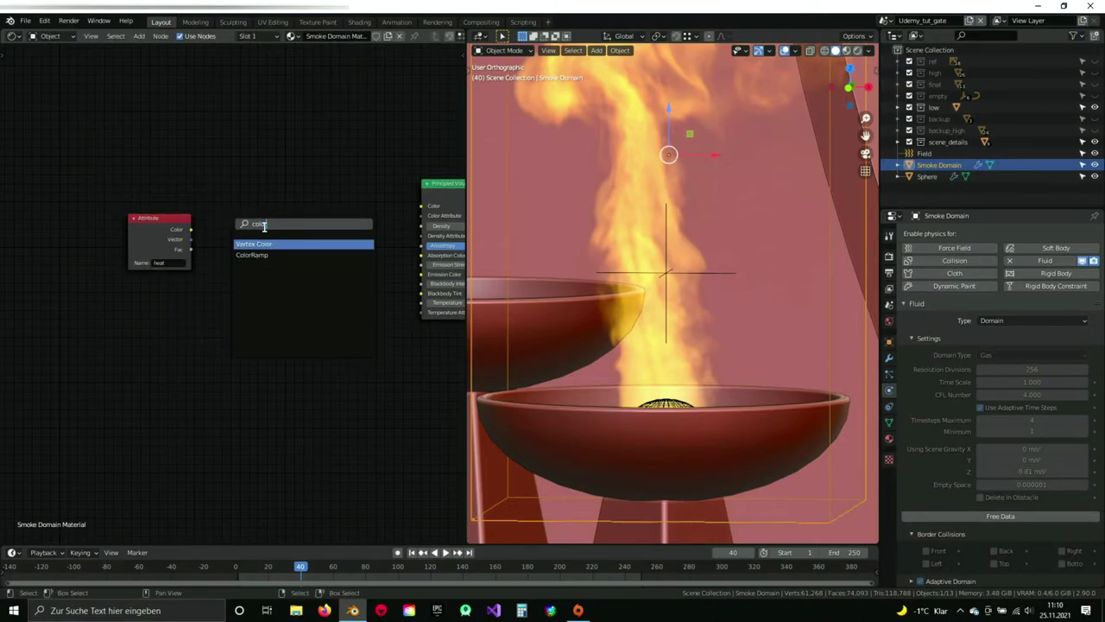
{"action": "left_click", "coordinate": [249, 255]}
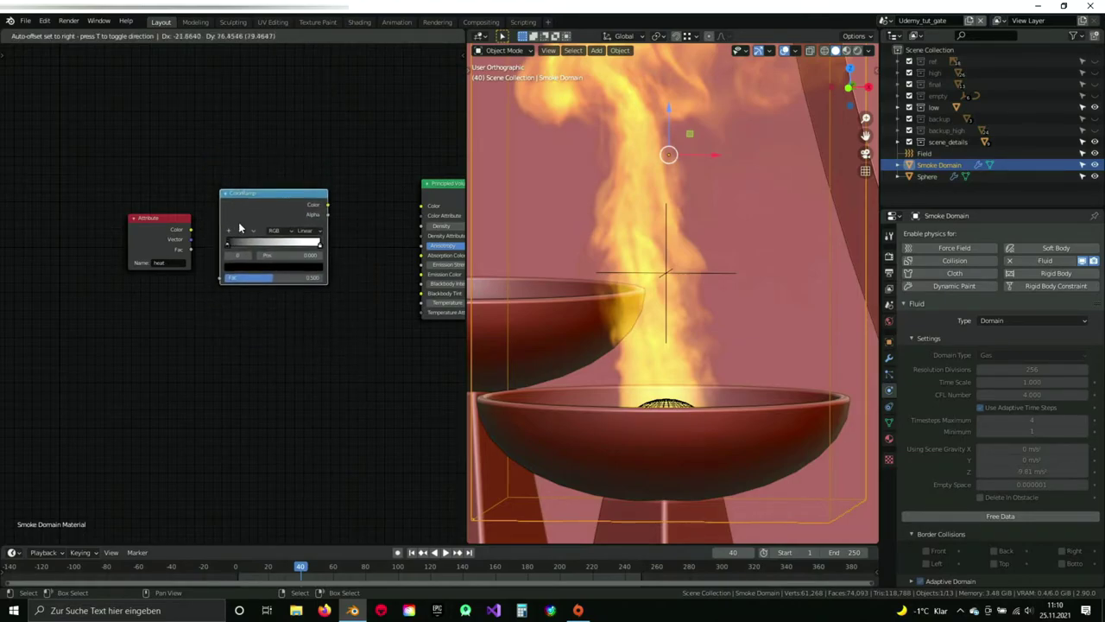
{"action": "left_click", "coordinate": [239, 222]}
{"action": "scroll", "coordinate": [313, 285], "scroll_direction": "up", "scroll_amount": 1}
{"action": "scroll", "coordinate": [311, 291], "scroll_direction": "up", "scroll_amount": 2}
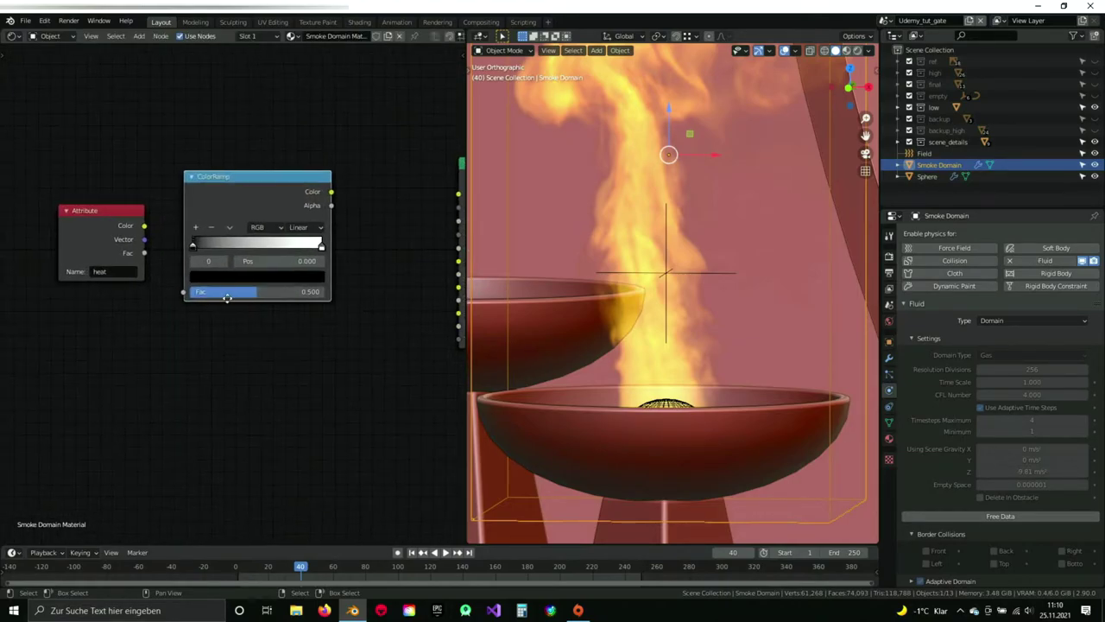
Link the "heat" Attribute's Fac output to the ColorRamp's Fac input and the ColorRamp's Color output to the Principled Volume's Emission Strength.
{"action": "middle_click_drag", "start_coordinate": [216, 298], "coordinate": [244, 296]}
{"action": "left_click_drag", "start_coordinate": [133, 213], "coordinate": [96, 190]}
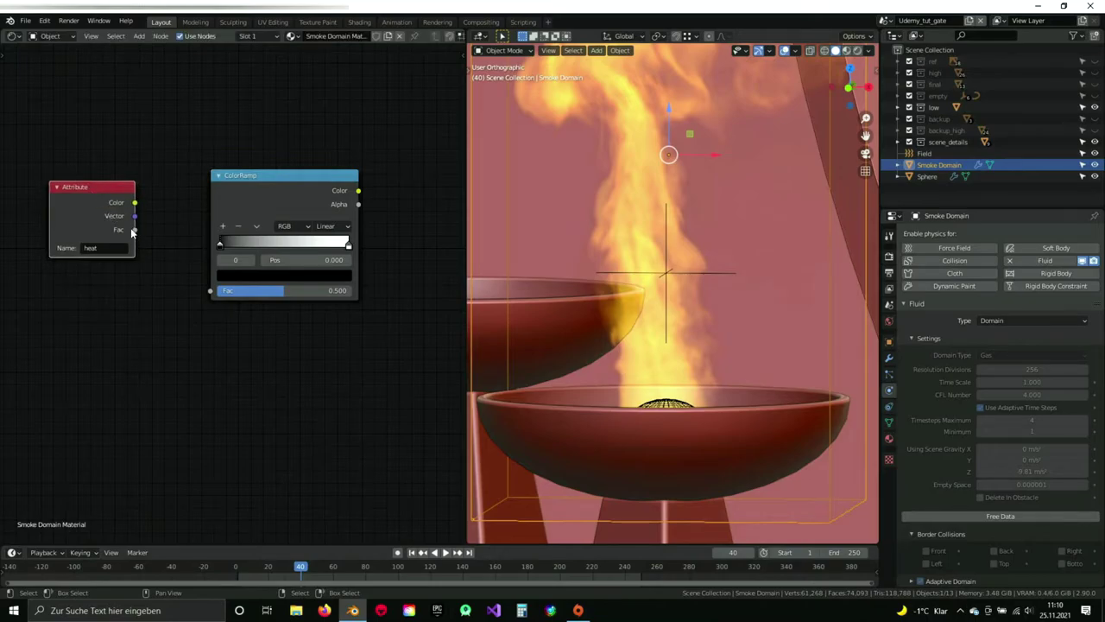
{"action": "left_click_drag", "start_coordinate": [134, 233], "coordinate": [211, 291]}
{"action": "middle_click_drag", "start_coordinate": [402, 244], "coordinate": [259, 219]}
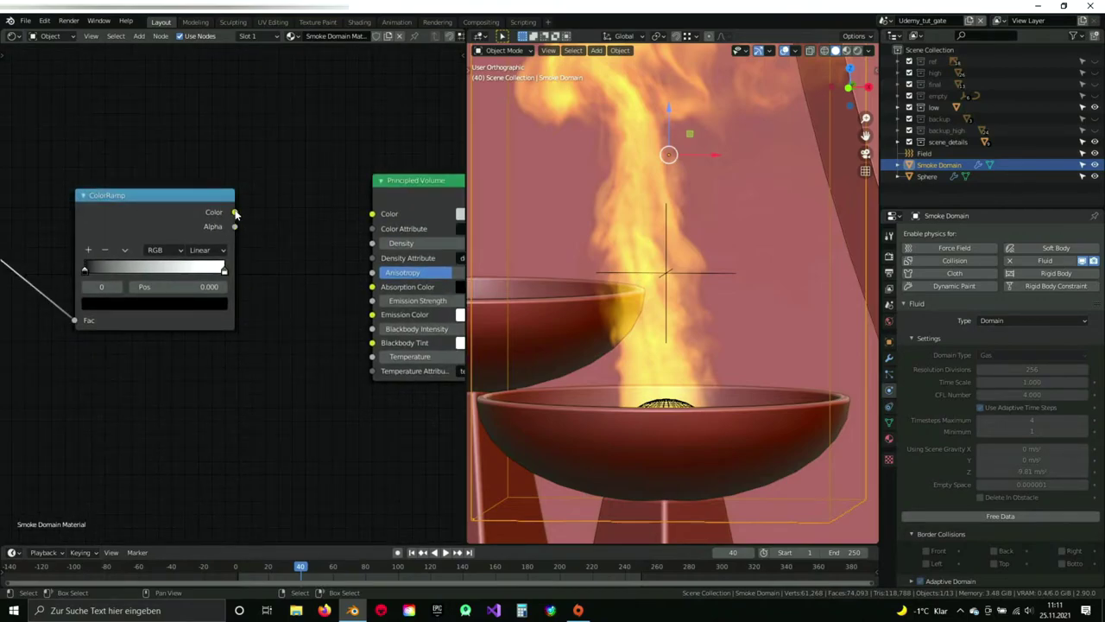
{"action": "left_click_drag", "start_coordinate": [236, 213], "coordinate": [375, 308]}
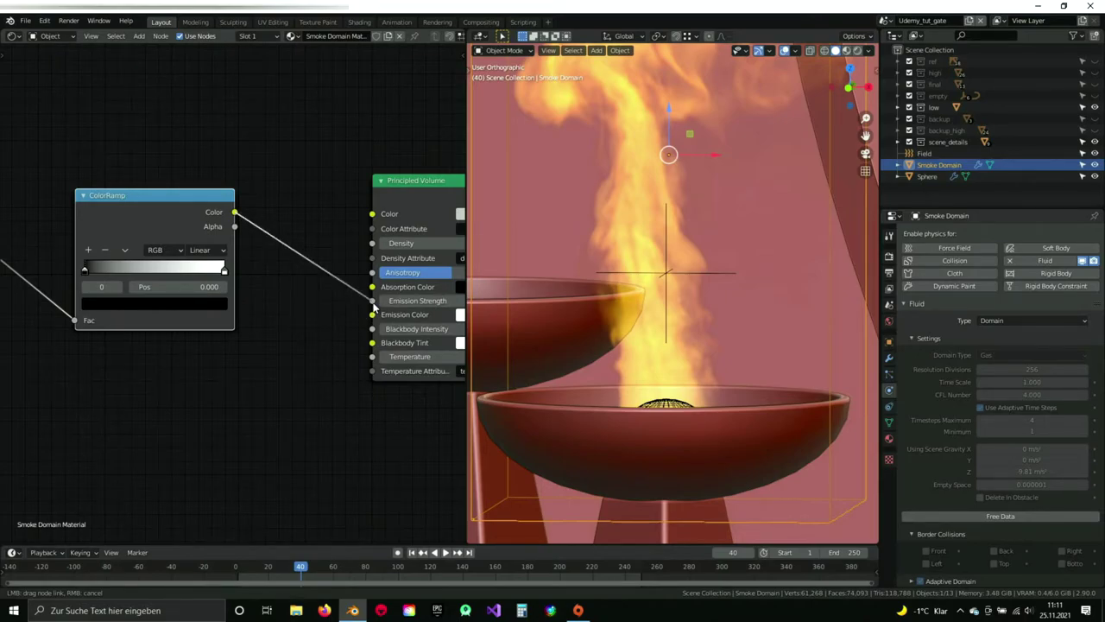
{"action": "left_click_drag", "start_coordinate": [374, 306], "coordinate": [374, 306]}
Move the ColorRamp's black stop to position 0.518.
{"action": "middle_click_drag", "start_coordinate": [374, 306], "coordinate": [393, 337]}
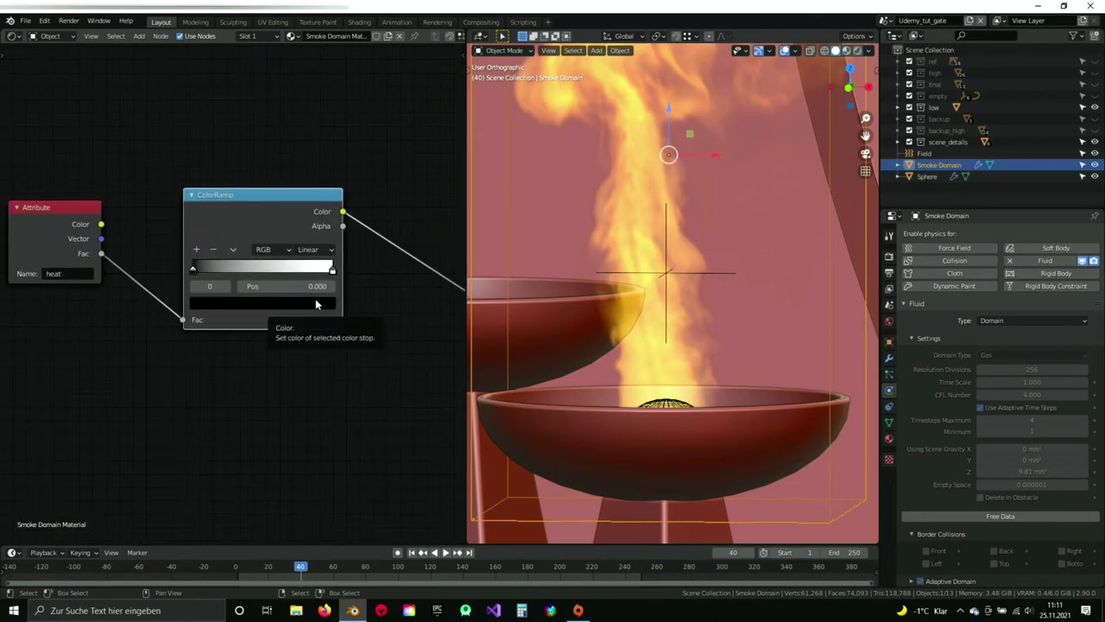
{"action": "scroll", "coordinate": [216, 263], "scroll_direction": "up", "scroll_amount": 1}
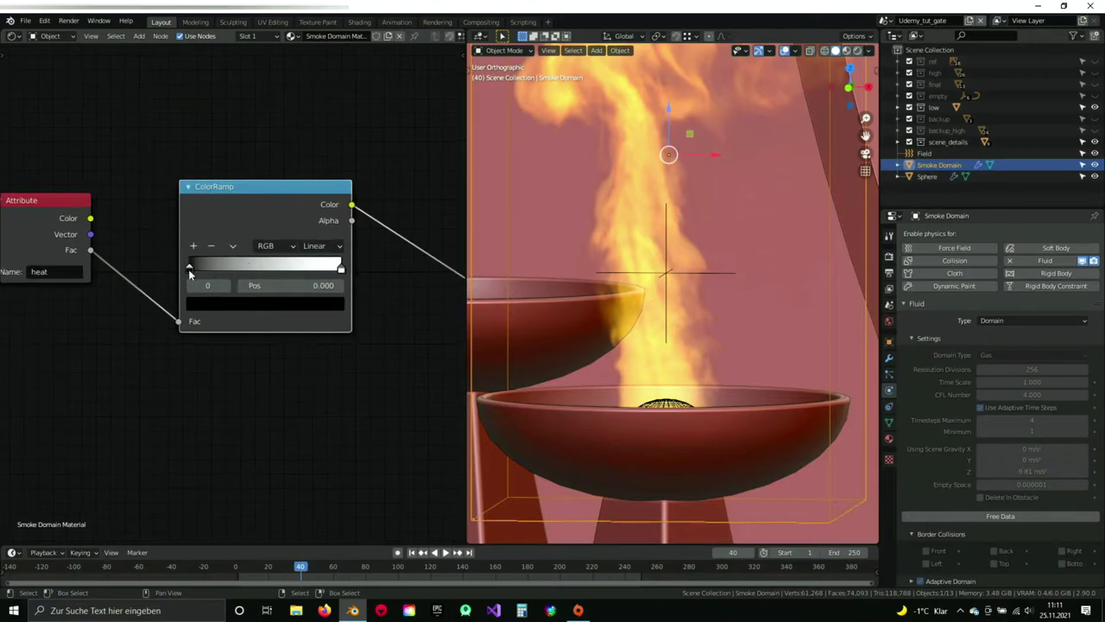
{"action": "left_click_drag", "start_coordinate": [222, 274], "coordinate": [273, 275]}
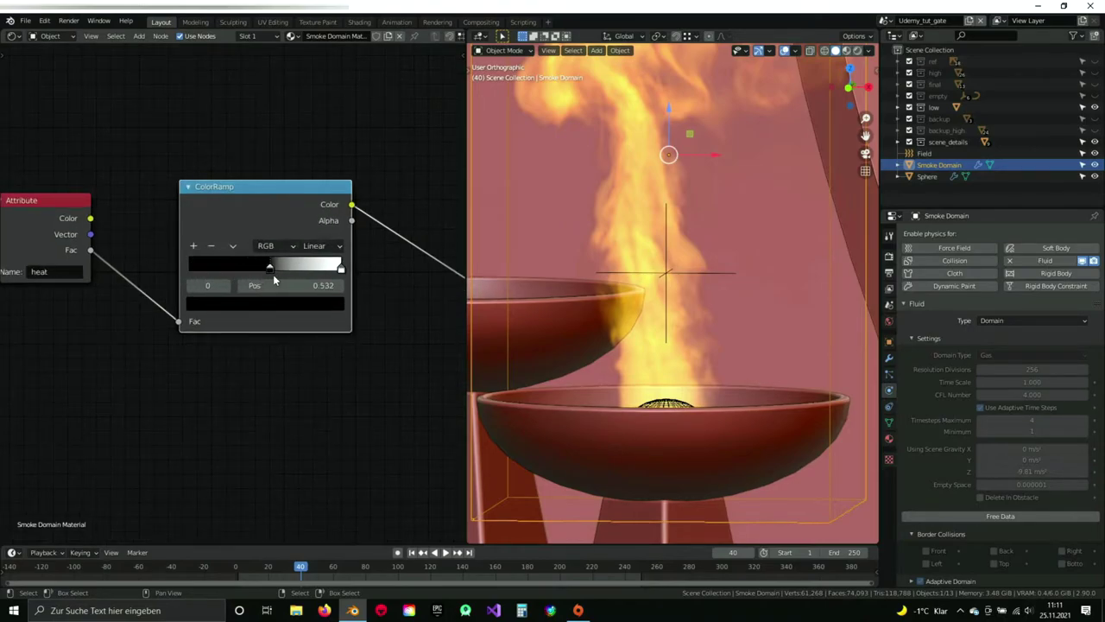
Preview the smoke material on the torch bowl in rendered viewport shading.
{"action": "left_click", "coordinate": [850, 51]}
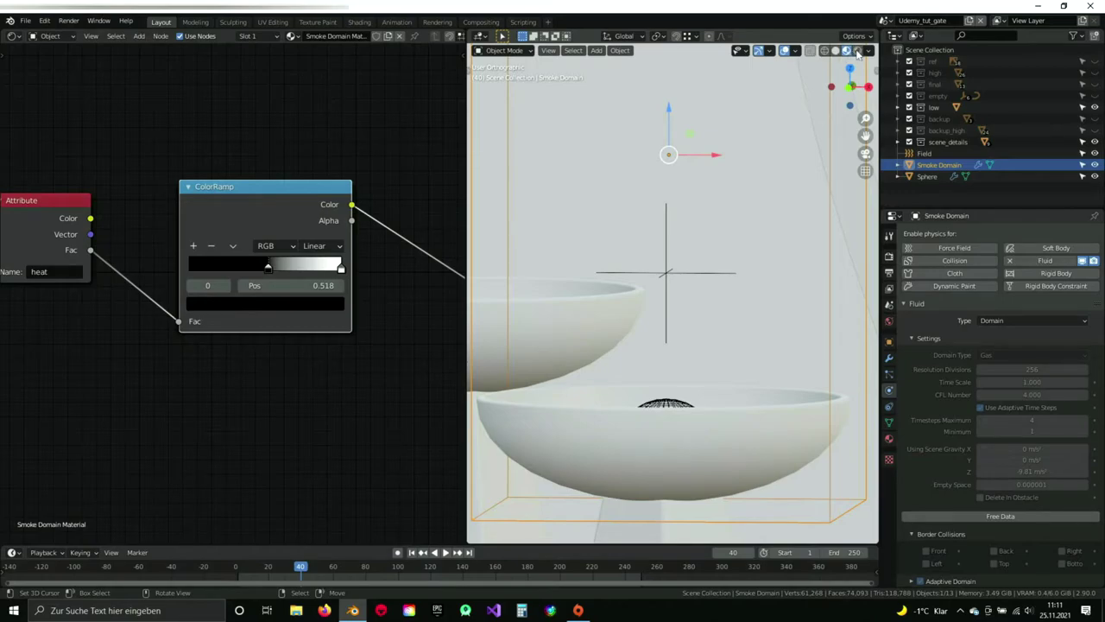
{"action": "left_click", "coordinate": [858, 52]}
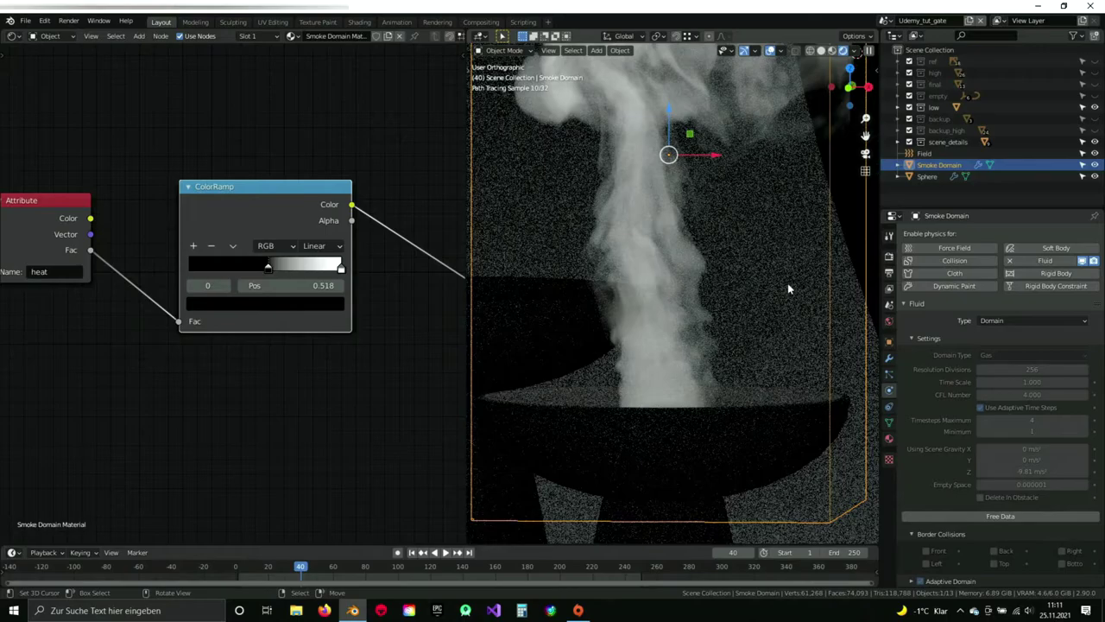
{"action": "middle_click_drag", "start_coordinate": [659, 271], "coordinate": [682, 202], "text": "alt"}
Show the scene in wireframe and isolate the smoke domain, force field, flow sphere, torch bowls and their stands in local view.
{"action": "key", "text": "shift+z"}
{"action": "scroll", "coordinate": [672, 243], "scroll_direction": "up", "scroll_amount": 17}
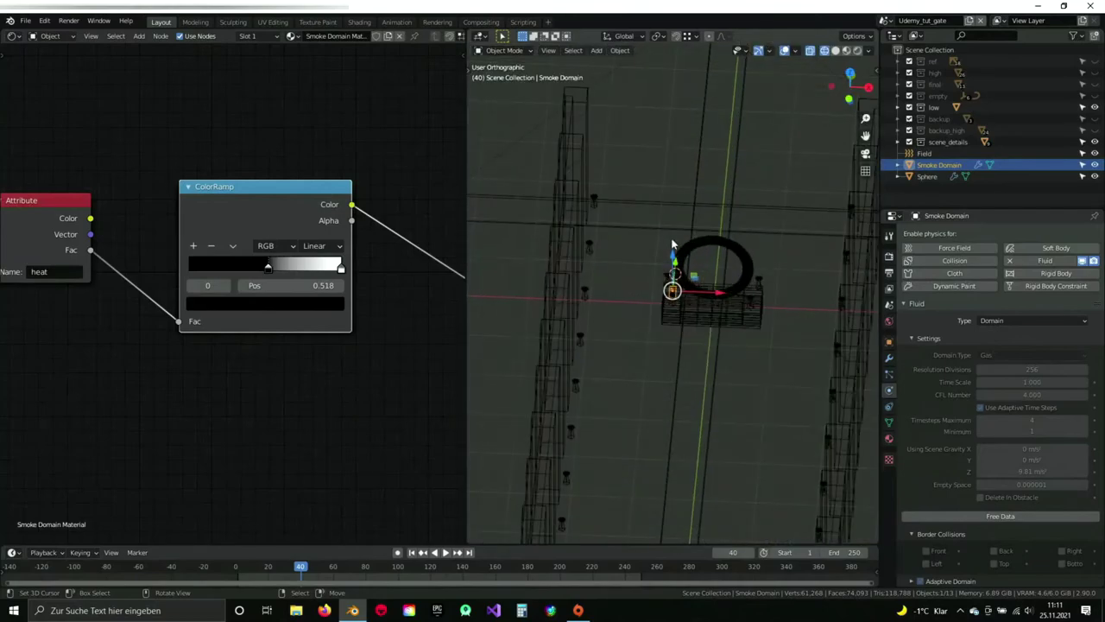
{"action": "scroll", "coordinate": [673, 255], "scroll_direction": "up", "scroll_amount": 5}
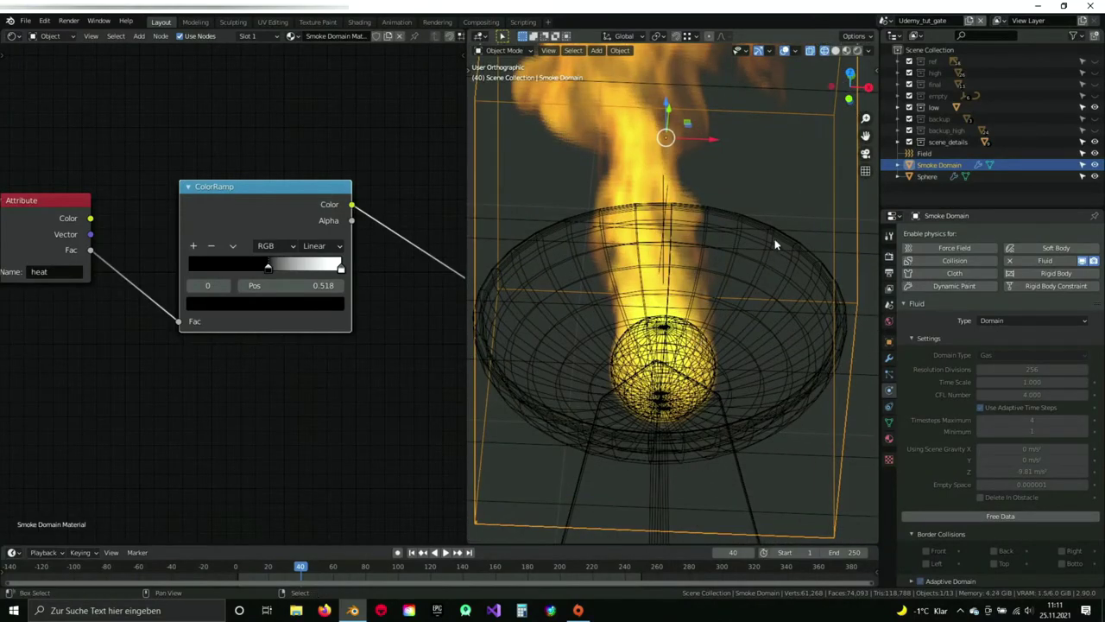
{"action": "left_click", "coordinate": [751, 244]}
{"action": "left_click", "coordinate": [663, 208], "text": "shift"}
{"action": "left_click", "coordinate": [663, 341], "text": "shift"}
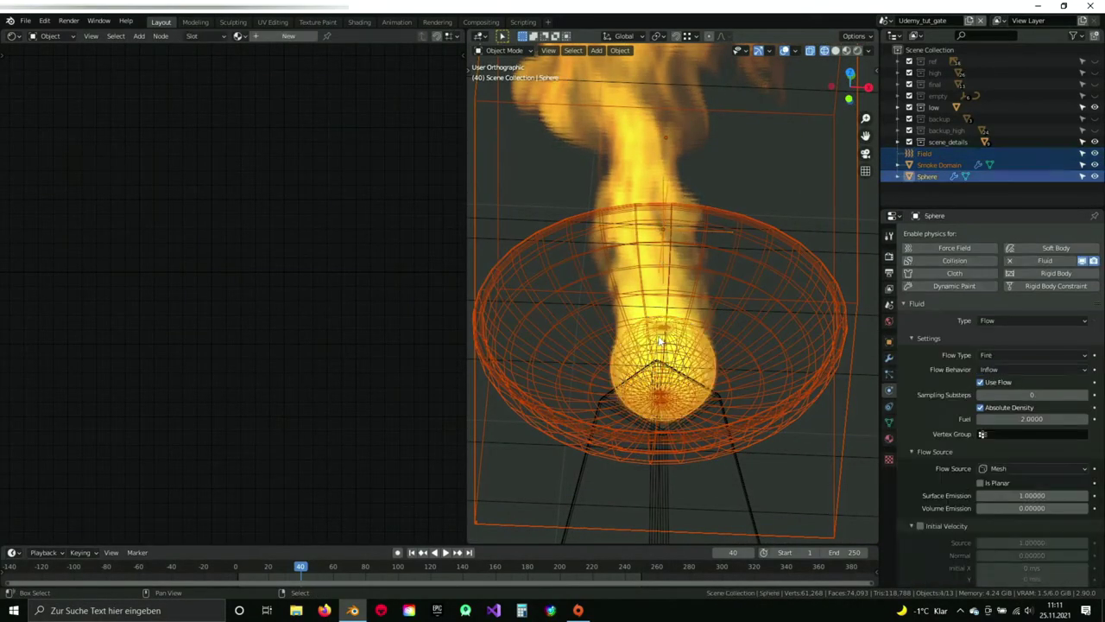
{"action": "left_click", "coordinate": [656, 474], "text": "shift"}
{"action": "key", "text": "KP_Divide"}
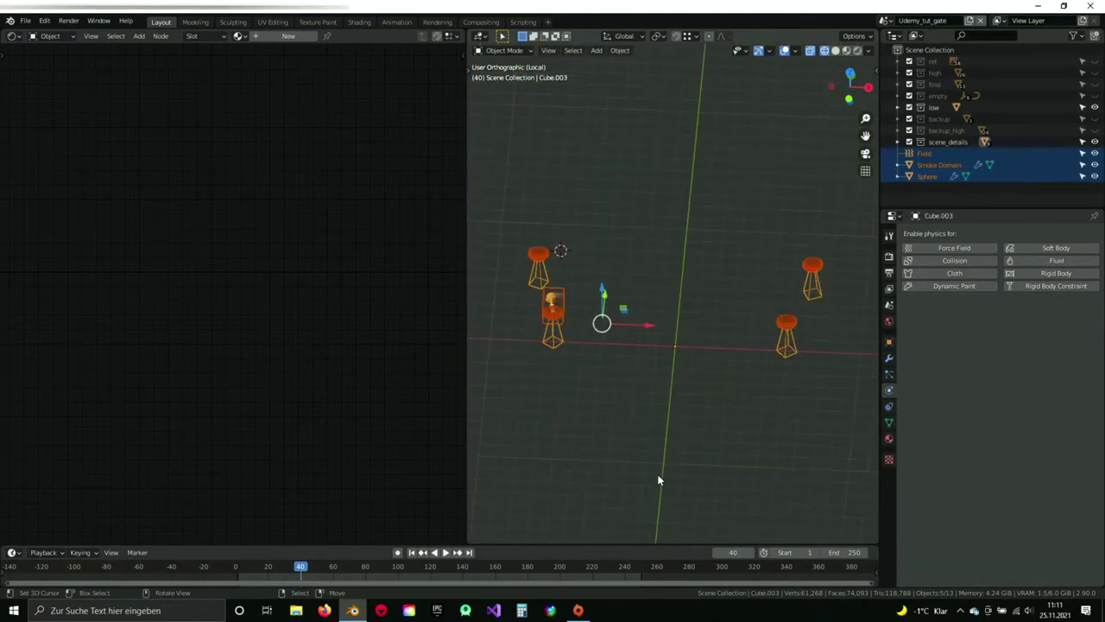
Return the isolated torch view to rendered shading, focused on the smoke domain, and save the file.
{"action": "scroll", "coordinate": [663, 378], "scroll_direction": "up", "scroll_amount": 5}
{"action": "mouse_move", "coordinate": [721, 346]}
{"action": "middle_mouse_down", "text": "shift"}
{"action": "mouse_move", "coordinate": [762, 343]}
{"action": "mouse_move", "coordinate": [637, 297]}
{"action": "mouse_move", "coordinate": [642, 337]}
{"action": "mouse_move", "coordinate": [671, 316]}
{"action": "mouse_move", "coordinate": [664, 307]}
{"action": "mouse_move", "coordinate": [683, 329]}
{"action": "mouse_move", "coordinate": [684, 294]}
{"action": "mouse_move", "coordinate": [693, 314]}
{"action": "mouse_move", "coordinate": [694, 303]}
{"action": "middle_mouse_up", "text": "shift"}
{"action": "key", "text": "shift+z"}
{"action": "scroll", "coordinate": [684, 294], "scroll_direction": "up", "scroll_amount": 2}
{"action": "scroll", "coordinate": [691, 304], "scroll_direction": "up", "scroll_amount": 2}
{"action": "key", "text": "ctrl+s"}
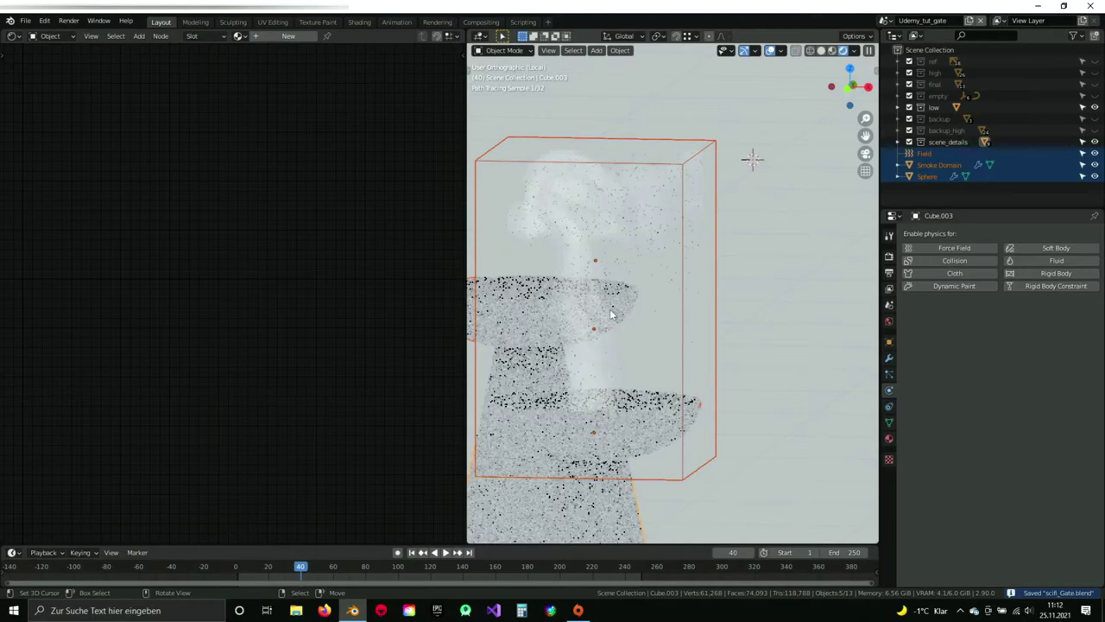
In the Smoke Domain's ColorRamp, add a third stop at position 1.000 and move the white stop to 0.923.
{"action": "right_click", "coordinate": [602, 323]}
{"action": "scroll", "coordinate": [602, 407], "scroll_direction": "up", "scroll_amount": 4}
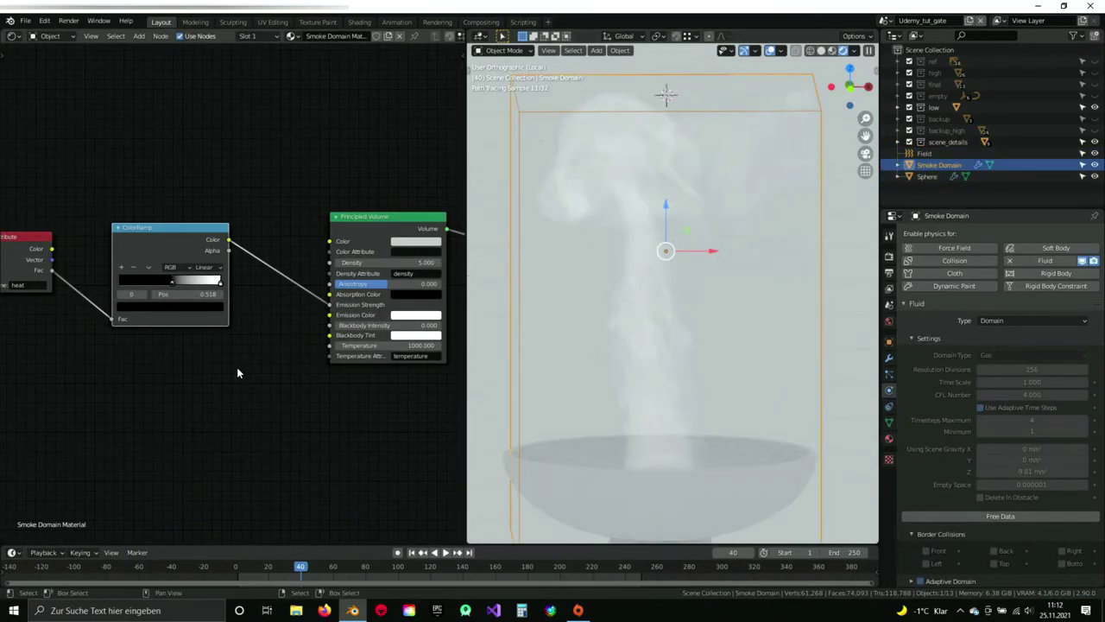
{"action": "middle_click_drag", "start_coordinate": [215, 371], "coordinate": [285, 383]}
{"action": "scroll", "coordinate": [281, 329], "scroll_direction": "up", "scroll_amount": 8}
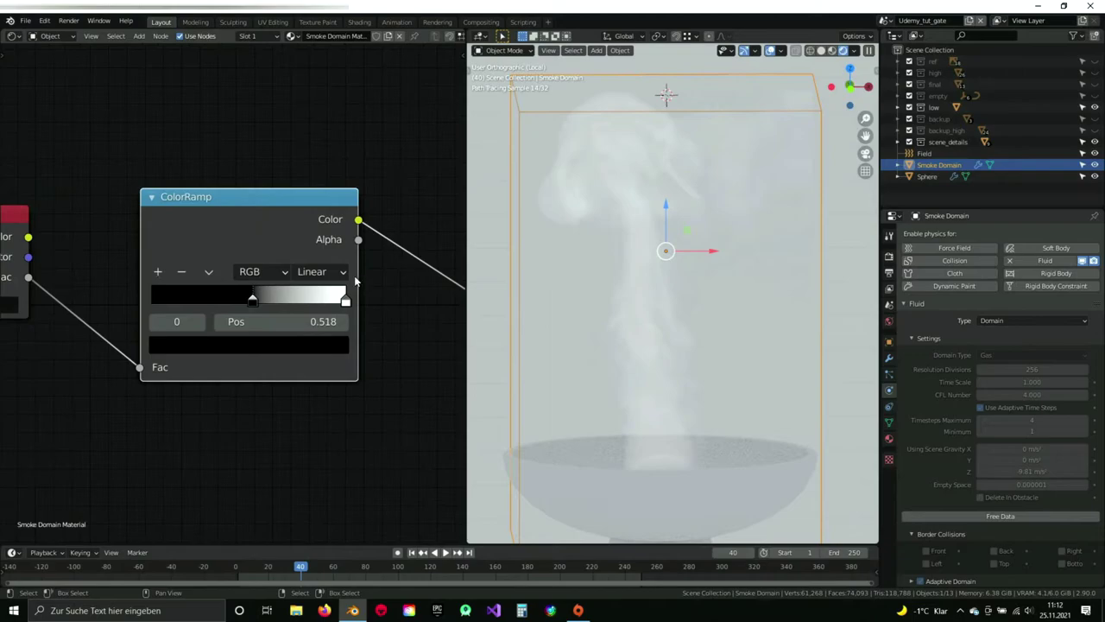
{"action": "left_click_drag", "start_coordinate": [347, 302], "coordinate": [325, 302]}
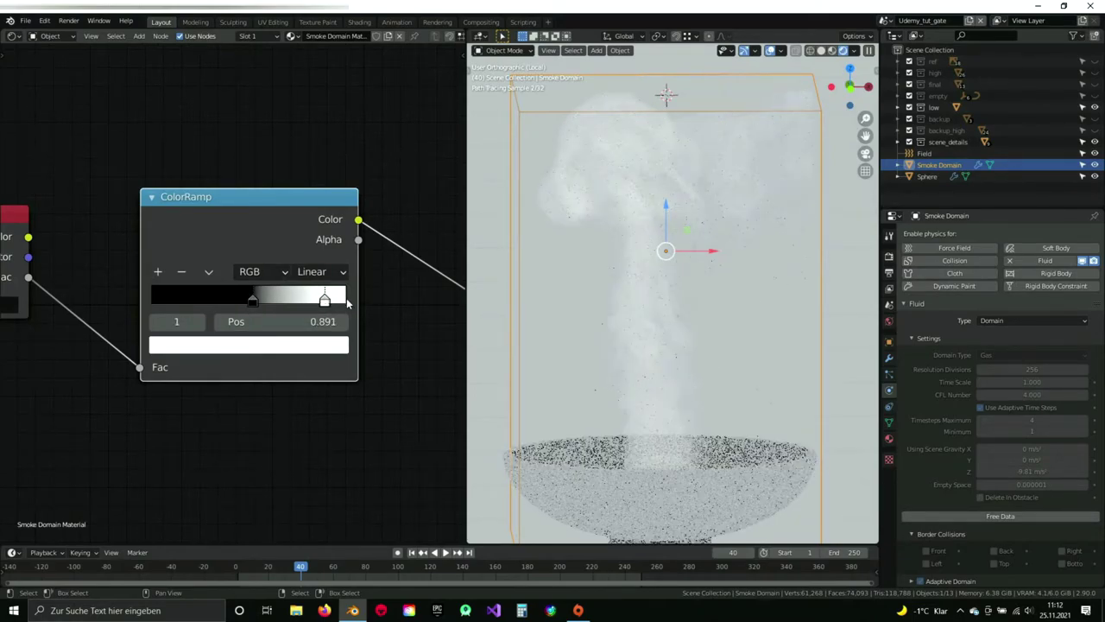
{"action": "left_click", "coordinate": [158, 274]}
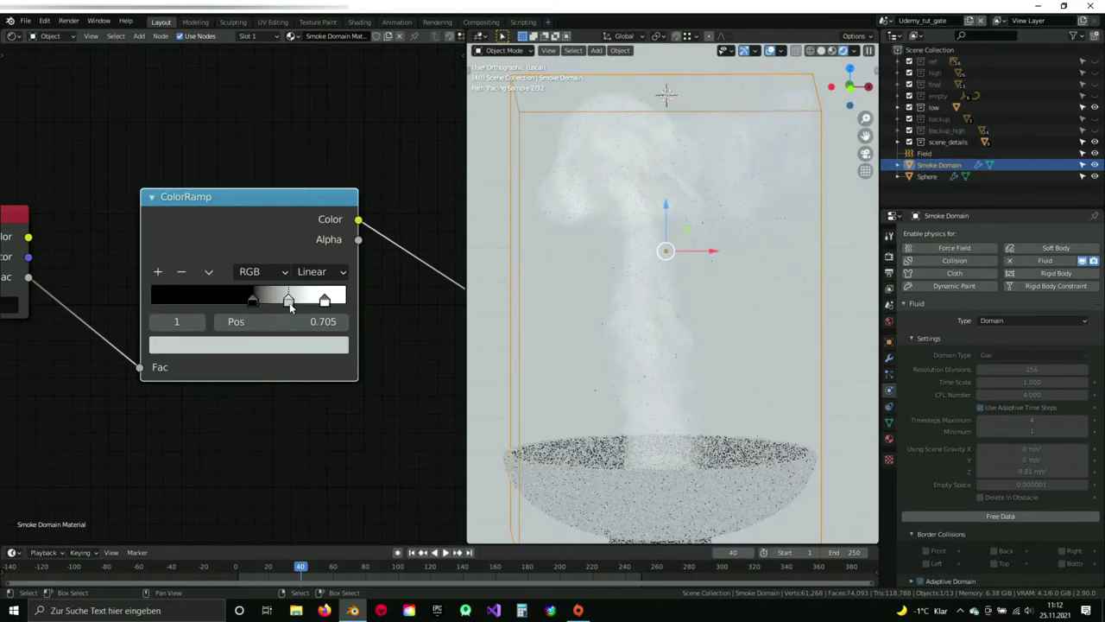
{"action": "left_click_drag", "start_coordinate": [291, 304], "coordinate": [367, 299]}
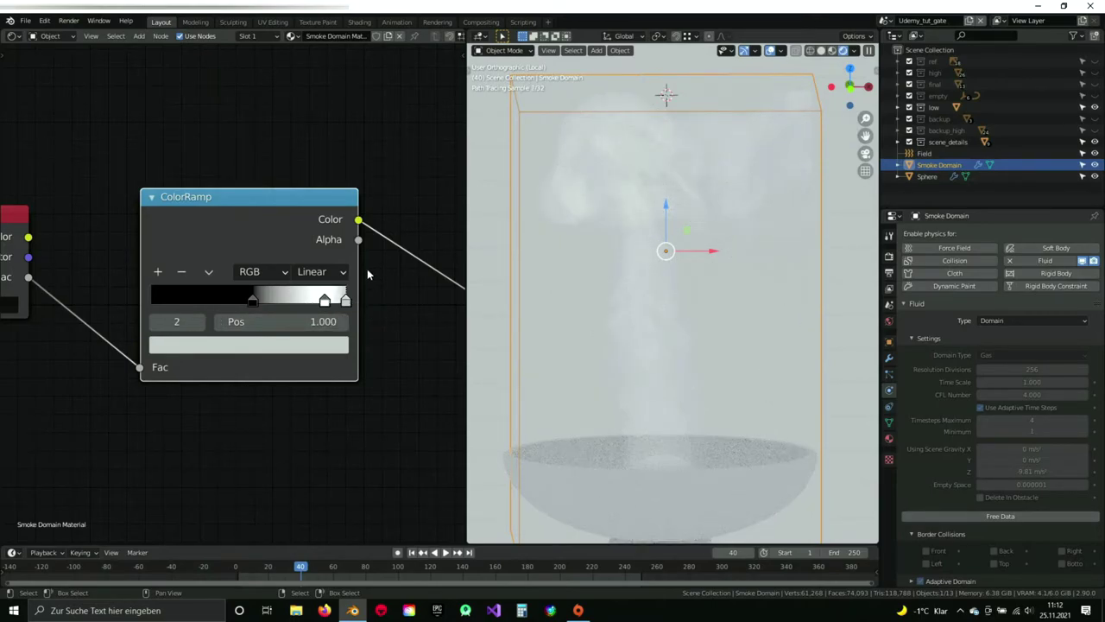
{"action": "left_click_drag", "start_coordinate": [325, 301], "coordinate": [332, 300]}
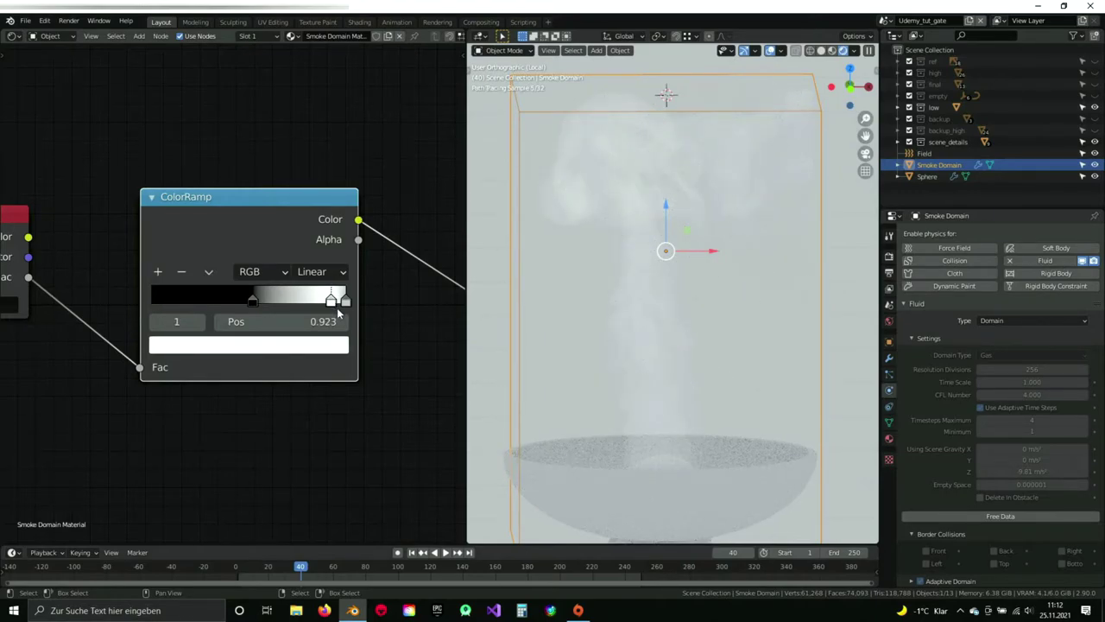
Darken the colour of the ColorRamp's end stop to a medium grey.
{"action": "left_click", "coordinate": [348, 303]}
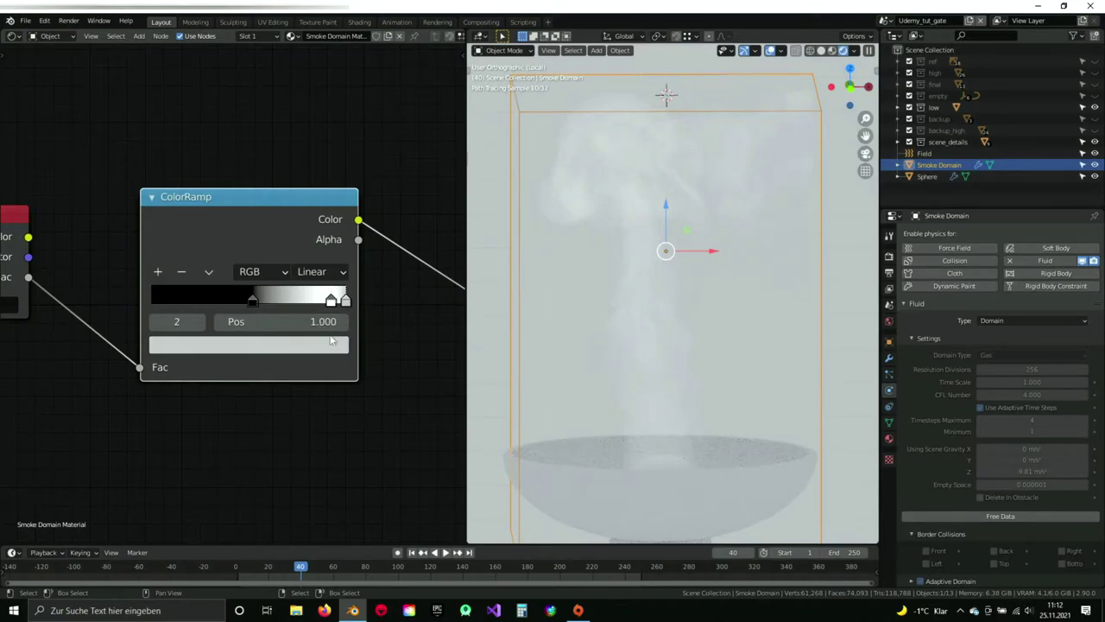
{"action": "left_click", "coordinate": [324, 346]}
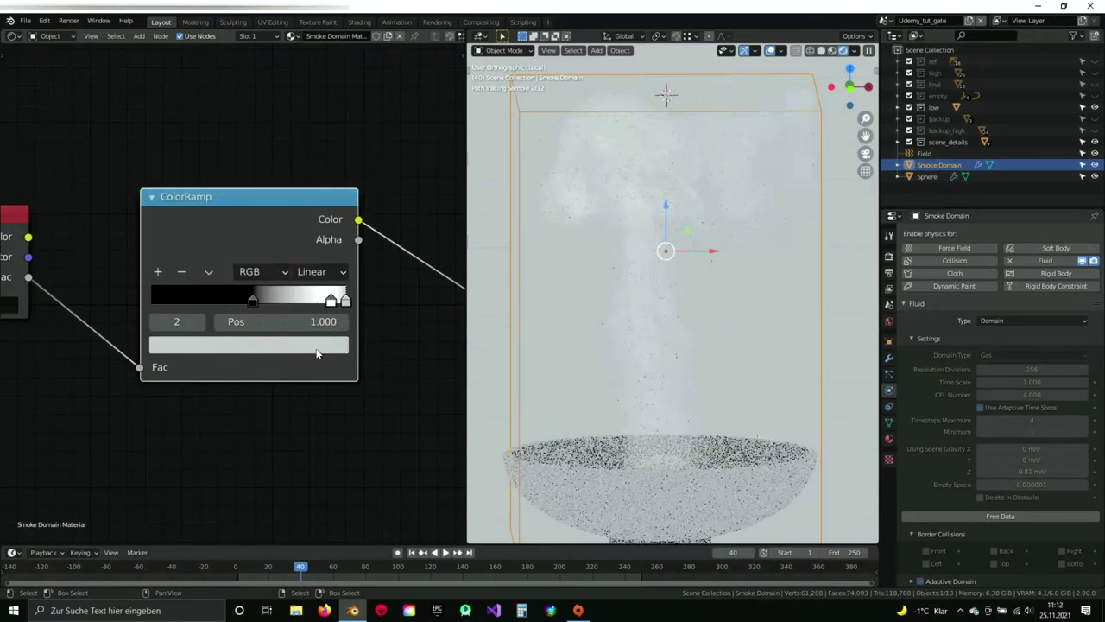
{"action": "left_click", "coordinate": [316, 349]}
{"action": "left_click_drag", "start_coordinate": [307, 118], "coordinate": [307, 146]}
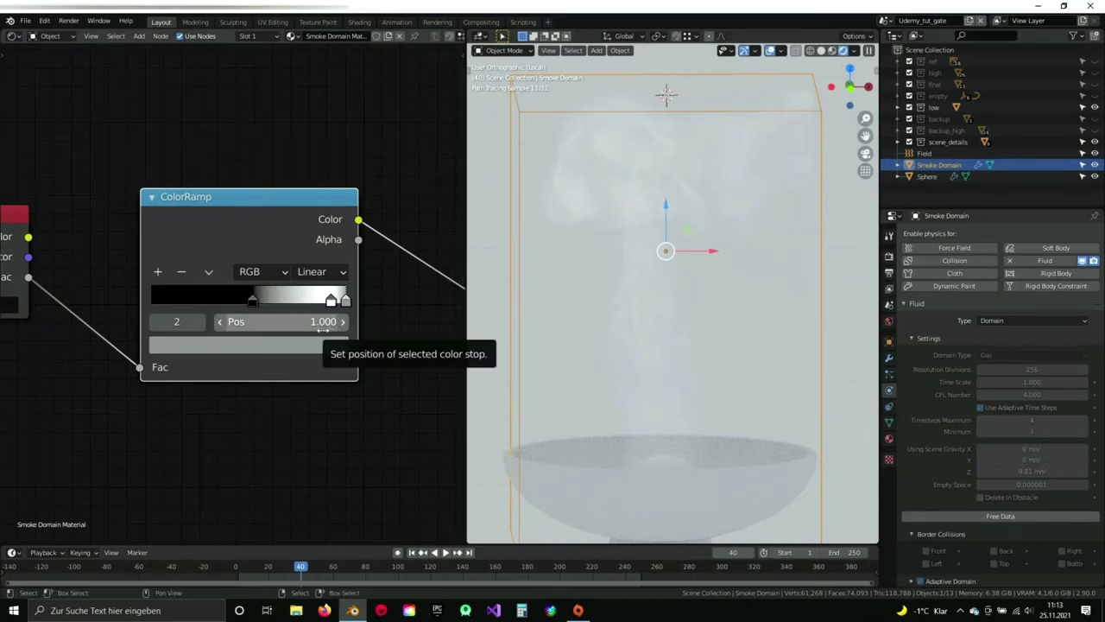
Add a second ColorRamp node and place it directly below the first one.
{"action": "middle_click_drag", "start_coordinate": [333, 351], "coordinate": [354, 303]}
{"action": "scroll", "coordinate": [334, 341], "scroll_direction": "down", "scroll_amount": 2}
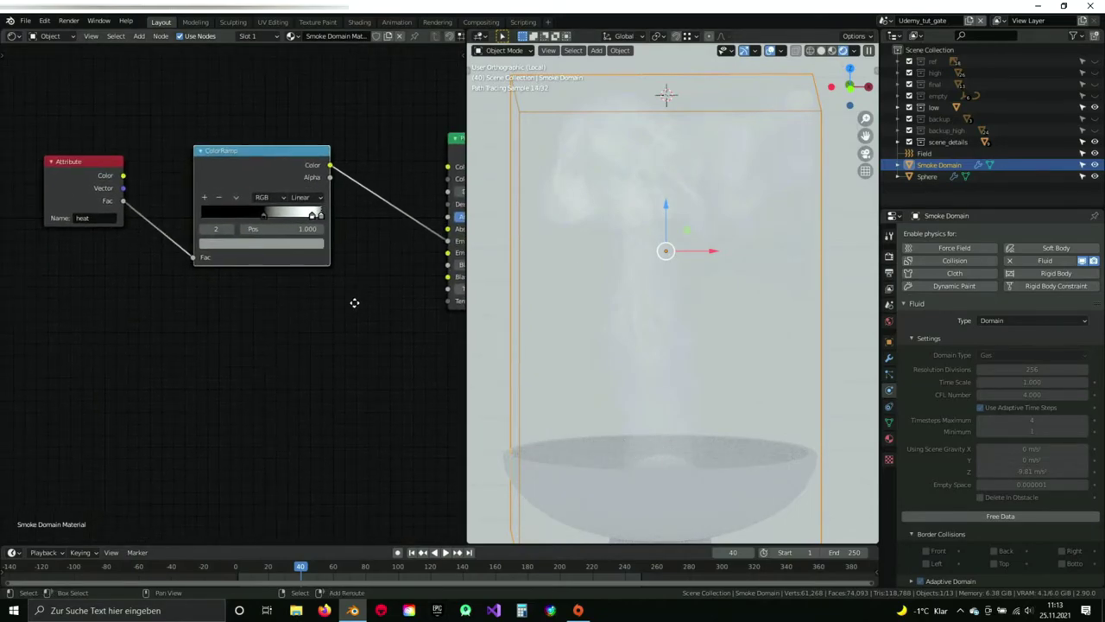
{"action": "key", "text": "shift+a"}
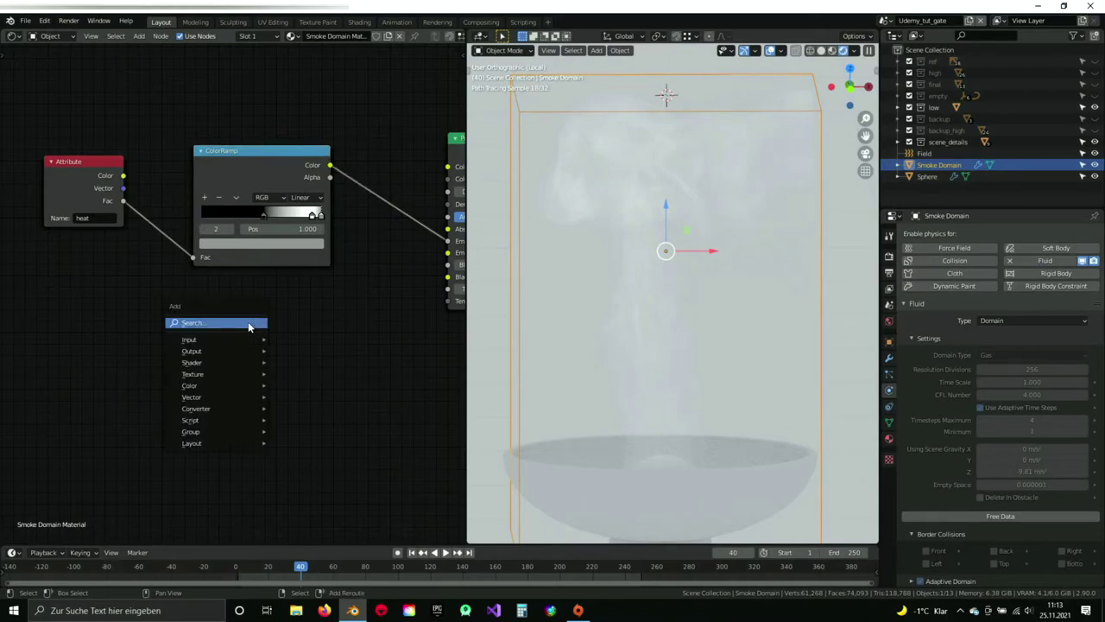
{"action": "type", "text": "col"}
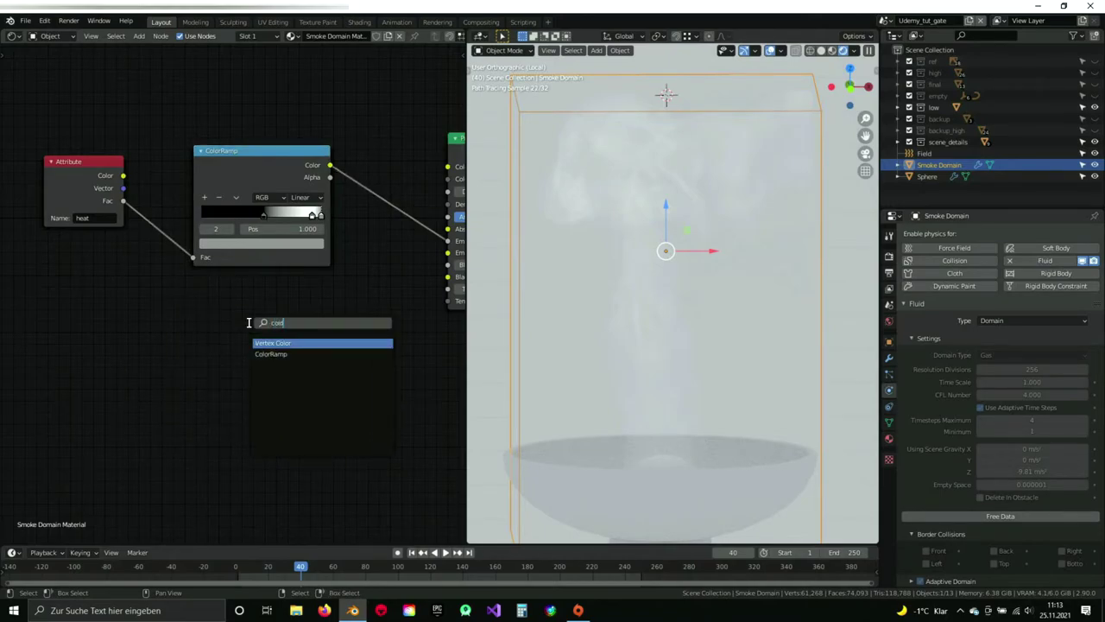
{"action": "type", "text": "o"}
{"action": "left_click", "coordinate": [271, 354]}
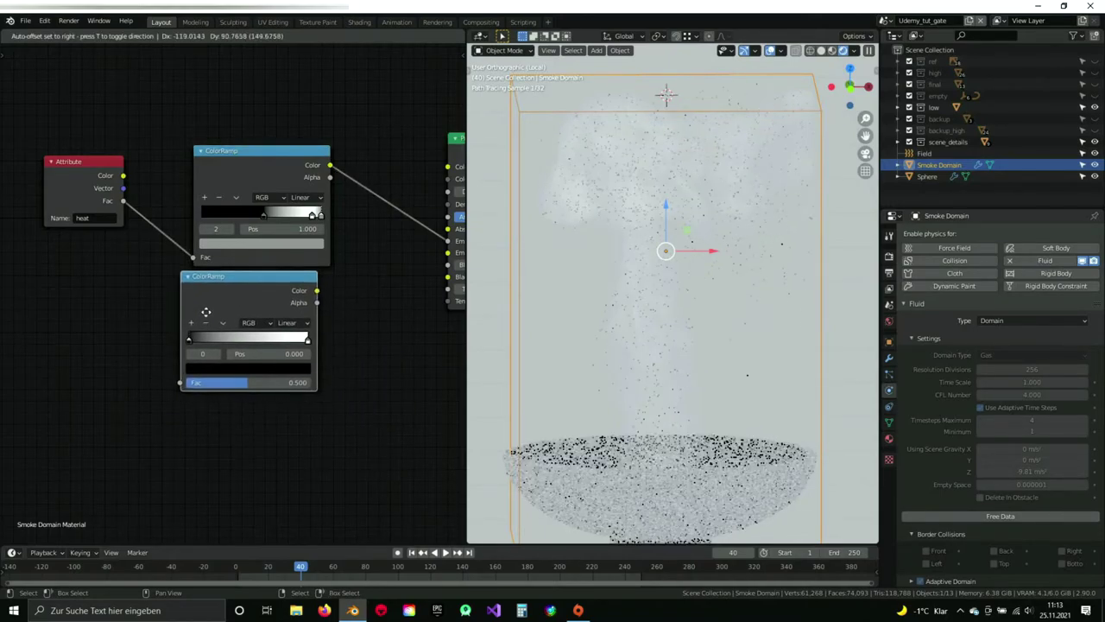
{"action": "left_click", "coordinate": [218, 315]}
Move the "heat" Attribute node farther from the ramps and link its Fac output to the second ColorRamp's Fac input.
{"action": "middle_click_drag", "start_coordinate": [207, 311], "coordinate": [281, 303]}
{"action": "left_click_drag", "start_coordinate": [158, 152], "coordinate": [100, 166]}
{"action": "middle_click_drag", "start_coordinate": [175, 274], "coordinate": [189, 252]}
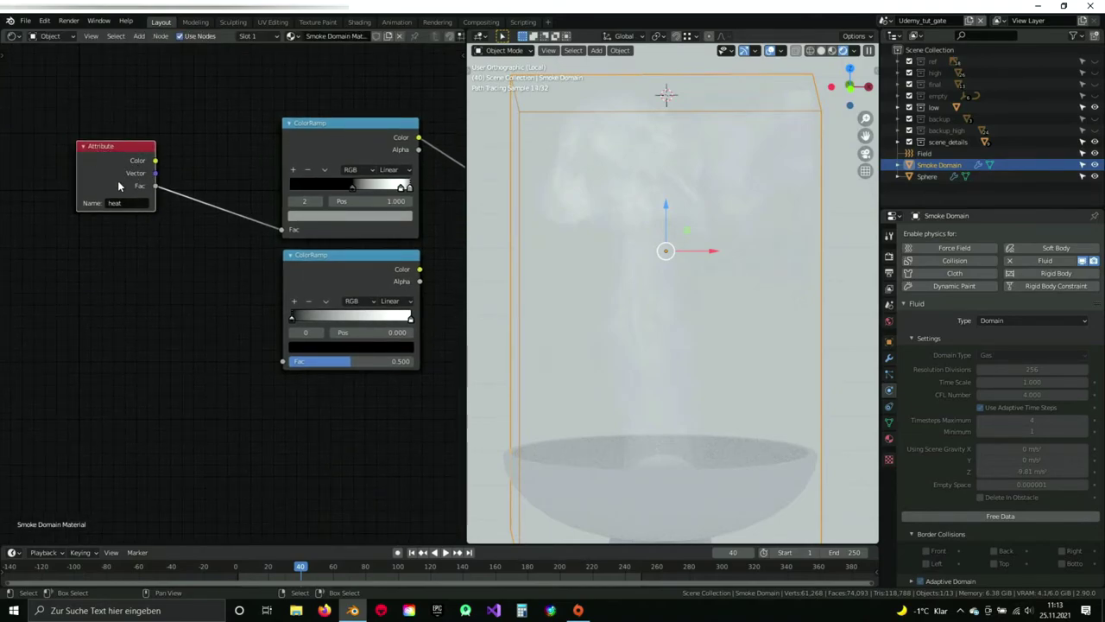
{"action": "left_click_drag", "start_coordinate": [155, 186], "coordinate": [284, 363]}
Link the second ColorRamp's Color output to the Principled Volume's Emission Color.
{"action": "middle_click_drag", "start_coordinate": [373, 315], "coordinate": [250, 307]}
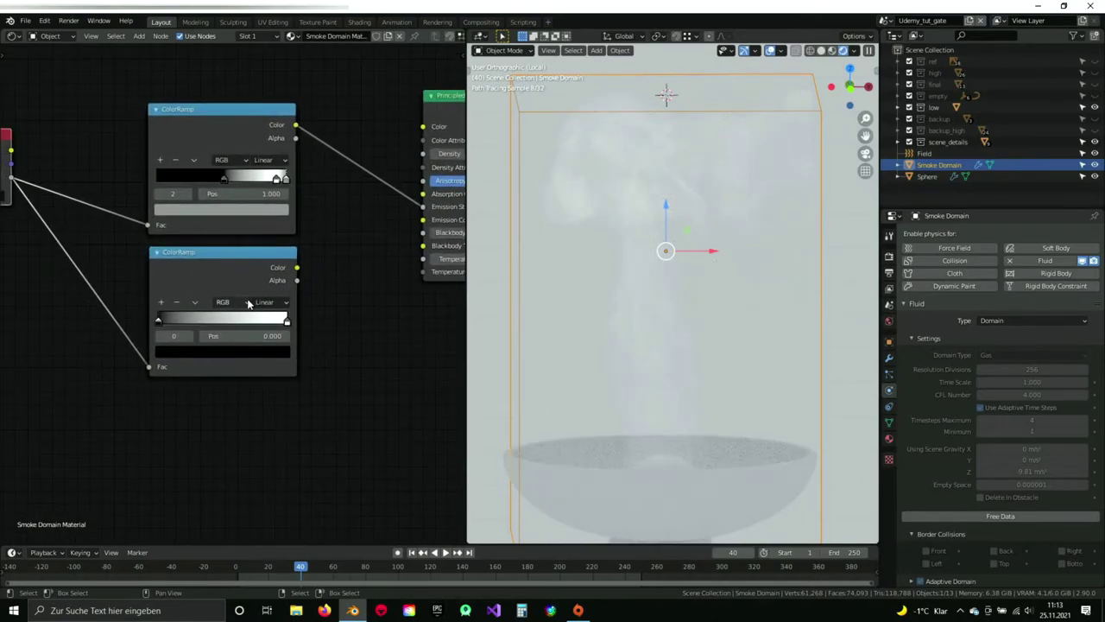
{"action": "middle_click_drag", "start_coordinate": [325, 269], "coordinate": [233, 296]}
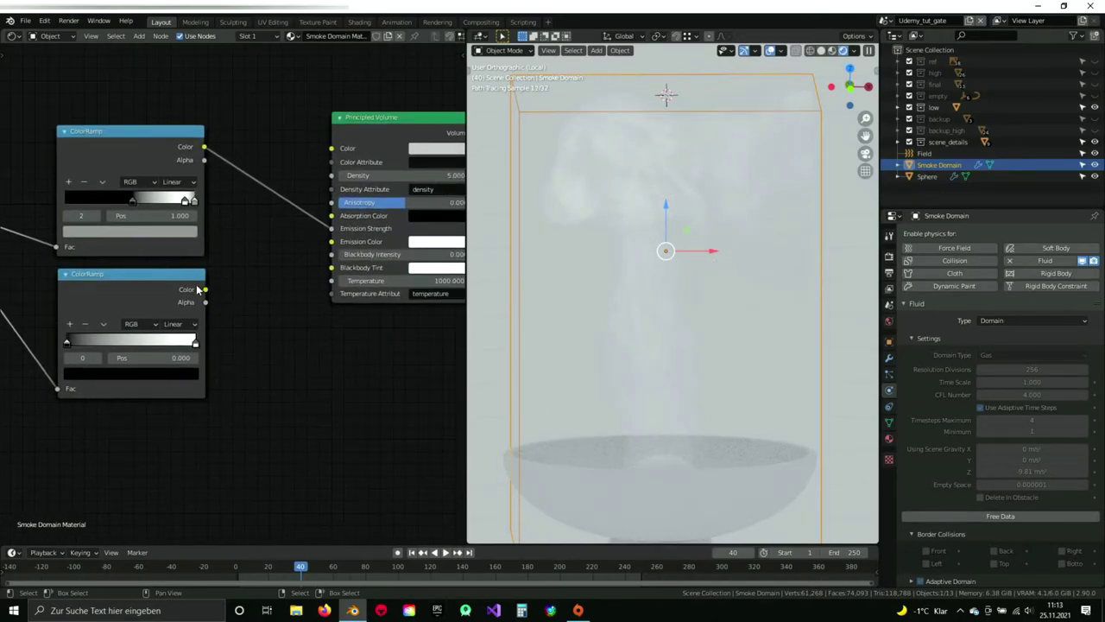
{"action": "left_click_drag", "start_coordinate": [207, 293], "coordinate": [335, 245]}
Move the second ColorRamp's black stop to position 0.668.
{"action": "middle_click_drag", "start_coordinate": [276, 315], "coordinate": [239, 323]}
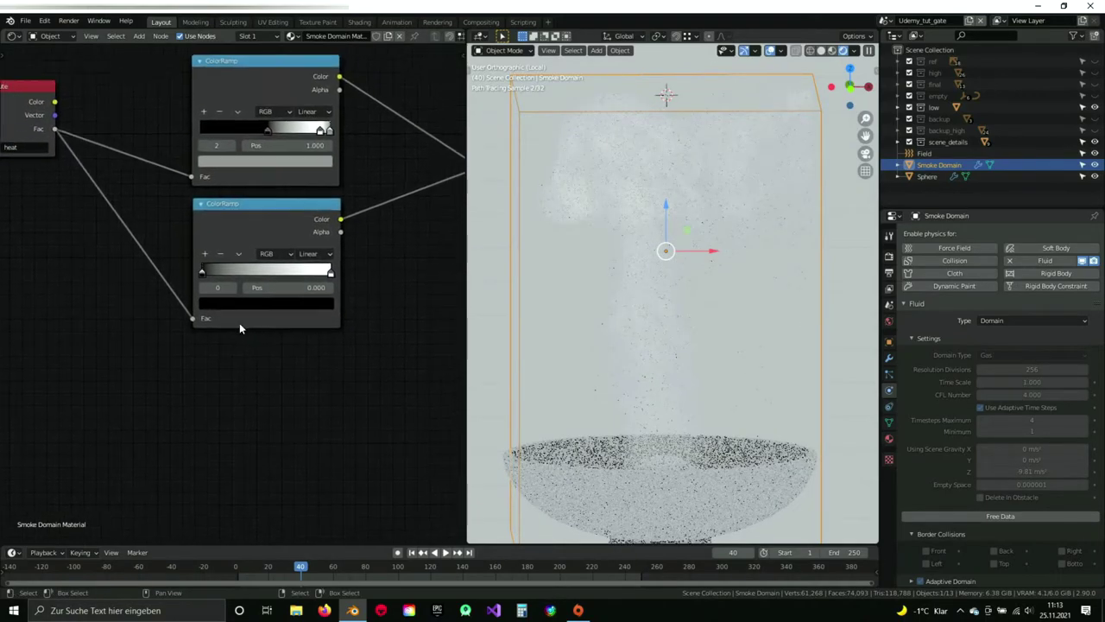
{"action": "scroll", "coordinate": [237, 321], "scroll_direction": "up", "scroll_amount": 4}
{"action": "middle_click_drag", "start_coordinate": [240, 275], "coordinate": [228, 271]}
{"action": "left_click", "coordinate": [153, 299]}
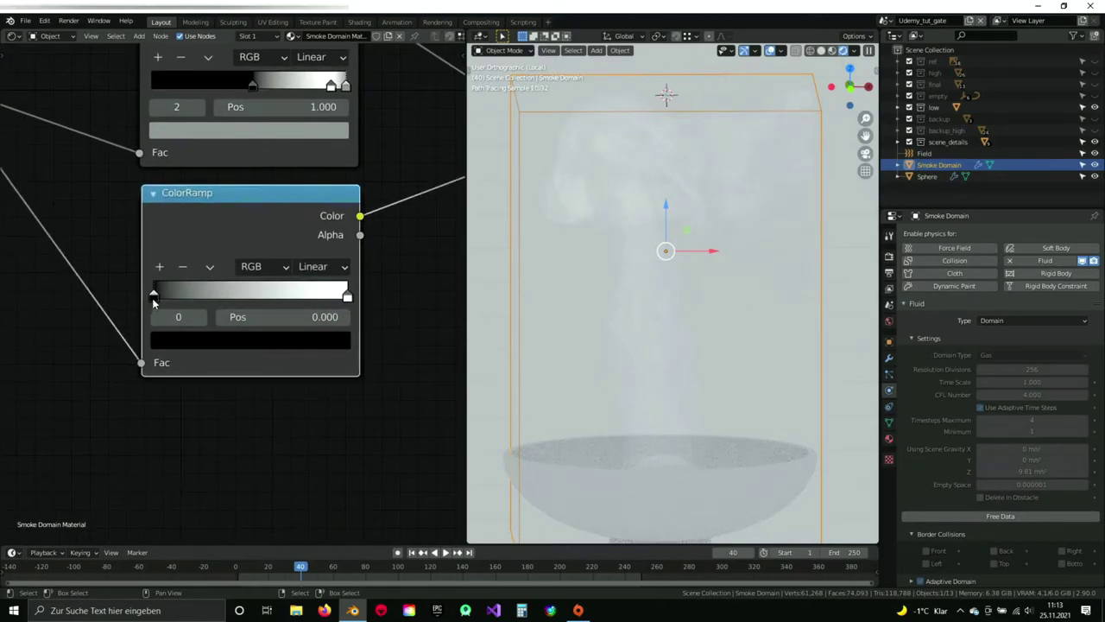
{"action": "left_click_drag", "start_coordinate": [153, 297], "coordinate": [286, 298]}
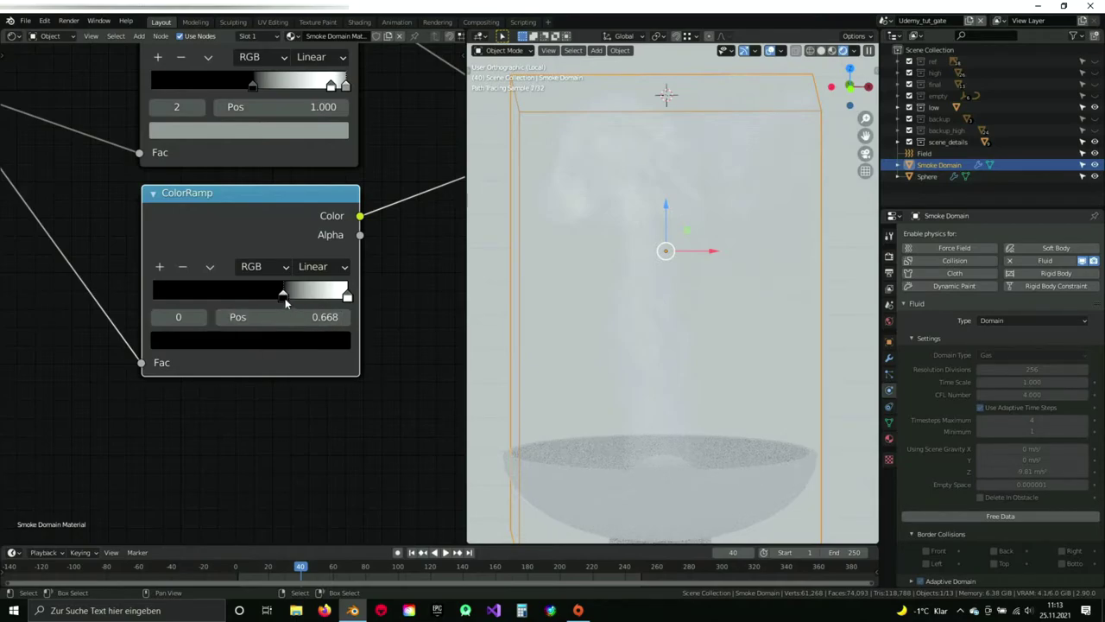
Change the second ColorRamp's first stop colour to a bright orange with a value of 1.000.
{"action": "left_click", "coordinate": [267, 342]}
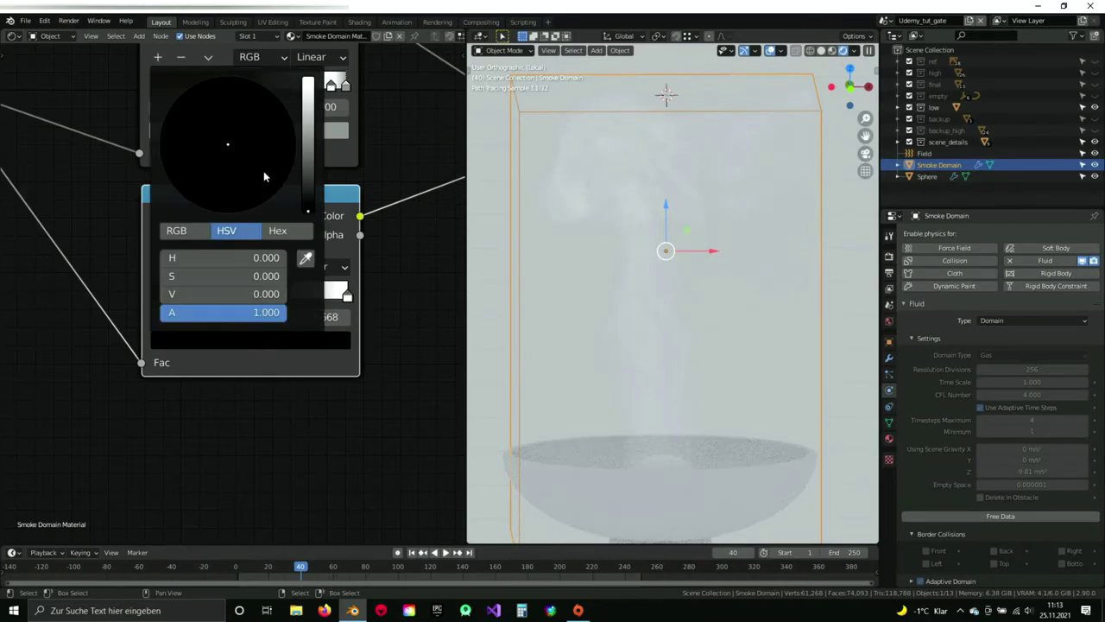
{"action": "left_click_drag", "start_coordinate": [309, 211], "coordinate": [308, 77]}
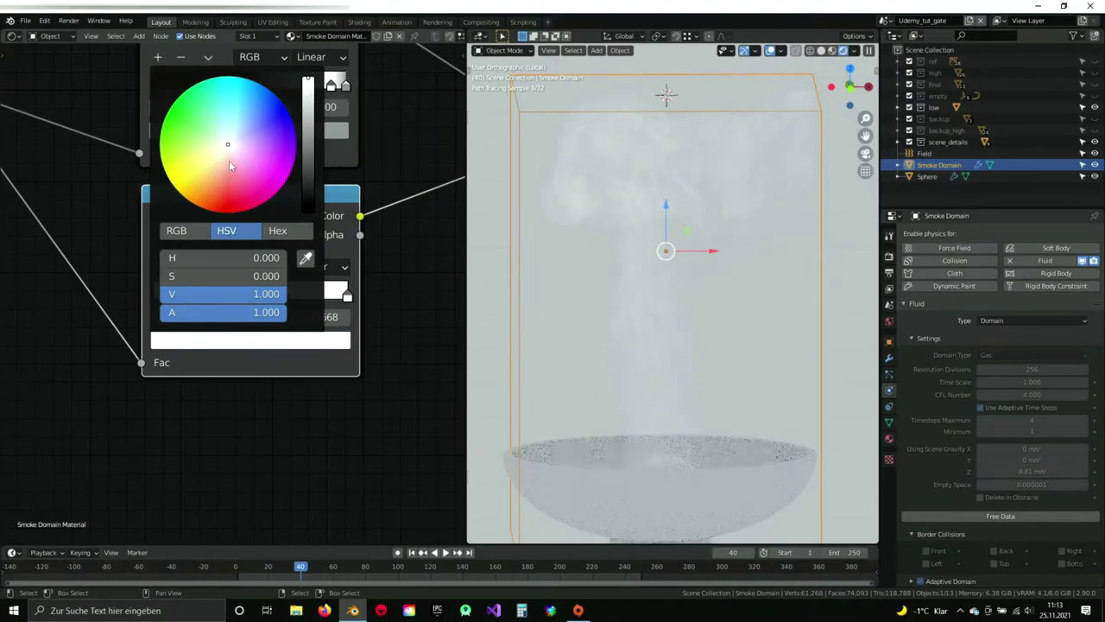
{"action": "left_click_drag", "start_coordinate": [229, 164], "coordinate": [208, 198]}
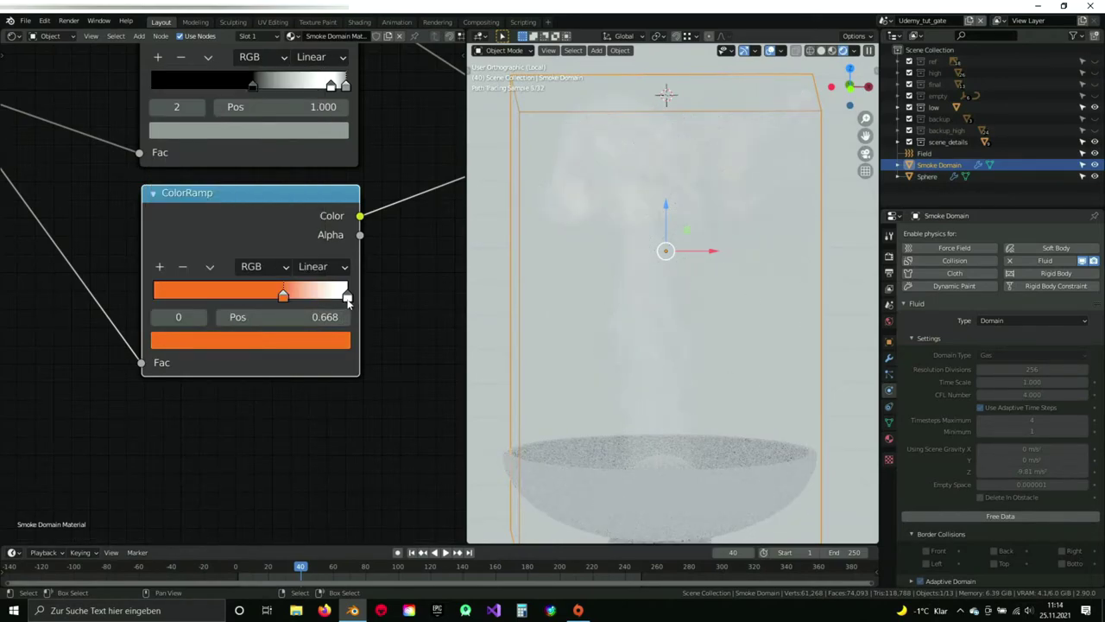
Change the second ColorRamp's end stop from white to yellow and move its orange stop to position 0.714.
{"action": "left_click", "coordinate": [346, 298]}
{"action": "left_click", "coordinate": [251, 340]}
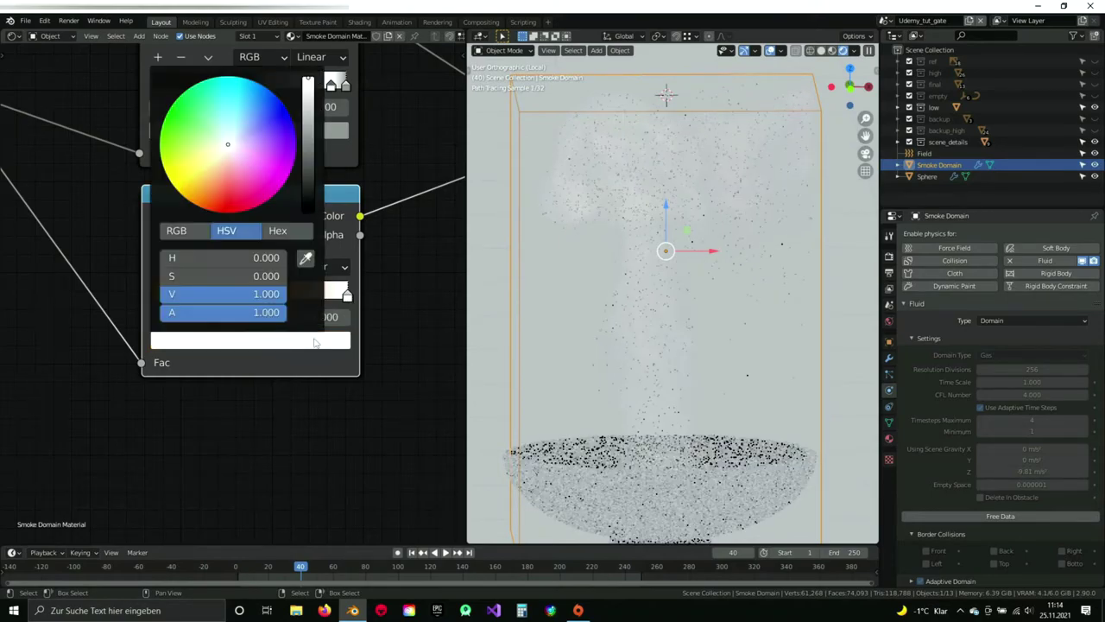
{"action": "left_click_drag", "start_coordinate": [184, 175], "coordinate": [190, 176]}
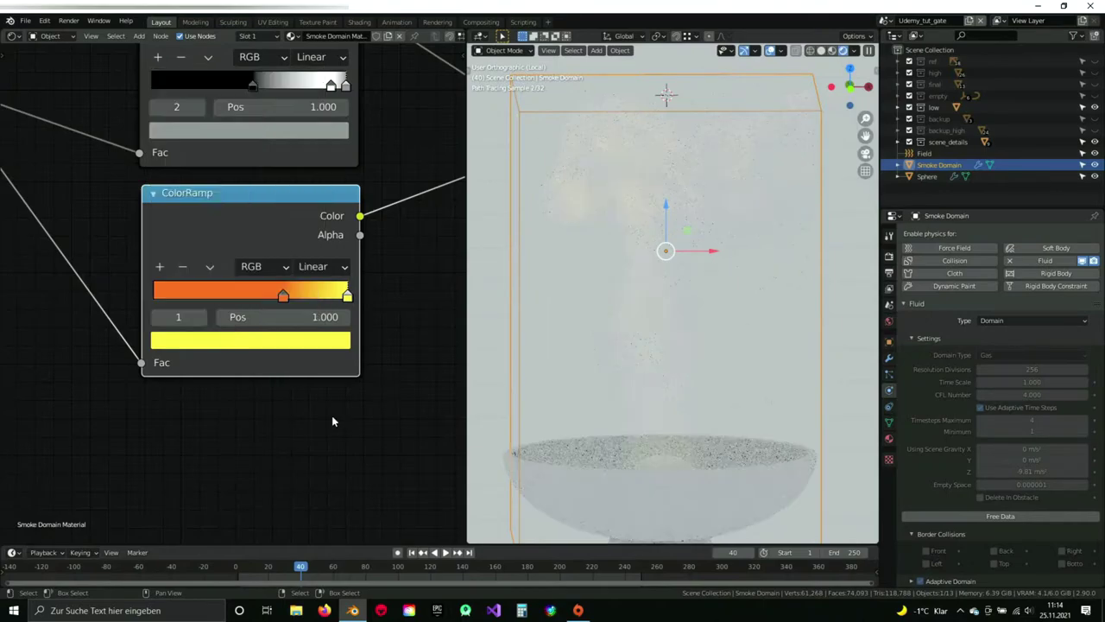
{"action": "left_click", "coordinate": [288, 297]}
{"action": "left_click_drag", "start_coordinate": [289, 295], "coordinate": [295, 295]}
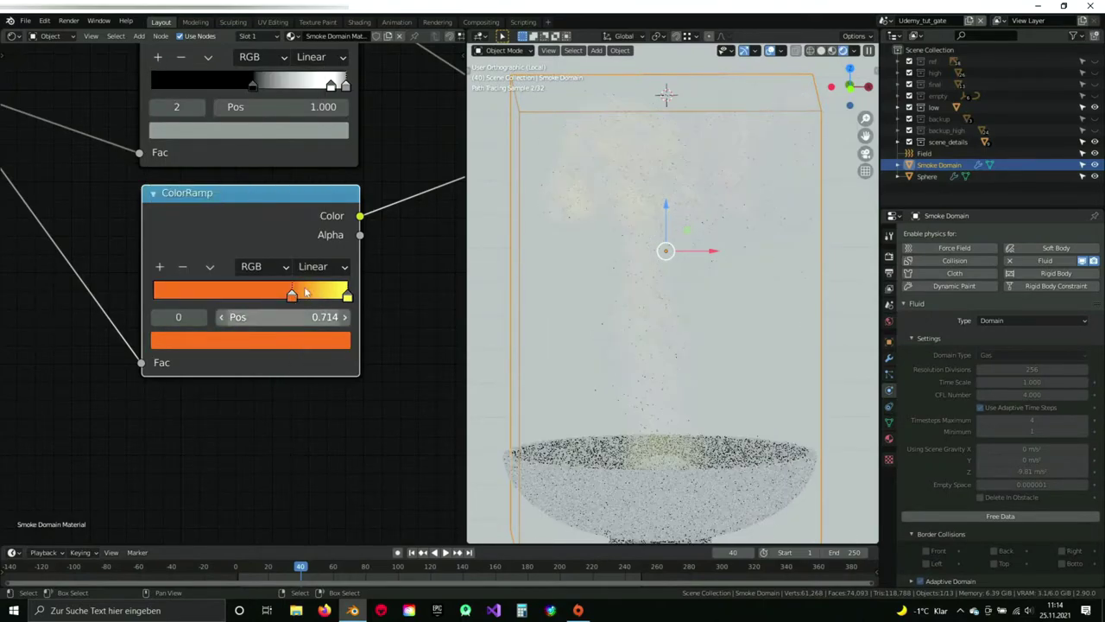
Add a Math node above the link to the Principled Volume and set its operation to Multiply.
{"action": "middle_click_drag", "start_coordinate": [307, 216], "coordinate": [288, 265]}
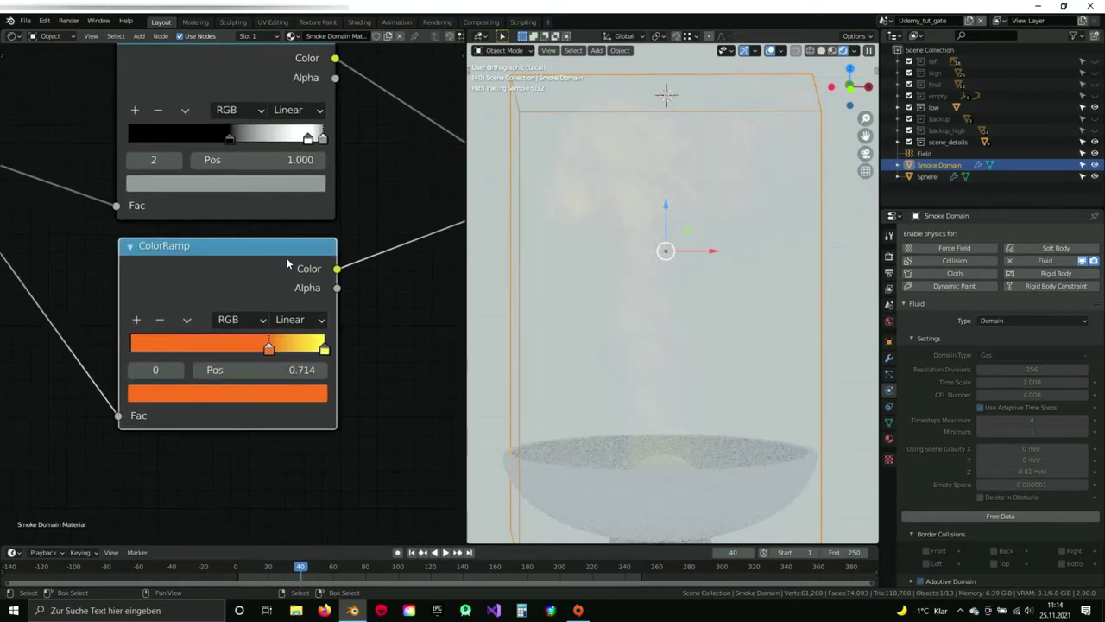
{"action": "scroll", "coordinate": [303, 252], "scroll_direction": "down", "scroll_amount": 2}
{"action": "middle_click_drag", "start_coordinate": [317, 200], "coordinate": [337, 277]}
{"action": "scroll", "coordinate": [313, 268], "scroll_direction": "down", "scroll_amount": 1}
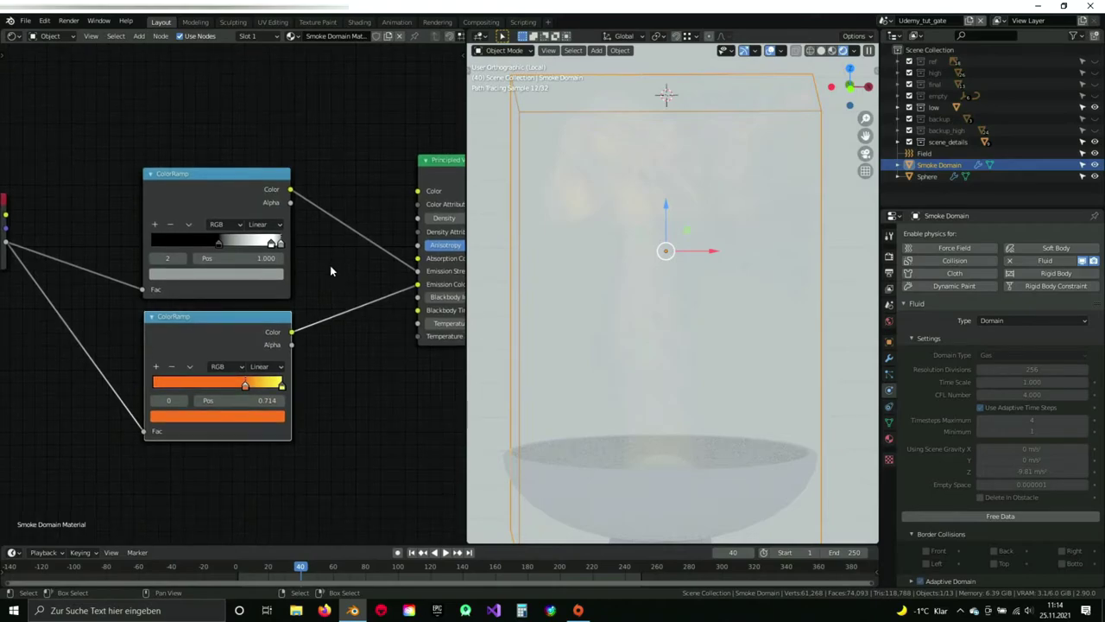
{"action": "middle_click_drag", "start_coordinate": [292, 124], "coordinate": [301, 204]}
{"action": "middle_click_drag", "start_coordinate": [318, 246], "coordinate": [319, 216]}
{"action": "key", "text": "shift+a"}
{"action": "left_click", "coordinate": [307, 228]}
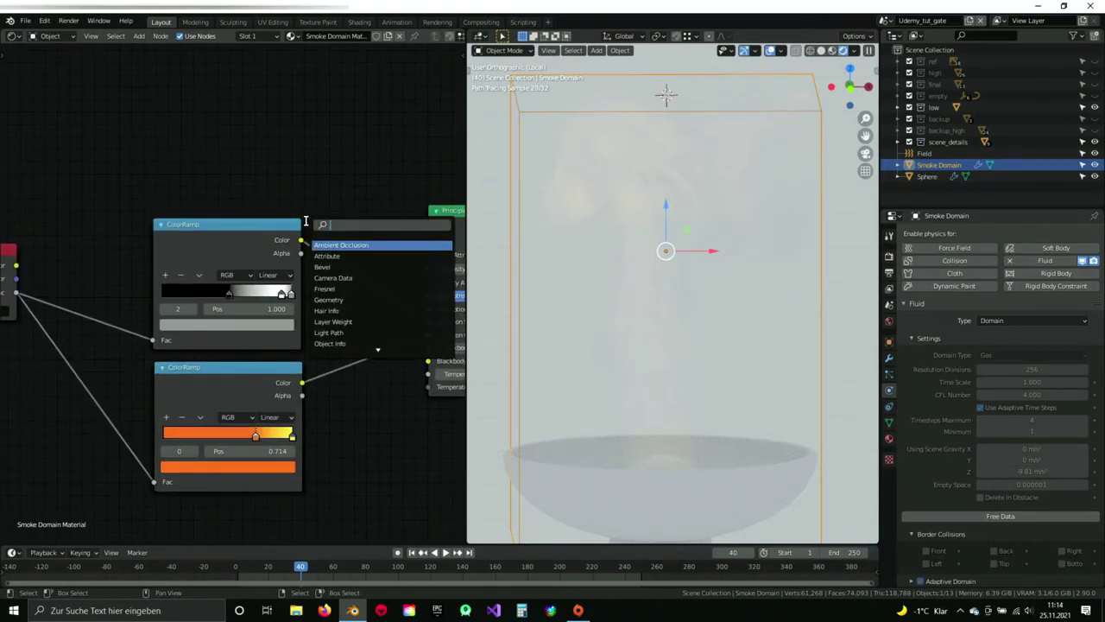
{"action": "key", "text": "Escape"}
{"action": "key", "text": "shift+a"}
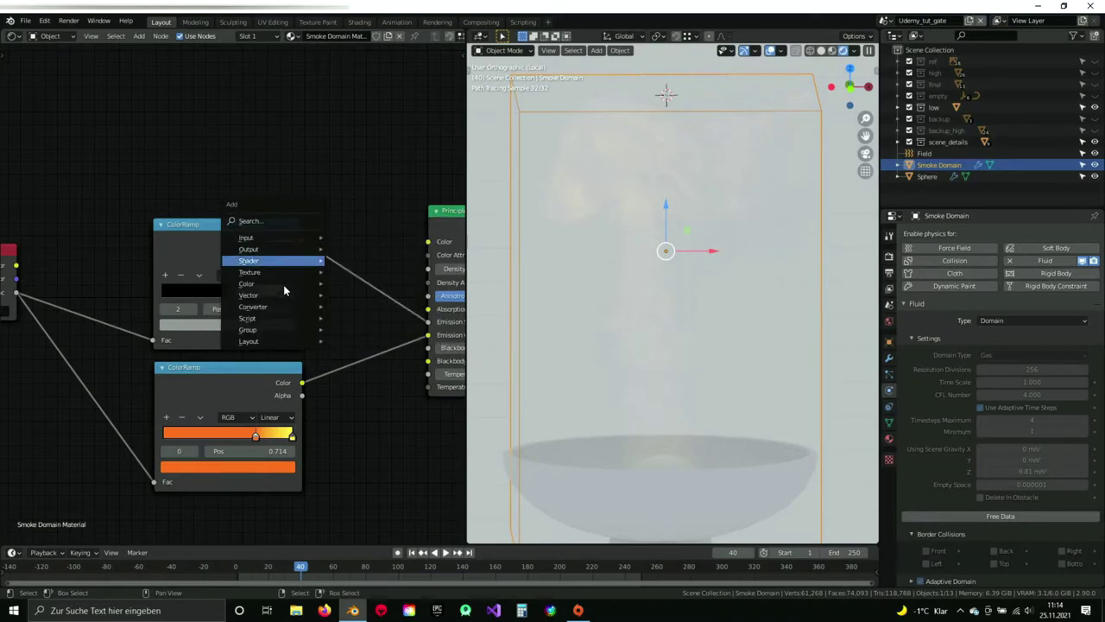
{"action": "mouse_move", "coordinate": [285, 308]}
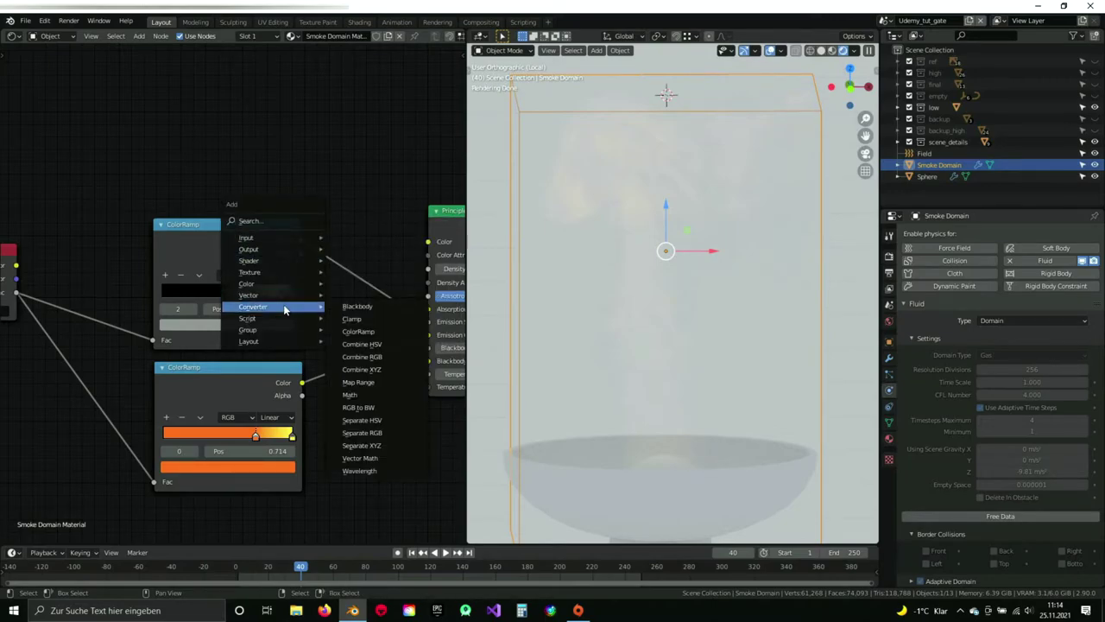
{"action": "left_click", "coordinate": [350, 395]}
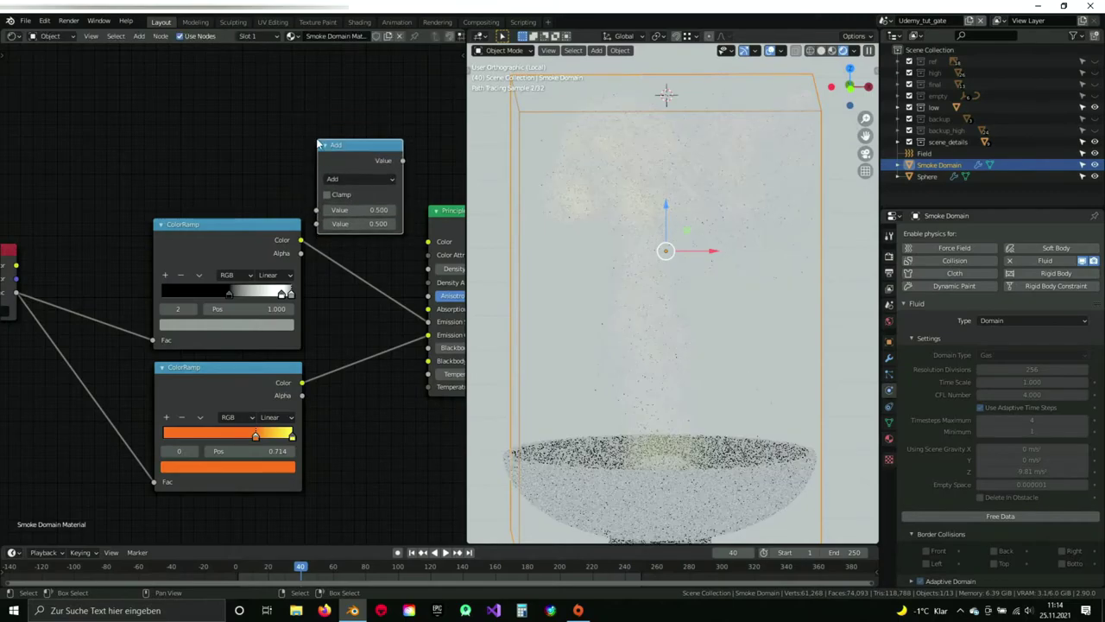
{"action": "left_click", "coordinate": [315, 234]}
{"action": "left_click_drag", "start_coordinate": [325, 202], "coordinate": [329, 166]}
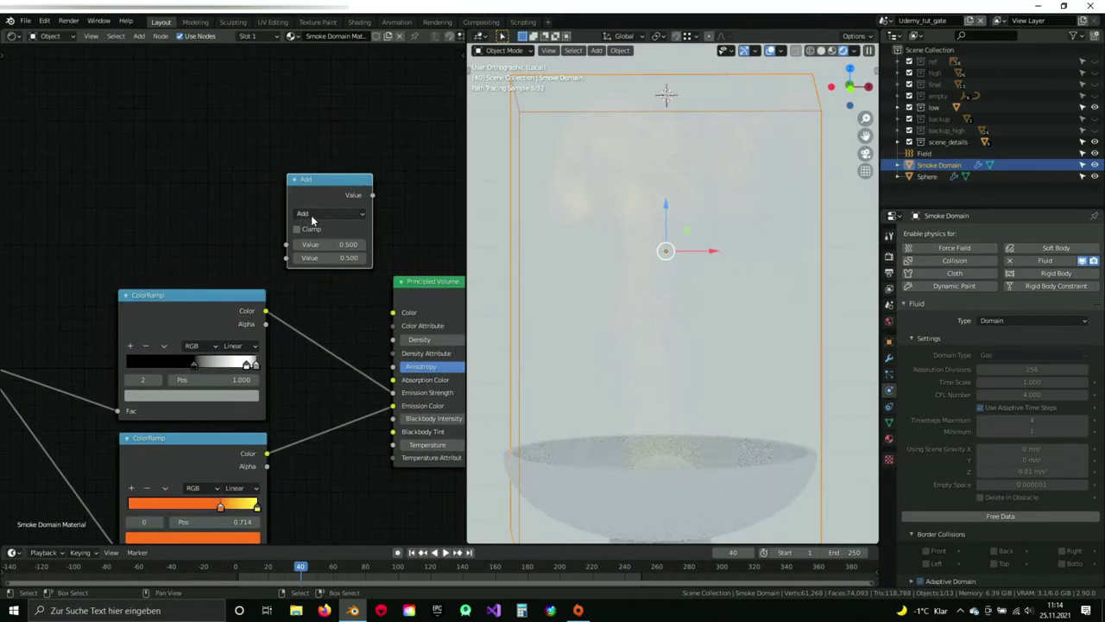
{"action": "left_click", "coordinate": [325, 213]}
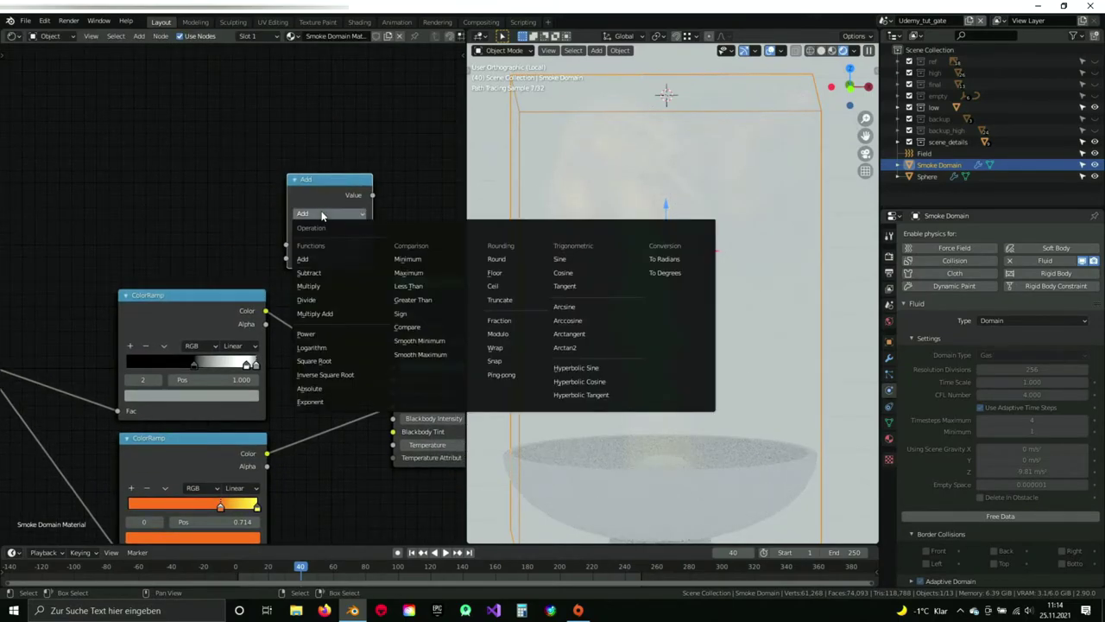
{"action": "left_click", "coordinate": [326, 285]}
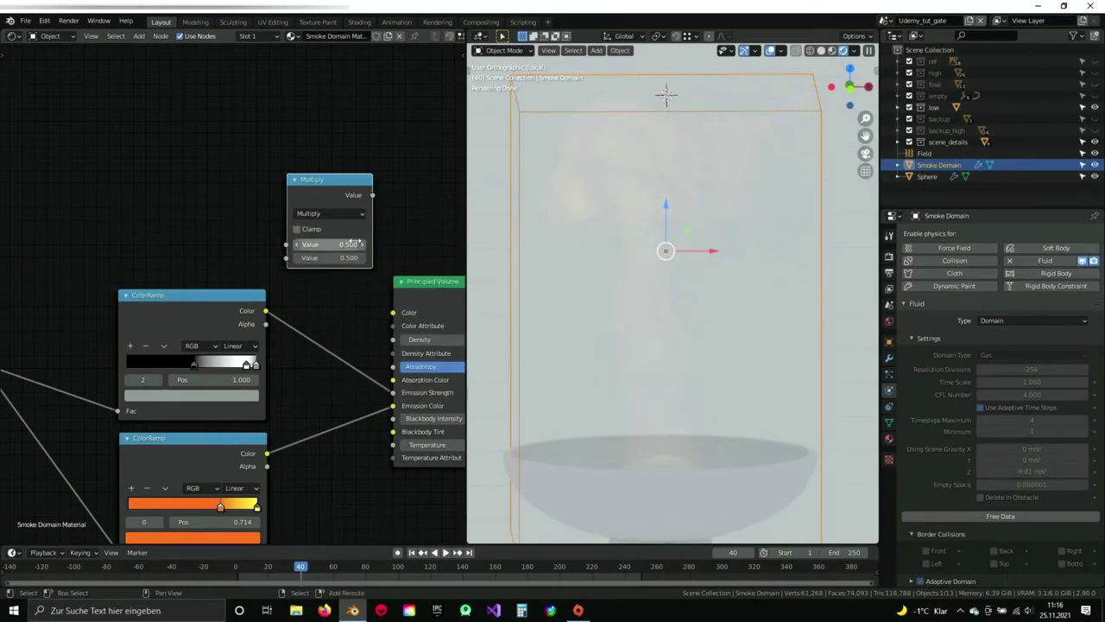
Move the Material Output and Principled Volume nodes farther from the ramps to make room between them.
{"action": "middle_click_drag", "start_coordinate": [363, 270], "coordinate": [323, 183]}
{"action": "middle_click_drag", "start_coordinate": [351, 245], "coordinate": [198, 233]}
{"action": "scroll", "coordinate": [251, 229], "scroll_direction": "down", "scroll_amount": 1}
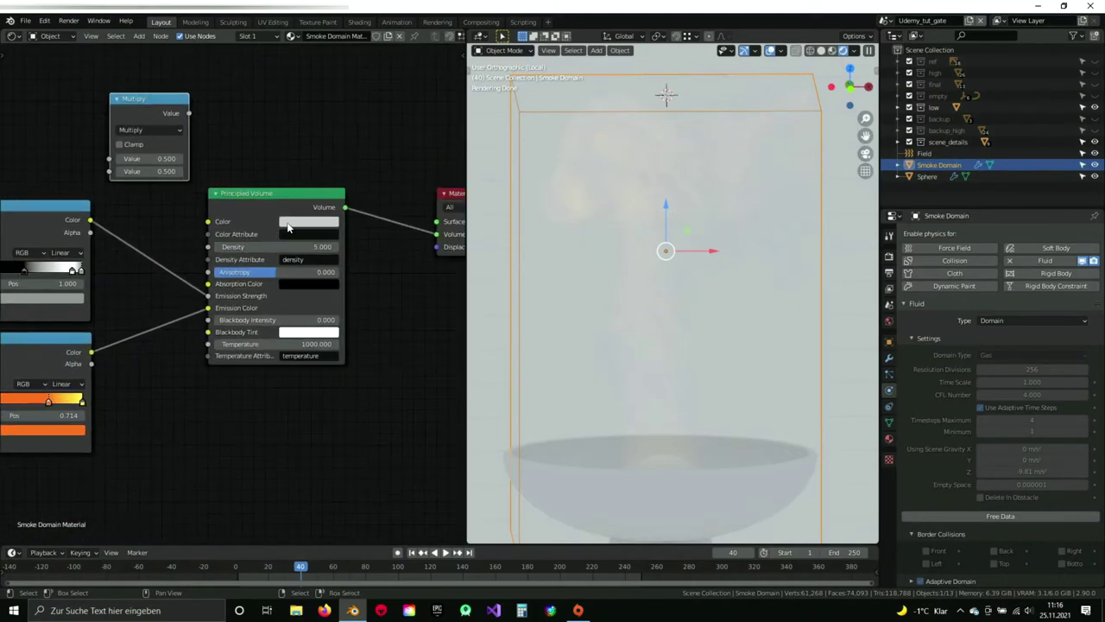
{"action": "middle_click_drag", "start_coordinate": [389, 225], "coordinate": [248, 218]}
{"action": "left_click_drag", "start_coordinate": [329, 188], "coordinate": [418, 179]}
{"action": "left_click_drag", "start_coordinate": [180, 190], "coordinate": [302, 199]}
Insert the Multiply node into the link between the first ColorRamp's Color output and the Principled Volume's Emission Strength.
{"action": "middle_click_drag", "start_coordinate": [86, 181], "coordinate": [333, 182]}
{"action": "left_click_drag", "start_coordinate": [259, 95], "coordinate": [323, 221]}
{"action": "middle_click_drag", "start_coordinate": [351, 240], "coordinate": [322, 197]}
{"action": "mouse_move", "coordinate": [295, 173]}
{"action": "left_mouse_down"}
{"action": "mouse_move", "coordinate": [323, 162]}
{"action": "mouse_move", "coordinate": [316, 168]}
{"action": "left_mouse_up"}
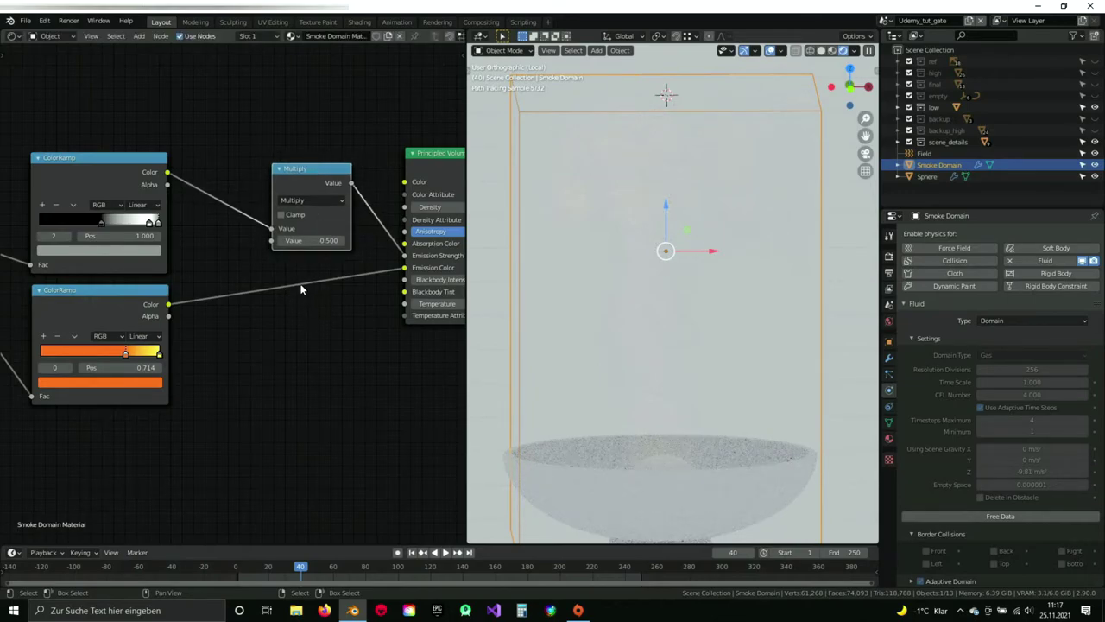
Move the second ColorRamp's orange stop to position 0.818.
{"action": "middle_click_drag", "start_coordinate": [238, 232], "coordinate": [356, 213]}
{"action": "scroll", "coordinate": [356, 213], "scroll_direction": "up", "scroll_amount": 3}
{"action": "left_click_drag", "start_coordinate": [245, 352], "coordinate": [261, 347]}
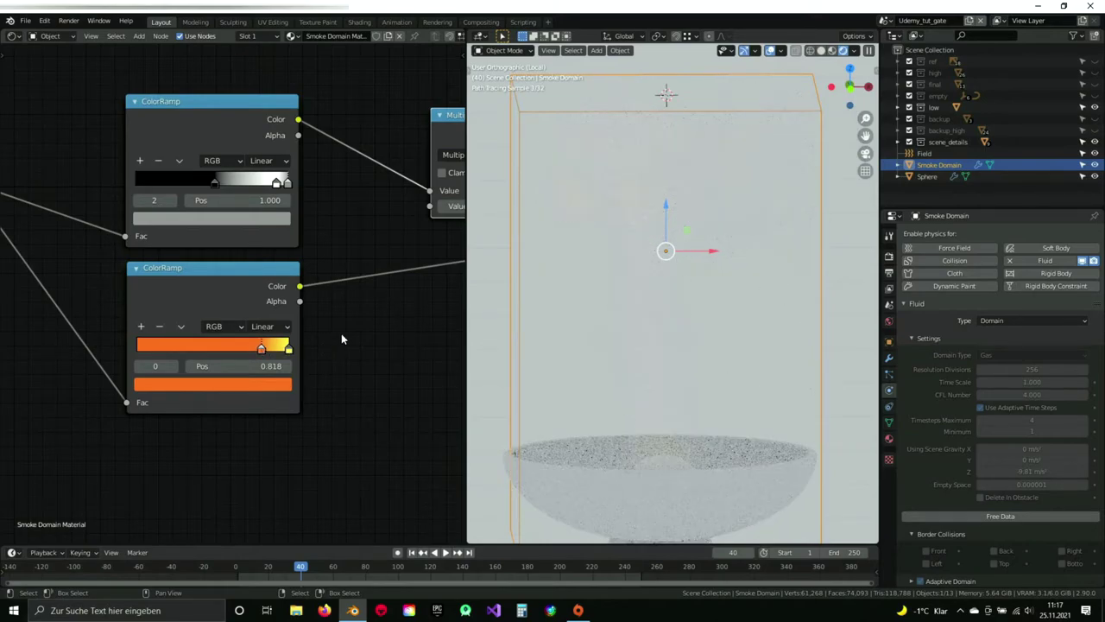
Duplicate the Multiply node and insert the copy between the first ColorRamp and the original Multiply node.
{"action": "middle_click_drag", "start_coordinate": [427, 184], "coordinate": [277, 343]}
{"action": "left_click_drag", "start_coordinate": [330, 288], "coordinate": [344, 255]}
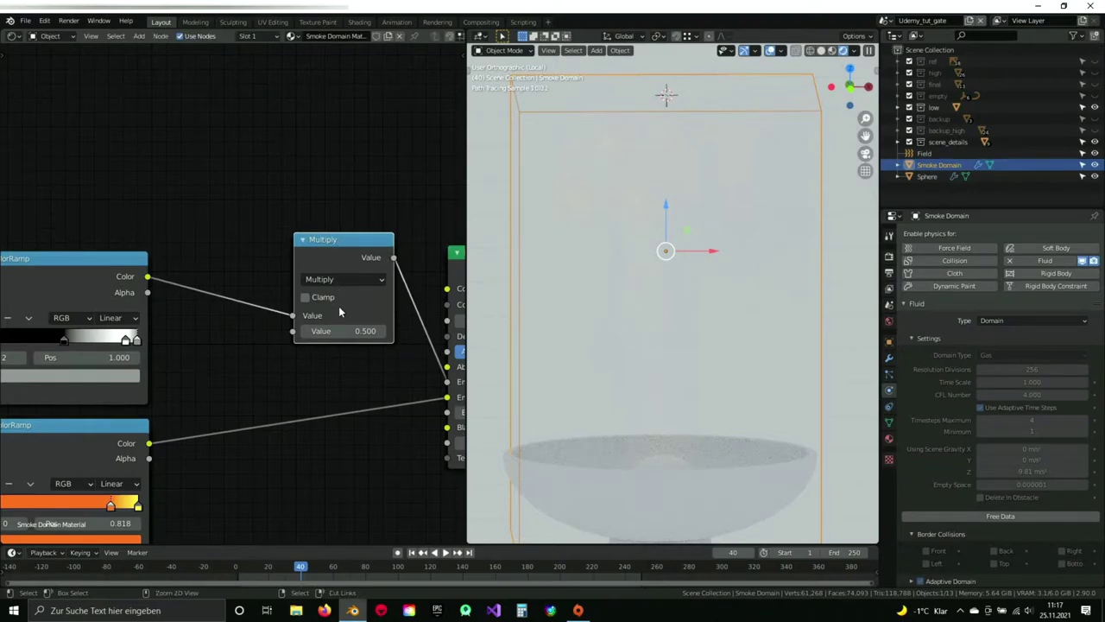
{"action": "mouse_move", "coordinate": [351, 241]}
{"action": "left_mouse_down"}
{"action": "mouse_move", "coordinate": [360, 222]}
{"action": "mouse_move", "coordinate": [367, 242]}
{"action": "left_mouse_up"}
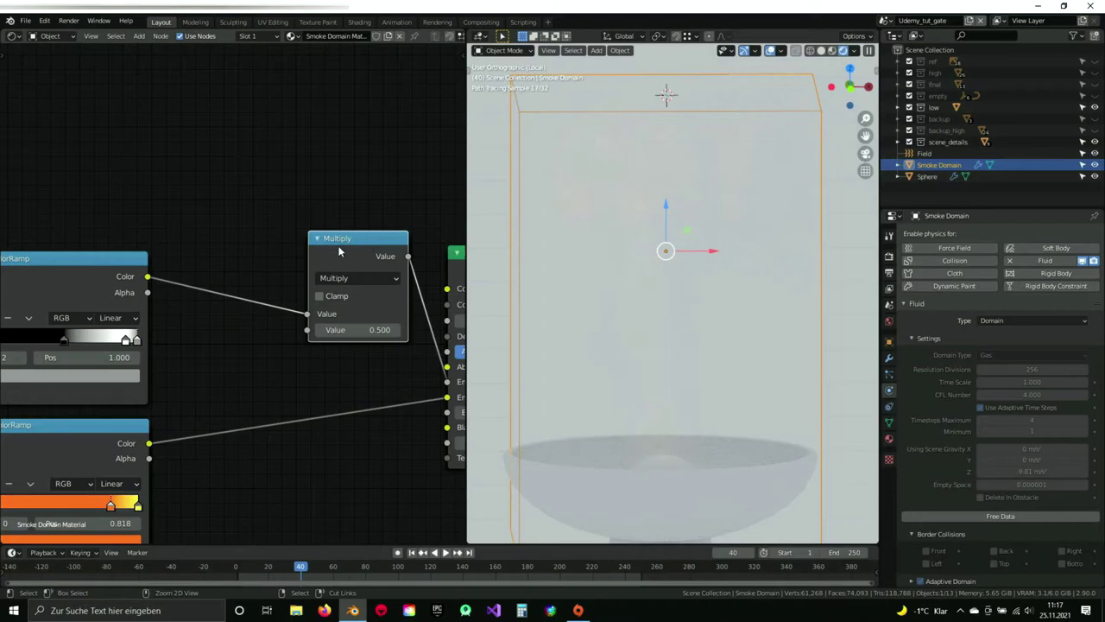
{"action": "key", "text": "shift+d"}
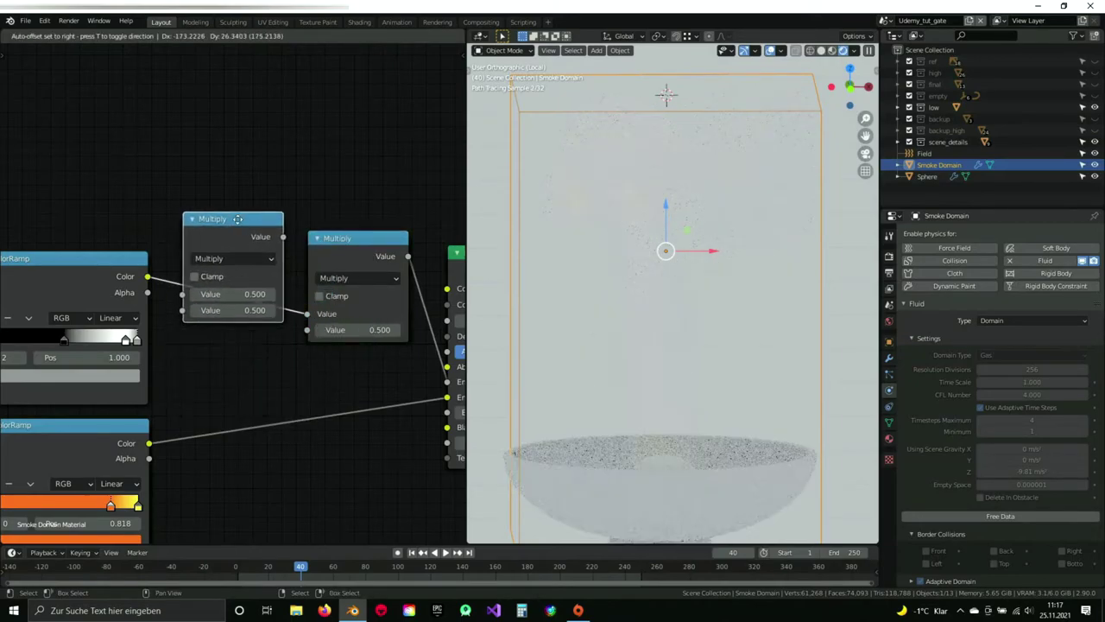
{"action": "left_click", "coordinate": [236, 222]}
Space out the Material Output, Principled Volume and both Multiply nodes along the emission strength chain.
{"action": "middle_click_drag", "start_coordinate": [274, 339], "coordinate": [199, 364]}
{"action": "middle_click_drag", "start_coordinate": [329, 330], "coordinate": [184, 308]}
{"action": "scroll", "coordinate": [184, 308], "scroll_direction": "down", "scroll_amount": 2}
{"action": "scroll", "coordinate": [183, 308], "scroll_direction": "down", "scroll_amount": 3}
{"action": "middle_click_drag", "start_coordinate": [279, 309], "coordinate": [158, 308]}
{"action": "left_click_drag", "start_coordinate": [351, 247], "coordinate": [400, 247]}
{"action": "left_click_drag", "start_coordinate": [223, 274], "coordinate": [281, 284]}
{"action": "middle_click_drag", "start_coordinate": [250, 294], "coordinate": [393, 284]}
{"action": "left_click_drag", "start_coordinate": [228, 249], "coordinate": [272, 257]}
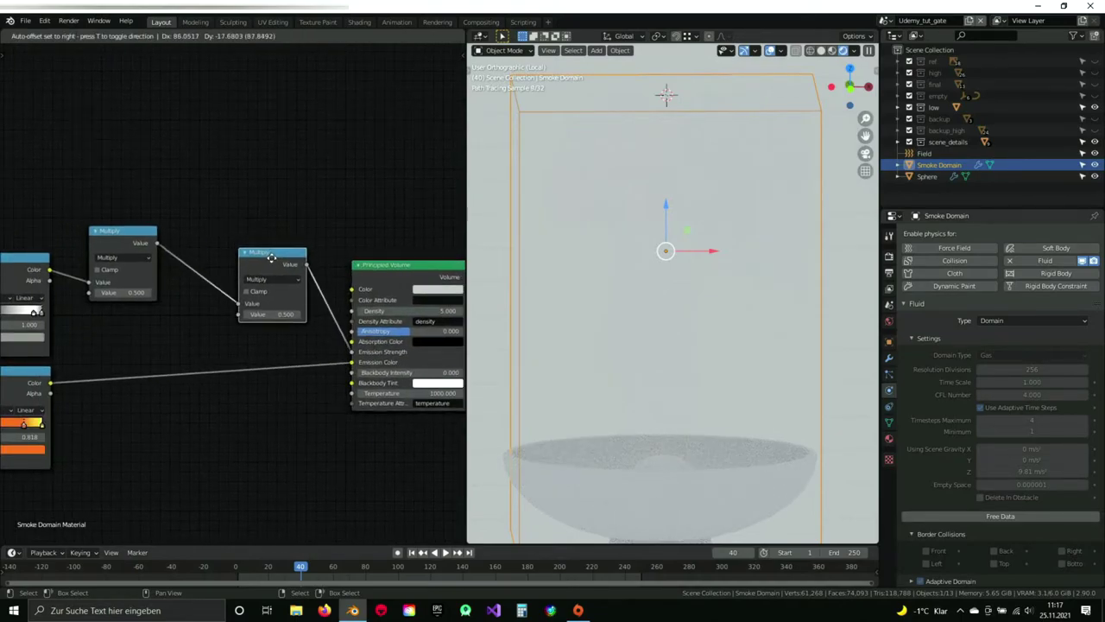
{"action": "left_click_drag", "start_coordinate": [132, 232], "coordinate": [179, 236]}
Review the chain from the first ColorRamp through both Multiply nodes to the Principled Volume's Emission Strength.
{"action": "middle_click_drag", "start_coordinate": [78, 328], "coordinate": [178, 306]}
{"action": "scroll", "coordinate": [178, 305], "scroll_direction": "up", "scroll_amount": 2}
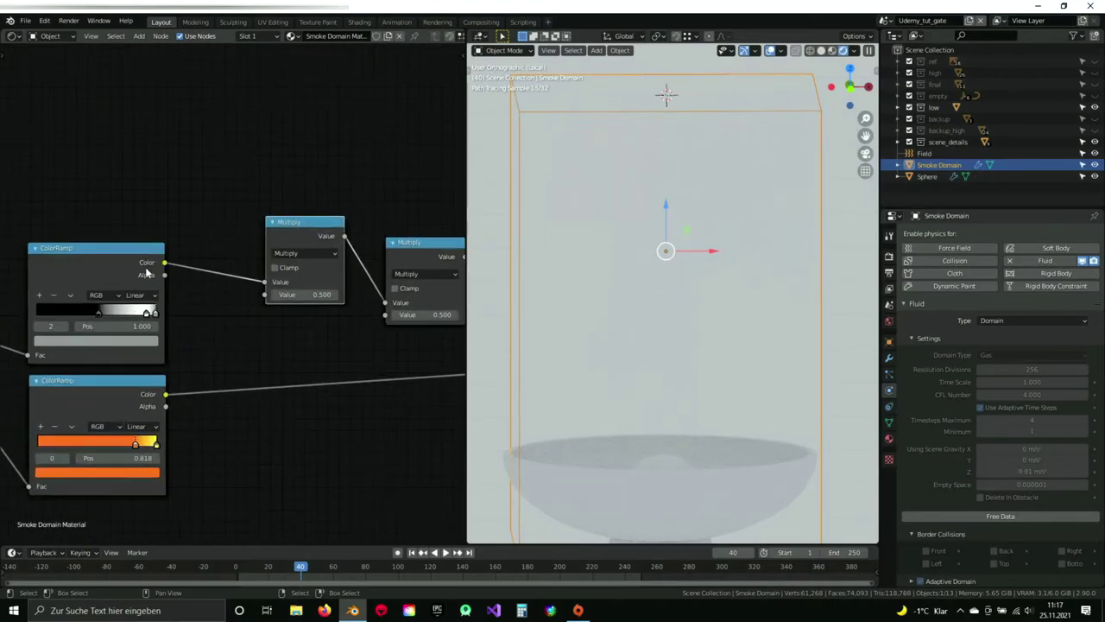
{"action": "middle_click_drag", "start_coordinate": [267, 285], "coordinate": [200, 276]}
{"action": "middle_click_drag", "start_coordinate": [268, 264], "coordinate": [218, 252]}
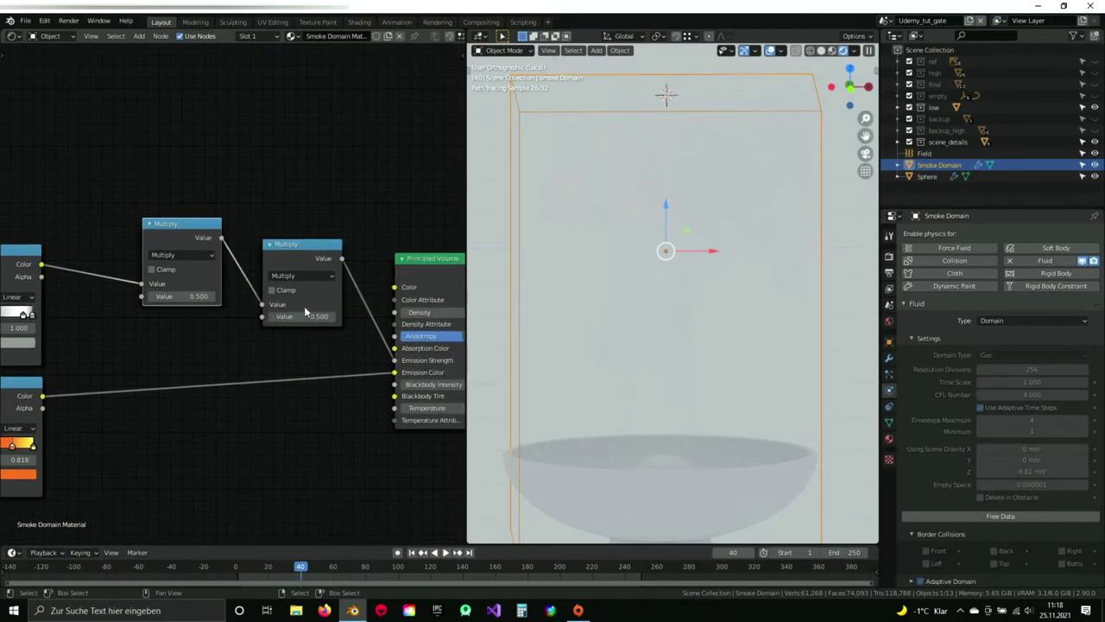
{"action": "middle_click_drag", "start_coordinate": [287, 316], "coordinate": [234, 310]}
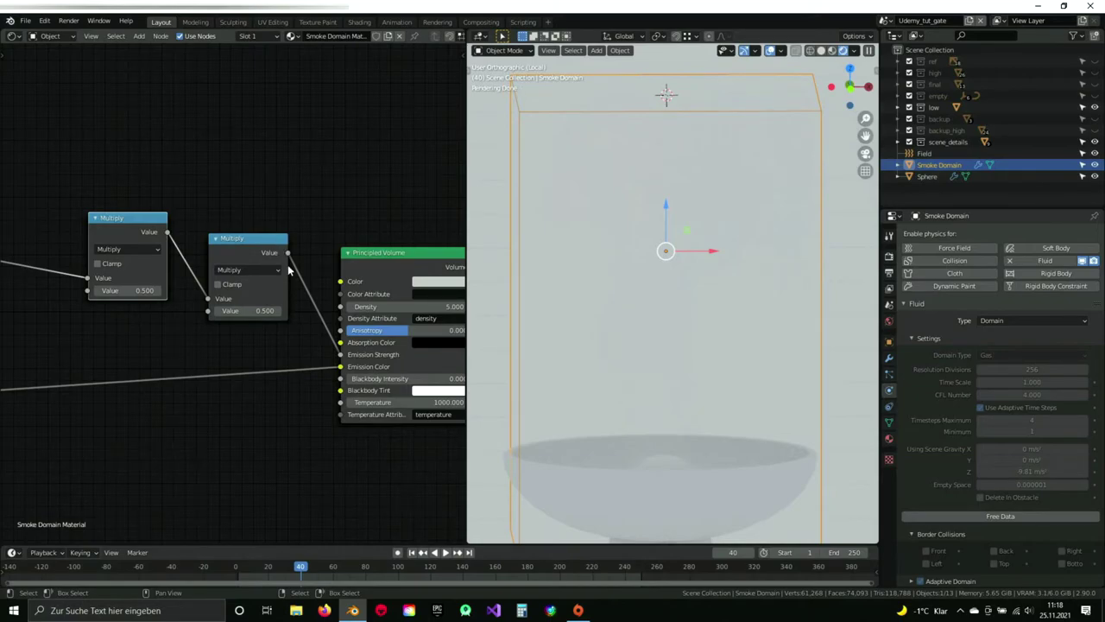
{"action": "middle_click_drag", "start_coordinate": [330, 348], "coordinate": [302, 354]}
{"action": "middle_click_drag", "start_coordinate": [77, 291], "coordinate": [281, 342]}
{"action": "left_click_drag", "start_coordinate": [298, 274], "coordinate": [304, 272]}
{"action": "middle_click_drag", "start_coordinate": [269, 262], "coordinate": [344, 216]}
{"action": "middle_click_drag", "start_coordinate": [221, 204], "coordinate": [250, 249]}
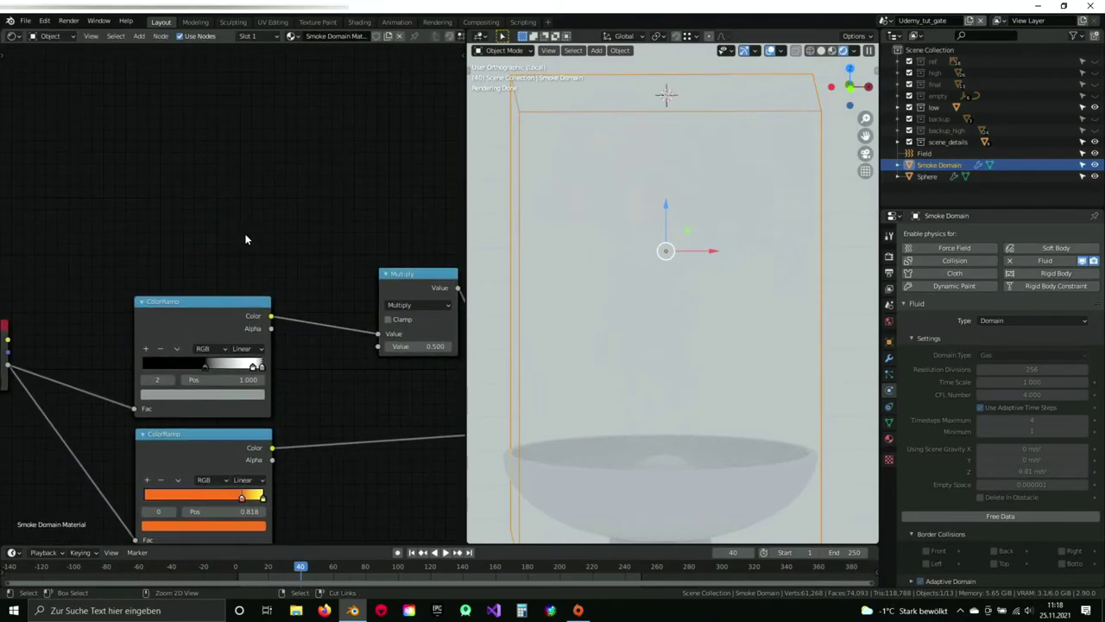
Add a third ColorRamp above the other ramps and link its Color output to the first Multiply node's second Value input.
{"action": "key", "text": "shift+a"}
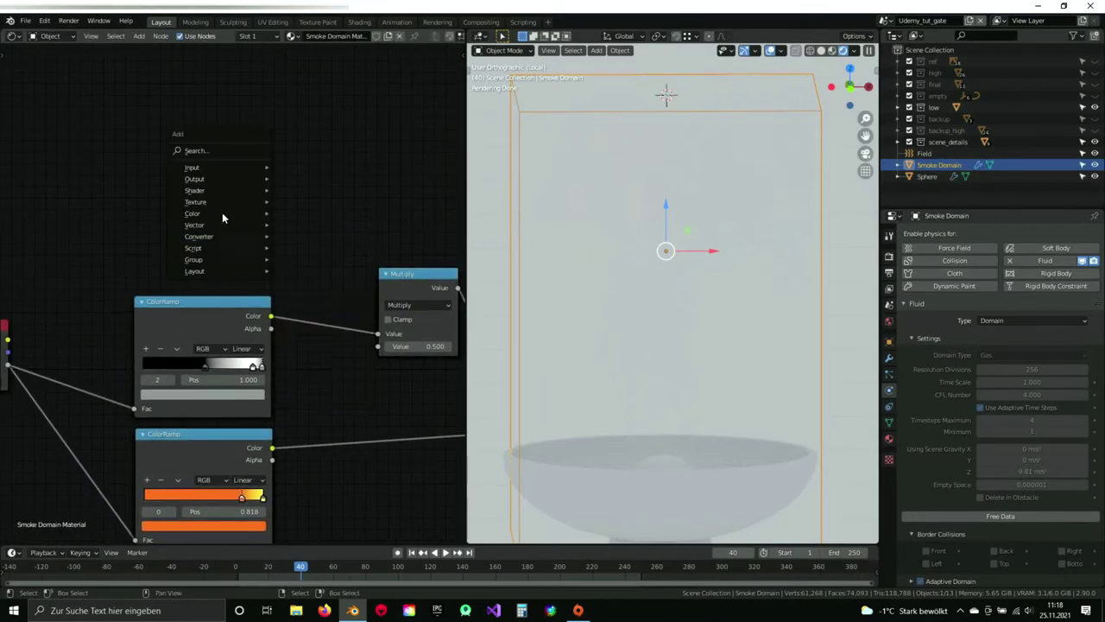
{"action": "left_click", "coordinate": [221, 152]}
{"action": "type", "text": "colo"}
{"action": "left_click", "coordinate": [229, 188]}
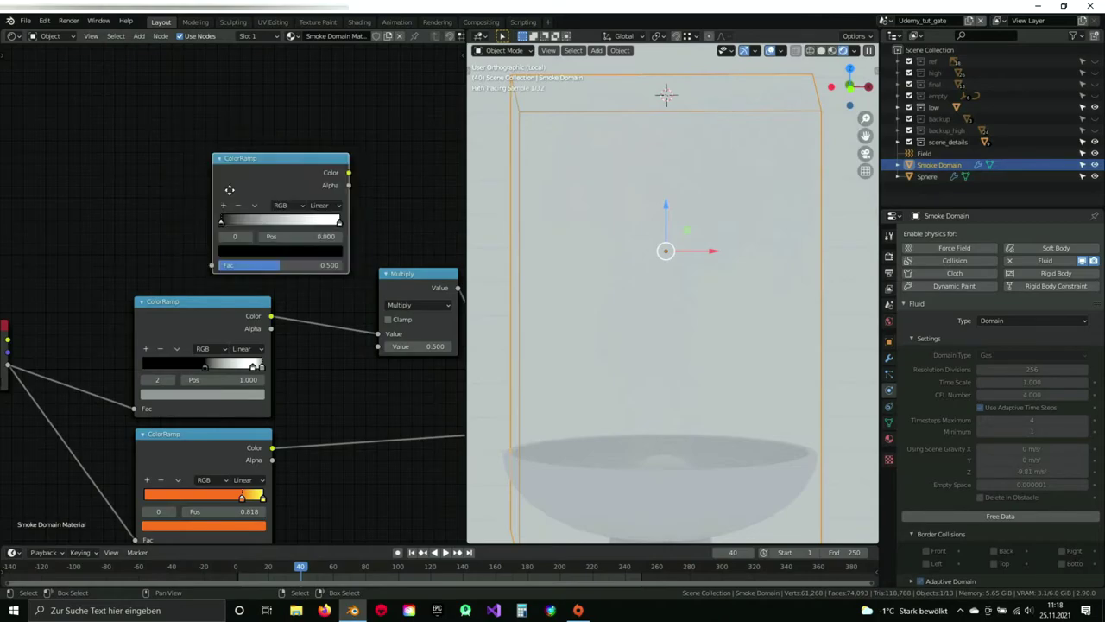
{"action": "left_click", "coordinate": [159, 195]}
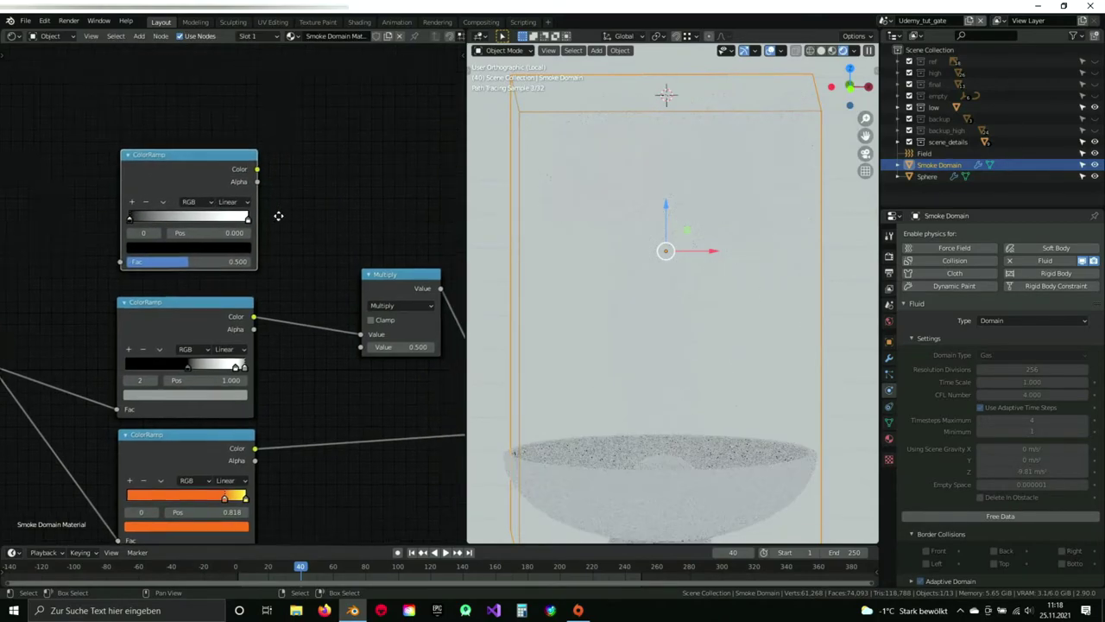
{"action": "middle_click_drag", "start_coordinate": [278, 217], "coordinate": [271, 195]}
{"action": "left_click_drag", "start_coordinate": [246, 154], "coordinate": [349, 331]}
Move the new ColorRamp's black stop to position 0.427.
{"action": "mouse_move", "coordinate": [322, 271]}
{"action": "middle_mouse_down"}
{"action": "mouse_move", "coordinate": [224, 248]}
{"action": "mouse_move", "coordinate": [331, 269]}
{"action": "middle_mouse_up"}
{"action": "middle_click_drag", "start_coordinate": [42, 220], "coordinate": [172, 276]}
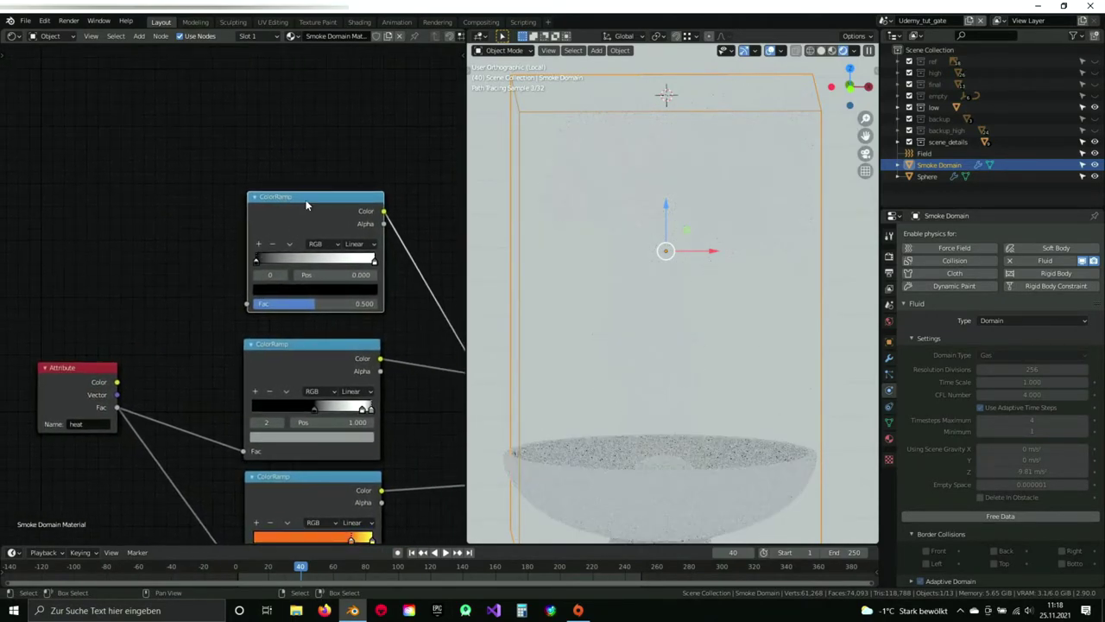
{"action": "scroll", "coordinate": [229, 292], "scroll_direction": "up", "scroll_amount": 1}
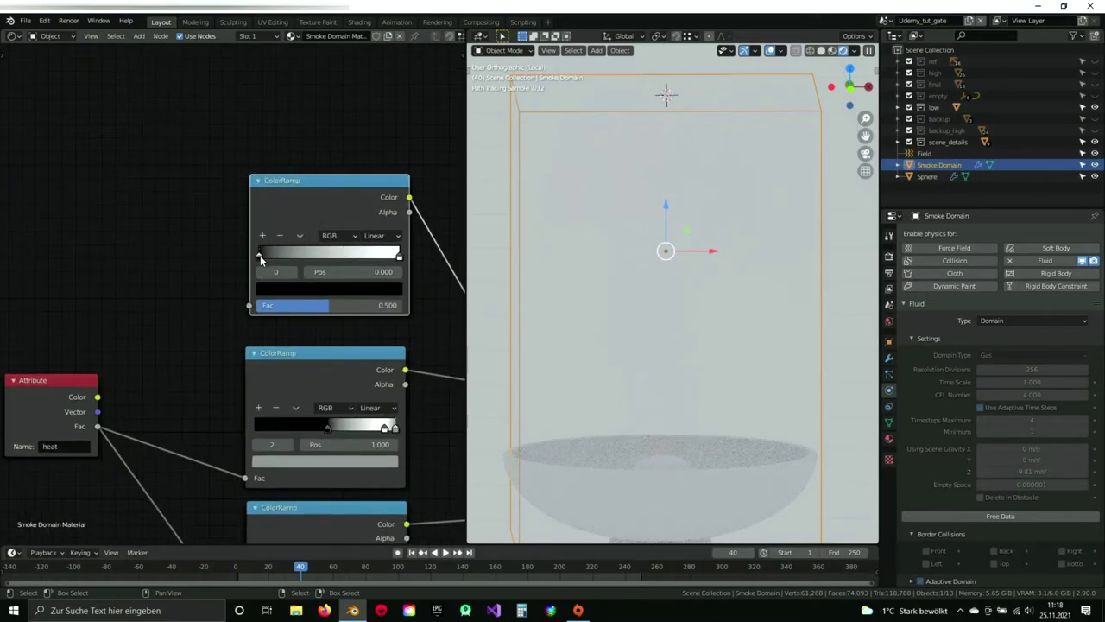
{"action": "left_click_drag", "start_coordinate": [285, 255], "coordinate": [324, 259]}
Move the heat-driven black-and-white ColorRamp's black stop to position 0.818 and the orange-yellow ramp's orange stop to 0.855.
{"action": "middle_click_drag", "start_coordinate": [344, 346], "coordinate": [231, 192]}
{"action": "left_click", "coordinate": [234, 305]}
{"action": "left_click_drag", "start_coordinate": [263, 307], "coordinate": [277, 304]}
{"action": "middle_click_drag", "start_coordinate": [268, 125], "coordinate": [258, 89]}
{"action": "left_click_drag", "start_coordinate": [269, 427], "coordinate": [275, 426]}
Set the interpolation of the heat-driven black-and-white ColorRamp to Ease.
{"action": "middle_click_drag", "start_coordinate": [271, 208], "coordinate": [233, 222]}
{"action": "left_click", "coordinate": [193, 215]}
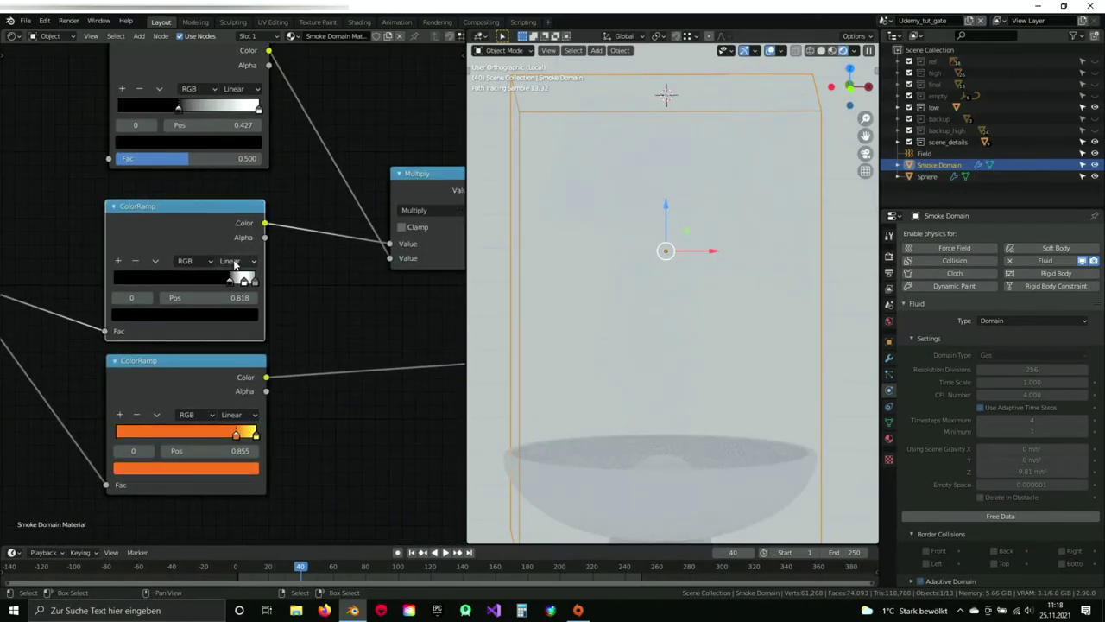
{"action": "left_click", "coordinate": [233, 261]}
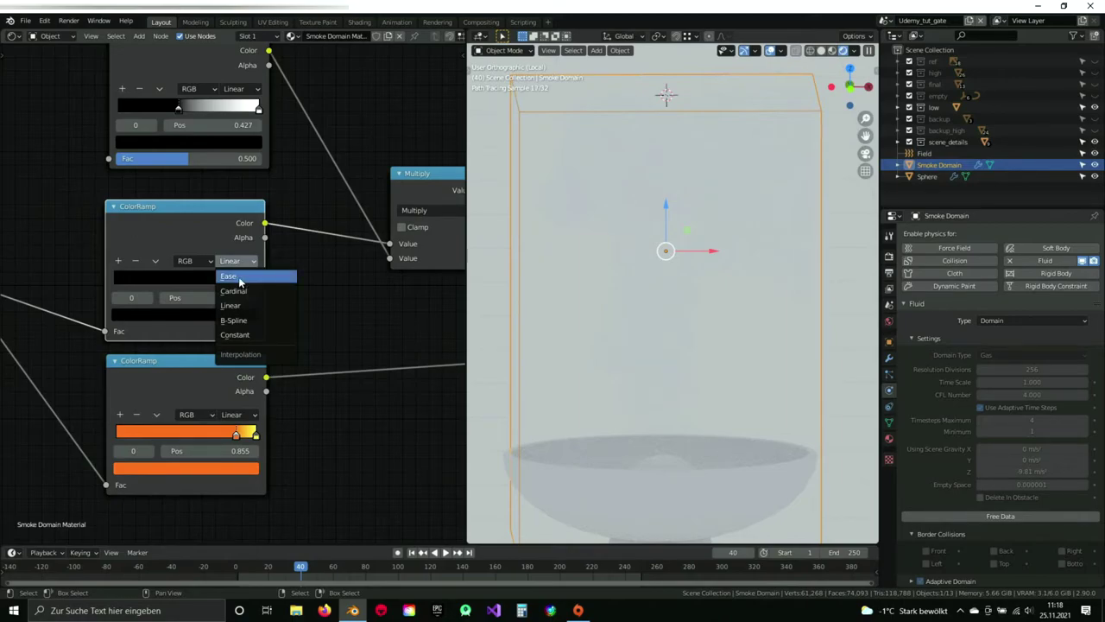
{"action": "left_click", "coordinate": [239, 276]}
Add a Noise Texture node beside the new ColorRamp, above the "heat" Attribute node.
{"action": "middle_click_drag", "start_coordinate": [217, 230], "coordinate": [311, 343]}
{"action": "middle_click_drag", "start_coordinate": [271, 294], "coordinate": [353, 277]}
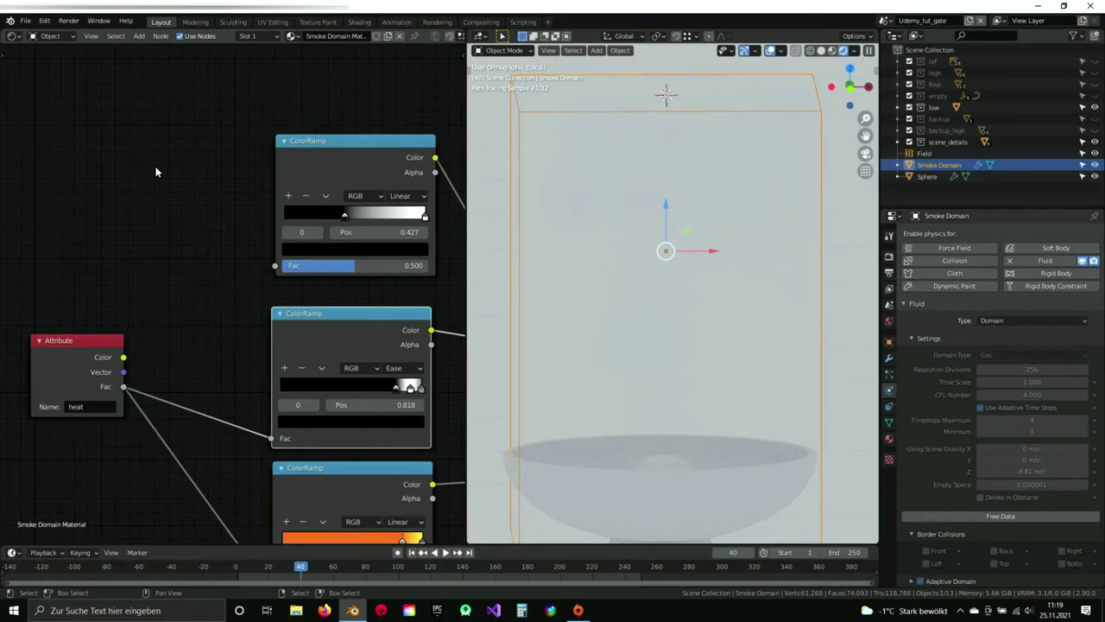
{"action": "key", "text": "shift+a"}
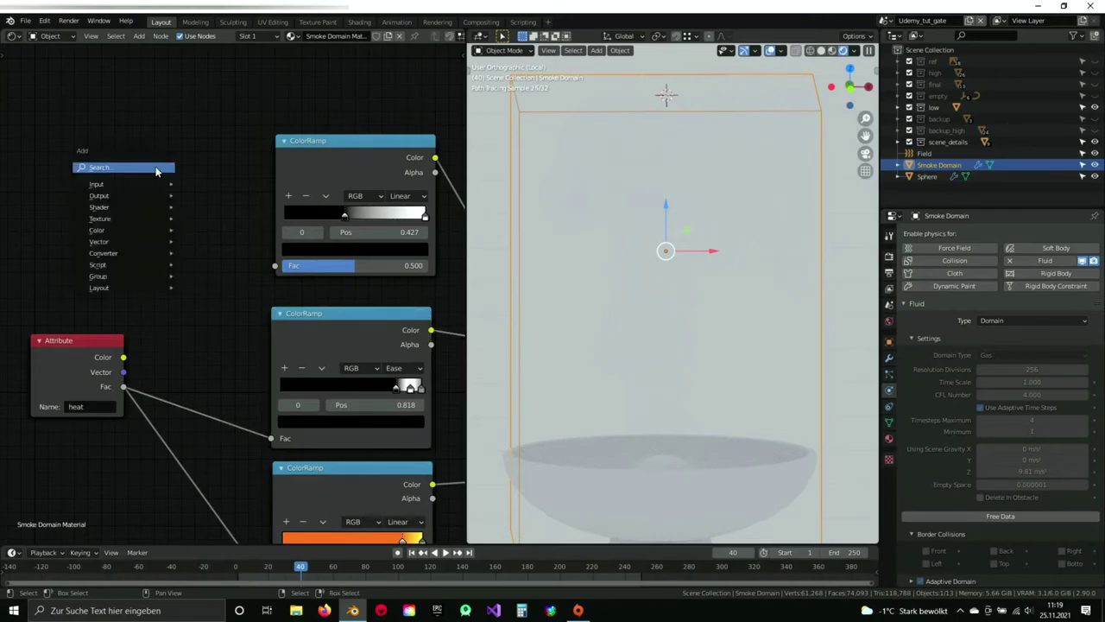
{"action": "left_click", "coordinate": [158, 167]}
{"action": "type", "text": "noise"}
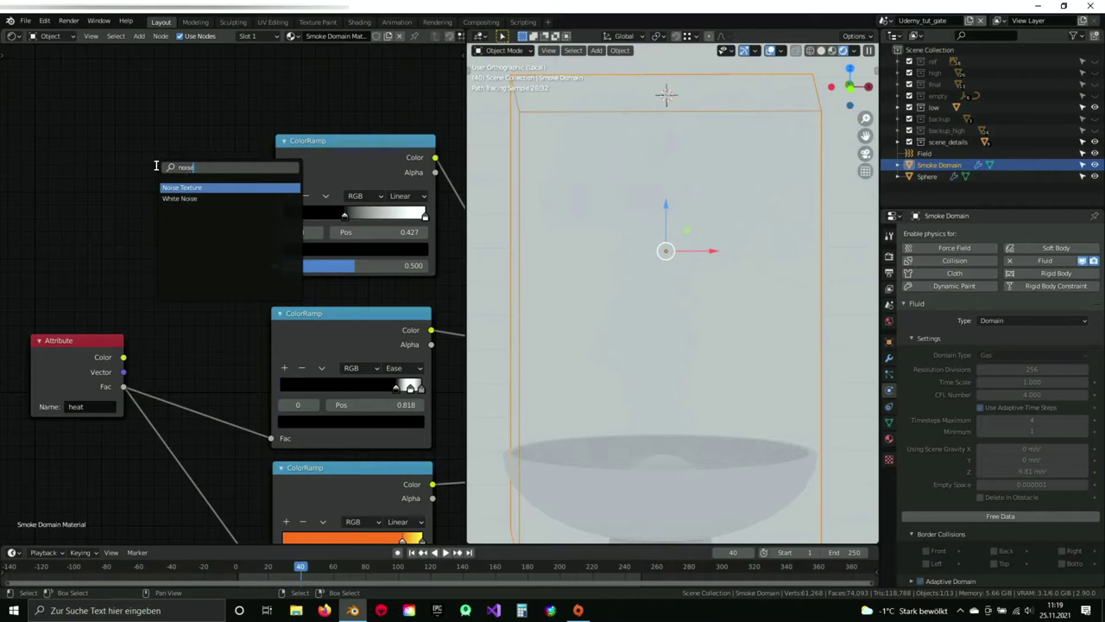
{"action": "left_click", "coordinate": [175, 188]}
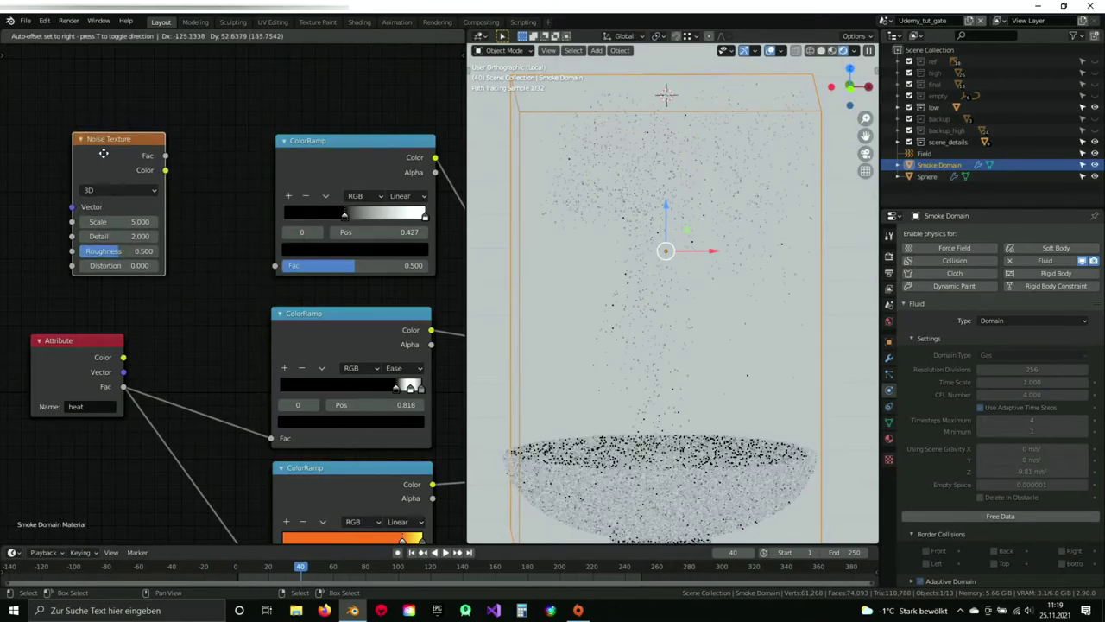
{"action": "left_click", "coordinate": [154, 173]}
{"action": "middle_click_drag", "start_coordinate": [176, 187], "coordinate": [241, 186]}
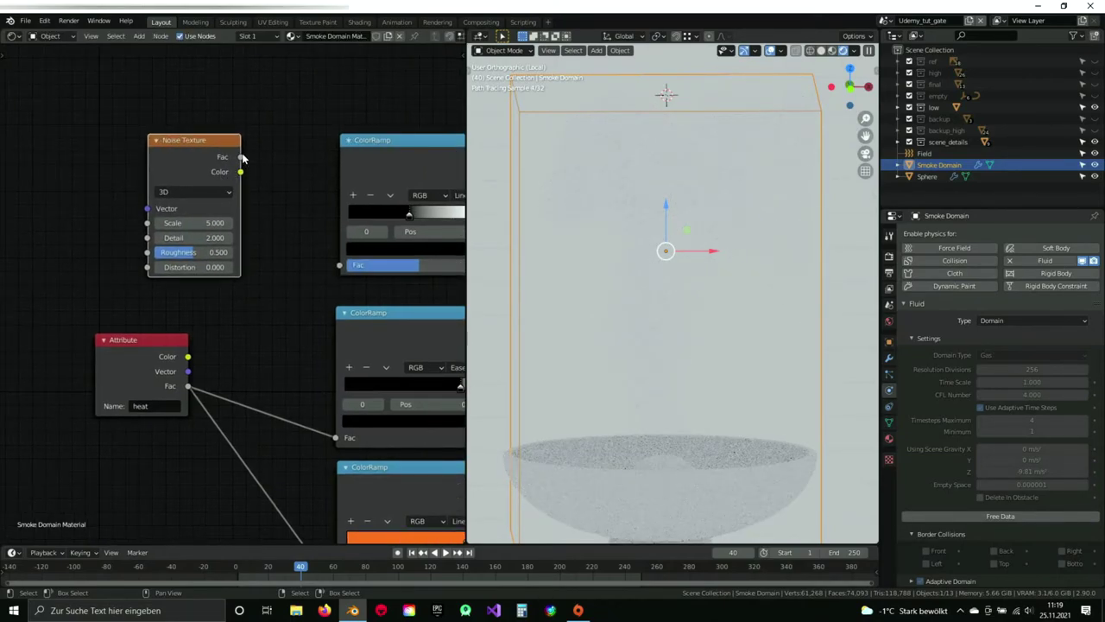
Connect the Noise Texture's Fac output to the Fac input of the new ColorRamp above the heat-driven ramps.
{"action": "left_click_drag", "start_coordinate": [240, 158], "coordinate": [339, 270]}
{"action": "scroll", "coordinate": [274, 289], "scroll_direction": "down", "scroll_amount": 5}
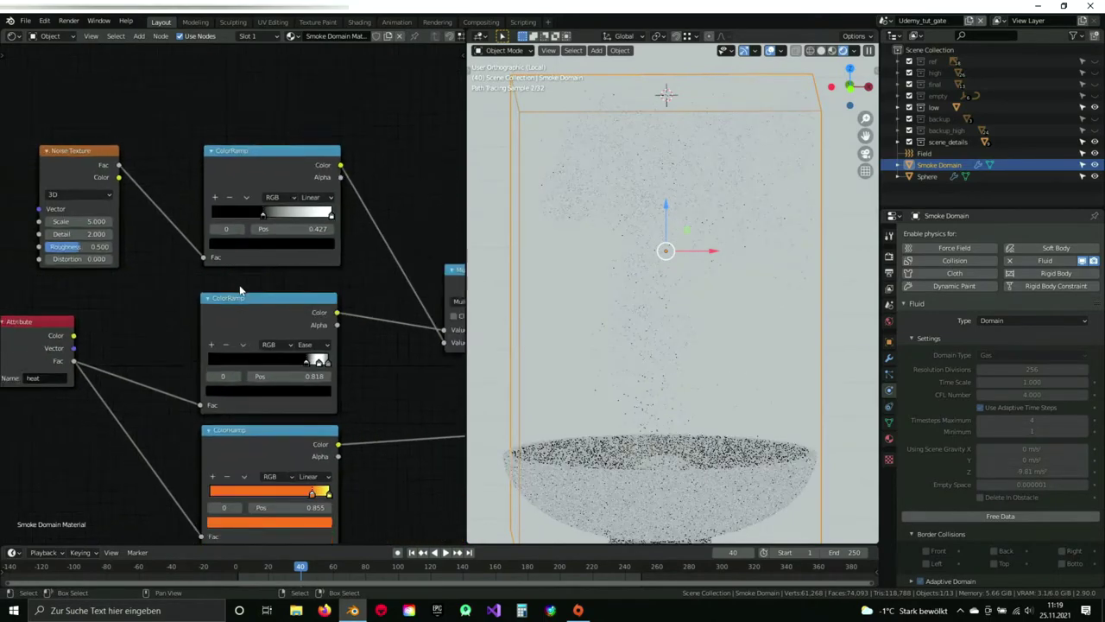
{"action": "middle_click_drag", "start_coordinate": [274, 290], "coordinate": [123, 243]}
{"action": "scroll", "coordinate": [285, 308], "scroll_direction": "up", "scroll_amount": 2}
{"action": "mouse_move", "coordinate": [195, 279]}
{"action": "middle_mouse_down"}
{"action": "mouse_move", "coordinate": [272, 309]}
{"action": "mouse_move", "coordinate": [180, 281]}
{"action": "mouse_move", "coordinate": [353, 321]}
{"action": "middle_mouse_up"}
{"action": "scroll", "coordinate": [286, 308], "scroll_direction": "up", "scroll_amount": 2}
{"action": "scroll", "coordinate": [229, 292], "scroll_direction": "up", "scroll_amount": 3}
{"action": "mouse_move", "coordinate": [274, 261]}
{"action": "middle_mouse_down"}
{"action": "mouse_move", "coordinate": [300, 308]}
{"action": "mouse_move", "coordinate": [317, 311]}
{"action": "middle_mouse_up"}
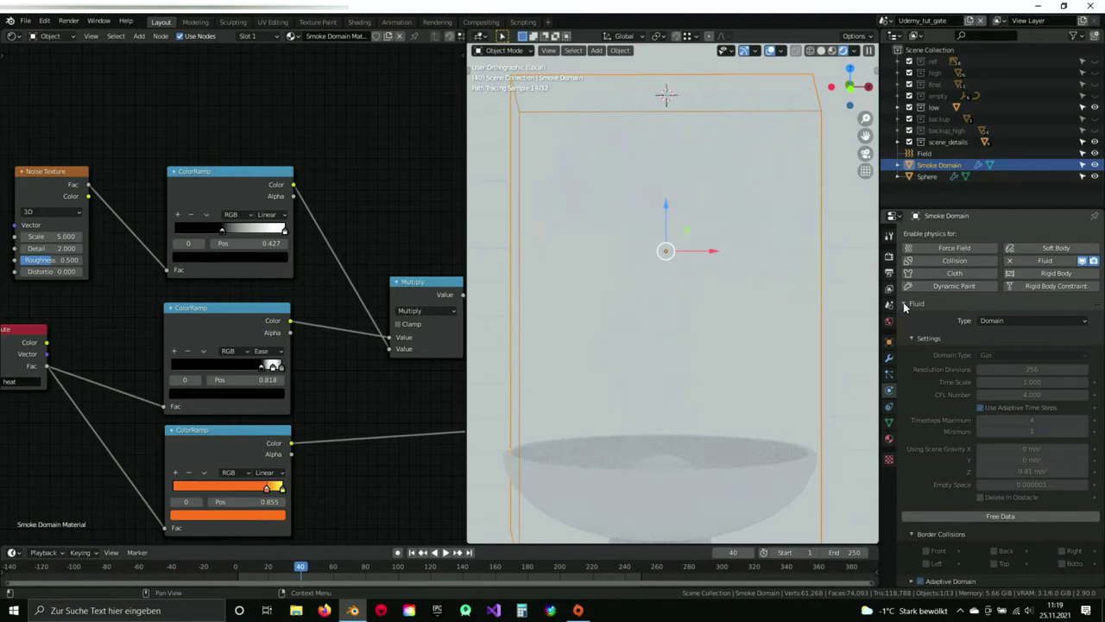
Set the Look in the scene's render Color Management settings to High Contrast.
{"action": "left_click", "coordinate": [889, 256]}
{"action": "scroll", "coordinate": [980, 413], "scroll_direction": "down", "scroll_amount": 10}
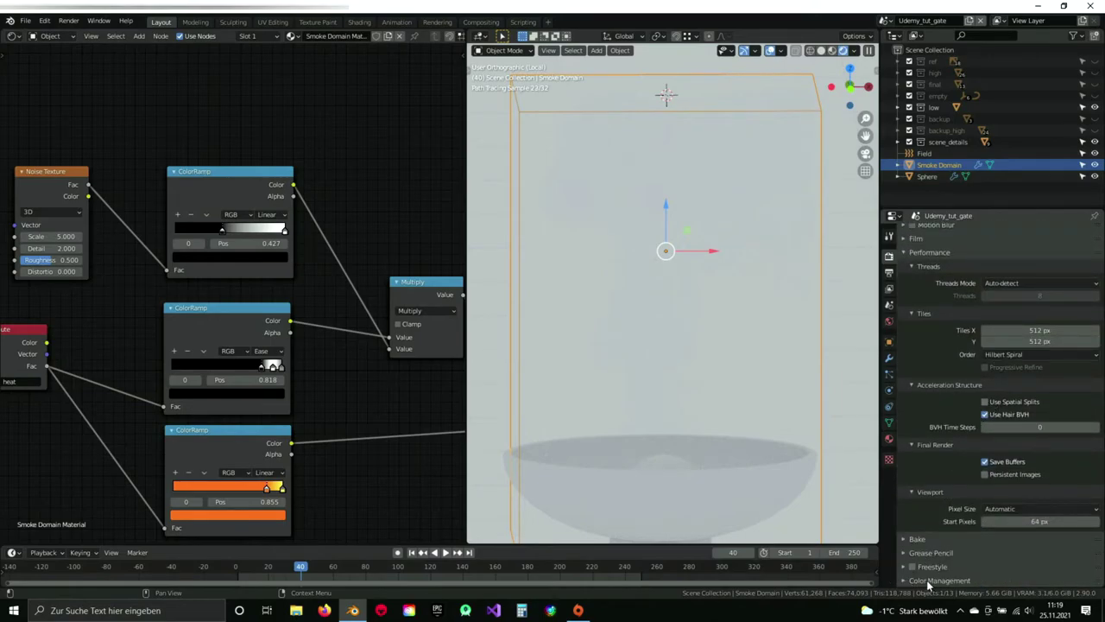
{"action": "left_click", "coordinate": [904, 581]}
{"action": "scroll", "coordinate": [976, 460], "scroll_direction": "down", "scroll_amount": 4}
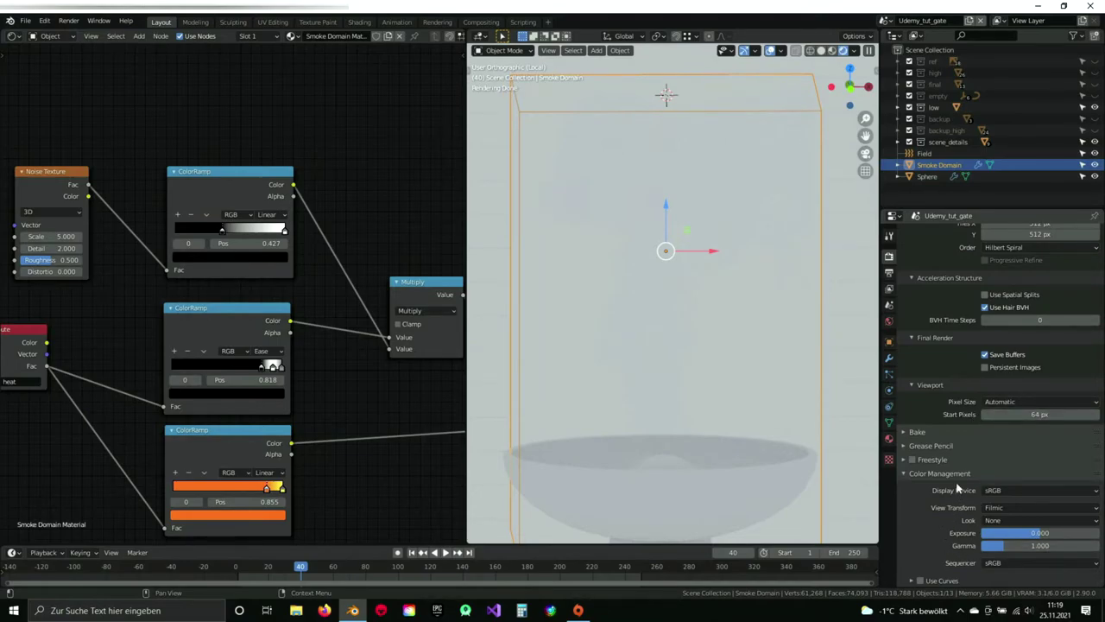
{"action": "left_click", "coordinate": [996, 520]}
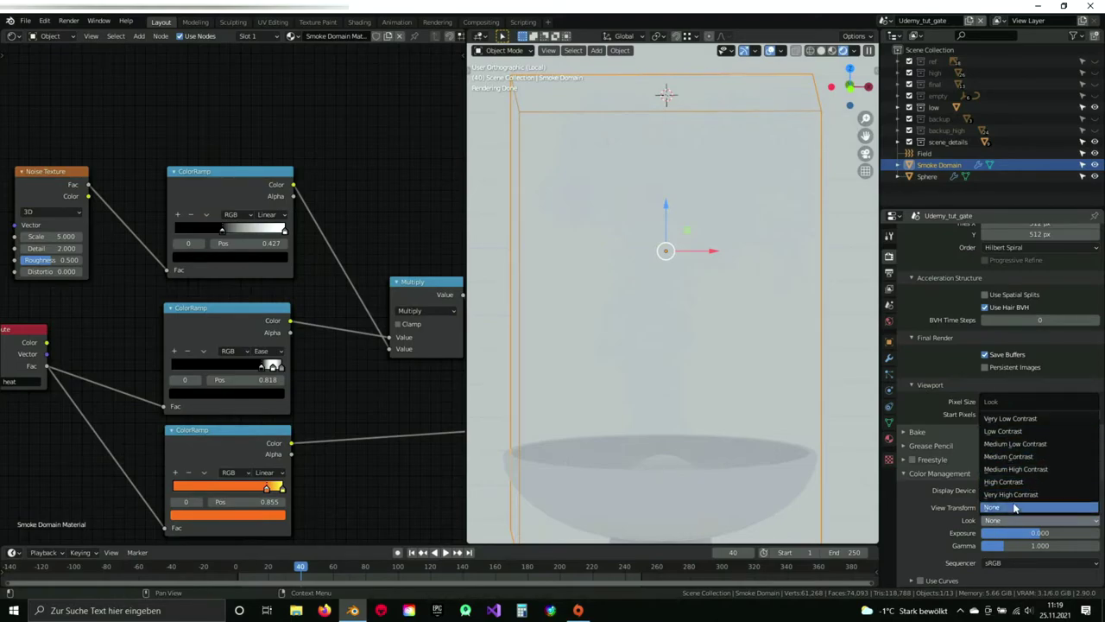
{"action": "left_click", "coordinate": [1016, 487]}
{"action": "scroll", "coordinate": [985, 358], "scroll_direction": "up", "scroll_amount": 10}
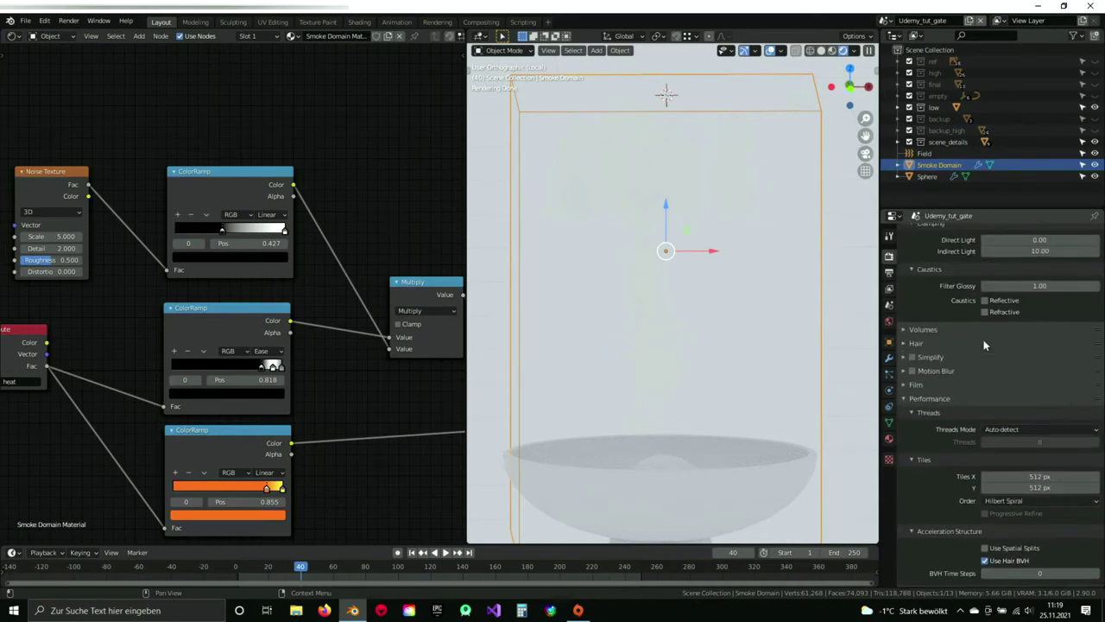
Set the Scale of the Noise Texture feeding the upper ColorRamp to 8.
{"action": "middle_click_drag", "start_coordinate": [329, 312], "coordinate": [292, 311]}
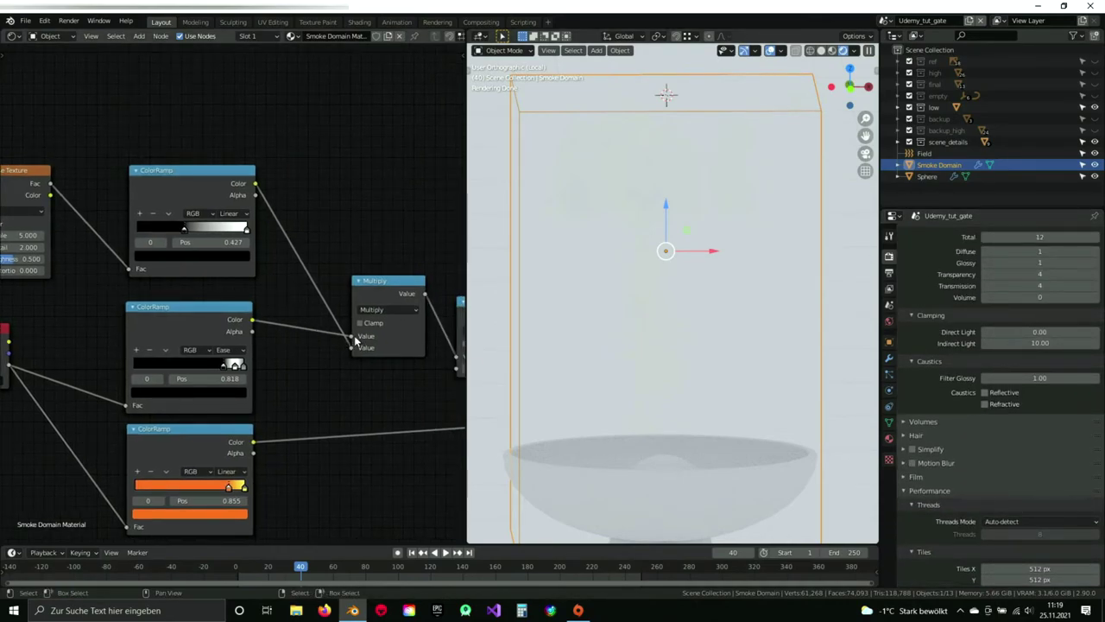
{"action": "middle_click_drag", "start_coordinate": [377, 337], "coordinate": [400, 345]}
{"action": "middle_click_drag", "start_coordinate": [324, 374], "coordinate": [432, 372]}
{"action": "middle_click_drag", "start_coordinate": [220, 324], "coordinate": [321, 366]}
{"action": "scroll", "coordinate": [278, 328], "scroll_direction": "up", "scroll_amount": 5}
{"action": "scroll", "coordinate": [279, 329], "scroll_direction": "up", "scroll_amount": 2}
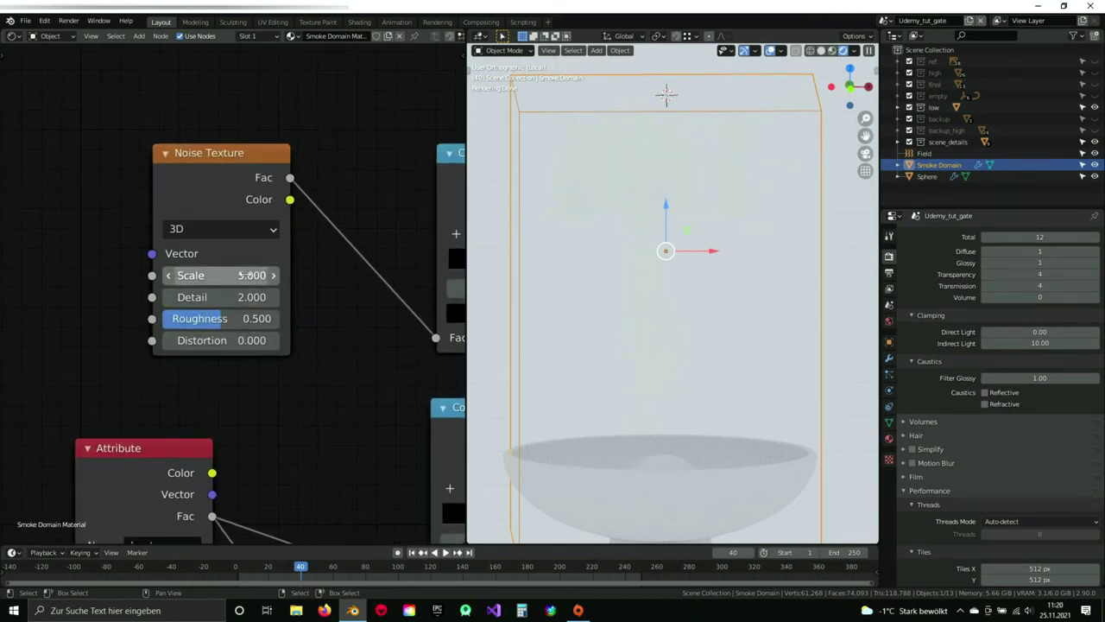
{"action": "left_click", "coordinate": [248, 274]}
{"action": "type", "text": "8"}
{"action": "key", "text": "Return"}
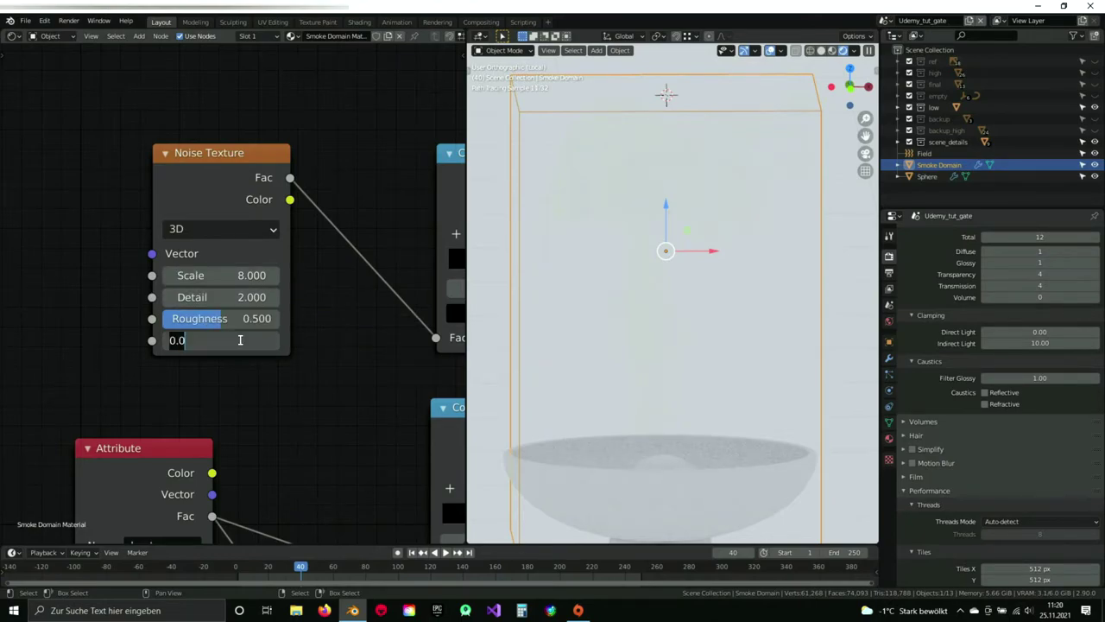
{"action": "scroll", "coordinate": [243, 340], "scroll_direction": "down", "scroll_amount": 5}
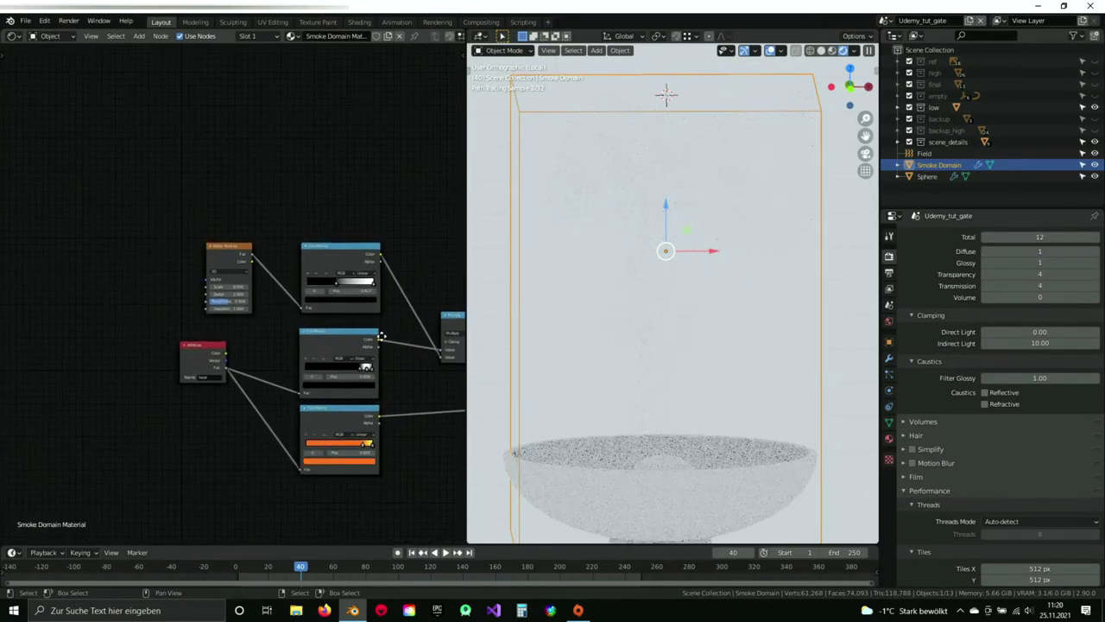
Set the value of the Multiply node feeding the Principled Volume's emission strength to 50.
{"action": "scroll", "coordinate": [270, 311], "scroll_direction": "up", "scroll_amount": 5}
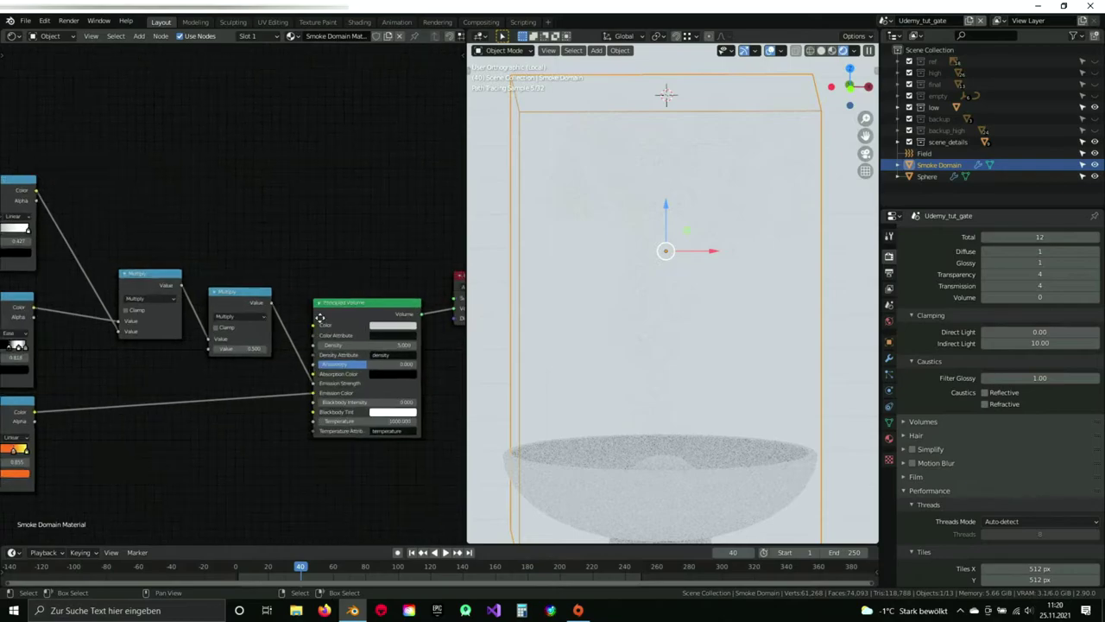
{"action": "scroll", "coordinate": [263, 373], "scroll_direction": "up", "scroll_amount": 2}
{"action": "left_click", "coordinate": [257, 366]}
{"action": "type", "text": "50"}
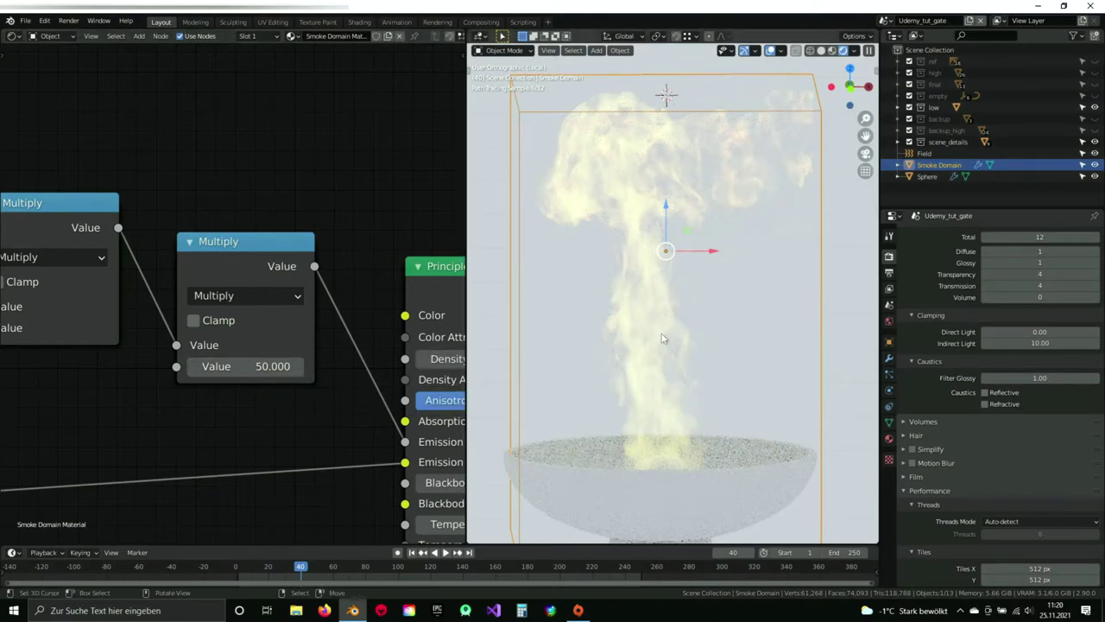
{"action": "scroll", "coordinate": [285, 366], "scroll_direction": "down", "scroll_amount": 5}
{"action": "scroll", "coordinate": [315, 324], "scroll_direction": "up", "scroll_amount": 2}
{"action": "middle_click_drag", "start_coordinate": [314, 324], "coordinate": [330, 326]}
{"action": "middle_click_drag", "start_coordinate": [179, 332], "coordinate": [90, 313]}
{"action": "middle_click_drag", "start_coordinate": [323, 332], "coordinate": [213, 344]}
{"action": "scroll", "coordinate": [259, 353], "scroll_direction": "up", "scroll_amount": 7}
{"action": "middle_click_drag", "start_coordinate": [276, 367], "coordinate": [273, 322]}
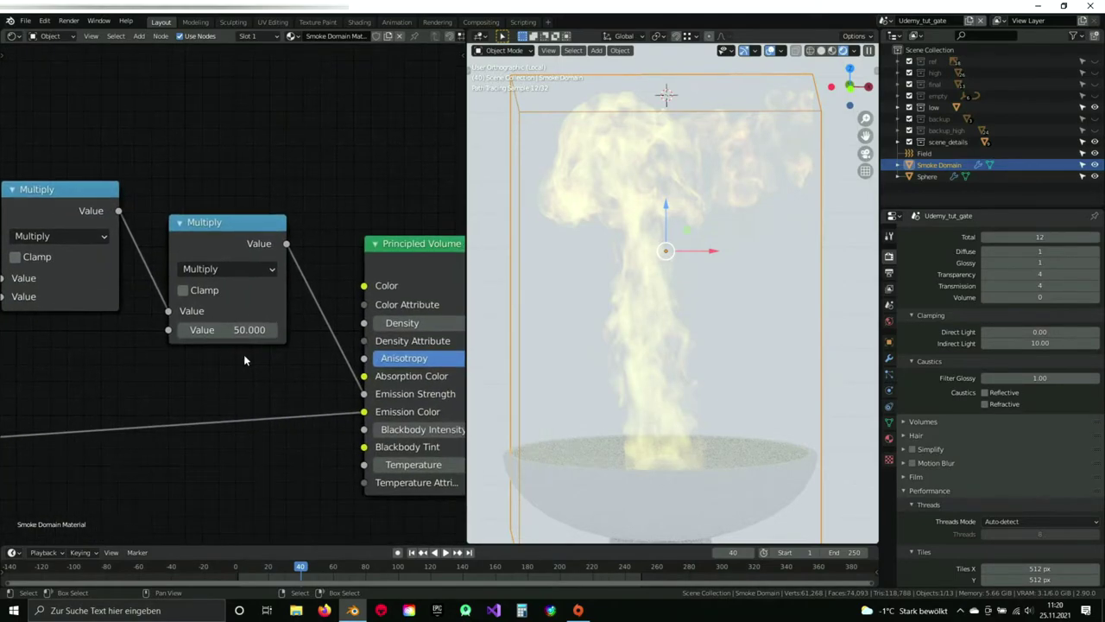
Try multiplier values of 100 and 500 for the emission strength, and return the value to 50.
{"action": "scroll", "coordinate": [275, 342], "scroll_direction": "up", "scroll_amount": 5}
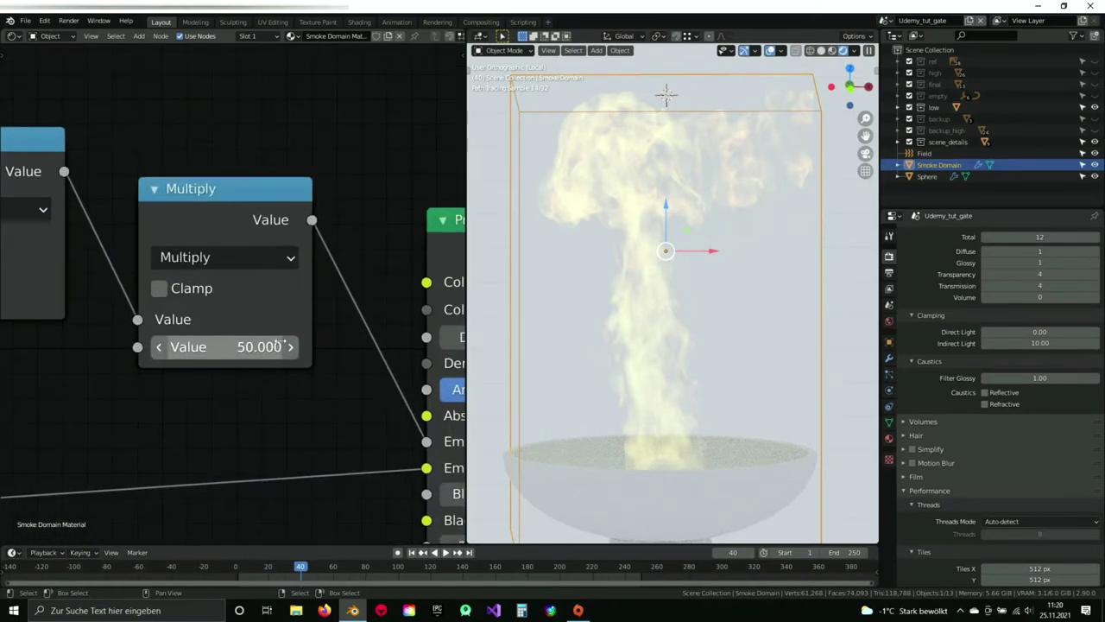
{"action": "left_click", "coordinate": [234, 347]}
{"action": "type", "text": "100"}
{"action": "key", "text": "Return"}
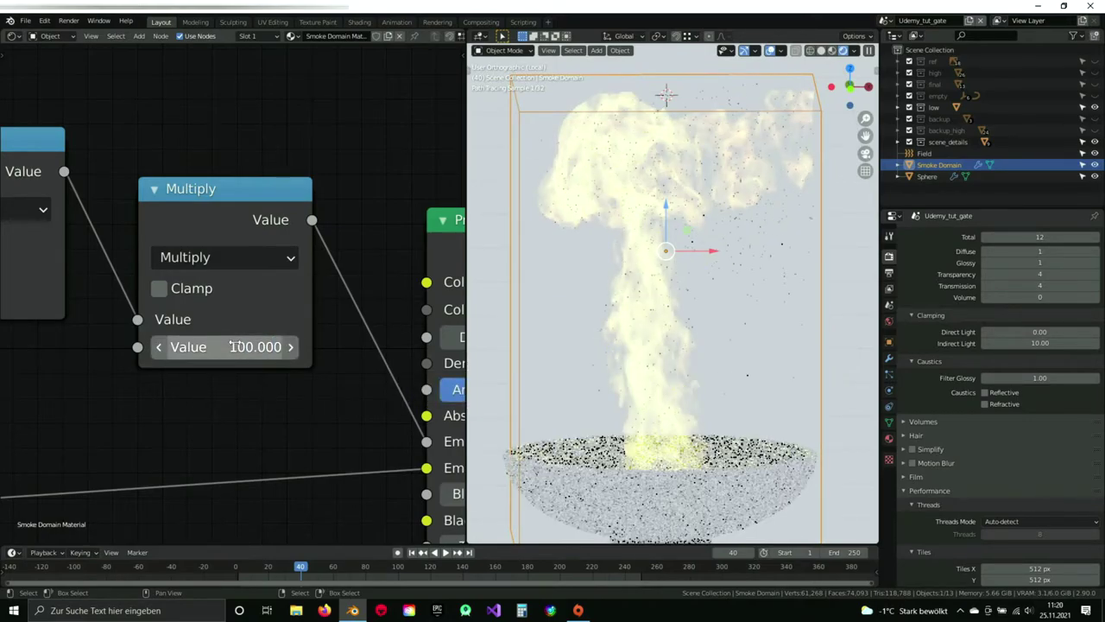
{"action": "left_click", "coordinate": [234, 346]}
{"action": "type", "text": "500"}
{"action": "key", "text": "Return"}
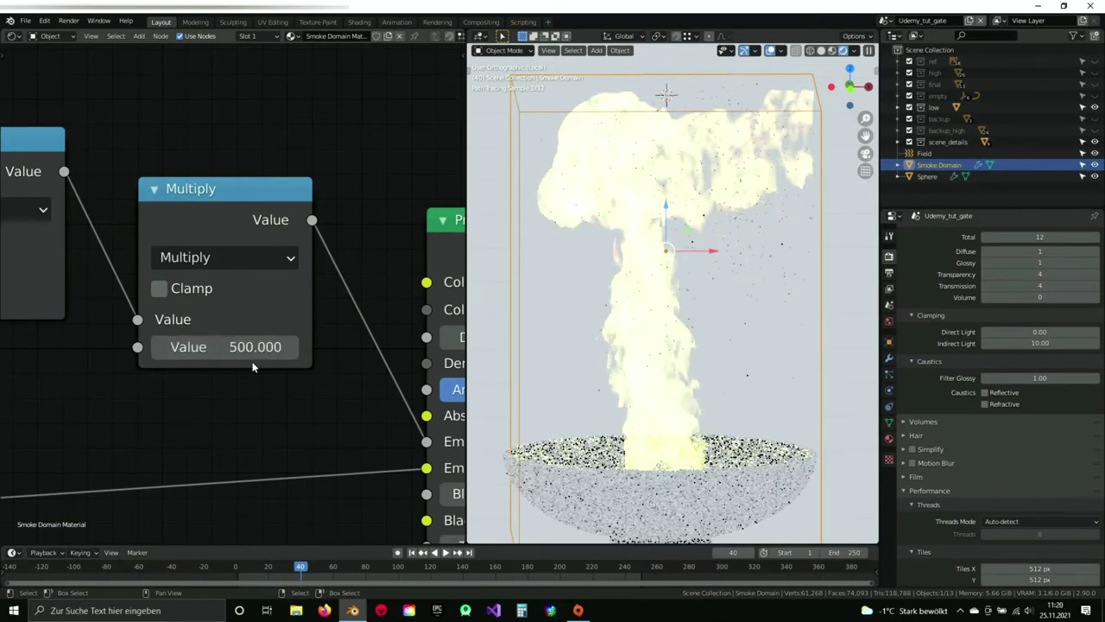
{"action": "left_click", "coordinate": [236, 346]}
{"action": "type", "text": "50"}
{"action": "key", "text": "Return"}
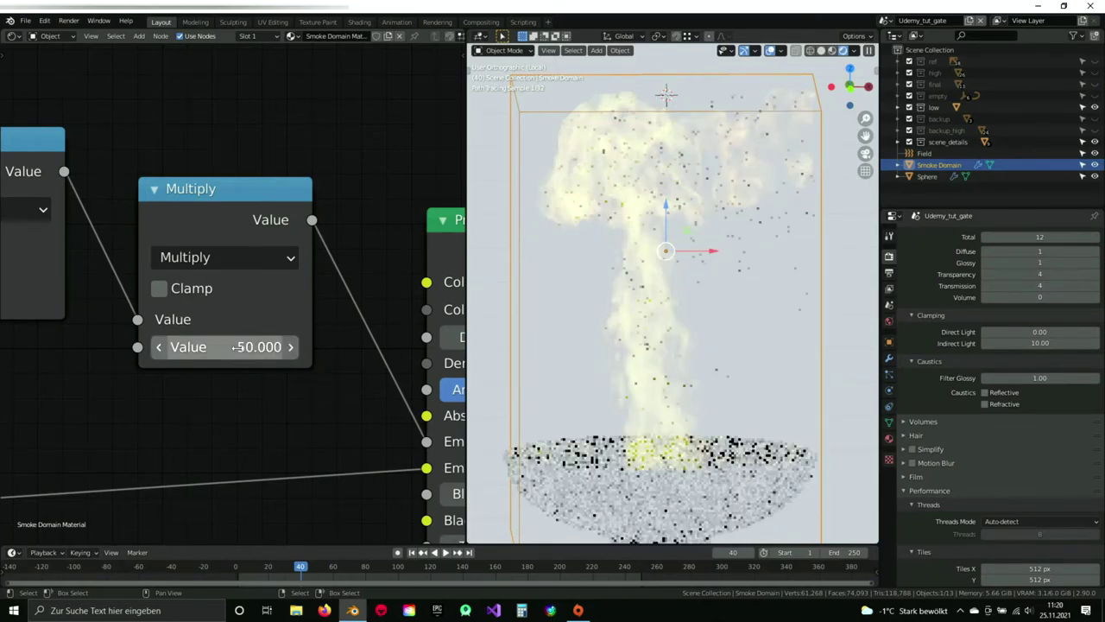
Review the smoke domain's material nodes and switch the node area to the Compositor.
{"action": "scroll", "coordinate": [234, 346], "scroll_direction": "down", "scroll_amount": 6}
{"action": "middle_click_drag", "start_coordinate": [89, 351], "coordinate": [291, 338]}
{"action": "middle_click_drag", "start_coordinate": [132, 326], "coordinate": [374, 346]}
{"action": "middle_click_drag", "start_coordinate": [281, 347], "coordinate": [99, 345]}
{"action": "middle_click_drag", "start_coordinate": [328, 346], "coordinate": [353, 348]}
{"action": "middle_click_drag", "start_coordinate": [320, 238], "coordinate": [313, 271]}
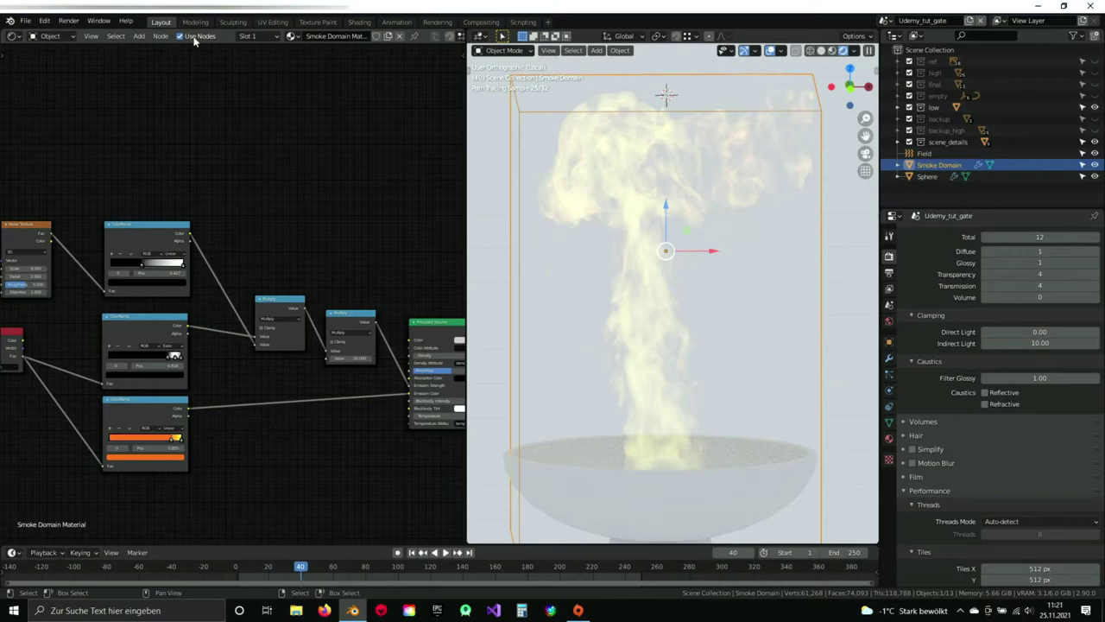
{"action": "left_click", "coordinate": [13, 37]}
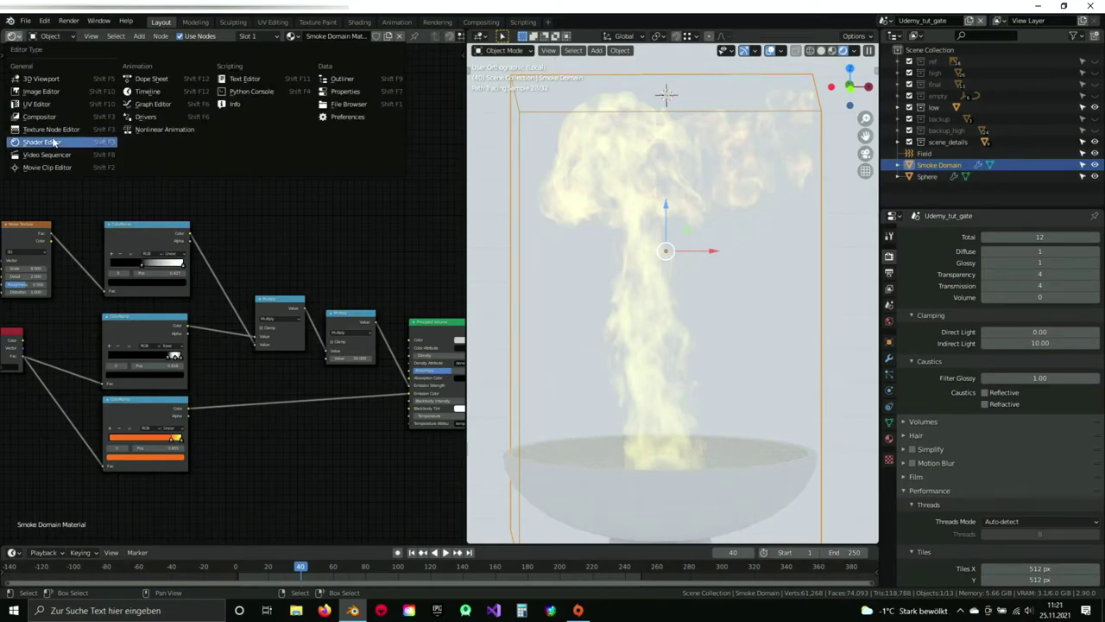
{"action": "left_click", "coordinate": [39, 116]}
Set the Fog Glow Glare node's threshold to 0.1 and its size to 9.
{"action": "scroll", "coordinate": [225, 277], "scroll_direction": "up", "scroll_amount": 4}
{"action": "left_click", "coordinate": [209, 292]}
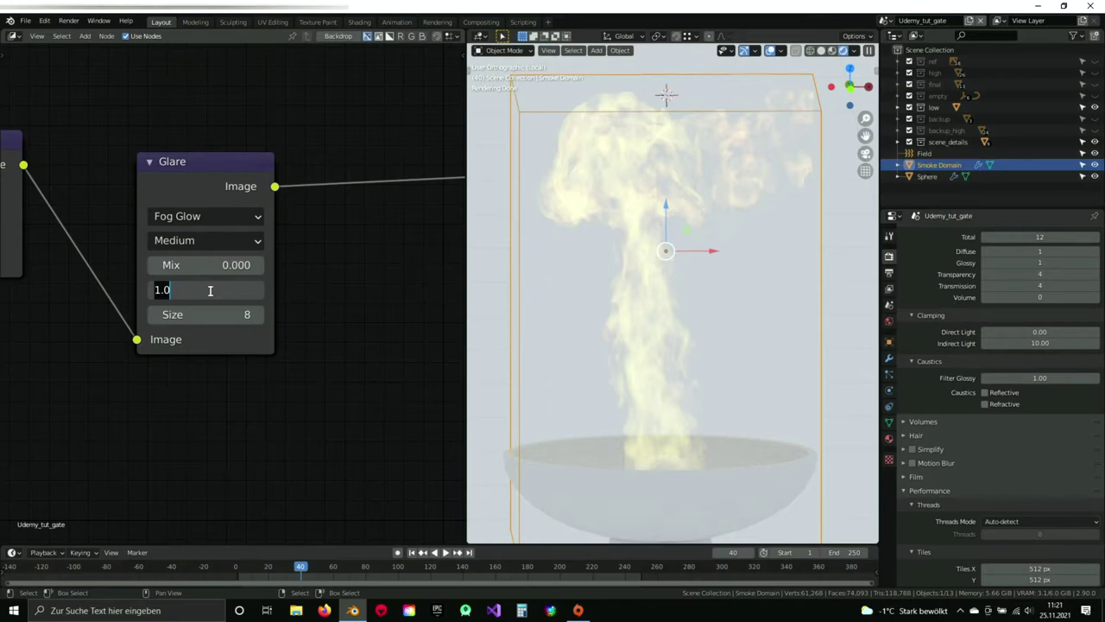
{"action": "type", "text": "0.1"}
{"action": "key", "text": "Return"}
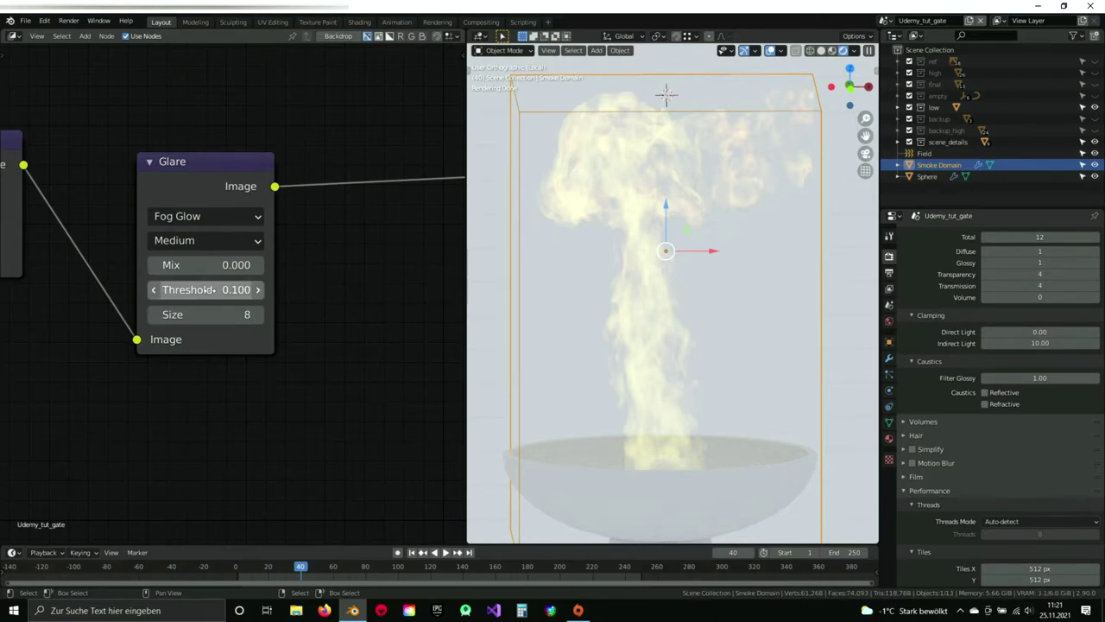
{"action": "mouse_move", "coordinate": [216, 314]}
{"action": "left_mouse_down"}
{"action": "mouse_move", "coordinate": [226, 314]}
{"action": "mouse_move", "coordinate": [216, 315]}
{"action": "left_mouse_up"}
{"action": "scroll", "coordinate": [354, 287], "scroll_direction": "down", "scroll_amount": 8}
{"action": "middle_click_drag", "start_coordinate": [220, 266], "coordinate": [514, 344]}
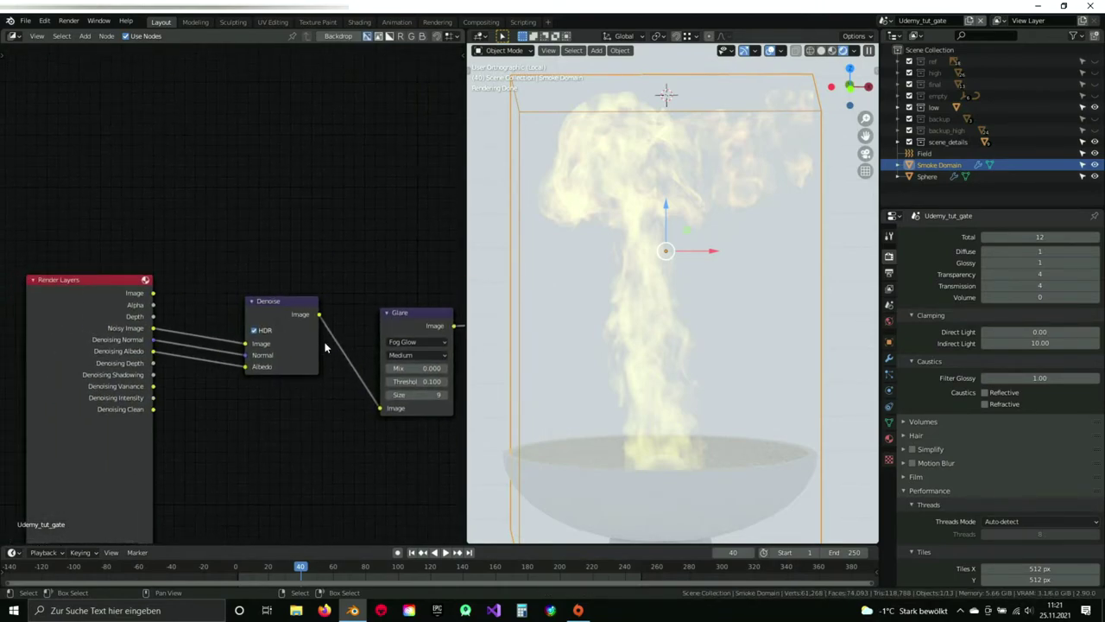
{"action": "middle_click_drag", "start_coordinate": [415, 351], "coordinate": [228, 317]}
Close the compositor area so that the 3D viewport fills the workspace.
{"action": "left_click", "coordinate": [13, 35]}
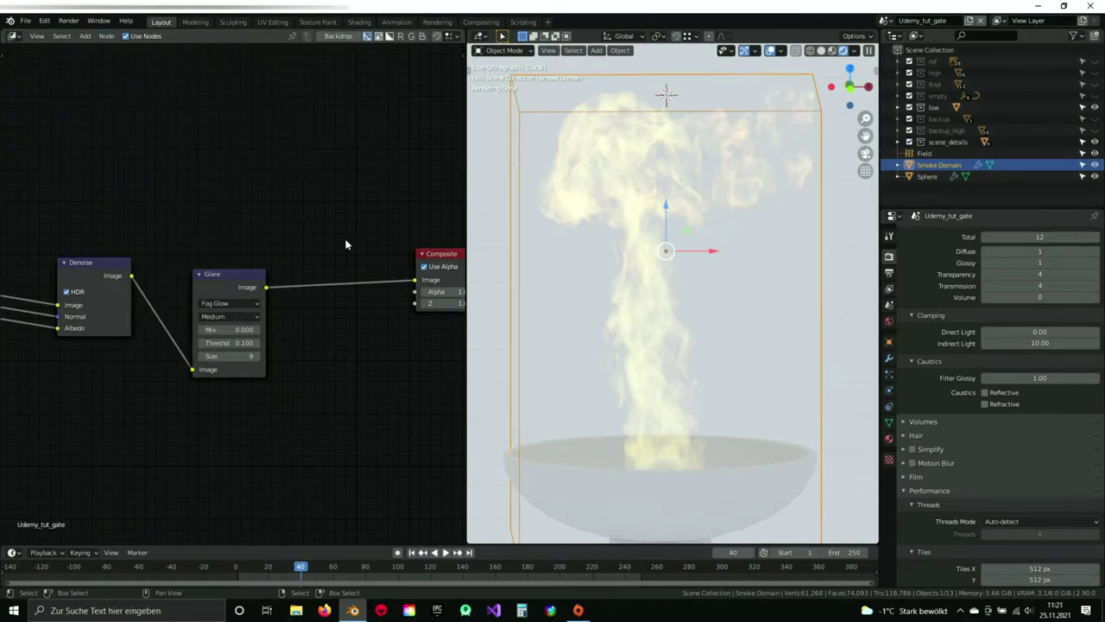
{"action": "left_click_drag", "start_coordinate": [471, 39], "coordinate": [285, 267]}
{"action": "scroll", "coordinate": [432, 260], "scroll_direction": "up", "scroll_amount": 3}
{"action": "scroll", "coordinate": [441, 250], "scroll_direction": "down", "scroll_amount": 5}
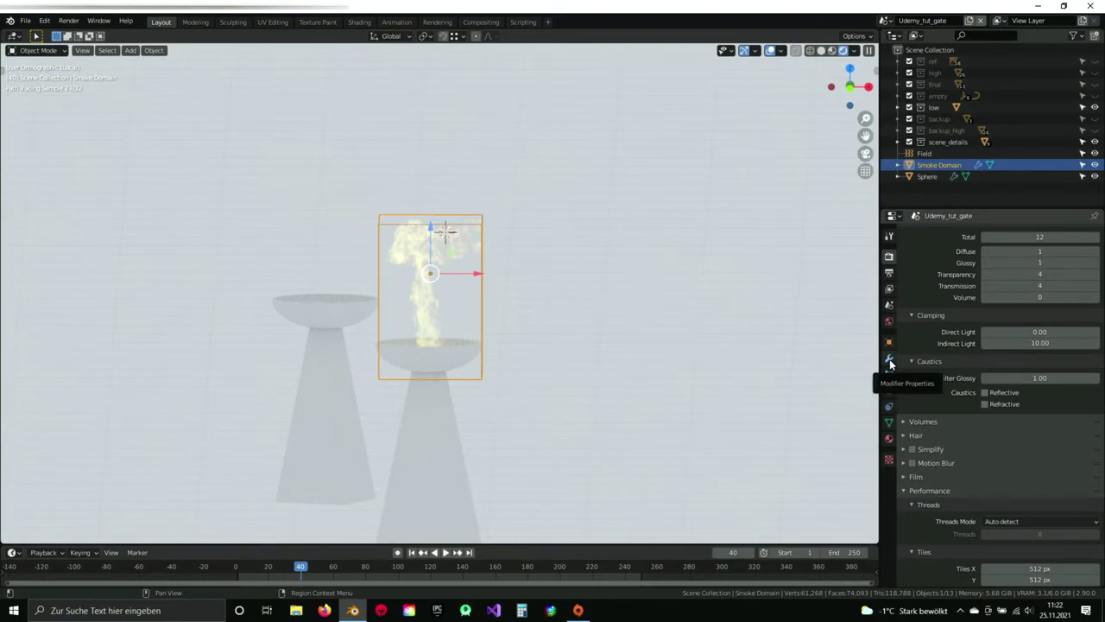
Open the World properties and set the background color to black.
{"action": "left_click", "coordinate": [889, 287]}
{"action": "left_click", "coordinate": [890, 272]}
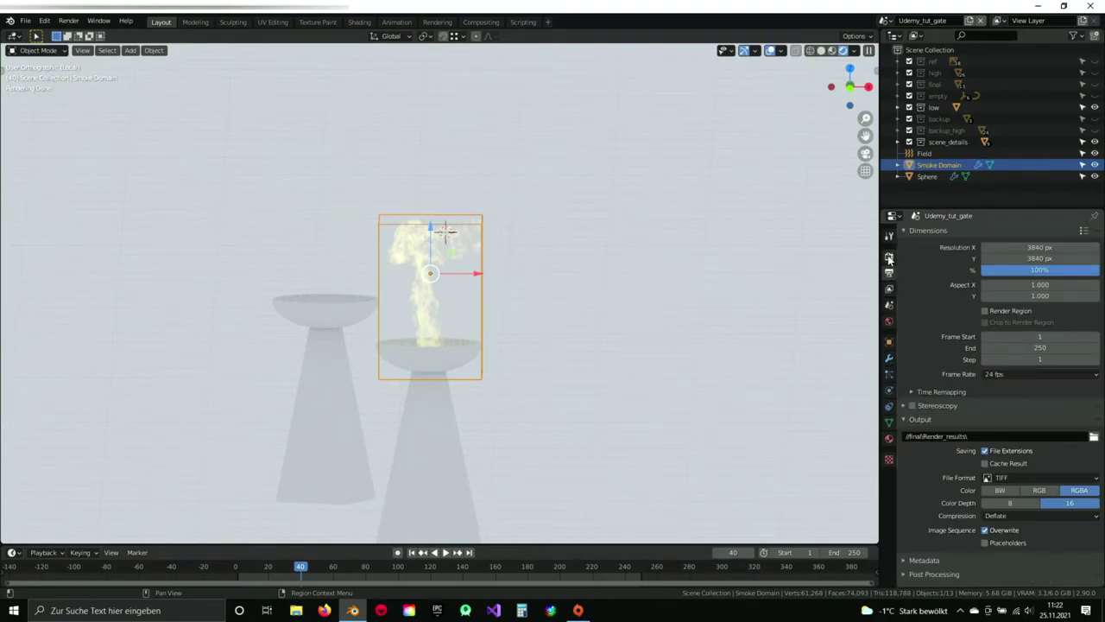
{"action": "left_click", "coordinate": [889, 258]}
{"action": "left_click", "coordinate": [889, 287]}
{"action": "left_click", "coordinate": [890, 272]}
{"action": "left_click", "coordinate": [889, 320]}
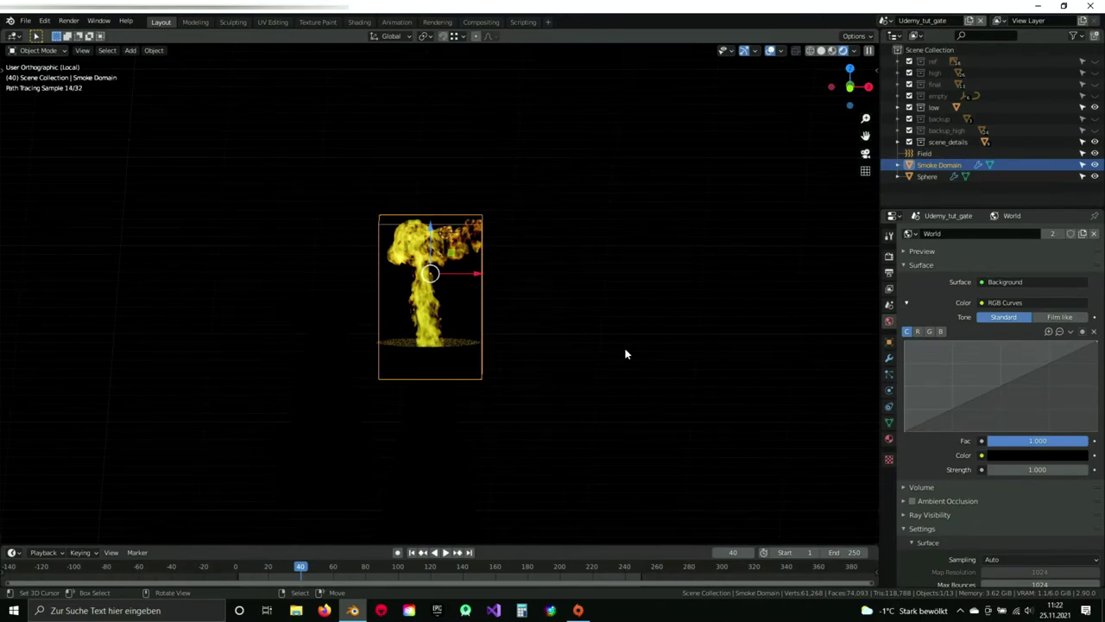
Inspect the flame up close against the black background and preview the simulation at frame 30.
{"action": "scroll", "coordinate": [623, 351], "scroll_direction": "up", "scroll_amount": 6}
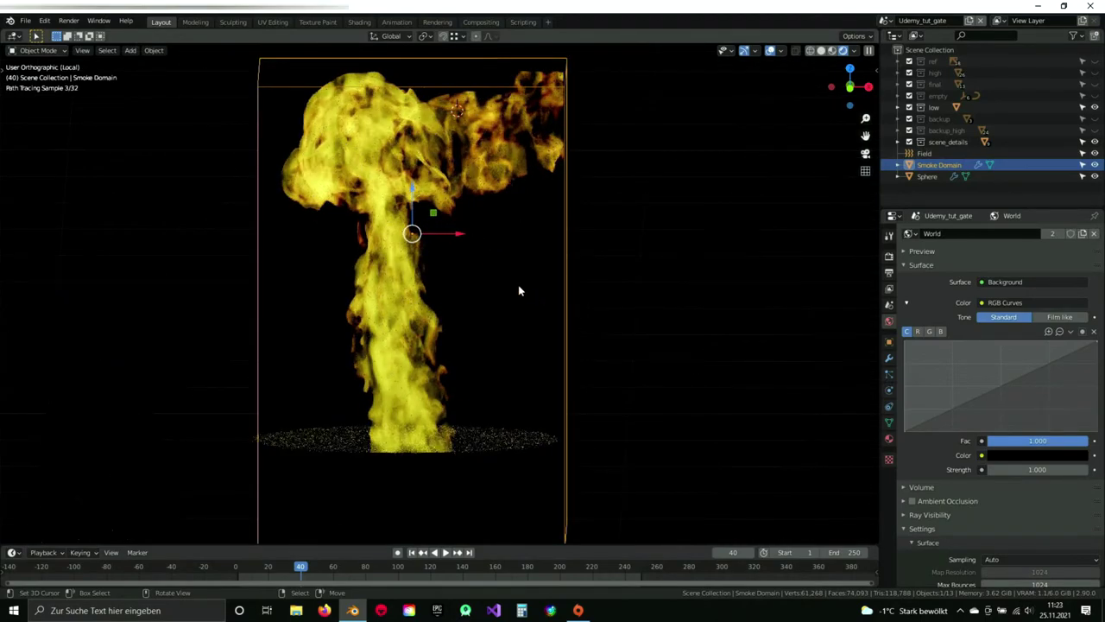
{"action": "middle_click_drag", "start_coordinate": [546, 280], "coordinate": [550, 254]}
{"action": "middle_click_drag", "start_coordinate": [554, 352], "coordinate": [561, 331]}
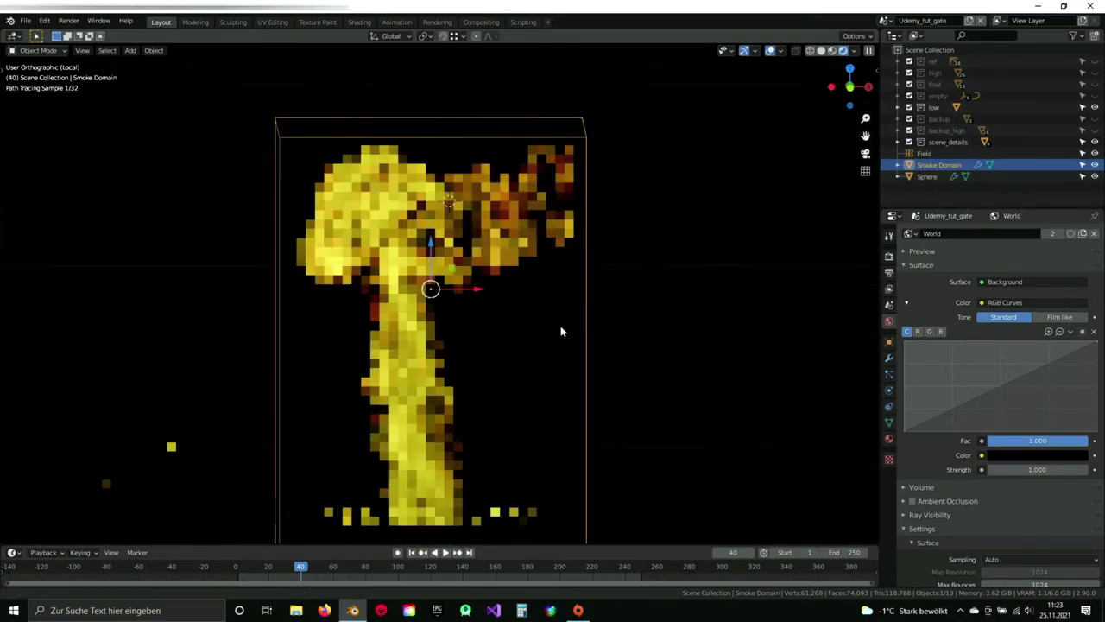
{"action": "scroll", "coordinate": [529, 333], "scroll_direction": "up", "scroll_amount": 2}
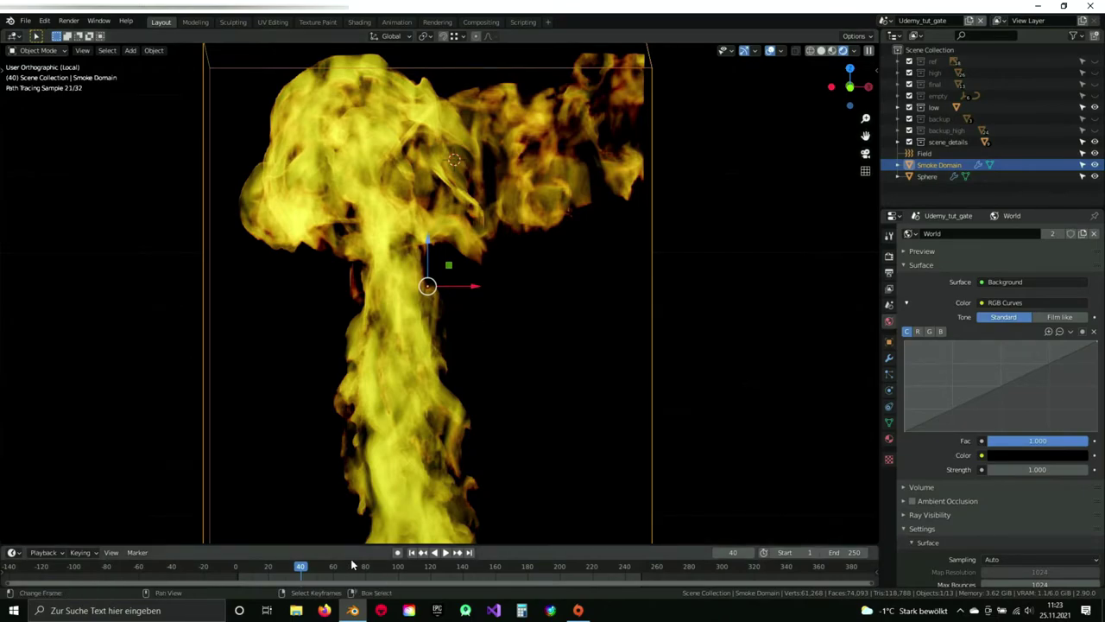
{"action": "left_click", "coordinate": [284, 566]}
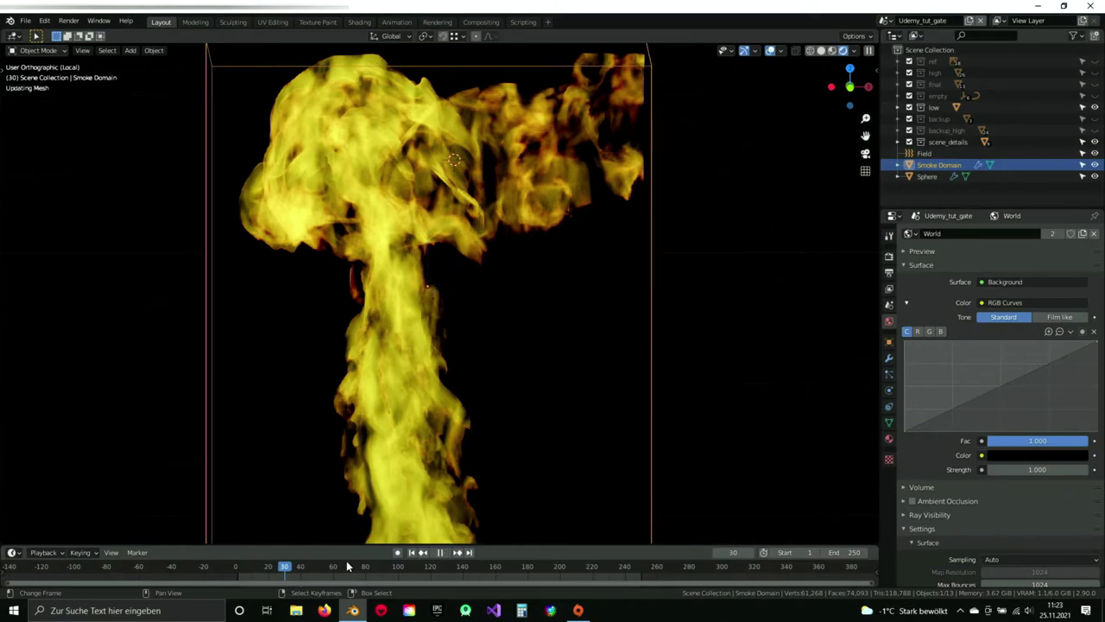
{"action": "key", "text": "space"}
{"action": "key", "text": "space"}
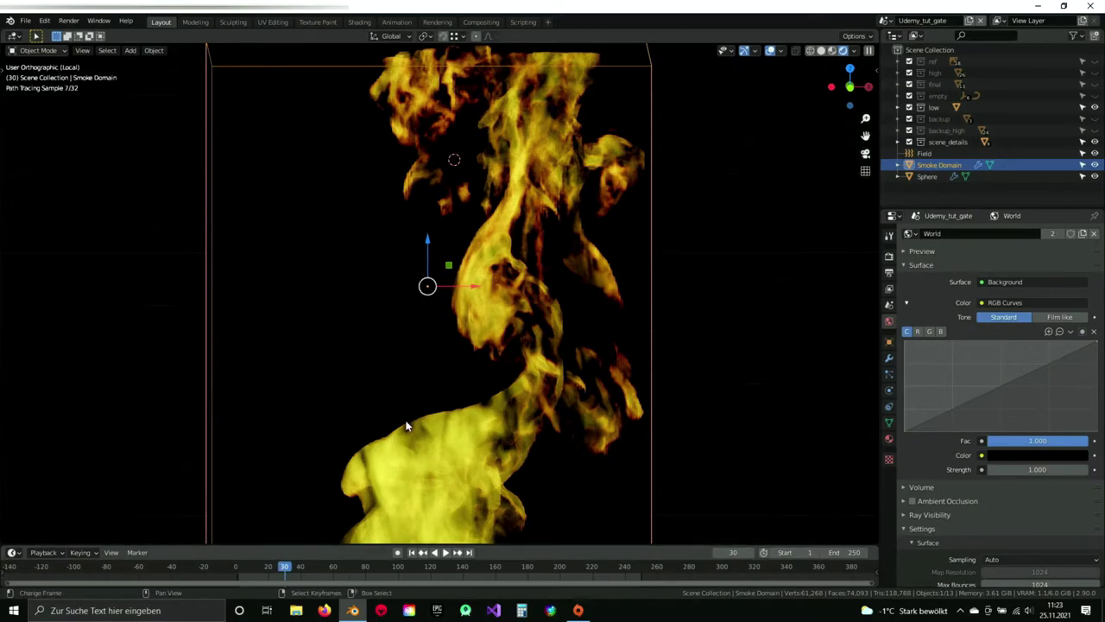
Play short stretches of the fire simulation and jump to the last frame to compare flame shapes.
{"action": "key", "text": "space"}
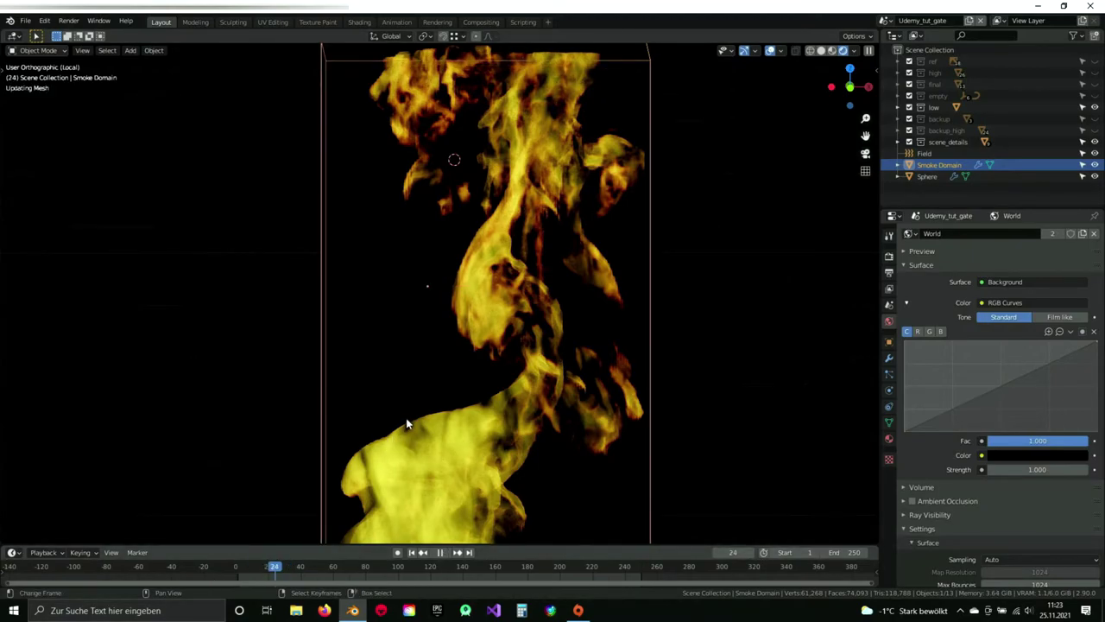
{"action": "key", "text": "space"}
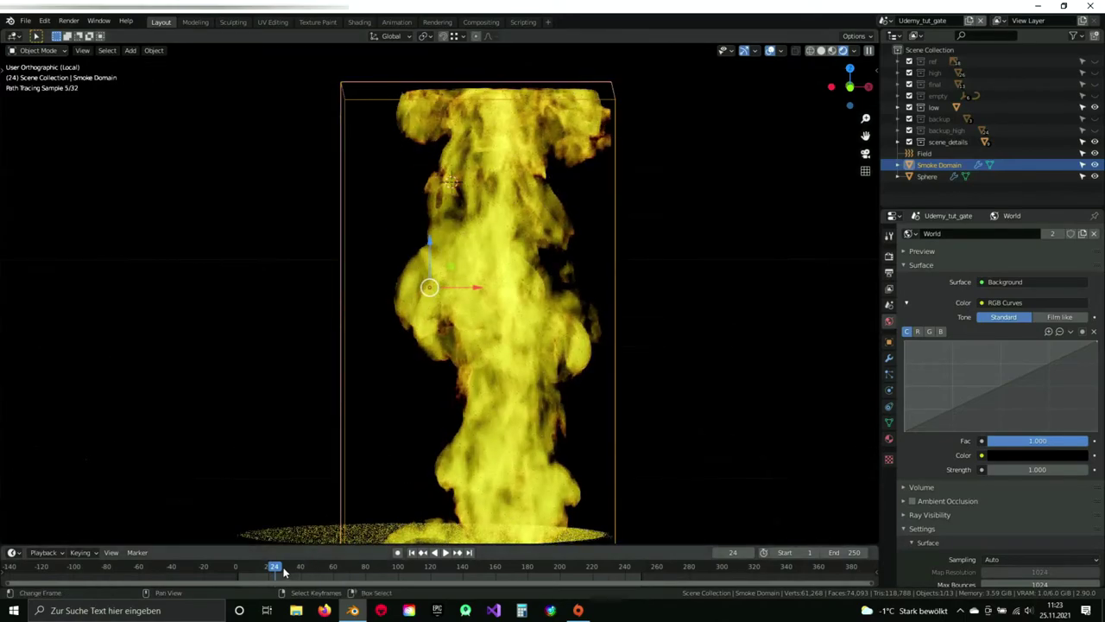
{"action": "key", "text": "space"}
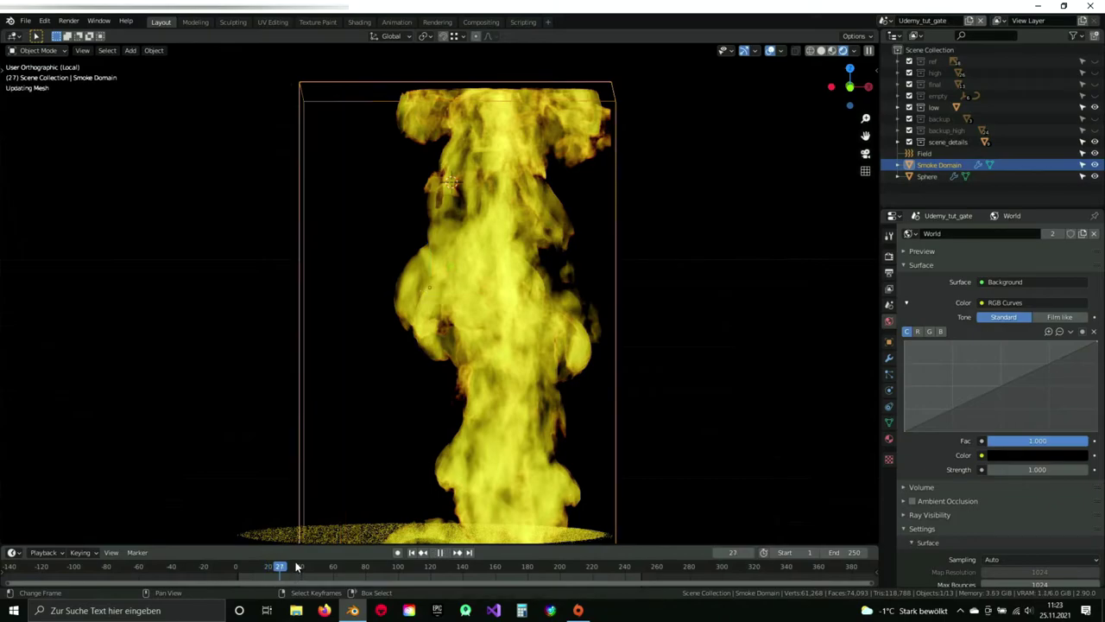
{"action": "left_click", "coordinate": [469, 551]}
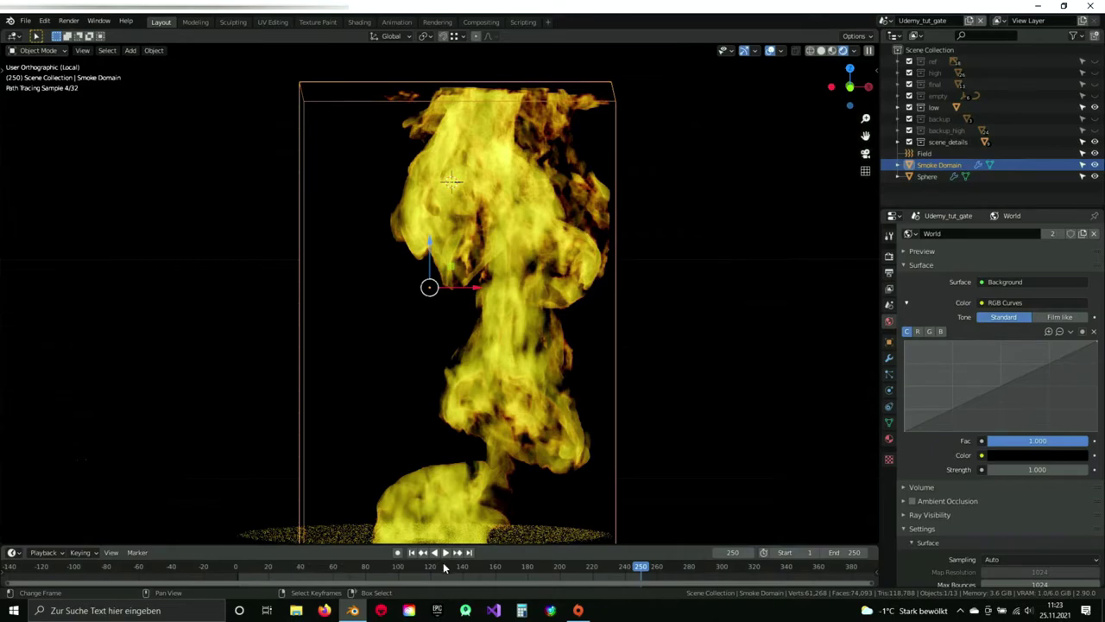
{"action": "key", "text": "space"}
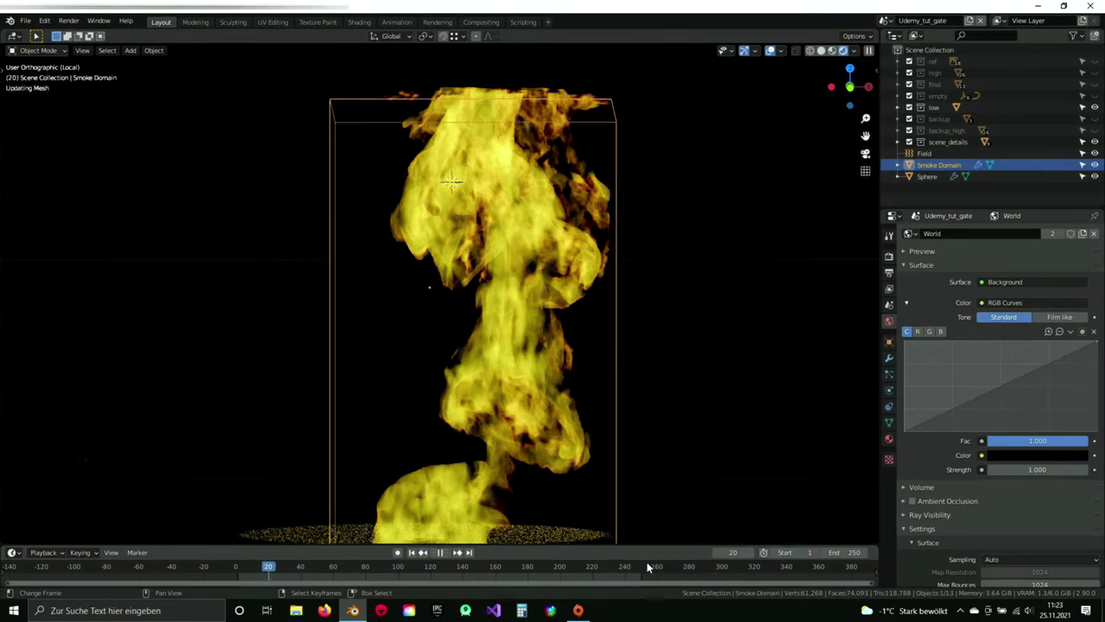
{"action": "key", "text": "space"}
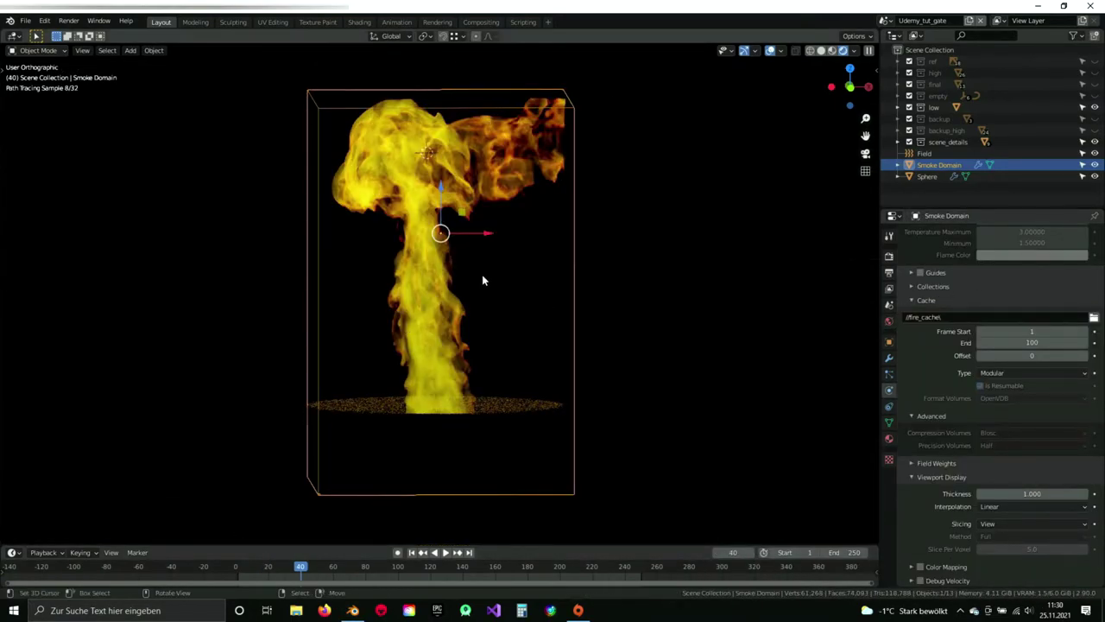
Preview the smoke domain on its bowl in material preview shading and frame it in the view.
{"action": "scroll", "coordinate": [198, 296], "scroll_direction": "down", "scroll_amount": 2}
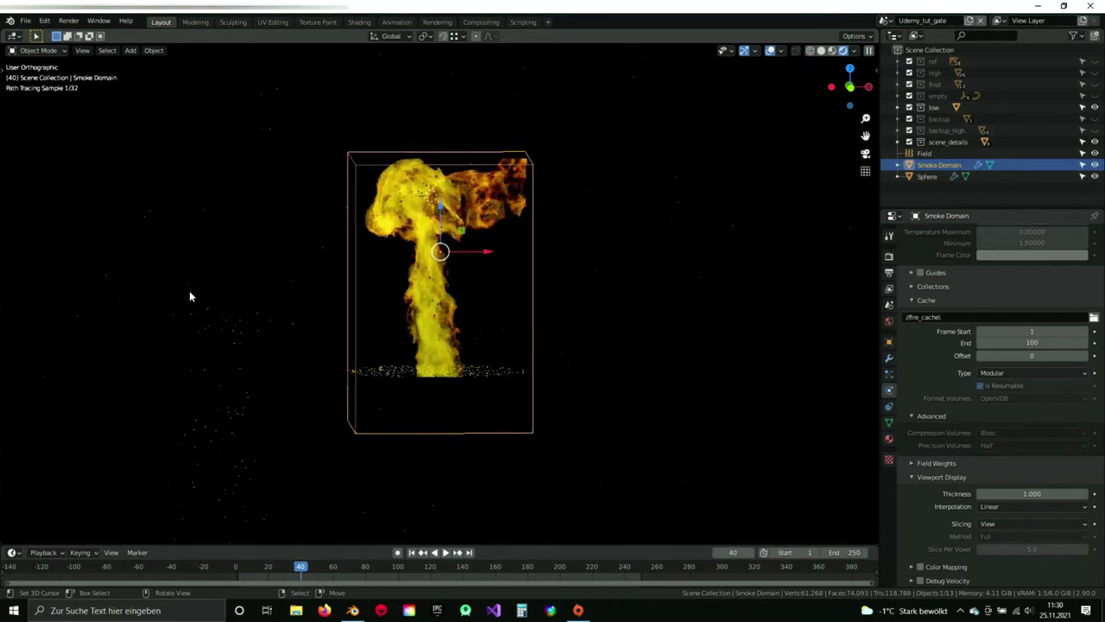
{"action": "scroll", "coordinate": [510, 311], "scroll_direction": "down", "scroll_amount": 1}
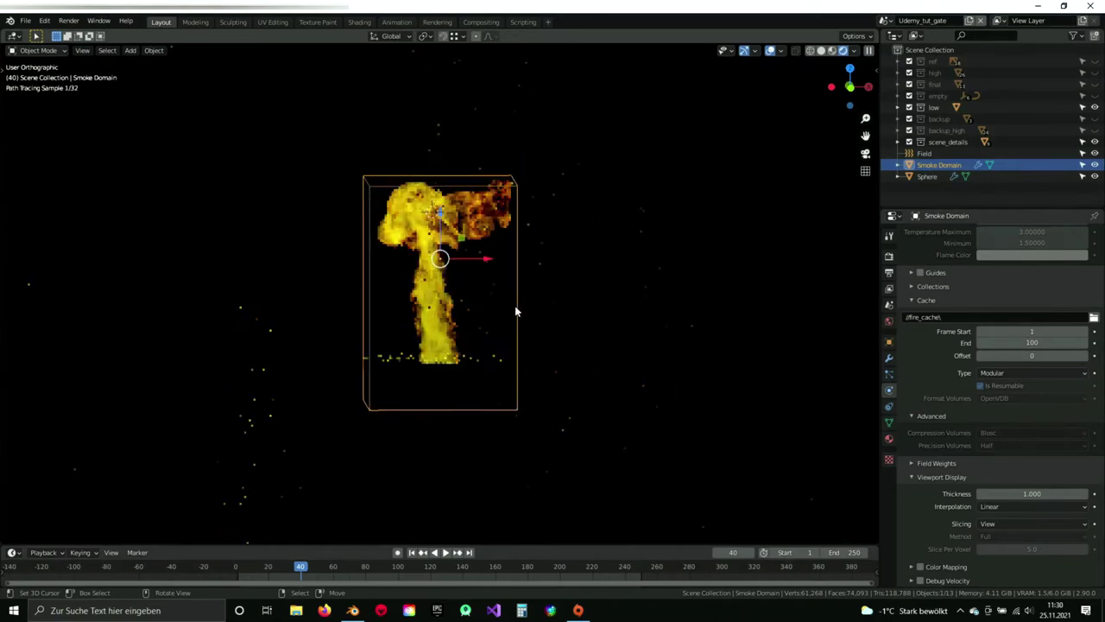
{"action": "left_click", "coordinate": [831, 50]}
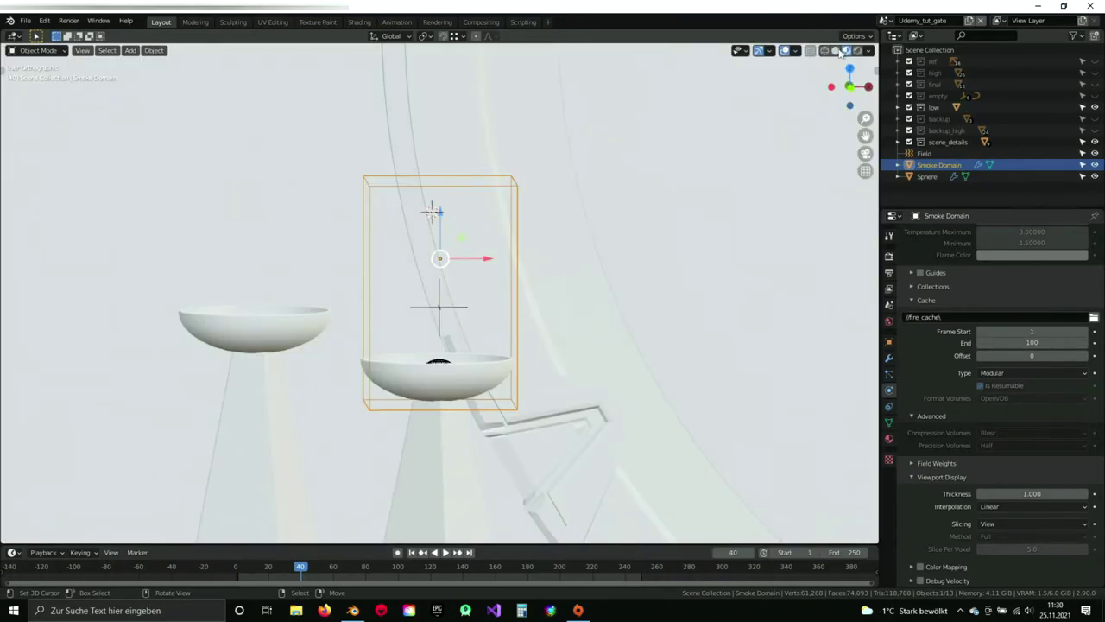
{"action": "mouse_move", "coordinate": [490, 361]}
{"action": "middle_mouse_down"}
{"action": "mouse_move", "coordinate": [479, 350]}
{"action": "mouse_move", "coordinate": [518, 334]}
{"action": "mouse_move", "coordinate": [500, 344]}
{"action": "middle_mouse_up"}
{"action": "key", "text": "KP_Decimal"}
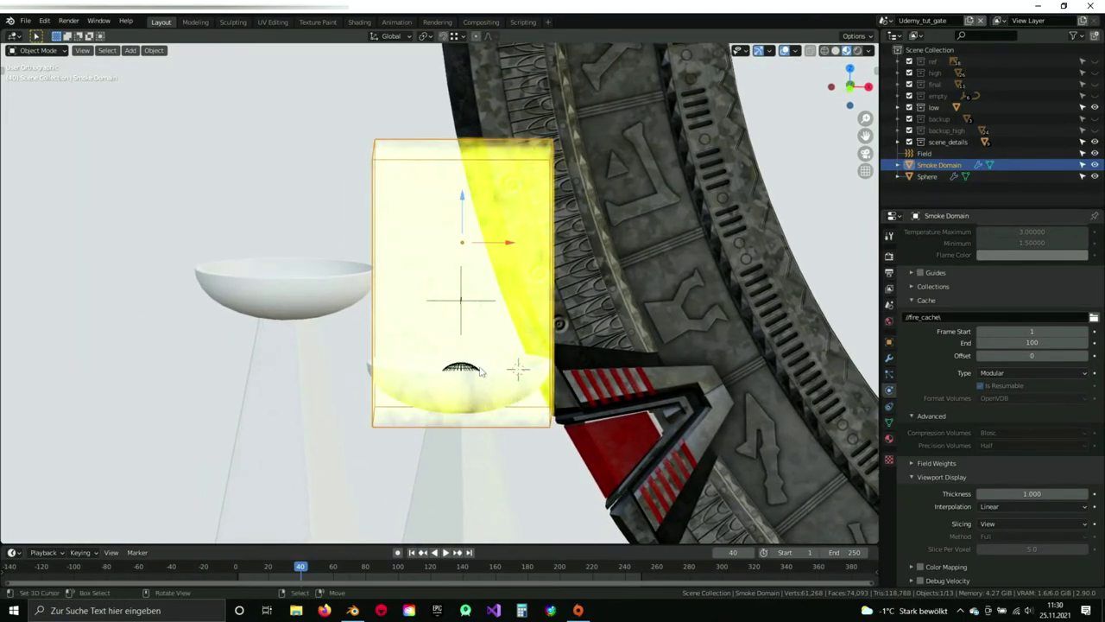
{"action": "middle_click_drag", "start_coordinate": [479, 367], "coordinate": [471, 370]}
{"action": "middle_click_drag", "start_coordinate": [392, 361], "coordinate": [459, 329], "text": "shift"}
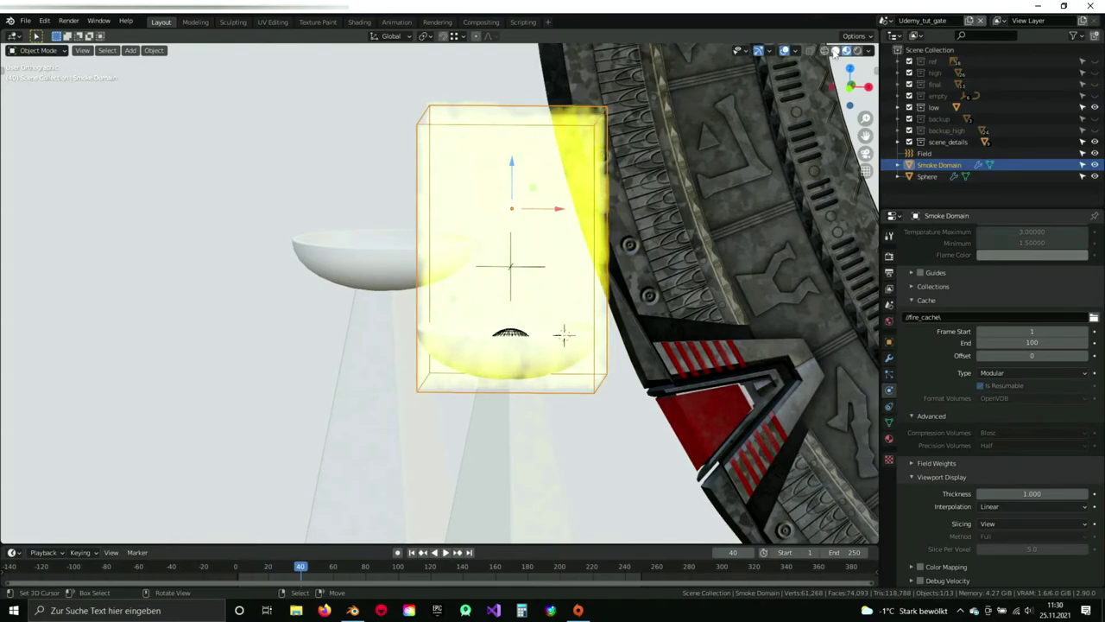
Switch the viewport to solid shading and look over the gate scene with its rows of fire bowls.
{"action": "left_click", "coordinate": [834, 51]}
{"action": "scroll", "coordinate": [473, 349], "scroll_direction": "down", "scroll_amount": 10}
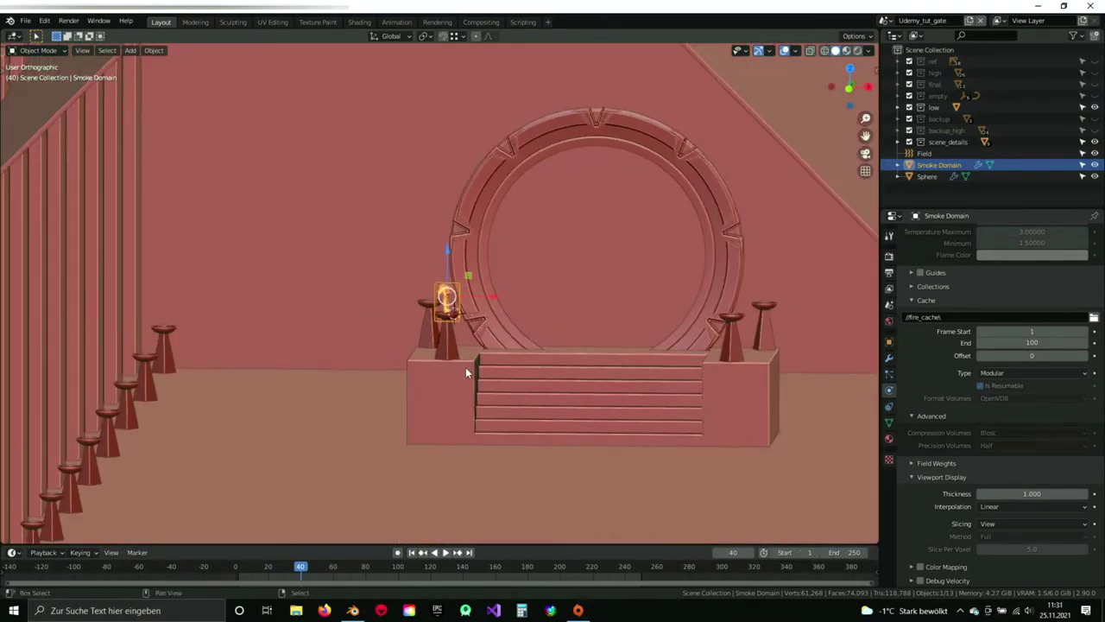
{"action": "scroll", "coordinate": [373, 301], "scroll_direction": "up", "scroll_amount": 1}
{"action": "middle_click_drag", "start_coordinate": [745, 298], "coordinate": [474, 311], "text": "shift"}
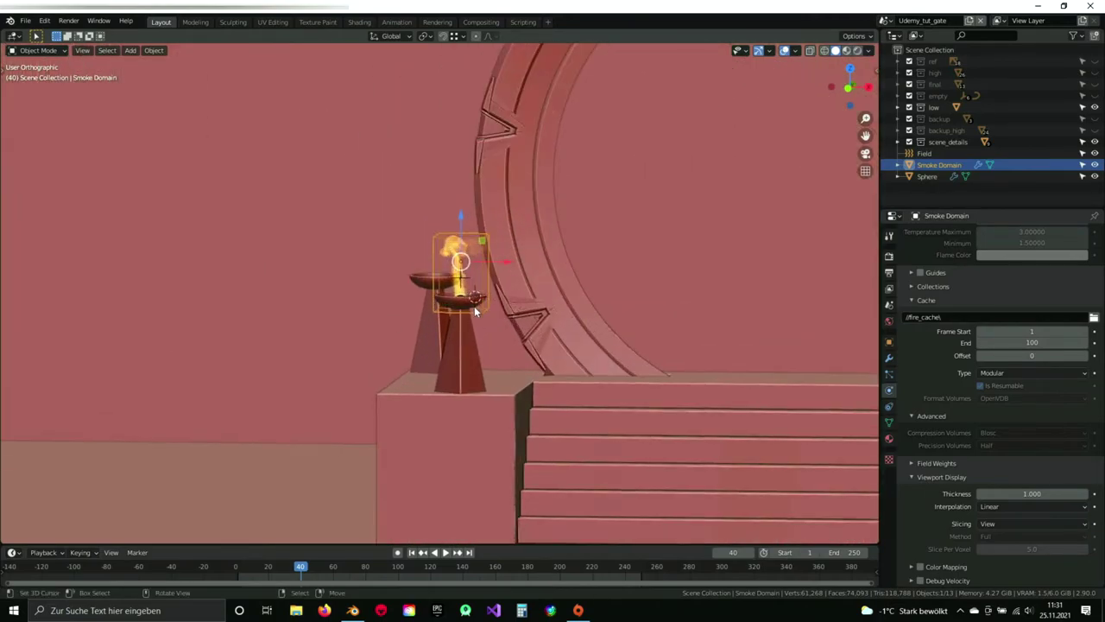
{"action": "scroll", "coordinate": [445, 284], "scroll_direction": "down", "scroll_amount": 6}
{"action": "middle_click_drag", "start_coordinate": [420, 335], "coordinate": [449, 264]}
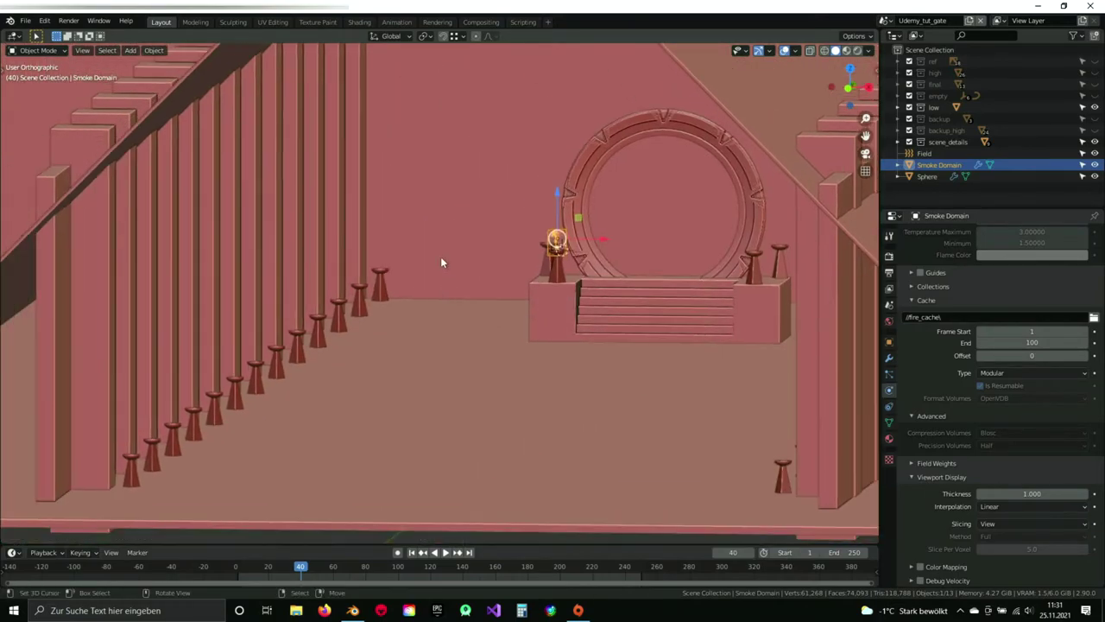
Select the emitter sphere in the burning bowl beside the gate and place the 3D cursor in the flame above it.
{"action": "middle_click_drag", "start_coordinate": [449, 332], "coordinate": [495, 291]}
{"action": "scroll", "coordinate": [494, 285], "scroll_direction": "up", "scroll_amount": 6}
{"action": "middle_click_drag", "start_coordinate": [371, 358], "coordinate": [436, 289], "text": "shift"}
{"action": "scroll", "coordinate": [437, 290], "scroll_direction": "up", "scroll_amount": 8}
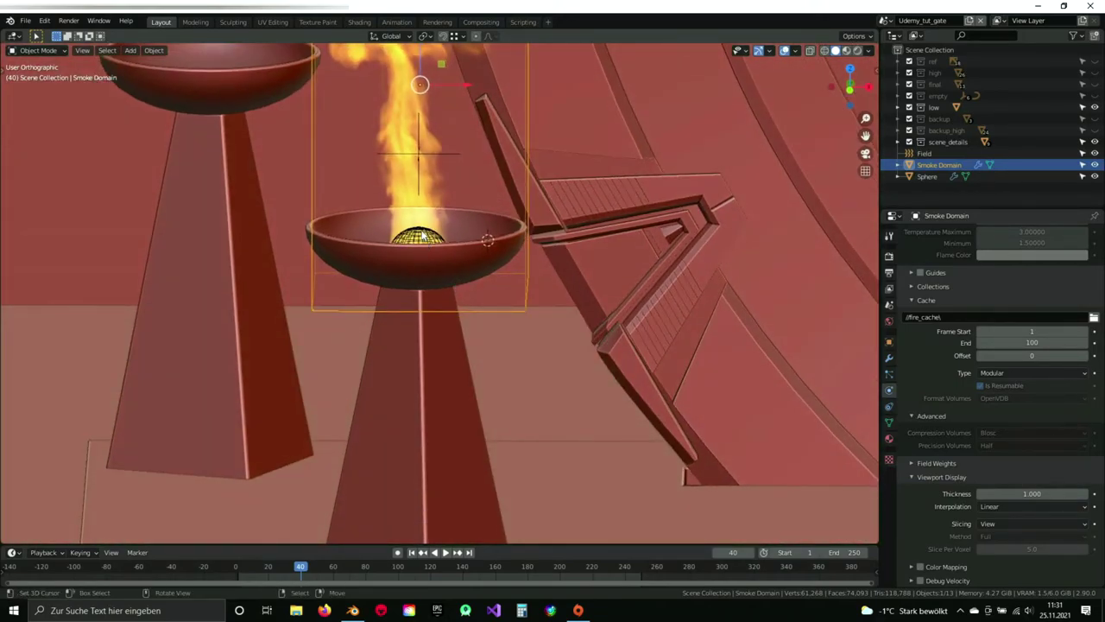
{"action": "left_click", "coordinate": [423, 236]}
{"action": "right_click", "coordinate": [420, 149], "text": "shift"}
Look over the gate scene and its fire bowls from above in wireframe.
{"action": "scroll", "coordinate": [586, 284], "scroll_direction": "down", "scroll_amount": 6}
{"action": "middle_click_drag", "start_coordinate": [641, 288], "coordinate": [399, 275], "text": "shift"}
{"action": "key", "text": "KP_7"}
{"action": "key", "text": "shift+z"}
{"action": "scroll", "coordinate": [524, 268], "scroll_direction": "down", "scroll_amount": 5}
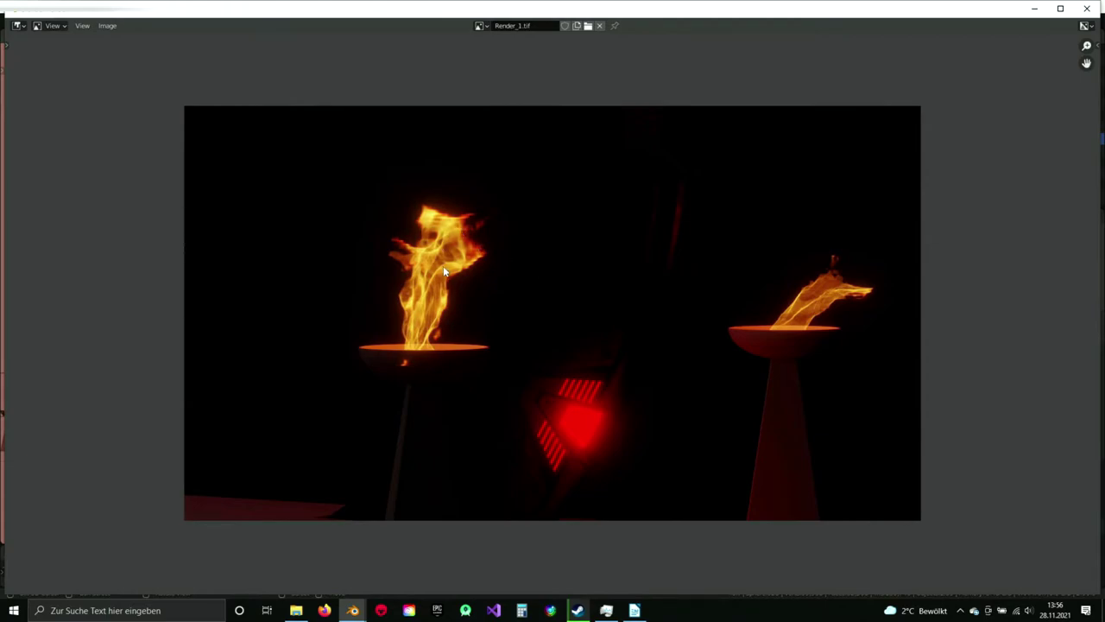
Inspect the flames and the red gate light in the Render_1.tif image at several magnifications.
{"action": "scroll", "coordinate": [438, 270], "scroll_direction": "up", "scroll_amount": 2}
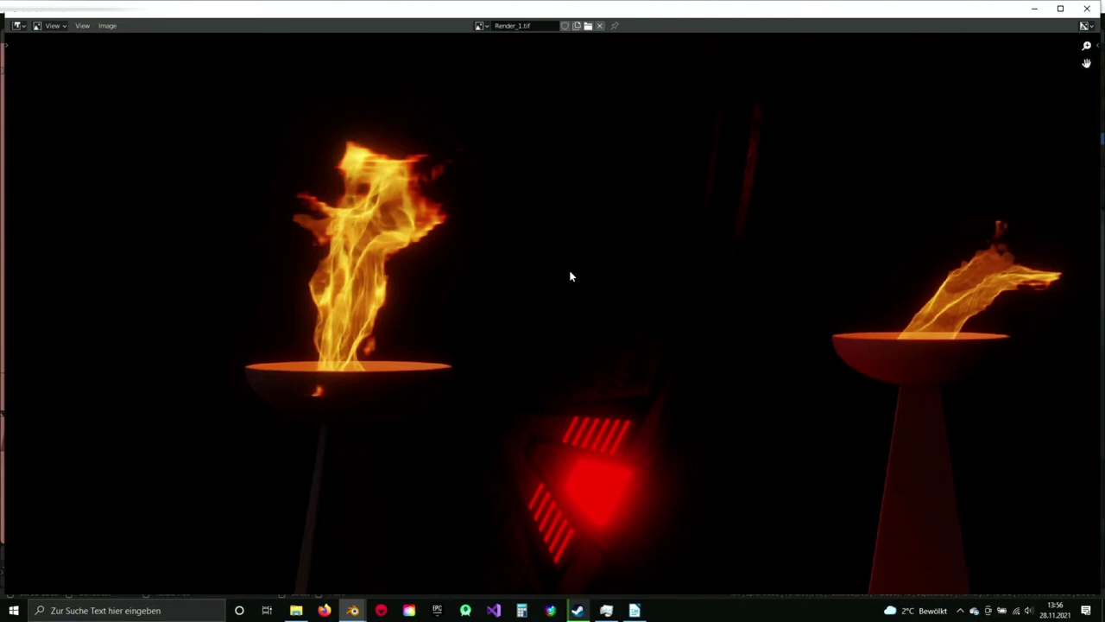
{"action": "key", "text": "Home"}
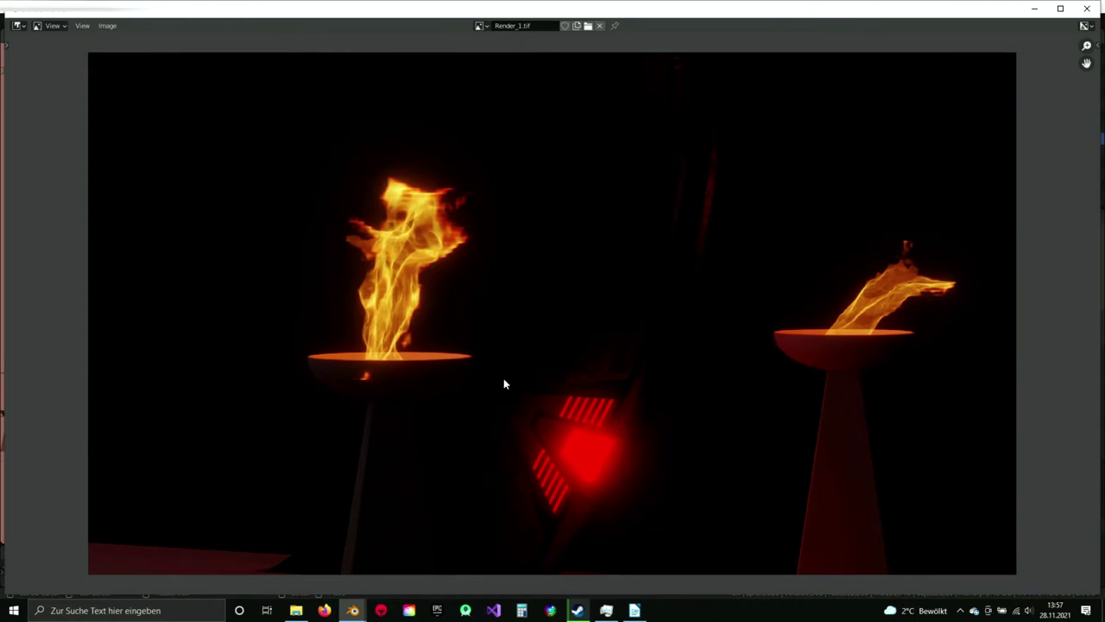
{"action": "scroll", "coordinate": [501, 383], "scroll_direction": "down", "scroll_amount": 1}
Return to the main scene window and select Smoke Domain_1 through Smoke Domain_5 to check which bowls they cover.
{"action": "mouse_move", "coordinate": [353, 609]}
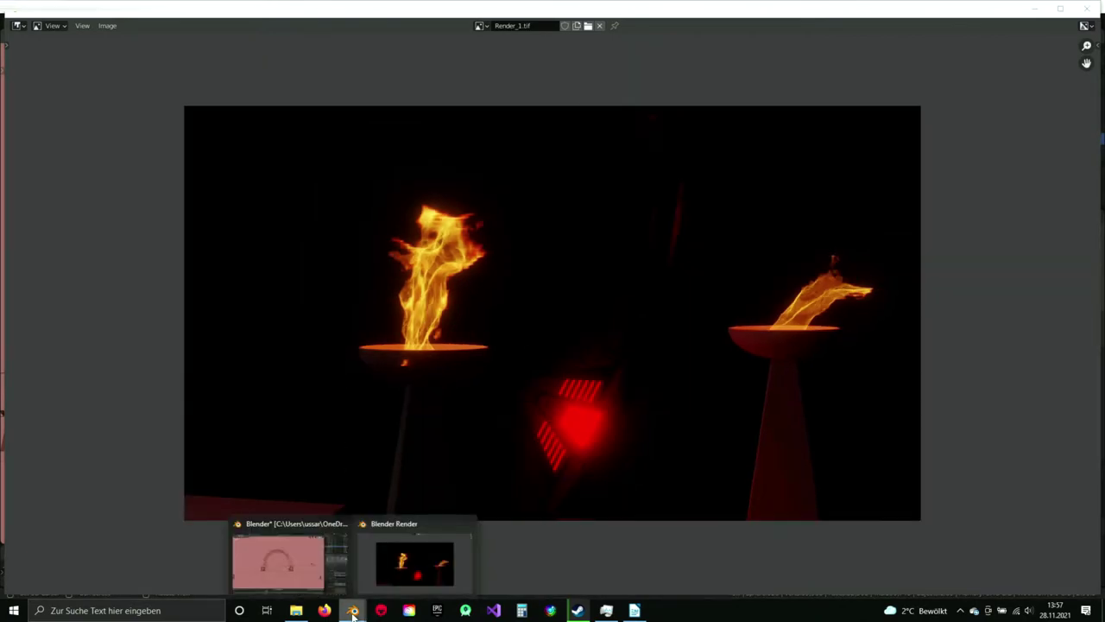
{"action": "left_click", "coordinate": [264, 557]}
{"action": "scroll", "coordinate": [544, 323], "scroll_direction": "up", "scroll_amount": 3}
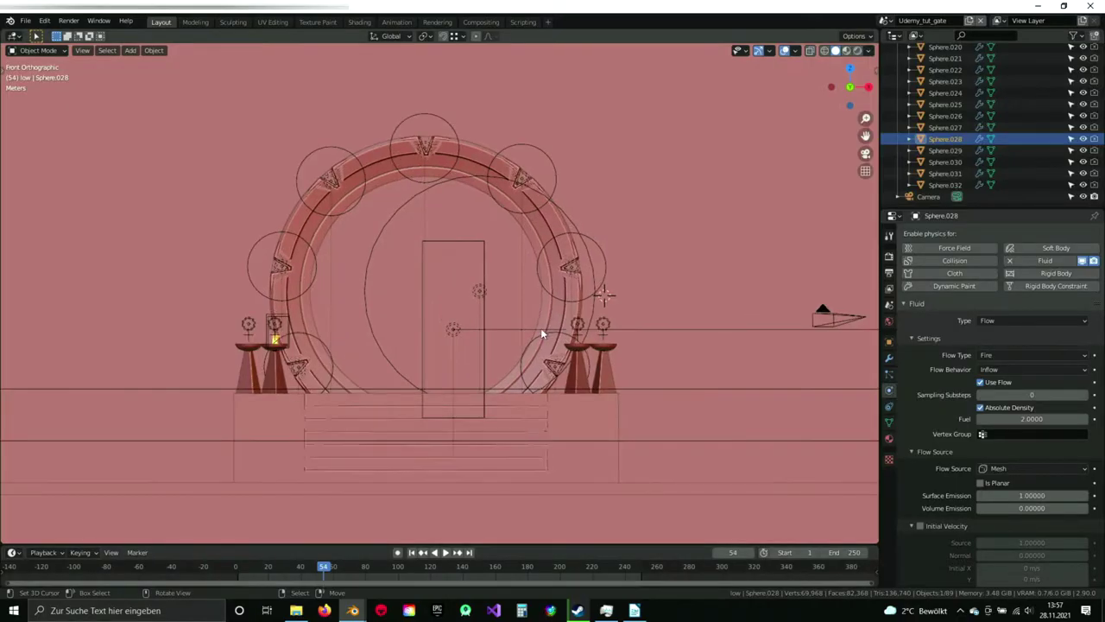
{"action": "scroll", "coordinate": [976, 143], "scroll_direction": "up", "scroll_amount": 10}
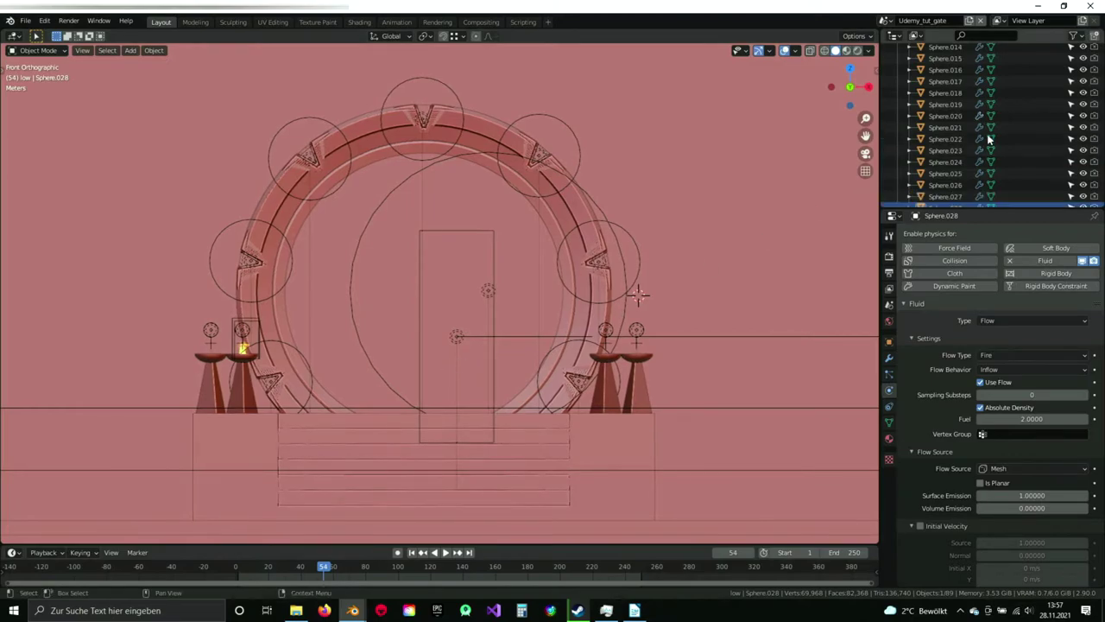
{"action": "scroll", "coordinate": [976, 141], "scroll_direction": "down", "scroll_amount": 2}
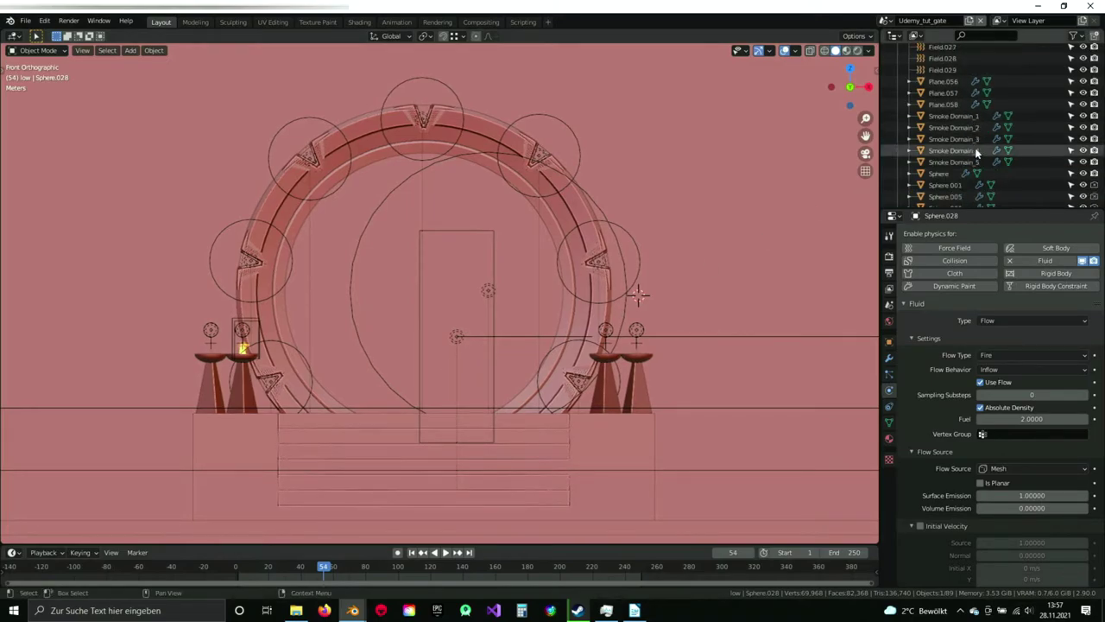
{"action": "left_click", "coordinate": [959, 115]}
{"action": "left_click", "coordinate": [962, 162], "text": "shift"}
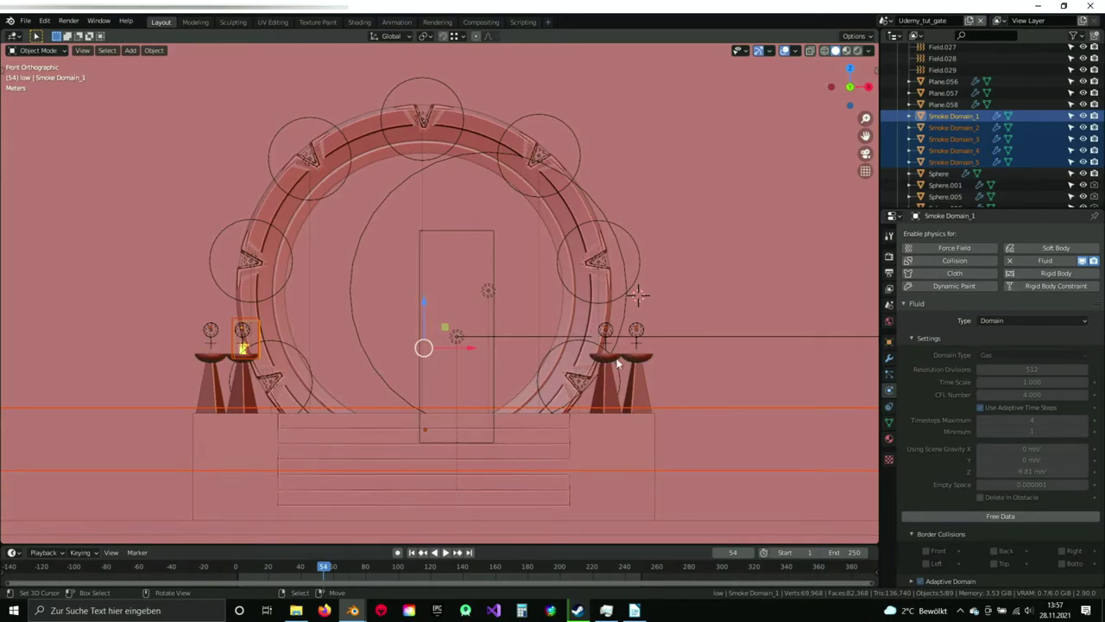
{"action": "scroll", "coordinate": [575, 373], "scroll_direction": "down", "scroll_amount": 3}
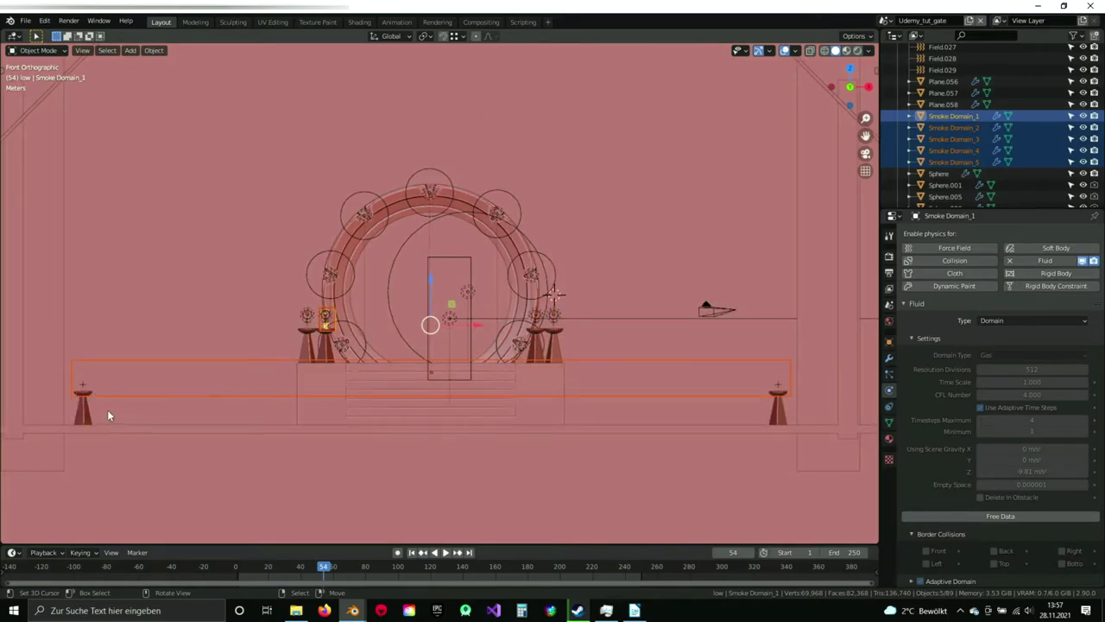
{"action": "scroll", "coordinate": [479, 352], "scroll_direction": "up", "scroll_amount": 3}
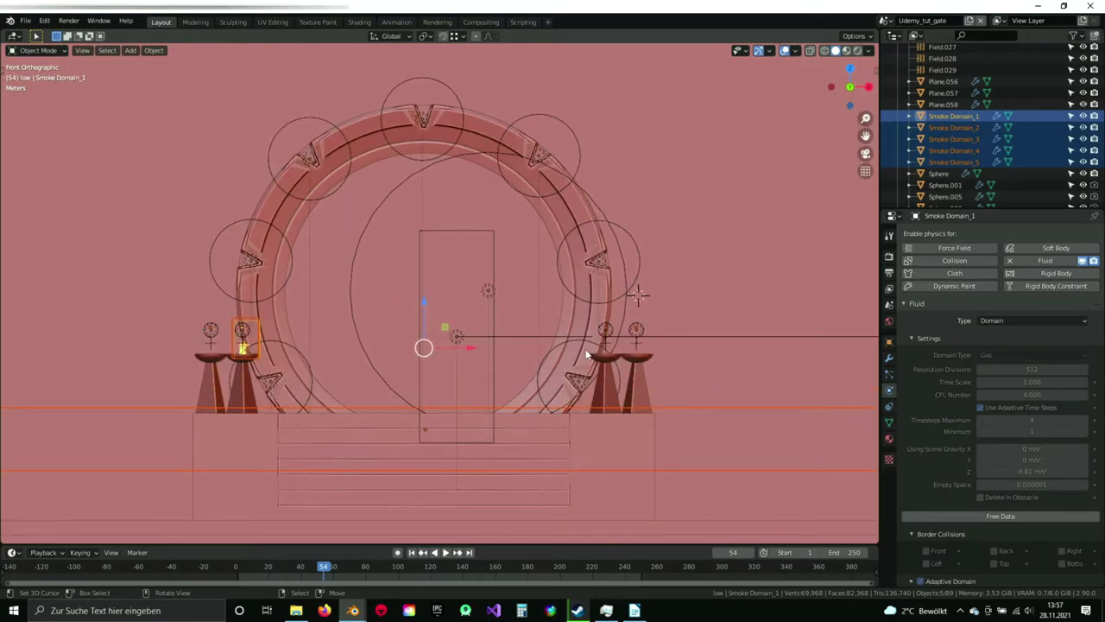
Isolate Smoke Domain_1 and Smoke Domain_2 in turn and review their fluid settings down to the cache directory.
{"action": "left_click", "coordinate": [955, 117]}
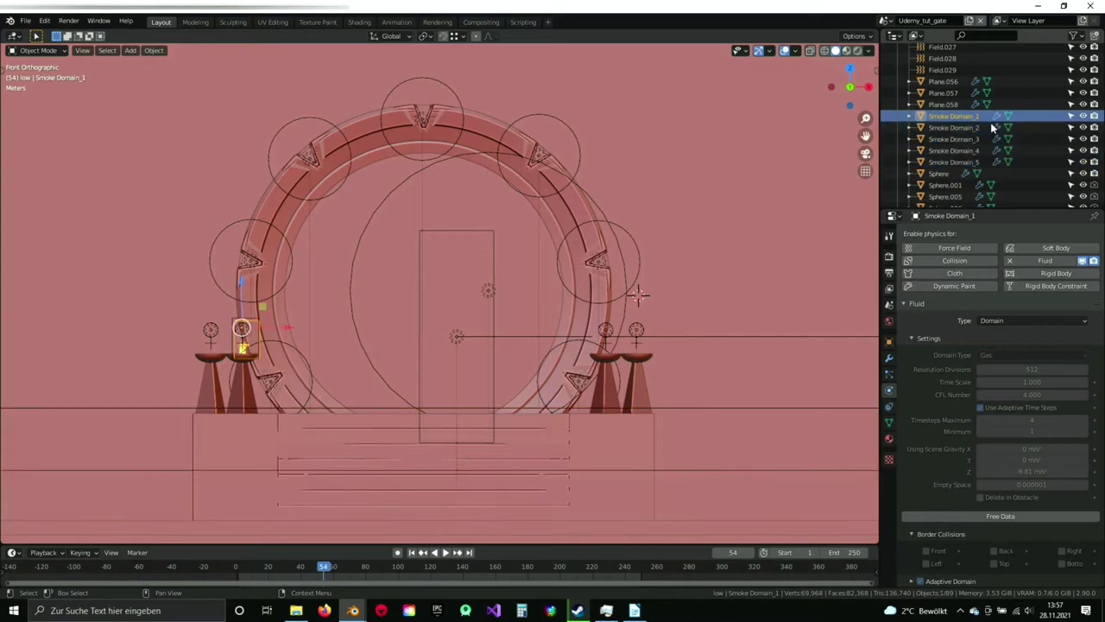
{"action": "scroll", "coordinate": [1015, 467], "scroll_direction": "down", "scroll_amount": 2}
{"action": "left_click", "coordinate": [955, 128]}
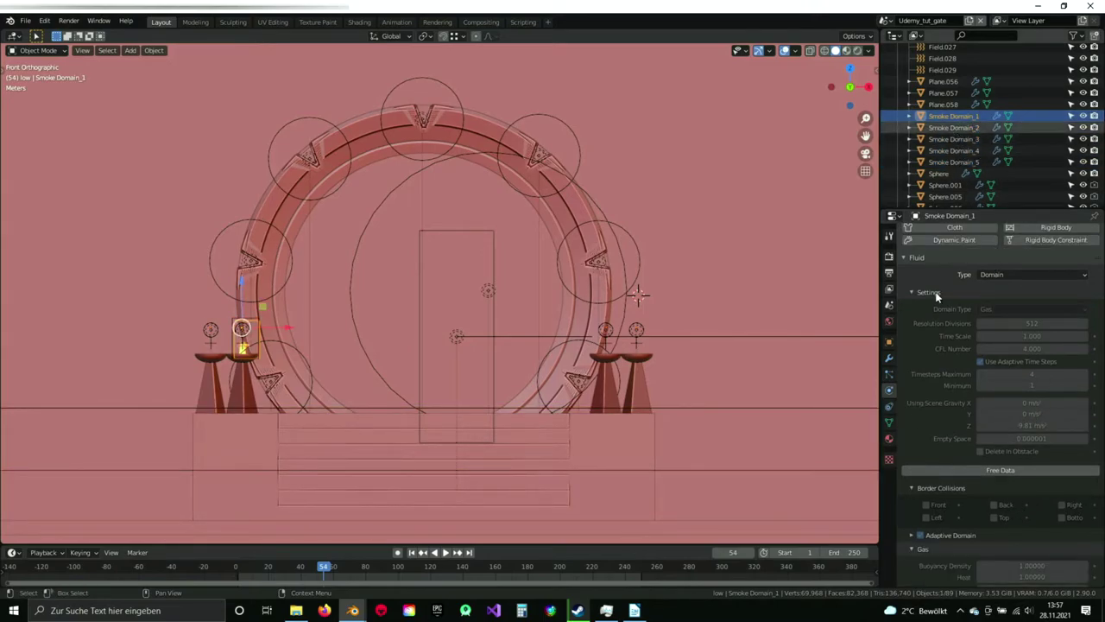
{"action": "scroll", "coordinate": [1004, 474], "scroll_direction": "down", "scroll_amount": 10}
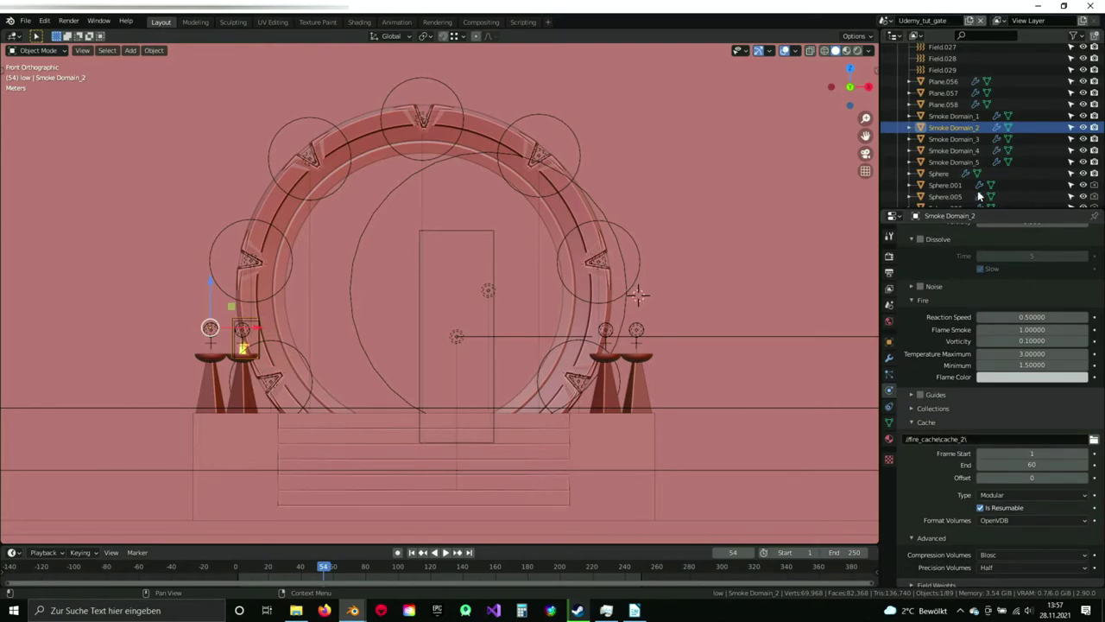
Try to point the cache directory of Smoke Domain_3 to the cache_3 folder inside fire_cache.
{"action": "left_click", "coordinate": [964, 141]}
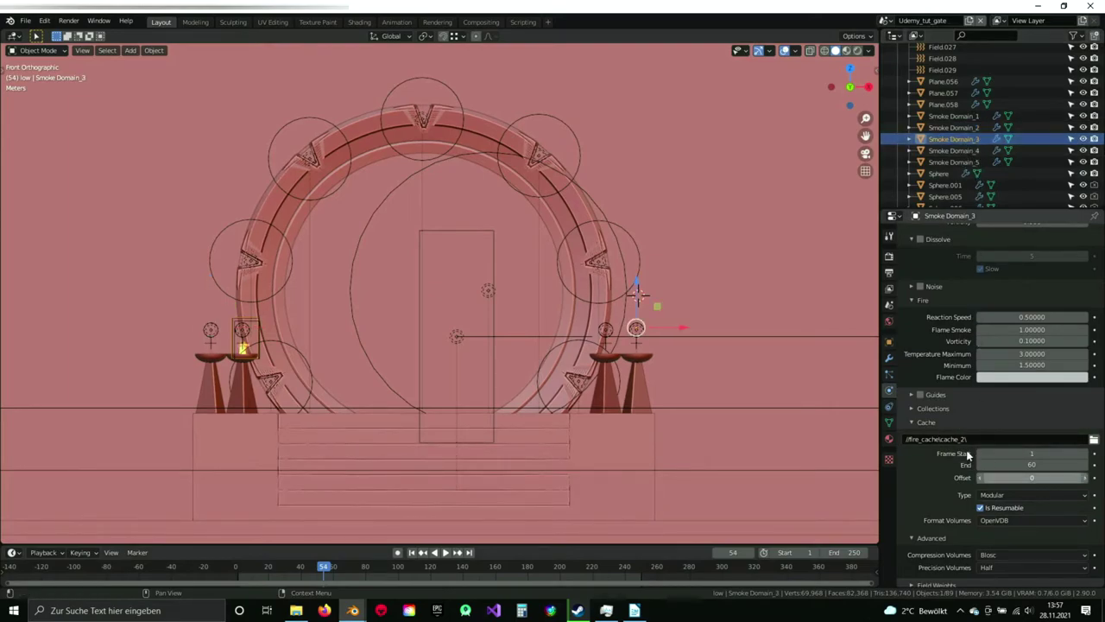
{"action": "left_click", "coordinate": [1093, 440]}
{"action": "left_click", "coordinate": [358, 130]}
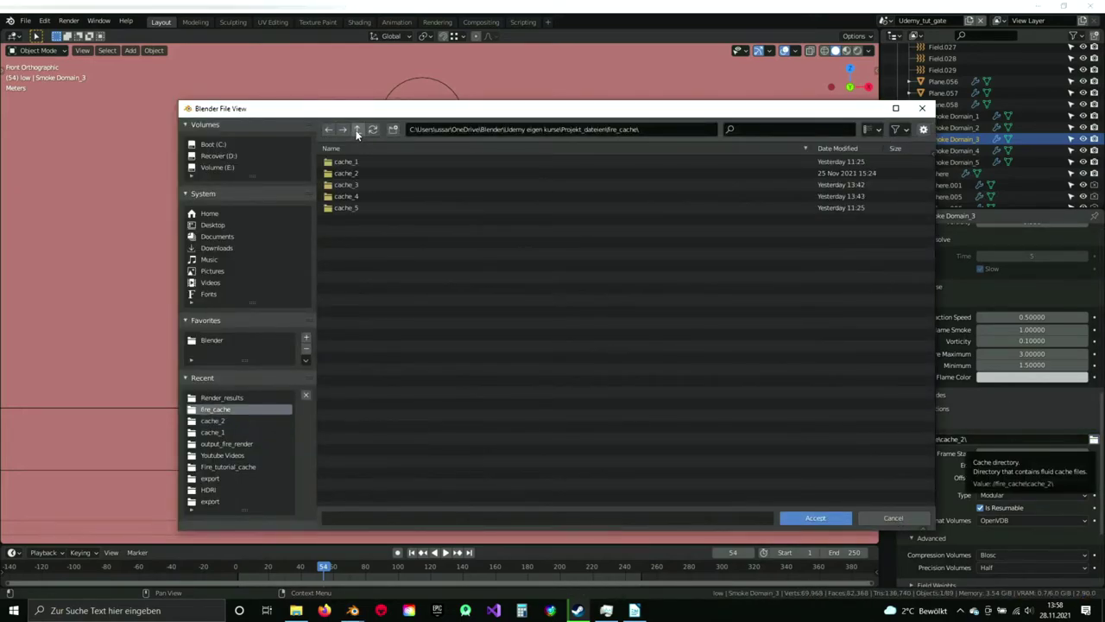
{"action": "left_click", "coordinate": [357, 186]}
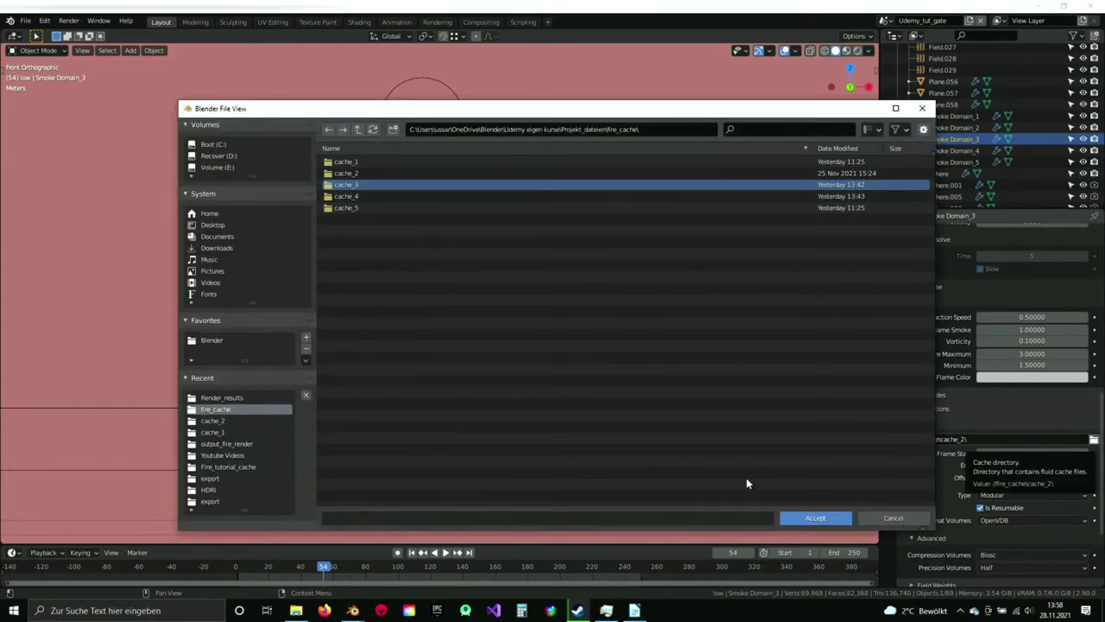
{"action": "left_click", "coordinate": [825, 520]}
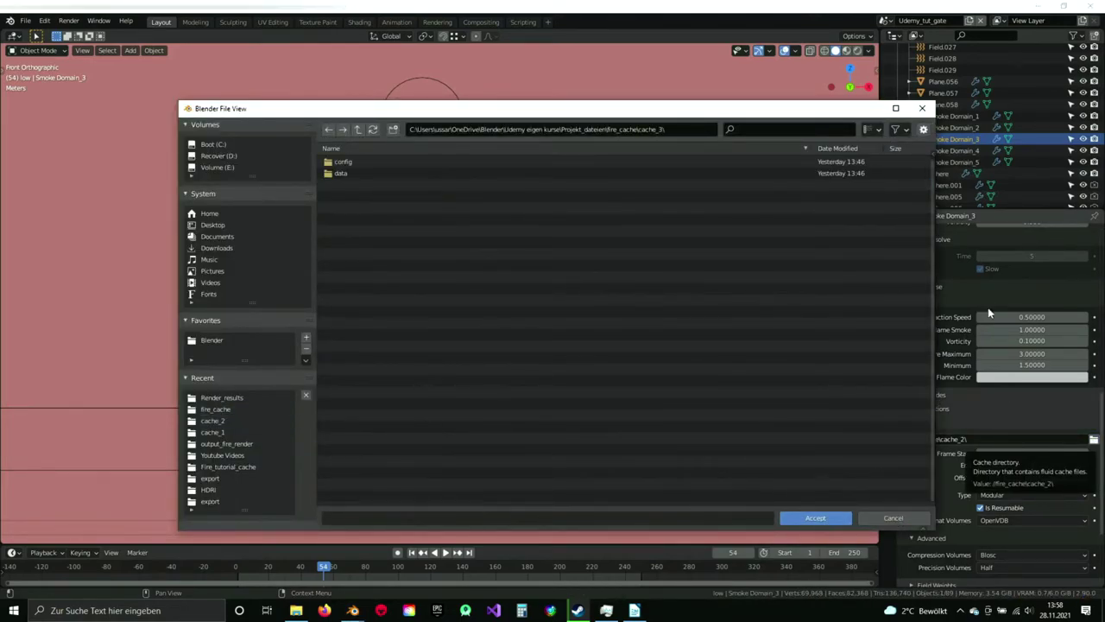
{"action": "left_click", "coordinate": [829, 518]}
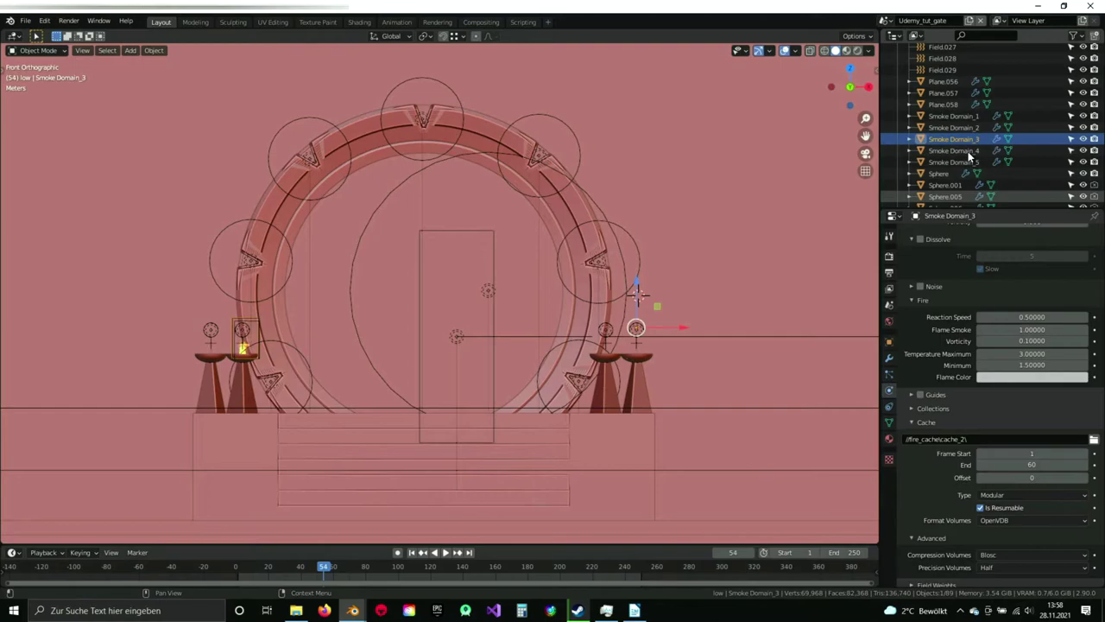
Review the cache settings of Smoke Domain_4 and Smoke Domain_5 and their placement around the gate.
{"action": "left_click", "coordinate": [968, 151]}
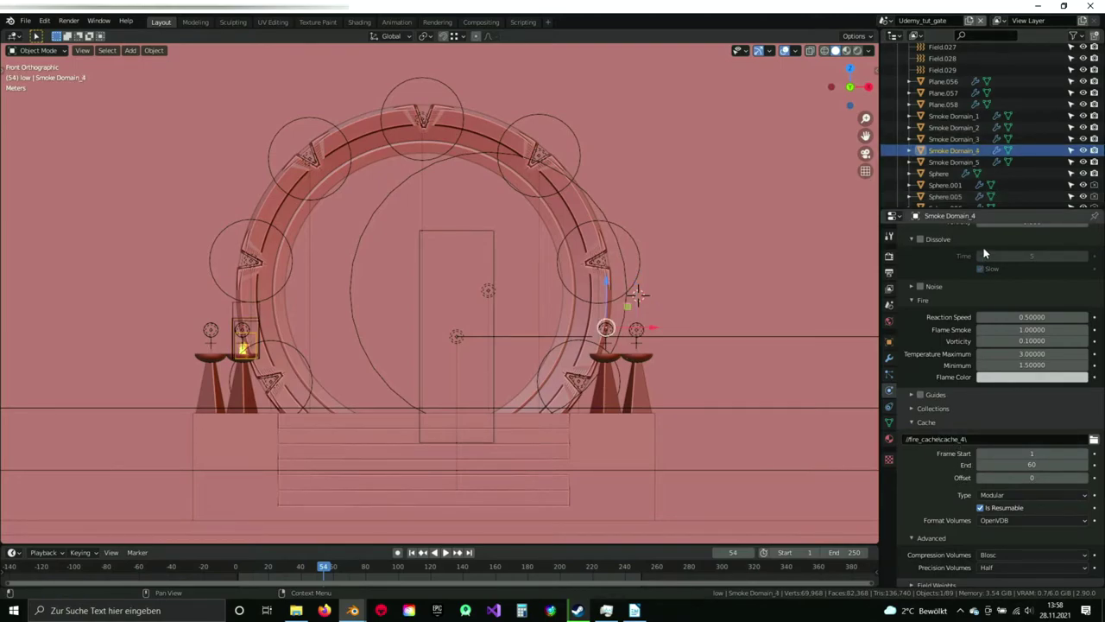
{"action": "left_click", "coordinate": [961, 163]}
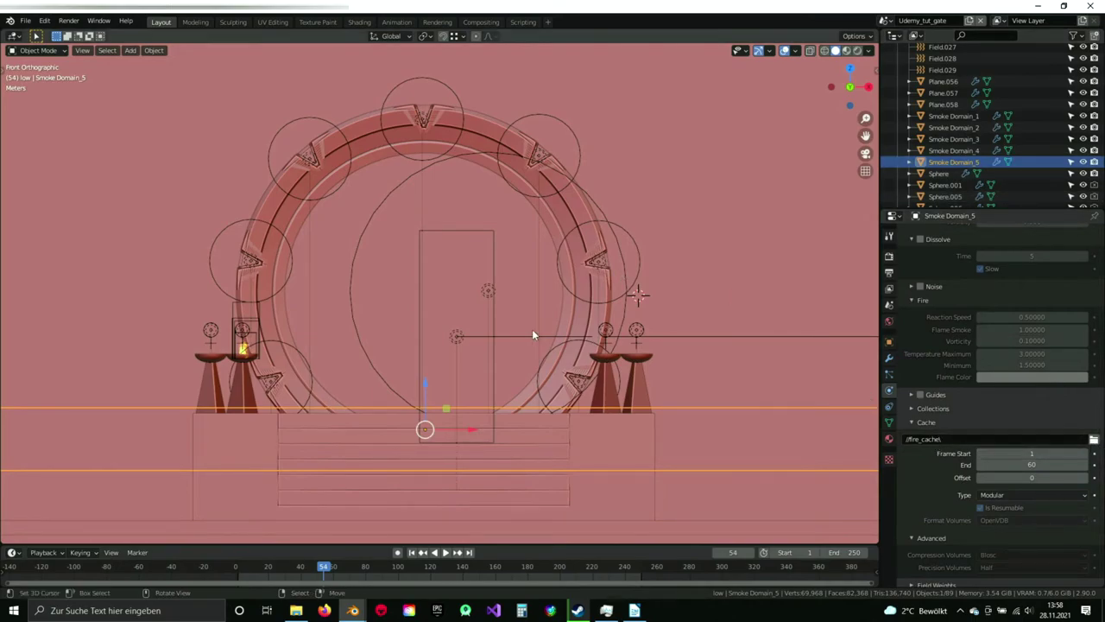
{"action": "scroll", "coordinate": [501, 313], "scroll_direction": "down", "scroll_amount": 1}
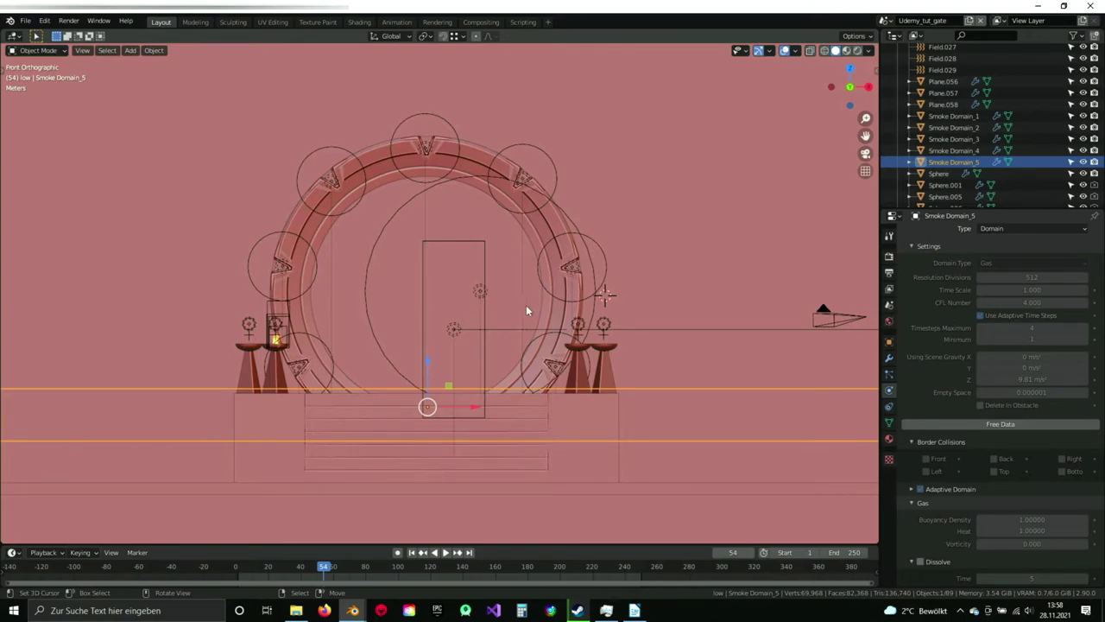
{"action": "scroll", "coordinate": [526, 306], "scroll_direction": "up", "scroll_amount": 2}
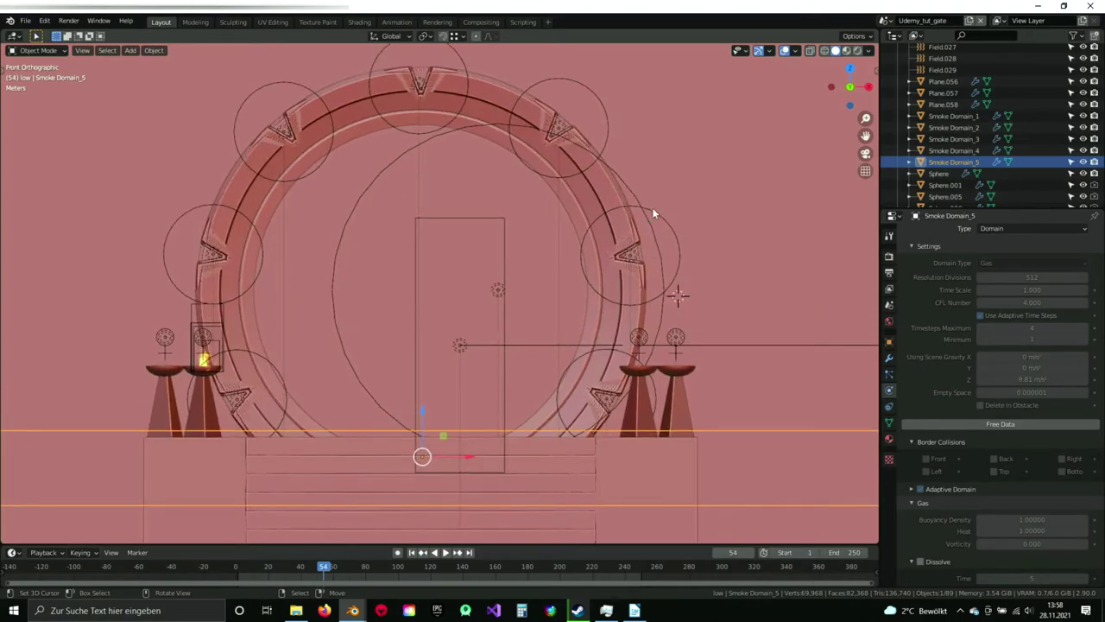
Select the orange point light at one of the gate's side chevrons and show its light settings.
{"action": "left_click", "coordinate": [655, 213]}
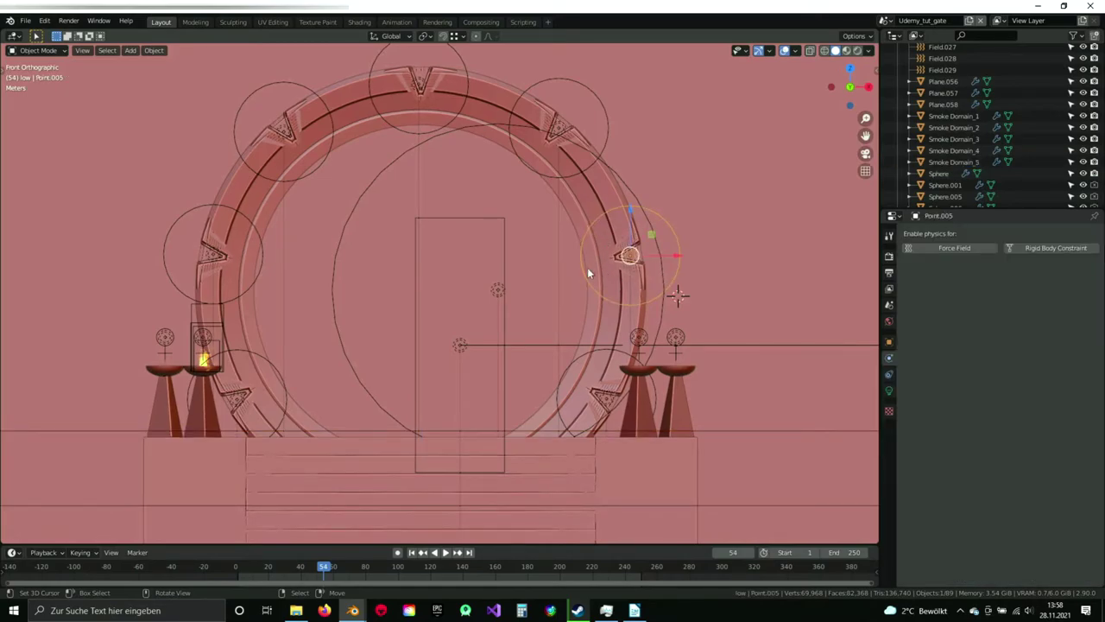
{"action": "left_click", "coordinate": [890, 392]}
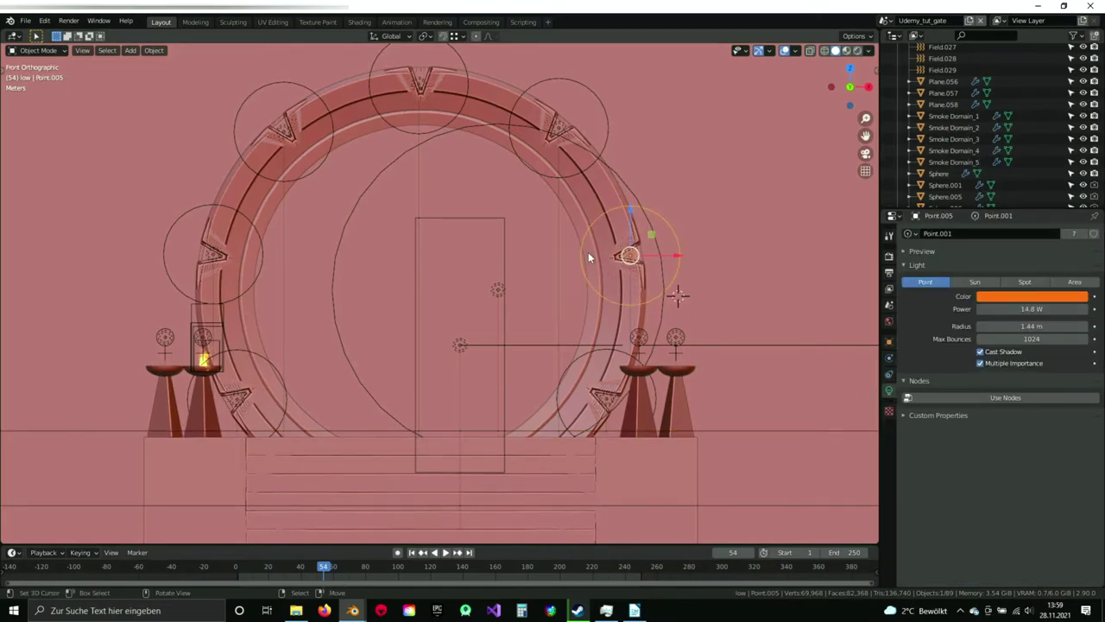
{"action": "scroll", "coordinate": [605, 251], "scroll_direction": "up", "scroll_amount": 1}
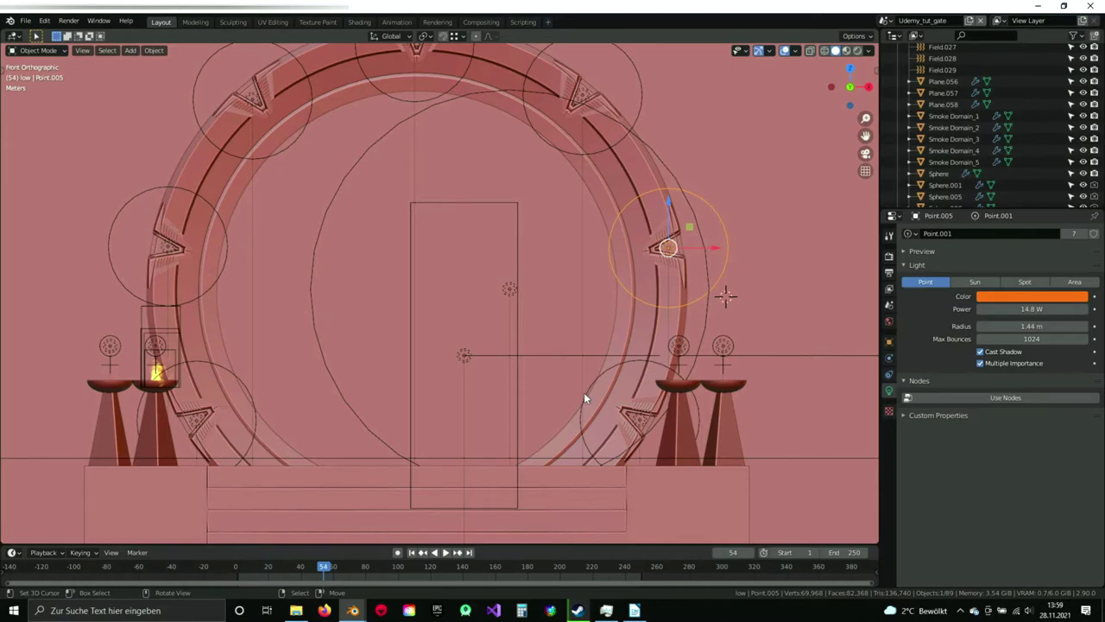
Examine how far the chevron point light sits in front of the gate in a side wireframe view.
{"action": "key", "text": "KP_Decimal"}
{"action": "key", "text": "KP_3"}
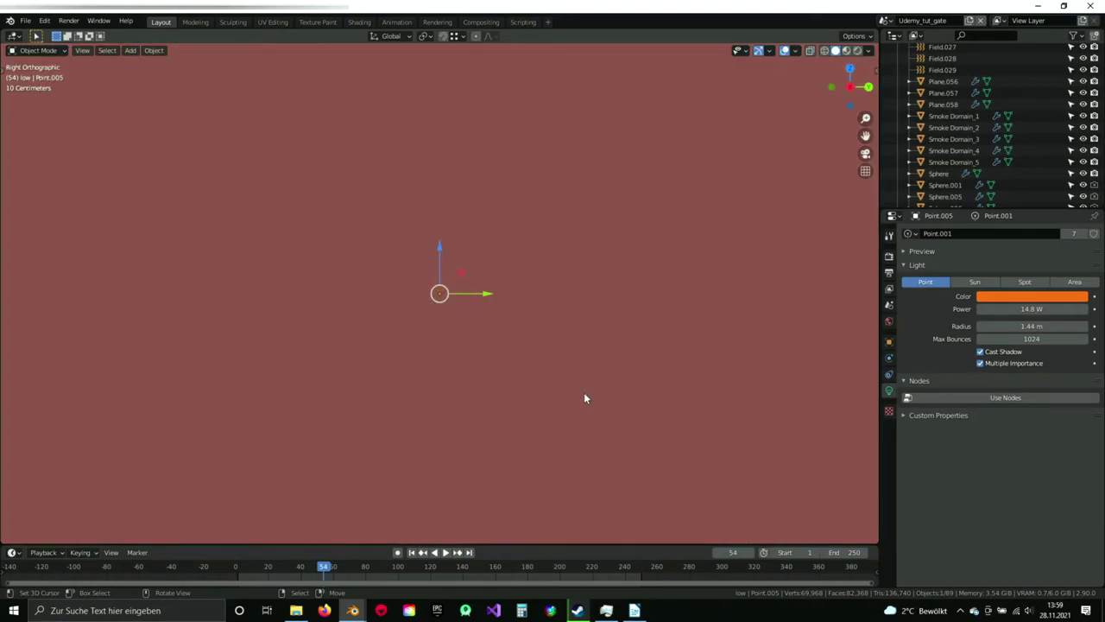
{"action": "key", "text": "alt+z"}
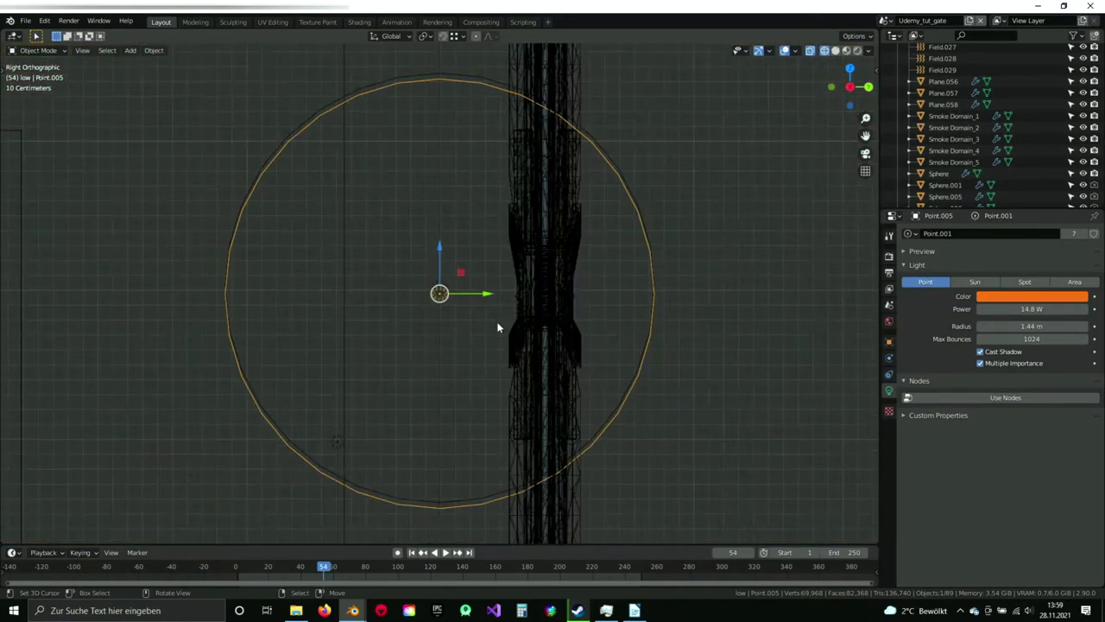
{"action": "scroll", "coordinate": [499, 329], "scroll_direction": "down", "scroll_amount": 2}
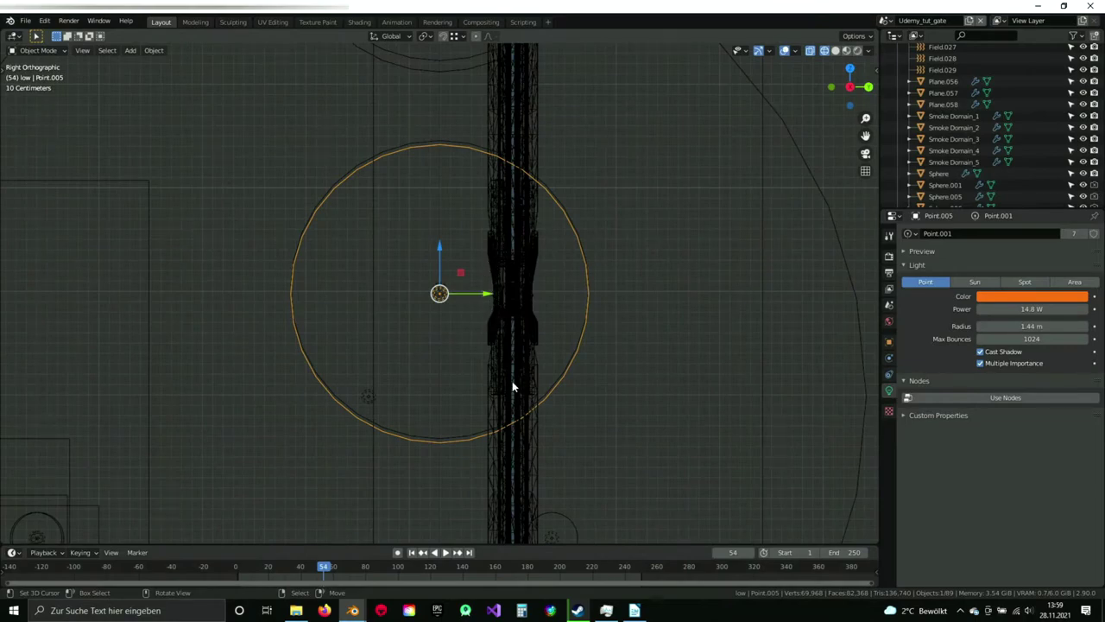
{"action": "scroll", "coordinate": [510, 398], "scroll_direction": "down", "scroll_amount": 4}
{"action": "middle_click_drag", "start_coordinate": [532, 273], "coordinate": [547, 252], "text": "shift"}
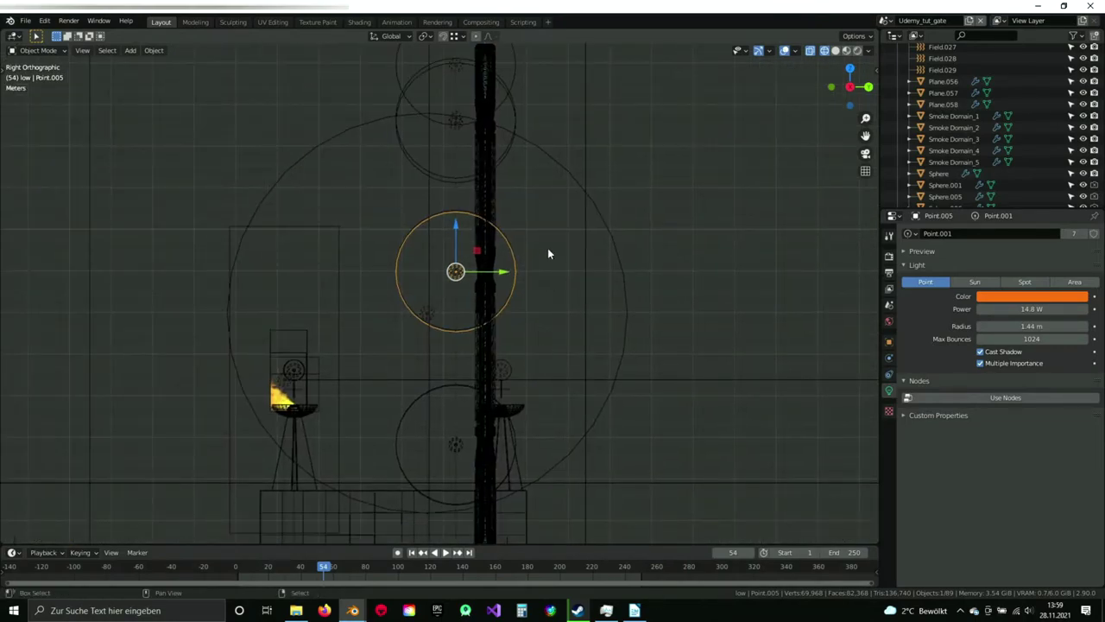
Change the color of the large point light inside the gate ring to a pale blue.
{"action": "left_click", "coordinate": [613, 236]}
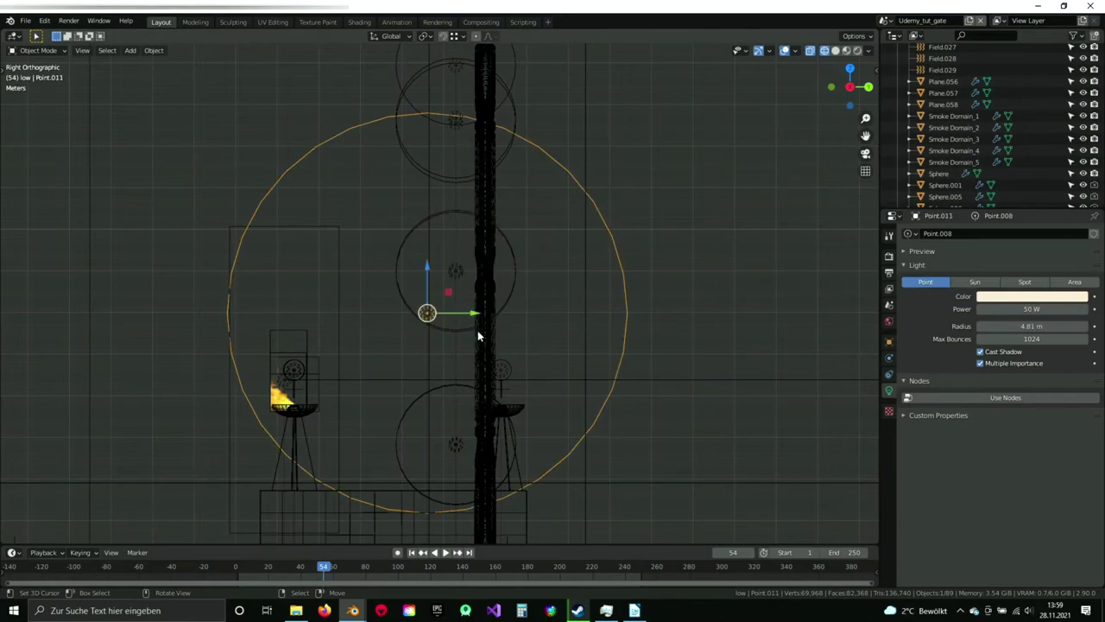
{"action": "scroll", "coordinate": [480, 336], "scroll_direction": "down", "scroll_amount": 2}
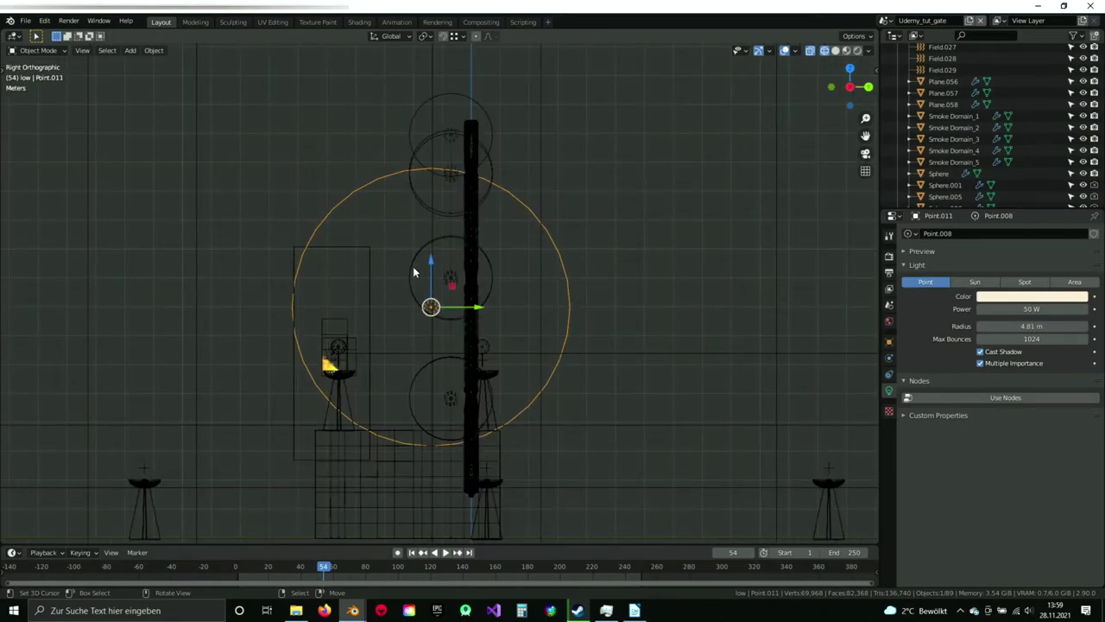
{"action": "key", "text": "KP_1"}
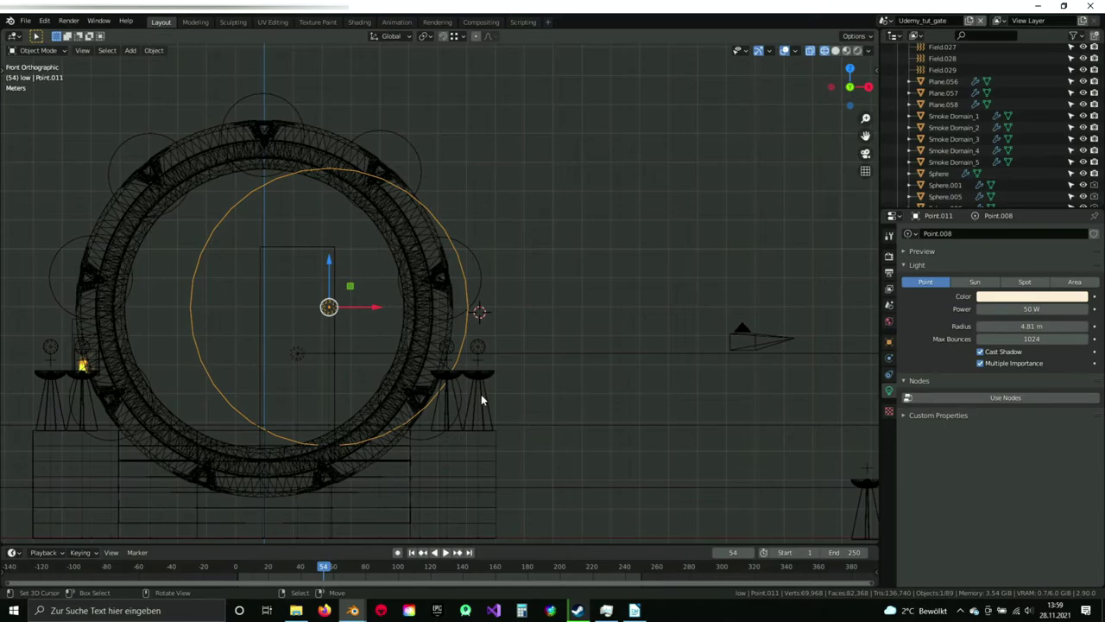
{"action": "left_click", "coordinate": [1026, 298]}
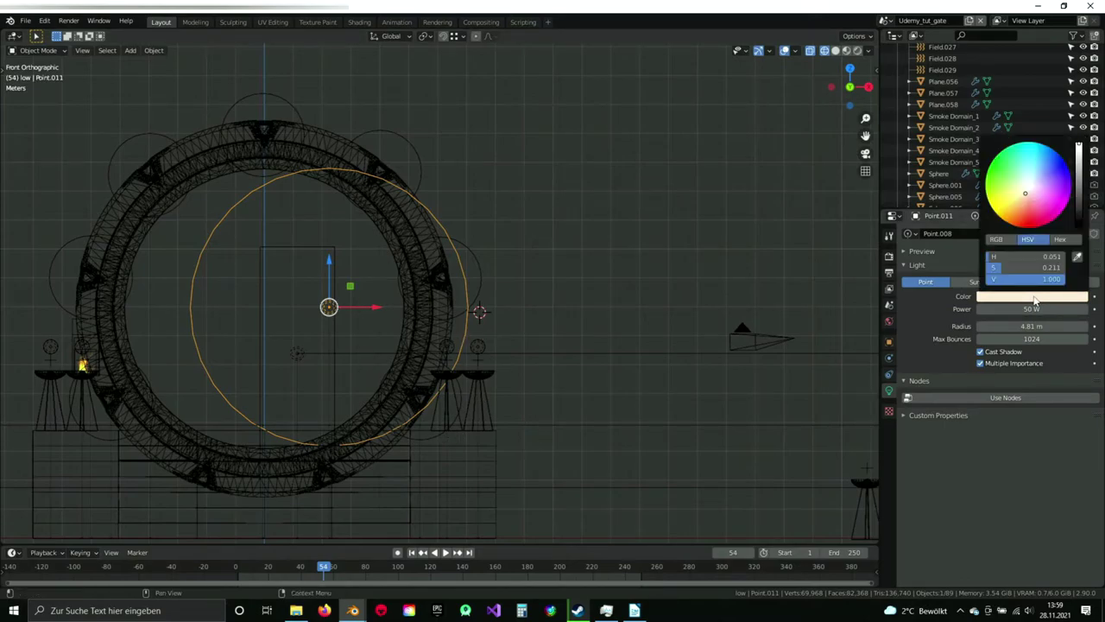
{"action": "left_click", "coordinate": [1032, 181]}
{"action": "left_click_drag", "start_coordinate": [1032, 181], "coordinate": [1032, 183]}
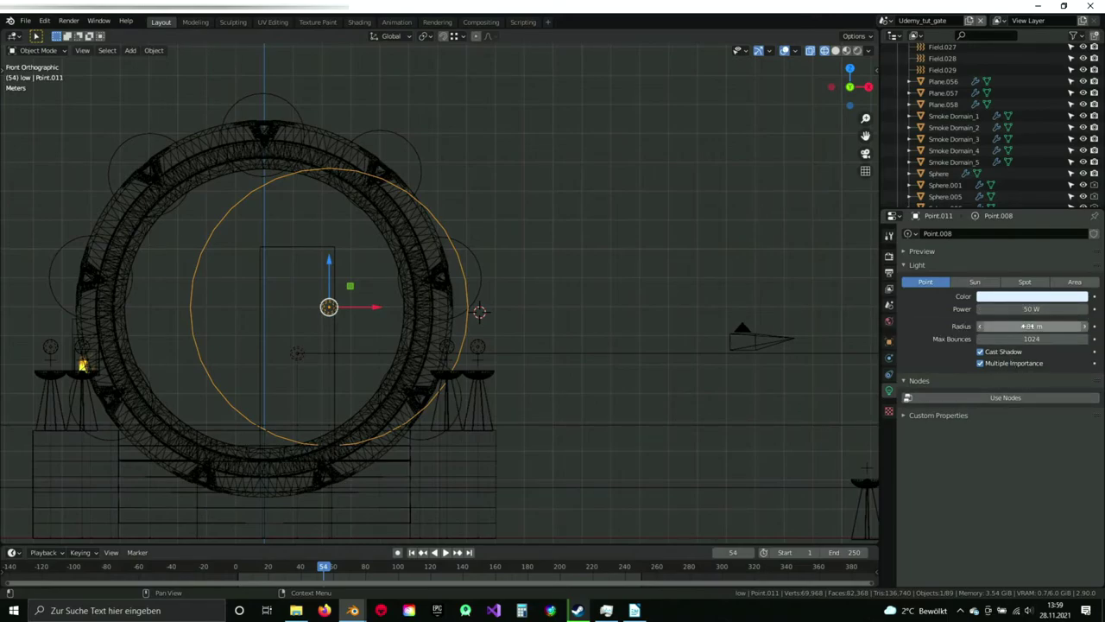
Select the area light inside the gate ring and check its placement from above and from the front.
{"action": "scroll", "coordinate": [365, 375], "scroll_direction": "down", "scroll_amount": 1}
{"action": "left_click", "coordinate": [356, 283]}
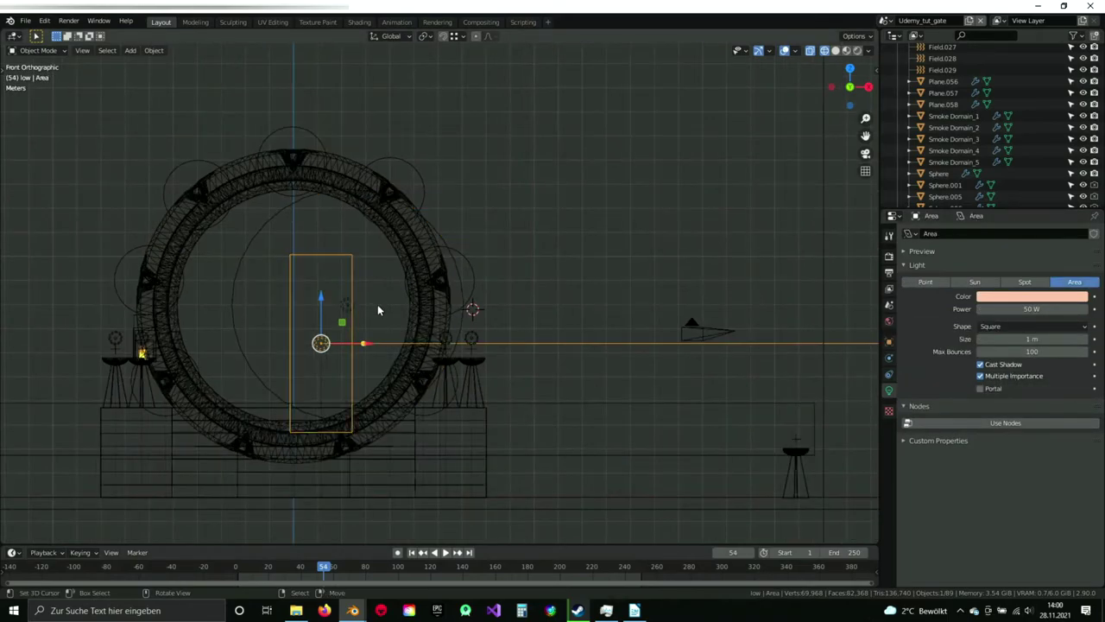
{"action": "key", "text": "KP_7"}
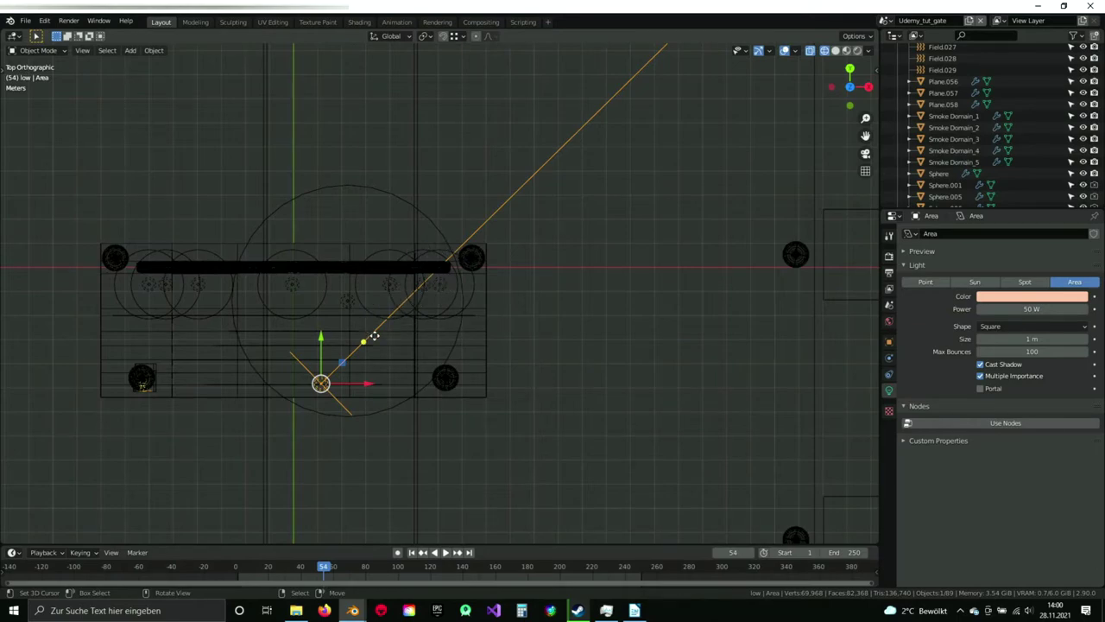
{"action": "key", "text": "KP_1"}
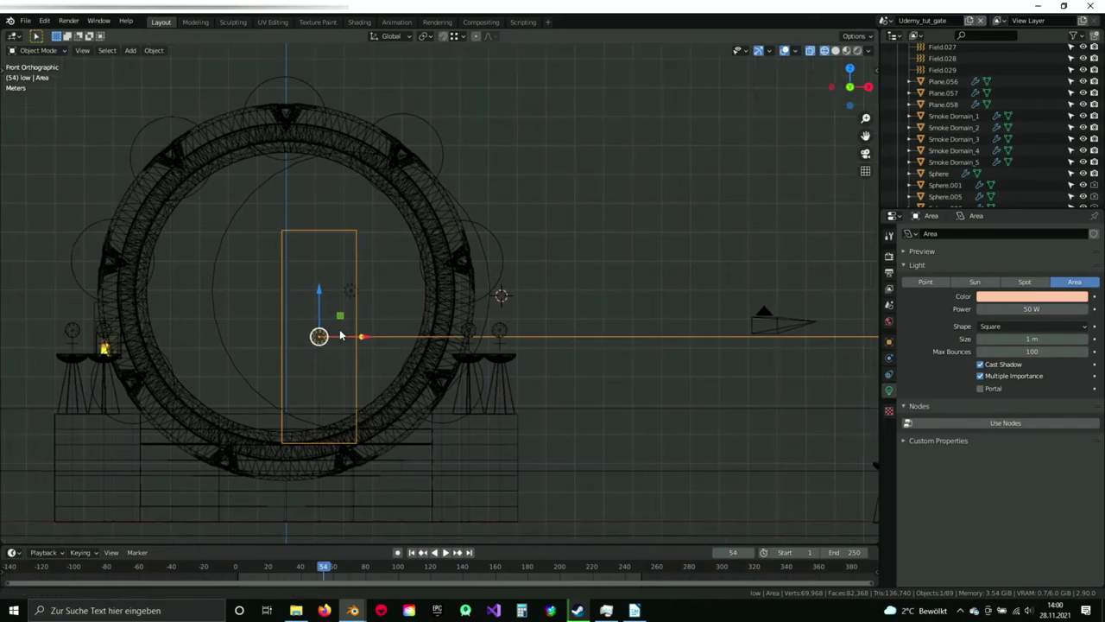
{"action": "middle_click_drag", "start_coordinate": [341, 336], "coordinate": [363, 318], "text": "shift"}
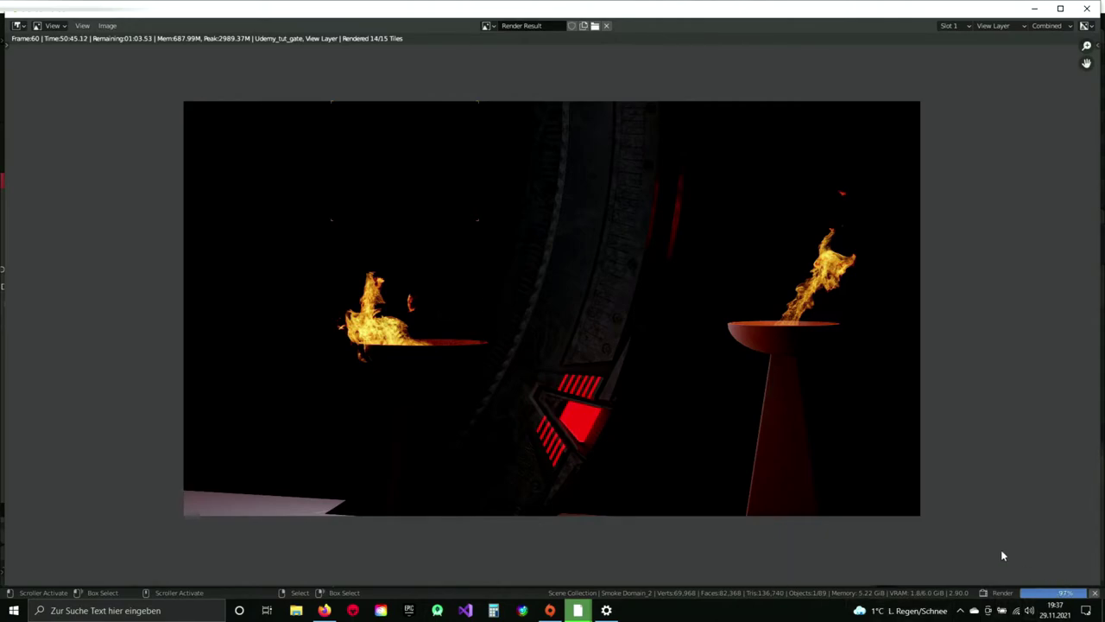
Inspect the flames and bowls up close in the frame 60 render, including the whole image.
{"action": "scroll", "coordinate": [475, 424], "scroll_direction": "up", "scroll_amount": 3}
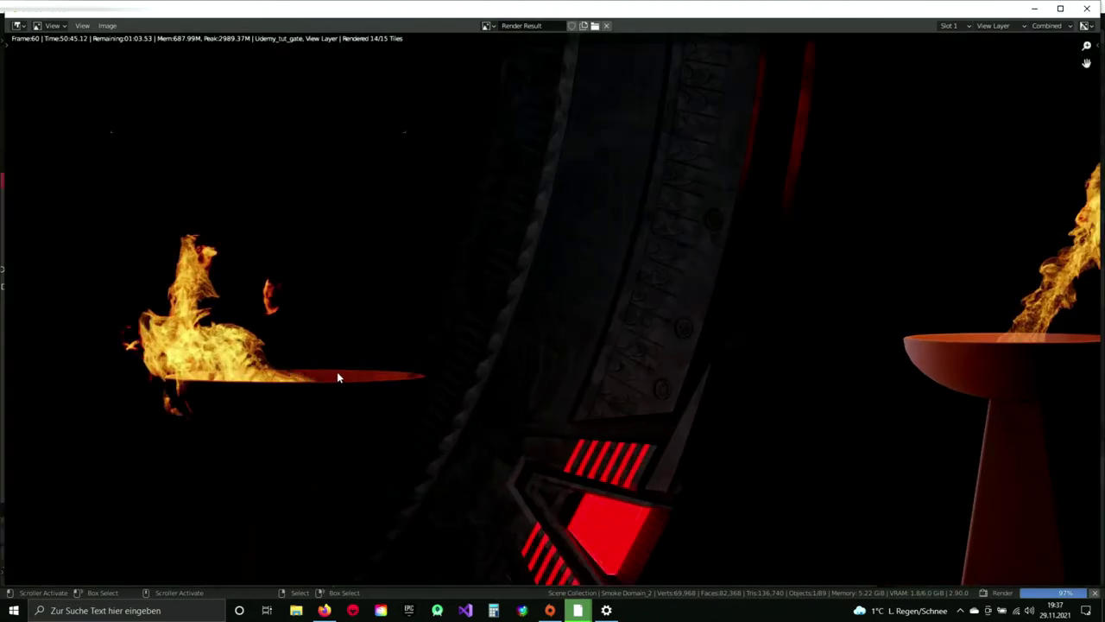
{"action": "scroll", "coordinate": [337, 377], "scroll_direction": "down", "scroll_amount": 2}
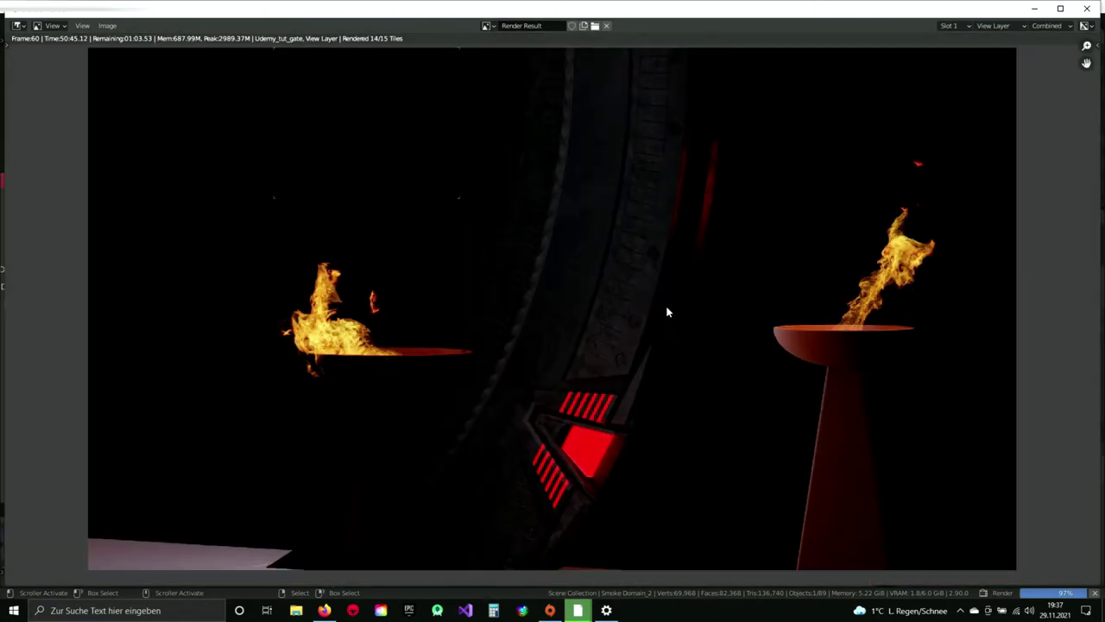
{"action": "scroll", "coordinate": [667, 312], "scroll_direction": "down", "scroll_amount": 1}
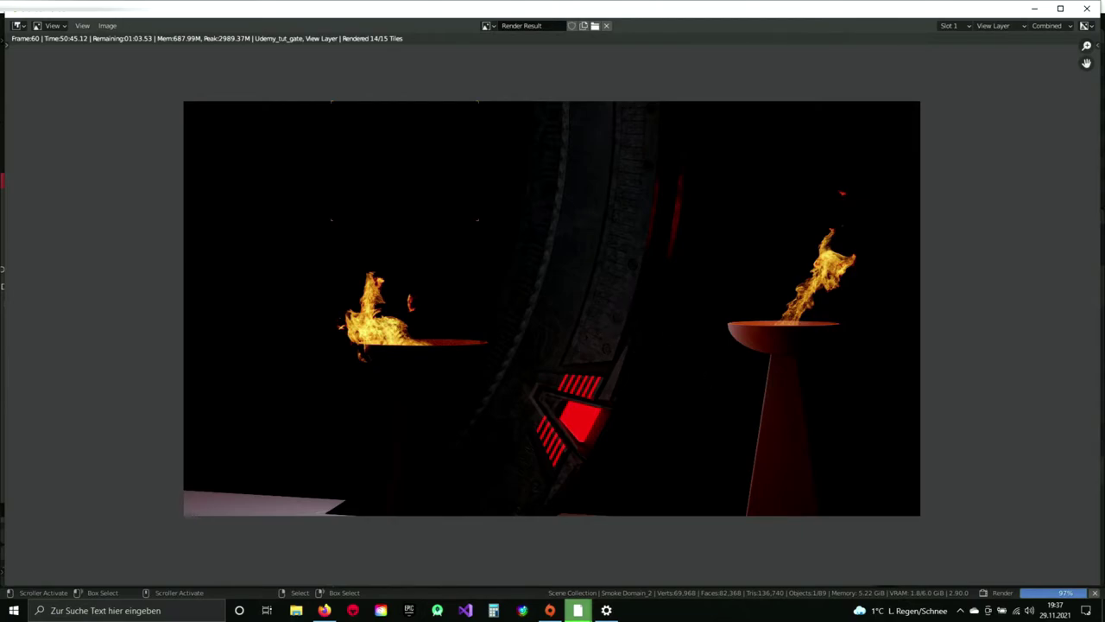
Return from the render window to the main window and change the compositor area to a 3D viewport.
{"action": "mouse_move", "coordinate": [588, 615]}
{"action": "left_click", "coordinate": [541, 567]}
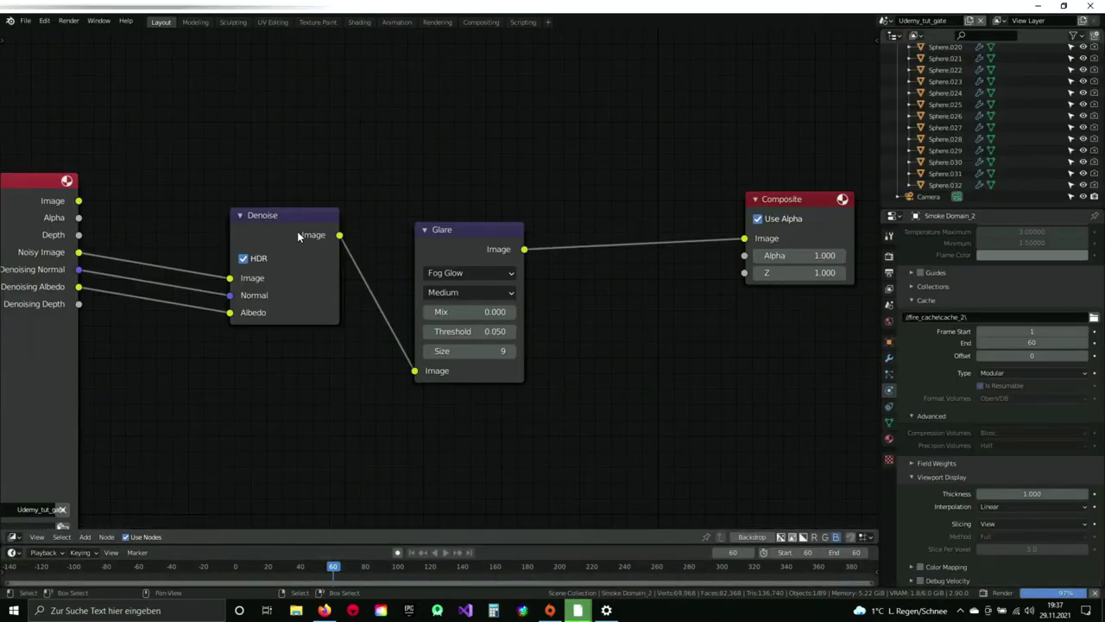
{"action": "left_click", "coordinate": [13, 537]}
{"action": "left_click", "coordinate": [38, 435]}
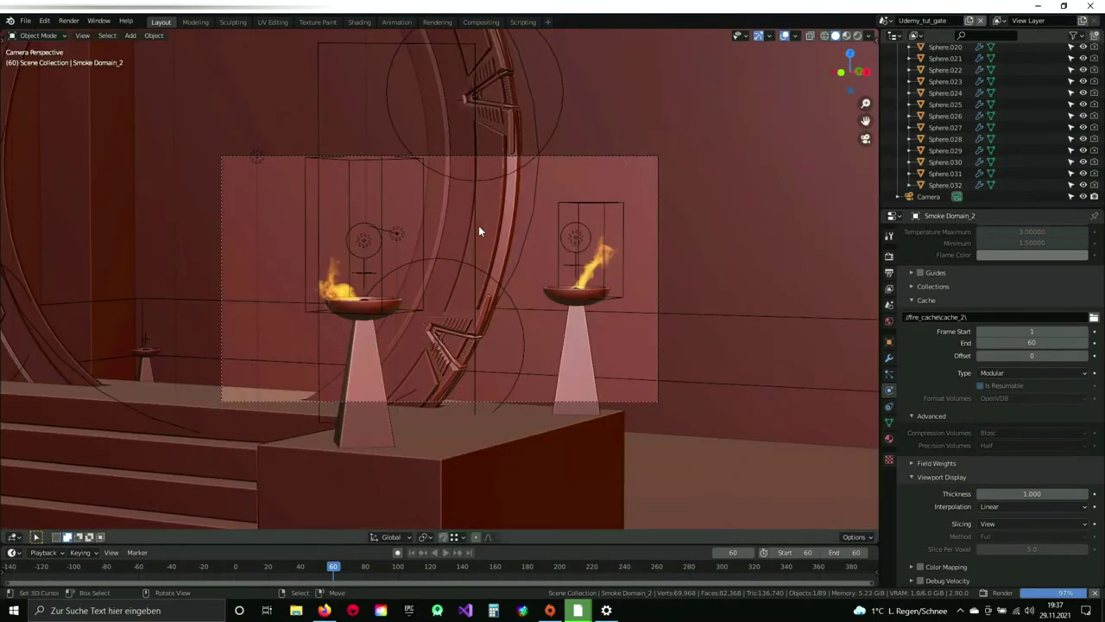
Select the Area light in the scene collection and examine its position and direction from above.
{"action": "scroll", "coordinate": [970, 134], "scroll_direction": "up", "scroll_amount": 5}
{"action": "scroll", "coordinate": [971, 130], "scroll_direction": "up", "scroll_amount": 6}
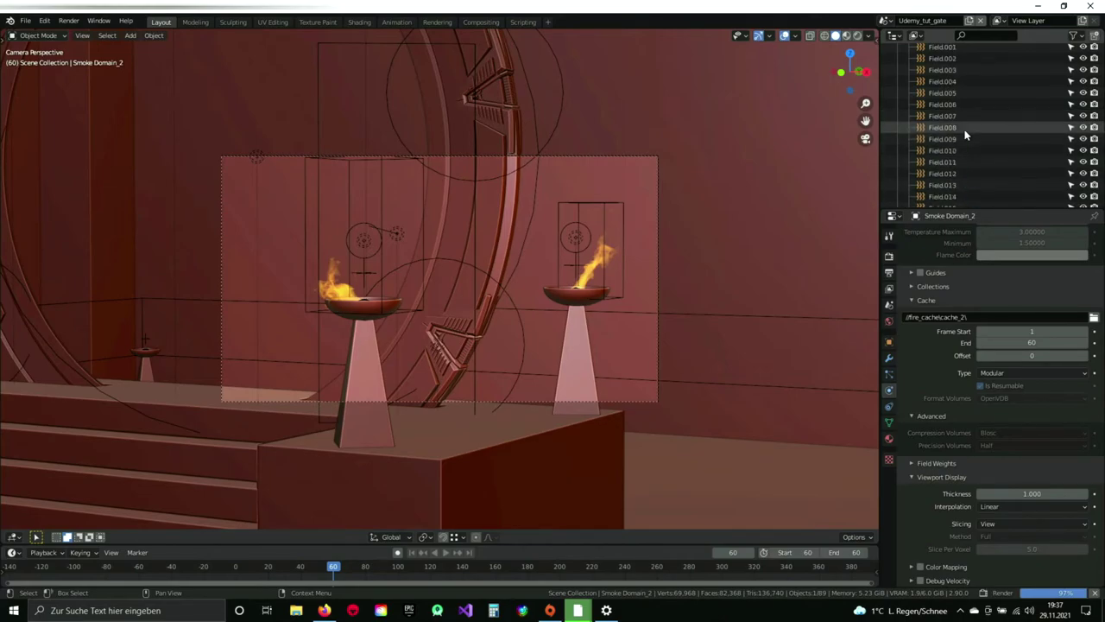
{"action": "scroll", "coordinate": [960, 129], "scroll_direction": "up", "scroll_amount": 8}
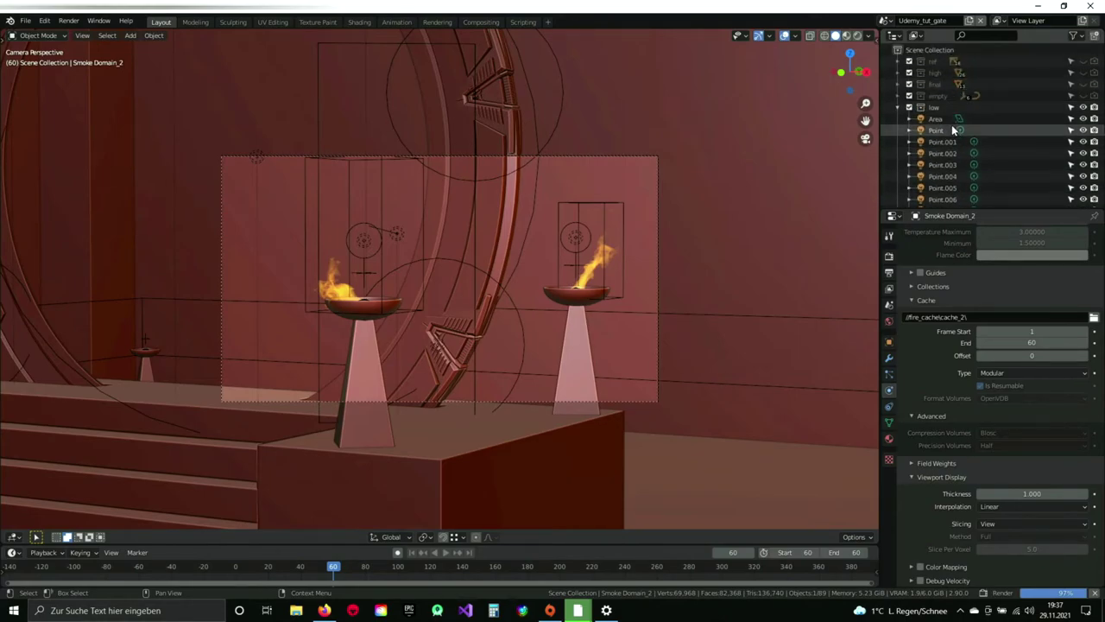
{"action": "left_click", "coordinate": [938, 120]}
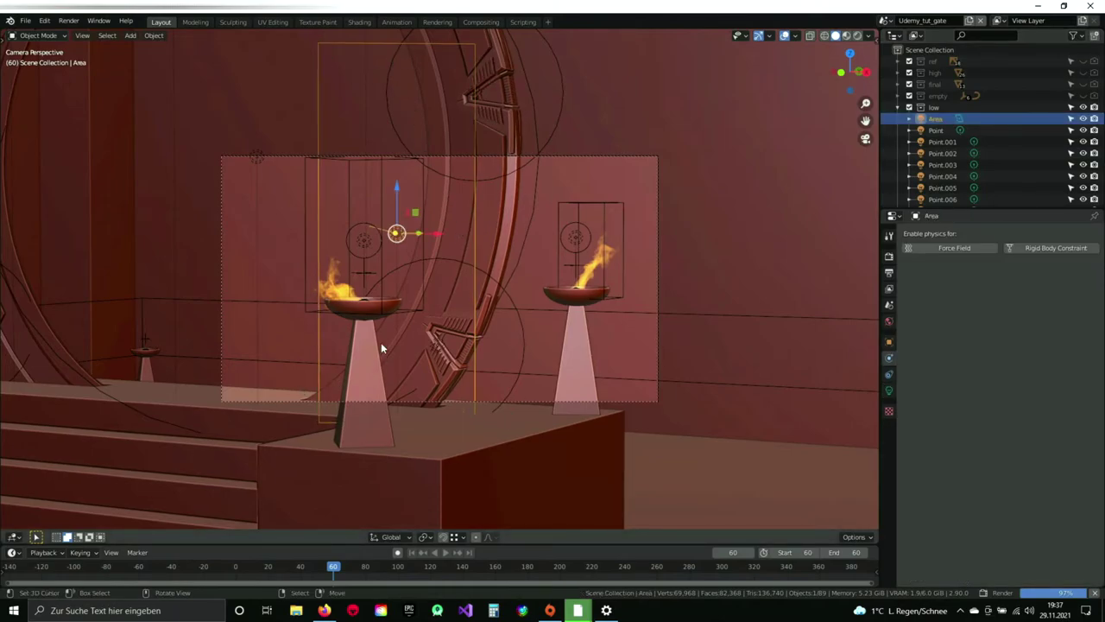
{"action": "key", "text": "KP_7"}
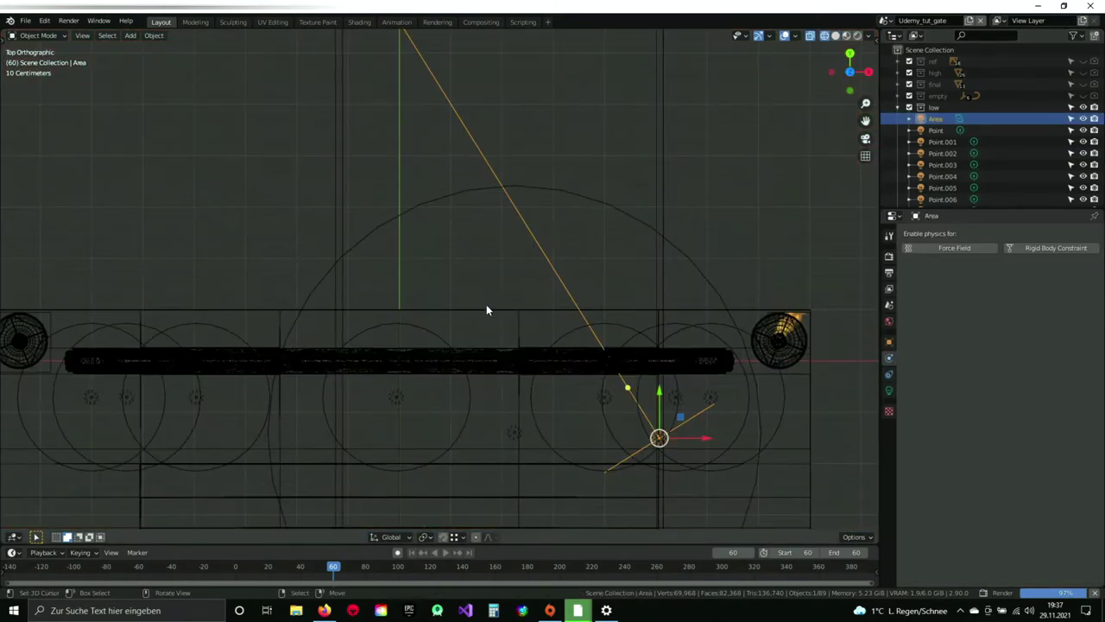
{"action": "scroll", "coordinate": [511, 302], "scroll_direction": "down", "scroll_amount": 2}
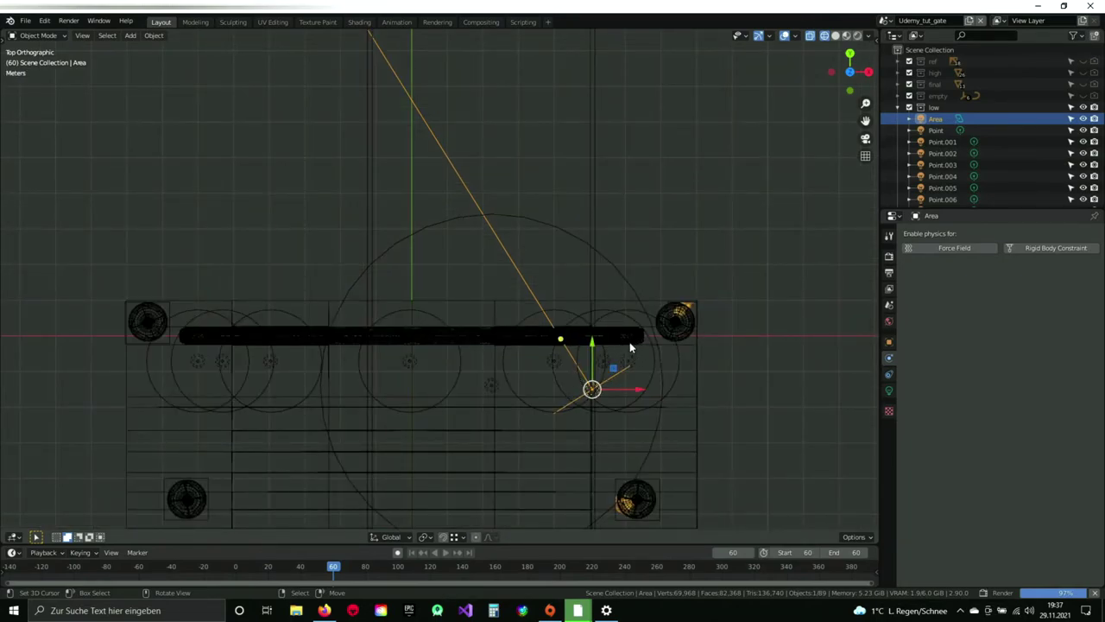
Locate the Point light over the front bowl and the large point light at the gate in the top view.
{"action": "left_click", "coordinate": [937, 130]}
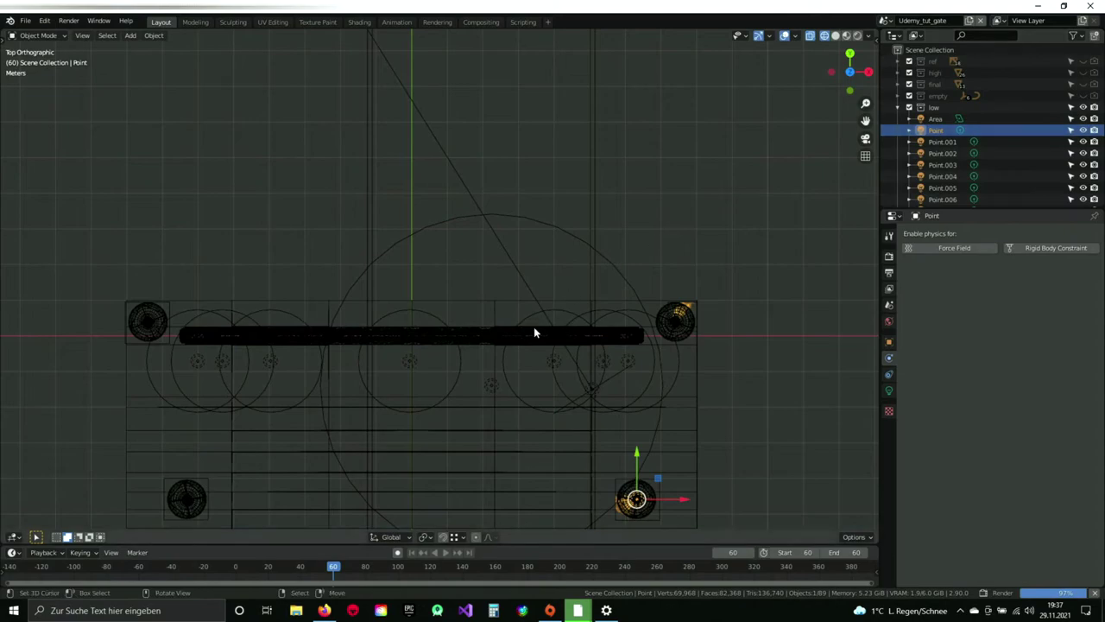
{"action": "scroll", "coordinate": [543, 391], "scroll_direction": "down", "scroll_amount": 1}
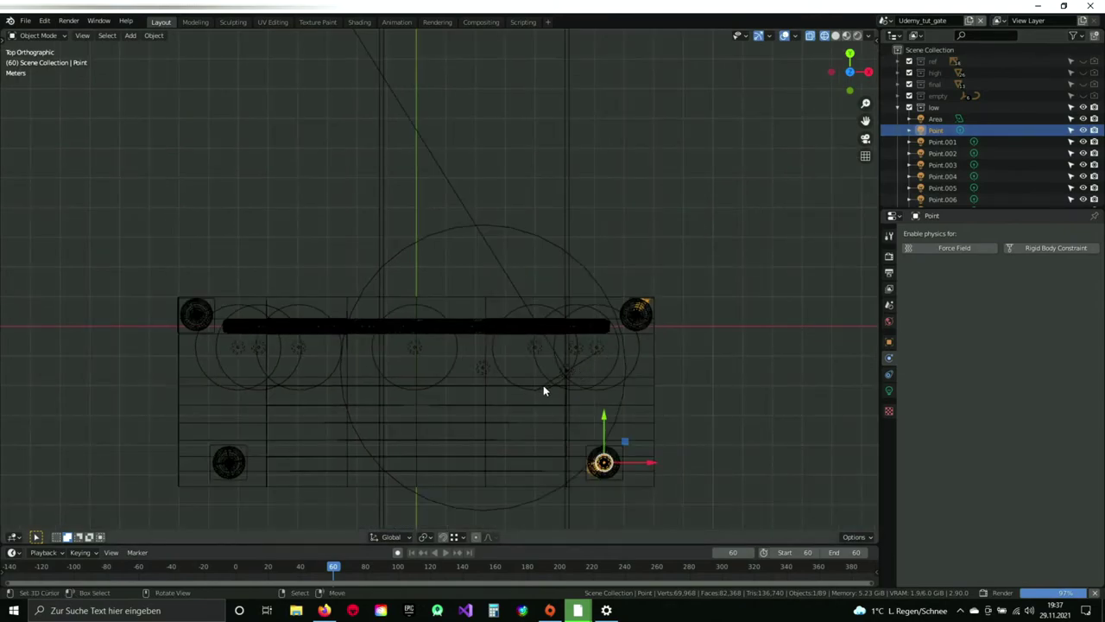
{"action": "scroll", "coordinate": [544, 381], "scroll_direction": "down", "scroll_amount": 1}
{"action": "scroll", "coordinate": [523, 337], "scroll_direction": "up", "scroll_amount": 1}
{"action": "left_click", "coordinate": [511, 234]}
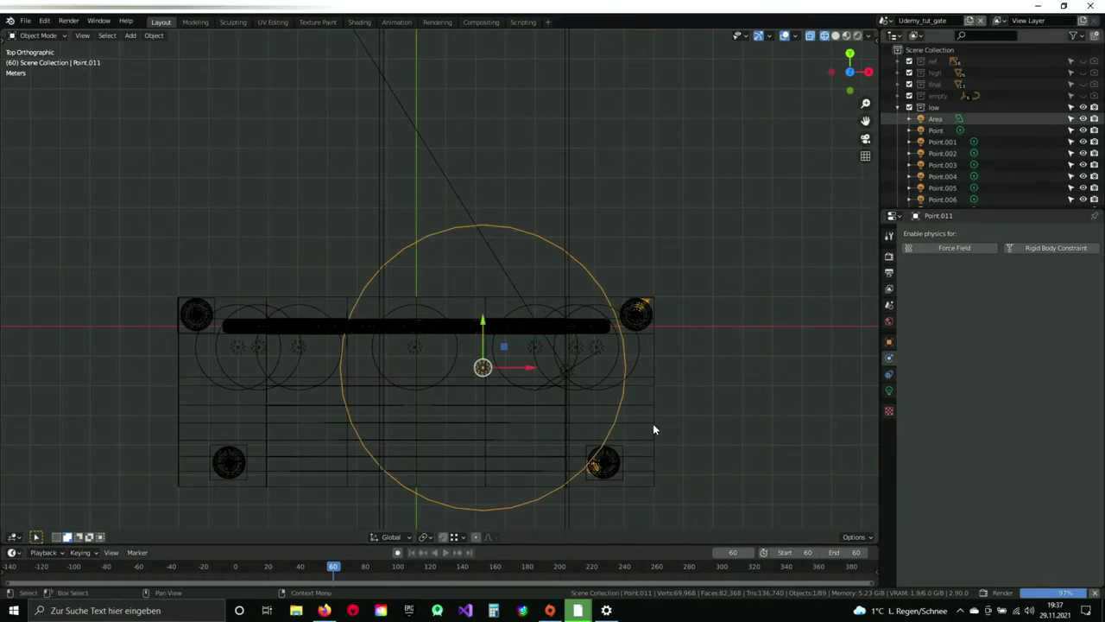
Select the Area light again and review its light settings and color.
{"action": "left_click", "coordinate": [935, 118]}
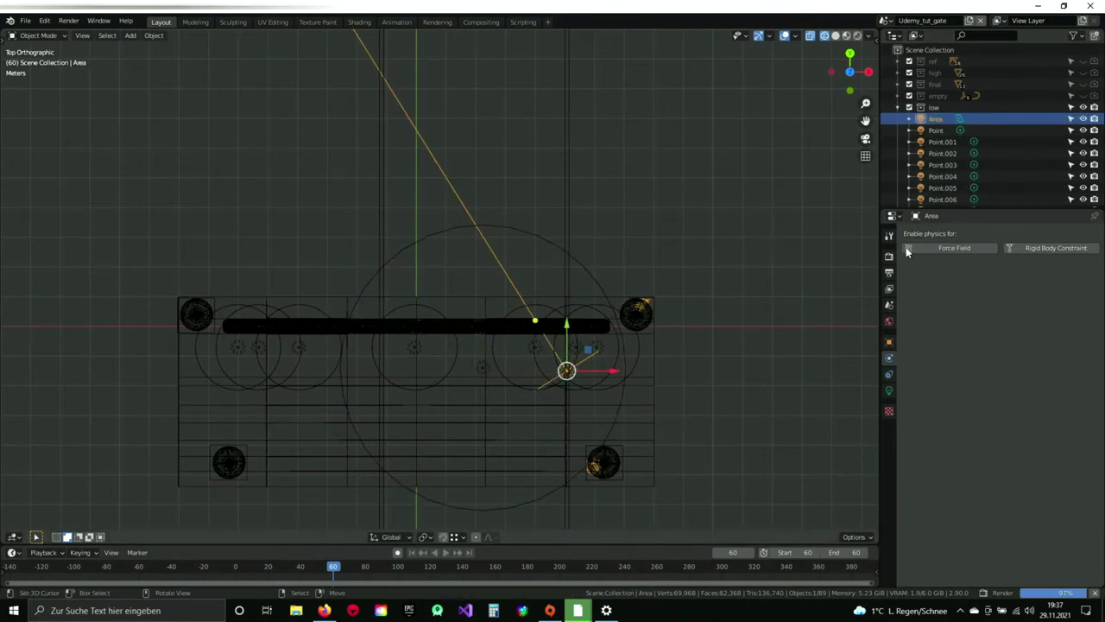
{"action": "left_click", "coordinate": [889, 391]}
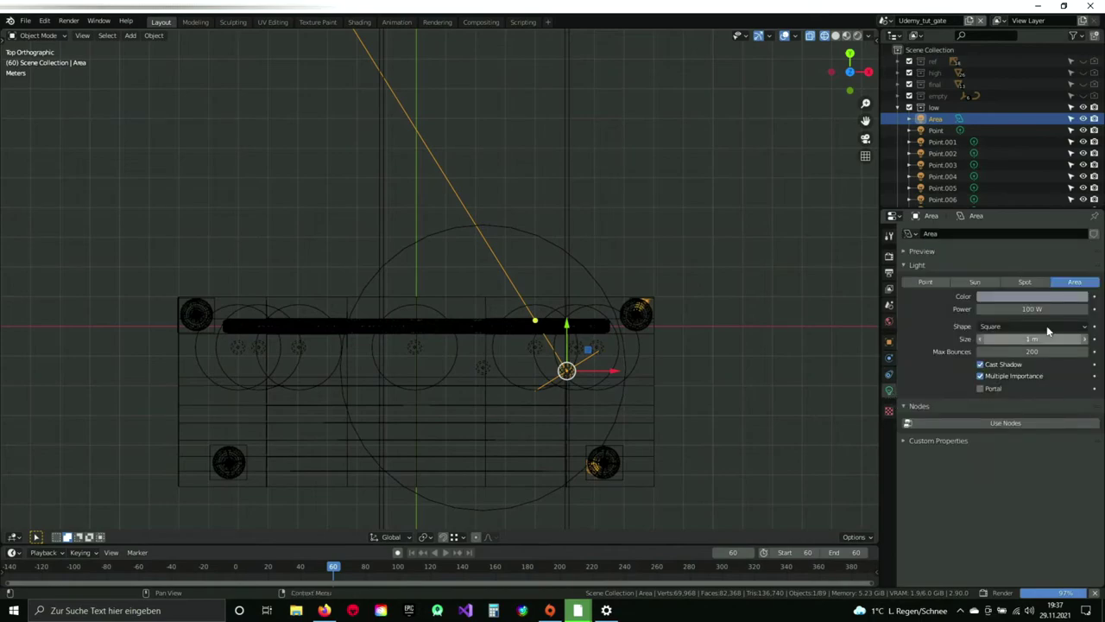
{"action": "left_click", "coordinate": [1001, 295]}
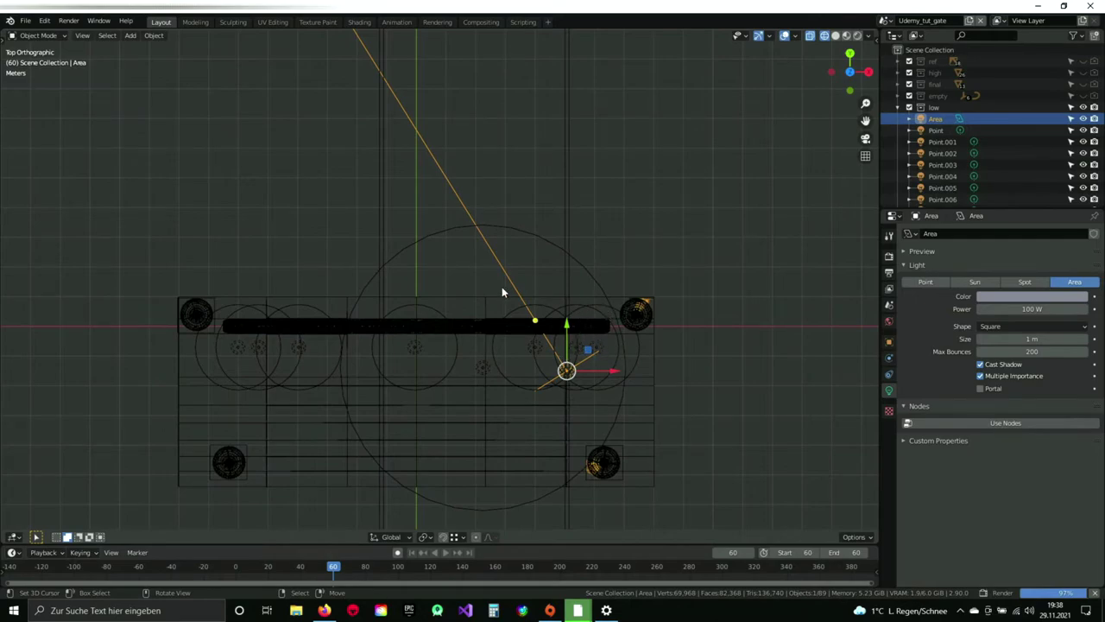
Compare the light settings of the large point light and an upper chevron point light in the front view.
{"action": "left_click", "coordinate": [530, 231]}
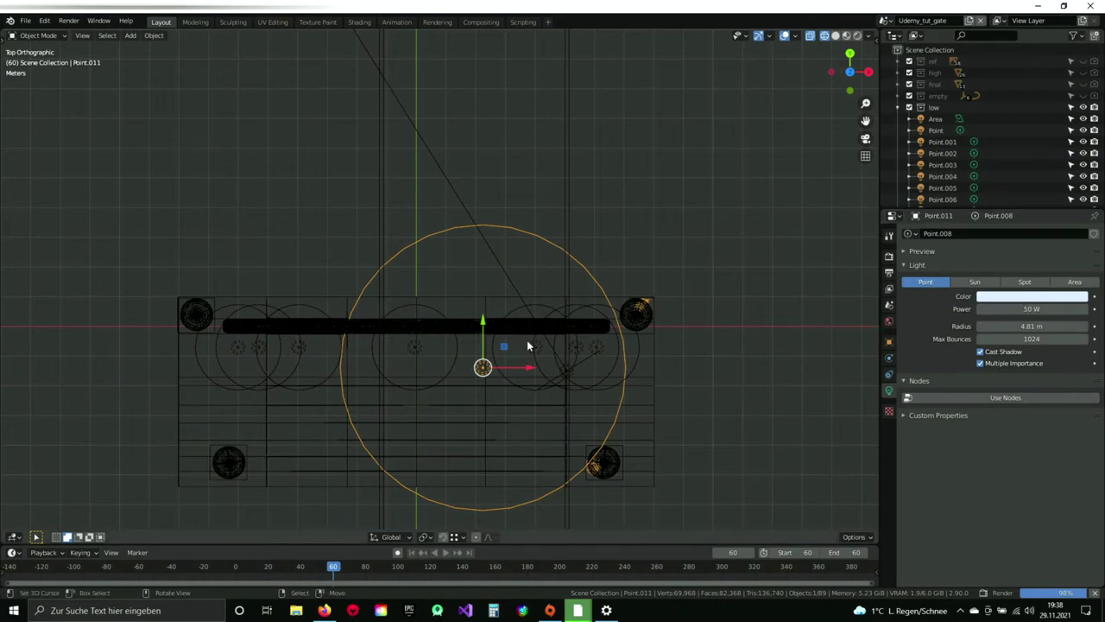
{"action": "key", "text": "KP_1"}
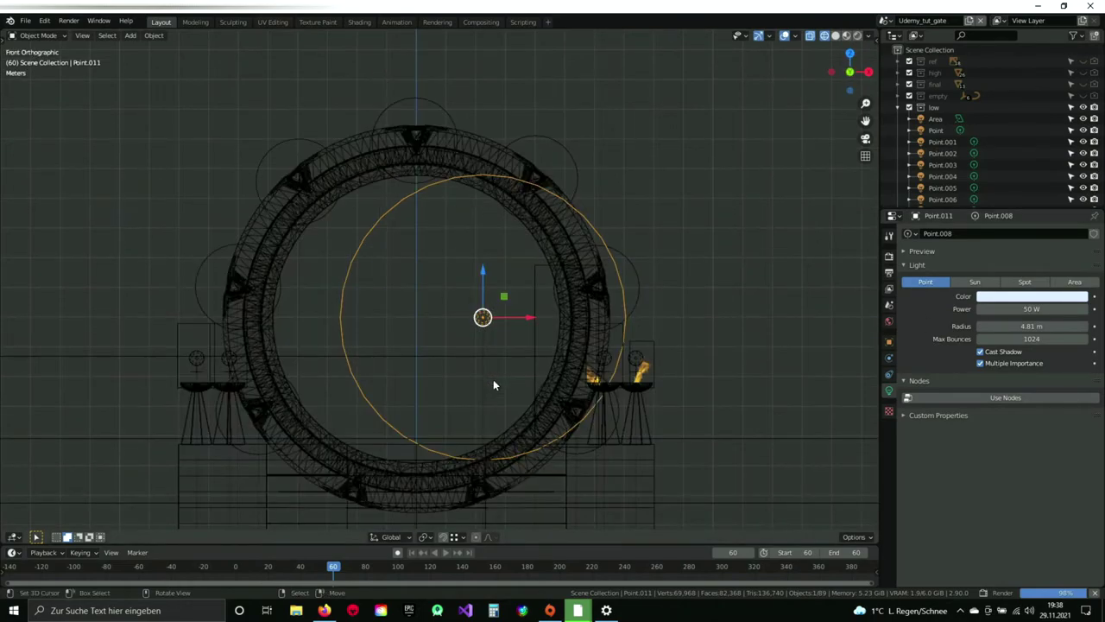
{"action": "left_click", "coordinate": [293, 141]}
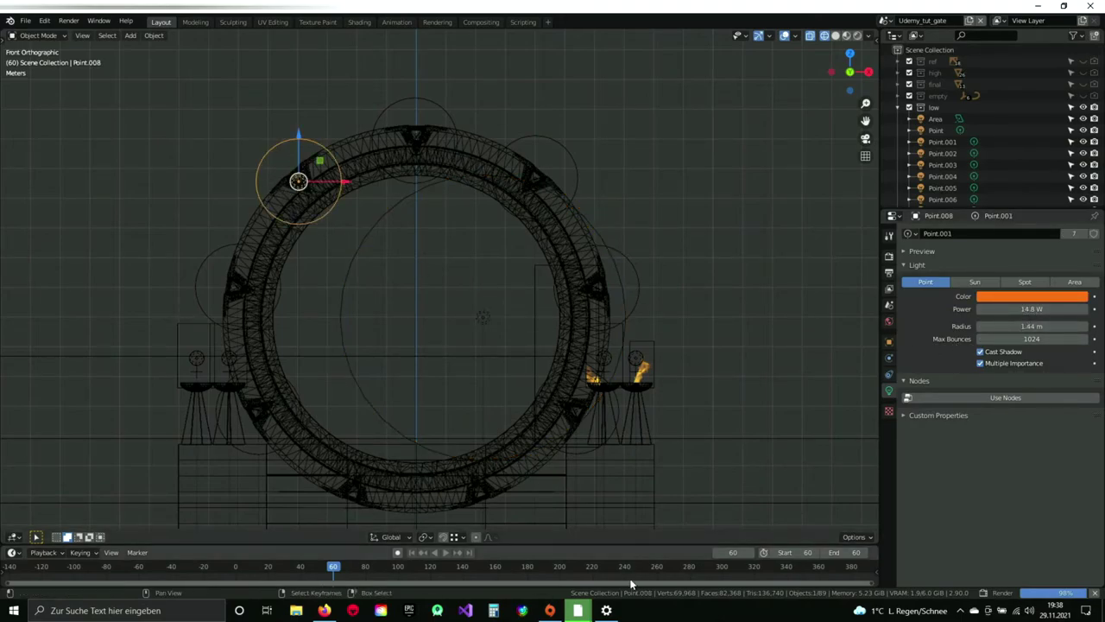
Compare the frame 60 render with the light layout around the gate by switching between both windows.
{"action": "mouse_move", "coordinate": [581, 611]}
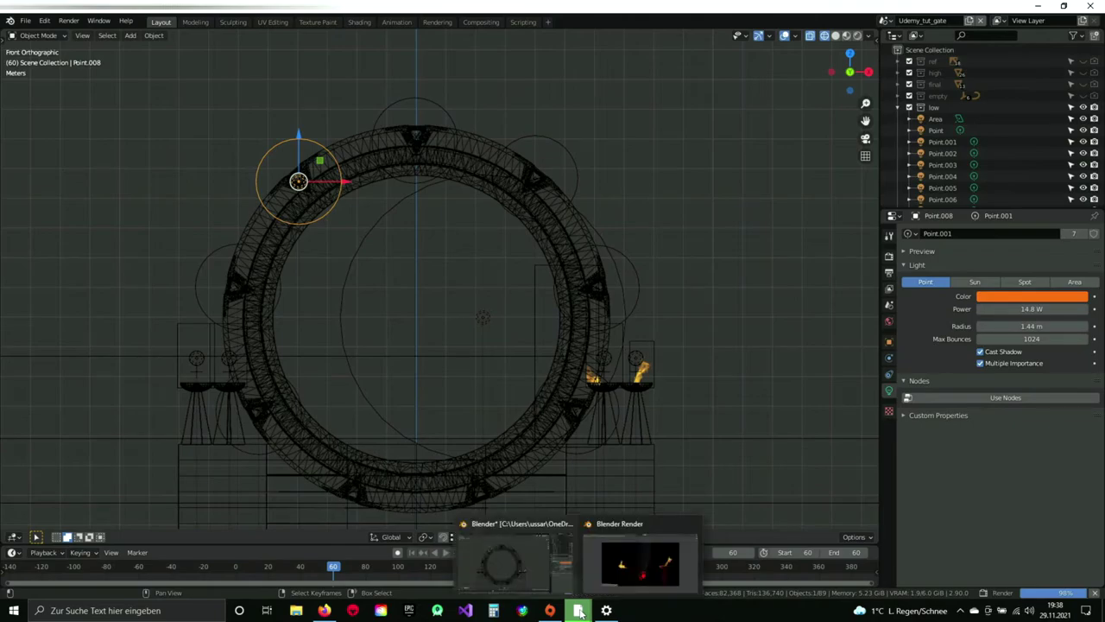
{"action": "left_click", "coordinate": [641, 578]}
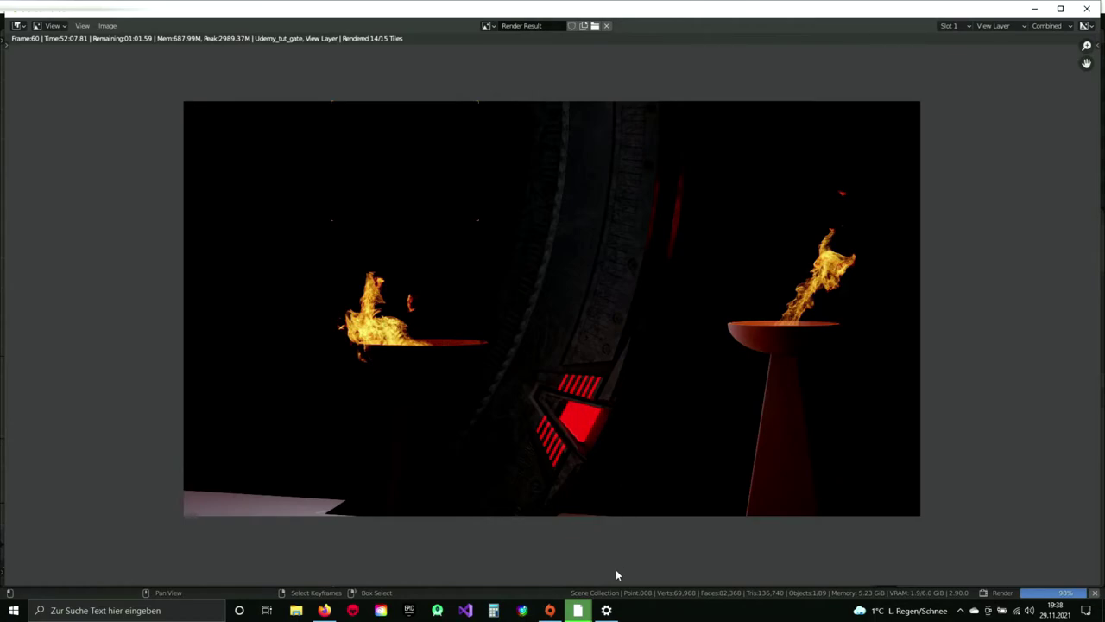
{"action": "mouse_move", "coordinate": [578, 610]}
{"action": "left_click", "coordinate": [523, 536]}
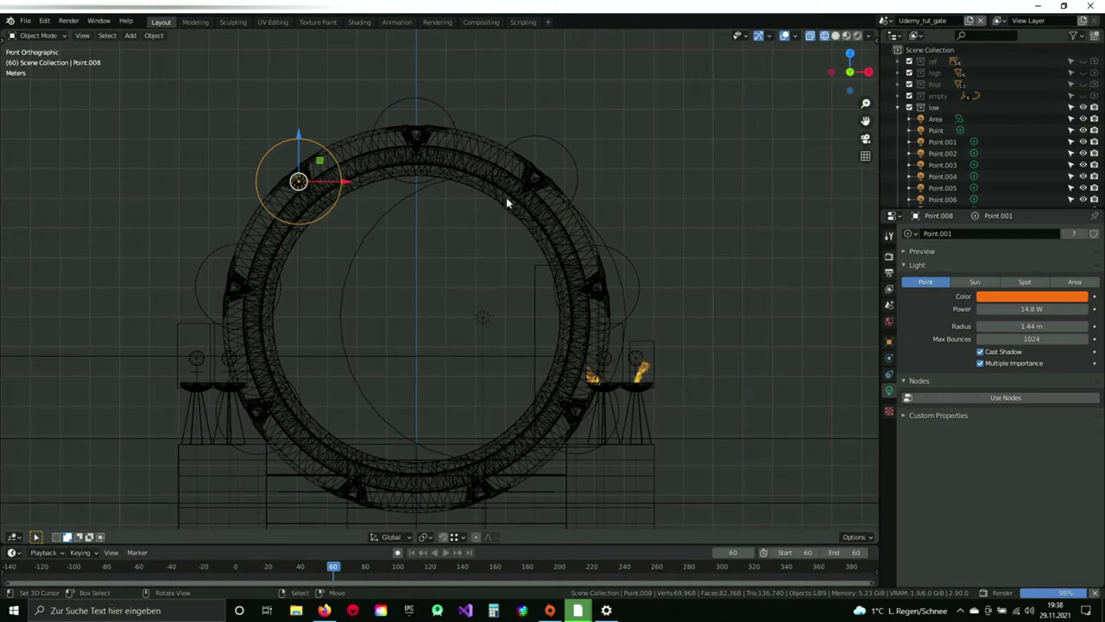
{"action": "mouse_move", "coordinate": [522, 609]}
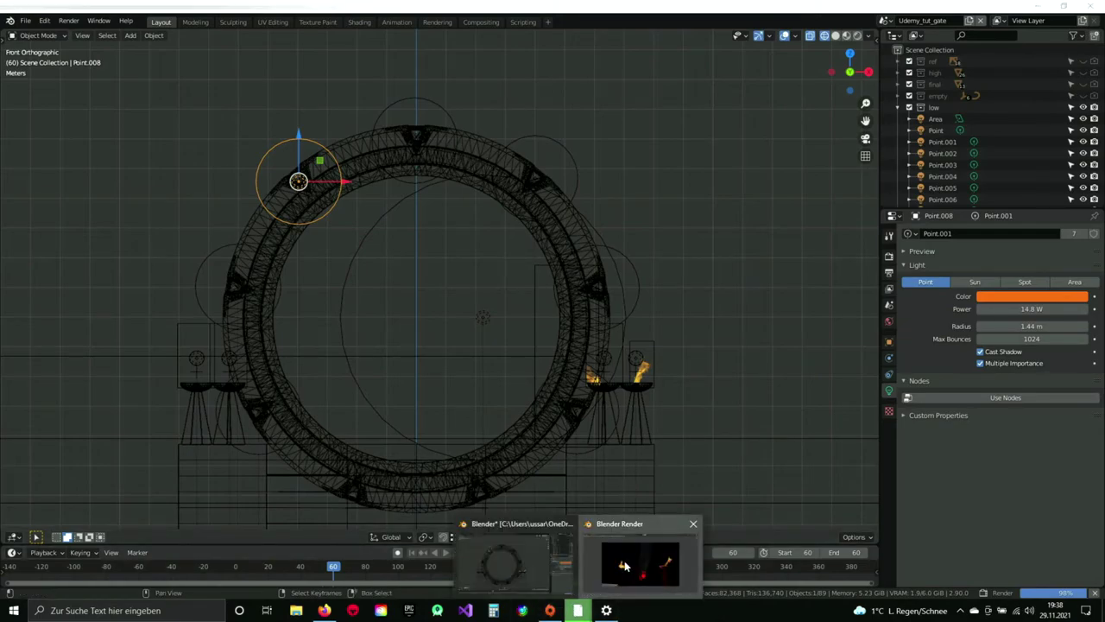
{"action": "left_click", "coordinate": [646, 562]}
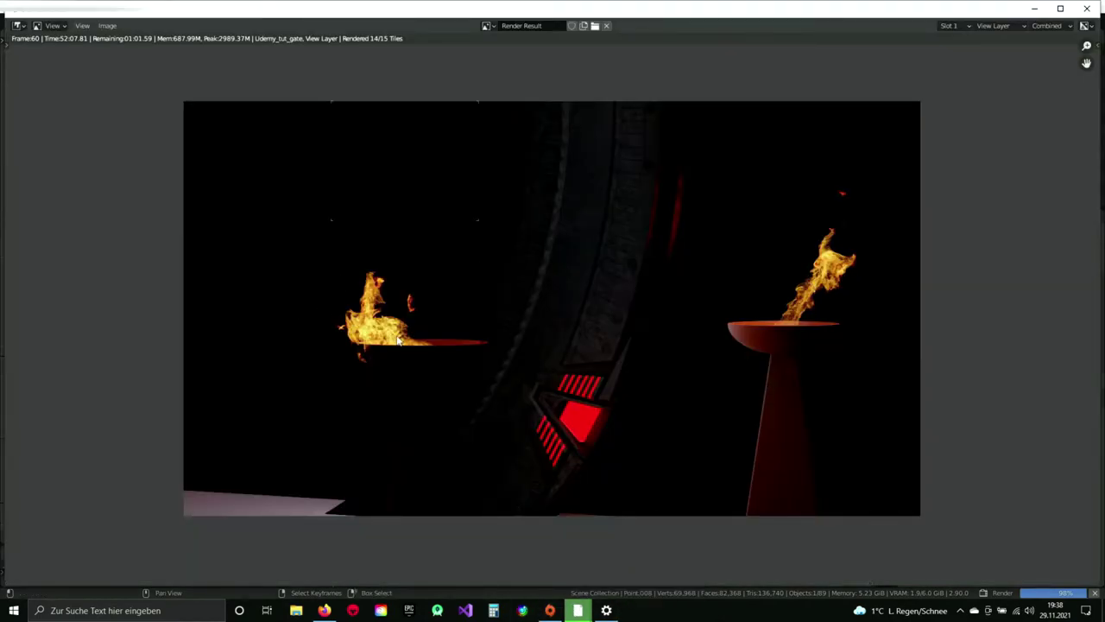
{"action": "mouse_move", "coordinate": [521, 609]}
{"action": "left_click", "coordinate": [523, 550]}
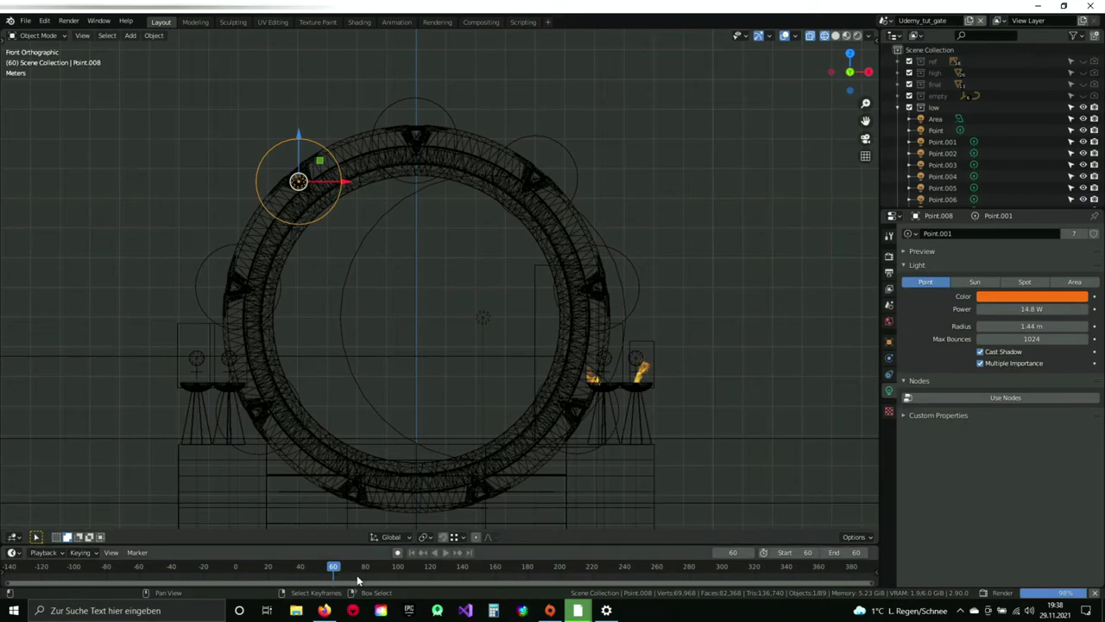
Review the fluid and cache settings of Smoke Domain_2, and select the Point.001 light above the opposite bowl.
{"action": "scroll", "coordinate": [692, 343], "scroll_direction": "up", "scroll_amount": 1}
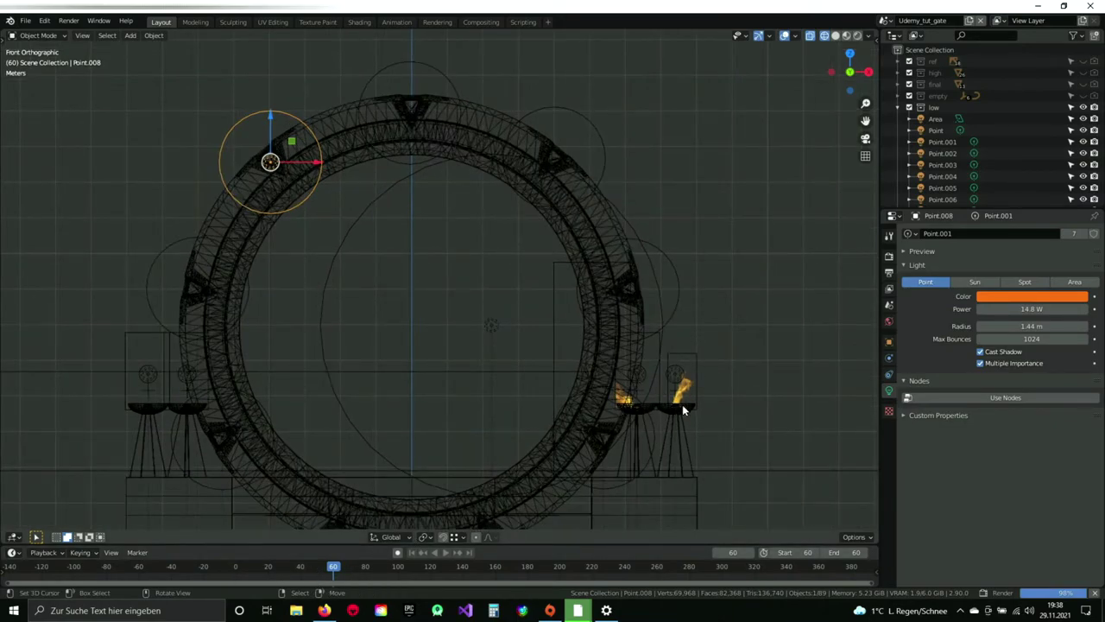
{"action": "left_click", "coordinate": [130, 335]}
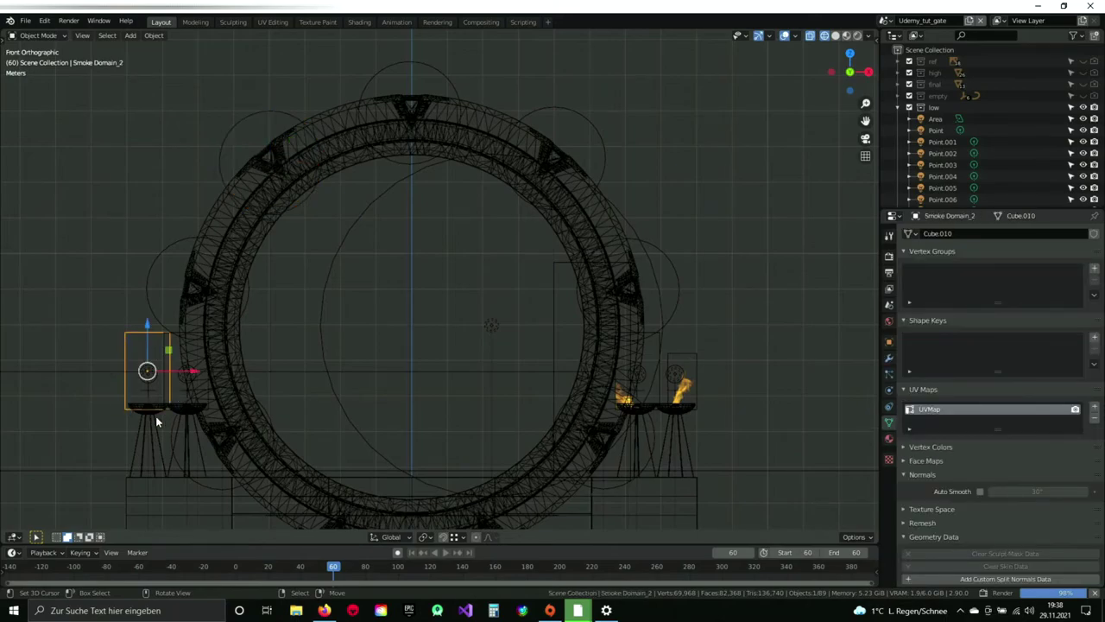
{"action": "left_click", "coordinate": [889, 389]}
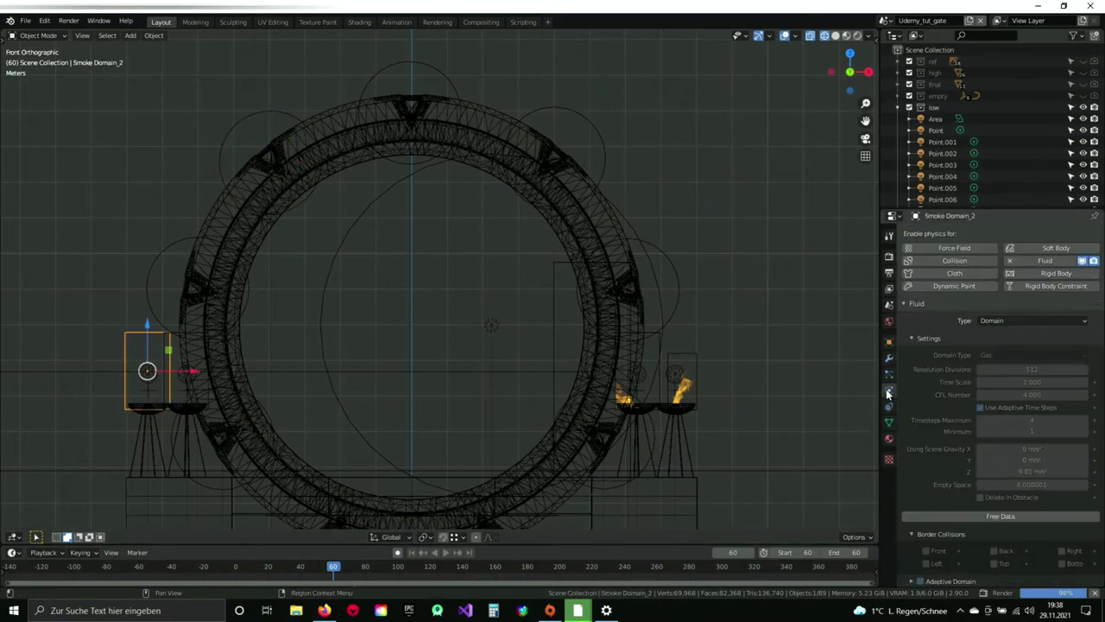
{"action": "scroll", "coordinate": [965, 382], "scroll_direction": "down", "scroll_amount": 15}
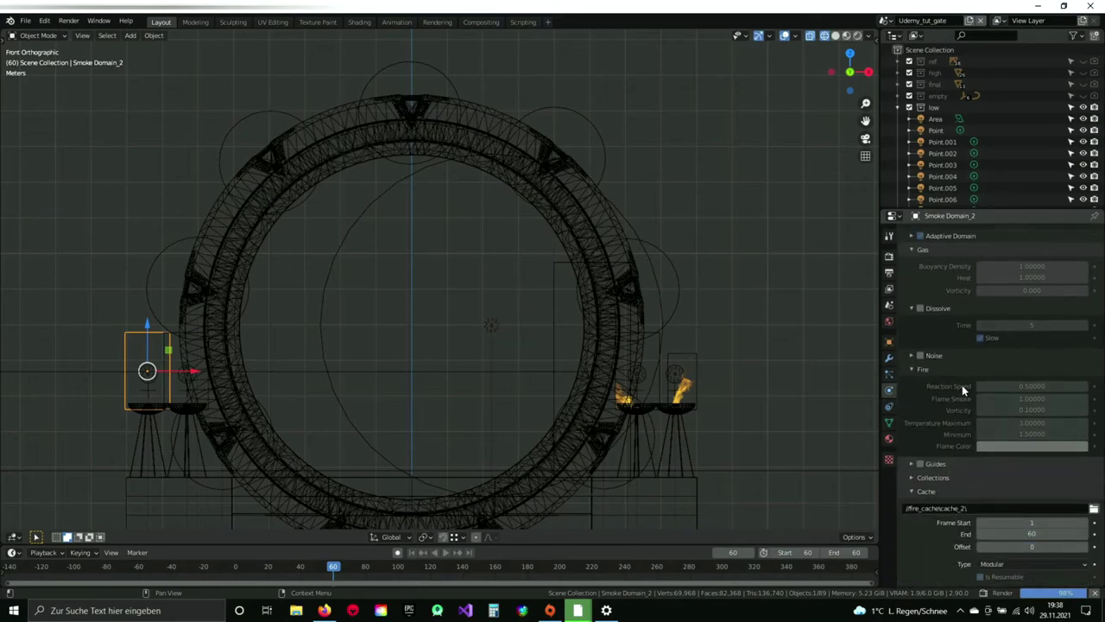
{"action": "scroll", "coordinate": [962, 385], "scroll_direction": "down", "scroll_amount": 1}
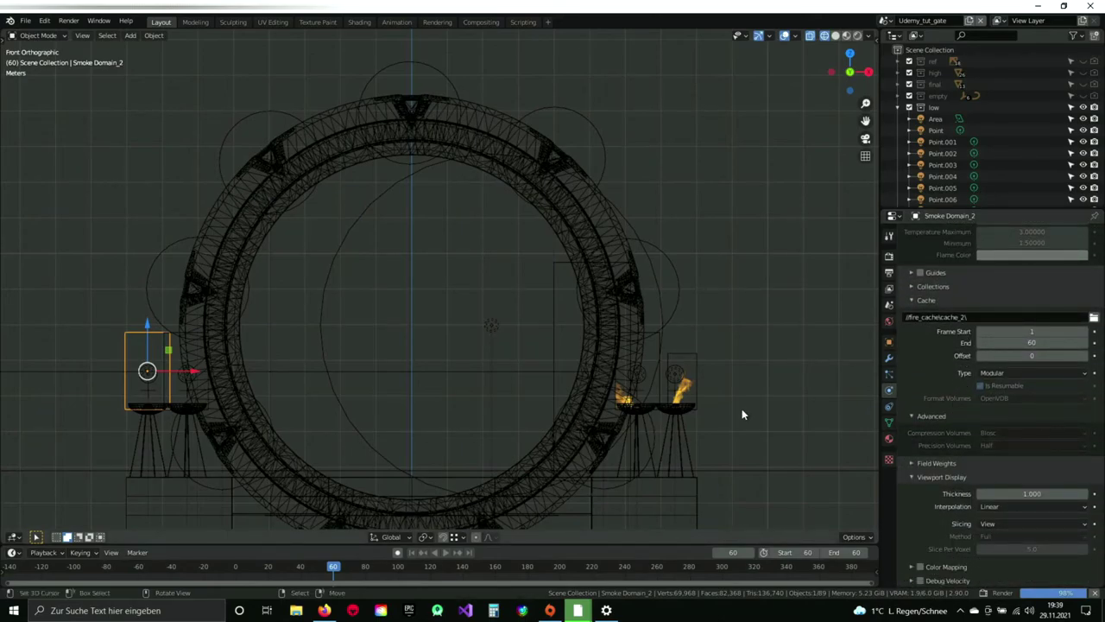
{"action": "left_click", "coordinate": [679, 371]}
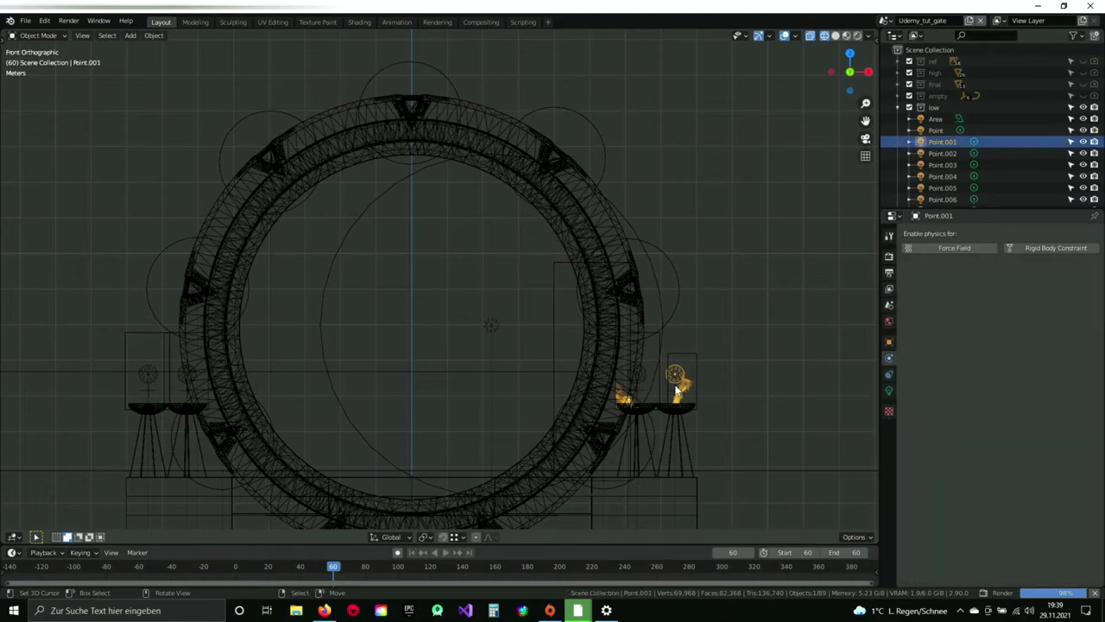
Review the light settings of Point.001 above the outer bowl and check its effect in the frame 60 render.
{"action": "left_click", "coordinate": [889, 390]}
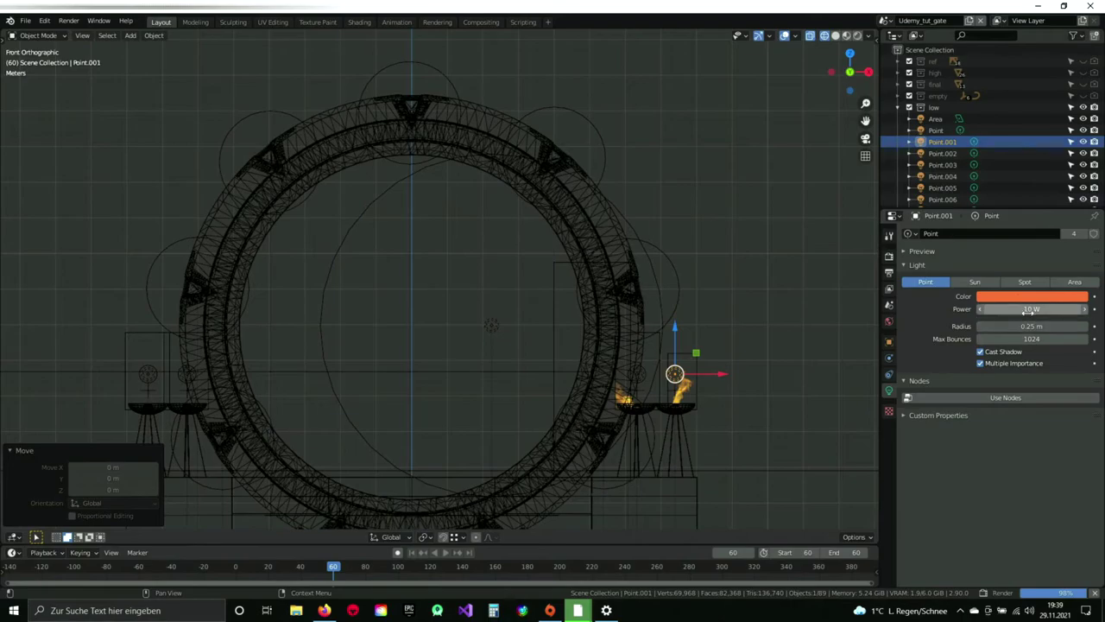
{"action": "scroll", "coordinate": [654, 436], "scroll_direction": "up", "scroll_amount": 1}
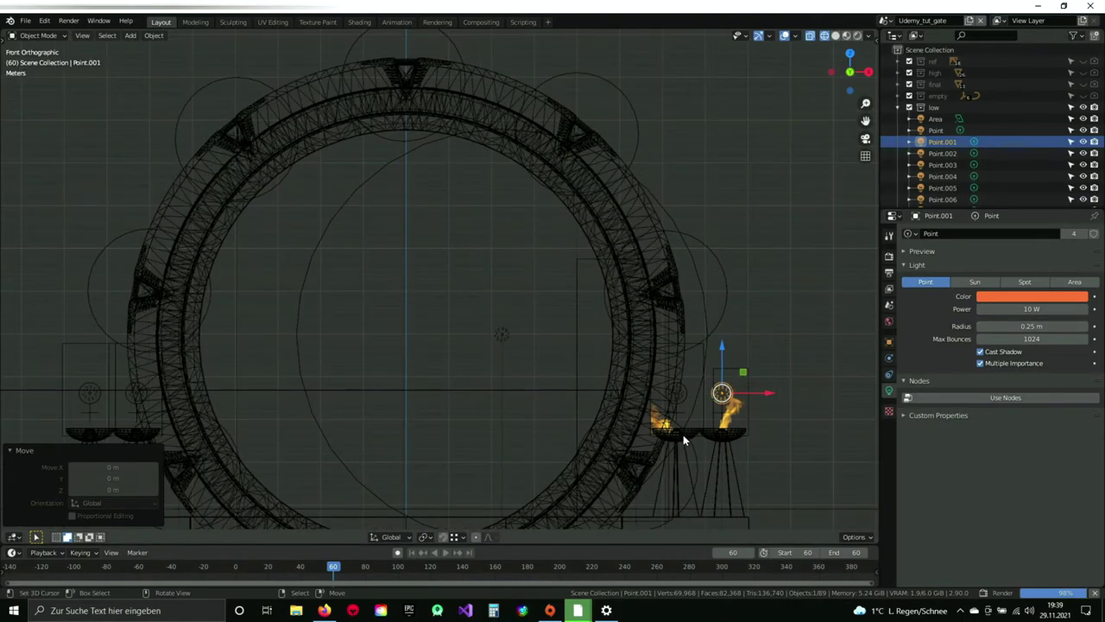
{"action": "mouse_move", "coordinate": [578, 610]}
{"action": "left_click", "coordinate": [618, 572]}
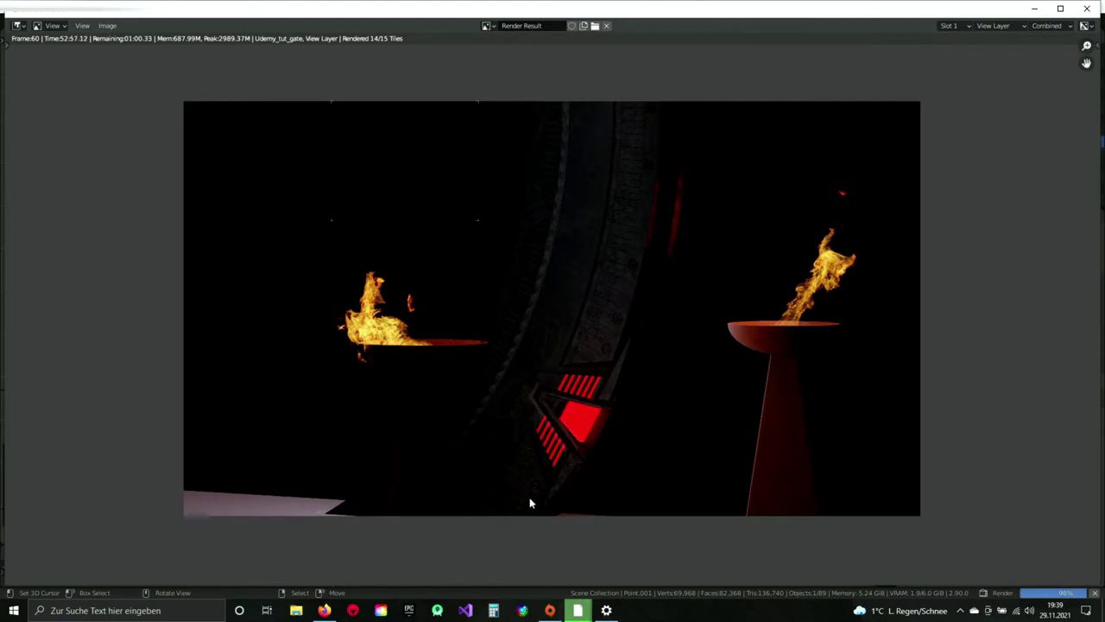
{"action": "mouse_move", "coordinate": [550, 610]}
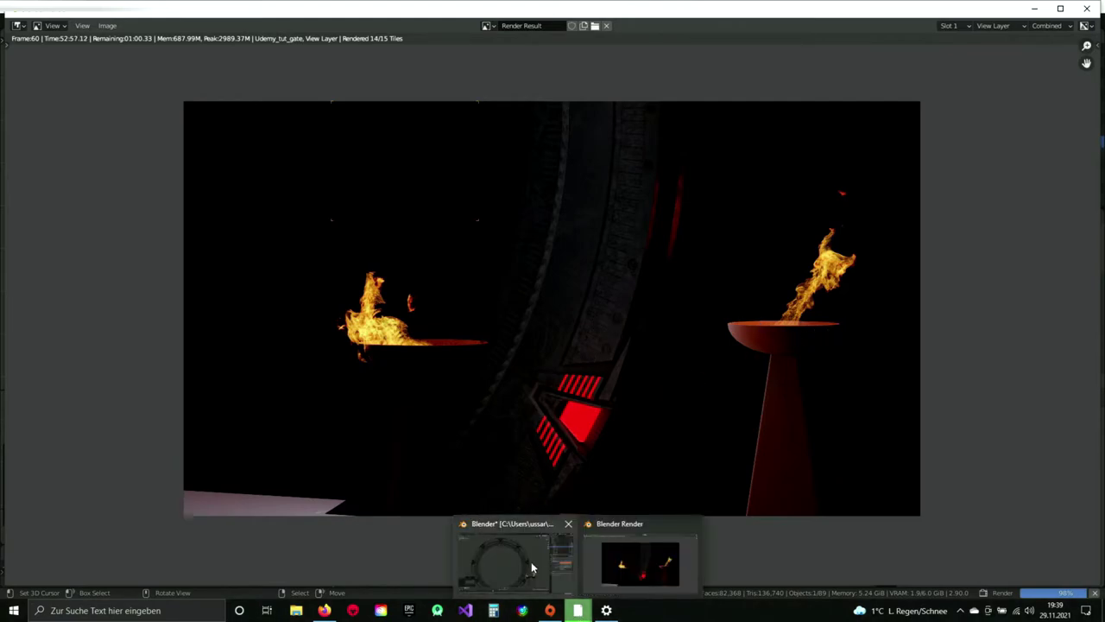
{"action": "left_click", "coordinate": [510, 562]}
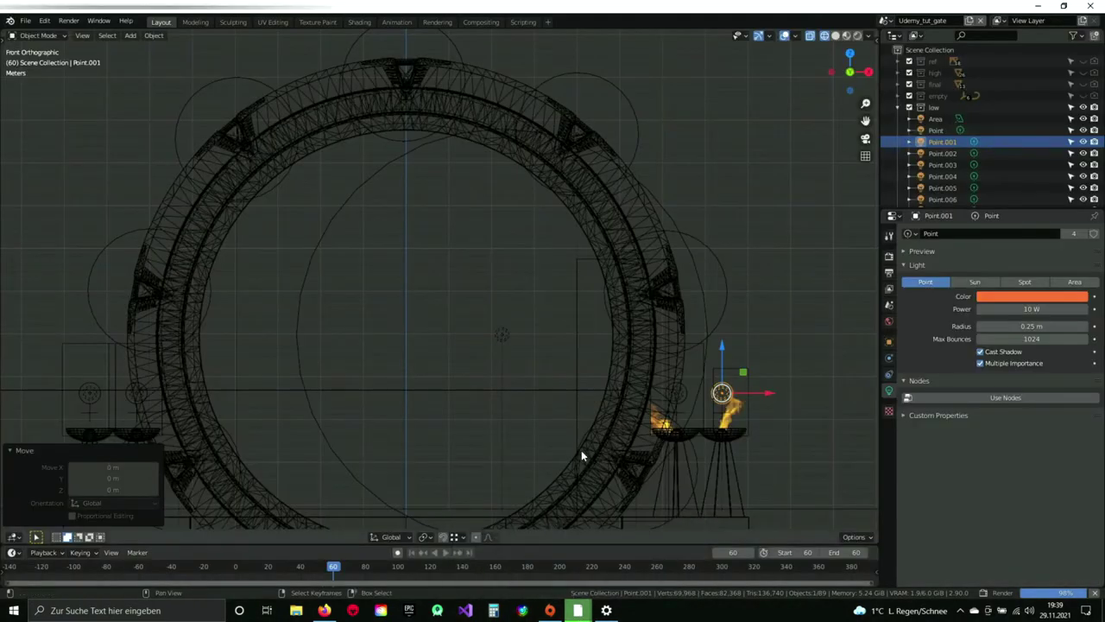
Select Smoke Domain_3 and display its object material nodes in the Shader Editor in place of the world nodes.
{"action": "left_click", "coordinate": [727, 366]}
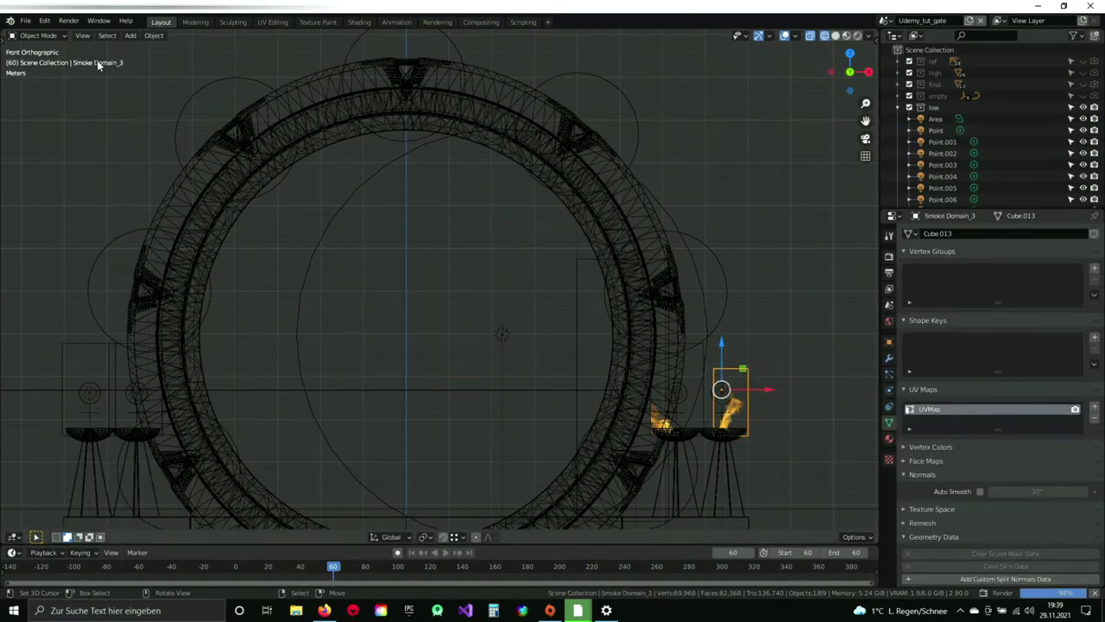
{"action": "left_click", "coordinate": [12, 537]}
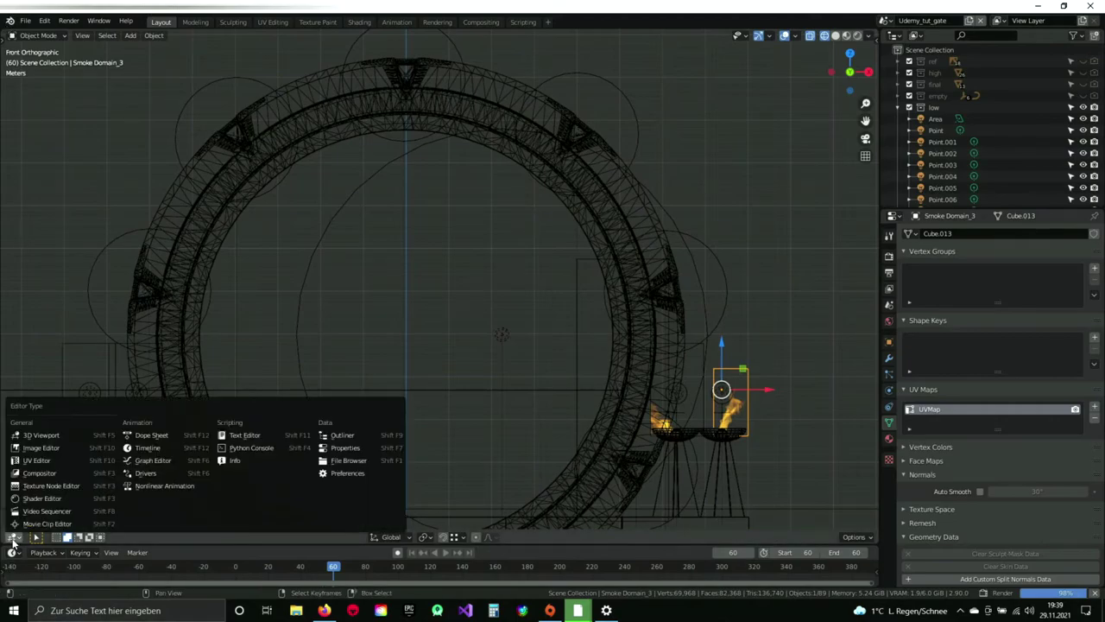
{"action": "left_click", "coordinate": [43, 499]}
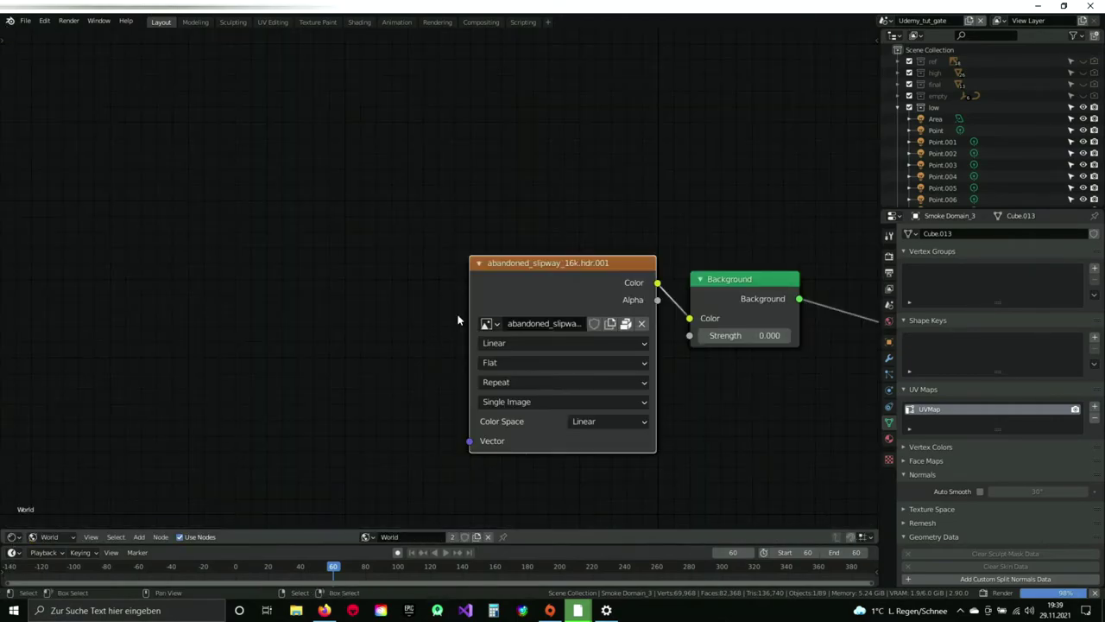
{"action": "scroll", "coordinate": [484, 324], "scroll_direction": "down", "scroll_amount": 2}
{"action": "scroll", "coordinate": [489, 326], "scroll_direction": "up", "scroll_amount": 1}
{"action": "scroll", "coordinate": [443, 282], "scroll_direction": "up", "scroll_amount": 1}
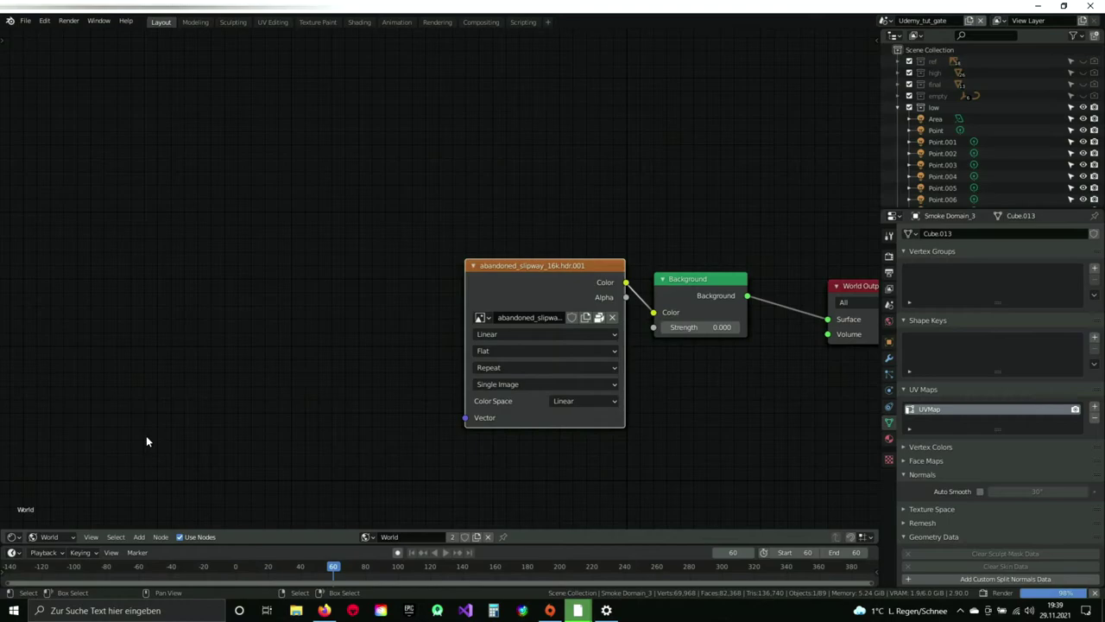
{"action": "left_click", "coordinate": [45, 537]}
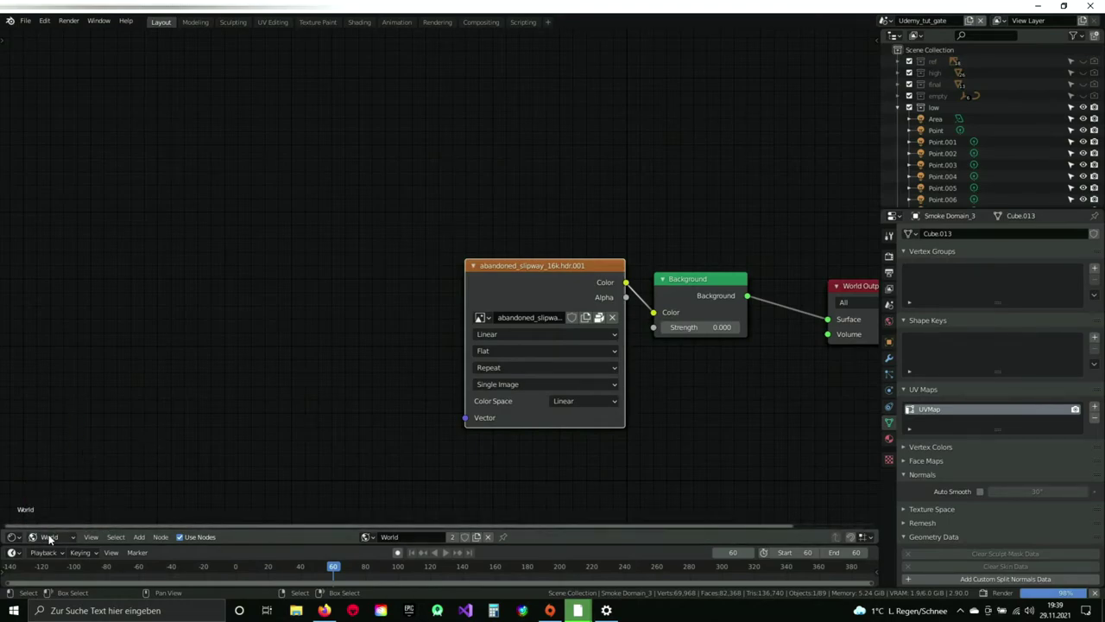
{"action": "left_click", "coordinate": [49, 537]}
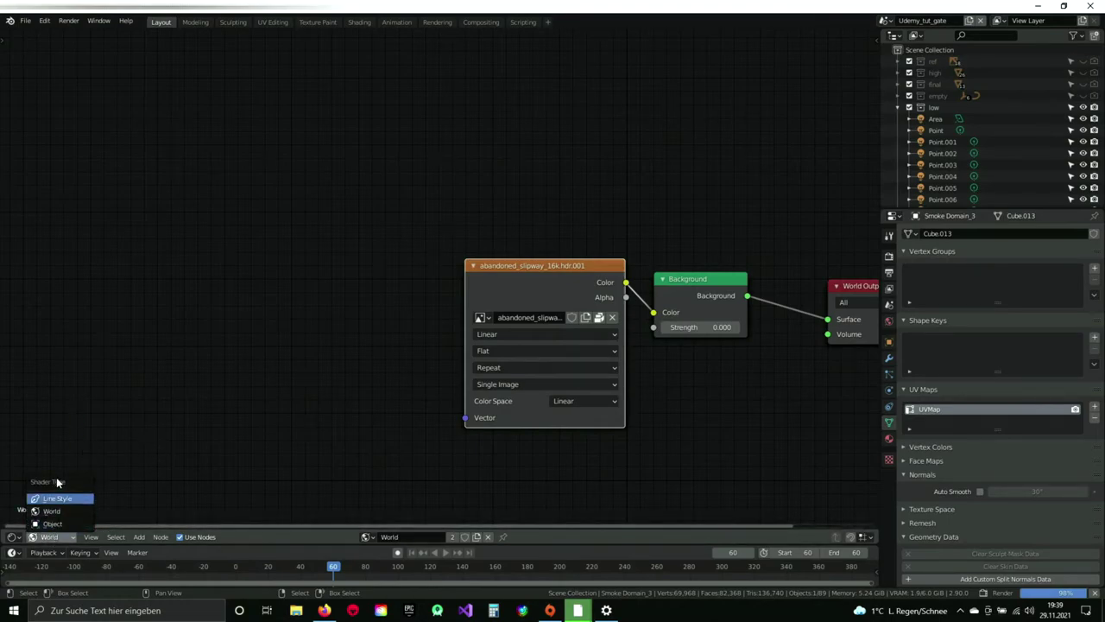
{"action": "left_click", "coordinate": [61, 525]}
Examine the Smoke Domain Material network, from the Noise Texture and heat Attribute through the ColorRamps and Multiply nodes to the Principled Volume.
{"action": "scroll", "coordinate": [466, 347], "scroll_direction": "down", "scroll_amount": 2}
{"action": "middle_click_drag", "start_coordinate": [682, 398], "coordinate": [413, 260]}
{"action": "scroll", "coordinate": [413, 260], "scroll_direction": "up", "scroll_amount": 1}
{"action": "middle_click_drag", "start_coordinate": [497, 250], "coordinate": [397, 299]}
{"action": "scroll", "coordinate": [527, 327], "scroll_direction": "up", "scroll_amount": 3}
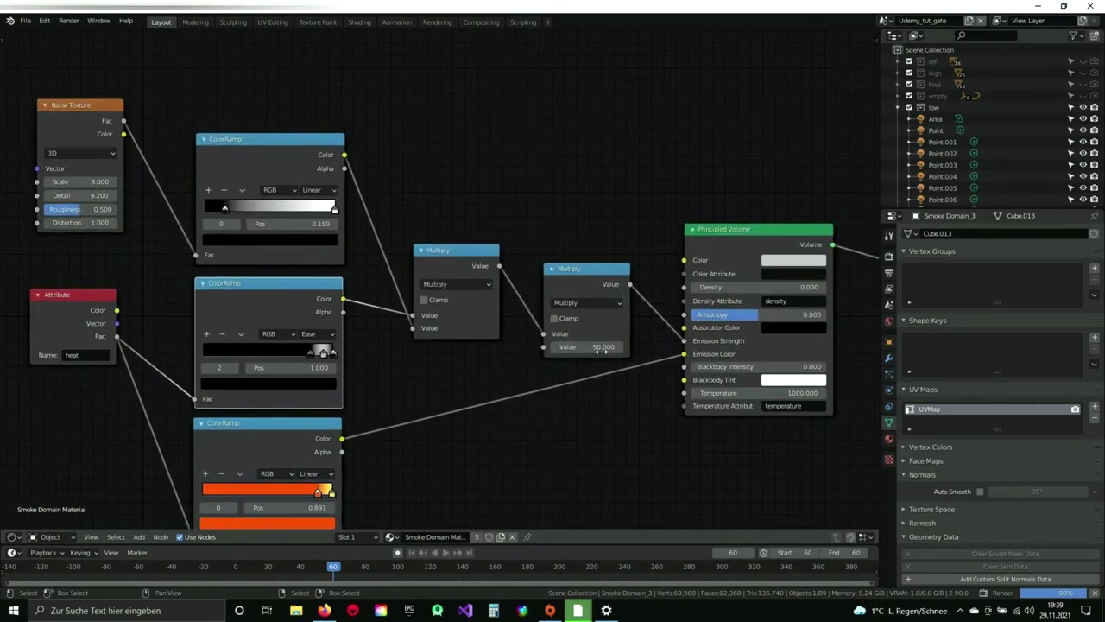
{"action": "middle_click_drag", "start_coordinate": [393, 389], "coordinate": [546, 314]}
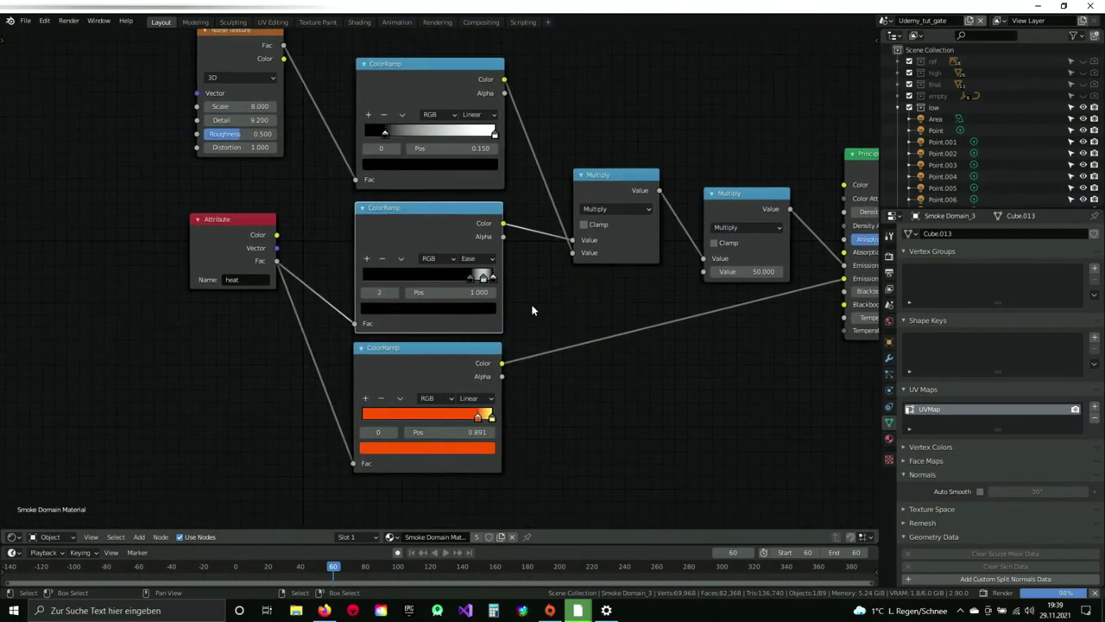
{"action": "scroll", "coordinate": [498, 298], "scroll_direction": "up", "scroll_amount": 1}
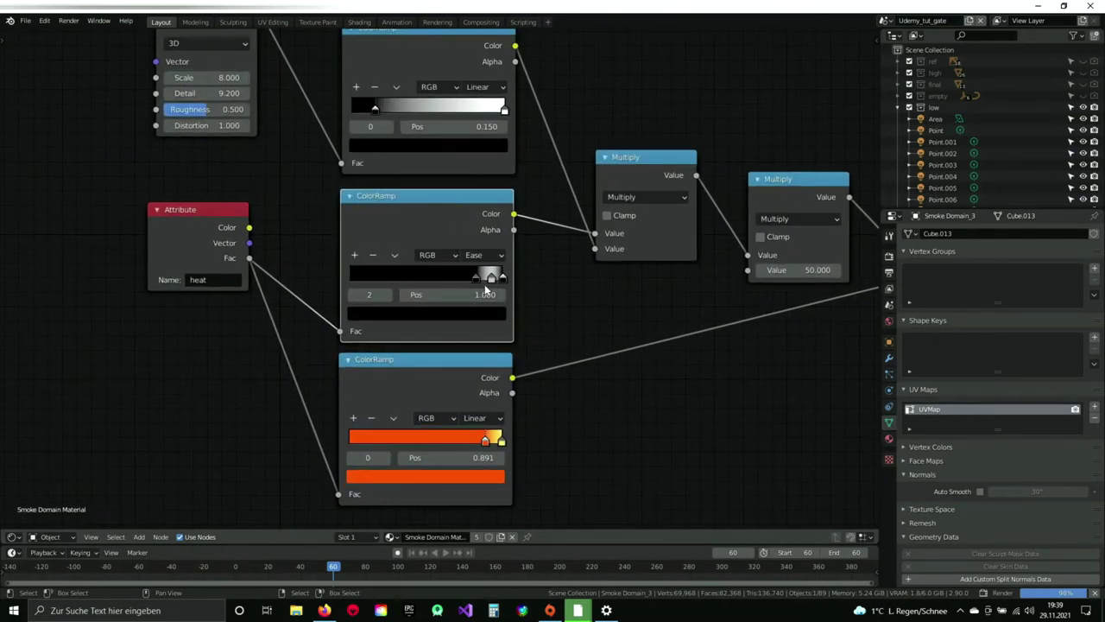
{"action": "middle_click_drag", "start_coordinate": [531, 367], "coordinate": [549, 351]}
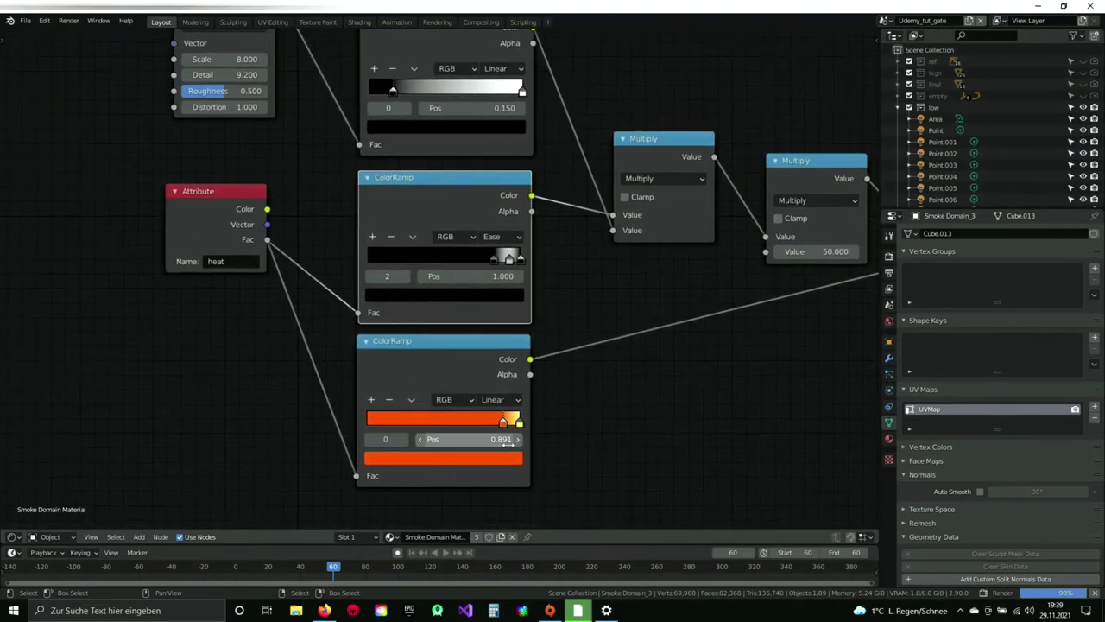
{"action": "middle_click_drag", "start_coordinate": [557, 247], "coordinate": [626, 381]}
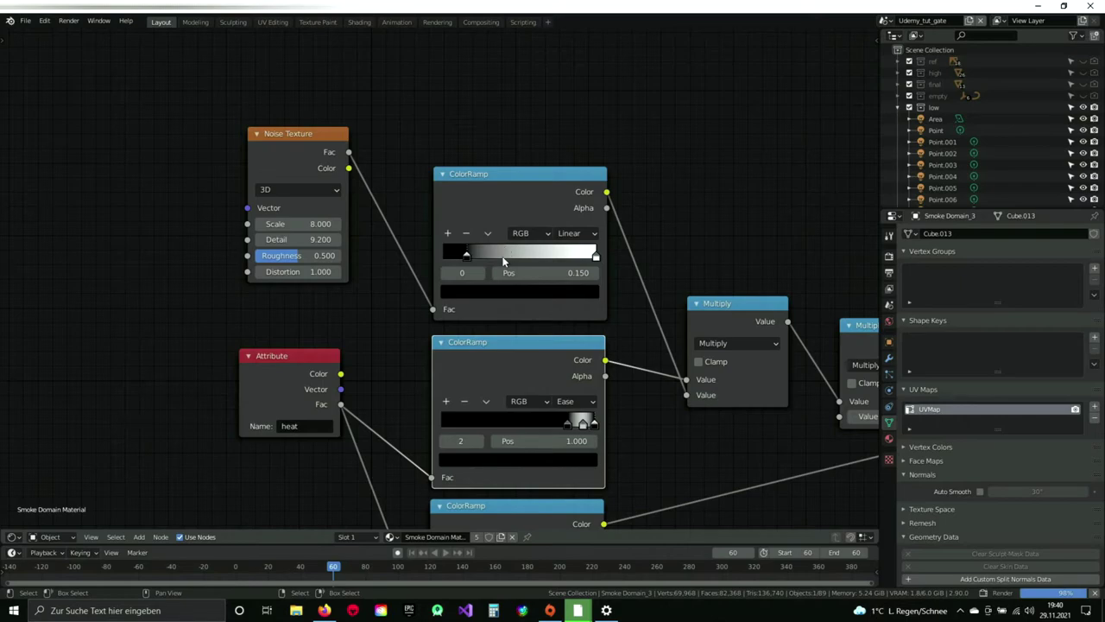
Switch to the Compositor and examine the Denoise node and the Fog Glow settings of the Glare node.
{"action": "left_click", "coordinate": [12, 536]}
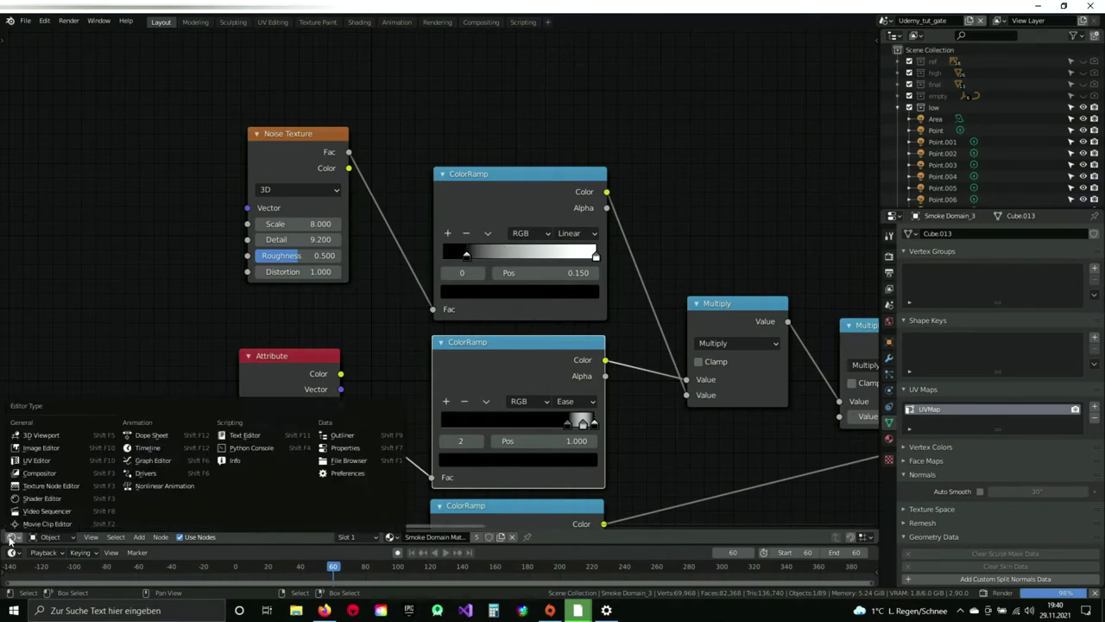
{"action": "left_click", "coordinate": [52, 480]}
{"action": "middle_click_drag", "start_coordinate": [292, 225], "coordinate": [619, 302]}
{"action": "scroll", "coordinate": [604, 311], "scroll_direction": "up", "scroll_amount": 1}
{"action": "scroll", "coordinate": [585, 309], "scroll_direction": "up", "scroll_amount": 1}
{"action": "scroll", "coordinate": [625, 311], "scroll_direction": "up", "scroll_amount": 1}
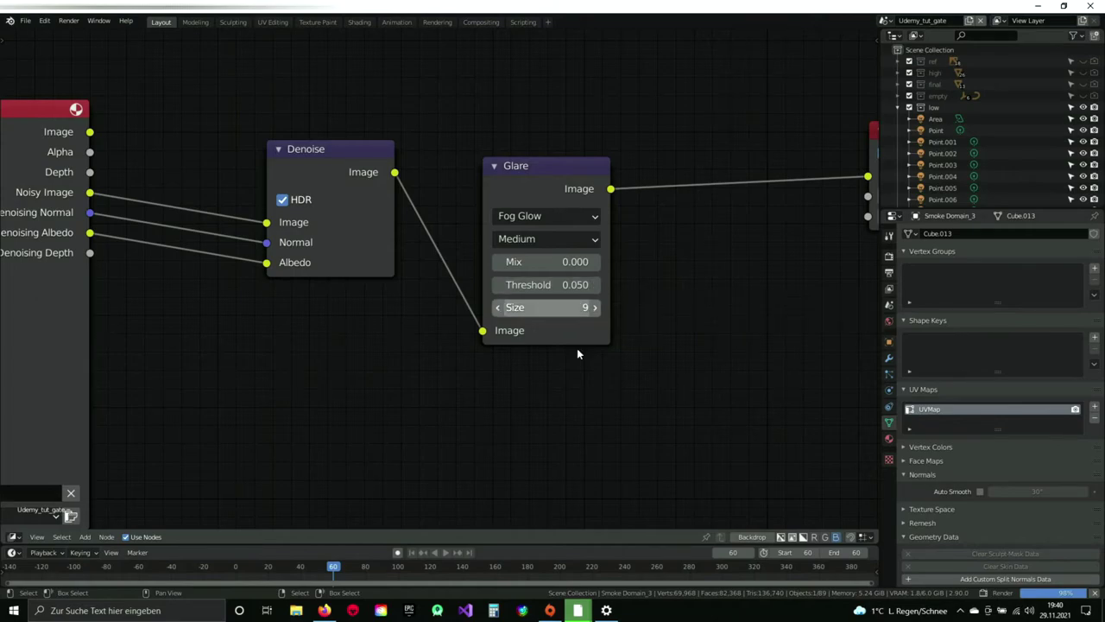
{"action": "middle_click_drag", "start_coordinate": [604, 292], "coordinate": [525, 330]}
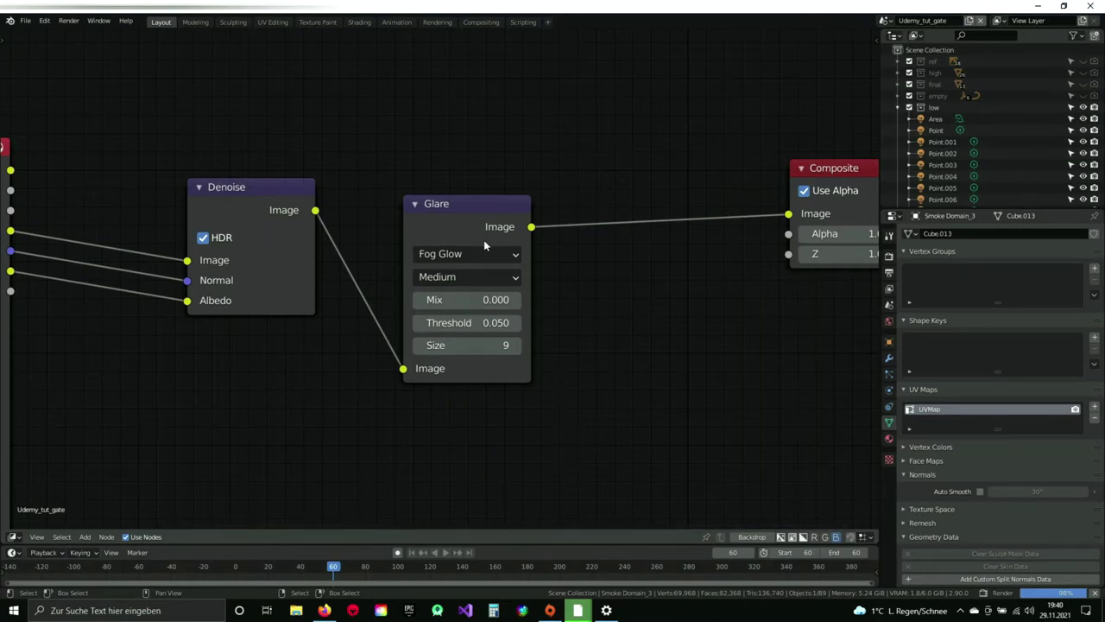
Connect a Viewer node to the Glare output and place it below the Composite node.
{"action": "left_click", "coordinate": [467, 208]}
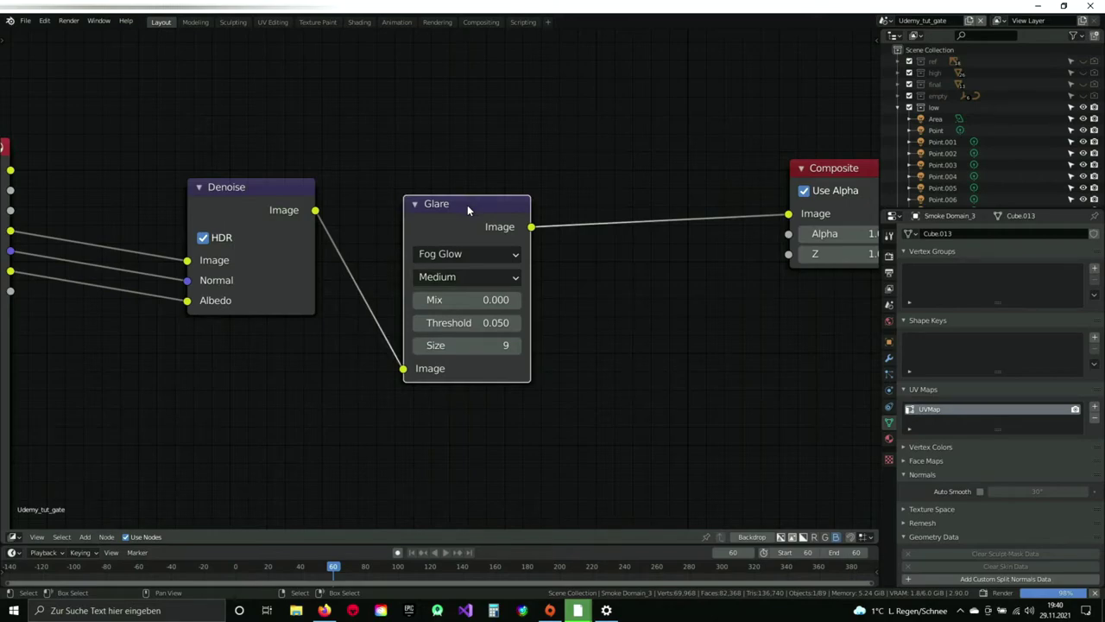
{"action": "key", "text": "ctrl"}
{"action": "left_click", "coordinate": [467, 205], "text": "shift"}
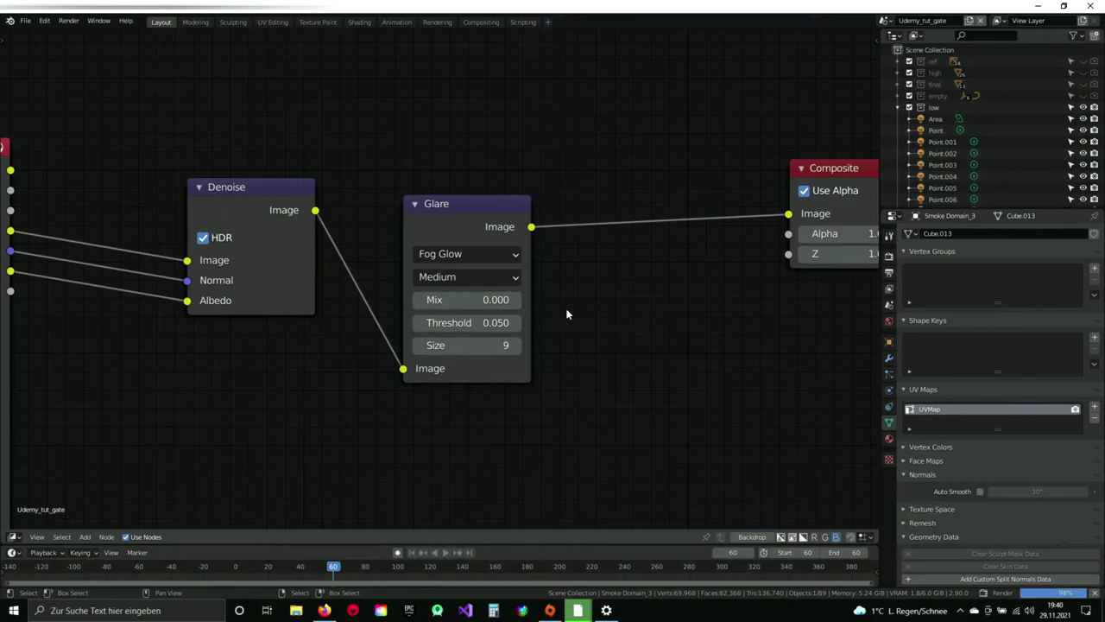
{"action": "key", "text": "Home"}
{"action": "left_click", "coordinate": [453, 215]}
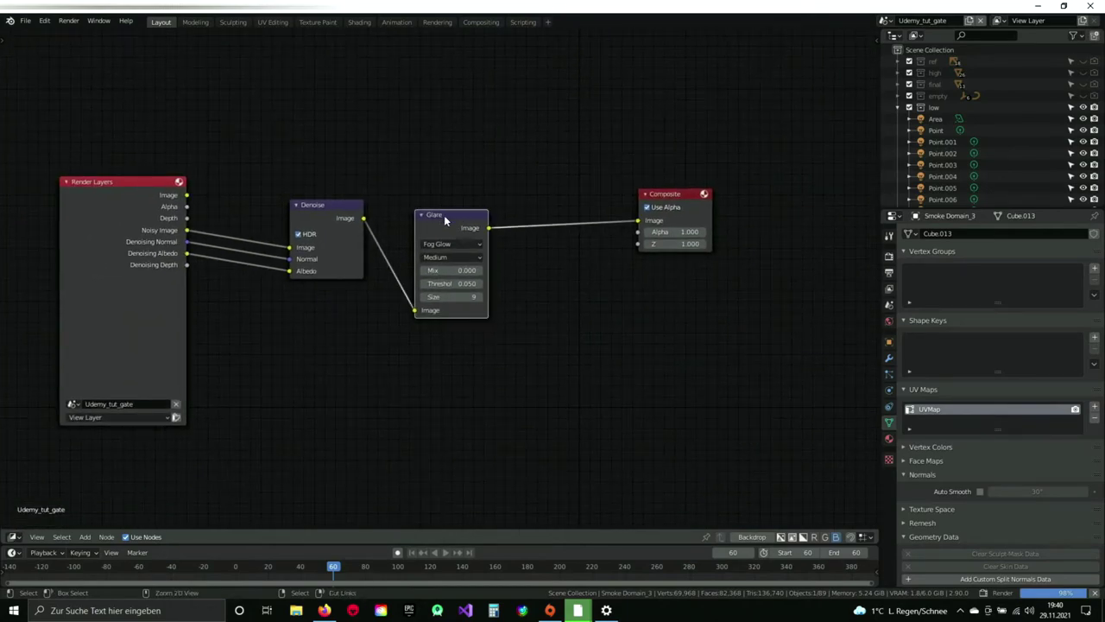
{"action": "left_click", "coordinate": [444, 215], "text": "ctrl+shift"}
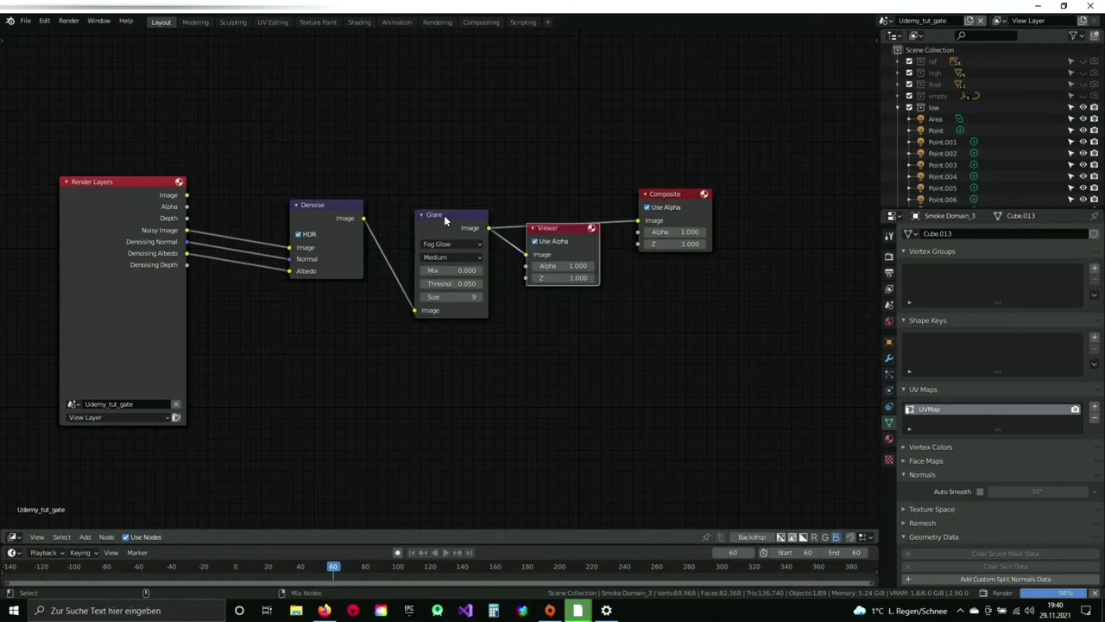
{"action": "left_click_drag", "start_coordinate": [553, 226], "coordinate": [670, 282]}
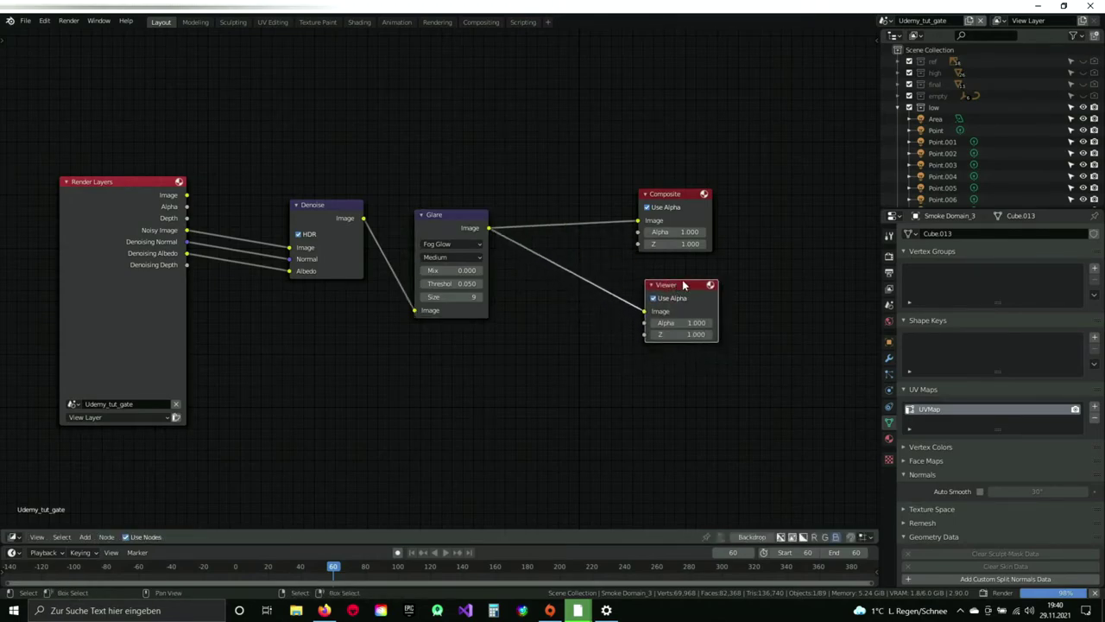
Turn on the compositor backdrop and enlarge it behind the Denoise and Glare nodes.
{"action": "left_click", "coordinate": [741, 539]}
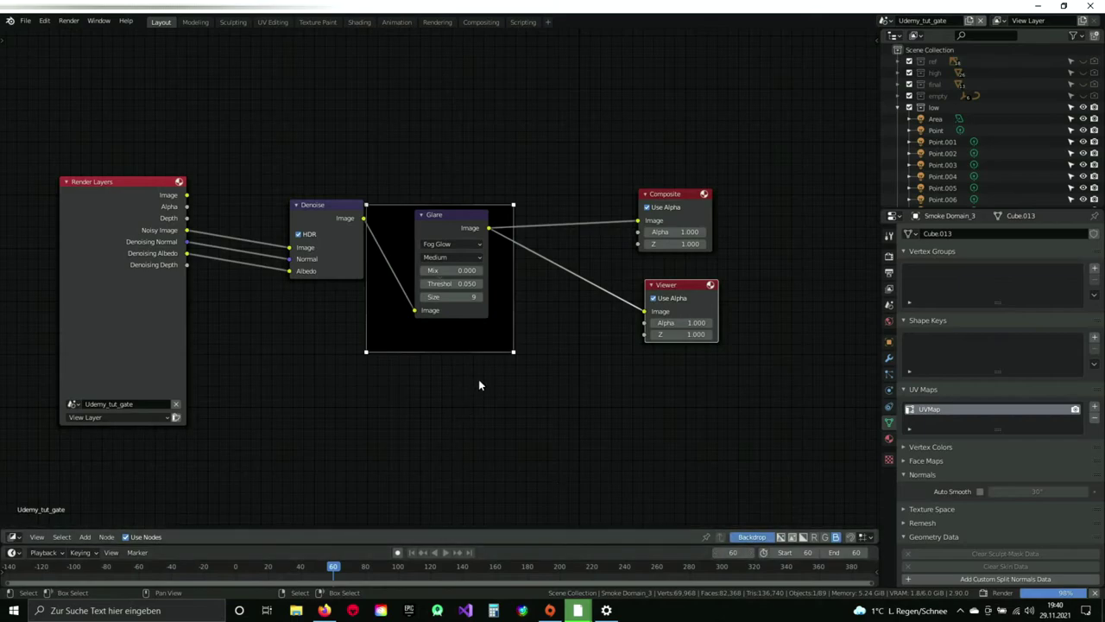
{"action": "scroll", "coordinate": [500, 346], "scroll_direction": "up", "scroll_amount": 1}
{"action": "scroll", "coordinate": [500, 346], "scroll_direction": "down", "scroll_amount": 2}
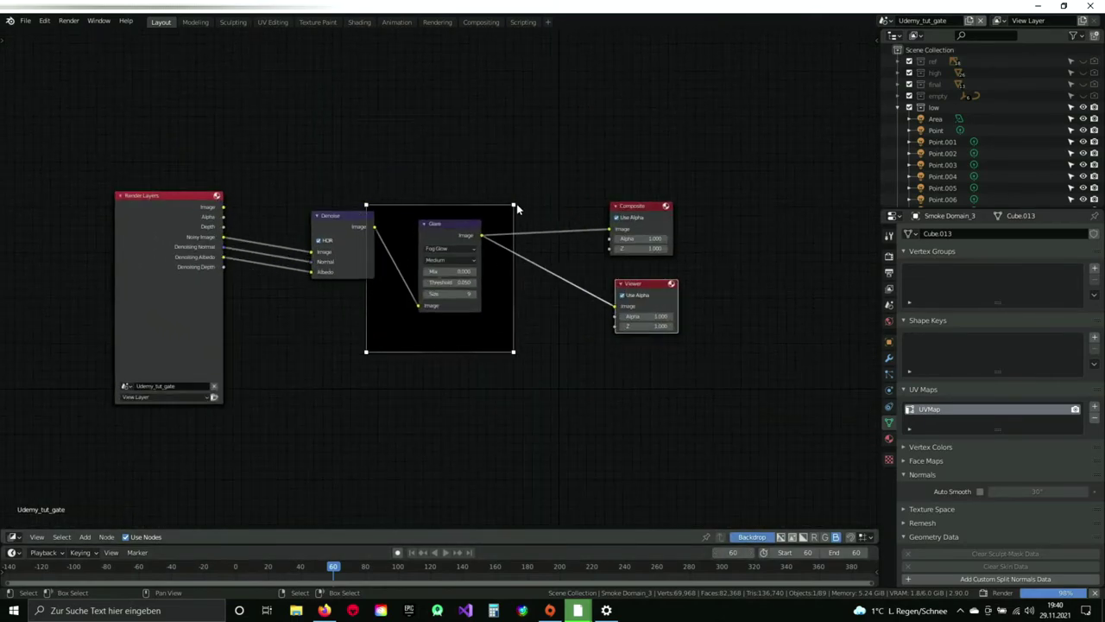
{"action": "left_click_drag", "start_coordinate": [512, 206], "coordinate": [691, 74]}
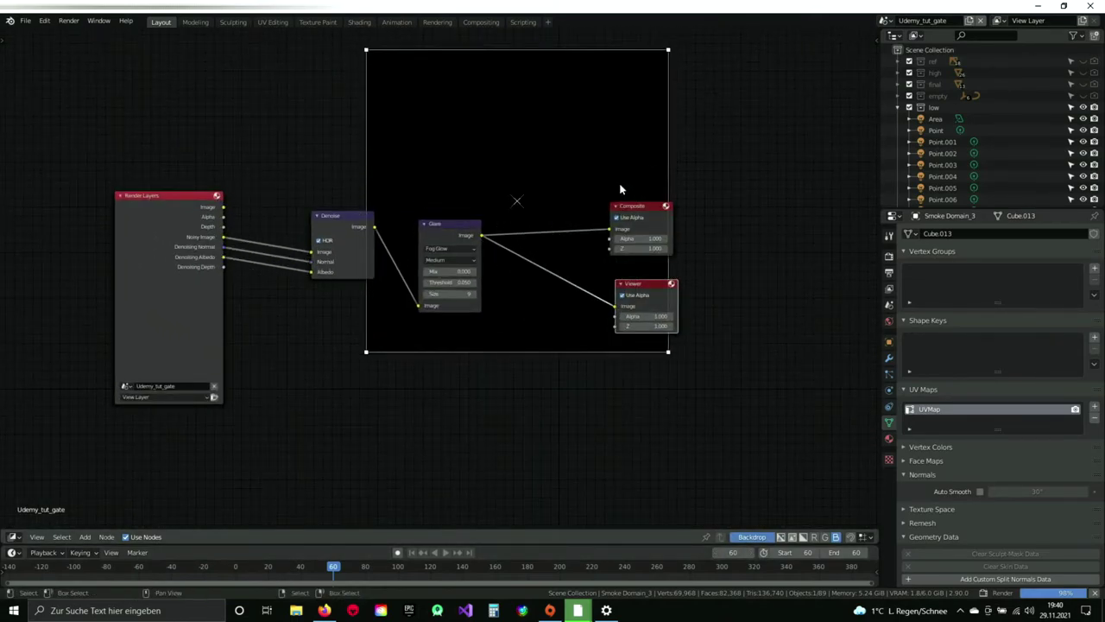
{"action": "left_click_drag", "start_coordinate": [365, 352], "coordinate": [202, 449]}
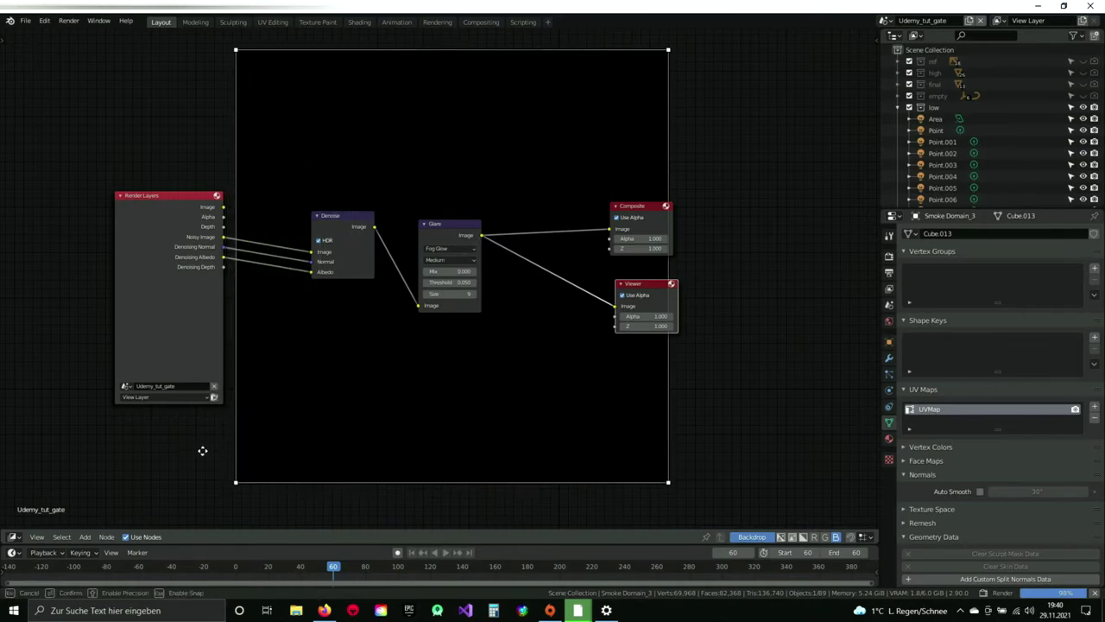
{"action": "middle_click_drag", "start_coordinate": [546, 368], "coordinate": [550, 338]}
{"action": "scroll", "coordinate": [658, 431], "scroll_direction": "up", "scroll_amount": 2}
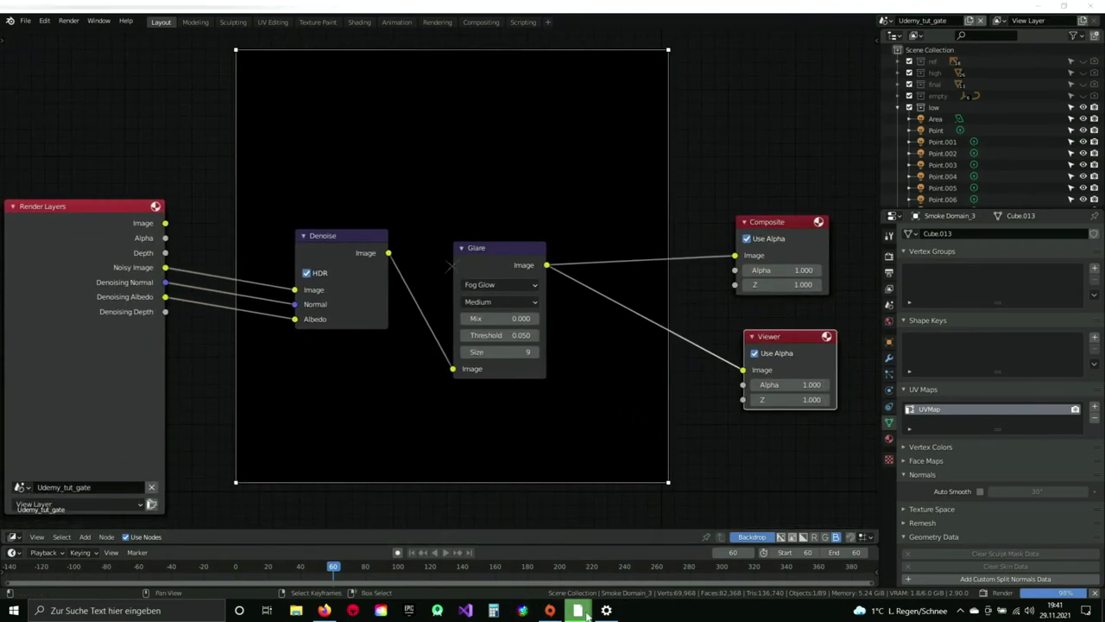
Check the flames in the frame 60 render, and return to the compositor to review the Glare settings.
{"action": "mouse_move", "coordinate": [583, 611]}
{"action": "left_click", "coordinate": [637, 569]}
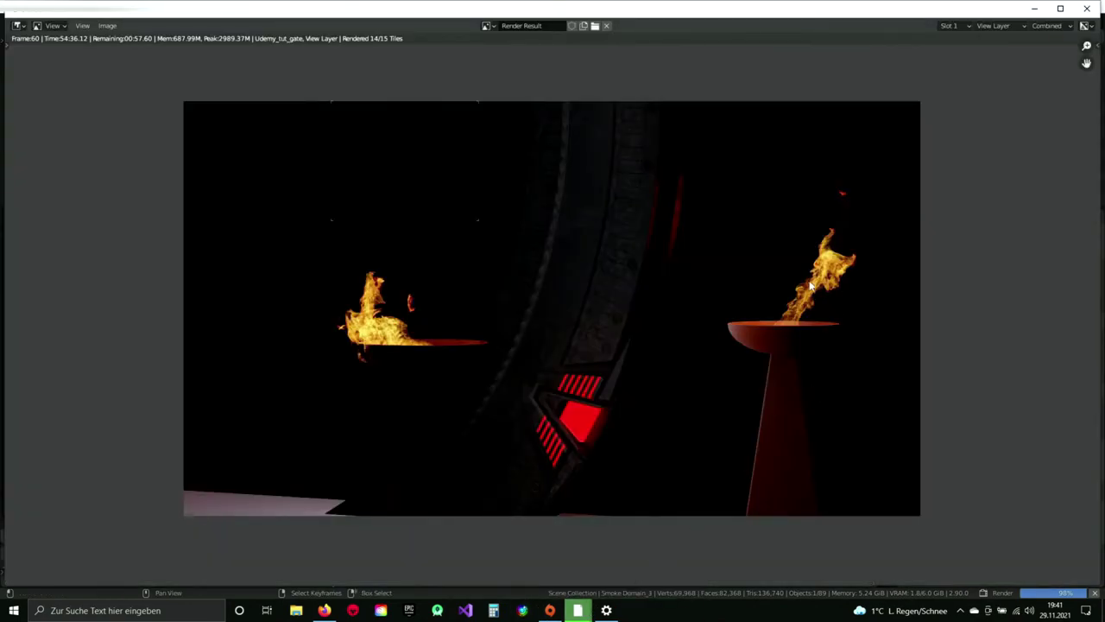
{"action": "mouse_move", "coordinate": [578, 611]}
{"action": "left_click", "coordinate": [509, 562]}
{"action": "scroll", "coordinate": [478, 318], "scroll_direction": "up", "scroll_amount": 2}
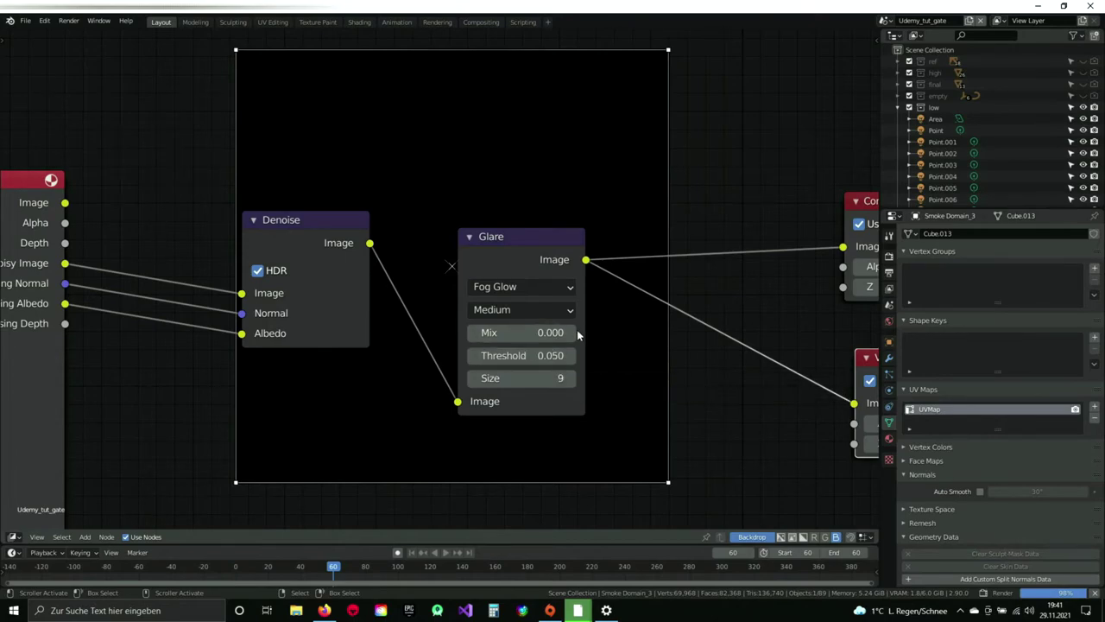
{"action": "scroll", "coordinate": [577, 330], "scroll_direction": "down", "scroll_amount": 2}
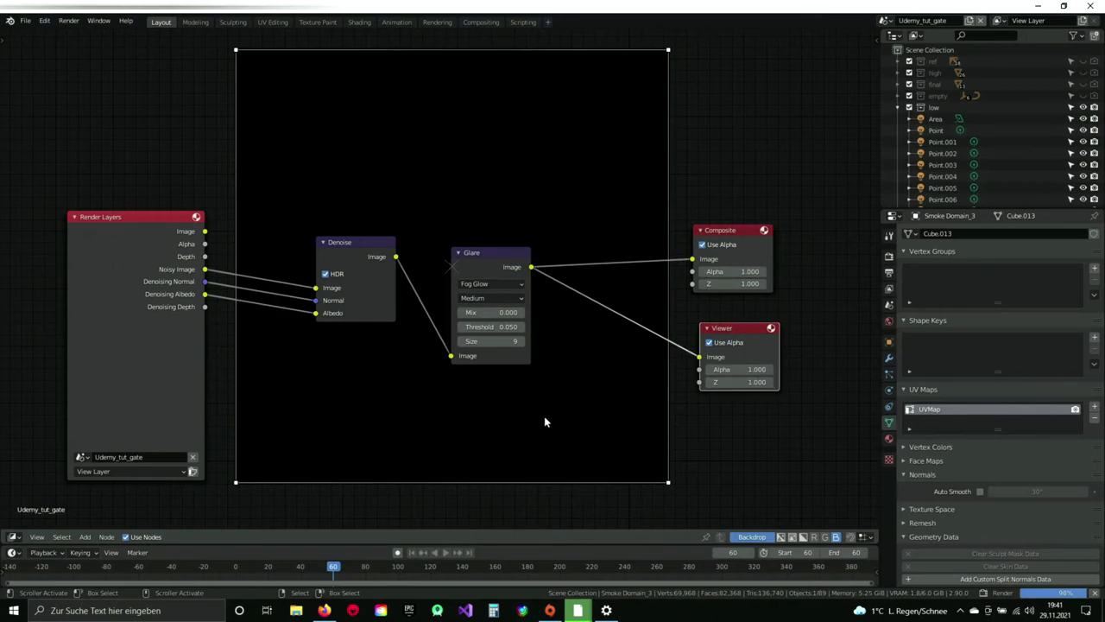
Delete the Viewer node and turn off the compositor backdrop.
{"action": "key", "text": "x"}
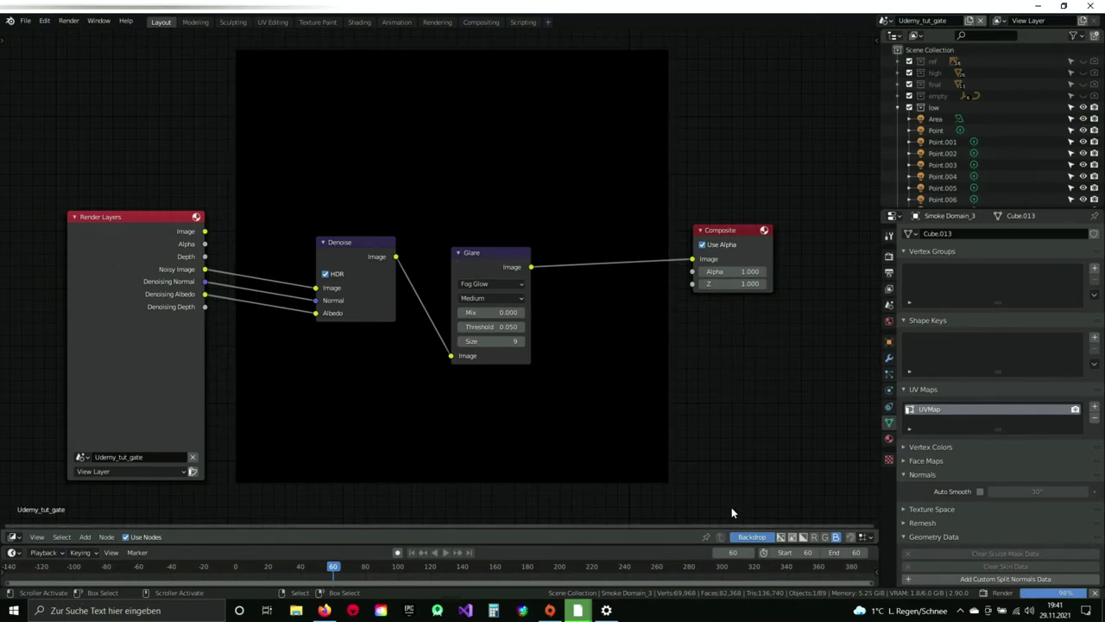
{"action": "left_click", "coordinate": [745, 536]}
{"action": "middle_click_drag", "start_coordinate": [418, 197], "coordinate": [453, 220]}
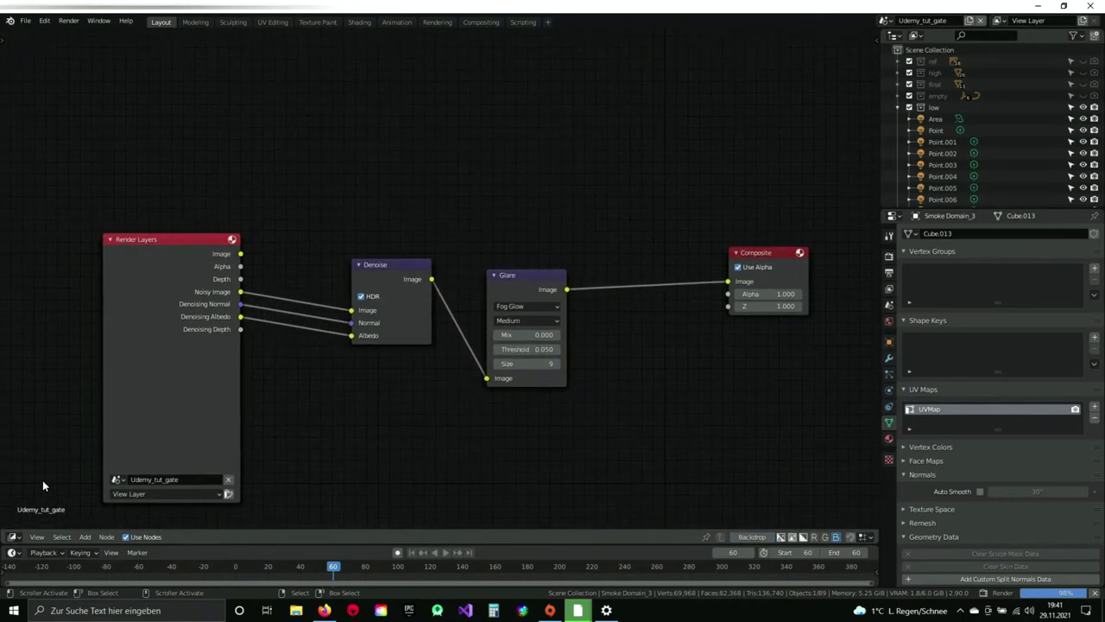
Change the compositor area back to the 3D Viewport and save the file.
{"action": "left_click", "coordinate": [14, 537]}
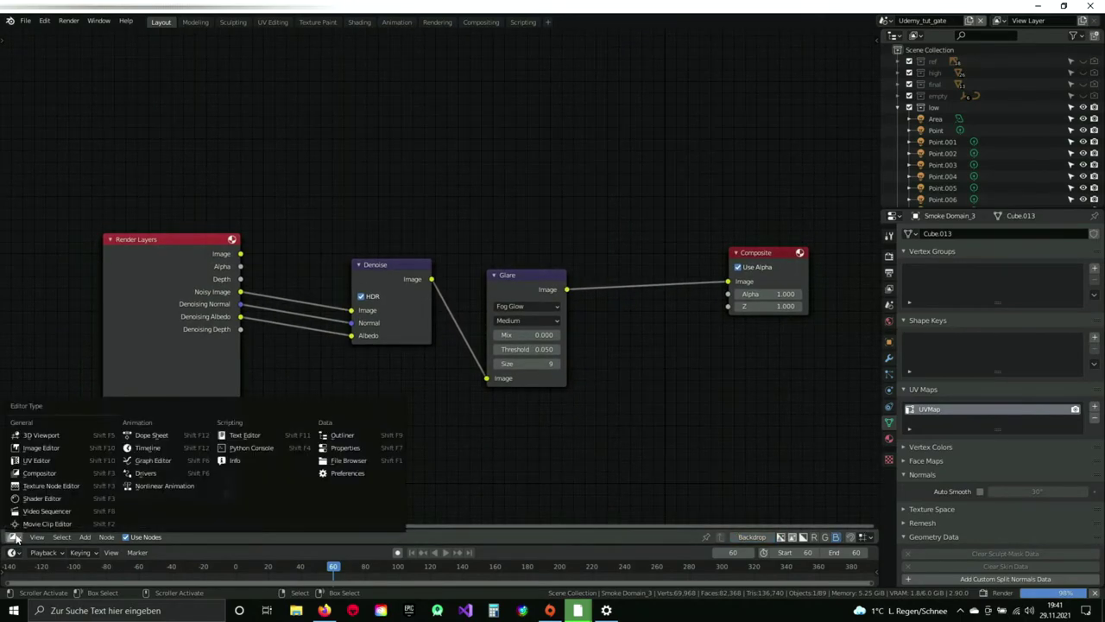
{"action": "left_click", "coordinate": [40, 435]}
{"action": "key", "text": "ctrl+s"}
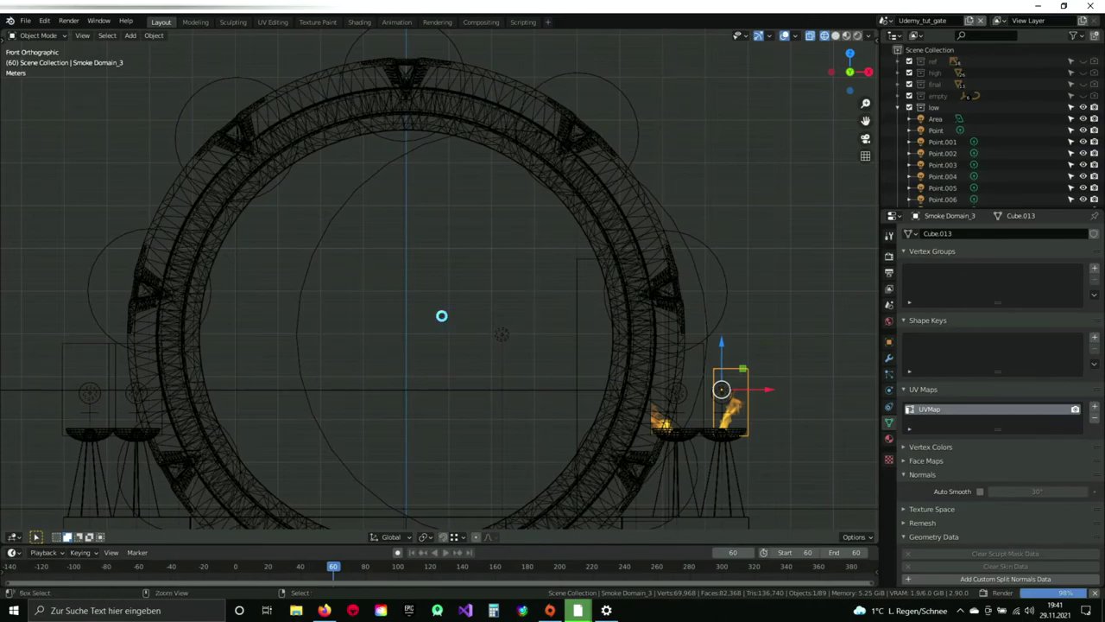
{"action": "scroll", "coordinate": [444, 320], "scroll_direction": "down", "scroll_amount": 3}
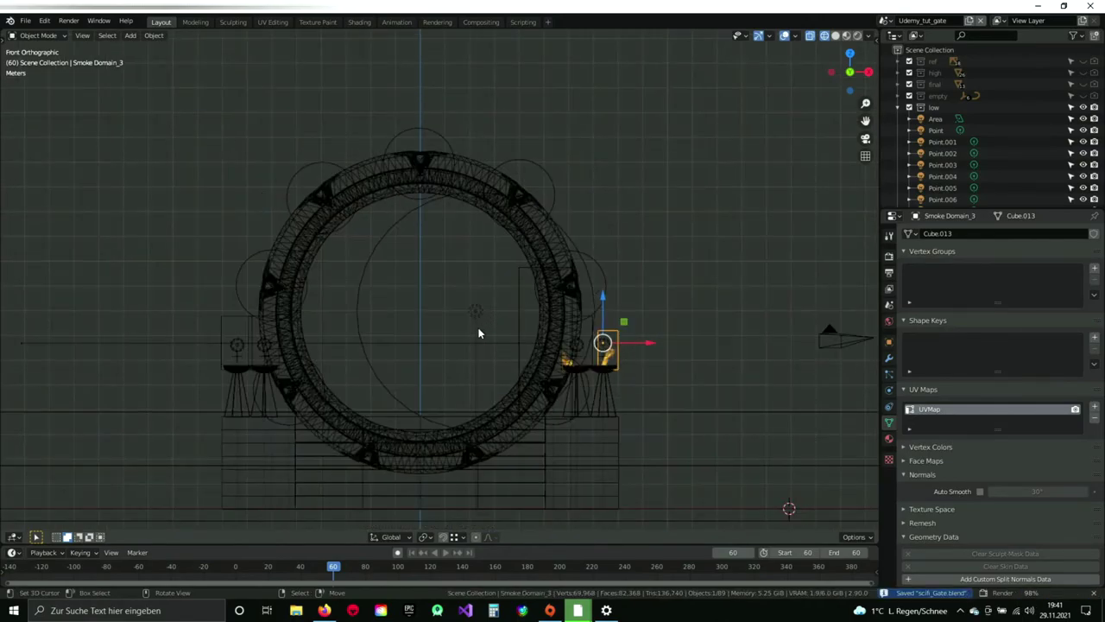
{"action": "scroll", "coordinate": [495, 318], "scroll_direction": "up", "scroll_amount": 4}
{"action": "scroll", "coordinate": [494, 285], "scroll_direction": "down", "scroll_amount": 2}
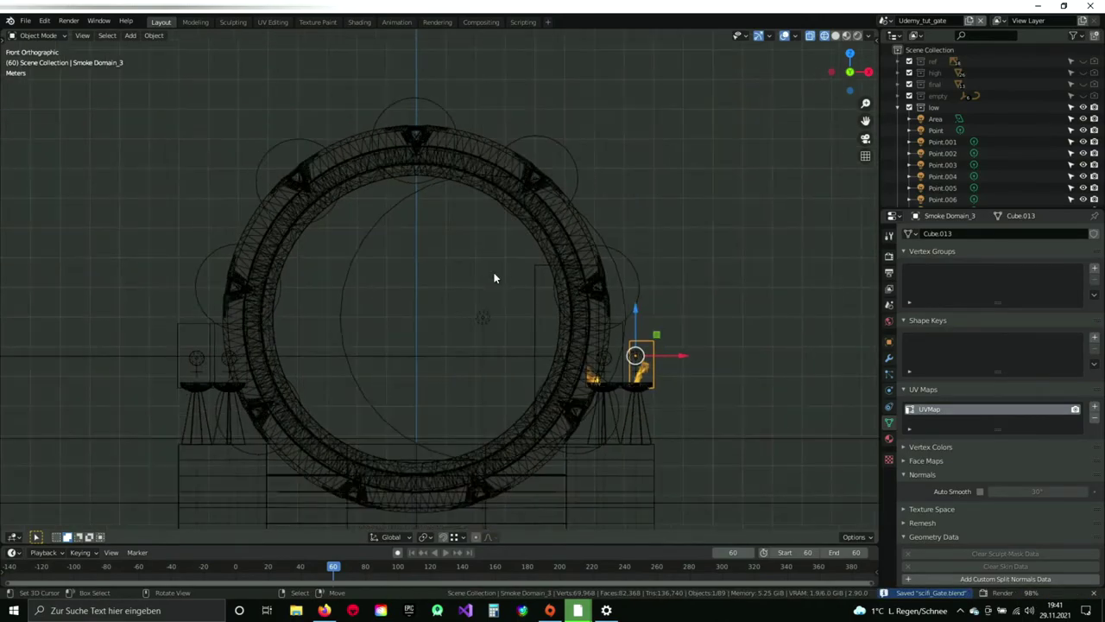
Show the gate scene in solid shading instead of wireframe and look over the whole set.
{"action": "key", "text": "shift+z"}
{"action": "scroll", "coordinate": [486, 240], "scroll_direction": "down", "scroll_amount": 5}
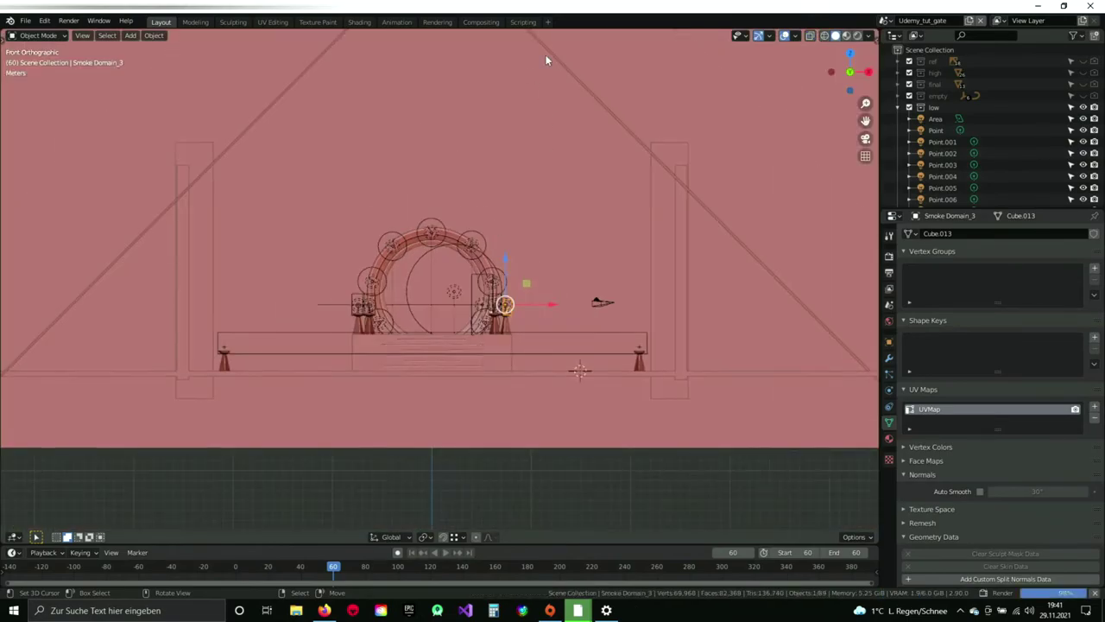
{"action": "scroll", "coordinate": [555, 249], "scroll_direction": "down", "scroll_amount": 4}
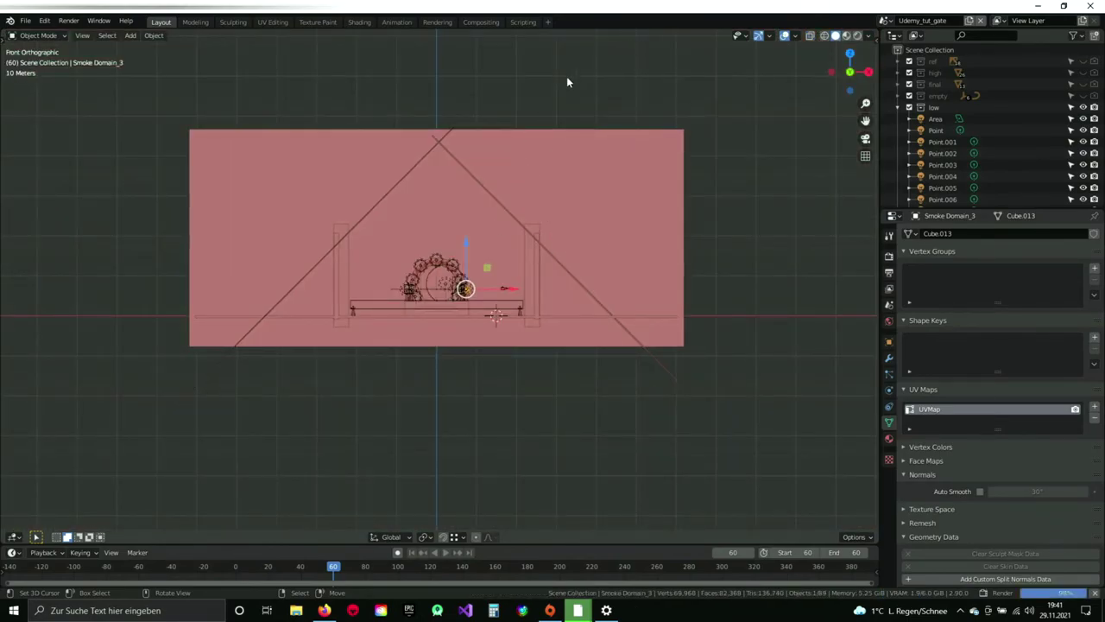
{"action": "scroll", "coordinate": [464, 287], "scroll_direction": "up", "scroll_amount": 8}
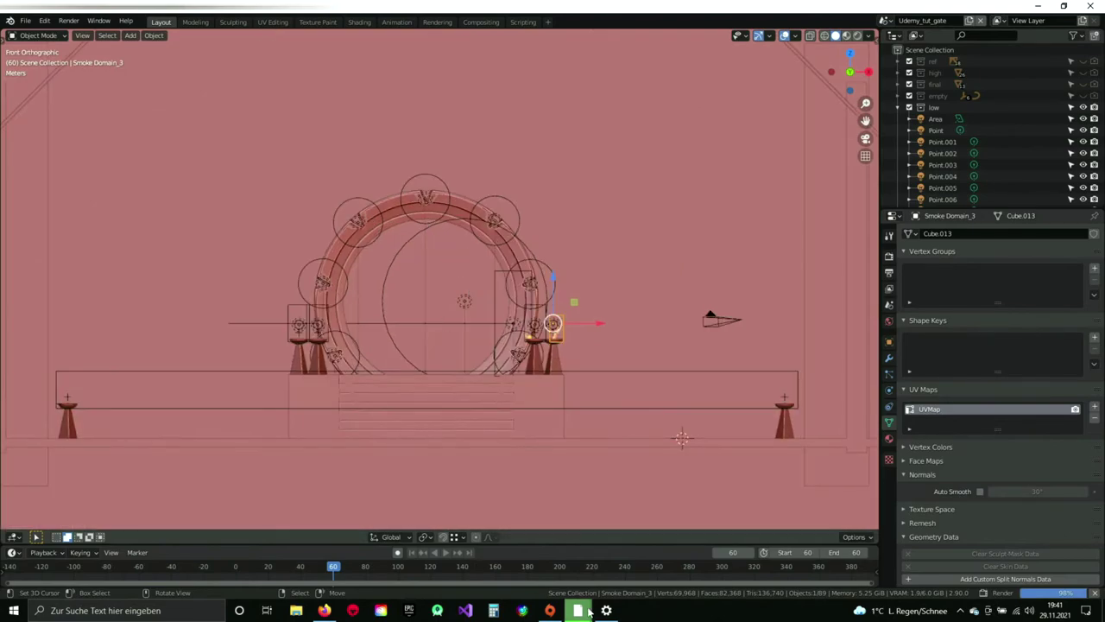
Bring up the render window and examine the flames, bowls, gate and glowing red chevron up close.
{"action": "mouse_move", "coordinate": [579, 611]}
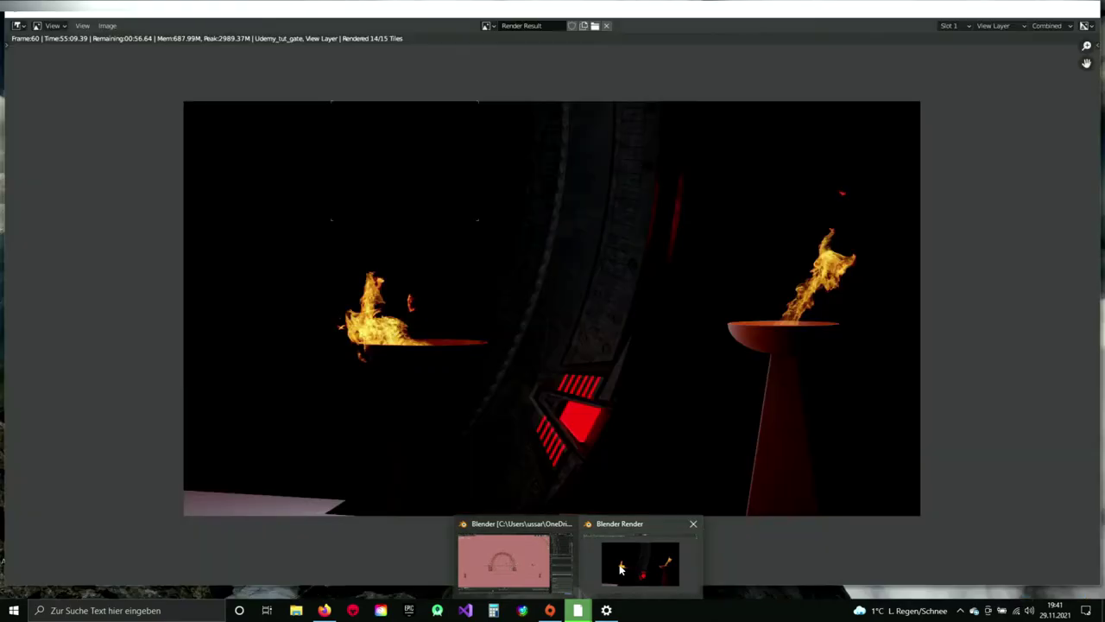
{"action": "left_click", "coordinate": [619, 568]}
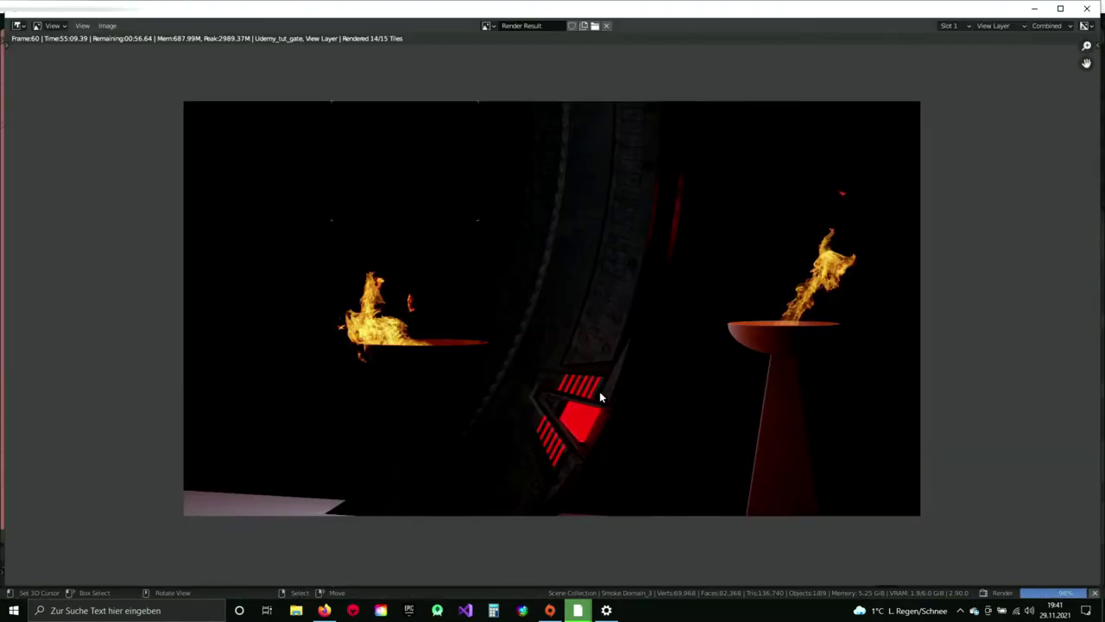
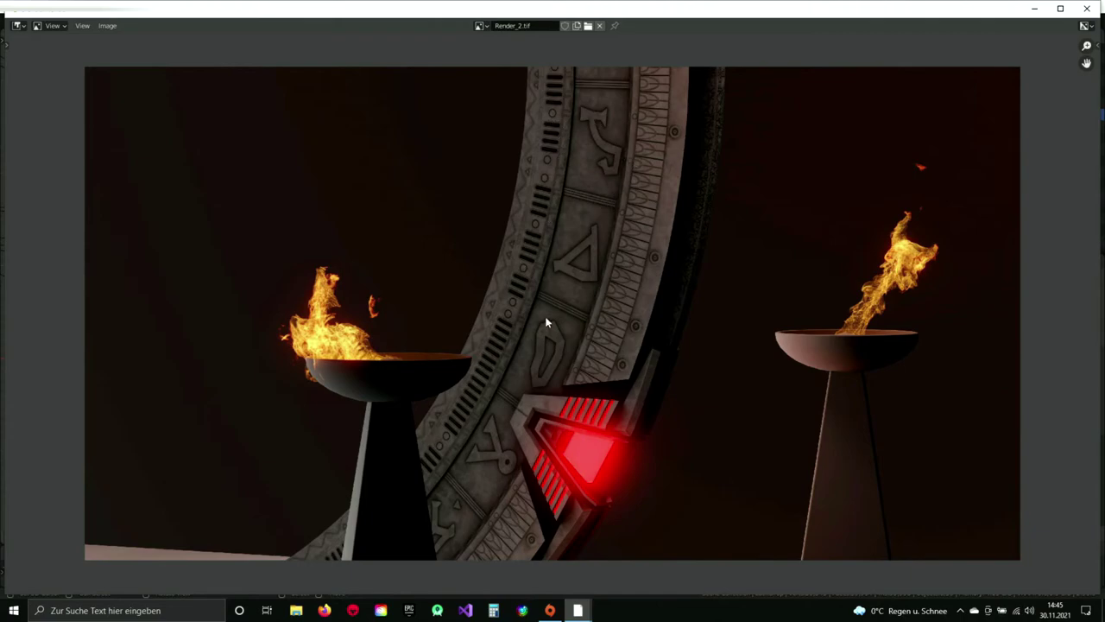
{"action": "scroll", "coordinate": [573, 283], "scroll_direction": "up", "scroll_amount": 2}
{"action": "middle_click_drag", "start_coordinate": [656, 113], "coordinate": [698, 165]}
{"action": "scroll", "coordinate": [630, 306], "scroll_direction": "down", "scroll_amount": 4}
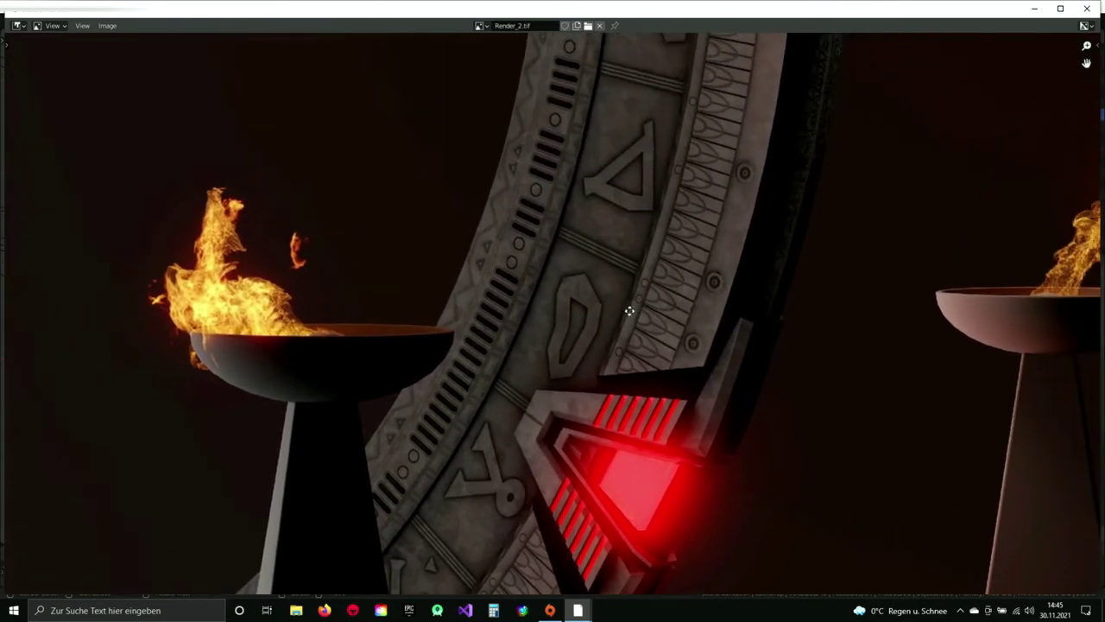
{"action": "middle_click_drag", "start_coordinate": [626, 207], "coordinate": [611, 246]}
{"action": "scroll", "coordinate": [590, 268], "scroll_direction": "up", "scroll_amount": 1}
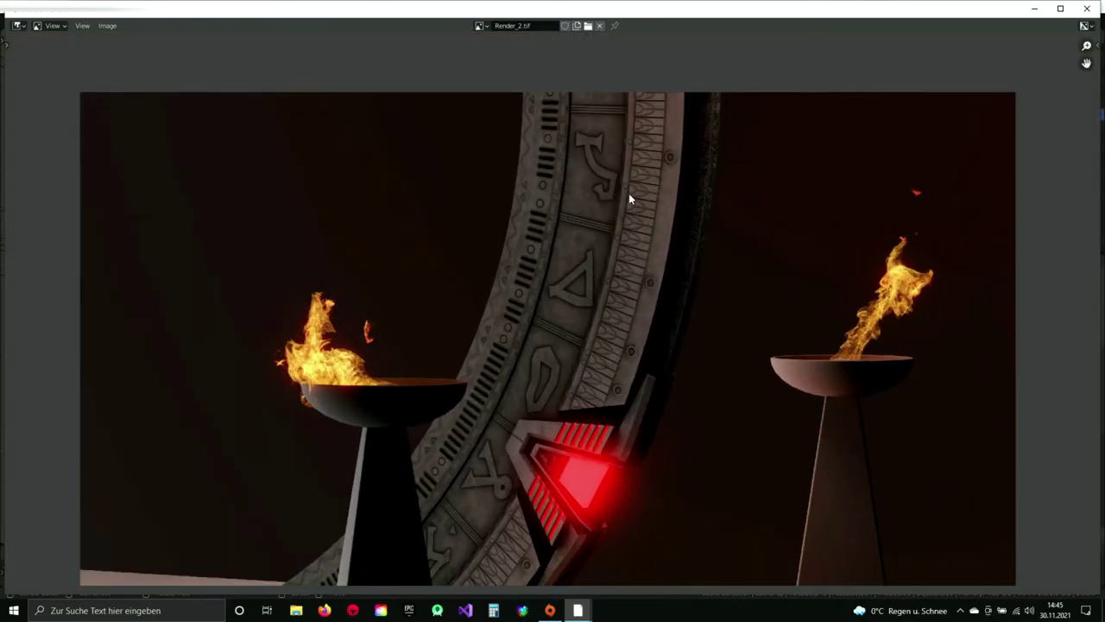
{"action": "middle_click_drag", "start_coordinate": [642, 296], "coordinate": [630, 234]}
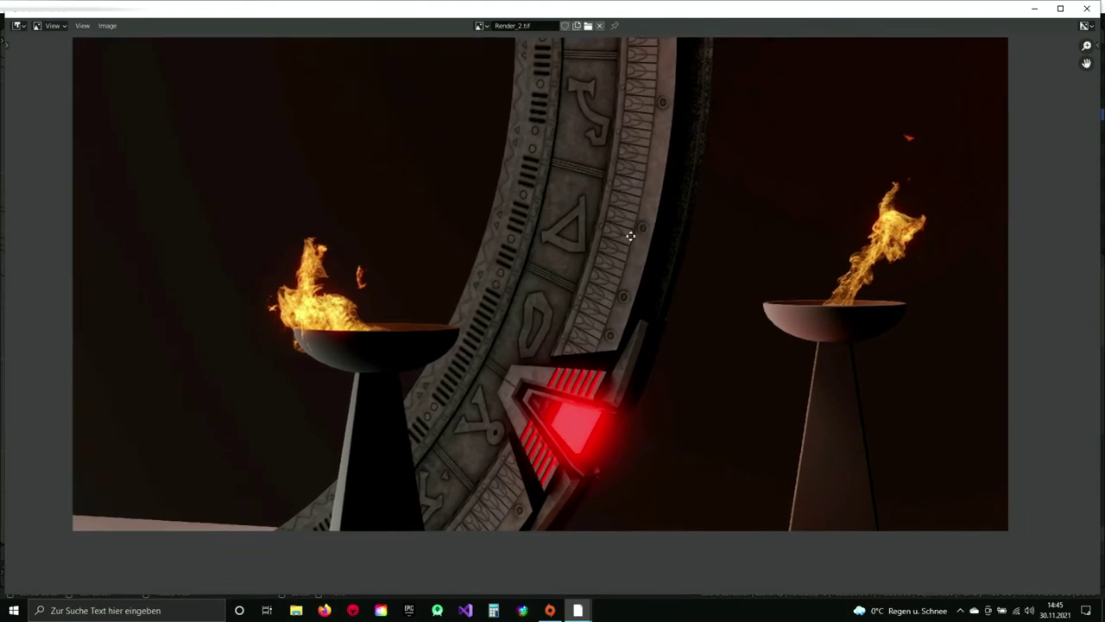
Return to the scene, select the hidden Sun.001 light and check its light settings.
{"action": "left_click", "coordinate": [513, 561]}
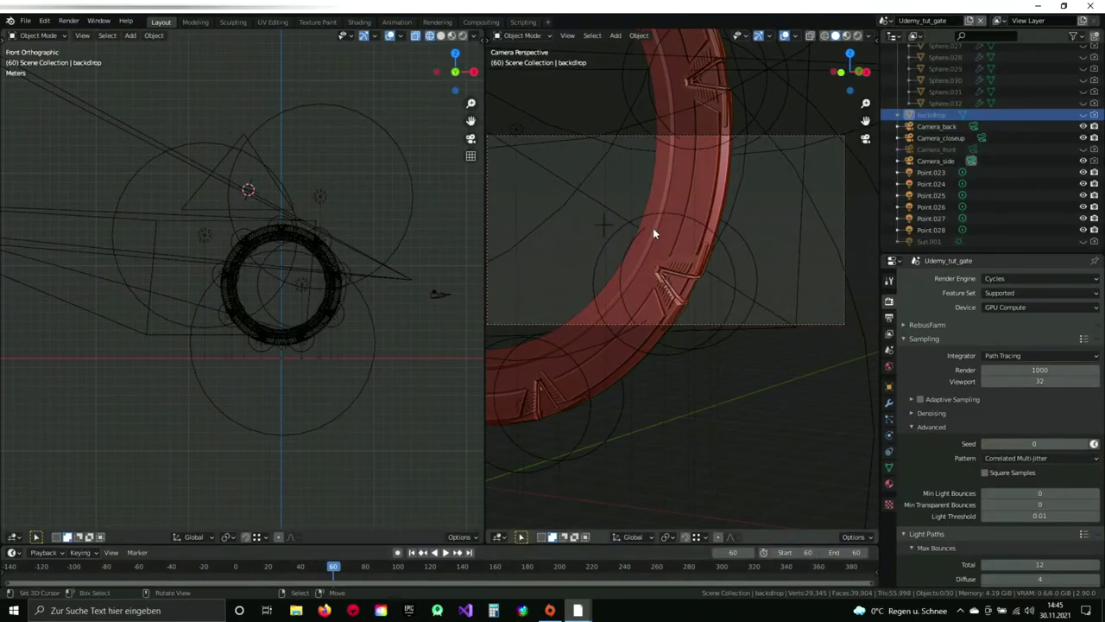
{"action": "scroll", "coordinate": [330, 327], "scroll_direction": "down", "scroll_amount": 1}
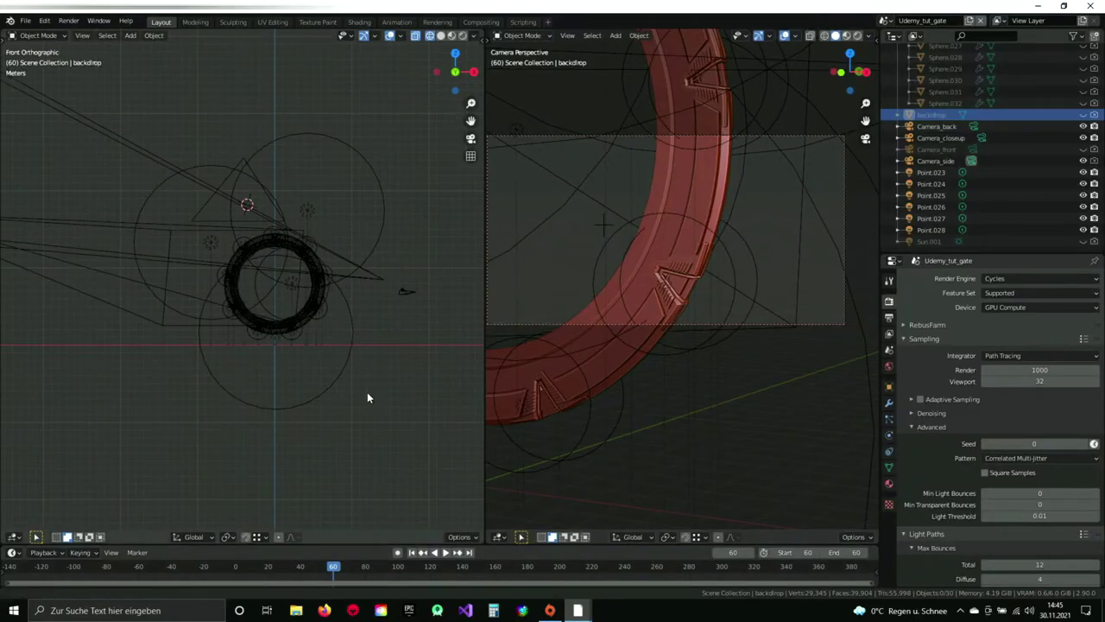
{"action": "scroll", "coordinate": [351, 381], "scroll_direction": "up", "scroll_amount": 3}
{"action": "middle_click_drag", "start_coordinate": [313, 339], "coordinate": [278, 293], "text": "shift"}
{"action": "scroll", "coordinate": [283, 318], "scroll_direction": "up", "scroll_amount": 3}
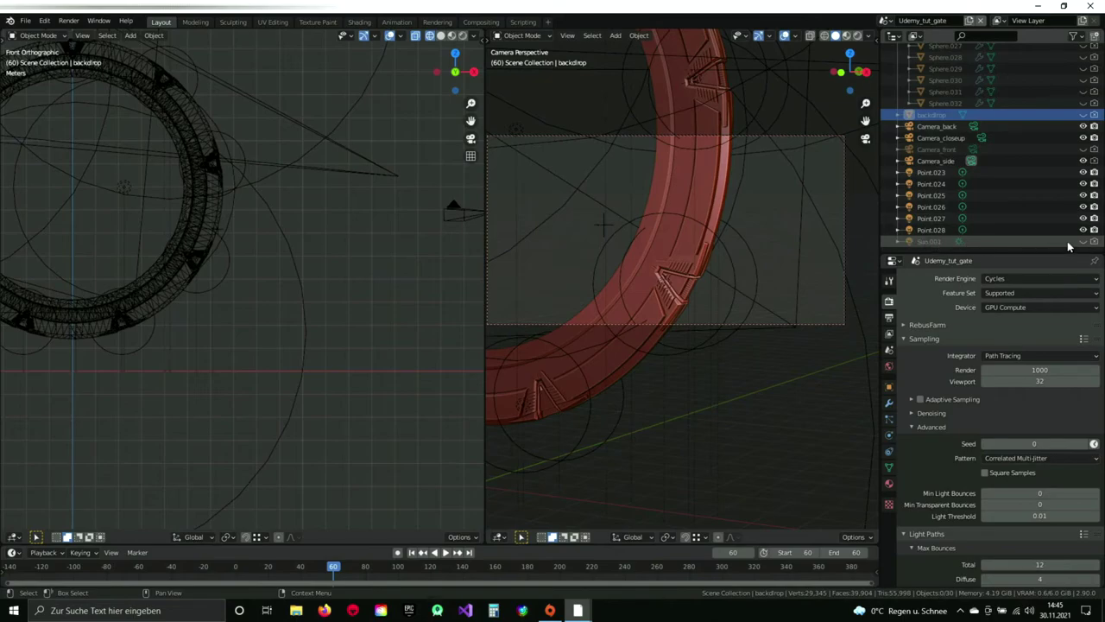
{"action": "left_click", "coordinate": [1019, 243]}
{"action": "left_click", "coordinate": [890, 436]}
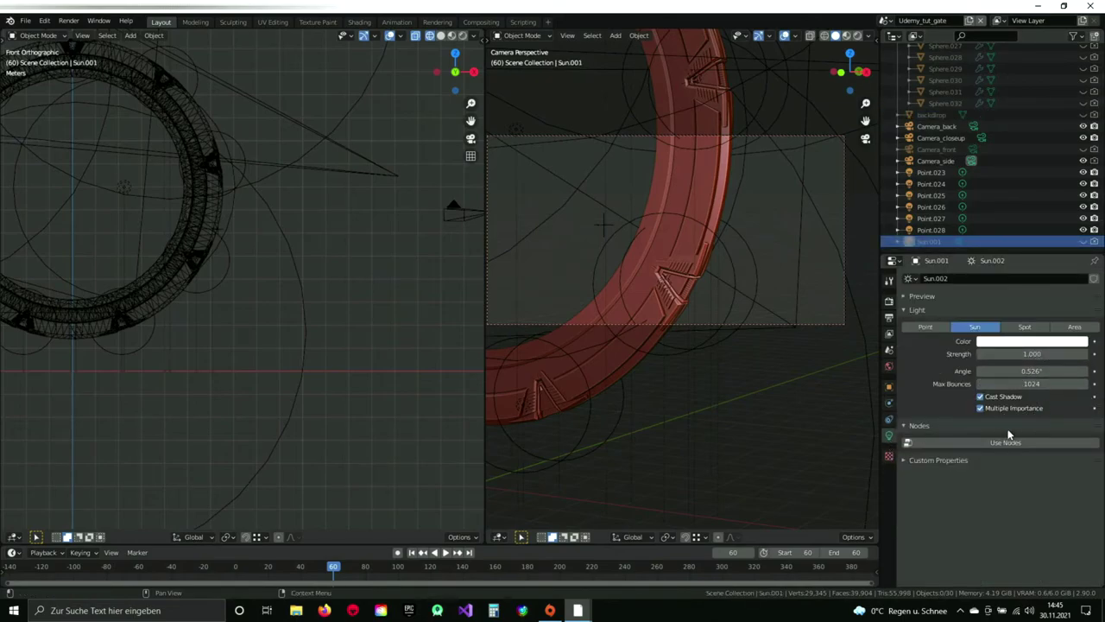
Check the World surface settings, including the background color and strength.
{"action": "left_click", "coordinate": [889, 366]}
{"action": "left_click", "coordinate": [912, 313]}
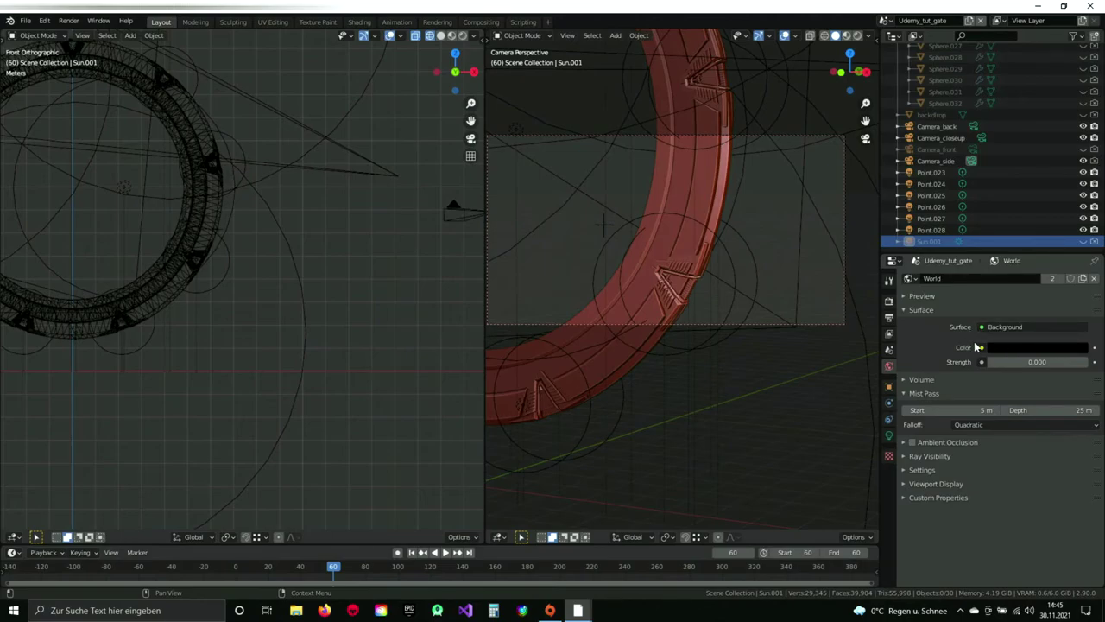
{"action": "left_click", "coordinate": [1012, 349]}
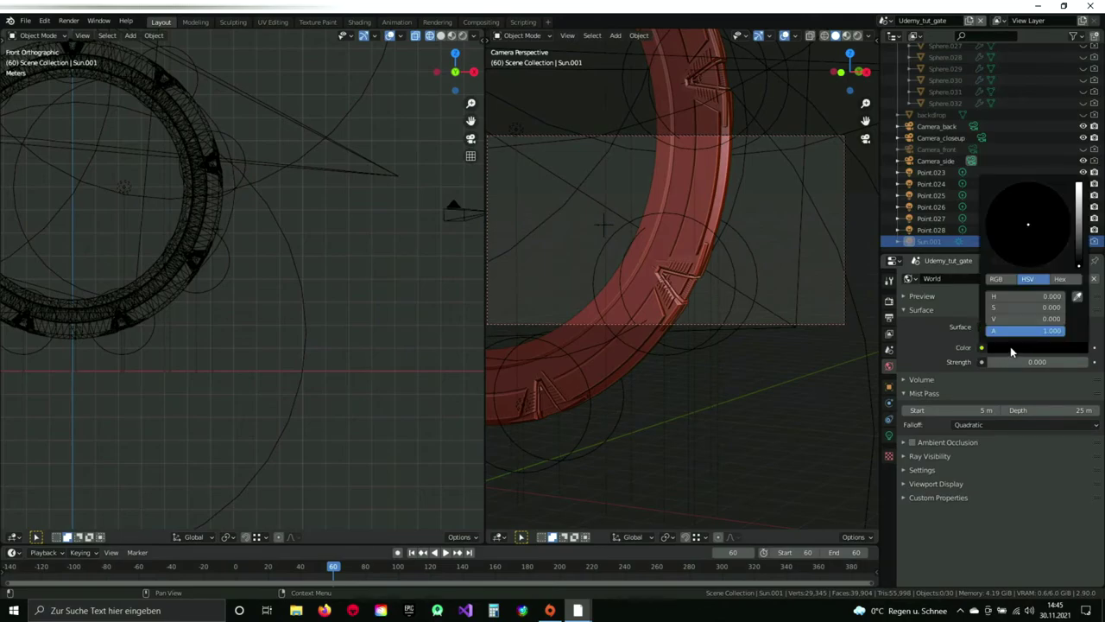
{"action": "left_click", "coordinate": [1014, 346]}
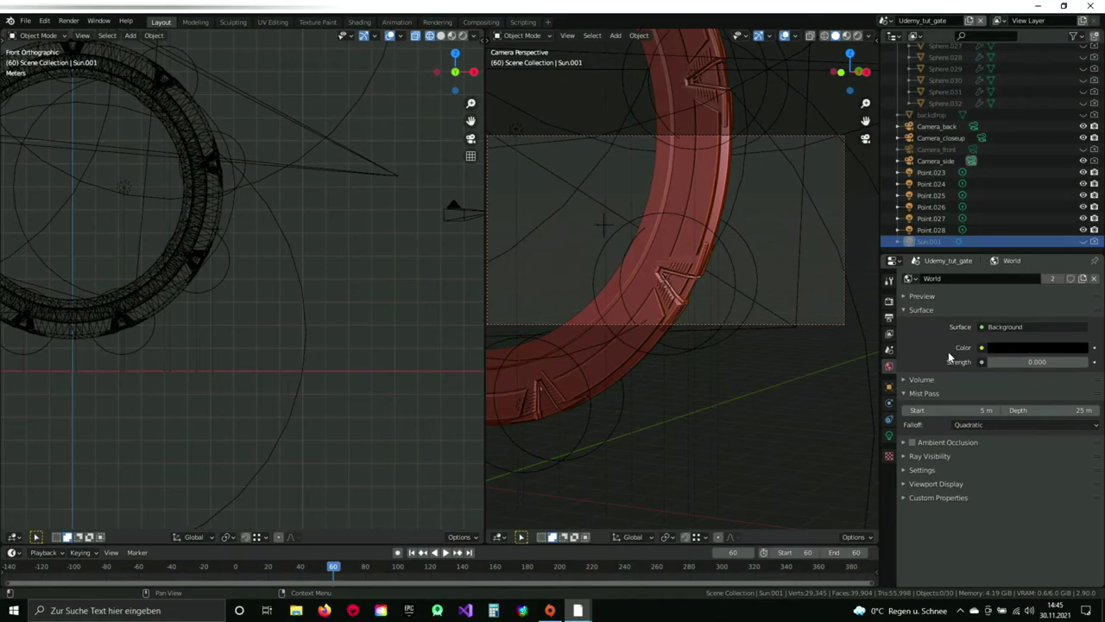
Examine the placement of the large point lights around the gate by selecting them one after another from several angles.
{"action": "scroll", "coordinate": [325, 267], "scroll_direction": "down", "scroll_amount": 3}
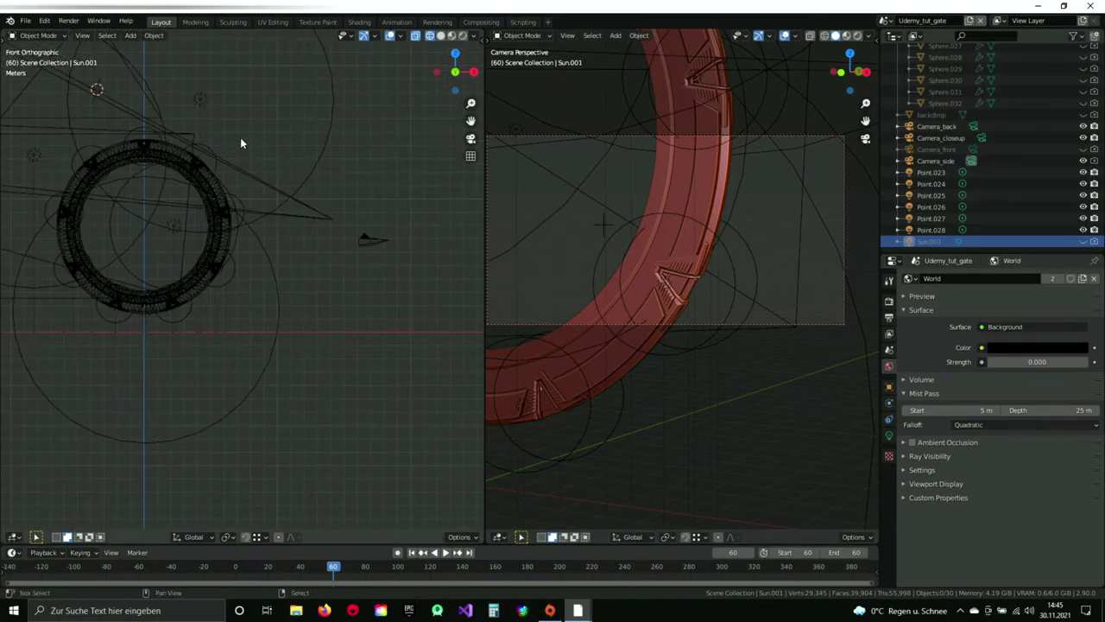
{"action": "middle_click_drag", "start_coordinate": [205, 275], "coordinate": [338, 341], "text": "shift"}
{"action": "mouse_move", "coordinate": [316, 199]}
{"action": "middle_mouse_down"}
{"action": "mouse_move", "coordinate": [363, 218]}
{"action": "mouse_move", "coordinate": [301, 247]}
{"action": "mouse_move", "coordinate": [314, 210]}
{"action": "middle_mouse_up"}
{"action": "left_click", "coordinate": [300, 216]}
{"action": "left_click", "coordinate": [152, 237]}
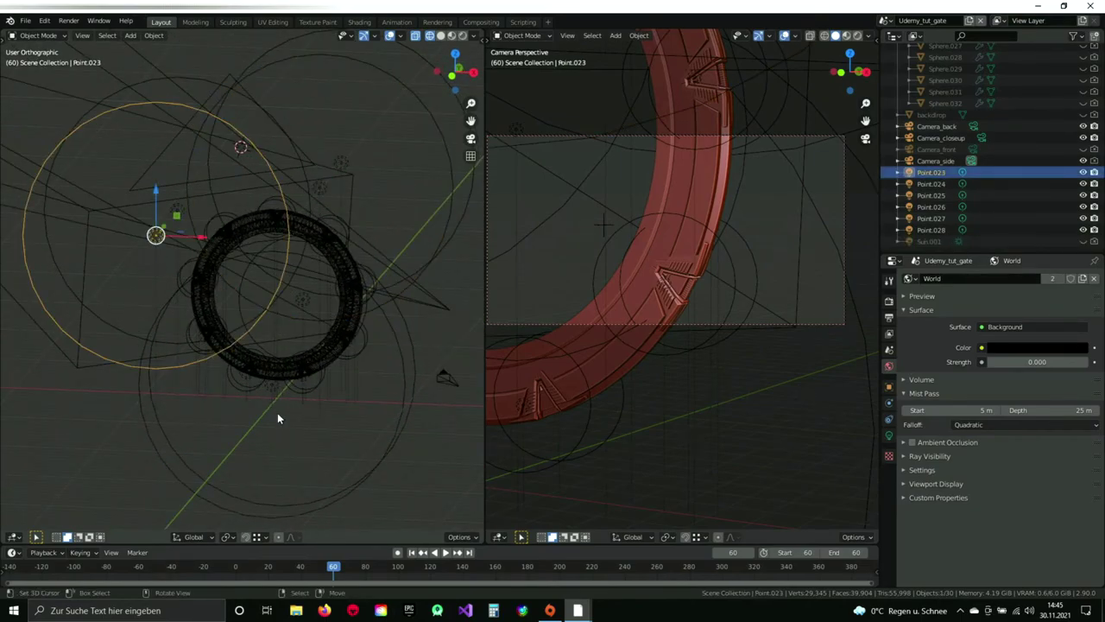
{"action": "middle_click_drag", "start_coordinate": [274, 388], "coordinate": [345, 209]}
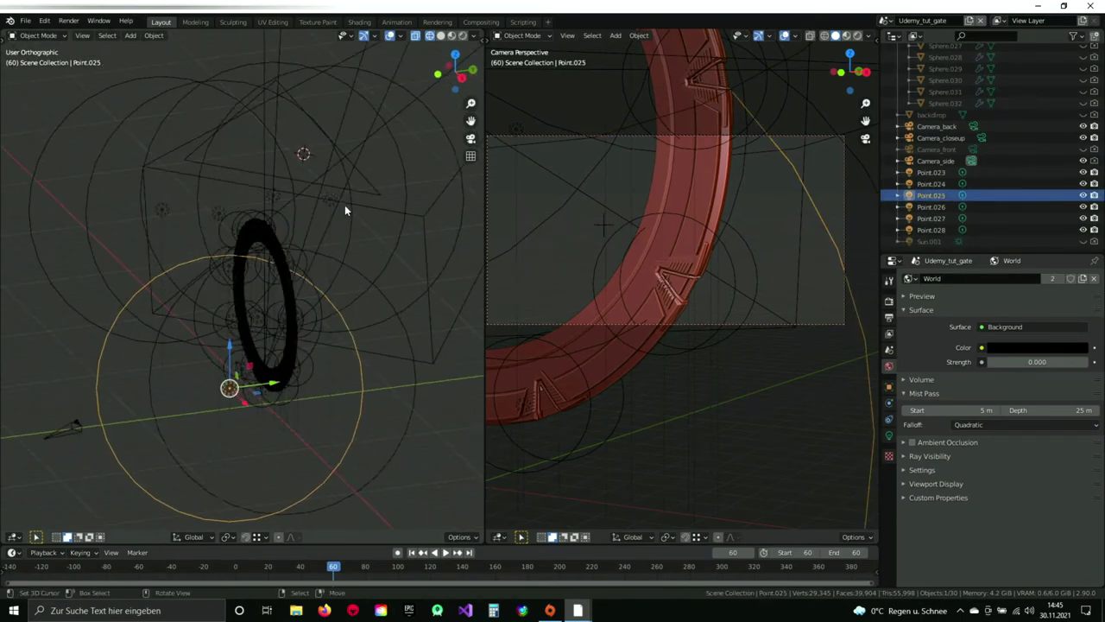
{"action": "left_click", "coordinate": [309, 193]}
{"action": "left_click", "coordinate": [325, 202]}
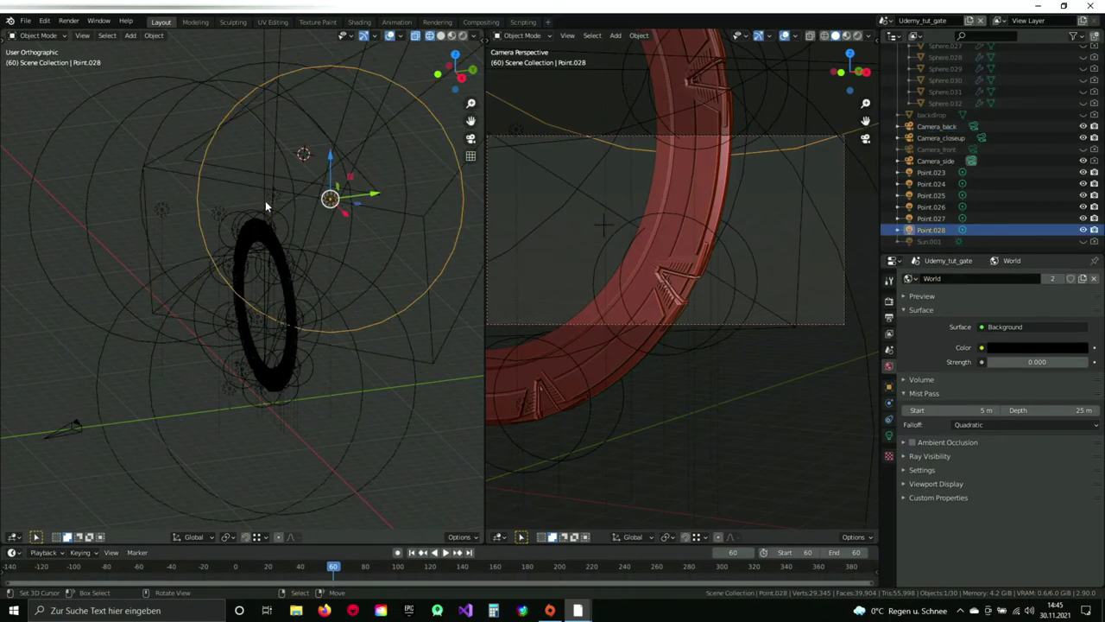
{"action": "left_click", "coordinate": [264, 208]}
{"action": "middle_click_drag", "start_coordinate": [387, 316], "coordinate": [351, 295]}
{"action": "left_click", "coordinate": [290, 202]}
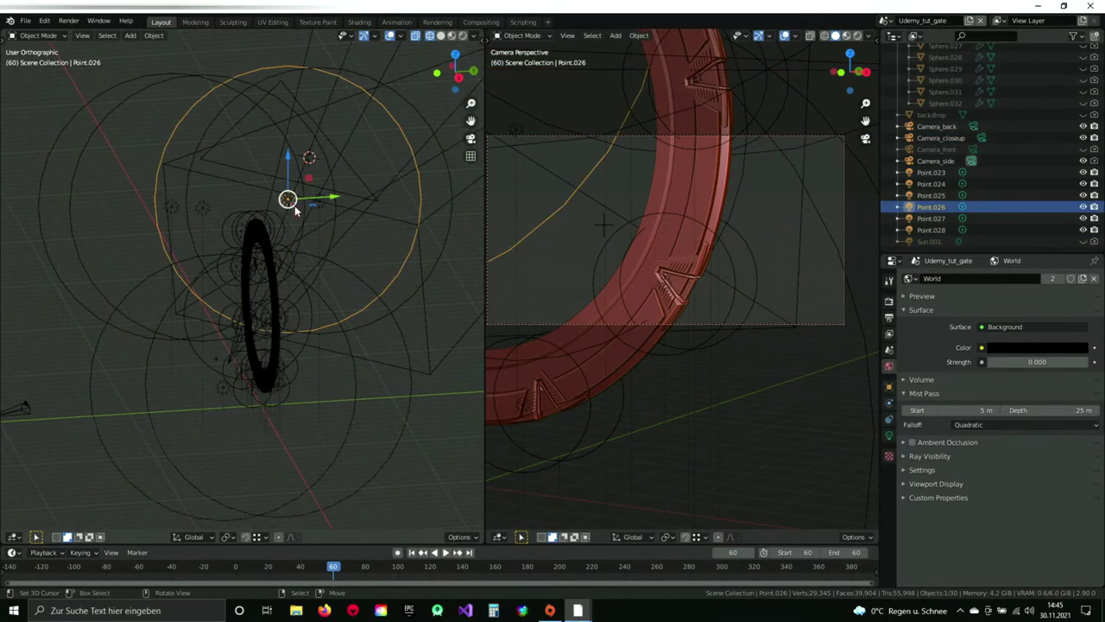
{"action": "middle_click_drag", "start_coordinate": [328, 389], "coordinate": [252, 328]}
{"action": "left_click", "coordinate": [274, 388]}
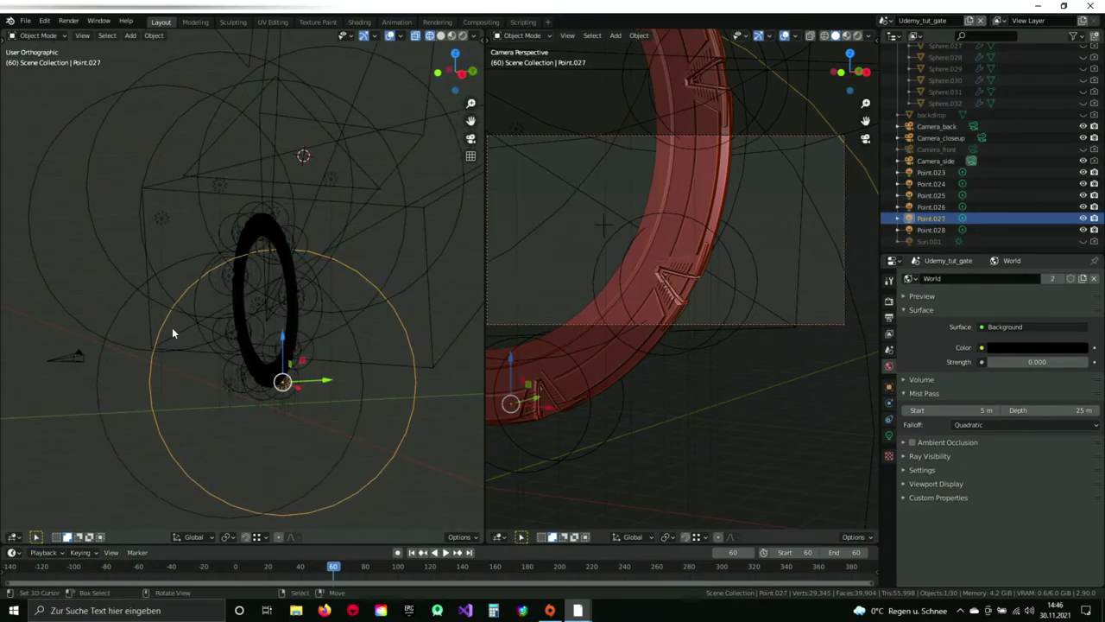
Select the Point.023 light and check its color and power settings.
{"action": "left_click", "coordinate": [159, 218]}
{"action": "middle_click_drag", "start_coordinate": [160, 218], "coordinate": [309, 256]}
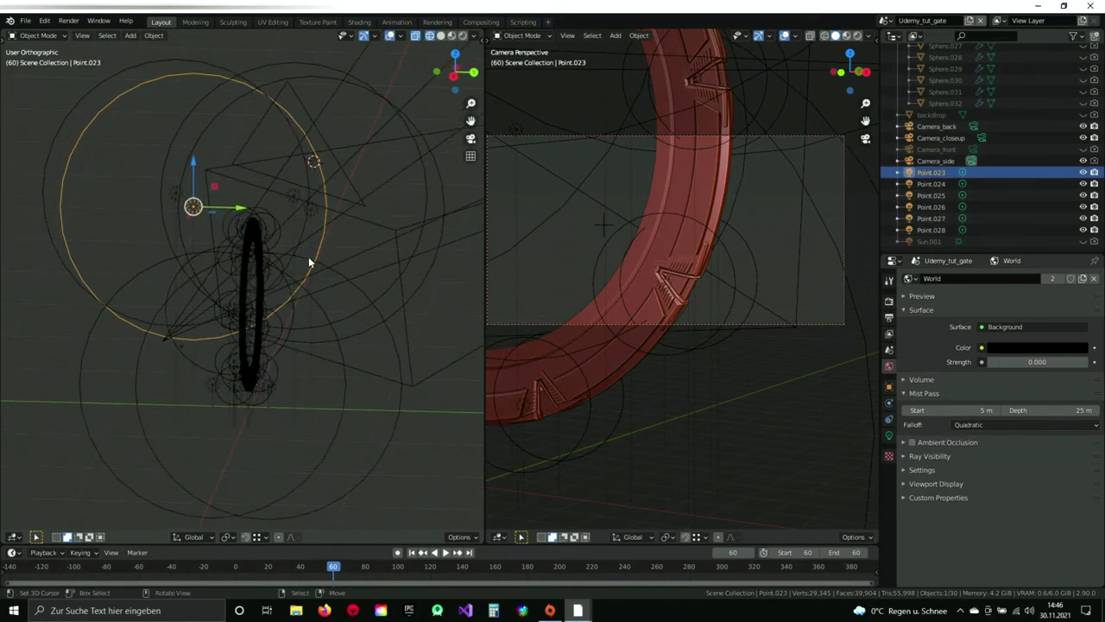
{"action": "left_click", "coordinate": [889, 435]}
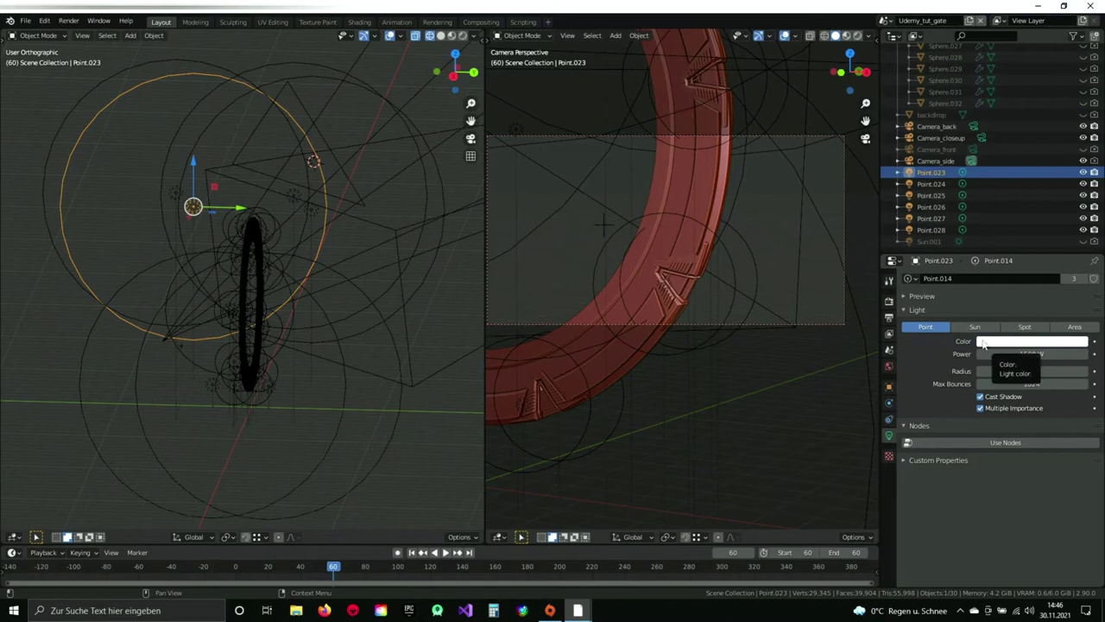
{"action": "left_click", "coordinate": [1010, 342]}
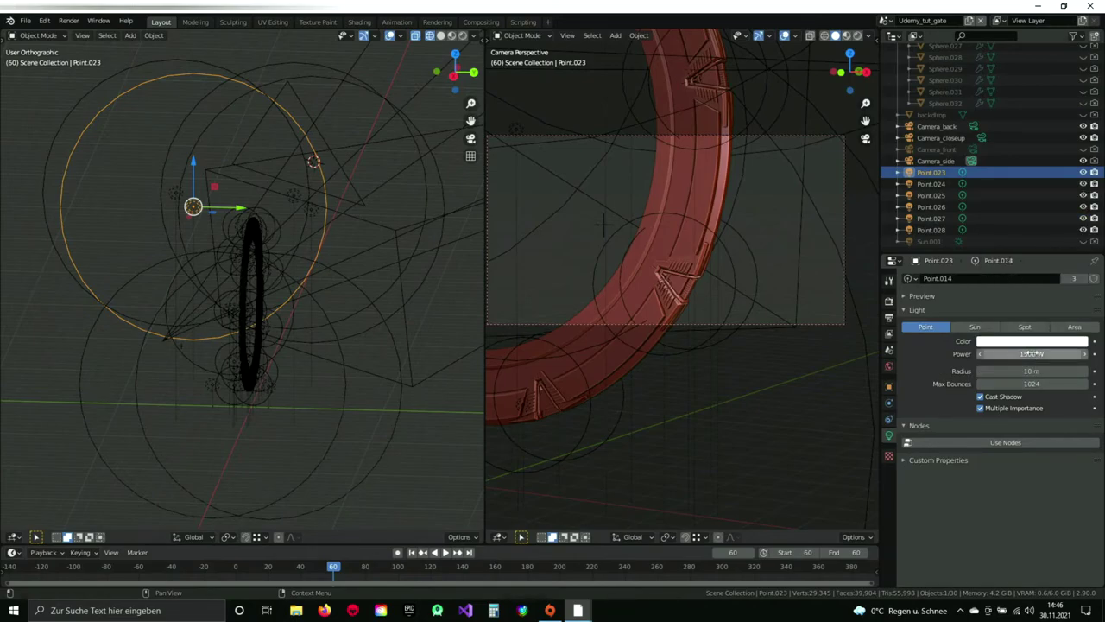
Set the wireframe viewport back to the front view of the gate and save the file.
{"action": "middle_click_drag", "start_coordinate": [207, 357], "coordinate": [286, 343]}
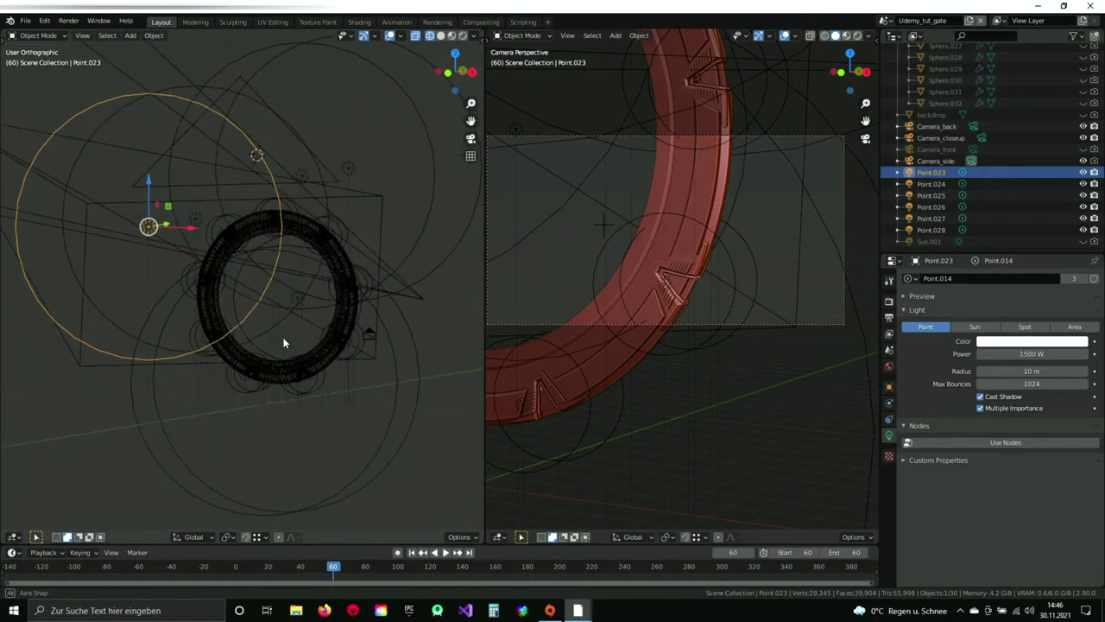
{"action": "scroll", "coordinate": [312, 361], "scroll_direction": "up", "scroll_amount": 2}
{"action": "scroll", "coordinate": [312, 361], "scroll_direction": "up", "scroll_amount": 2}
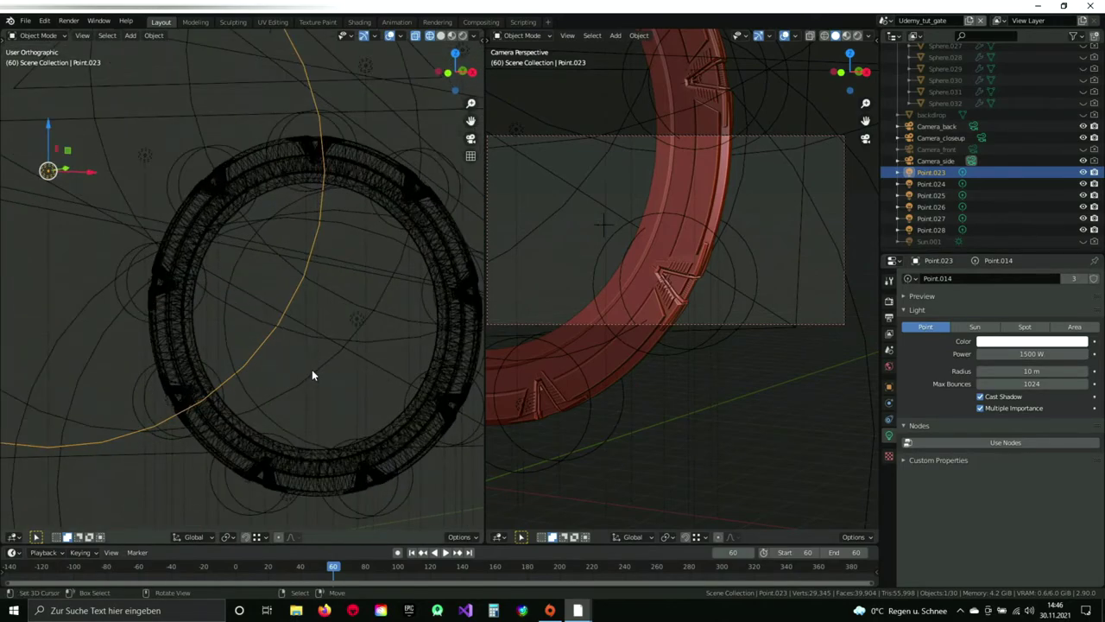
{"action": "key", "text": "KP_1"}
{"action": "key", "text": "ctrl+s"}
Reopen the Render_2.tif image window and review the lighting on the gate and bowls.
{"action": "mouse_move", "coordinate": [593, 602]}
{"action": "left_click", "coordinate": [639, 565]}
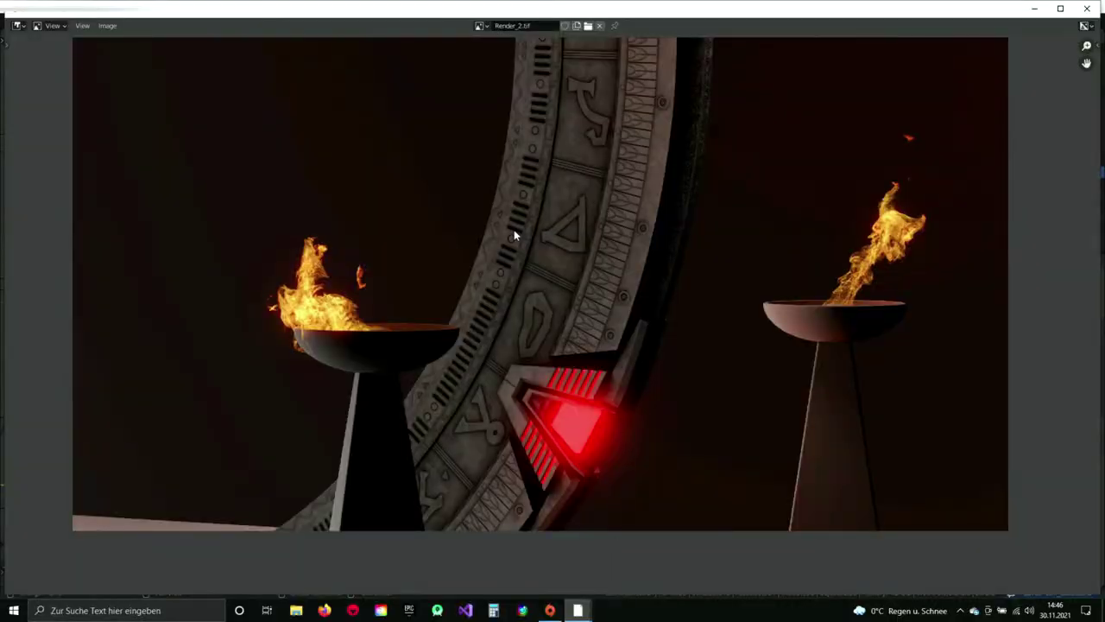
{"action": "scroll", "coordinate": [456, 285], "scroll_direction": "down", "scroll_amount": 1}
{"action": "middle_click_drag", "start_coordinate": [456, 286], "coordinate": [419, 291]}
{"action": "scroll", "coordinate": [435, 316], "scroll_direction": "up", "scroll_amount": 2}
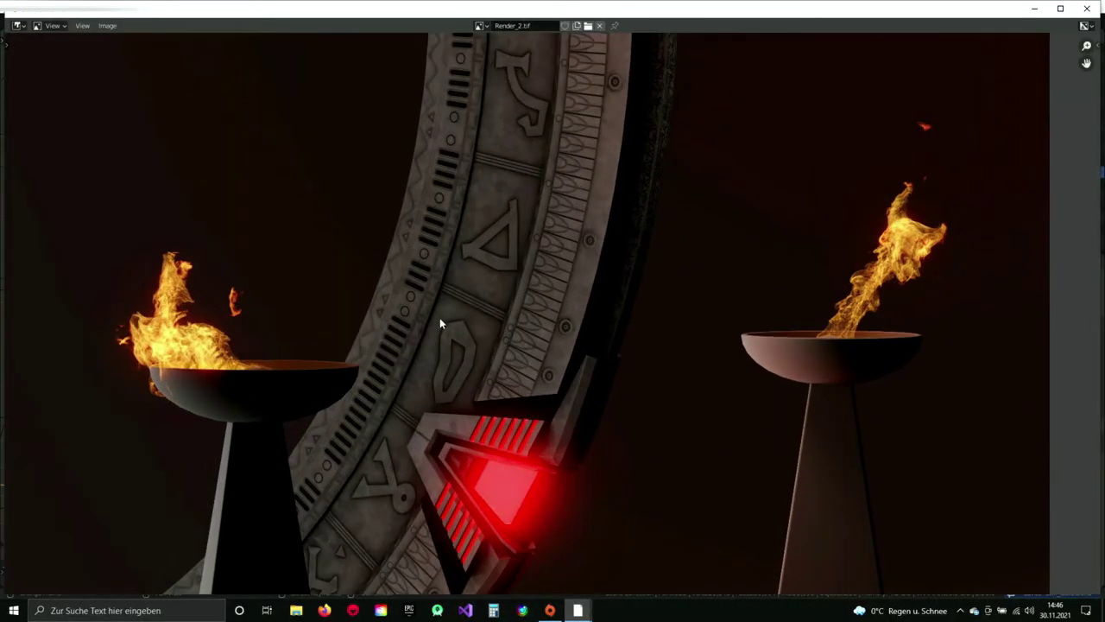
Switch the image window from Render_2.tif to Render_3_front.tif.
{"action": "middle_click_drag", "start_coordinate": [481, 353], "coordinate": [491, 328]}
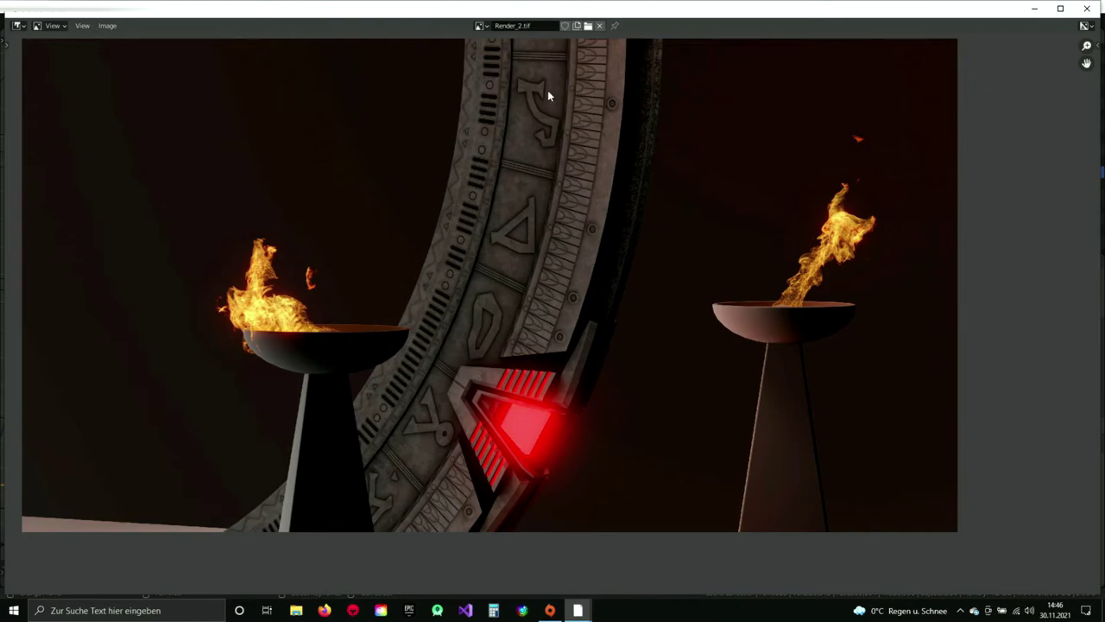
{"action": "left_click", "coordinate": [480, 25]}
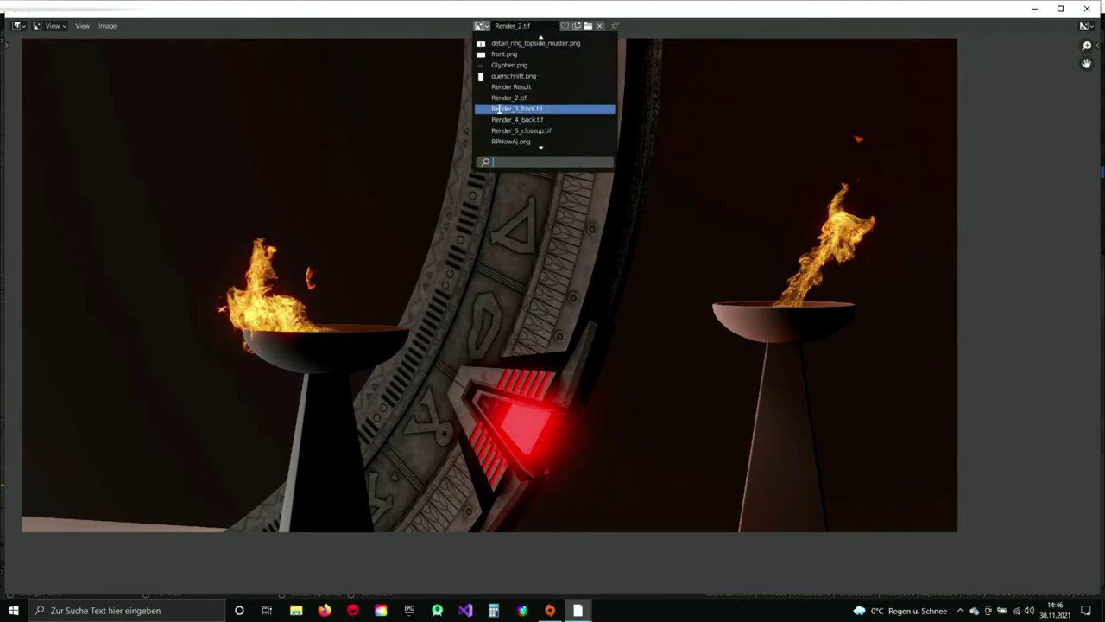
{"action": "left_click", "coordinate": [530, 112]}
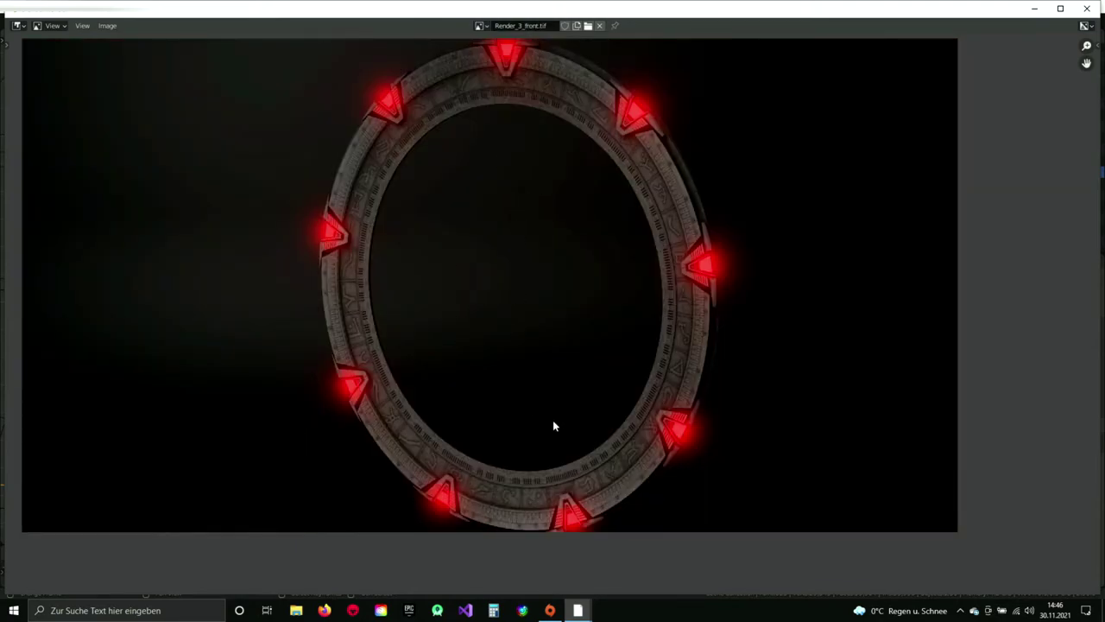
Examine the lighting and red chevron glow around the whole gate ring in the front render.
{"action": "middle_click_drag", "start_coordinate": [577, 314], "coordinate": [474, 323]}
{"action": "scroll", "coordinate": [484, 311], "scroll_direction": "up", "scroll_amount": 6}
{"action": "middle_click_drag", "start_coordinate": [472, 160], "coordinate": [512, 282]}
{"action": "scroll", "coordinate": [500, 239], "scroll_direction": "up", "scroll_amount": 1}
{"action": "scroll", "coordinate": [500, 239], "scroll_direction": "down", "scroll_amount": 3}
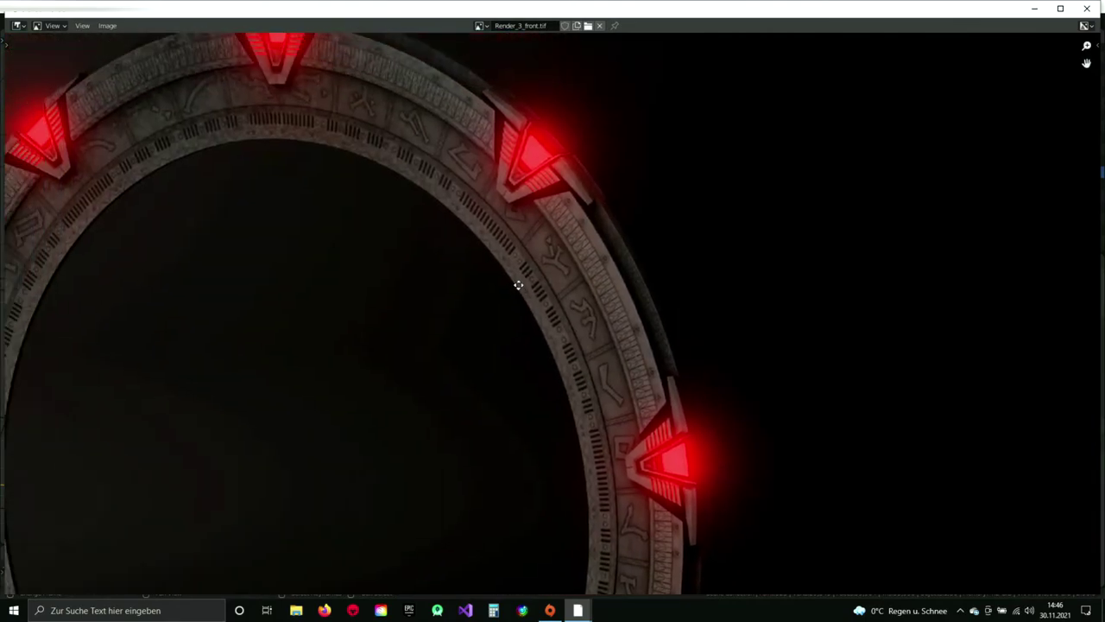
{"action": "scroll", "coordinate": [671, 302], "scroll_direction": "down", "scroll_amount": 4}
{"action": "middle_click_drag", "start_coordinate": [592, 284], "coordinate": [591, 142]}
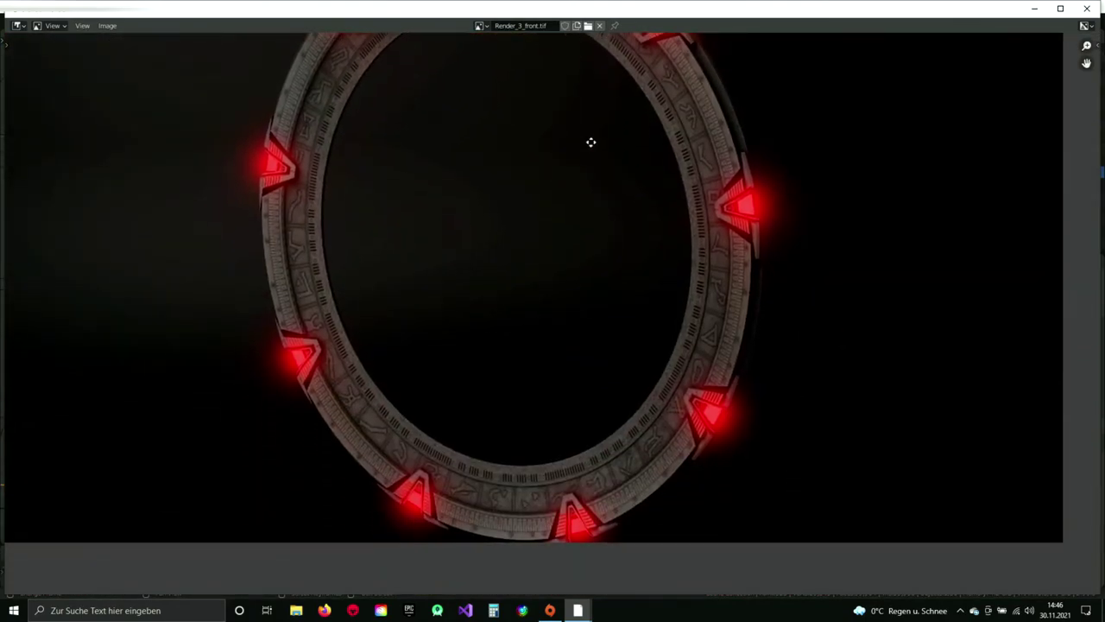
{"action": "scroll", "coordinate": [486, 282], "scroll_direction": "down", "scroll_amount": 2}
{"action": "middle_click_drag", "start_coordinate": [583, 255], "coordinate": [649, 205]}
{"action": "scroll", "coordinate": [690, 241], "scroll_direction": "up", "scroll_amount": 2}
{"action": "scroll", "coordinate": [646, 208], "scroll_direction": "down", "scroll_amount": 1}
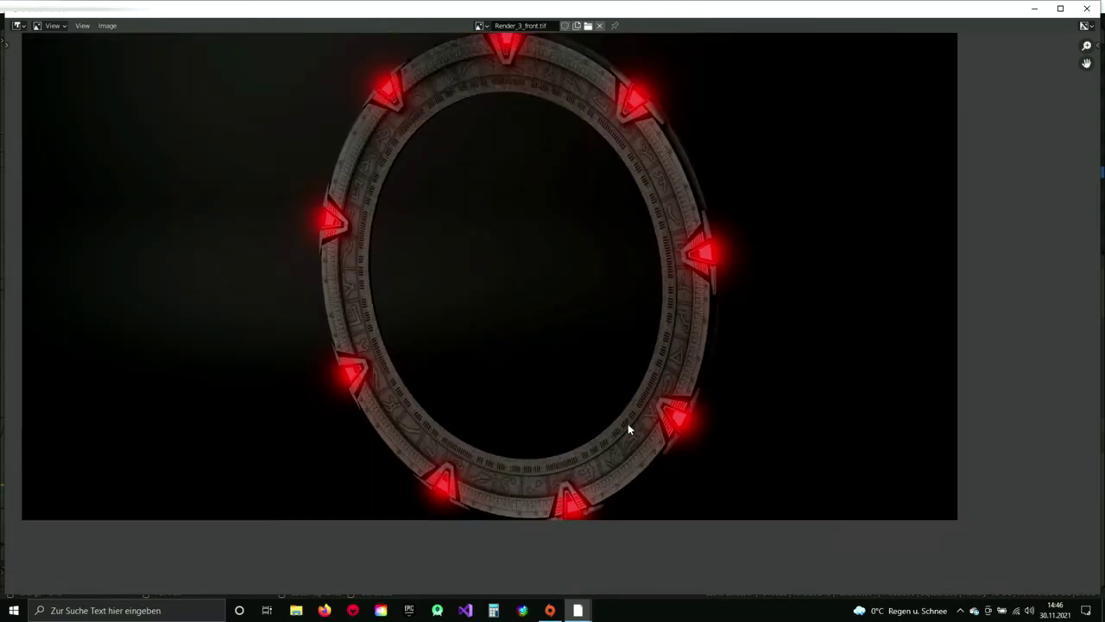
Return to the main 3D scene window, unhide Camera_front and make it the active scene camera.
{"action": "mouse_move", "coordinate": [550, 611]}
{"action": "left_click", "coordinate": [530, 575]}
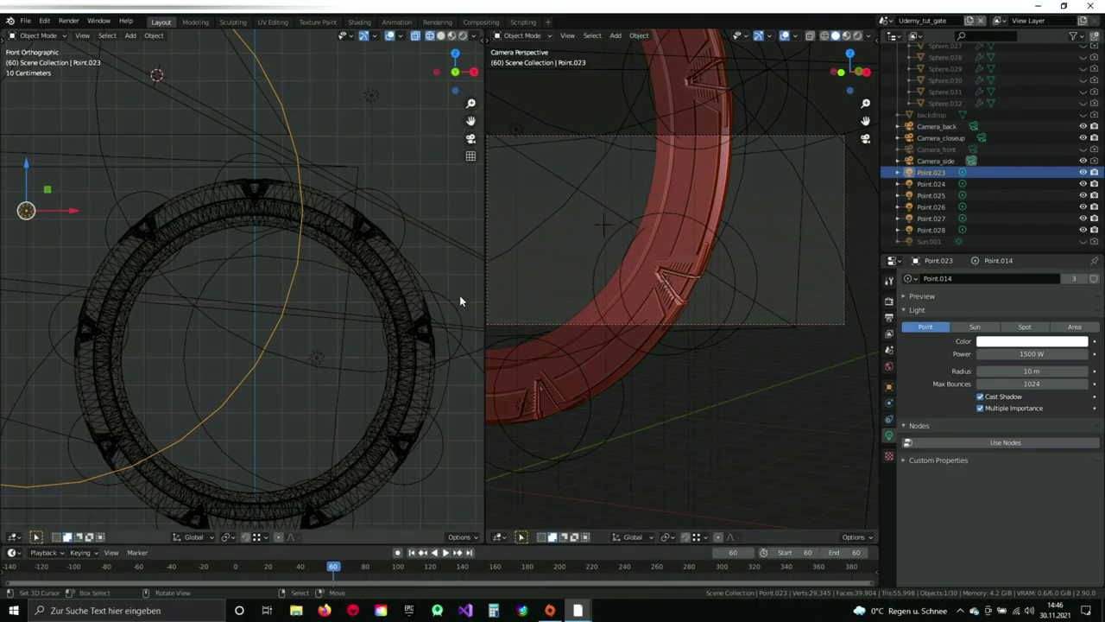
{"action": "scroll", "coordinate": [348, 285], "scroll_direction": "down", "scroll_amount": 2}
{"action": "middle_click_drag", "start_coordinate": [353, 311], "coordinate": [338, 292], "text": "shift"}
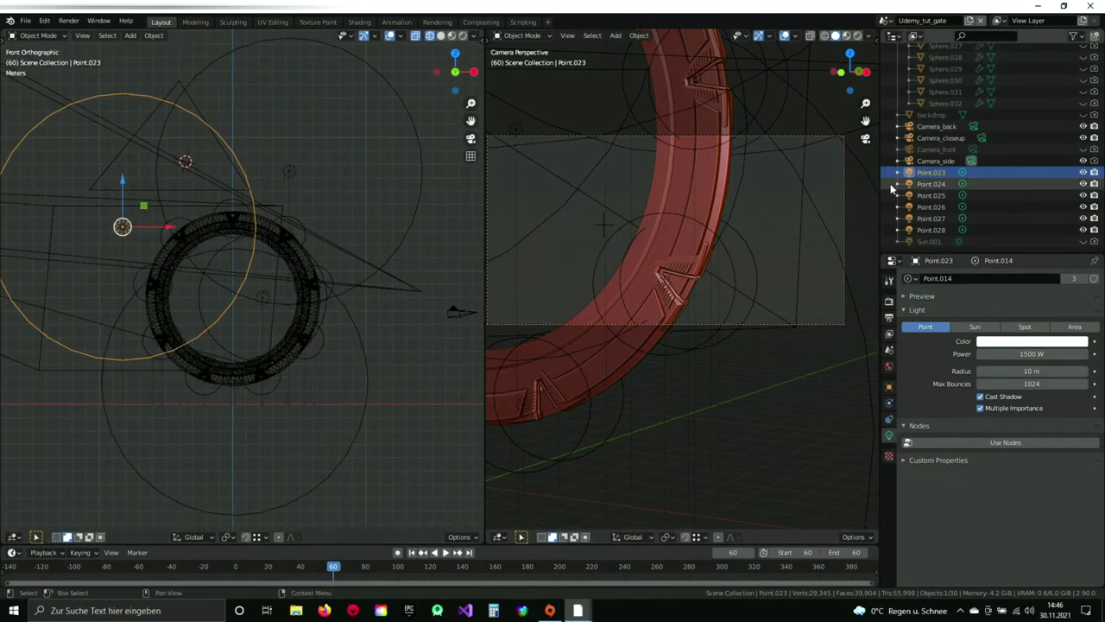
{"action": "left_click", "coordinate": [1084, 150]}
{"action": "left_click", "coordinate": [933, 150]}
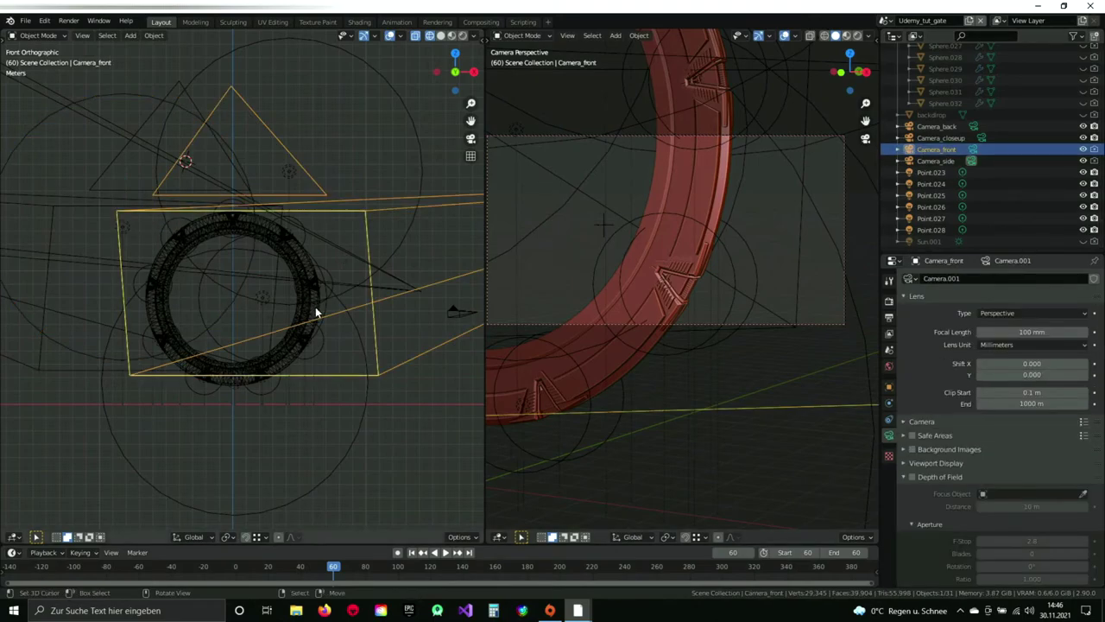
{"action": "left_click", "coordinate": [974, 151]}
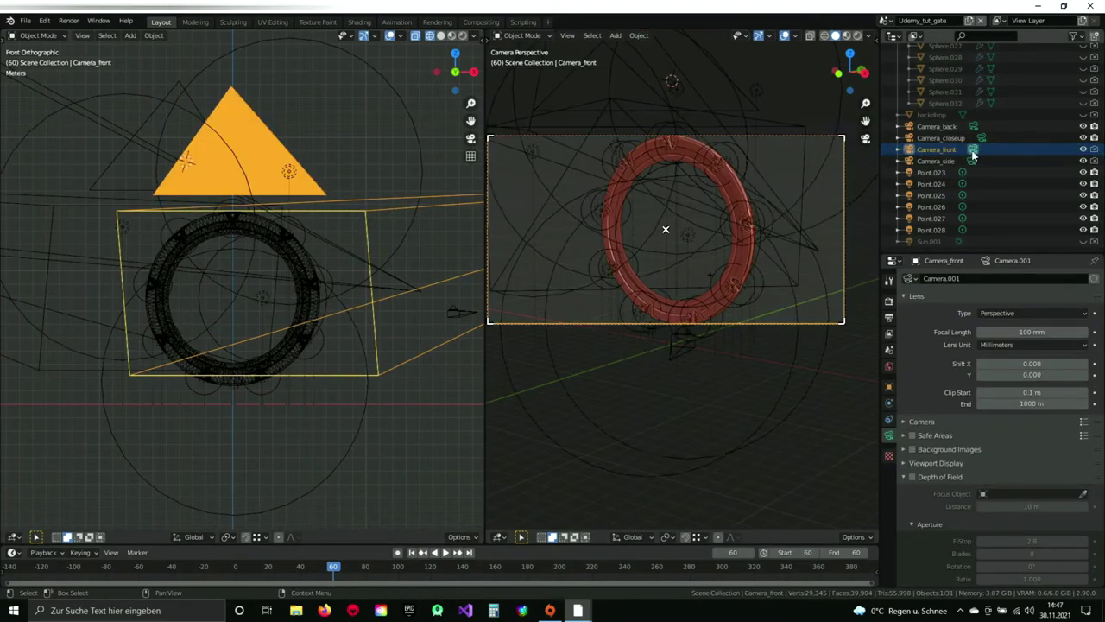
Examine the placement and framing of Camera_front in perspective, from above and through the camera.
{"action": "middle_click_drag", "start_coordinate": [388, 276], "coordinate": [248, 321]}
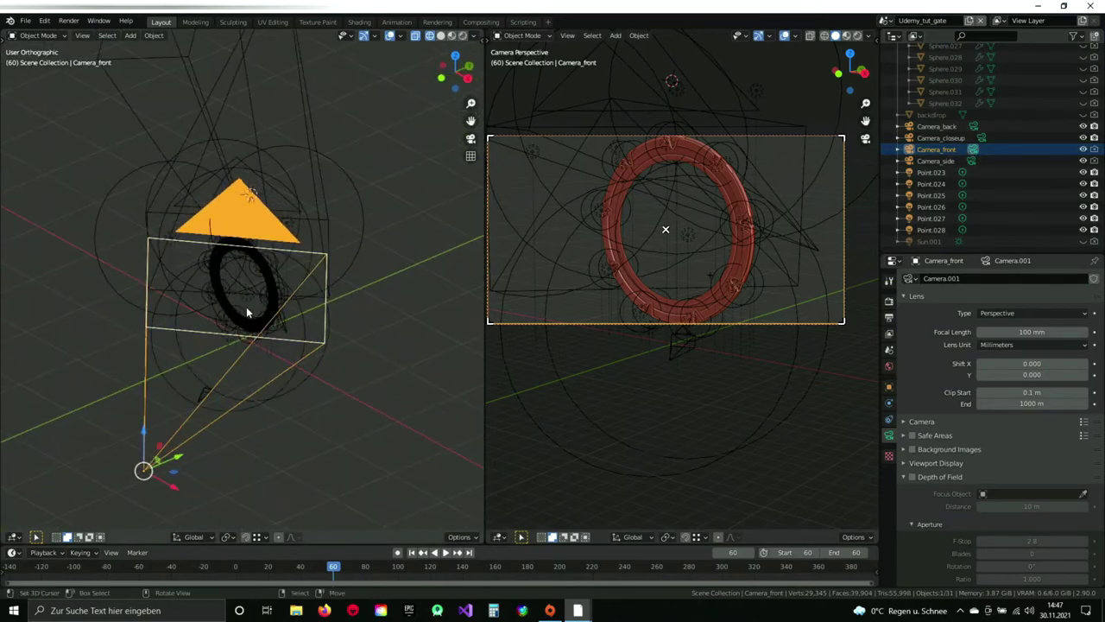
{"action": "key", "text": "KP_0"}
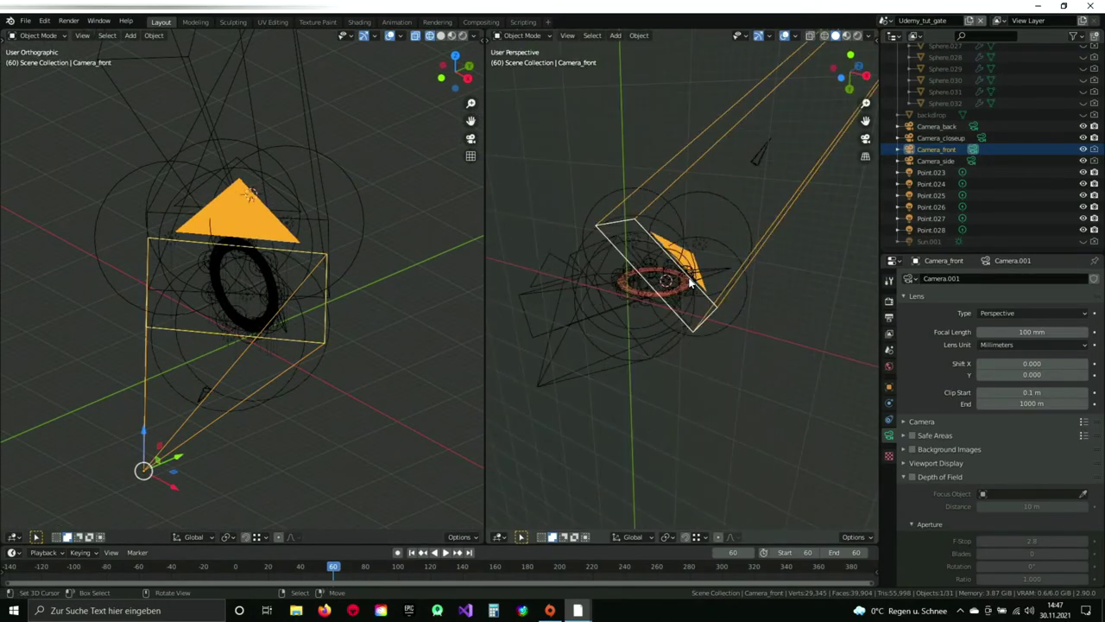
{"action": "key", "text": "KP_0"}
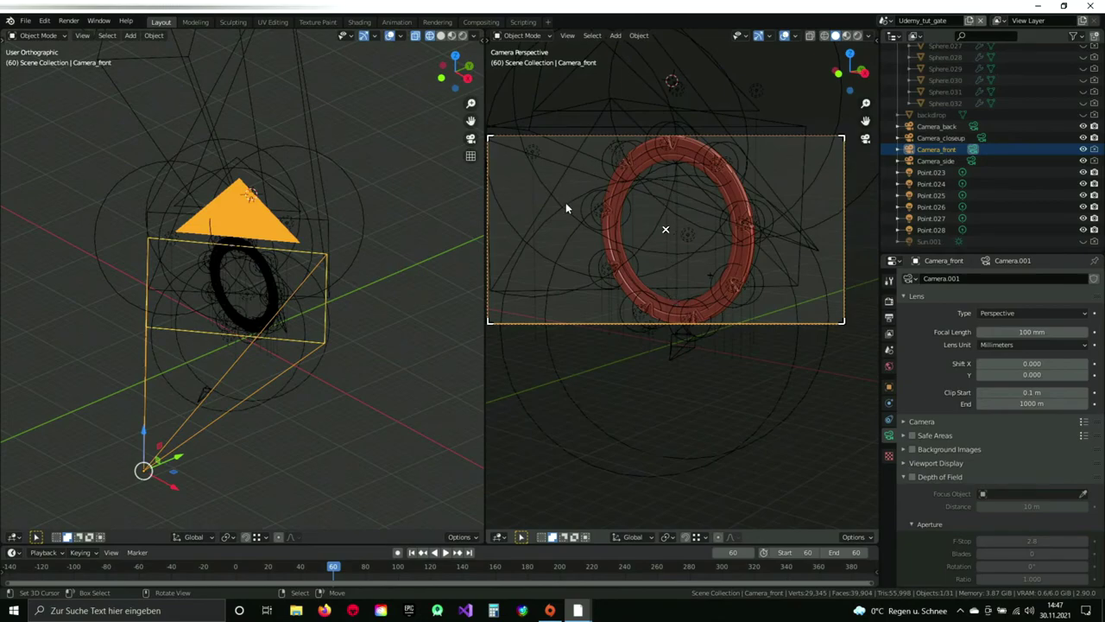
{"action": "middle_click_drag", "start_coordinate": [198, 399], "coordinate": [299, 262]}
{"action": "key", "text": "KP_7"}
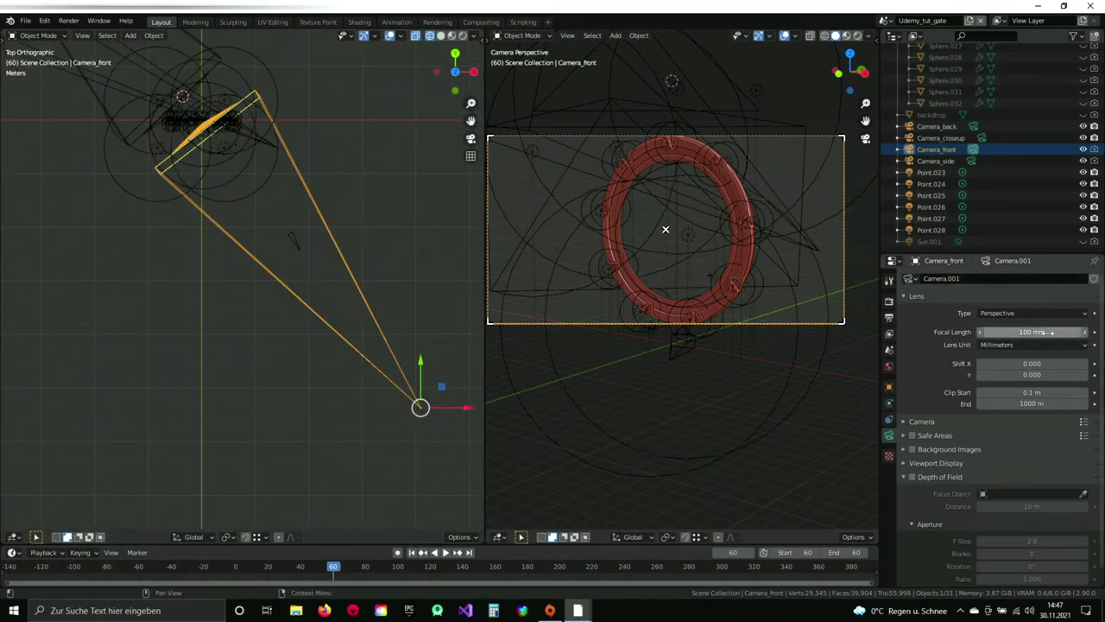
{"action": "middle_click_drag", "start_coordinate": [326, 199], "coordinate": [385, 313], "text": "shift"}
{"action": "scroll", "coordinate": [281, 255], "scroll_direction": "up", "scroll_amount": 1}
{"action": "scroll", "coordinate": [282, 252], "scroll_direction": "up", "scroll_amount": 3}
{"action": "middle_click_drag", "start_coordinate": [304, 198], "coordinate": [257, 253], "text": "shift"}
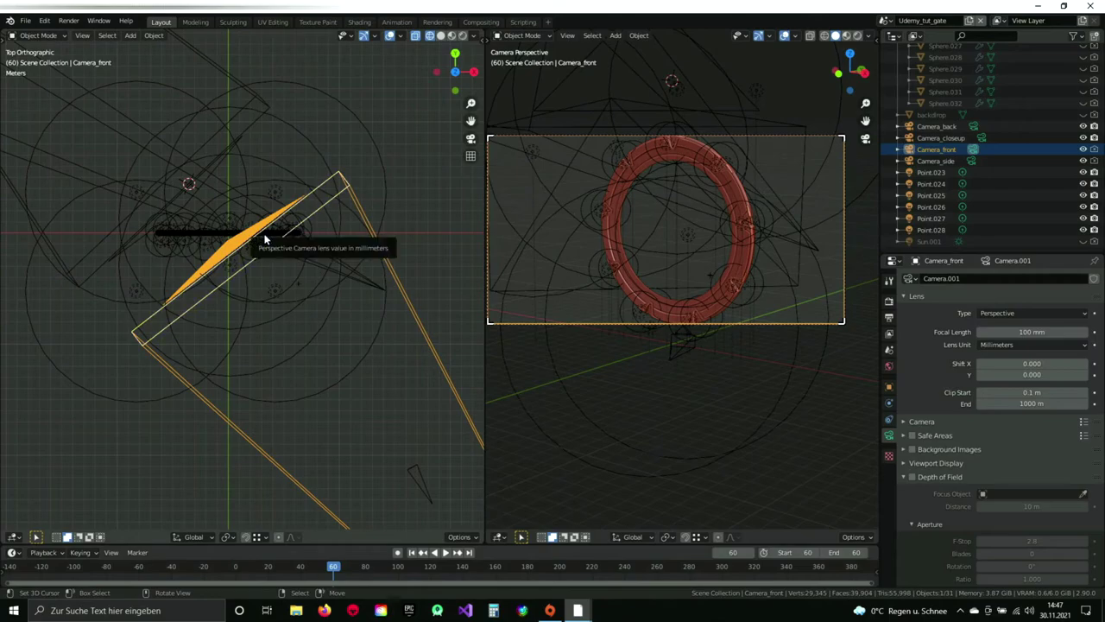
{"action": "scroll", "coordinate": [678, 260], "scroll_direction": "up", "scroll_amount": 2}
{"action": "middle_click_drag", "start_coordinate": [678, 260], "coordinate": [695, 303]}
{"action": "key", "text": "KP_0"}
{"action": "middle_click_drag", "start_coordinate": [711, 166], "coordinate": [703, 266], "text": "shift"}
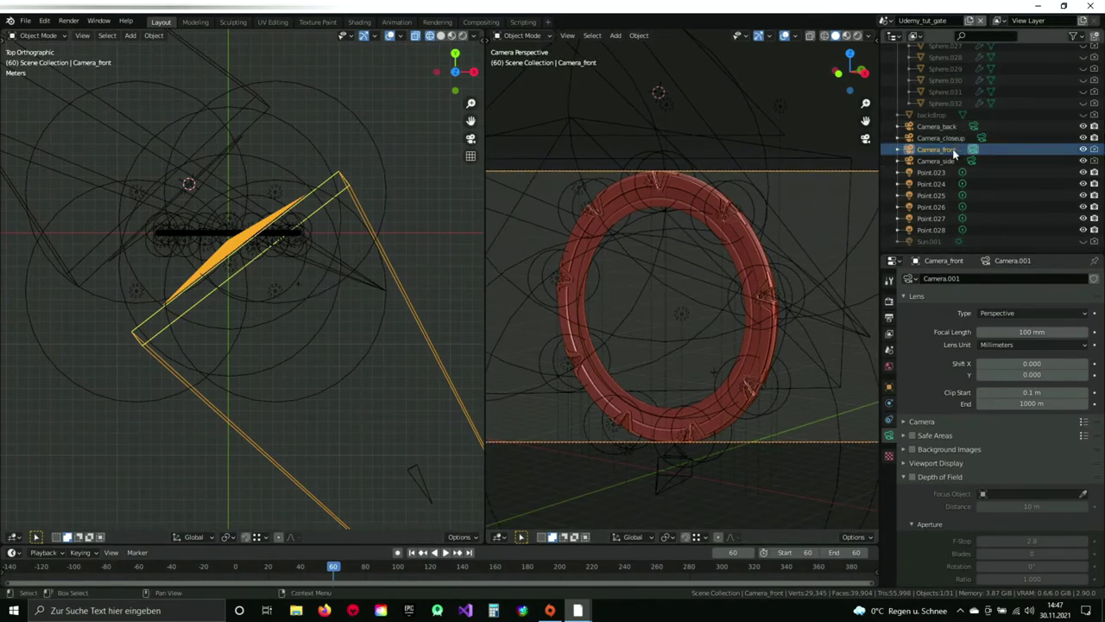
Select the hidden backdrop object and make it visible in the viewports.
{"action": "left_click", "coordinate": [933, 114]}
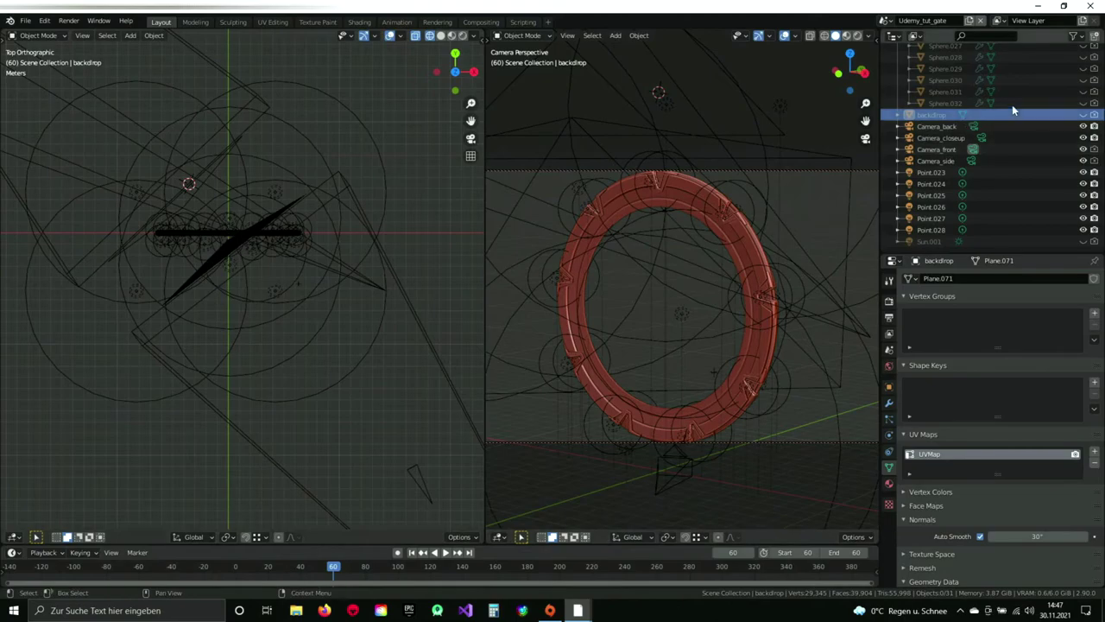
{"action": "left_click", "coordinate": [1084, 114]}
{"action": "scroll", "coordinate": [194, 301], "scroll_direction": "down", "scroll_amount": 5}
{"action": "left_click", "coordinate": [247, 153]}
{"action": "middle_click_drag", "start_coordinate": [247, 153], "coordinate": [252, 340]}
{"action": "scroll", "coordinate": [230, 289], "scroll_direction": "up", "scroll_amount": 4}
{"action": "scroll", "coordinate": [228, 274], "scroll_direction": "down", "scroll_amount": 3}
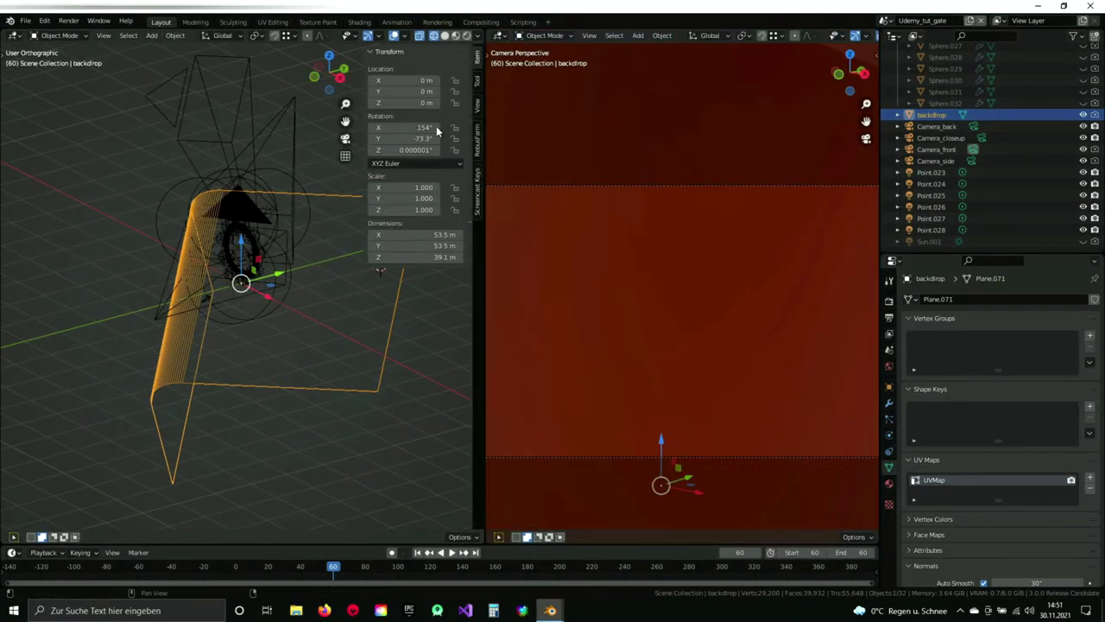
Set the backdrop's X and Y rotation to 0°.
{"action": "left_click", "coordinate": [409, 138]}
{"action": "key", "text": "BackSpace"}
{"action": "type", "text": "0"}
{"action": "key", "text": "Return"}
{"action": "left_click", "coordinate": [409, 127]}
{"action": "key", "text": "BackSpace"}
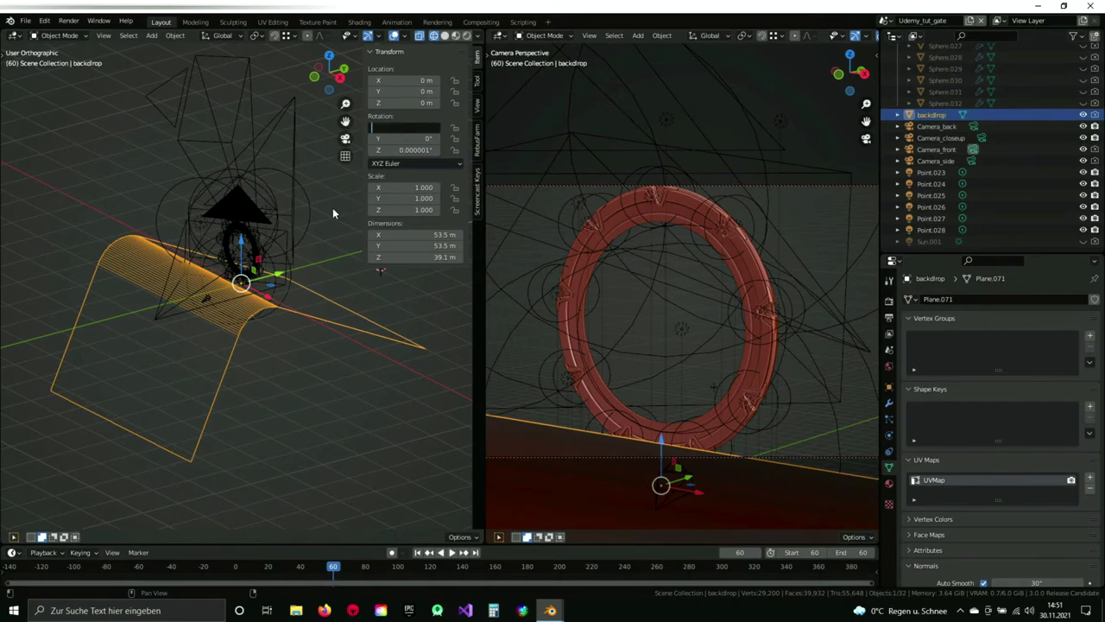
{"action": "type", "text": "0"}
{"action": "key", "text": "Return"}
{"action": "middle_click_drag", "start_coordinate": [332, 207], "coordinate": [297, 323]}
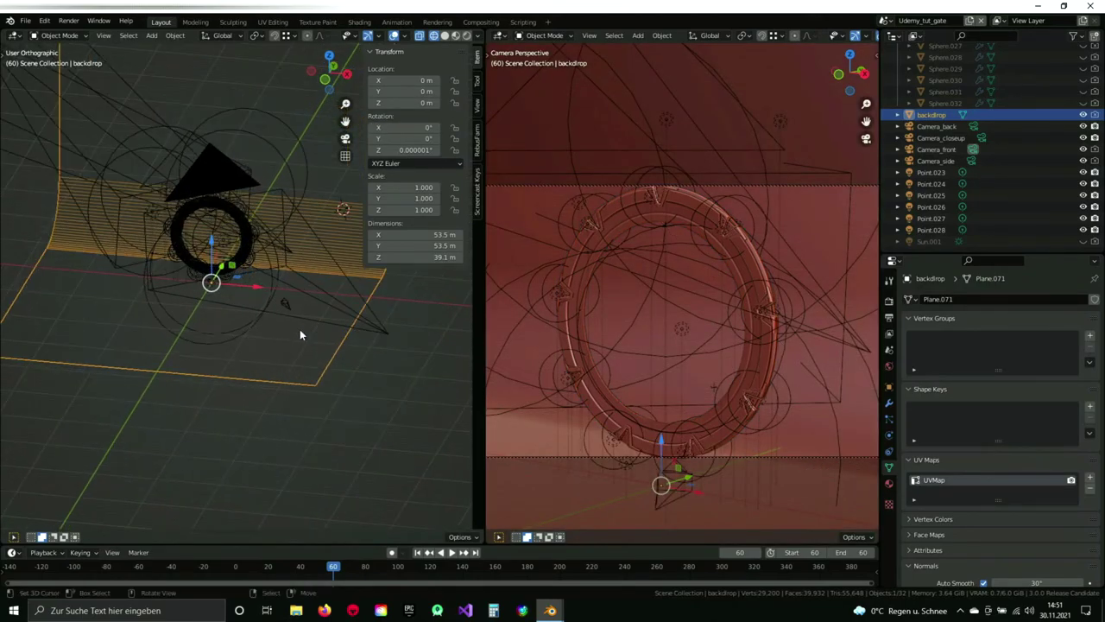
Hide the transform values, frame the whole backdrop in the wireframe viewport and save the file.
{"action": "middle_click_drag", "start_coordinate": [300, 372], "coordinate": [368, 325]}
{"action": "key", "text": "n"}
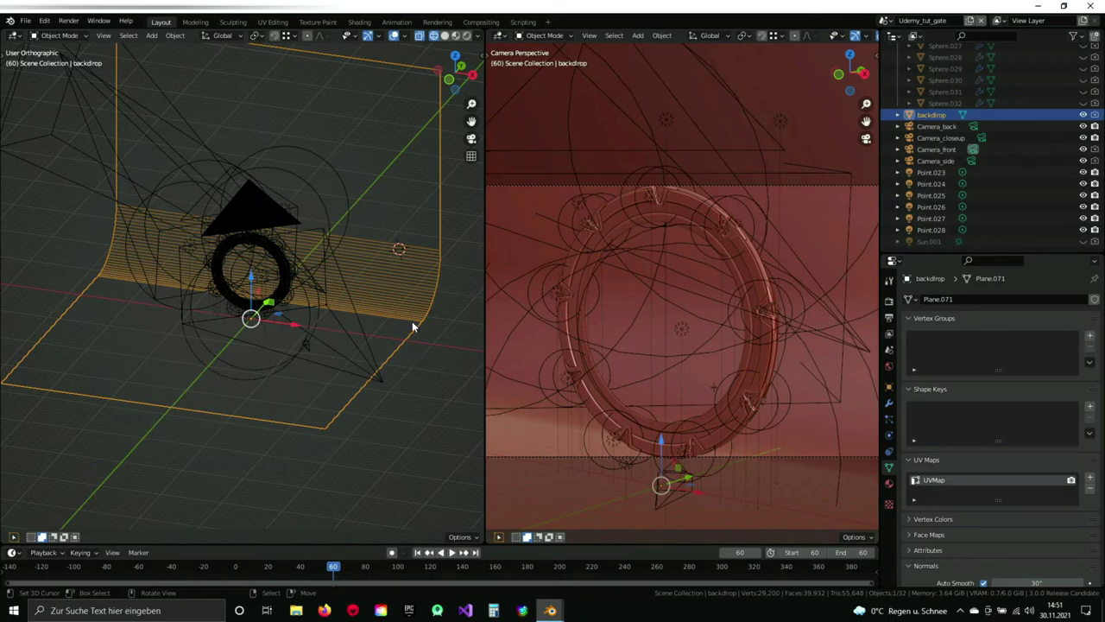
{"action": "middle_click_drag", "start_coordinate": [362, 311], "coordinate": [402, 335], "text": "shift"}
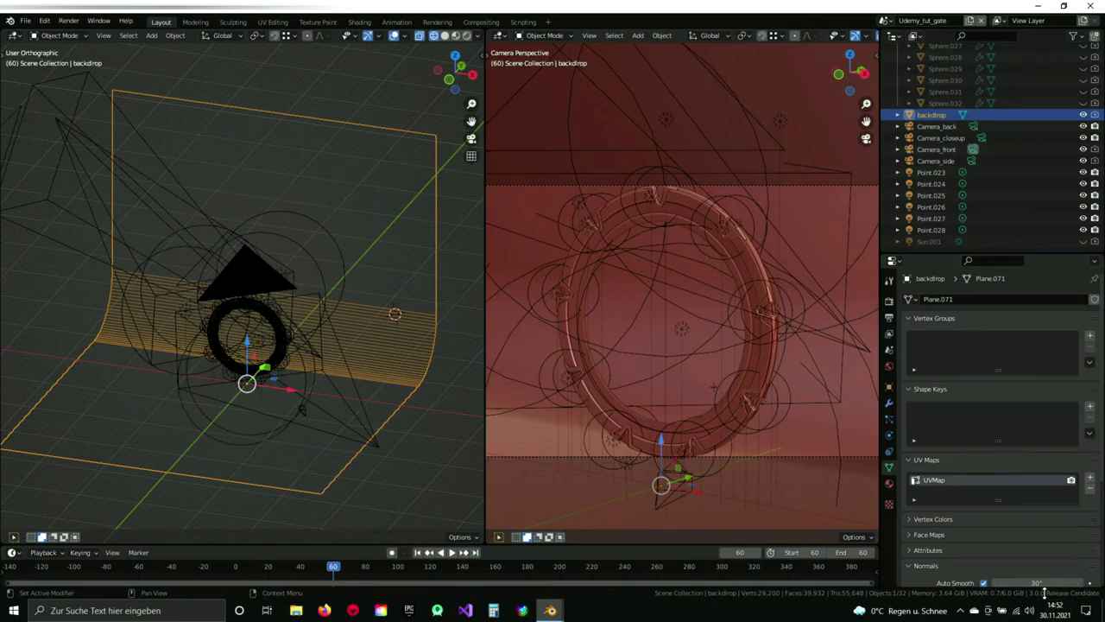
{"action": "middle_click_drag", "start_coordinate": [293, 309], "coordinate": [286, 282], "text": "shift"}
{"action": "key", "text": "ctrl+s"}
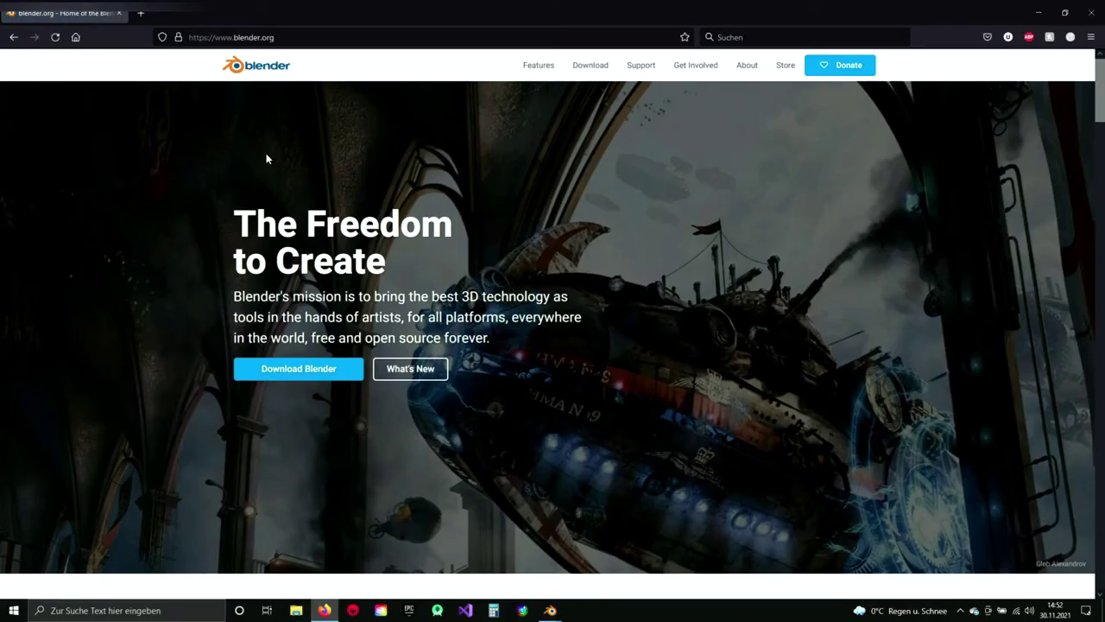
Browse the blender.org download section to the experimental daily builds and look through the Windows releases.
{"action": "scroll", "coordinate": [226, 186], "scroll_direction": "down", "scroll_amount": 3}
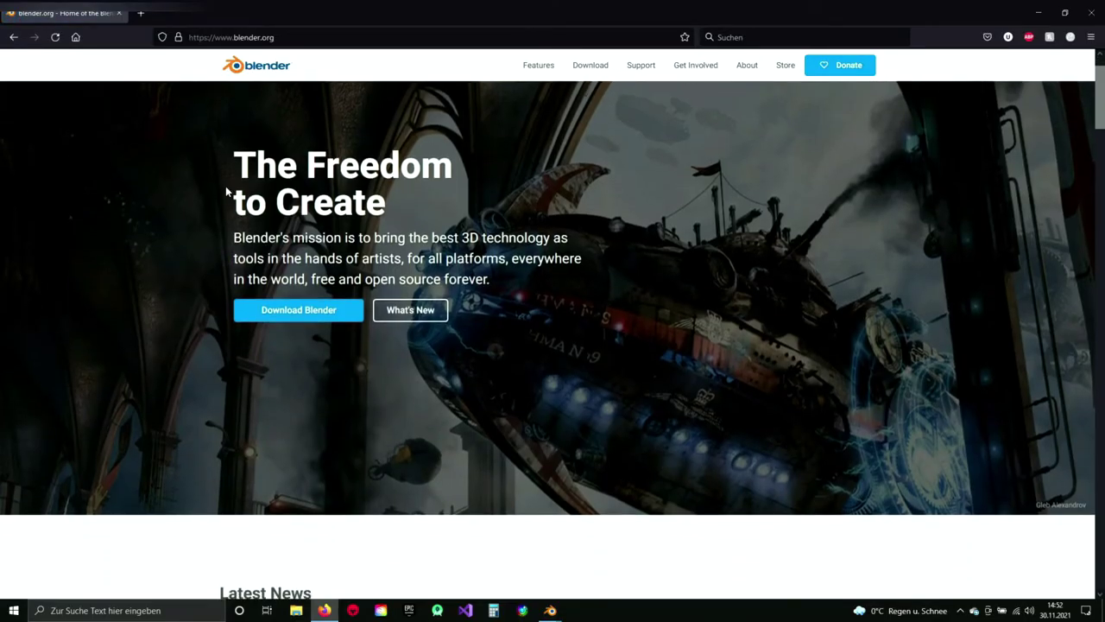
{"action": "scroll", "coordinate": [208, 202], "scroll_direction": "up", "scroll_amount": 3}
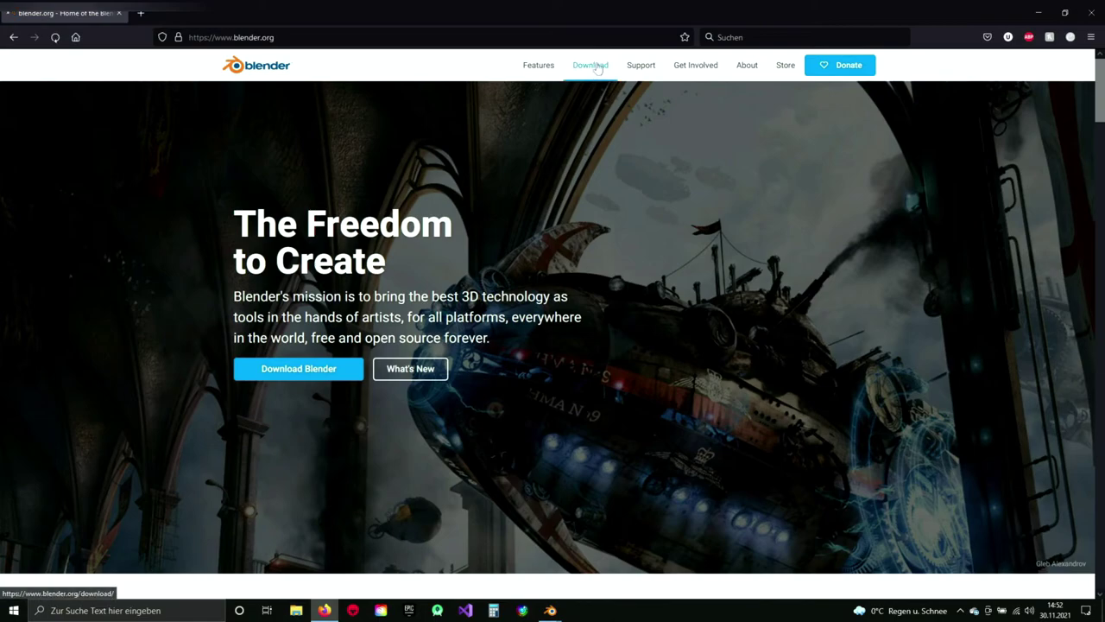
{"action": "left_click", "coordinate": [590, 65]}
{"action": "scroll", "coordinate": [329, 259], "scroll_direction": "down", "scroll_amount": 3}
{"action": "scroll", "coordinate": [300, 273], "scroll_direction": "down", "scroll_amount": 5}
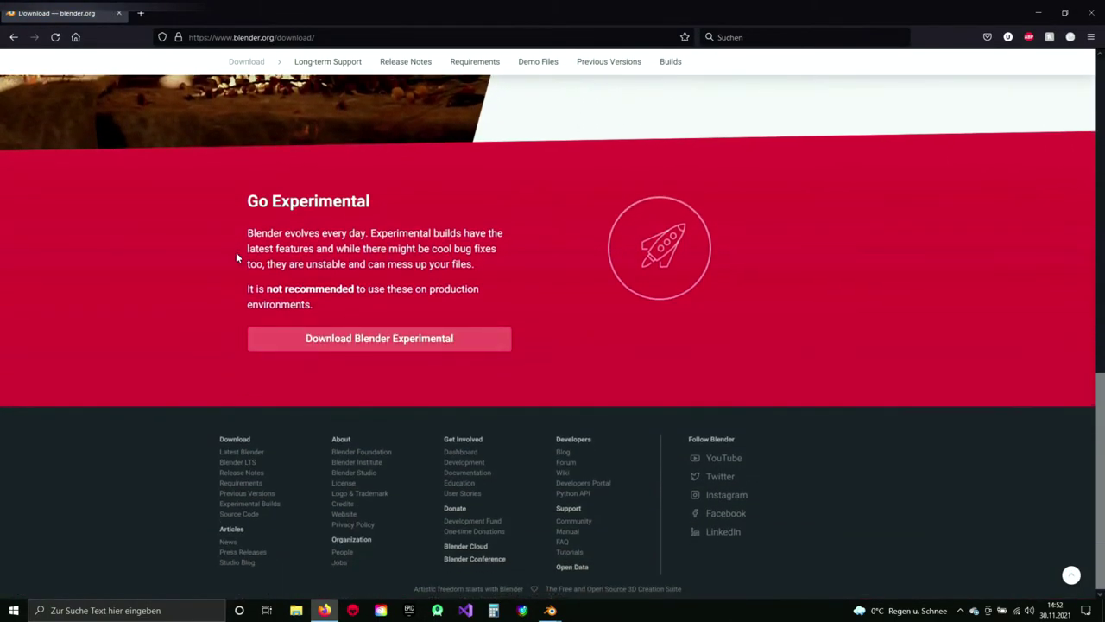
{"action": "left_click", "coordinate": [366, 348]}
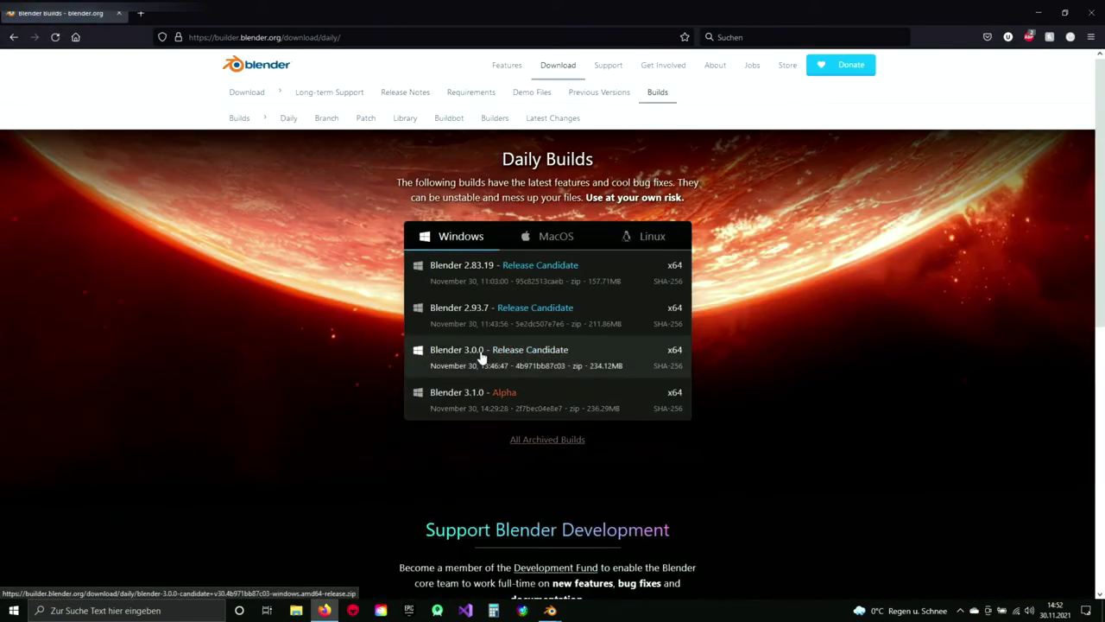
{"action": "left_click", "coordinate": [440, 403]}
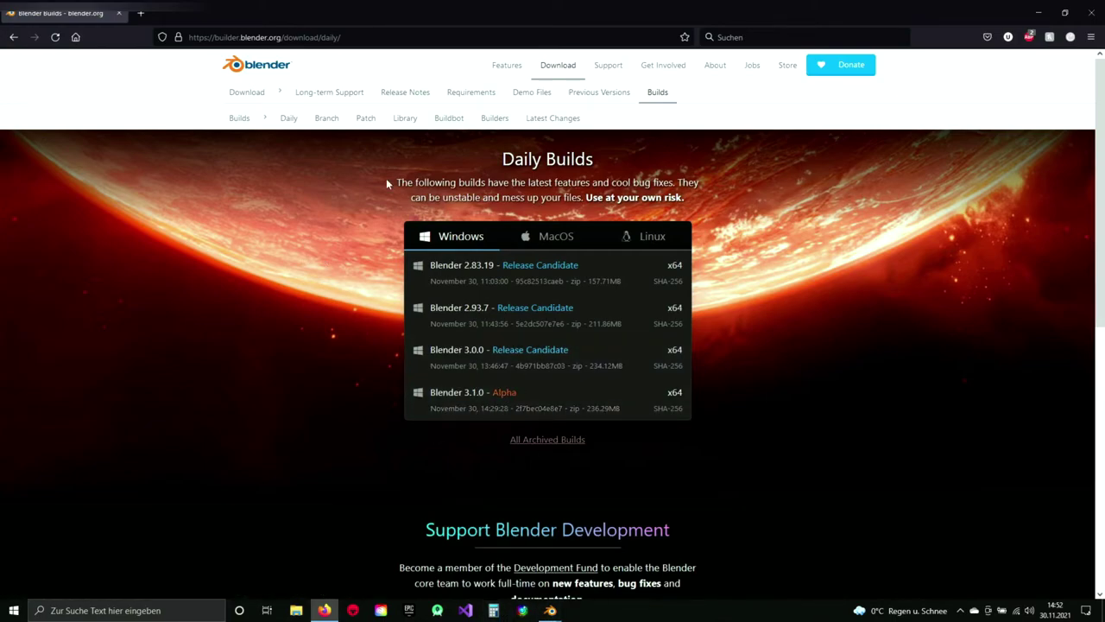
Switch back to Blender and move the backdrop sideways along the X axis, in the negative direction.
{"action": "mouse_move", "coordinate": [550, 610]}
{"action": "left_click", "coordinate": [503, 566]}
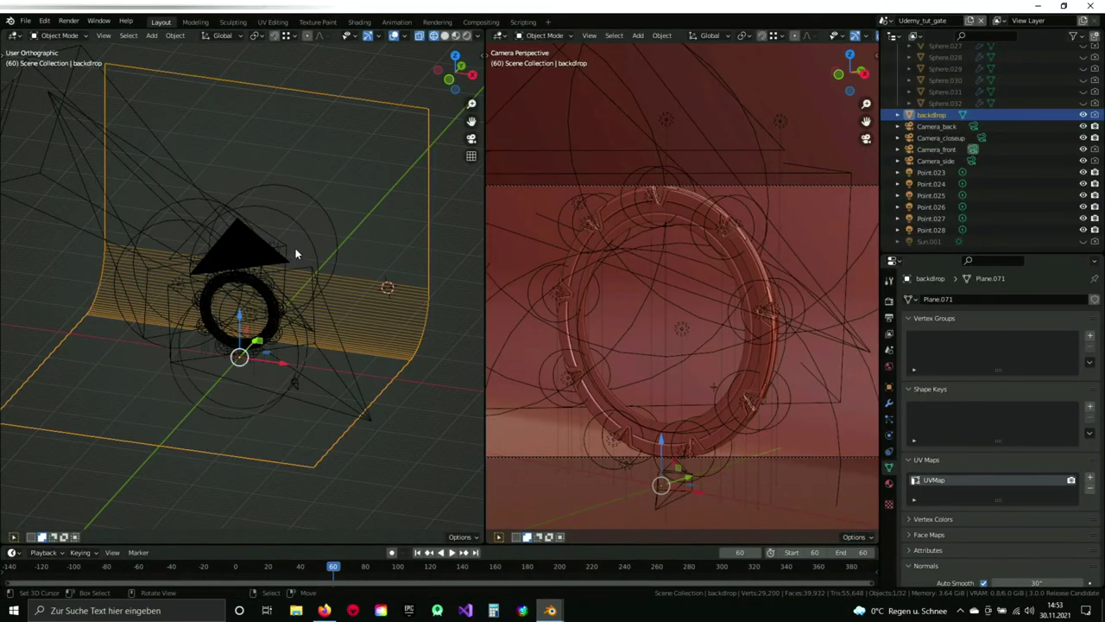
{"action": "middle_click_drag", "start_coordinate": [337, 257], "coordinate": [331, 230], "text": "shift"}
{"action": "middle_click_drag", "start_coordinate": [318, 317], "coordinate": [340, 329], "text": "shift"}
{"action": "mouse_move", "coordinate": [291, 243]}
{"action": "middle_mouse_down", "text": "shift"}
{"action": "mouse_move", "coordinate": [292, 295]}
{"action": "mouse_move", "coordinate": [290, 268]}
{"action": "middle_mouse_up", "text": "shift"}
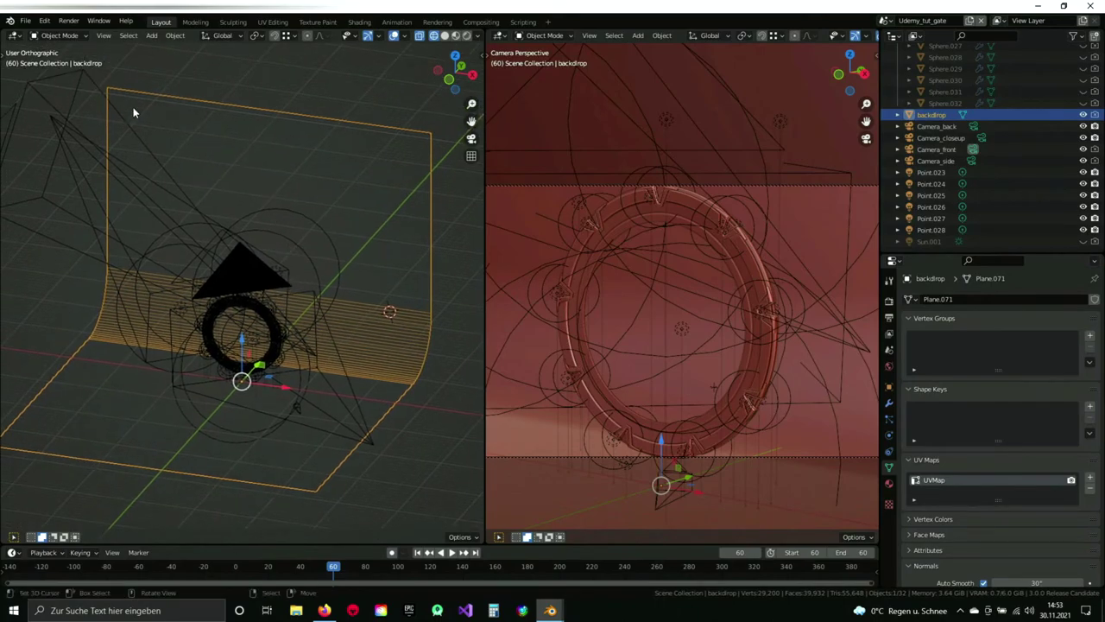
{"action": "middle_click_drag", "start_coordinate": [302, 454], "coordinate": [360, 380], "text": "shift"}
{"action": "scroll", "coordinate": [673, 352], "scroll_direction": "down", "scroll_amount": 2}
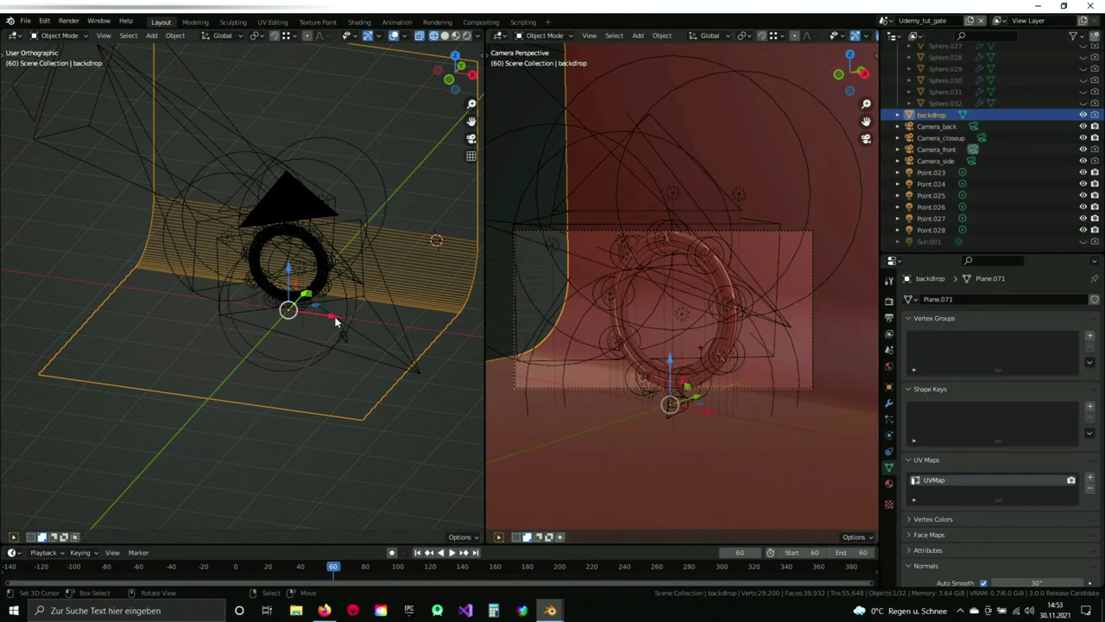
{"action": "left_click_drag", "start_coordinate": [336, 322], "coordinate": [262, 296]}
{"action": "middle_click_drag", "start_coordinate": [254, 280], "coordinate": [243, 316], "text": "shift"}
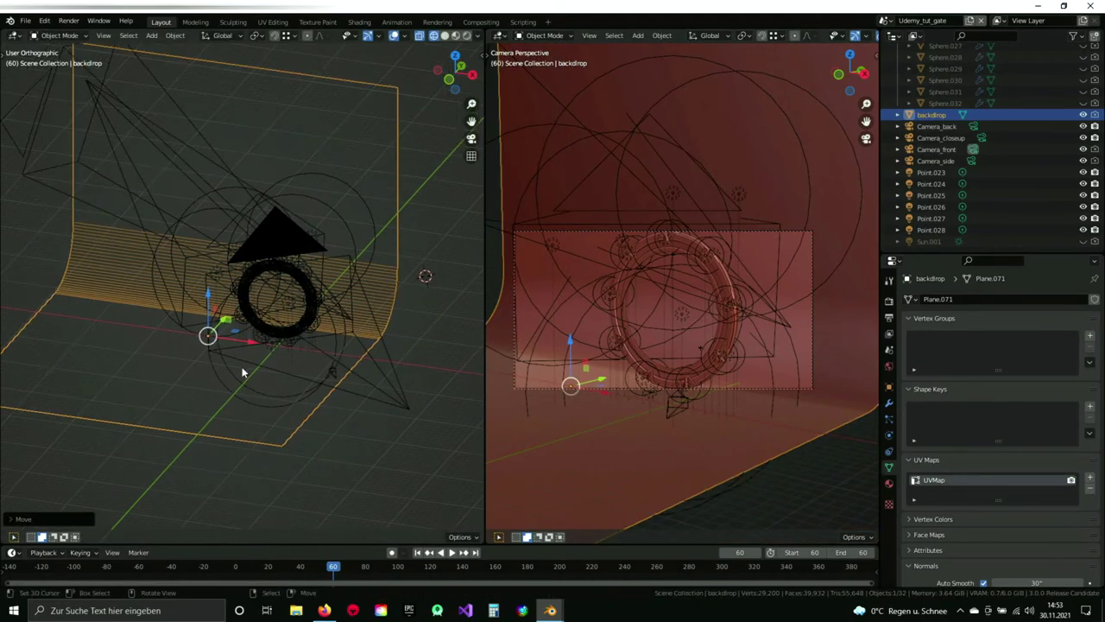
{"action": "middle_click_drag", "start_coordinate": [245, 396], "coordinate": [278, 281], "text": "shift"}
{"action": "middle_click_drag", "start_coordinate": [205, 343], "coordinate": [264, 325], "text": "shift"}
Snap the 3D cursor to the world origin and add a plane mesh there.
{"action": "key", "text": "shift+s"}
{"action": "left_click", "coordinate": [181, 359]}
{"action": "middle_click_drag", "start_coordinate": [291, 248], "coordinate": [257, 325], "text": "shift"}
{"action": "key", "text": "shift+a"}
{"action": "mouse_move", "coordinate": [257, 287]}
{"action": "left_click", "coordinate": [310, 288]}
Scale the new plane's mesh up to roughly the size of the backdrop's floor and move it clear of the backdrop.
{"action": "key", "text": "Tab"}
{"action": "key", "text": "s"}
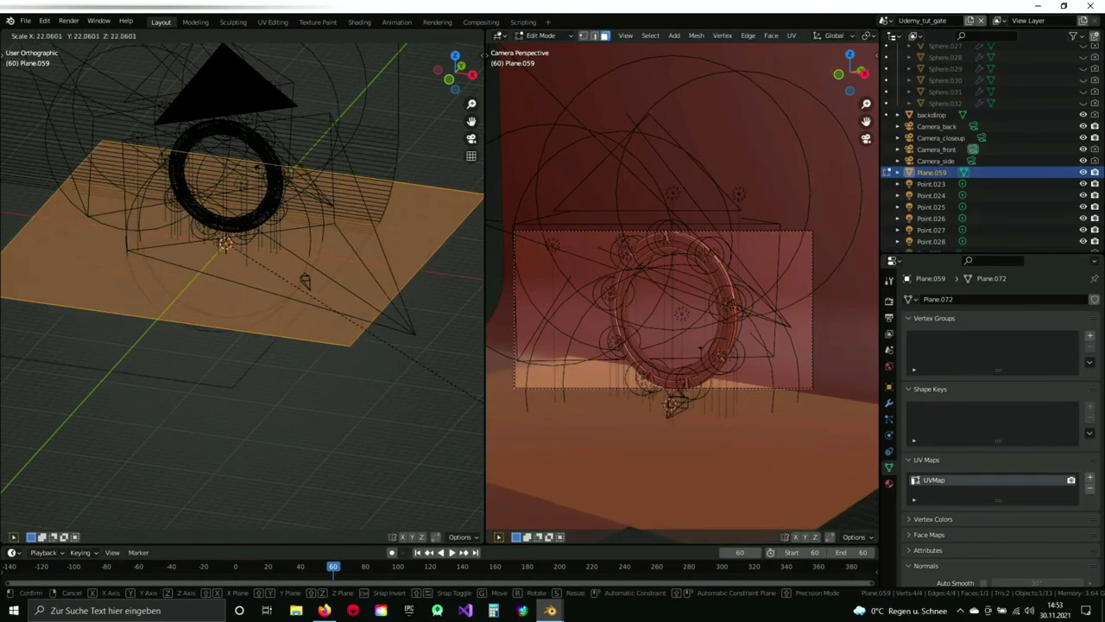
{"action": "left_click", "coordinate": [232, 276]}
{"action": "scroll", "coordinate": [232, 275], "scroll_direction": "down", "scroll_amount": 4}
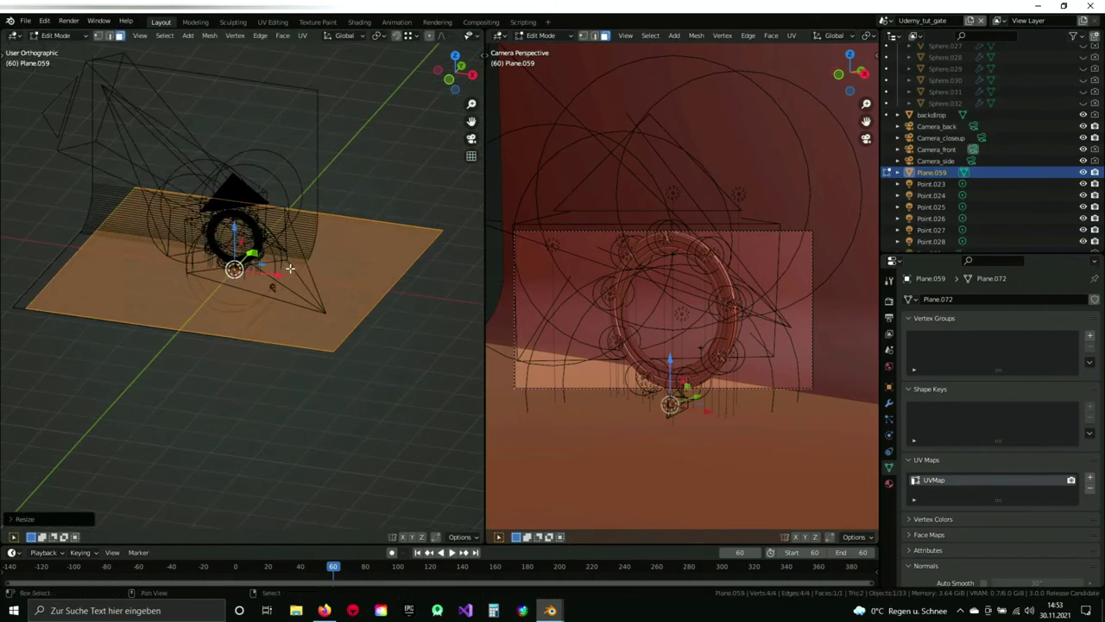
{"action": "key", "text": "g"}
{"action": "left_click", "coordinate": [417, 295]}
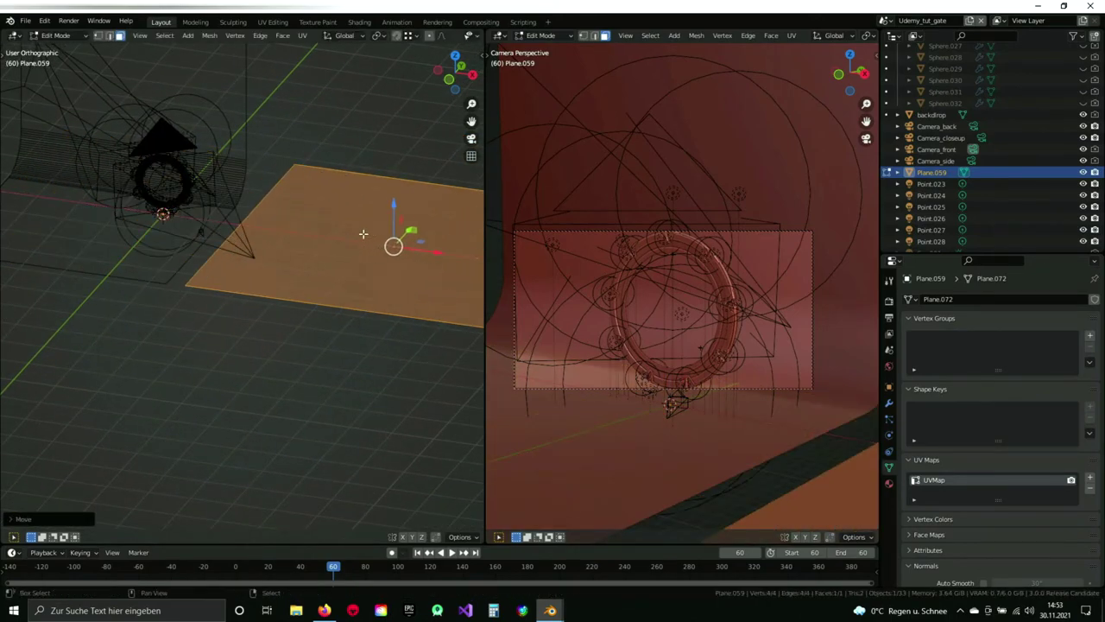
Extrude the new plane's rear edge straight up along the Z axis to form a vertical wall.
{"action": "middle_click_drag", "start_coordinate": [389, 220], "coordinate": [274, 271], "text": "shift"}
{"action": "key", "text": "2"}
{"action": "left_click", "coordinate": [307, 227]}
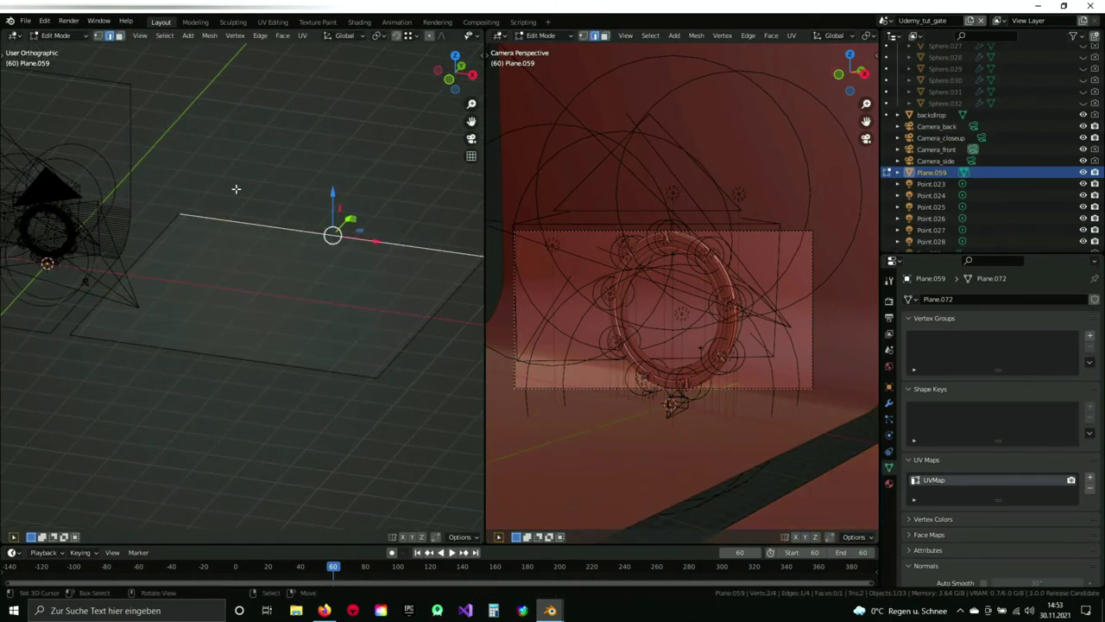
{"action": "key", "text": "KP_3"}
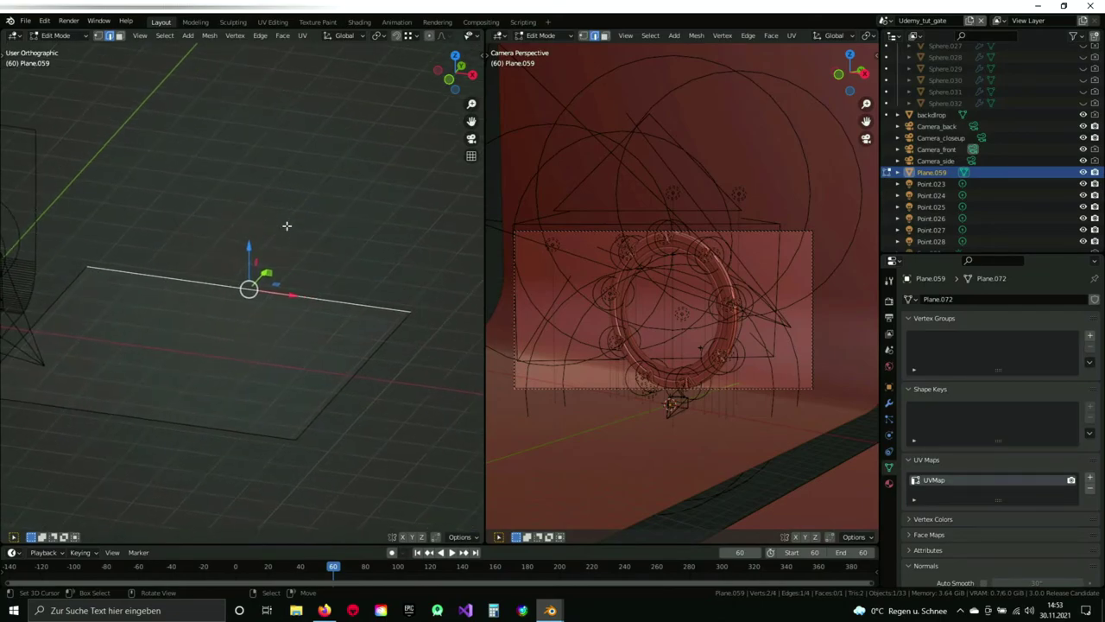
{"action": "key", "text": "g"}
{"action": "key", "text": "z"}
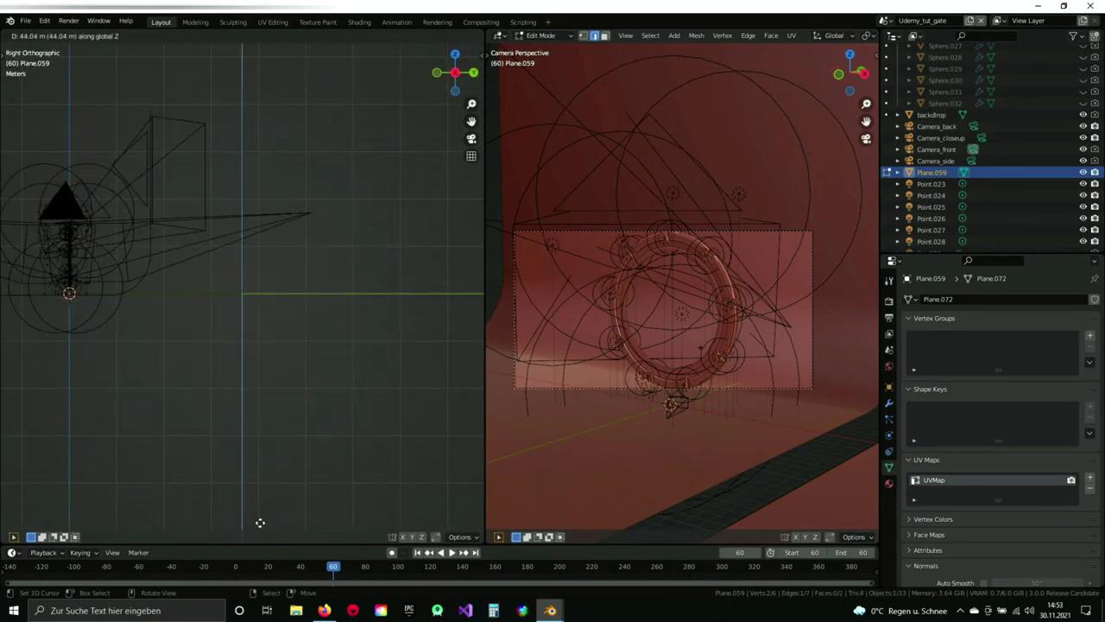
{"action": "left_click", "coordinate": [243, 138]}
{"action": "middle_click_drag", "start_coordinate": [260, 117], "coordinate": [336, 160], "text": "shift"}
{"action": "left_click_drag", "start_coordinate": [319, 135], "coordinate": [319, 105]}
Bevel the edge where the floor meets the wall into a smooth curve with 14 segments.
{"action": "middle_click_drag", "start_coordinate": [213, 238], "coordinate": [289, 275]}
{"action": "left_click", "coordinate": [253, 288]}
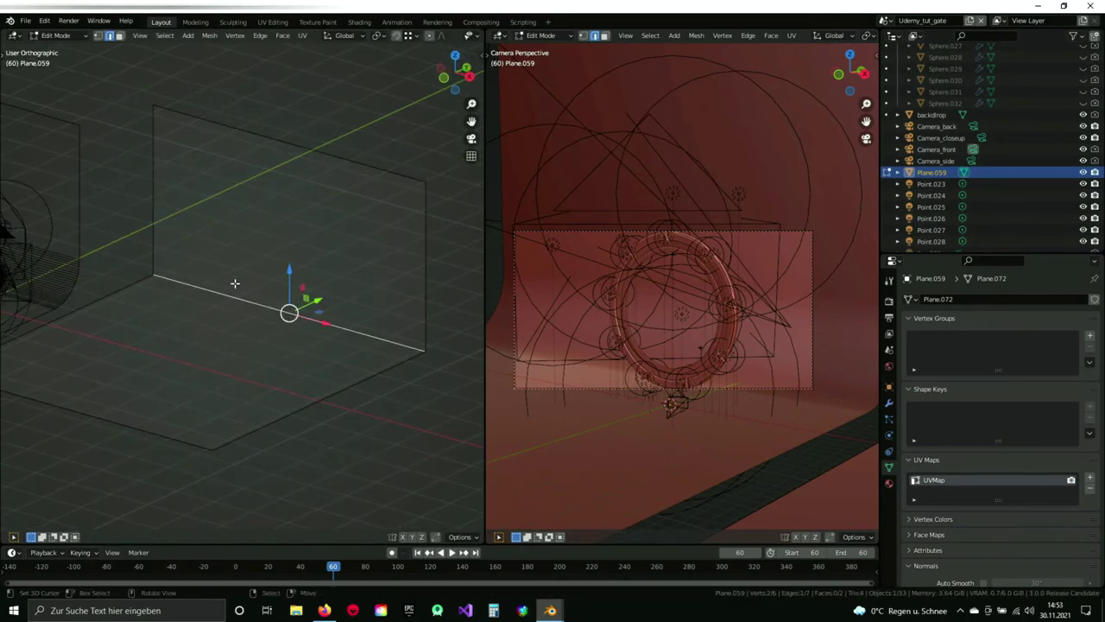
{"action": "key", "text": "ctrl+b"}
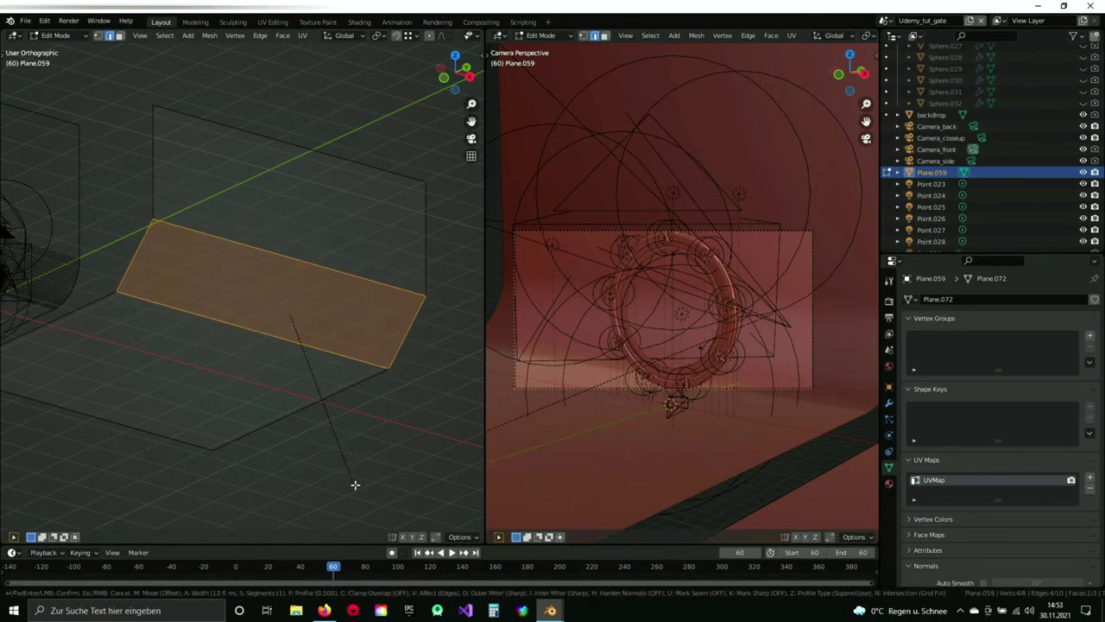
{"action": "scroll", "coordinate": [355, 484], "scroll_direction": "up", "scroll_amount": 20}
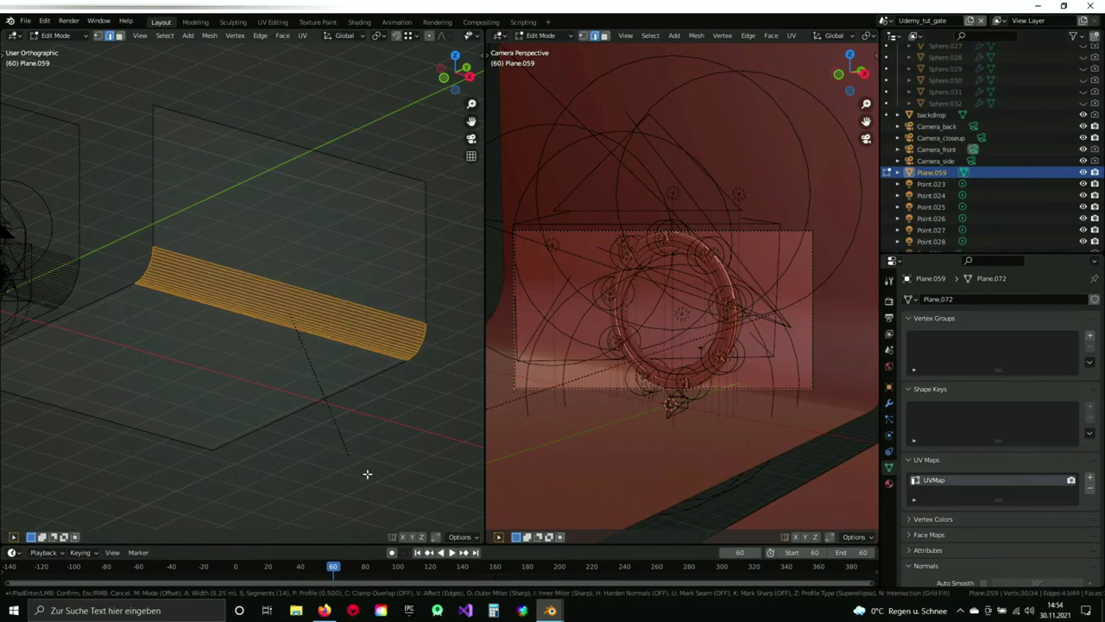
{"action": "left_click", "coordinate": [364, 441]}
Add the wall's upper edge to the curve's selection, move the wall inward along Y to shorten the floor, and leave Edit Mode.
{"action": "middle_click_drag", "start_coordinate": [339, 349], "coordinate": [319, 278], "text": "shift"}
{"action": "scroll", "coordinate": [351, 232], "scroll_direction": "down", "scroll_amount": 3}
{"action": "left_click", "coordinate": [305, 206], "text": "shift"}
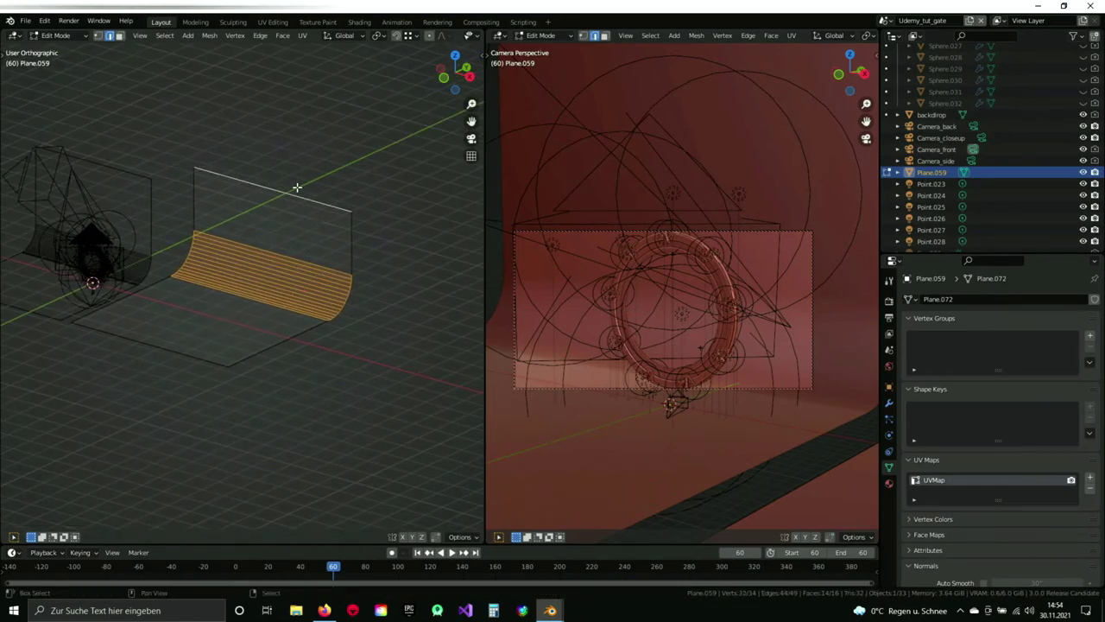
{"action": "middle_click_drag", "start_coordinate": [292, 243], "coordinate": [248, 252]}
{"action": "left_click_drag", "start_coordinate": [312, 269], "coordinate": [262, 267]}
{"action": "middle_click_drag", "start_coordinate": [261, 266], "coordinate": [279, 287]}
{"action": "scroll", "coordinate": [233, 288], "scroll_direction": "up", "scroll_amount": 3}
{"action": "key", "text": "Tab"}
{"action": "middle_click_drag", "start_coordinate": [197, 230], "coordinate": [230, 243], "text": "shift"}
Select the original backdrop and check its material's base color, then select the new plane again.
{"action": "right_click", "coordinate": [170, 99]}
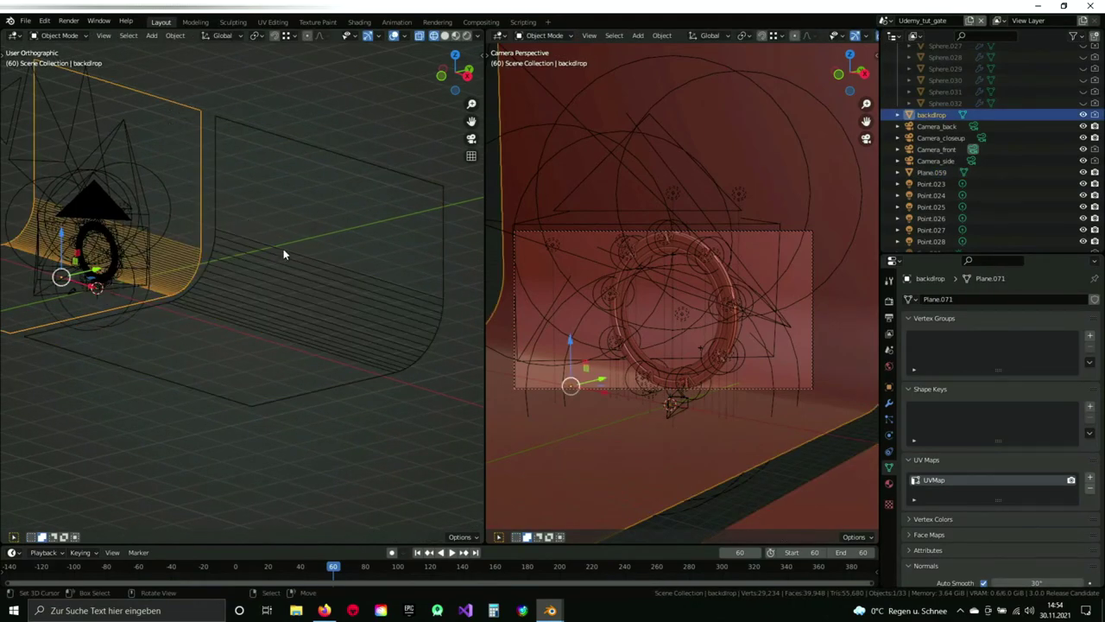
{"action": "left_click", "coordinate": [889, 484]}
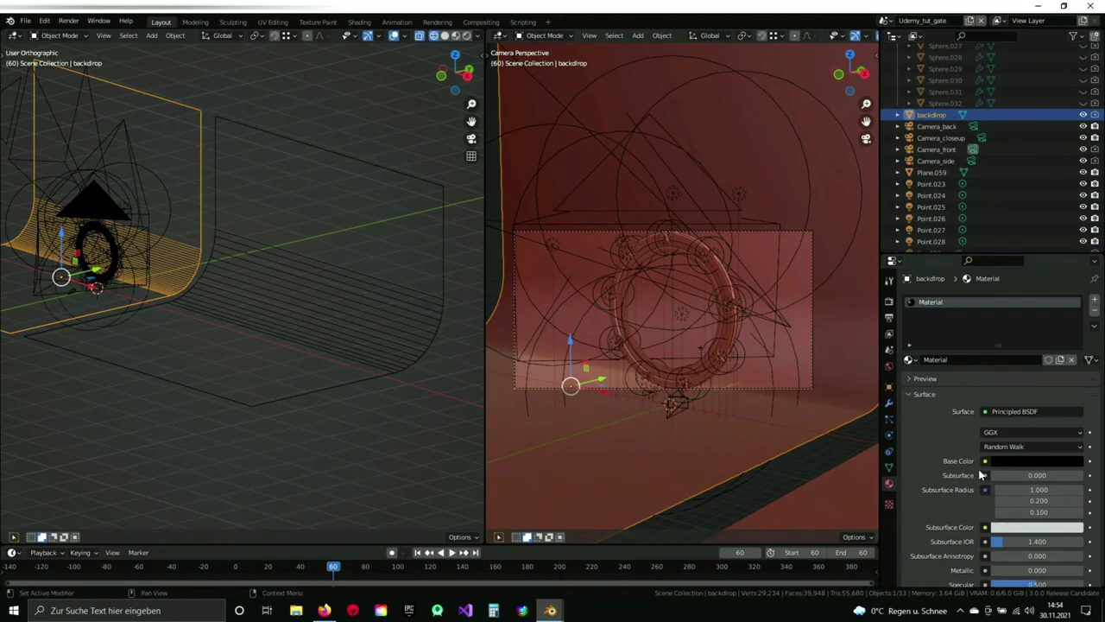
{"action": "left_click", "coordinate": [1005, 462]}
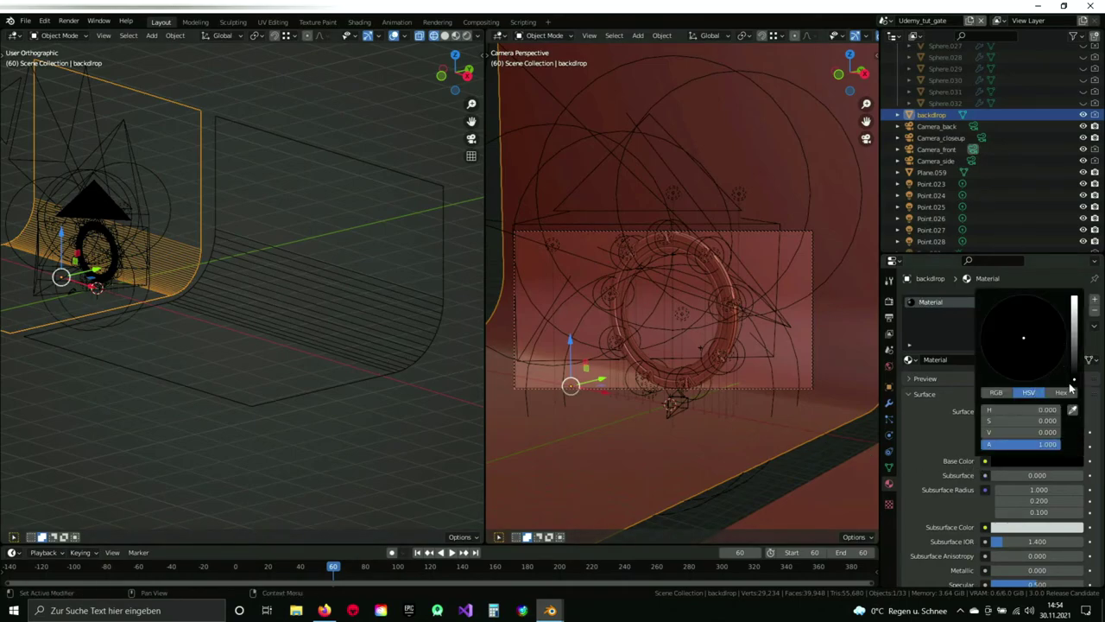
{"action": "left_click", "coordinate": [414, 325]}
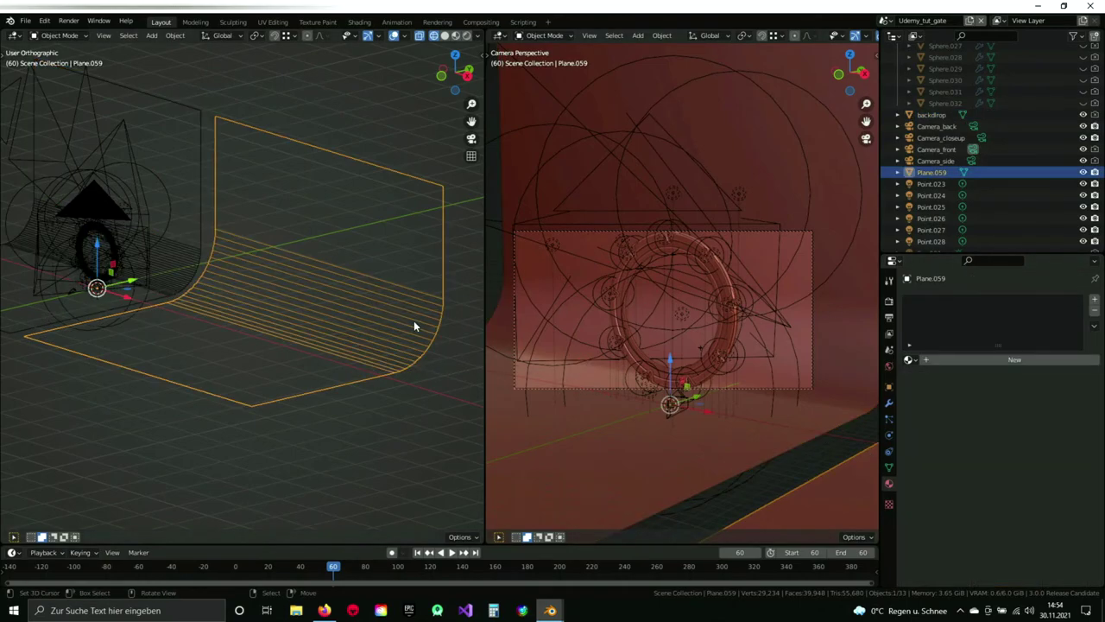
Switch the camera viewport to rendered shading and save the file.
{"action": "scroll", "coordinate": [839, 35], "scroll_direction": "down", "scroll_amount": 6}
{"action": "left_click", "coordinate": [857, 35]}
{"action": "key", "text": "ctrl+s"}
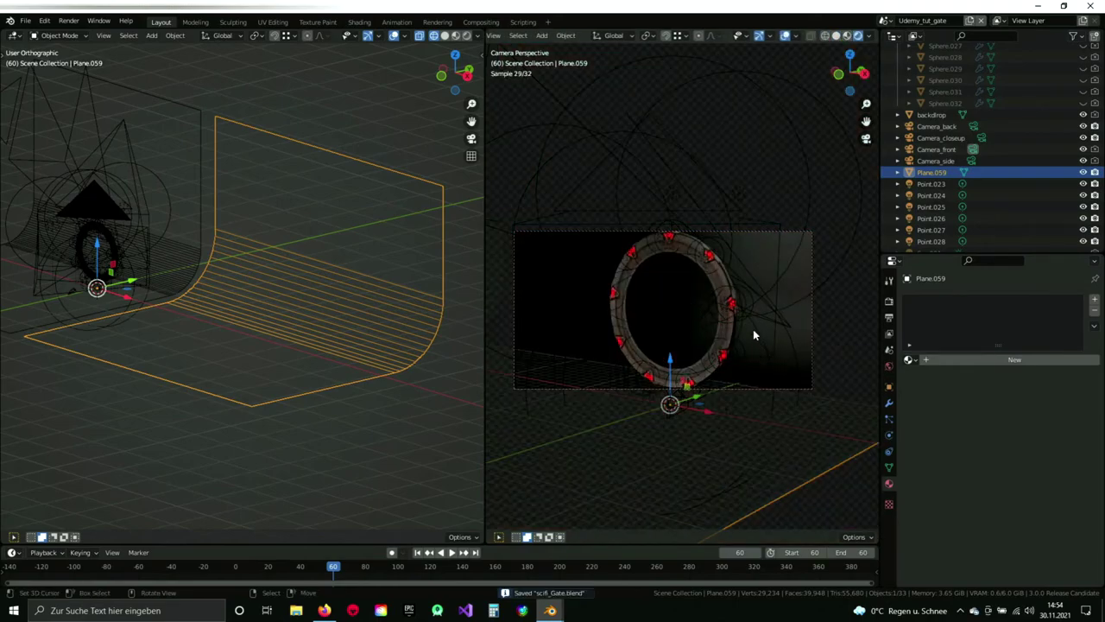
Compare the rendered camera view close up with the finished Render_3_front.tif image, then minimize the image window.
{"action": "scroll", "coordinate": [756, 338], "scroll_direction": "up", "scroll_amount": 3}
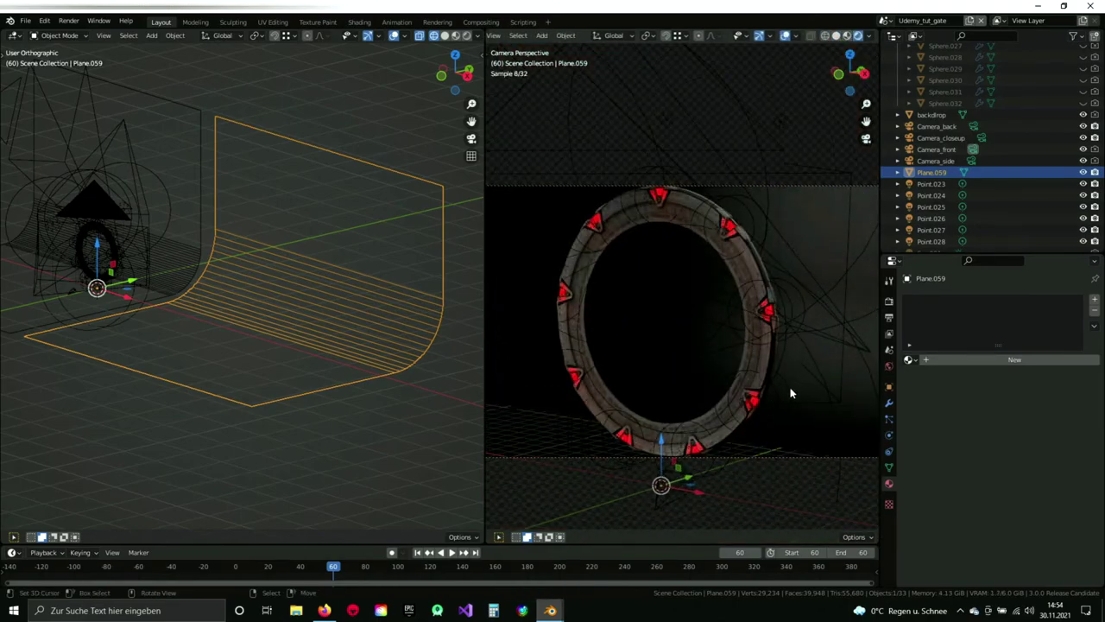
{"action": "mouse_move", "coordinate": [550, 610]}
{"action": "left_click", "coordinate": [622, 561]}
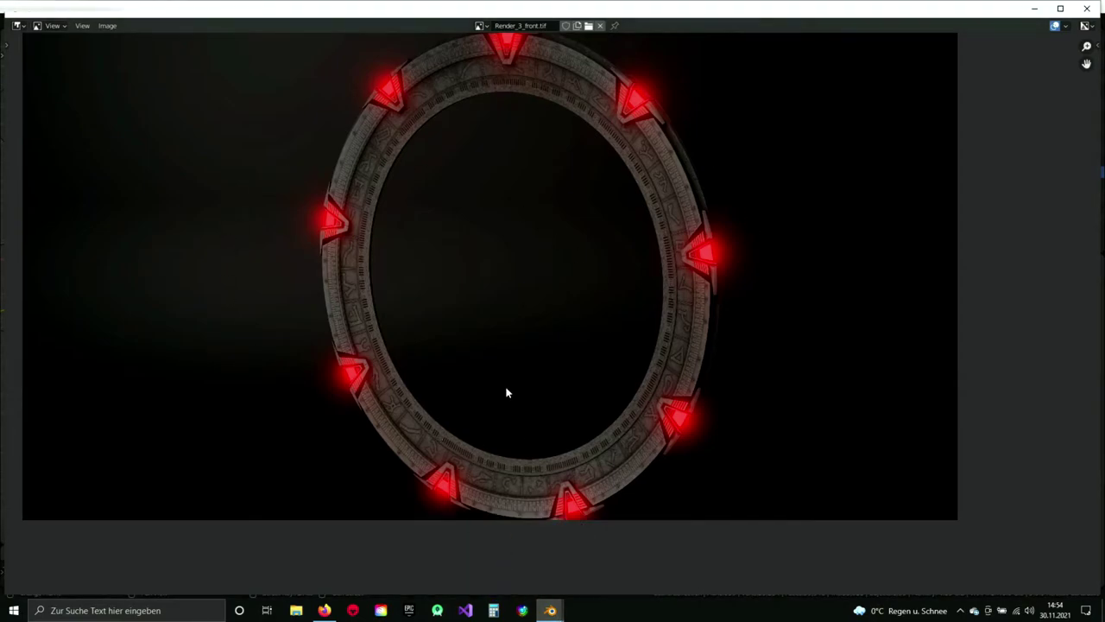
{"action": "left_click", "coordinate": [1033, 10]}
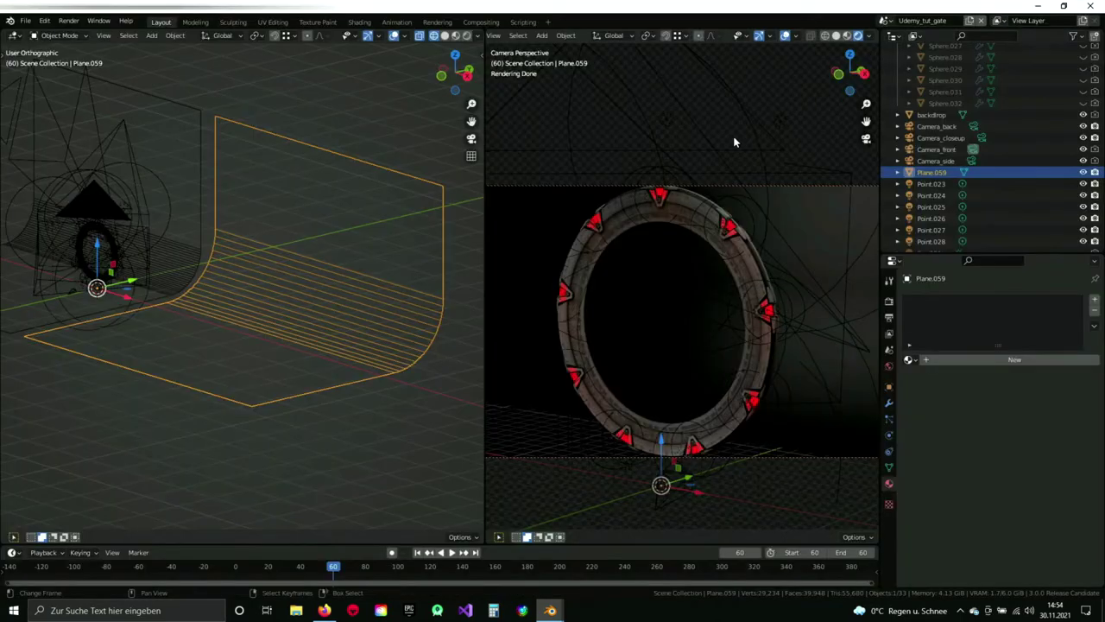
Delete the demonstration plane and bring the gate back into view.
{"action": "middle_click_drag", "start_coordinate": [406, 170], "coordinate": [353, 234]}
{"action": "key", "text": "x"}
{"action": "left_click", "coordinate": [353, 229]}
{"action": "middle_click_drag", "start_coordinate": [227, 243], "coordinate": [344, 272], "text": "shift"}
{"action": "scroll", "coordinate": [318, 272], "scroll_direction": "up", "scroll_amount": 7}
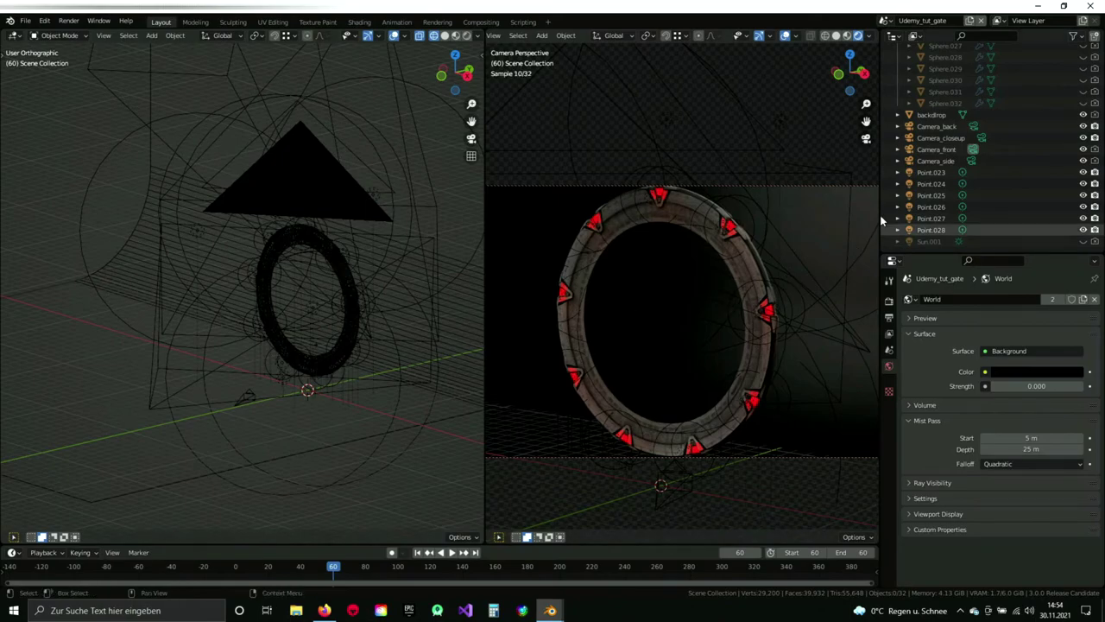
Examine the gate in the rendered front view and select the Camera_front camera in the scene.
{"action": "scroll", "coordinate": [761, 320], "scroll_direction": "down", "scroll_amount": 2}
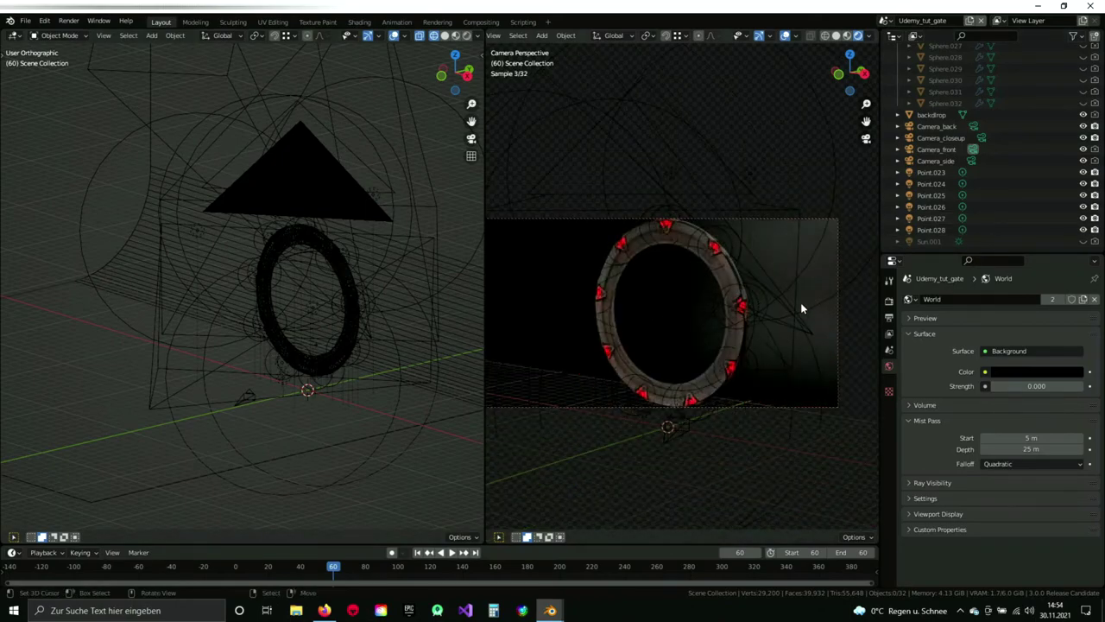
{"action": "scroll", "coordinate": [355, 298], "scroll_direction": "up", "scroll_amount": 4}
{"action": "scroll", "coordinate": [345, 280], "scroll_direction": "down", "scroll_amount": 3}
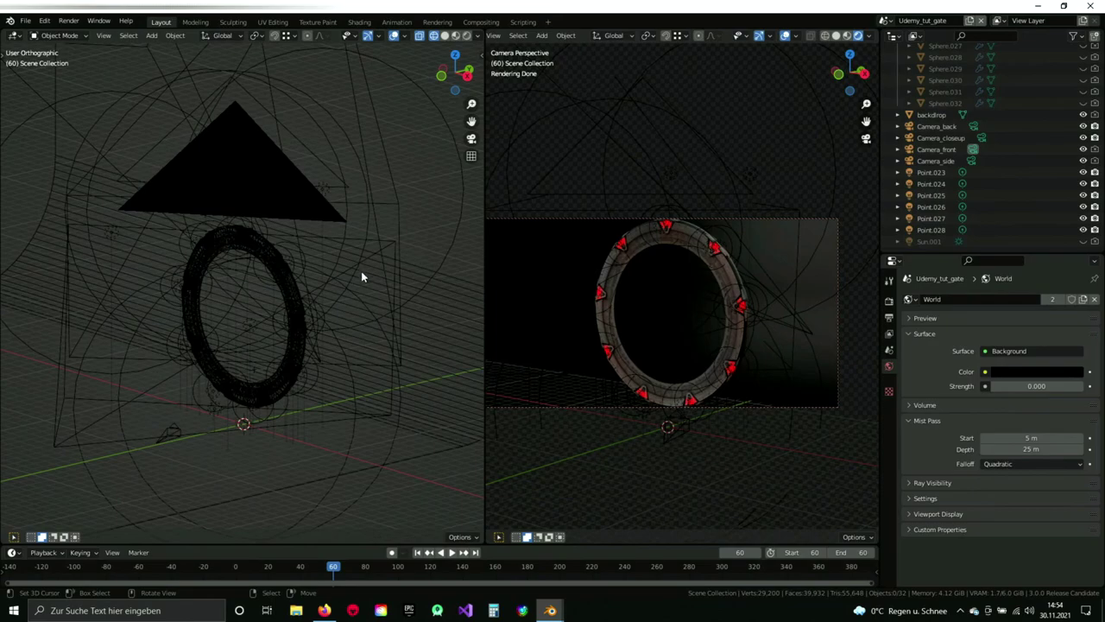
{"action": "middle_click_drag", "start_coordinate": [316, 290], "coordinate": [397, 316]}
{"action": "scroll", "coordinate": [354, 333], "scroll_direction": "down", "scroll_amount": 2}
{"action": "middle_click_drag", "start_coordinate": [374, 352], "coordinate": [369, 369]}
{"action": "left_click", "coordinate": [370, 370]}
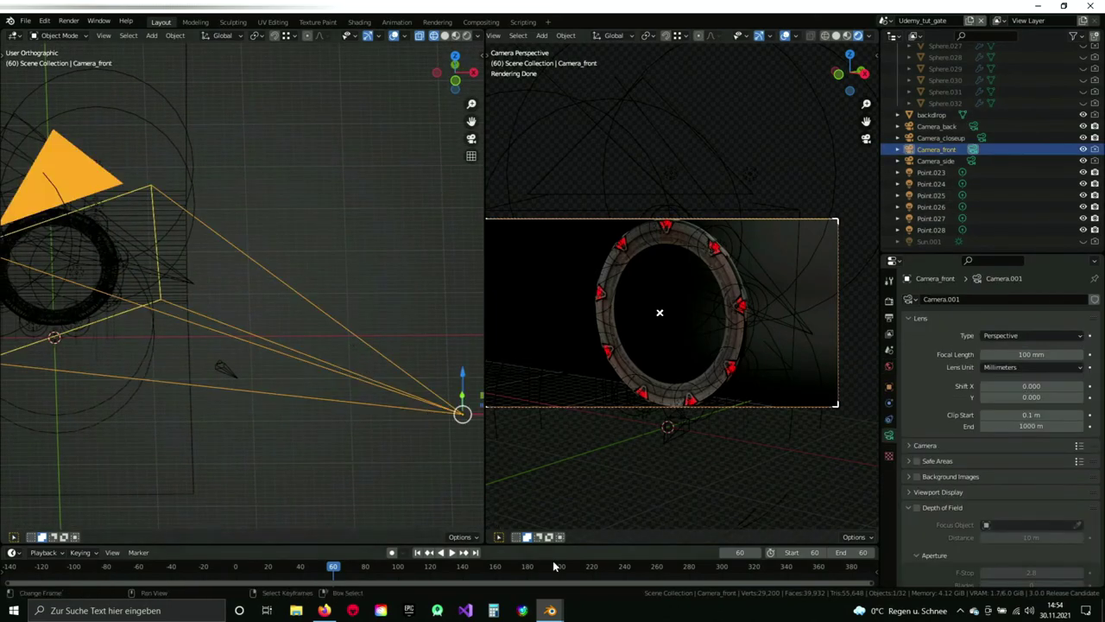
Return the camera viewport to solid shading and save the file.
{"action": "left_click", "coordinate": [837, 35]}
{"action": "key", "text": "ctrl+s"}
{"action": "middle_click_drag", "start_coordinate": [340, 299], "coordinate": [386, 281], "text": "shift"}
Bring up the image window with the front render and display Render_4_back.tif in it instead.
{"action": "left_click", "coordinate": [550, 610]}
{"action": "left_click", "coordinate": [617, 571]}
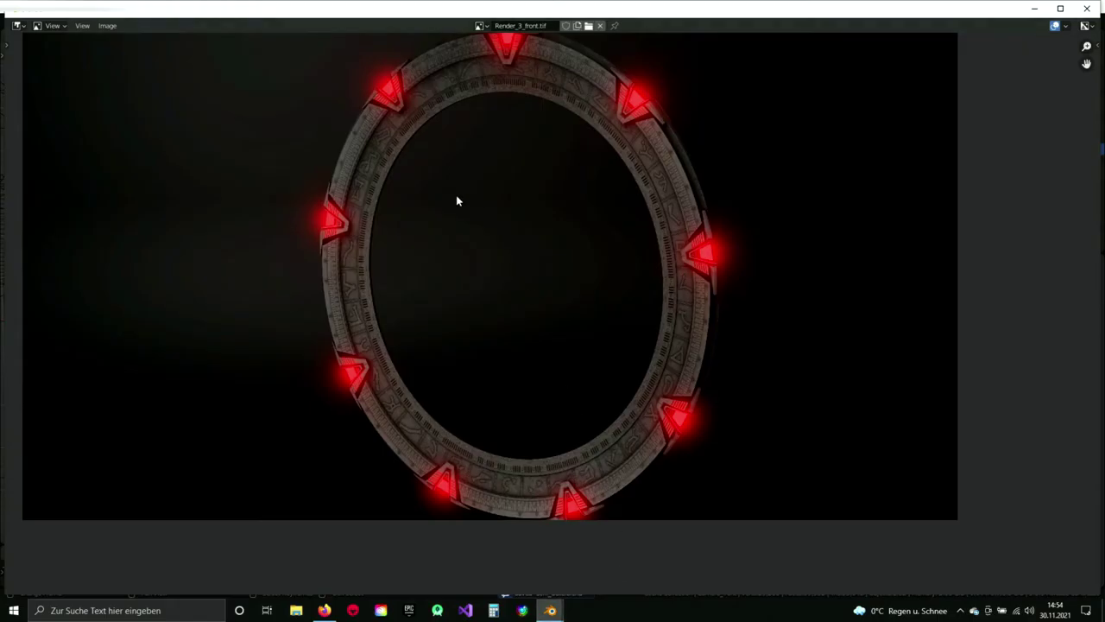
{"action": "middle_click_drag", "start_coordinate": [495, 120], "coordinate": [496, 215]}
{"action": "middle_click_drag", "start_coordinate": [531, 140], "coordinate": [529, 98]}
{"action": "left_click", "coordinate": [481, 25]}
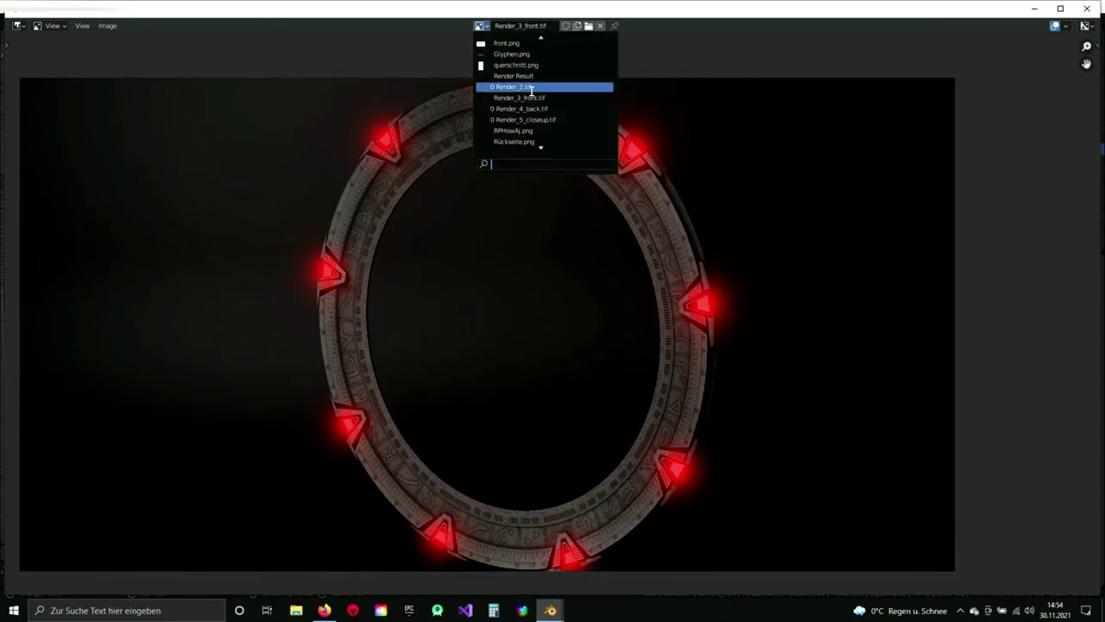
{"action": "key", "text": "Return"}
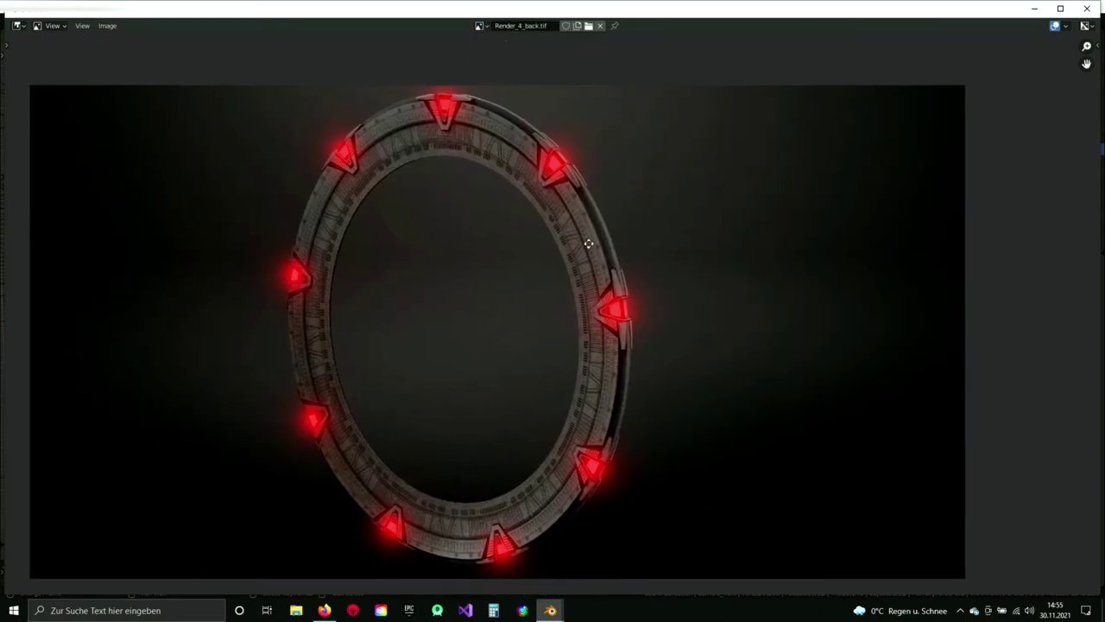
Inspect the gate's details and the background gradient in the back render, then minimize the image window.
{"action": "scroll", "coordinate": [595, 233], "scroll_direction": "up", "scroll_amount": 5}
{"action": "scroll", "coordinate": [642, 253], "scroll_direction": "down", "scroll_amount": 2}
{"action": "middle_click_drag", "start_coordinate": [626, 148], "coordinate": [650, 250]}
{"action": "scroll", "coordinate": [642, 301], "scroll_direction": "down", "scroll_amount": 2}
{"action": "middle_click_drag", "start_coordinate": [655, 374], "coordinate": [510, 162]}
{"action": "scroll", "coordinate": [602, 359], "scroll_direction": "up", "scroll_amount": 4}
{"action": "scroll", "coordinate": [623, 330], "scroll_direction": "down", "scroll_amount": 4}
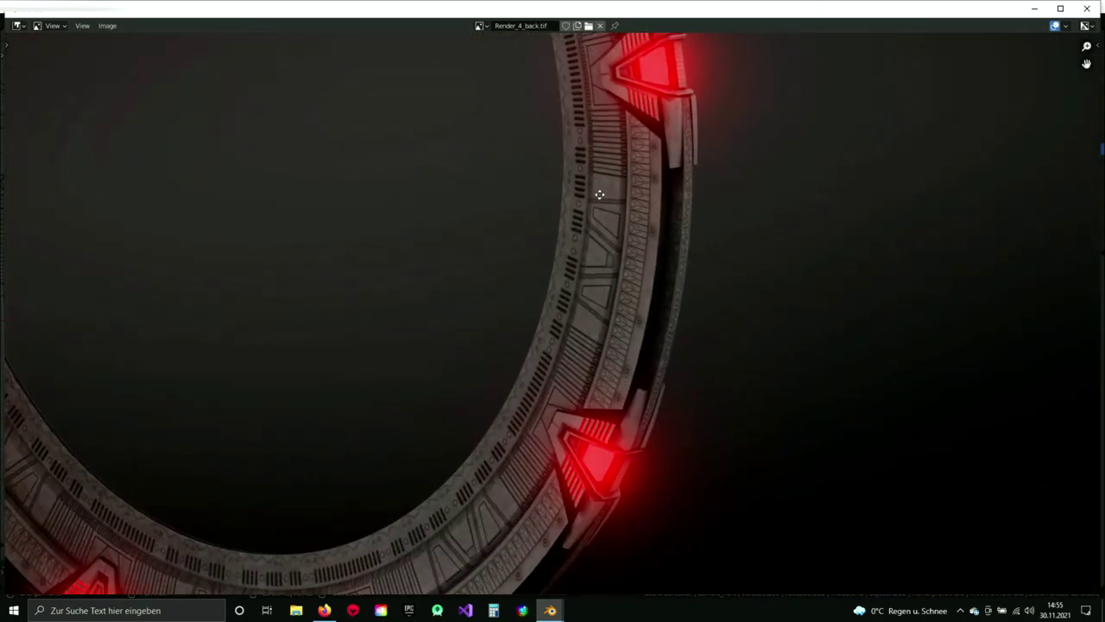
{"action": "scroll", "coordinate": [595, 199], "scroll_direction": "down", "scroll_amount": 3}
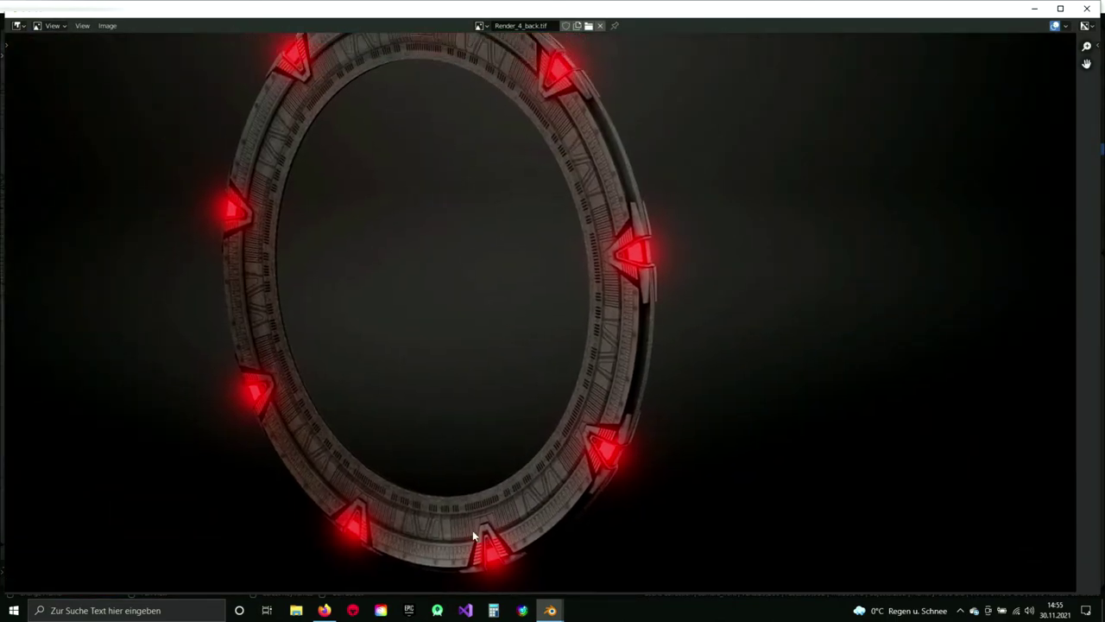
{"action": "left_click", "coordinate": [1035, 10]}
Select Camera_back and make it the scene's active camera.
{"action": "scroll", "coordinate": [302, 296], "scroll_direction": "down", "scroll_amount": 4}
{"action": "middle_click_drag", "start_coordinate": [203, 252], "coordinate": [293, 271], "text": "shift"}
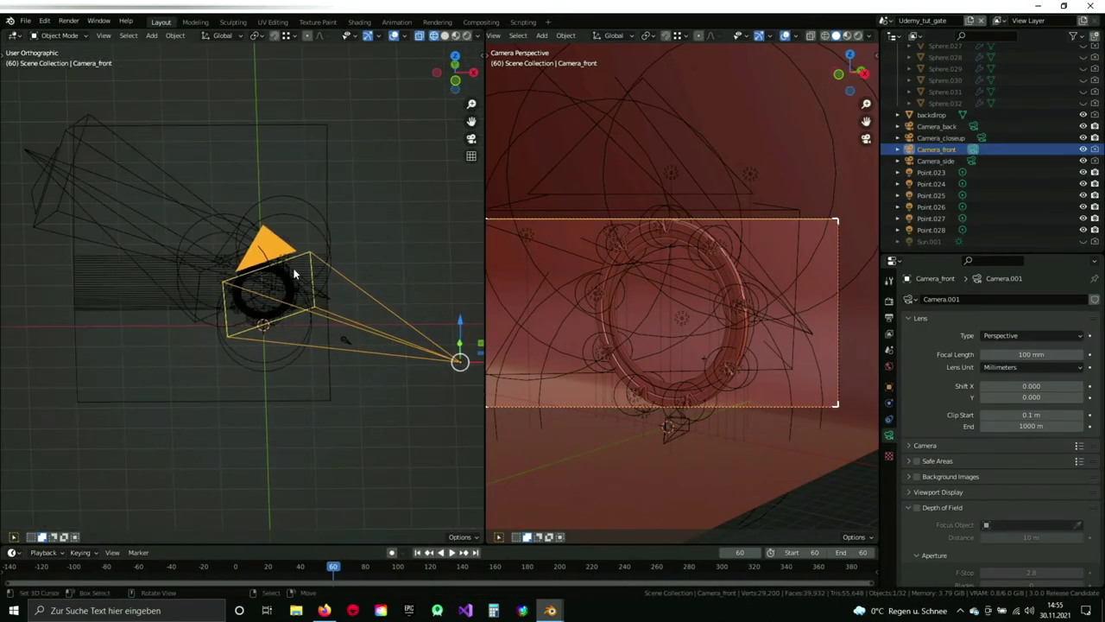
{"action": "left_click", "coordinate": [946, 125]}
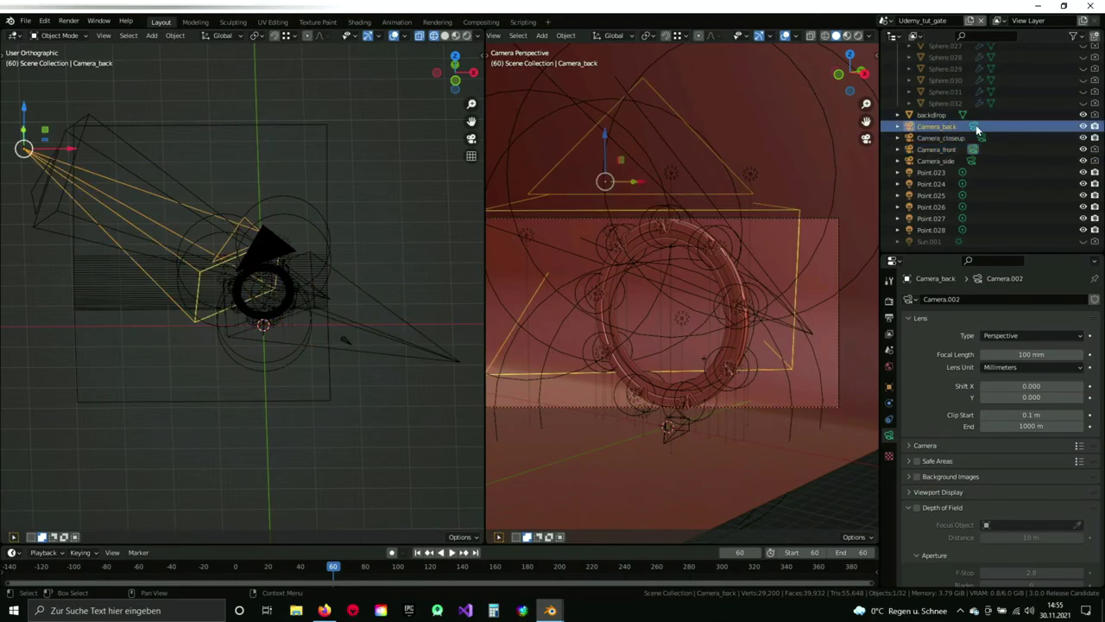
{"action": "left_click", "coordinate": [974, 126]}
Examine how the backdrop stands relative to the back camera and select Camera_back.
{"action": "scroll", "coordinate": [254, 289], "scroll_direction": "down", "scroll_amount": 3}
{"action": "middle_click_drag", "start_coordinate": [235, 287], "coordinate": [245, 257]}
{"action": "scroll", "coordinate": [245, 257], "scroll_direction": "up", "scroll_amount": 2}
{"action": "left_click", "coordinate": [186, 126]}
{"action": "middle_click_drag", "start_coordinate": [185, 123], "coordinate": [192, 239]}
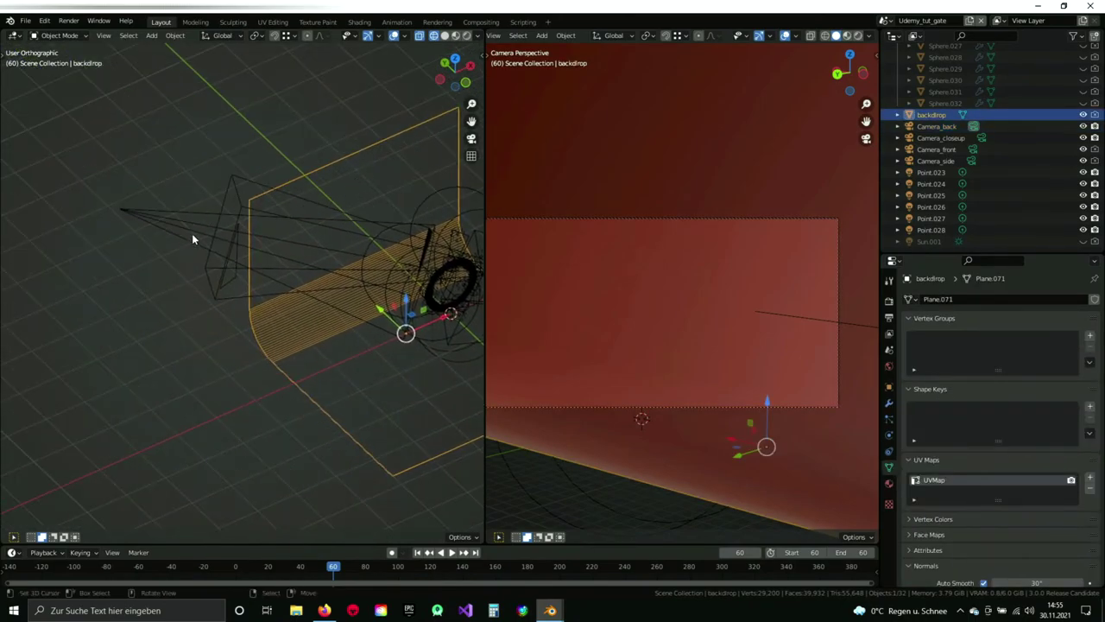
{"action": "left_click", "coordinate": [120, 209]}
{"action": "middle_click_drag", "start_coordinate": [402, 217], "coordinate": [313, 210]}
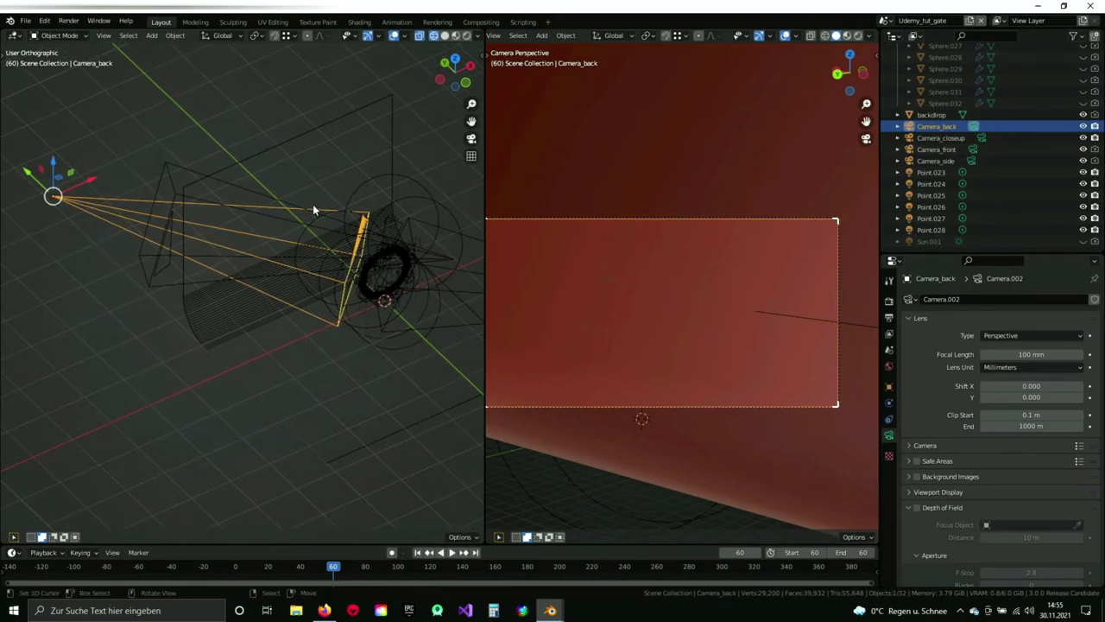
Copy Camera_back's Z rotation of 223° to the backdrop.
{"action": "key", "text": "n"}
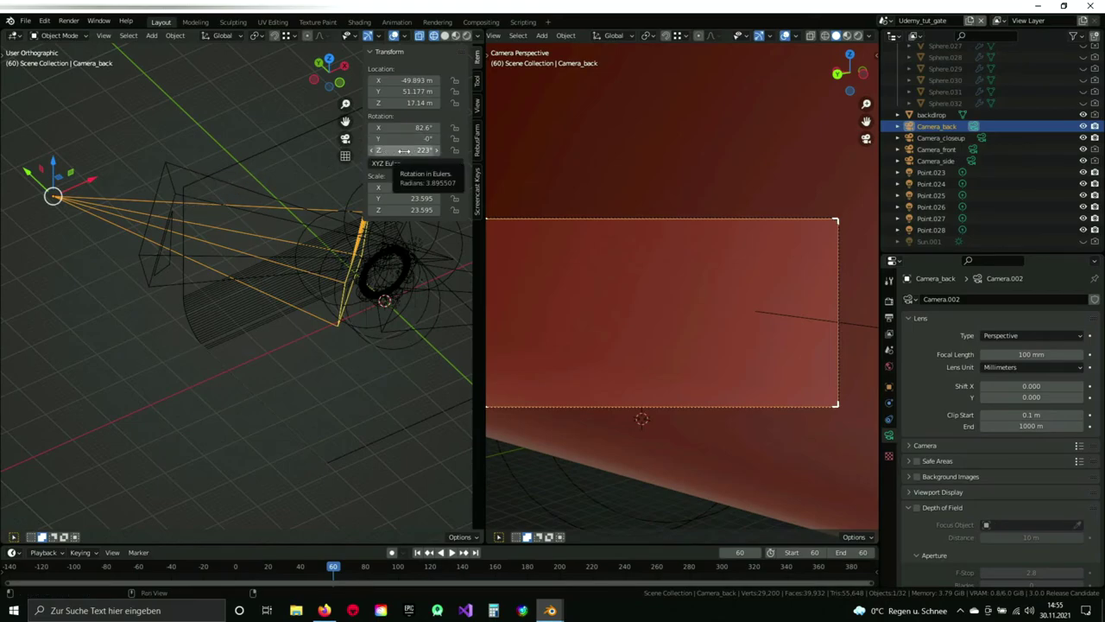
{"action": "left_click", "coordinate": [261, 160]}
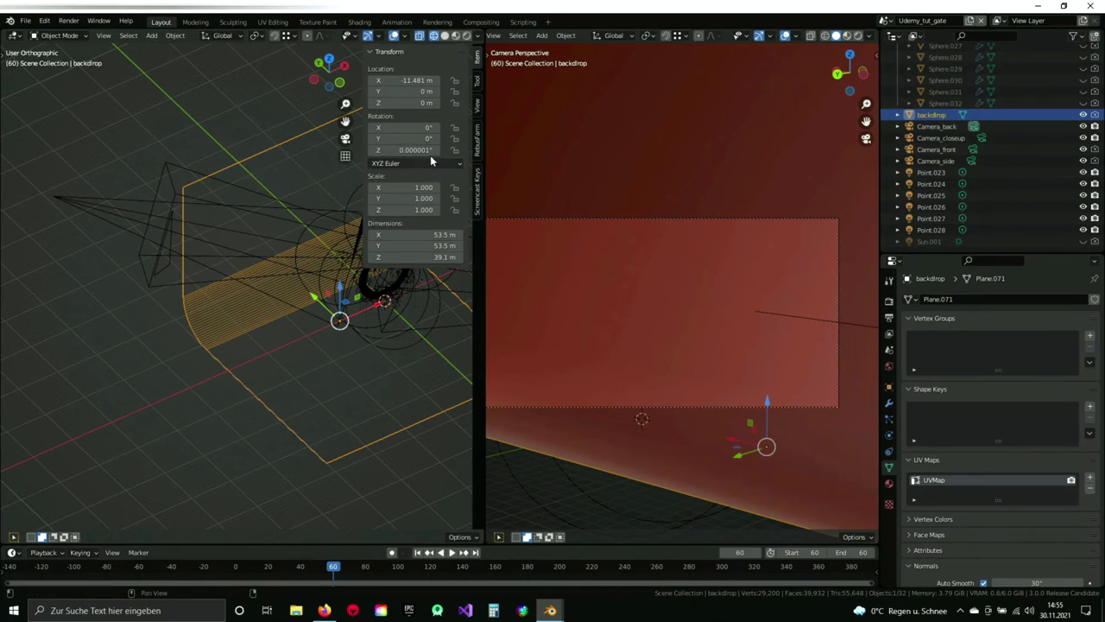
{"action": "key", "text": "ctrl+v"}
Copy Camera_back's X rotation of 82.6° to the backdrop as well.
{"action": "left_click", "coordinate": [104, 203]}
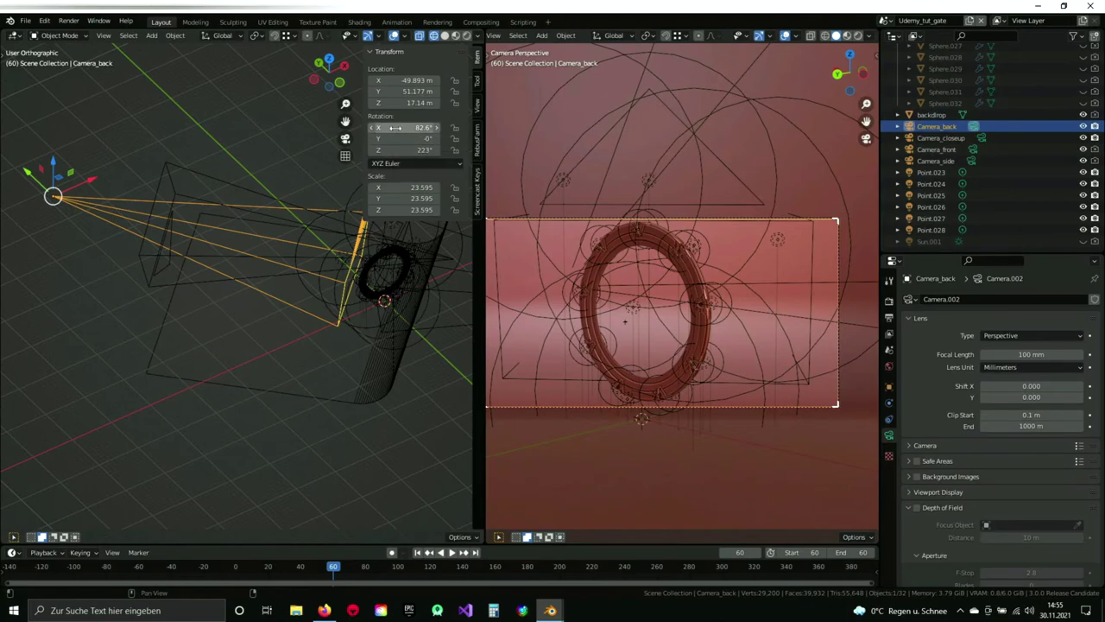
{"action": "left_click", "coordinate": [158, 372]}
{"action": "type", "text": "82.6°"}
{"action": "middle_click_drag", "start_coordinate": [344, 296], "coordinate": [285, 304]}
{"action": "middle_click_drag", "start_coordinate": [156, 288], "coordinate": [245, 301]}
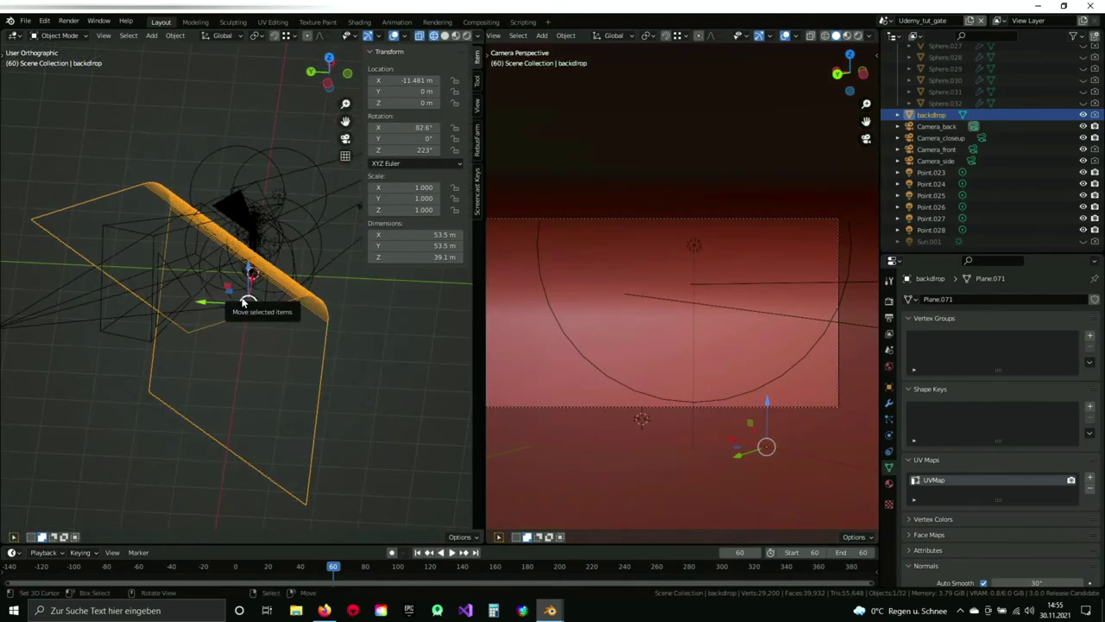
In Edit Mode from the top view, move the backdrop's whole mesh so its curved part sits behind the gate for Camera_back.
{"action": "key", "text": "KP_7"}
{"action": "middle_click_drag", "start_coordinate": [385, 321], "coordinate": [373, 319], "text": "shift"}
{"action": "key", "text": "n"}
{"action": "middle_click_drag", "start_coordinate": [273, 281], "coordinate": [125, 255], "text": "shift"}
{"action": "key", "text": "Tab"}
{"action": "key", "text": "f"}
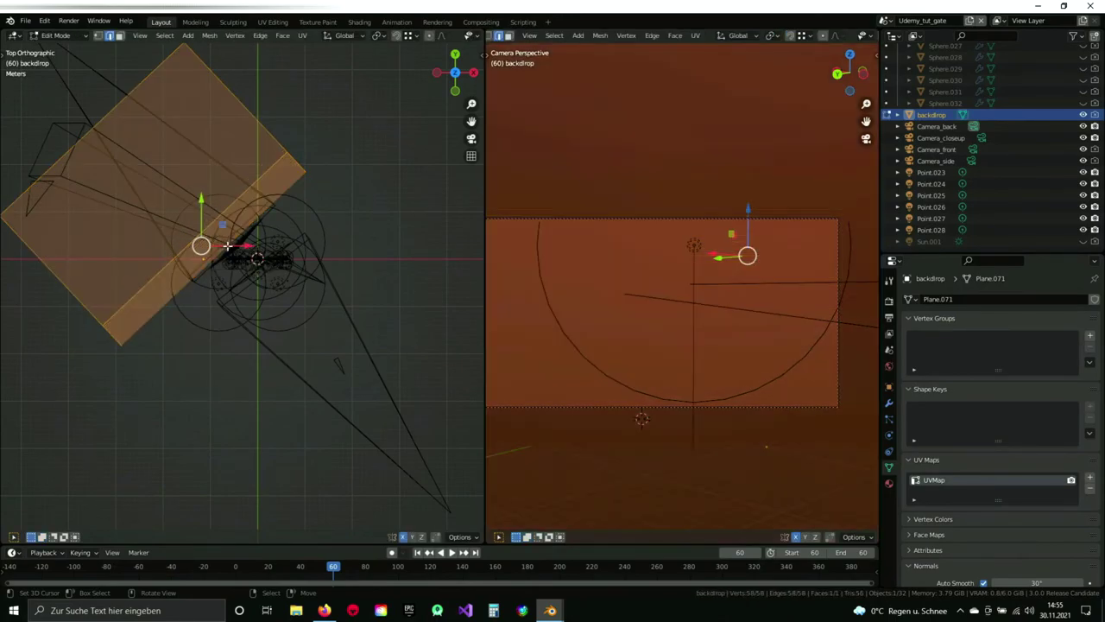
{"action": "key", "text": "ctrl+z"}
{"action": "key", "text": "g"}
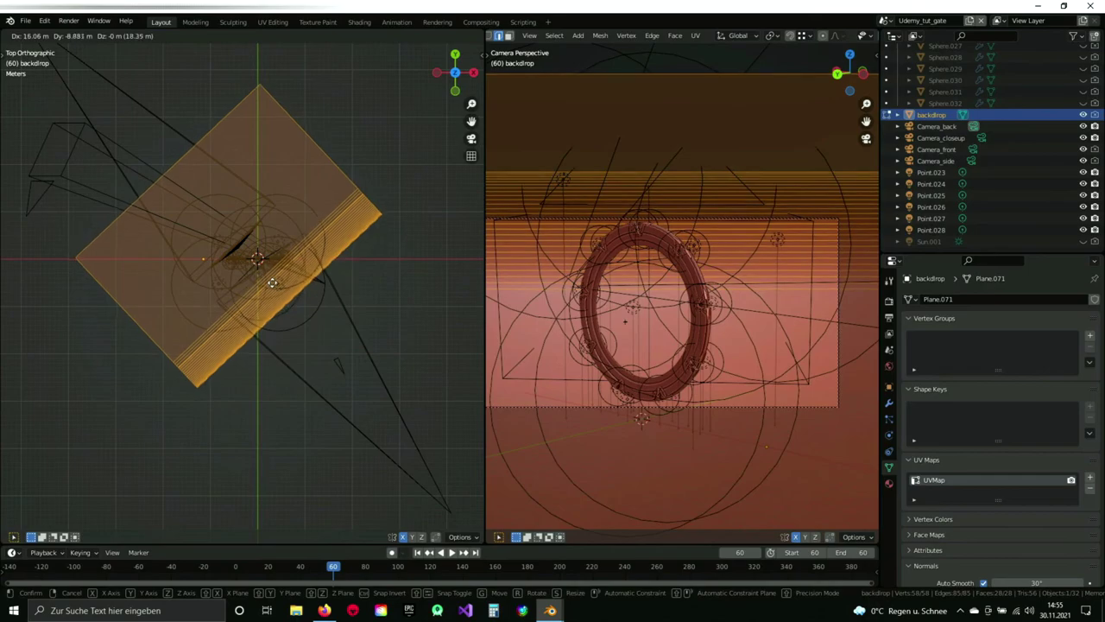
{"action": "left_click", "coordinate": [271, 281]}
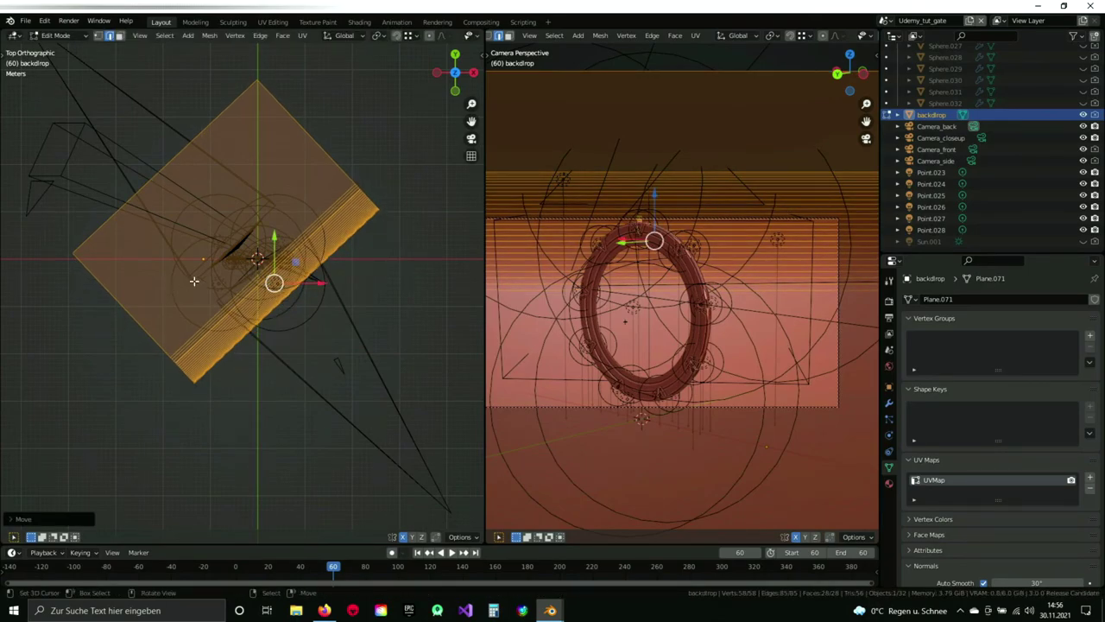
Switch the camera view to rendered shading to check the backdrop behind the gate.
{"action": "middle_click_drag", "start_coordinate": [176, 310], "coordinate": [417, 303]}
{"action": "scroll", "coordinate": [640, 269], "scroll_direction": "up", "scroll_amount": 3}
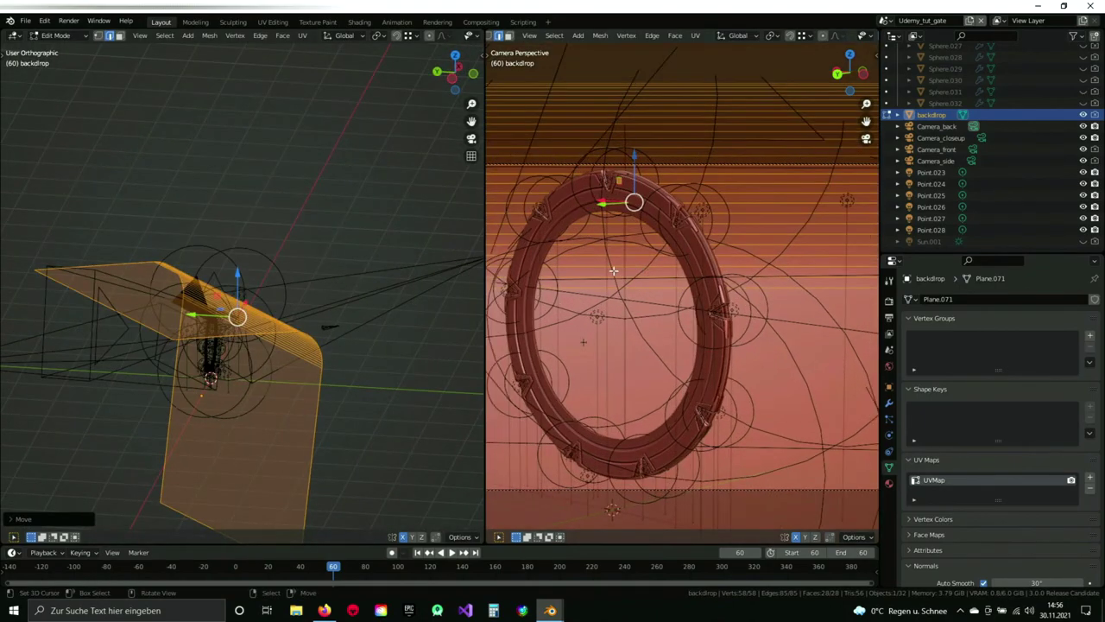
{"action": "scroll", "coordinate": [860, 39], "scroll_direction": "down", "scroll_amount": 5}
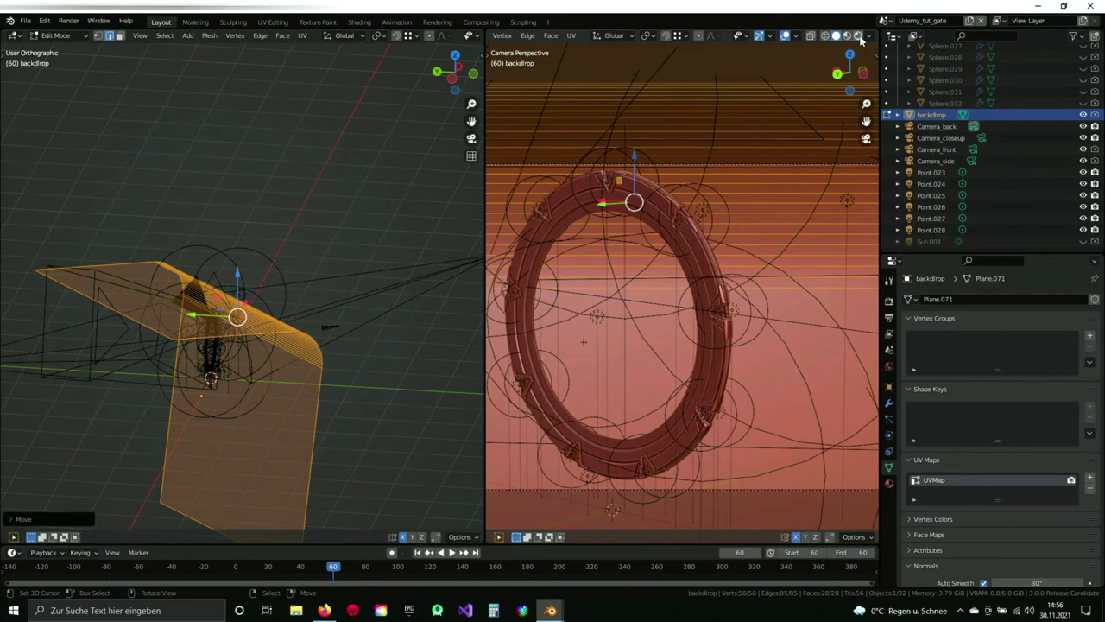
{"action": "key", "text": "z"}
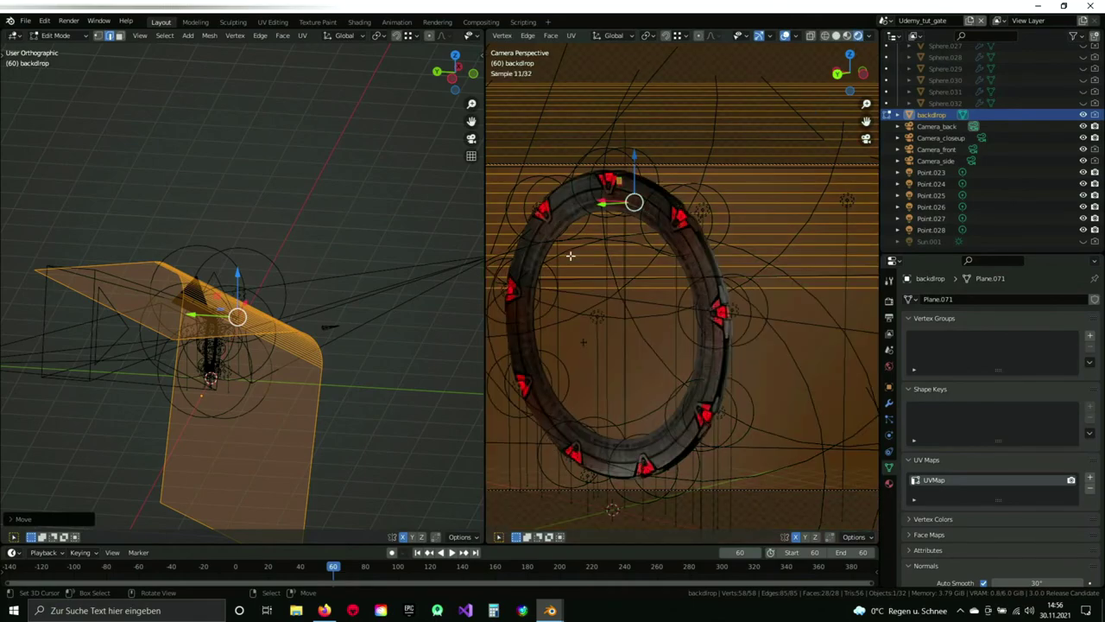
Return the backdrop to Object Mode and save the file.
{"action": "key", "text": "Tab"}
{"action": "middle_click_drag", "start_coordinate": [285, 353], "coordinate": [350, 242], "text": "shift"}
{"action": "middle_click_drag", "start_coordinate": [681, 345], "coordinate": [703, 342]}
{"action": "key", "text": "ctrl+s"}
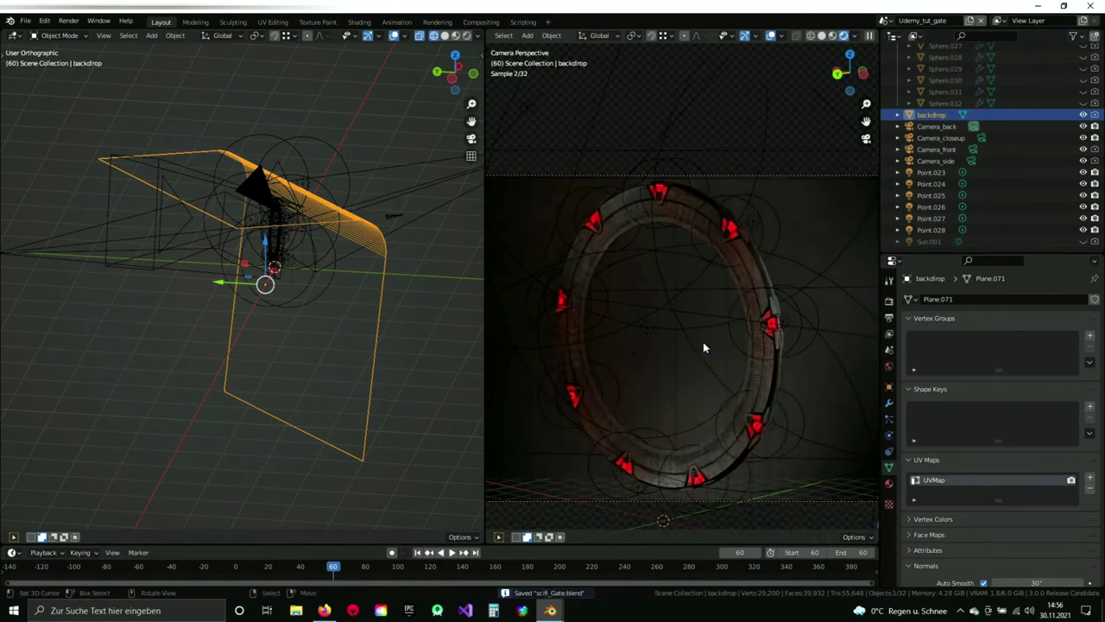
{"action": "middle_click_drag", "start_coordinate": [261, 255], "coordinate": [315, 317]}
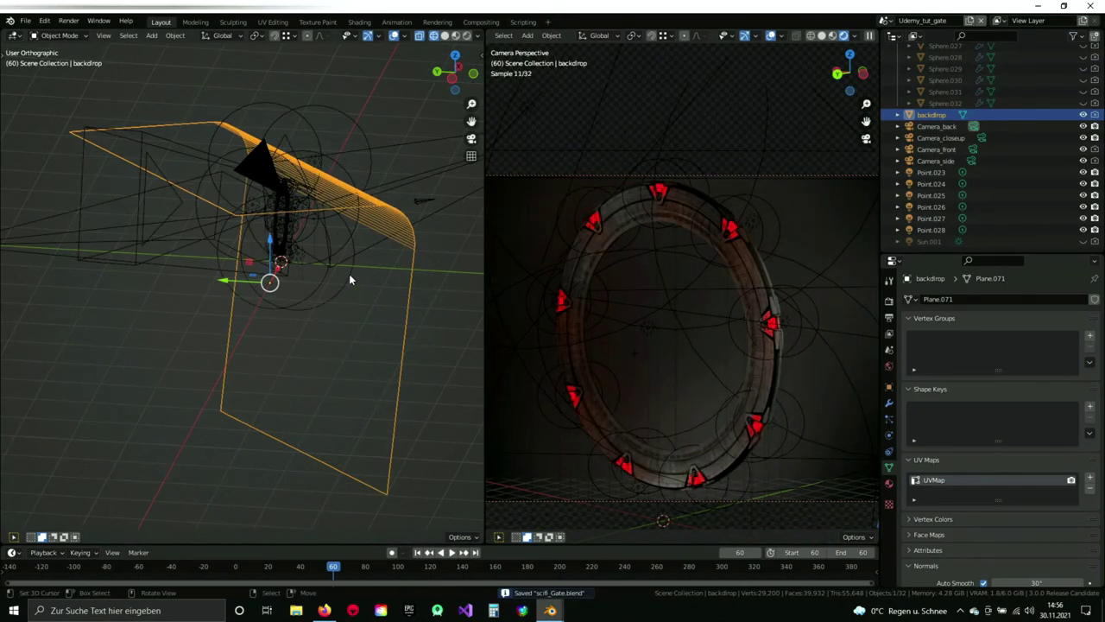
Switch to the image viewer window, display Render_5_closeup.tif and examine the backdrop and the glowing chevron.
{"action": "mouse_move", "coordinate": [550, 610]}
{"action": "left_click", "coordinate": [592, 555]}
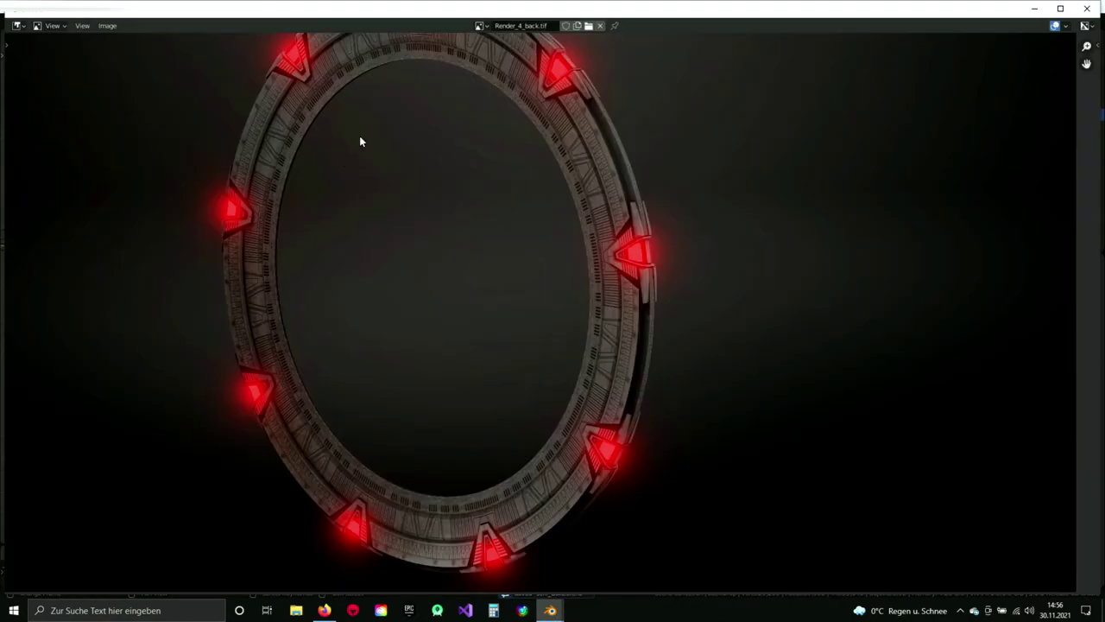
{"action": "left_click", "coordinate": [479, 26]}
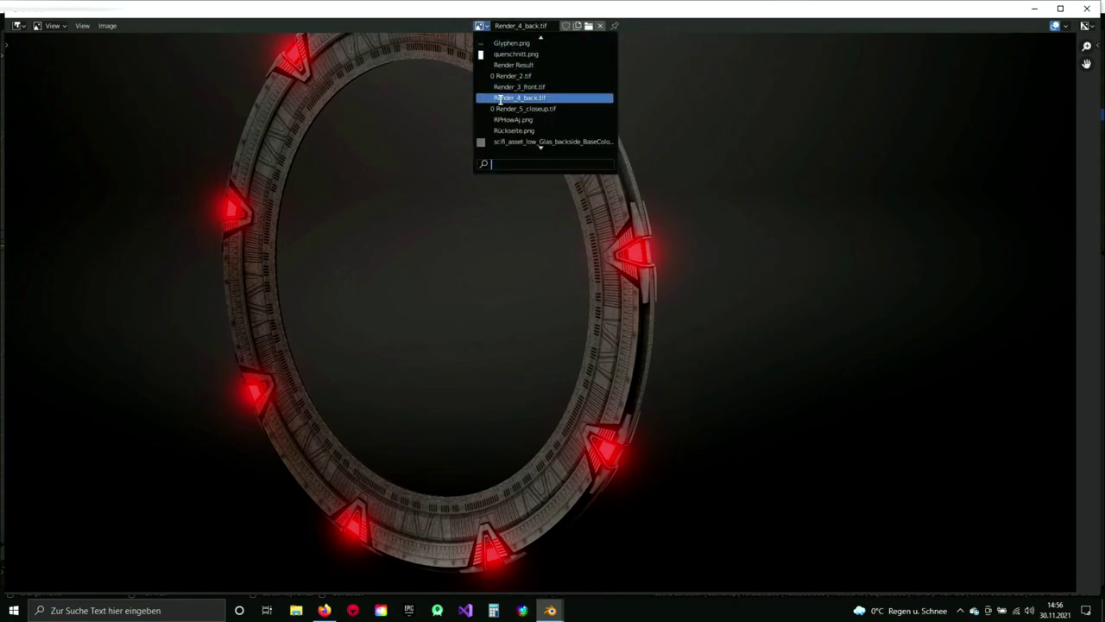
{"action": "left_click", "coordinate": [510, 110]}
{"action": "scroll", "coordinate": [427, 281], "scroll_direction": "down", "scroll_amount": 3}
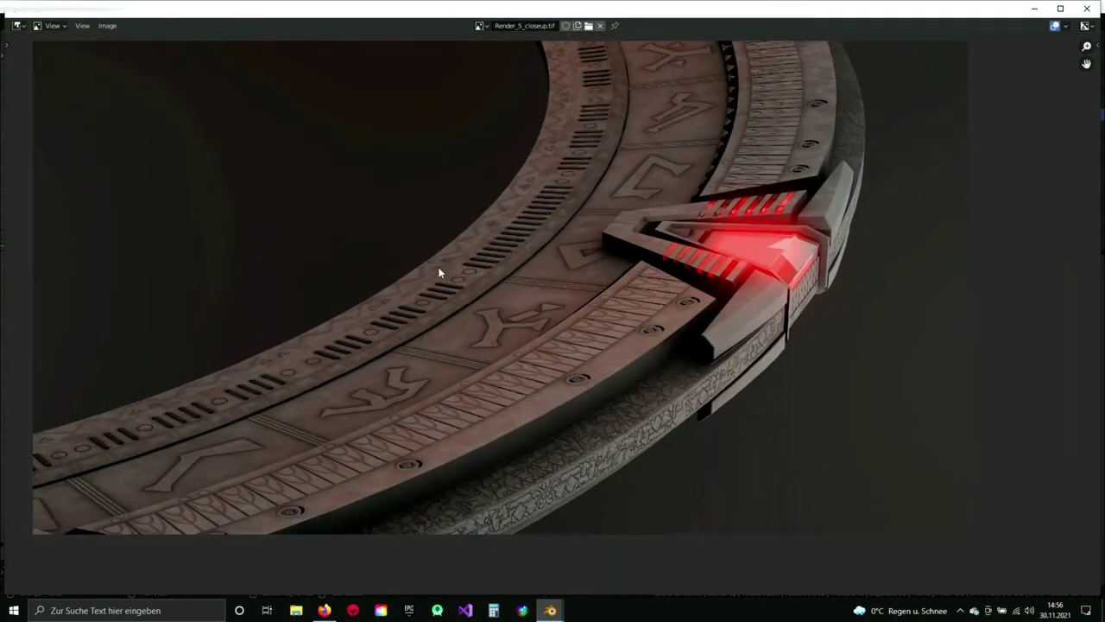
{"action": "scroll", "coordinate": [527, 272], "scroll_direction": "up", "scroll_amount": 1}
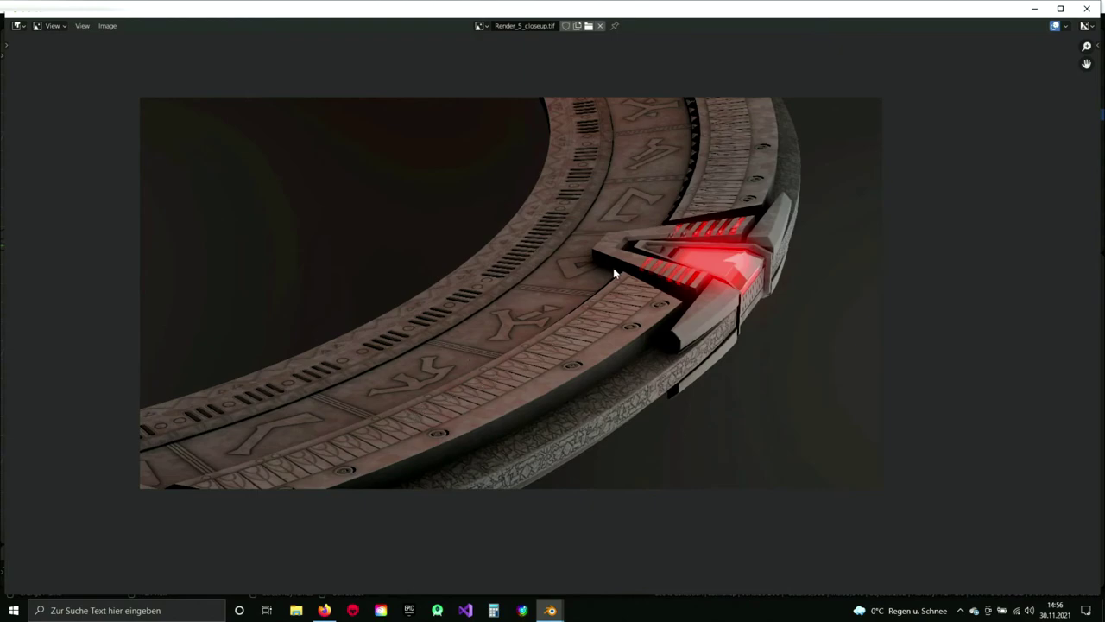
{"action": "middle_click_drag", "start_coordinate": [682, 254], "coordinate": [562, 295]}
{"action": "scroll", "coordinate": [602, 261], "scroll_direction": "up", "scroll_amount": 4}
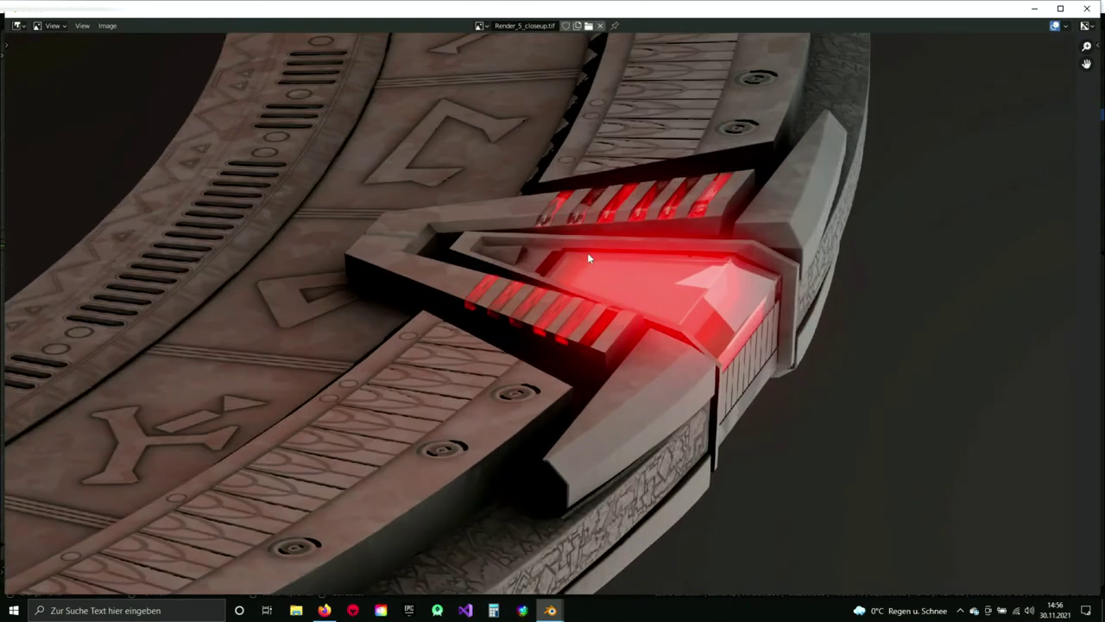
{"action": "scroll", "coordinate": [561, 276], "scroll_direction": "down", "scroll_amount": 3}
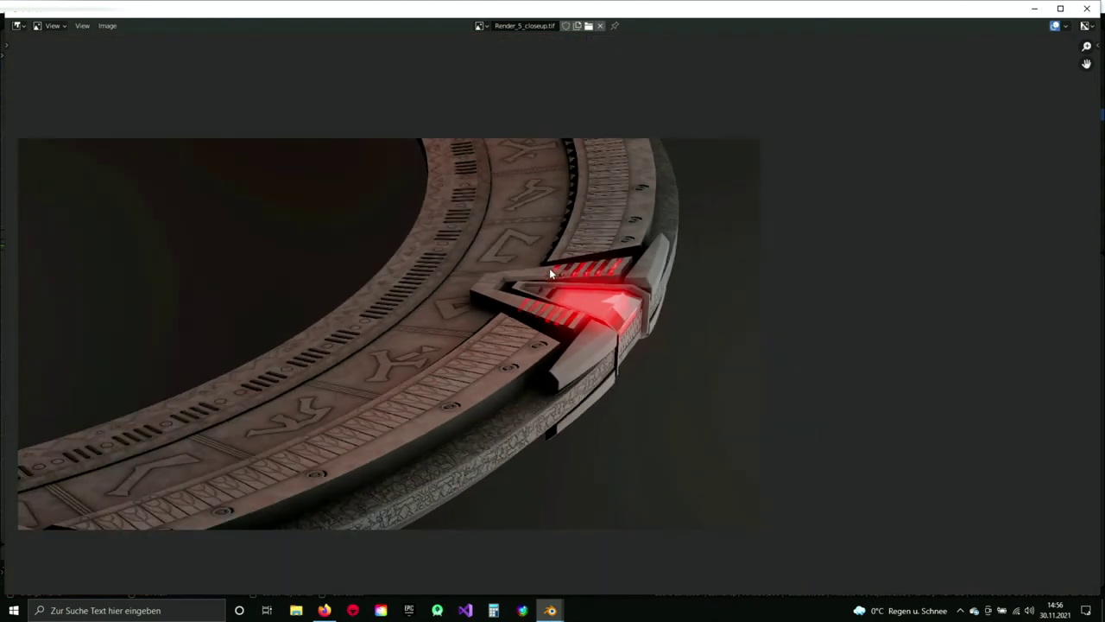
Display Render_4_back.tif and examine the red chevron glass and its glow up close.
{"action": "left_click", "coordinate": [484, 25]}
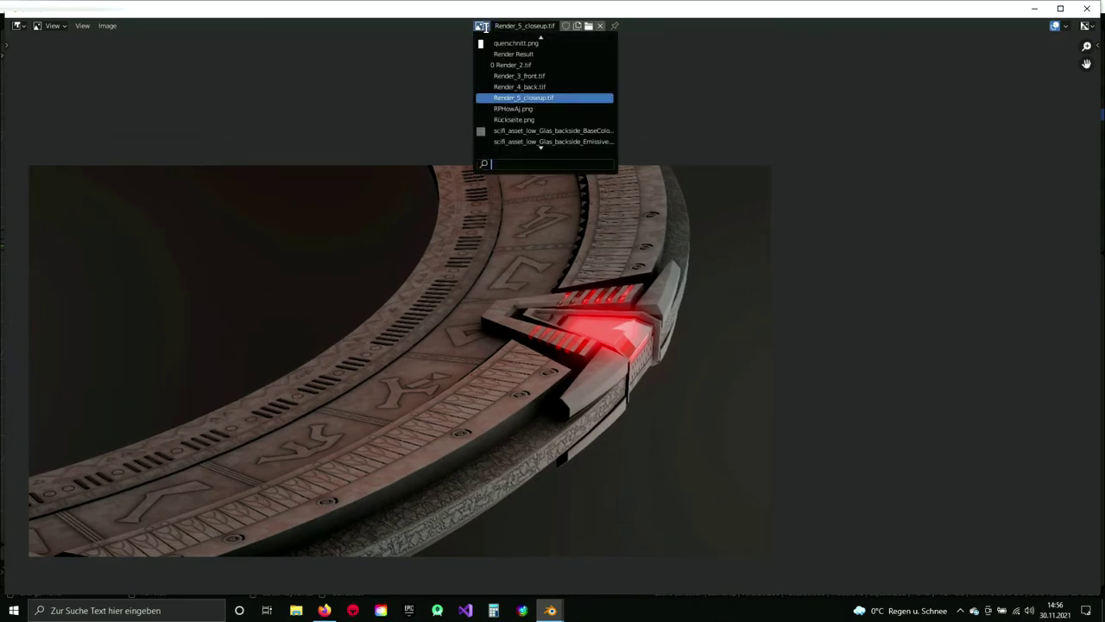
{"action": "left_click", "coordinate": [523, 85]}
{"action": "scroll", "coordinate": [442, 268], "scroll_direction": "up", "scroll_amount": 4}
{"action": "scroll", "coordinate": [492, 276], "scroll_direction": "up", "scroll_amount": 4}
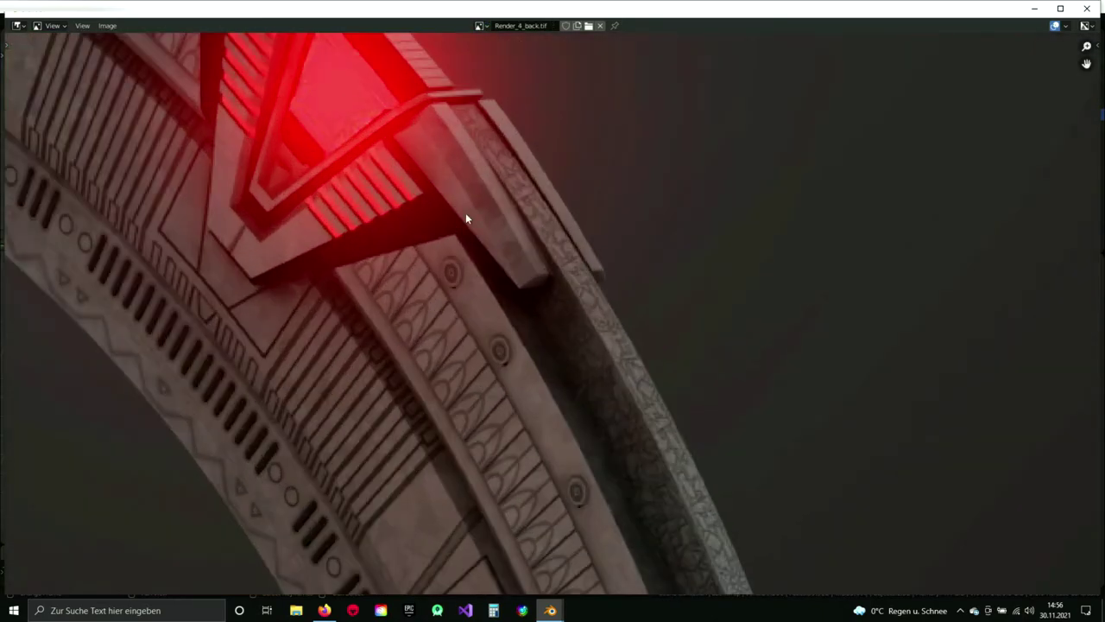
{"action": "scroll", "coordinate": [422, 249], "scroll_direction": "up", "scroll_amount": 2}
{"action": "scroll", "coordinate": [378, 219], "scroll_direction": "up", "scroll_amount": 2}
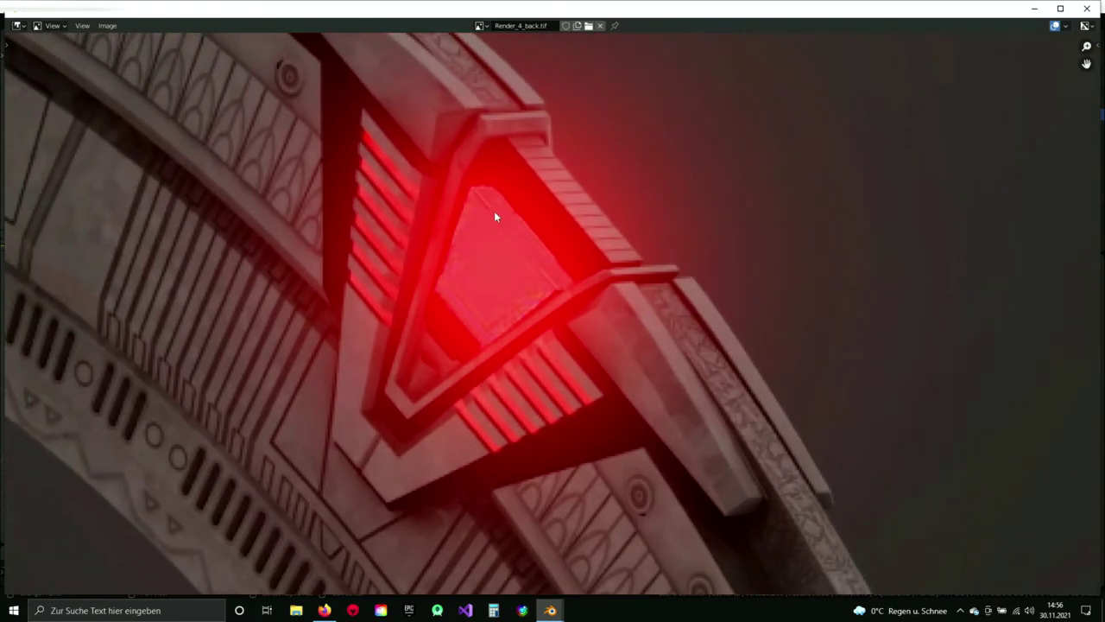
{"action": "scroll", "coordinate": [503, 298], "scroll_direction": "down", "scroll_amount": 7}
{"action": "middle_click_drag", "start_coordinate": [570, 338], "coordinate": [530, 180]}
Examine the chevron's red glass strips and central glass in Render_5_closeup.tif, and return to the 3D scene.
{"action": "left_click", "coordinate": [482, 26]}
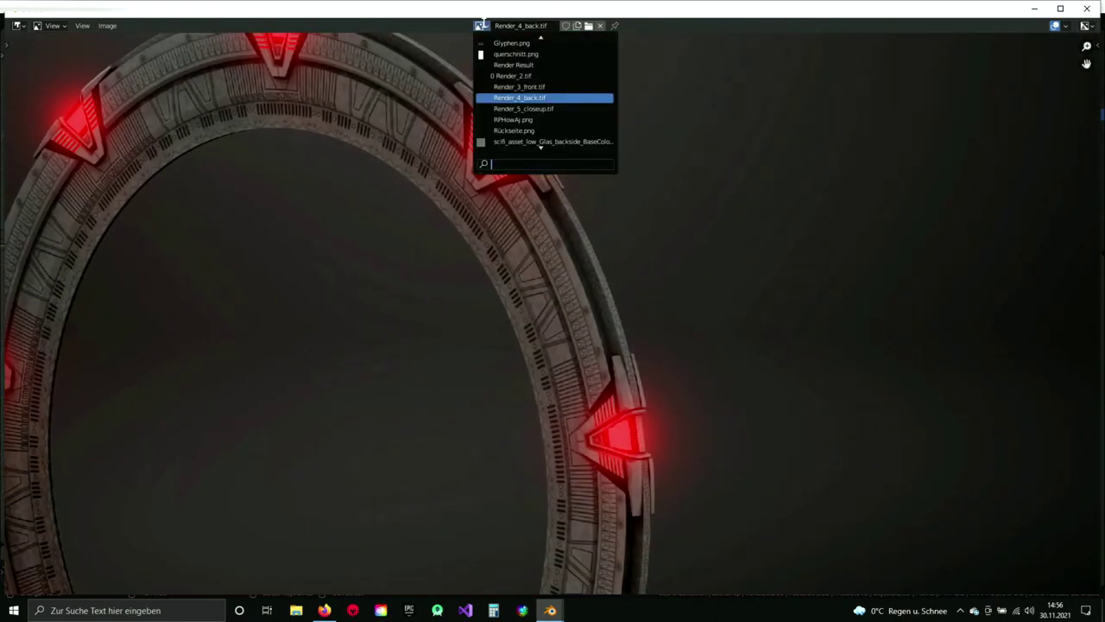
{"action": "left_click", "coordinate": [530, 111]}
{"action": "scroll", "coordinate": [541, 217], "scroll_direction": "up", "scroll_amount": 6}
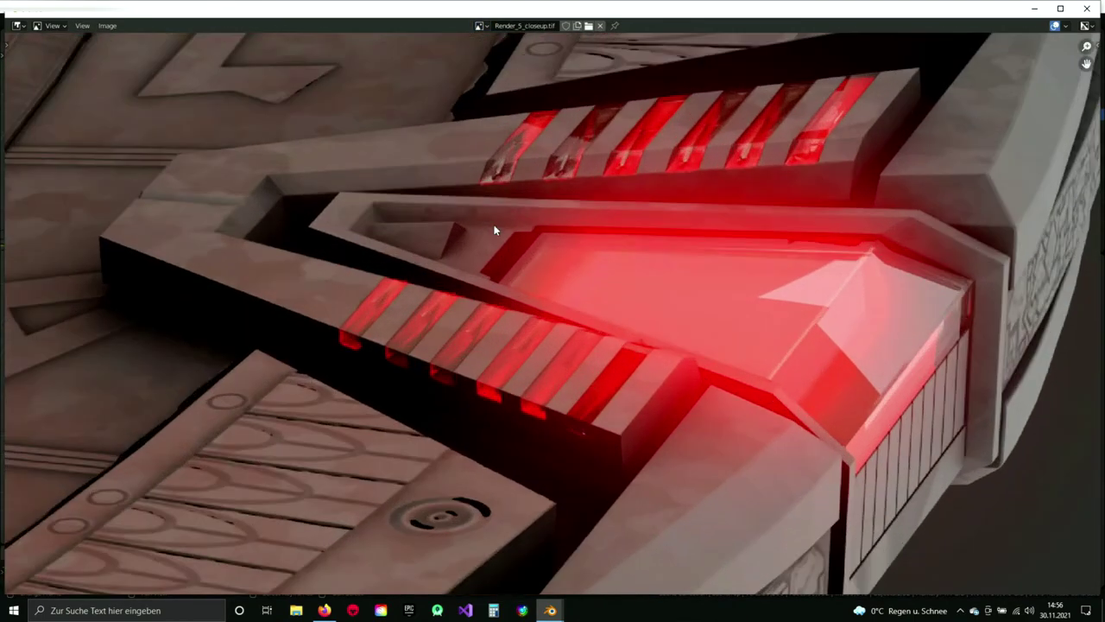
{"action": "scroll", "coordinate": [501, 199], "scroll_direction": "up", "scroll_amount": 2}
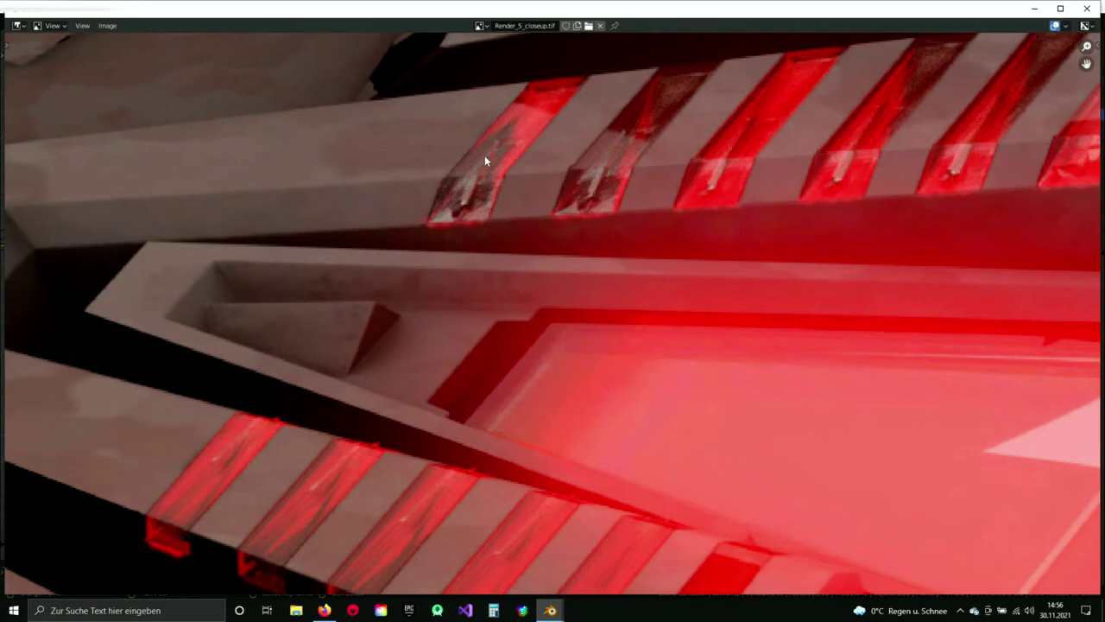
{"action": "scroll", "coordinate": [484, 160], "scroll_direction": "down", "scroll_amount": 3}
{"action": "middle_click_drag", "start_coordinate": [740, 378], "coordinate": [665, 335]}
{"action": "scroll", "coordinate": [665, 336], "scroll_direction": "up", "scroll_amount": 4}
{"action": "middle_click_drag", "start_coordinate": [637, 298], "coordinate": [513, 532]}
{"action": "scroll", "coordinate": [615, 292], "scroll_direction": "down", "scroll_amount": 5}
{"action": "middle_click_drag", "start_coordinate": [618, 434], "coordinate": [662, 284]}
{"action": "scroll", "coordinate": [509, 340], "scroll_direction": "up", "scroll_amount": 5}
{"action": "scroll", "coordinate": [402, 351], "scroll_direction": "down", "scroll_amount": 5}
{"action": "scroll", "coordinate": [661, 285], "scroll_direction": "down", "scroll_amount": 2}
{"action": "middle_click_drag", "start_coordinate": [574, 189], "coordinate": [588, 221]}
{"action": "scroll", "coordinate": [632, 337], "scroll_direction": "up", "scroll_amount": 3}
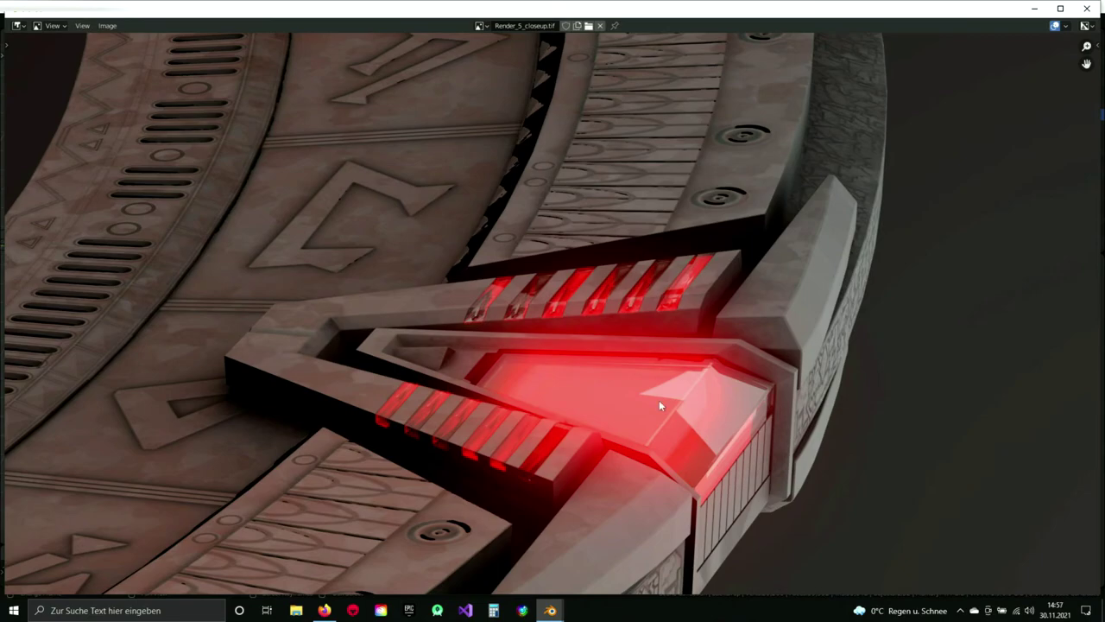
{"action": "scroll", "coordinate": [659, 404], "scroll_direction": "down", "scroll_amount": 5}
{"action": "middle_click_drag", "start_coordinate": [634, 383], "coordinate": [658, 350]}
{"action": "scroll", "coordinate": [591, 342], "scroll_direction": "up", "scroll_amount": 1}
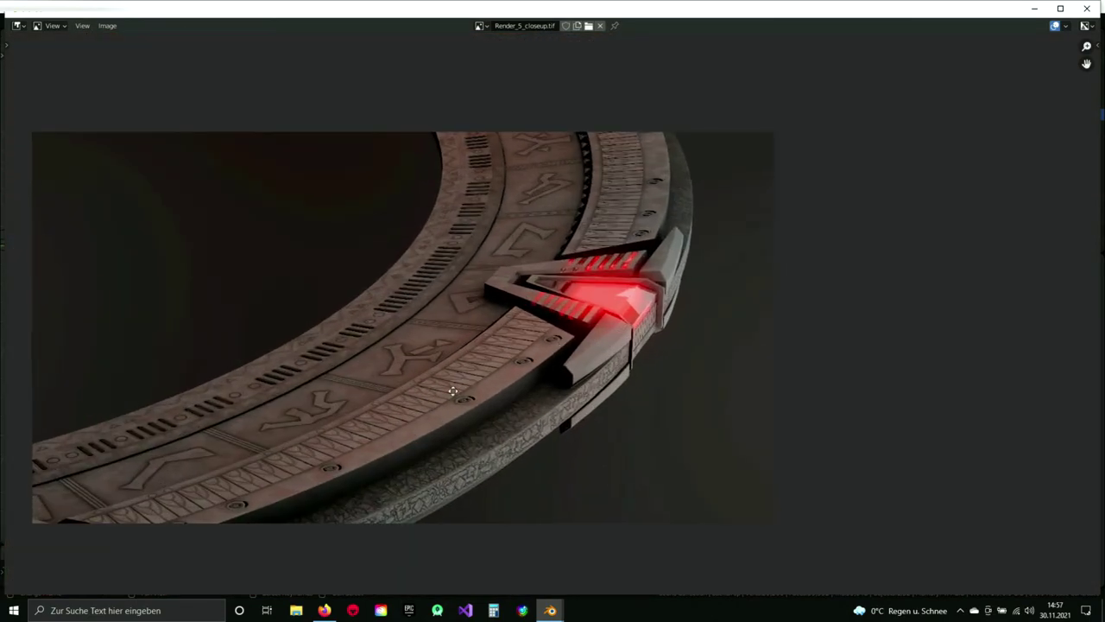
{"action": "scroll", "coordinate": [626, 359], "scroll_direction": "up", "scroll_amount": 3}
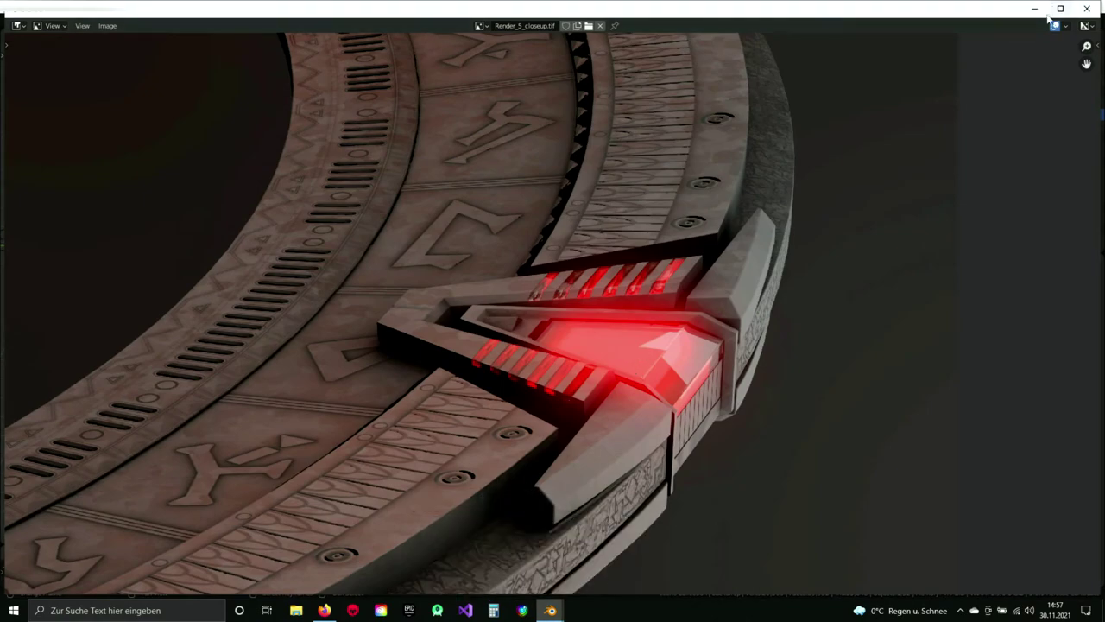
{"action": "left_click", "coordinate": [1044, 10]}
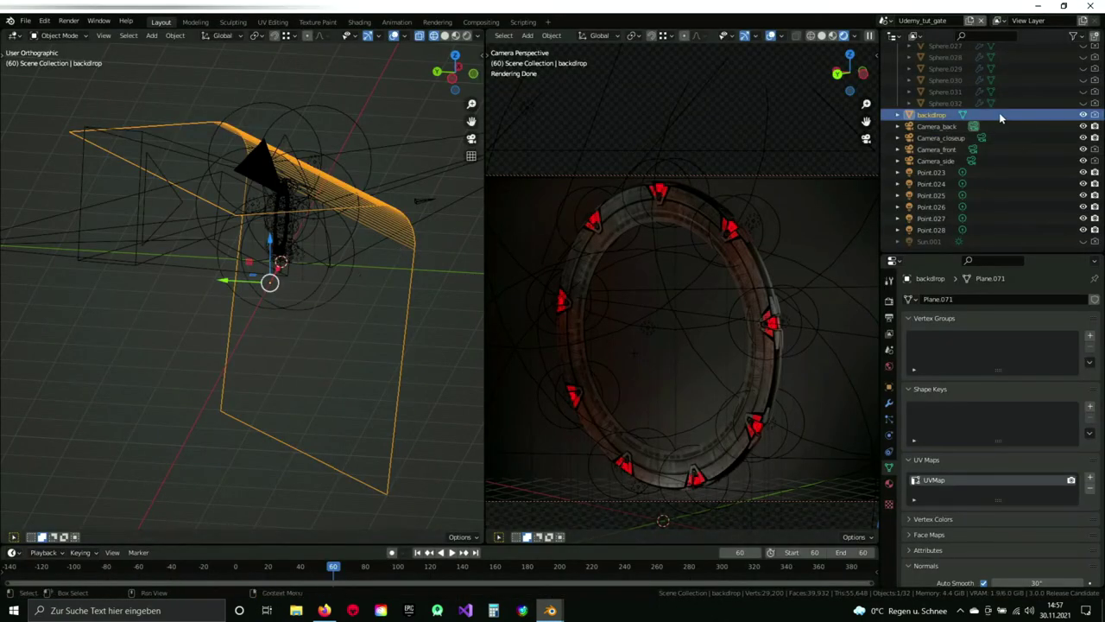
Make Camera_closeup the active scene camera and check where it stands relative to the backdrop.
{"action": "left_click", "coordinate": [941, 138]}
{"action": "left_click", "coordinate": [983, 138]}
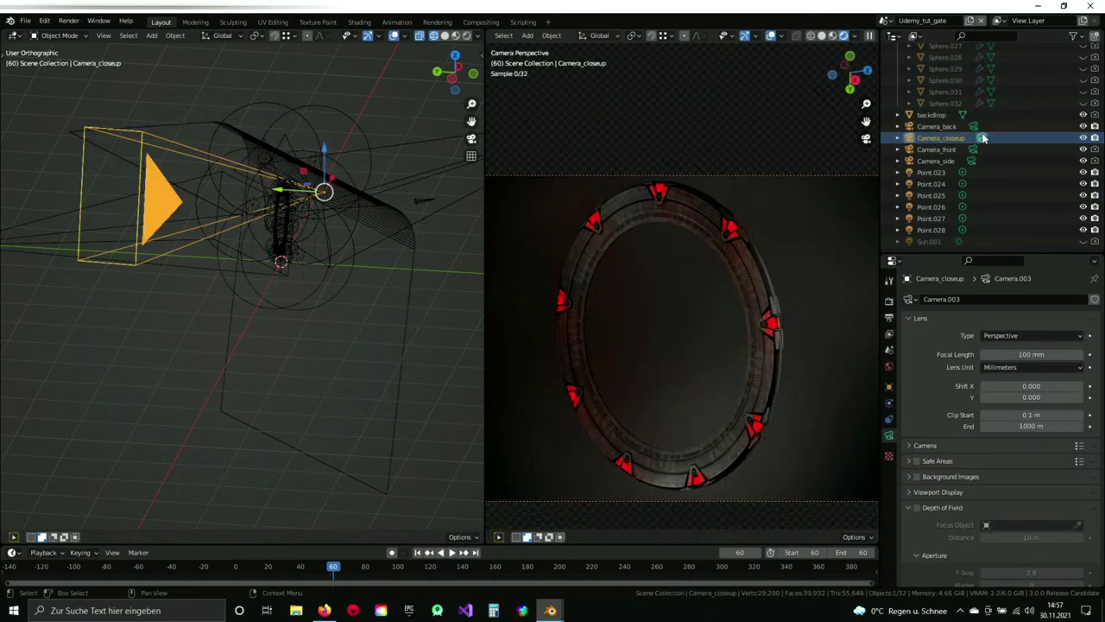
{"action": "middle_click_drag", "start_coordinate": [141, 245], "coordinate": [267, 298]}
{"action": "scroll", "coordinate": [185, 347], "scroll_direction": "up", "scroll_amount": 4}
{"action": "scroll", "coordinate": [310, 275], "scroll_direction": "down", "scroll_amount": 7}
{"action": "scroll", "coordinate": [412, 190], "scroll_direction": "up", "scroll_amount": 1}
Give the backdrop Camera_closeup's Z rotation of 0.000001°.
{"action": "key", "text": "n"}
{"action": "left_click", "coordinate": [344, 296]}
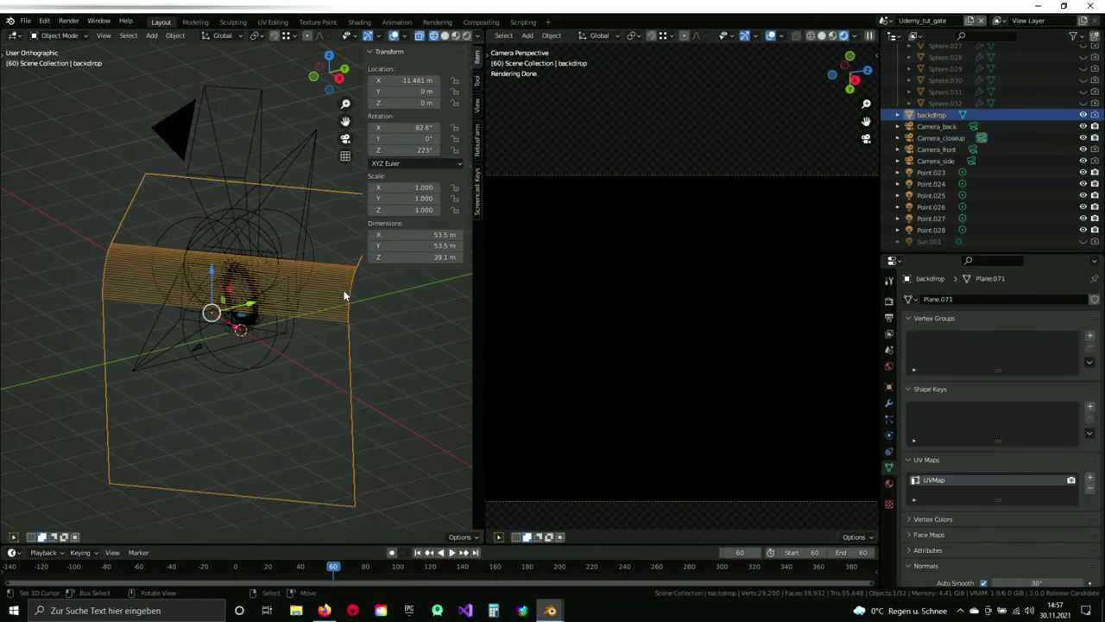
{"action": "left_click_drag", "start_coordinate": [402, 150], "coordinate": [518, 151]}
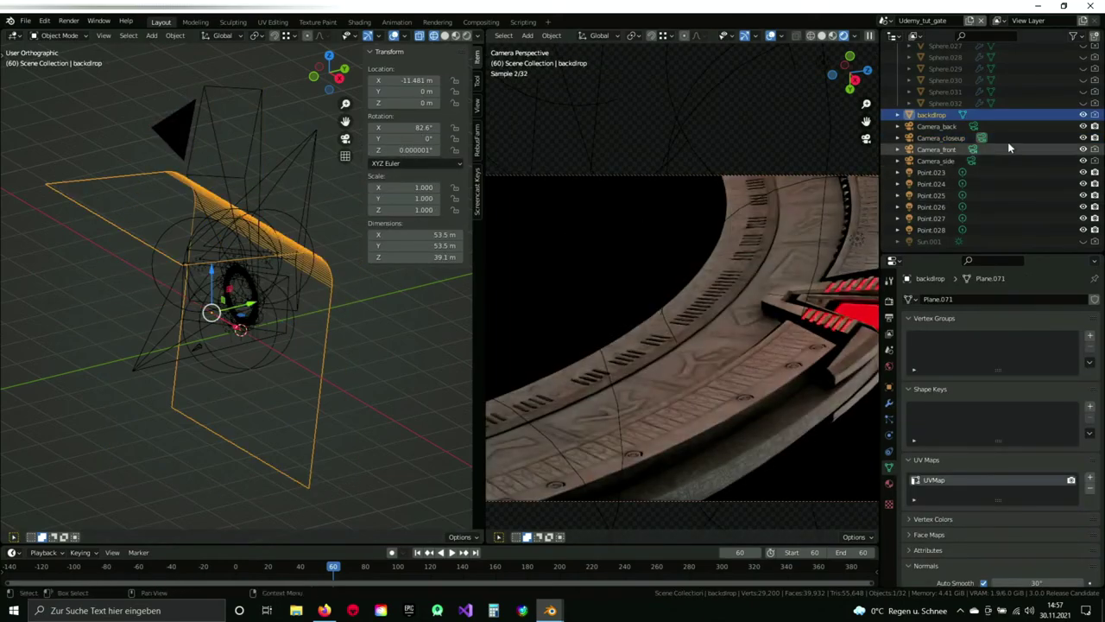
Copy Camera_closeup's Y rotation of -73.3° to the backdrop.
{"action": "left_click", "coordinate": [959, 138]}
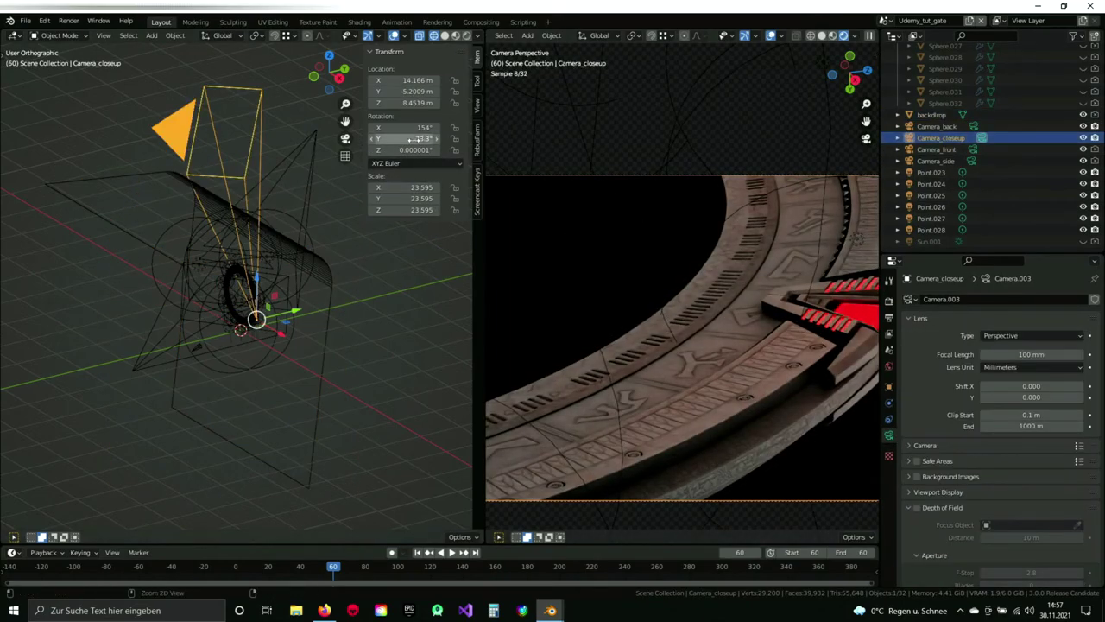
{"action": "left_click", "coordinate": [333, 350]}
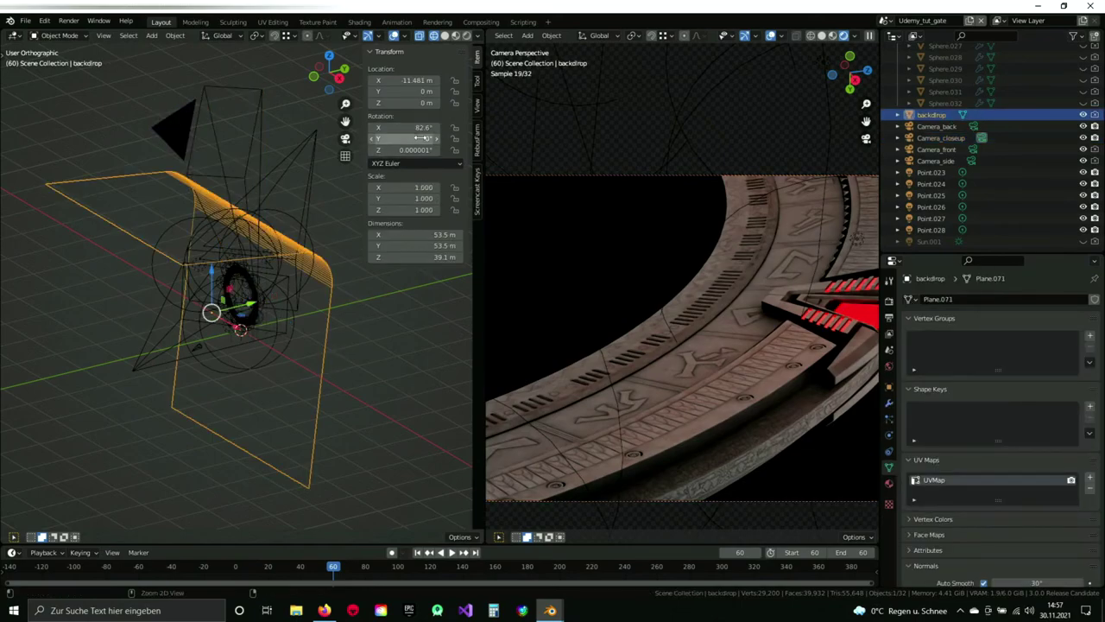
{"action": "left_click_drag", "start_coordinate": [422, 139], "coordinate": [436, 139]}
Copy Camera_closeup's X rotation of 154° to the backdrop as well.
{"action": "left_click", "coordinate": [945, 138]}
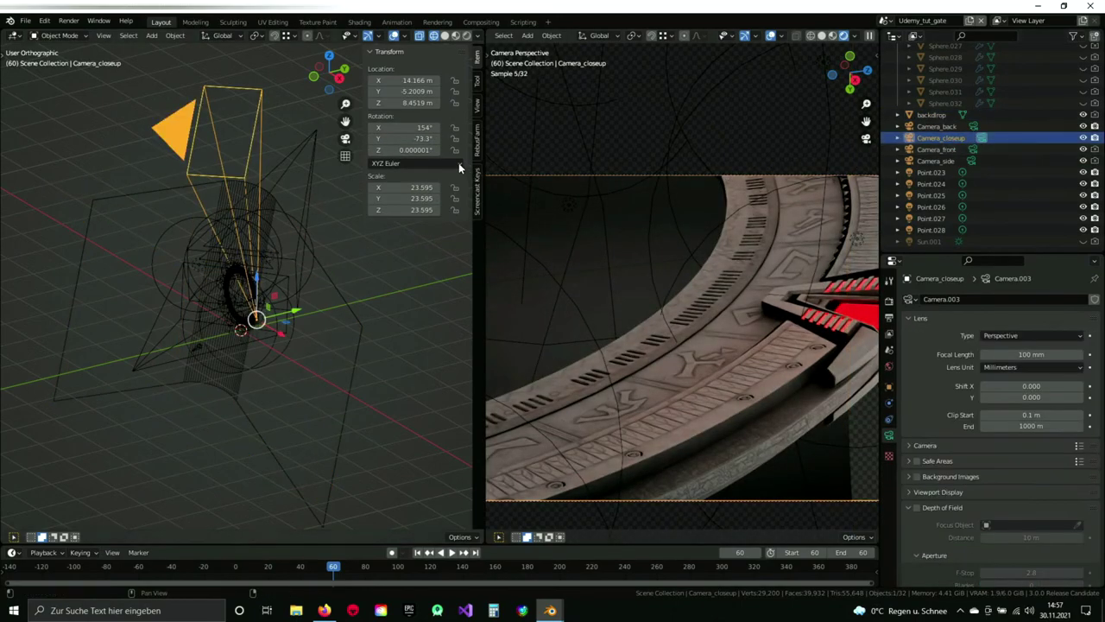
{"action": "left_click", "coordinate": [357, 353]}
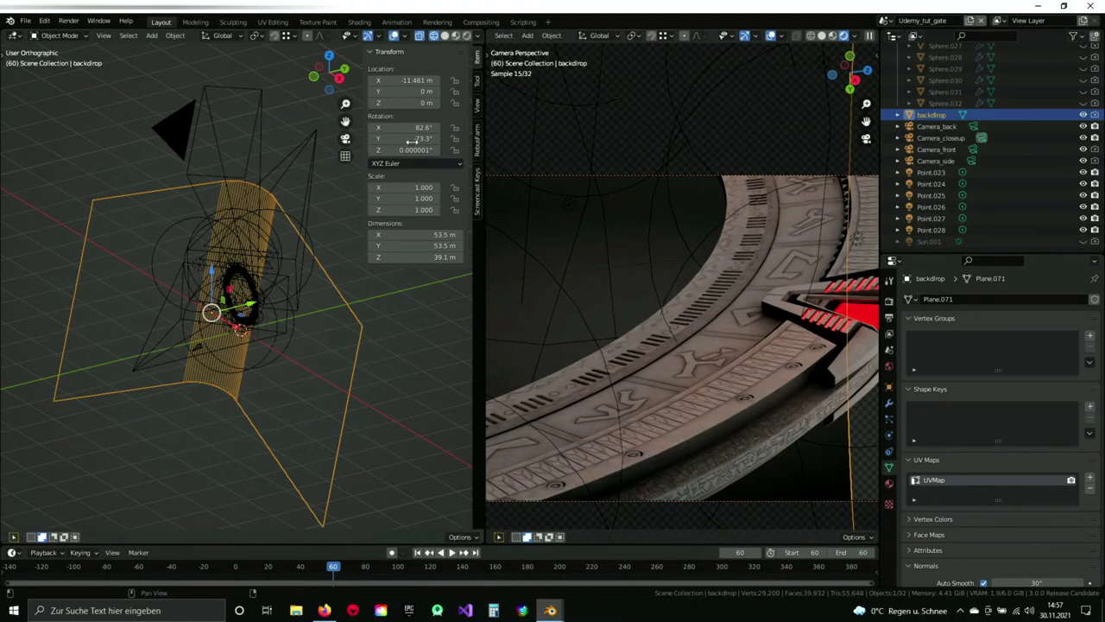
{"action": "left_click_drag", "start_coordinate": [411, 127], "coordinate": [457, 127]}
In Edit Mode from the top view, move the backdrop's whole mesh about 13 m along X toward the gate, and return to Object Mode.
{"action": "middle_click_drag", "start_coordinate": [173, 366], "coordinate": [202, 377]}
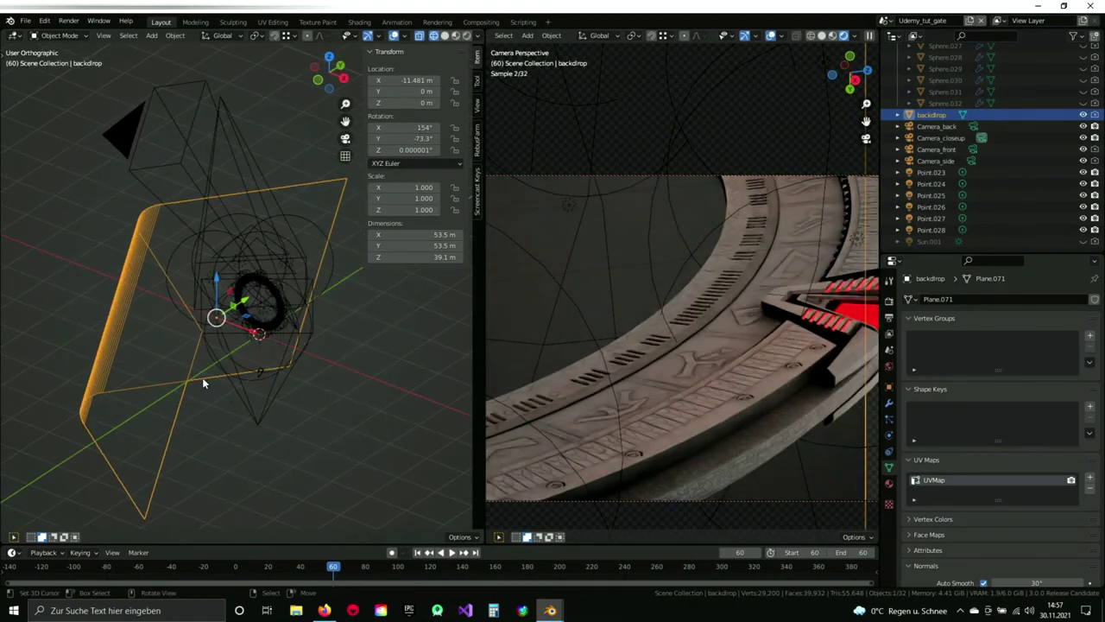
{"action": "key", "text": "KP_7"}
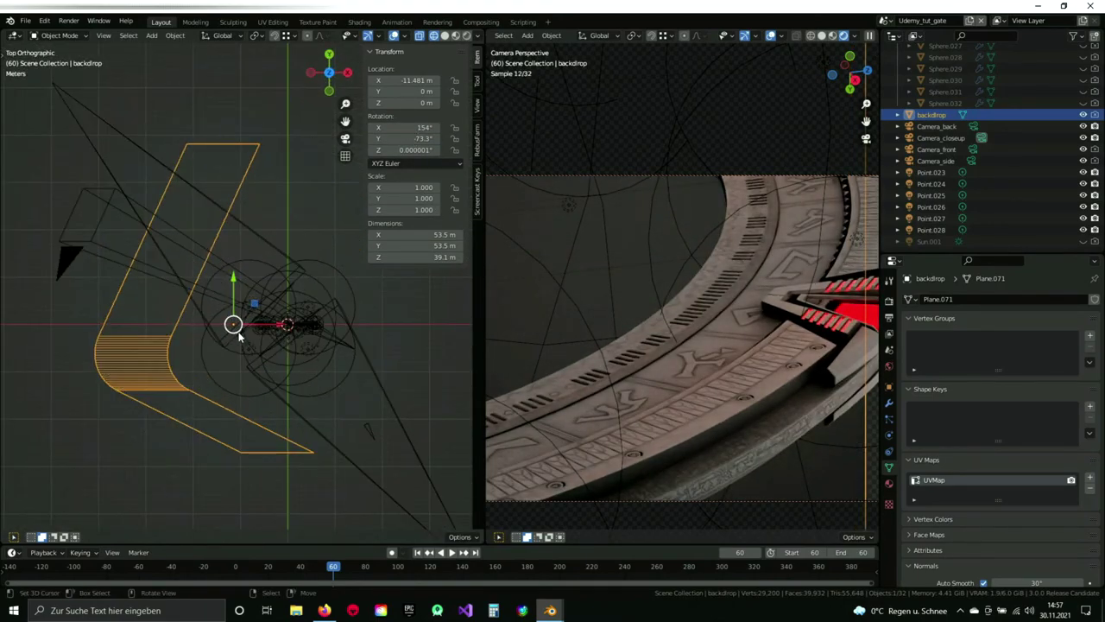
{"action": "key", "text": "Tab"}
{"action": "key", "text": "g"}
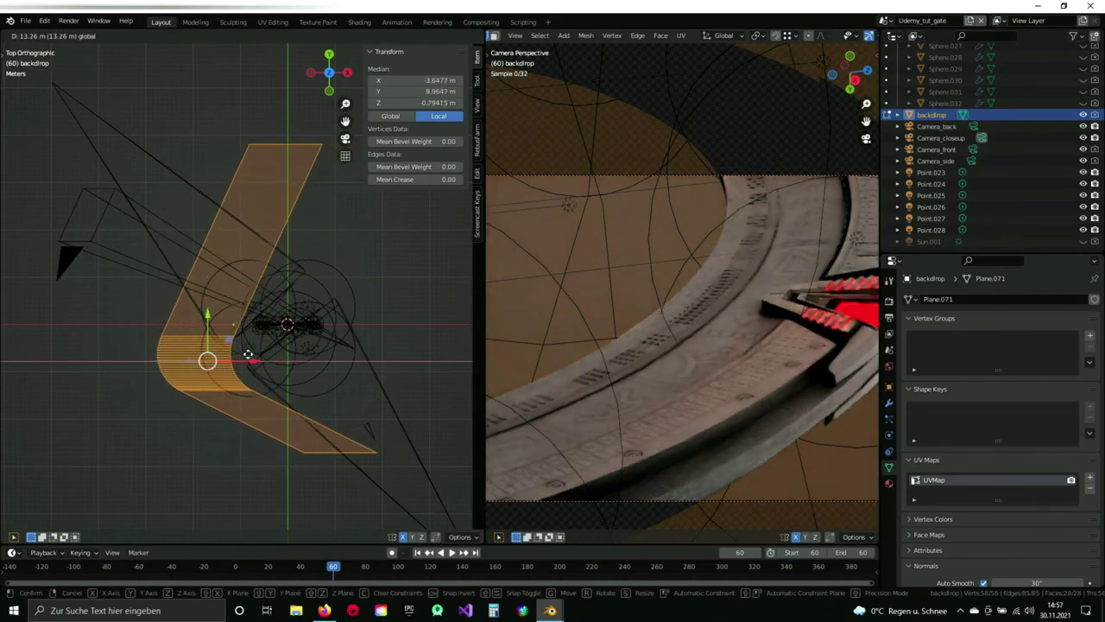
{"action": "left_click", "coordinate": [249, 354]}
{"action": "key", "text": "Tab"}
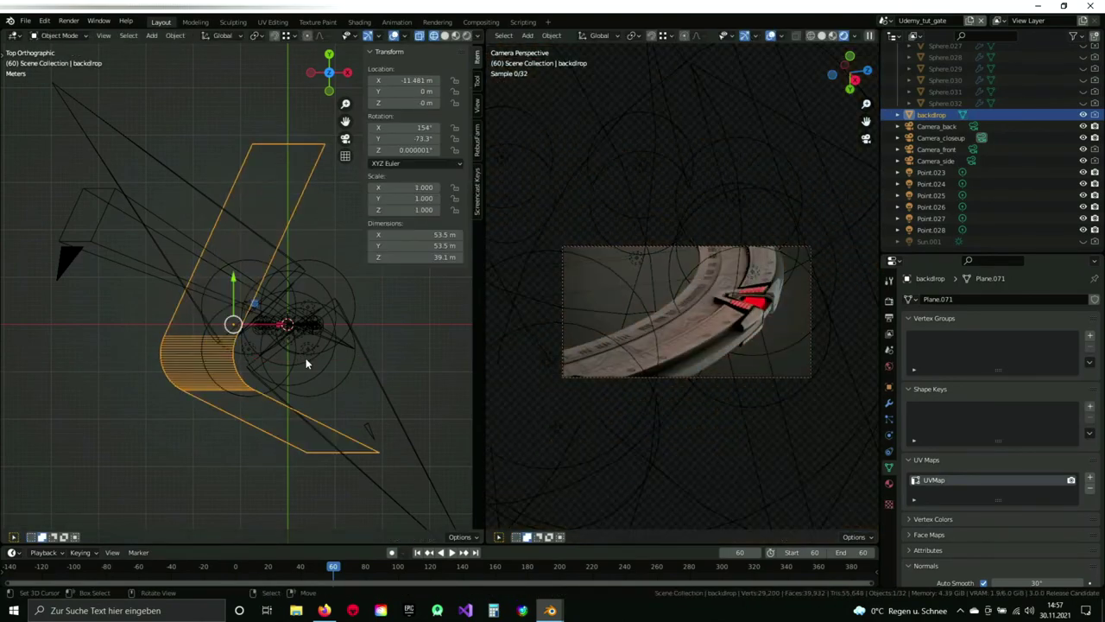
Save the file and check the glowing chevron against the backdrop in the close-up camera's rendered view.
{"action": "key", "text": "ctrl+s"}
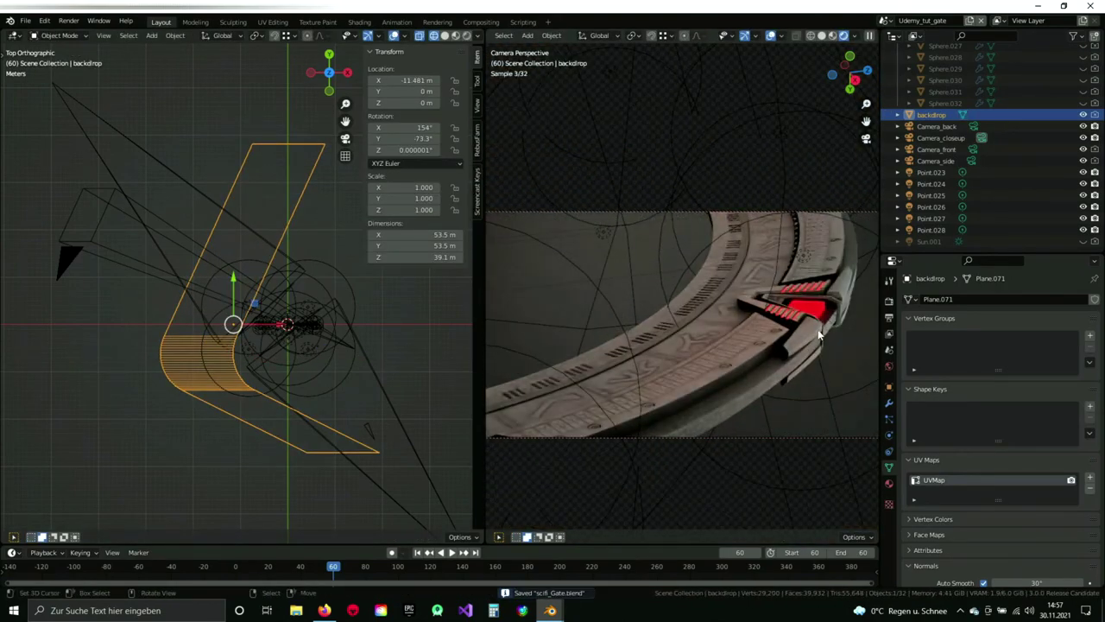
{"action": "middle_click_drag", "start_coordinate": [825, 334], "coordinate": [716, 320], "text": "shift"}
{"action": "scroll", "coordinate": [718, 320], "scroll_direction": "up", "scroll_amount": 5}
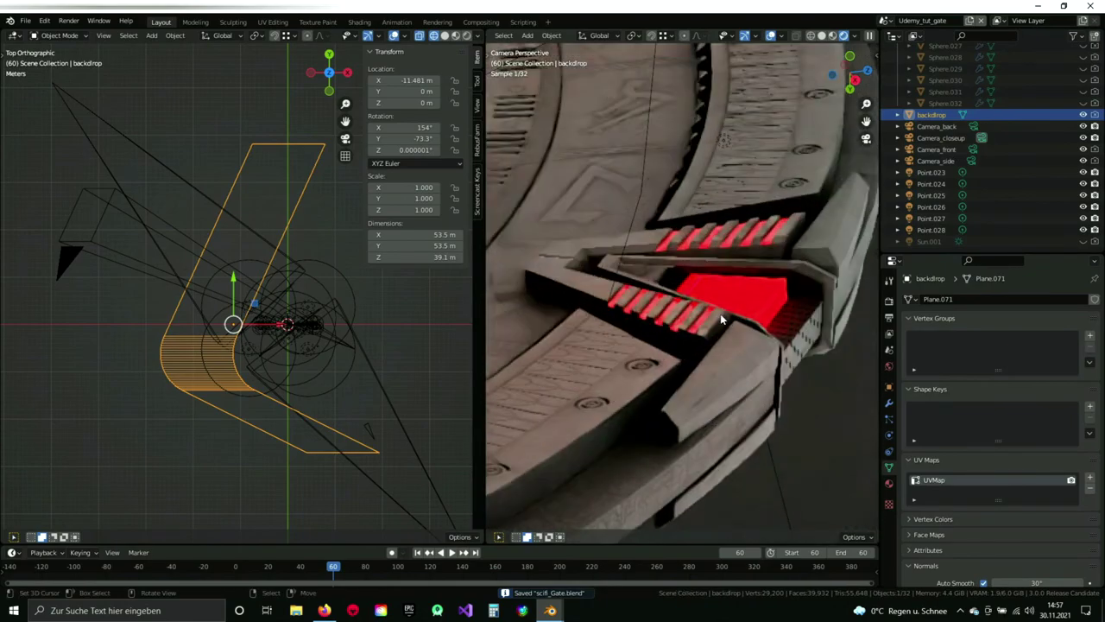
{"action": "scroll", "coordinate": [944, 190], "scroll_direction": "down", "scroll_amount": 10}
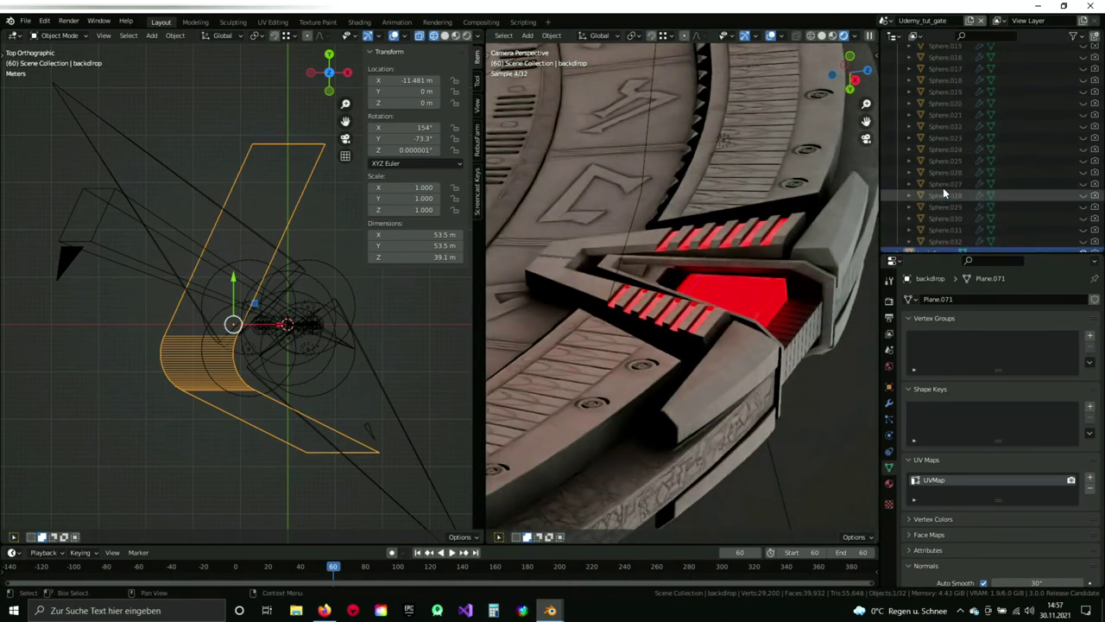
Unhide the scifiGate_low_glas object in the viewport and select its glass pieces on the chevron.
{"action": "scroll", "coordinate": [945, 190], "scroll_direction": "up", "scroll_amount": 5}
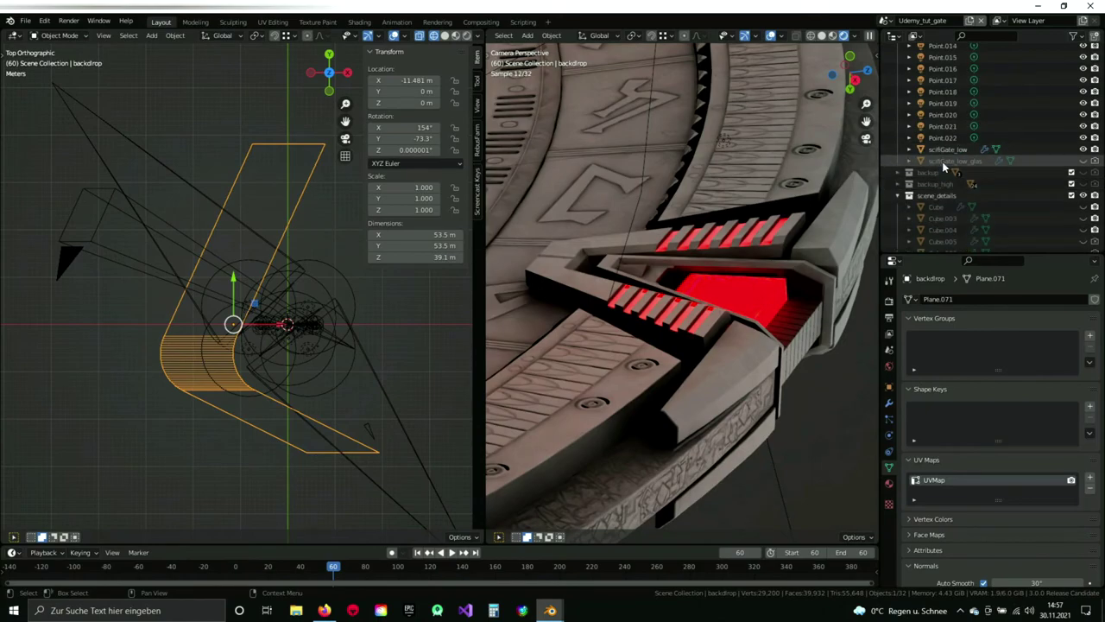
{"action": "scroll", "coordinate": [299, 328], "scroll_direction": "up", "scroll_amount": 3}
{"action": "middle_click_drag", "start_coordinate": [299, 328], "coordinate": [178, 220]}
{"action": "scroll", "coordinate": [178, 220], "scroll_direction": "up", "scroll_amount": 8}
{"action": "middle_click_drag", "start_coordinate": [303, 298], "coordinate": [239, 210], "text": "shift"}
{"action": "scroll", "coordinate": [634, 172], "scroll_direction": "up", "scroll_amount": 1}
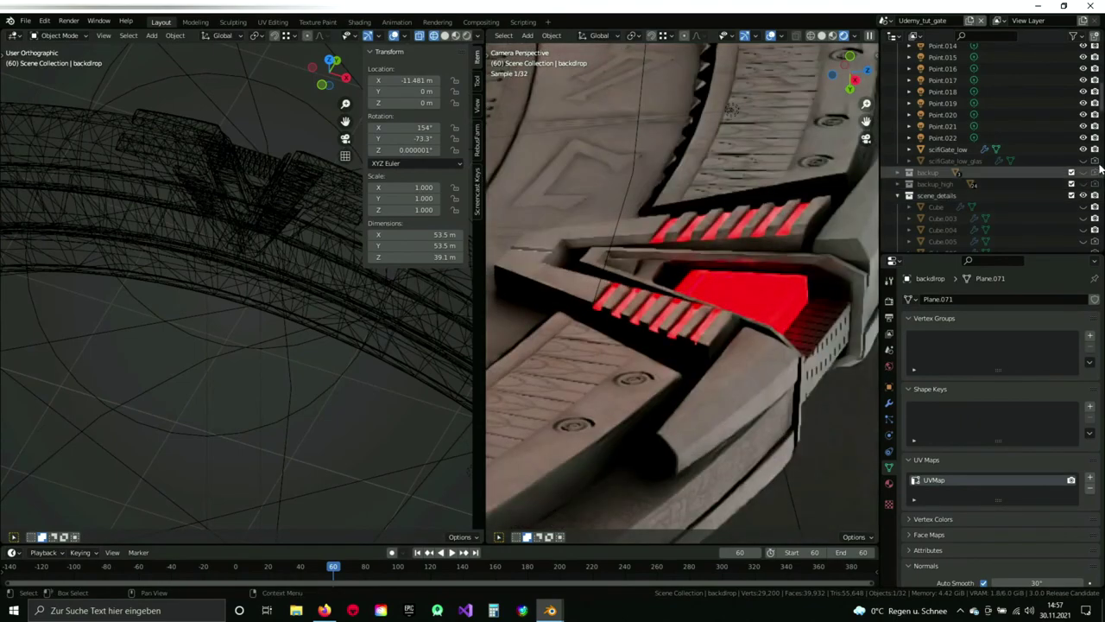
{"action": "left_click", "coordinate": [1084, 160]}
{"action": "scroll", "coordinate": [203, 205], "scroll_direction": "up", "scroll_amount": 3}
{"action": "middle_click_drag", "start_coordinate": [208, 156], "coordinate": [222, 304], "text": "shift"}
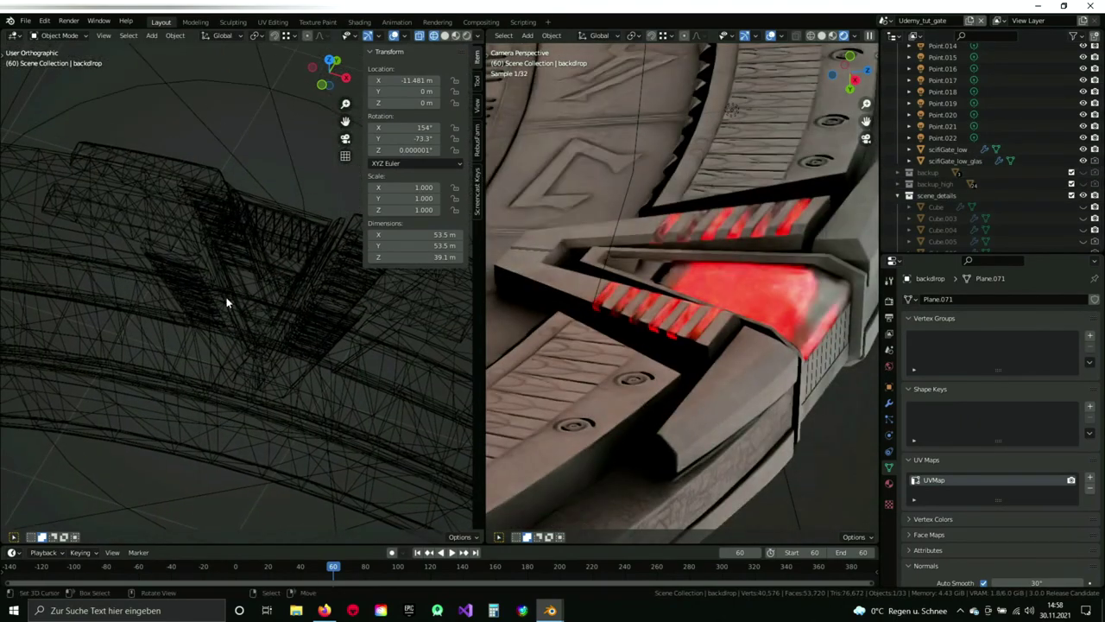
{"action": "left_click", "coordinate": [799, 296]}
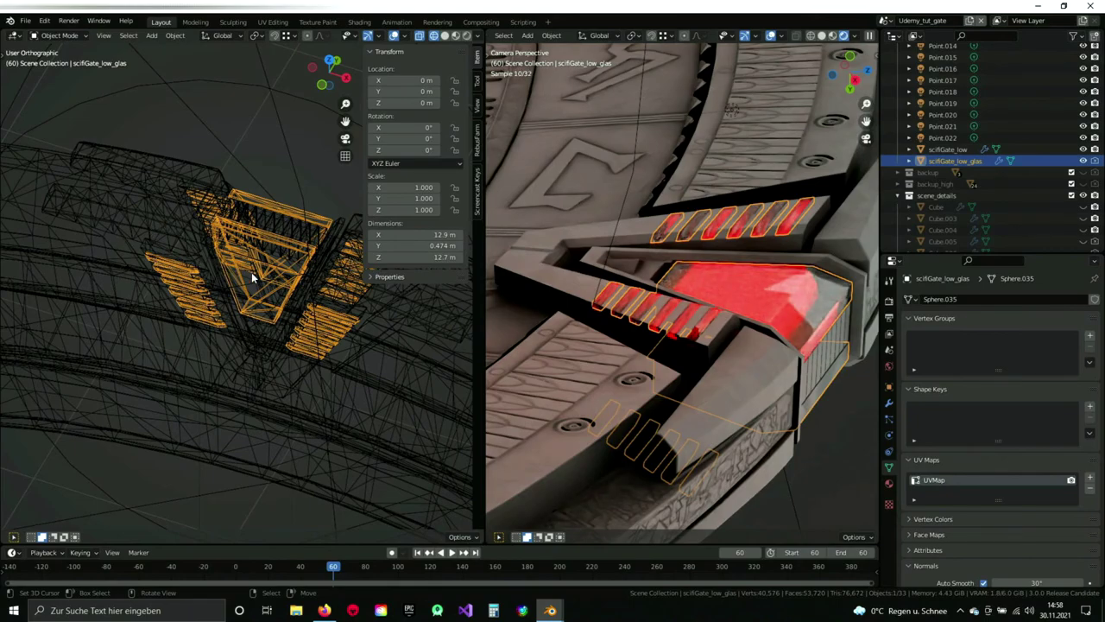
Hide the transform sidebar and save the file with the gate's upper arc framed in the wireframe view.
{"action": "scroll", "coordinate": [252, 272], "scroll_direction": "down", "scroll_amount": 5}
{"action": "middle_click_drag", "start_coordinate": [252, 272], "coordinate": [291, 349]}
{"action": "key", "text": "n"}
{"action": "key", "text": "ctrl+s"}
{"action": "scroll", "coordinate": [285, 320], "scroll_direction": "down", "scroll_amount": 3}
{"action": "middle_click_drag", "start_coordinate": [267, 268], "coordinate": [282, 323], "text": "shift"}
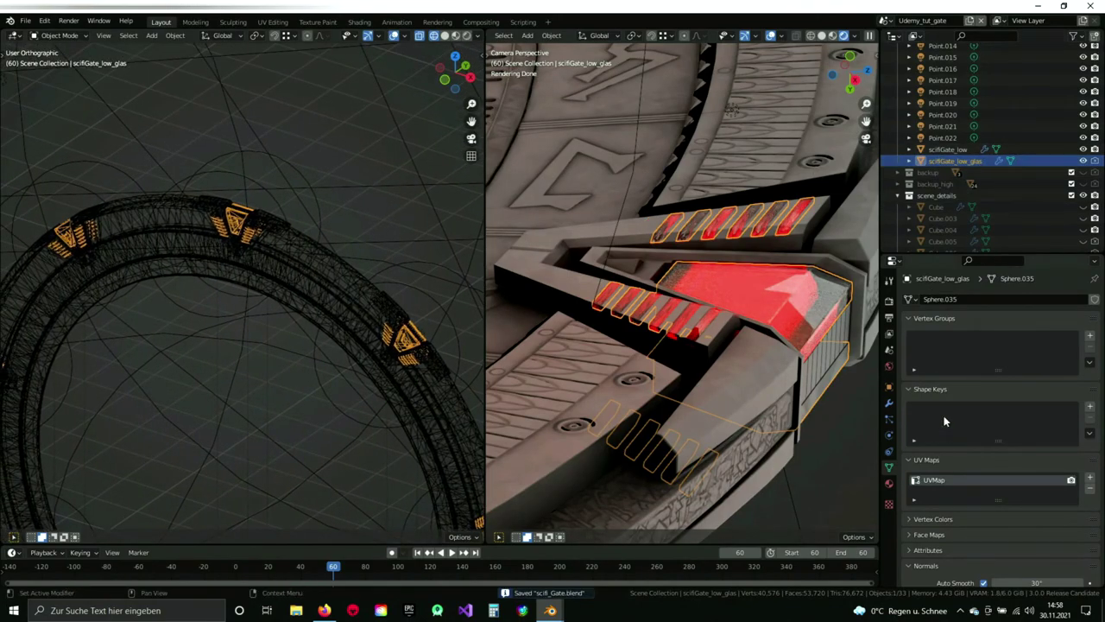
Examine the Glas material's Principled BSDF surface values, including transmission and alpha, plus its displacement and viewport display settings.
{"action": "left_click", "coordinate": [888, 485]}
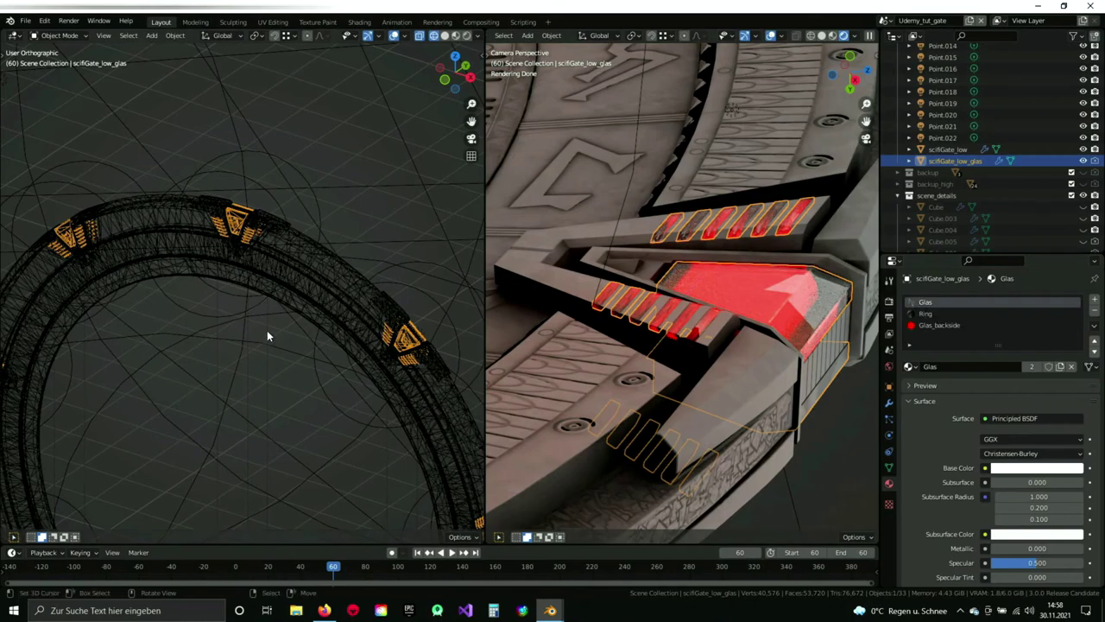
{"action": "scroll", "coordinate": [260, 317], "scroll_direction": "up", "scroll_amount": 3}
{"action": "scroll", "coordinate": [240, 338], "scroll_direction": "up", "scroll_amount": 2}
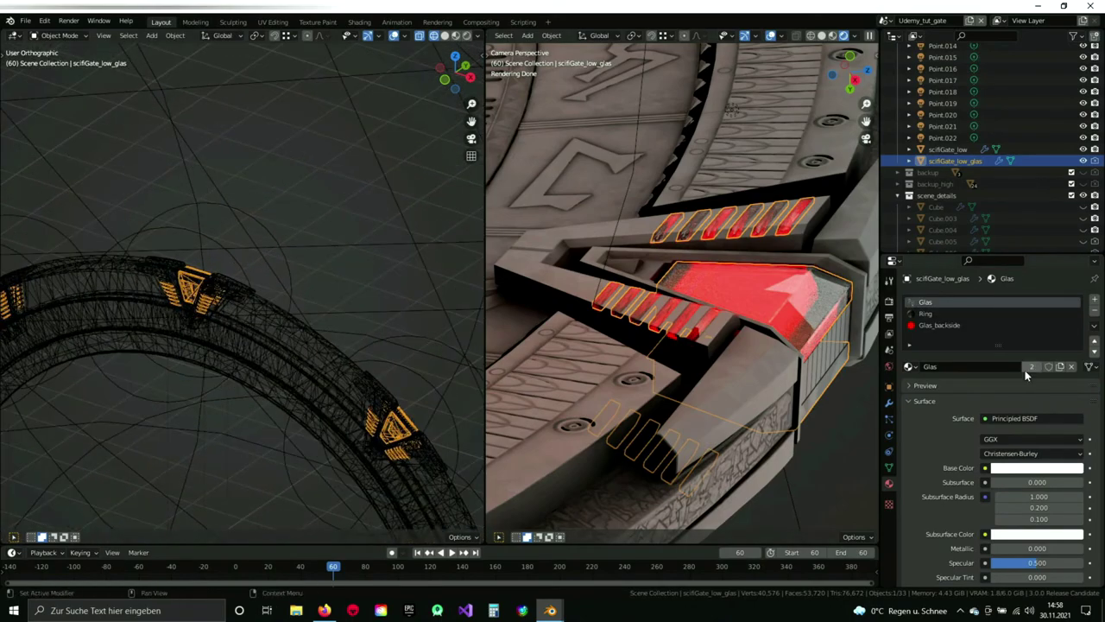
{"action": "scroll", "coordinate": [1026, 367], "scroll_direction": "down", "scroll_amount": 5}
{"action": "scroll", "coordinate": [1015, 446], "scroll_direction": "down", "scroll_amount": 4}
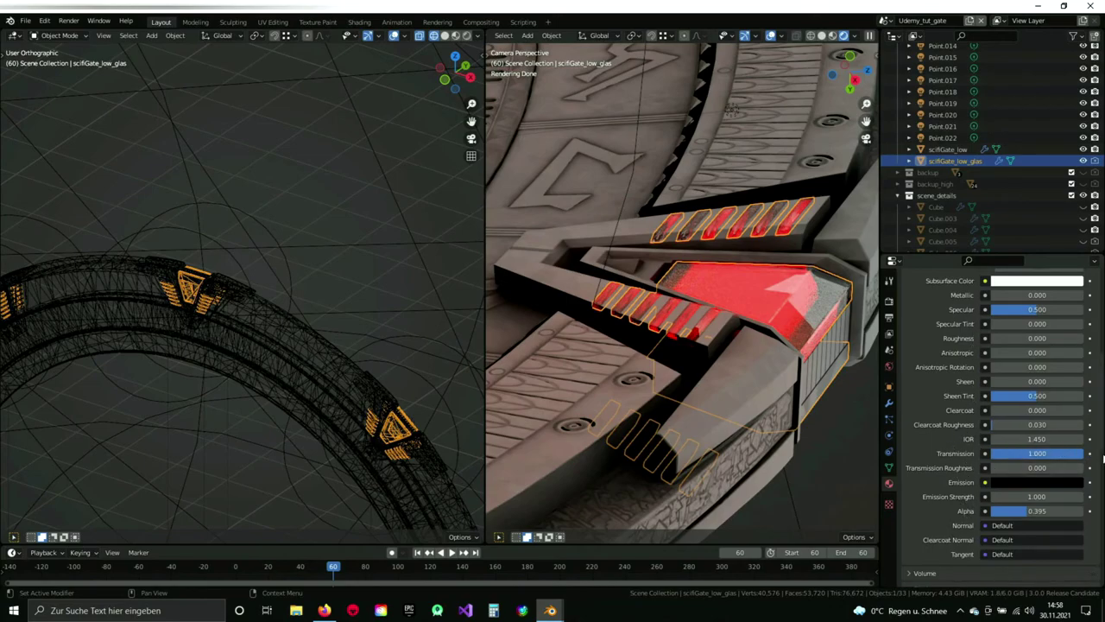
{"action": "scroll", "coordinate": [944, 498], "scroll_direction": "down", "scroll_amount": 1}
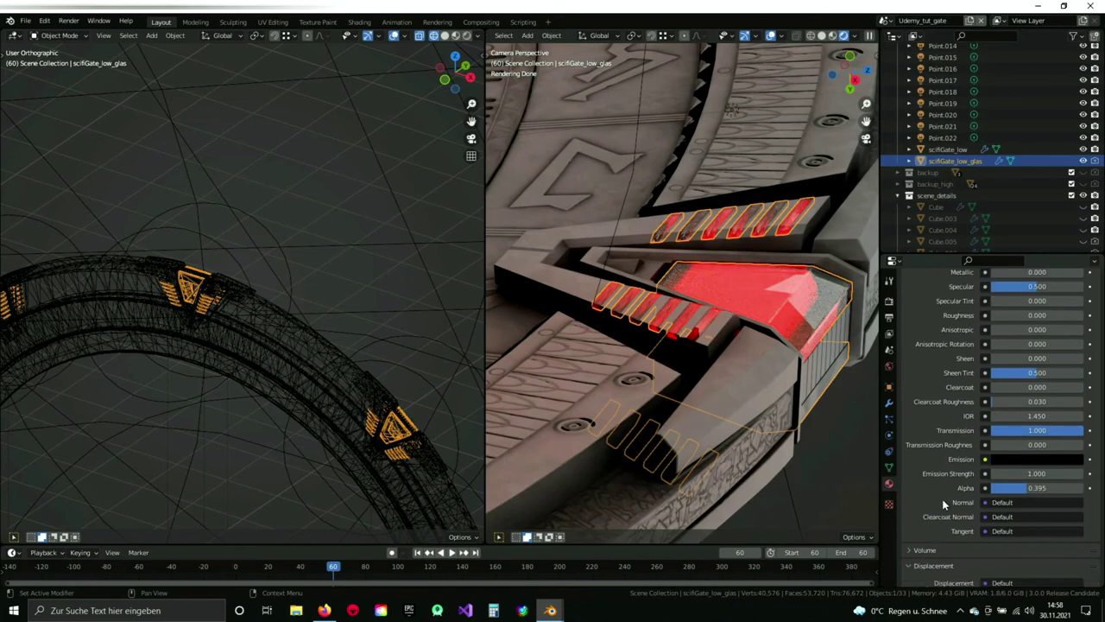
{"action": "scroll", "coordinate": [943, 498], "scroll_direction": "down", "scroll_amount": 10}
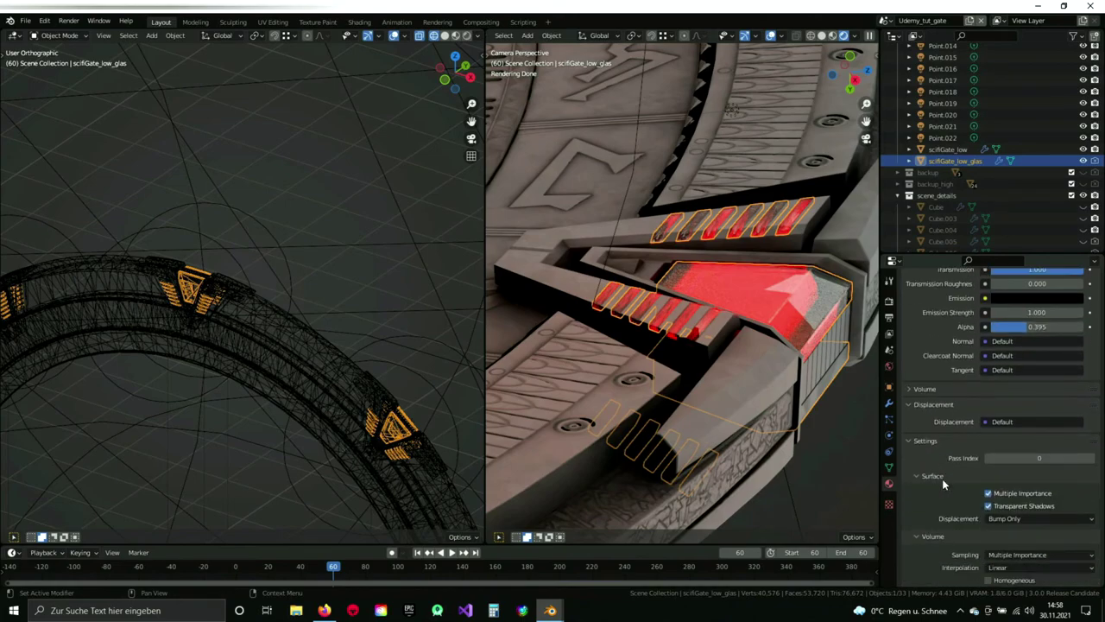
{"action": "scroll", "coordinate": [942, 474], "scroll_direction": "down", "scroll_amount": 4}
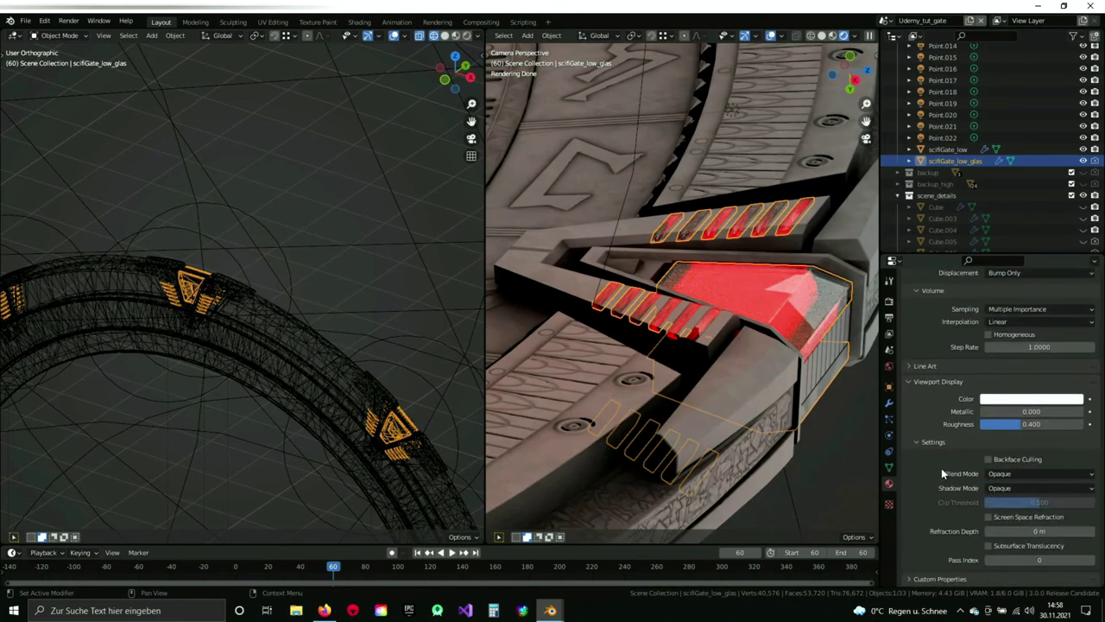
{"action": "scroll", "coordinate": [942, 468], "scroll_direction": "up", "scroll_amount": 15}
Save the file and frame the full close-up camera shot in the rendered view.
{"action": "middle_click_drag", "start_coordinate": [199, 345], "coordinate": [165, 303]}
{"action": "key", "text": "ctrl+s"}
{"action": "scroll", "coordinate": [738, 332], "scroll_direction": "down", "scroll_amount": 5}
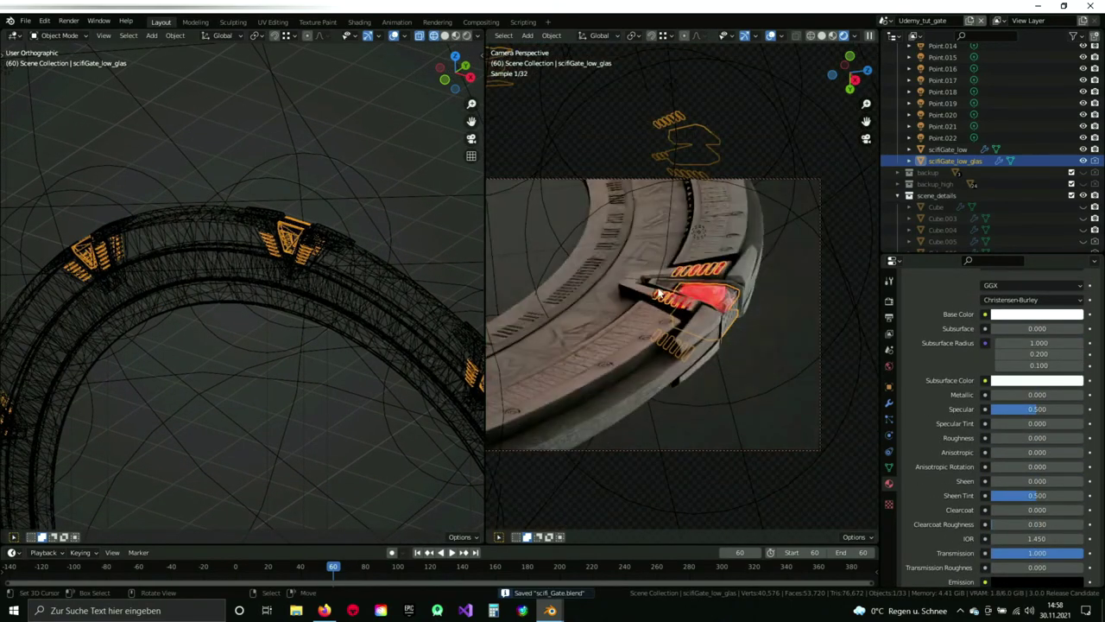
{"action": "scroll", "coordinate": [317, 304], "scroll_direction": "up", "scroll_amount": 1}
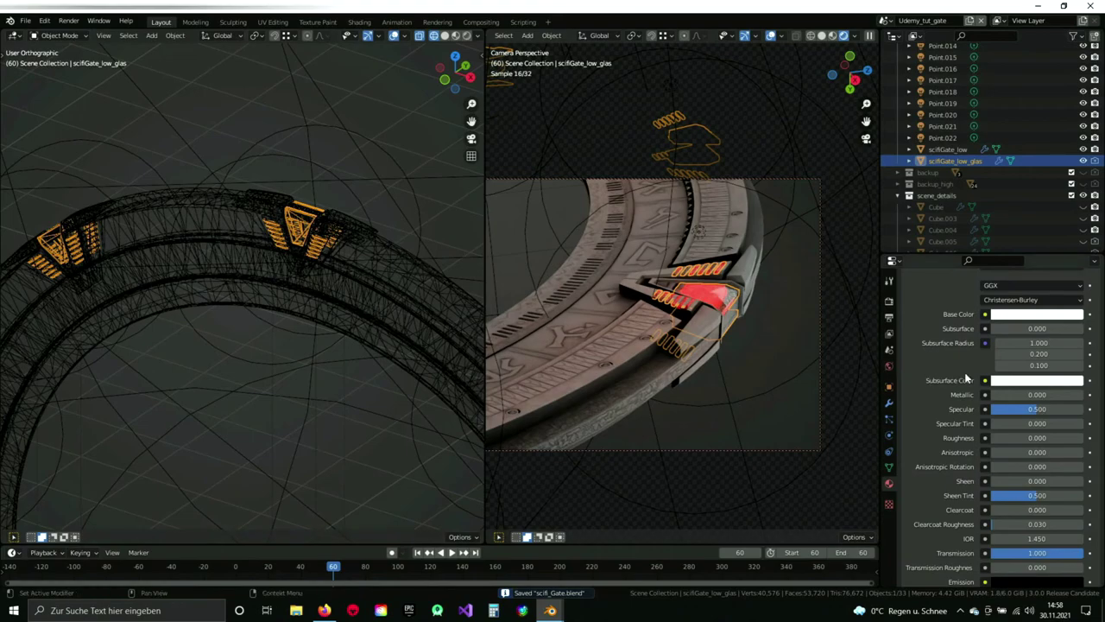
Check the Cycles render engine, device and final render sample settings.
{"action": "left_click", "coordinate": [890, 303]}
{"action": "scroll", "coordinate": [996, 299], "scroll_direction": "up", "scroll_amount": 5}
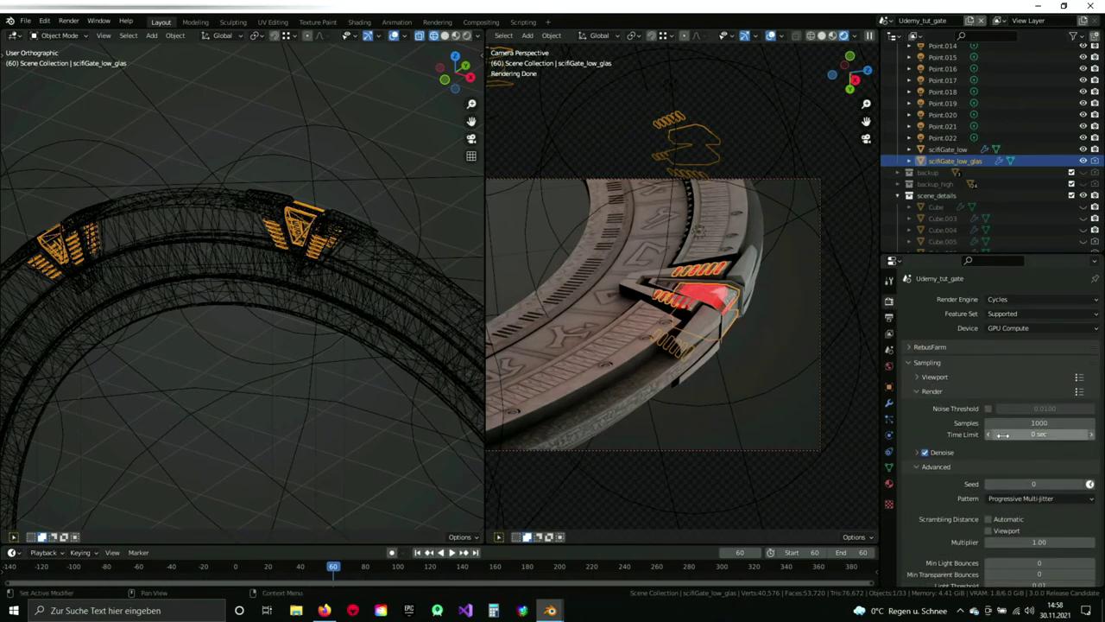
{"action": "left_click_drag", "start_coordinate": [1039, 423], "coordinate": [1041, 420]}
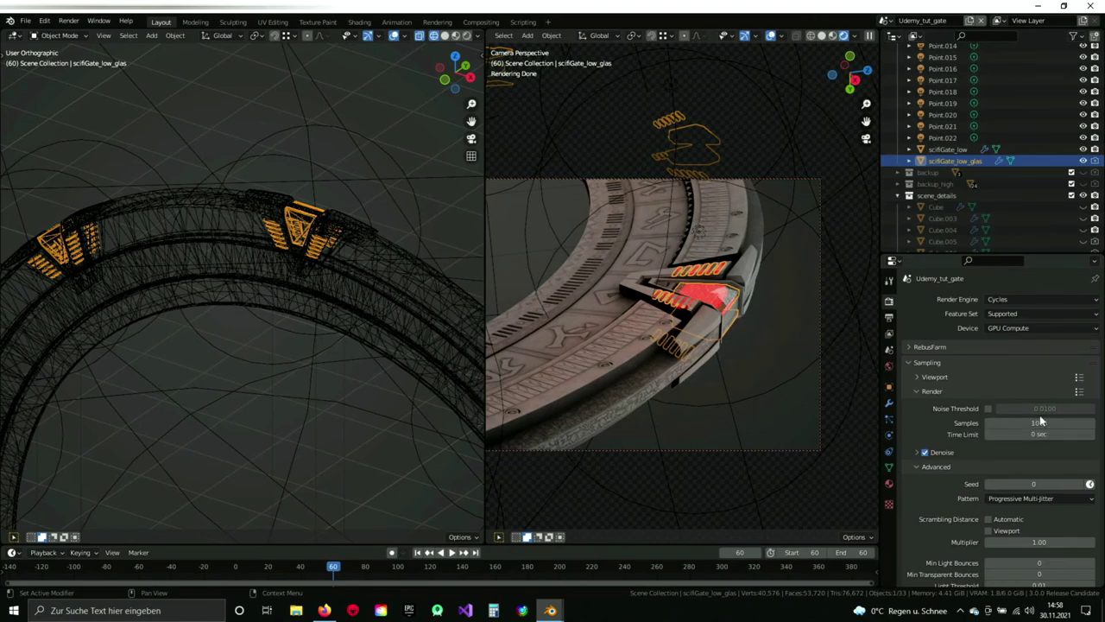
Compare the close-up camera view with the finished Render_5_closeup.tif image, and return to the main scene window.
{"action": "scroll", "coordinate": [624, 364], "scroll_direction": "down", "scroll_amount": 1}
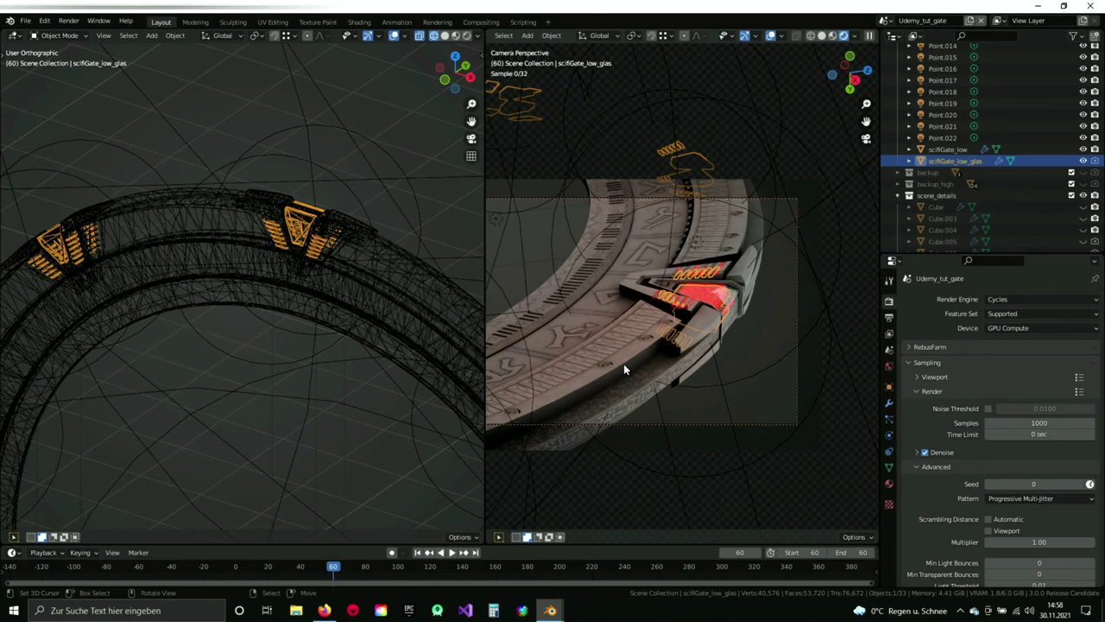
{"action": "middle_click_drag", "start_coordinate": [623, 363], "coordinate": [691, 369], "text": "shift"}
{"action": "left_click", "coordinate": [550, 609]}
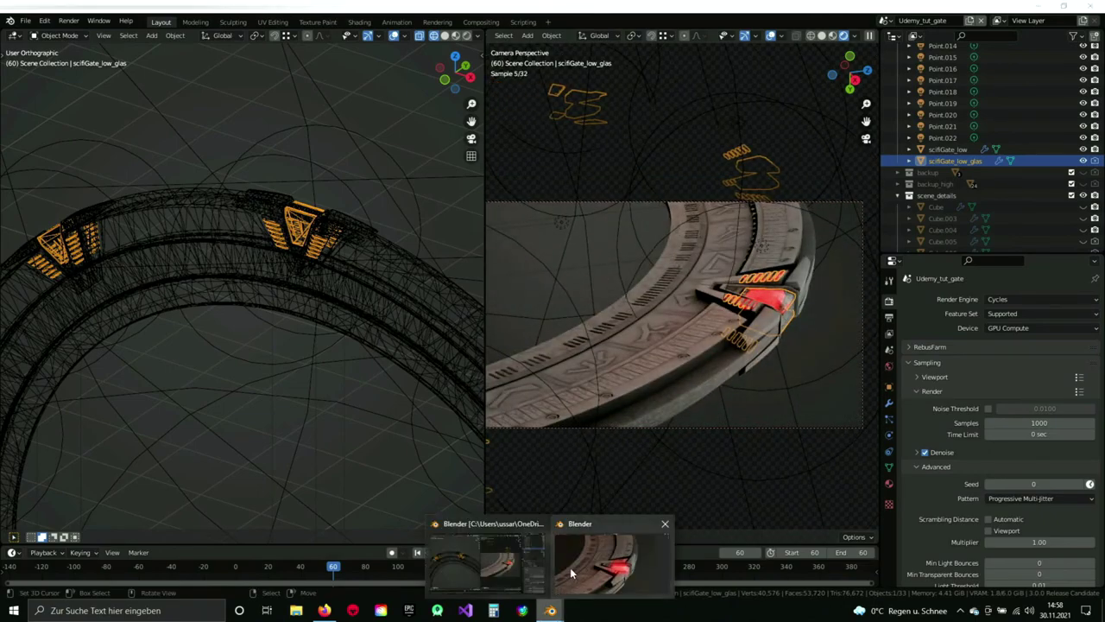
{"action": "left_click", "coordinate": [596, 561]}
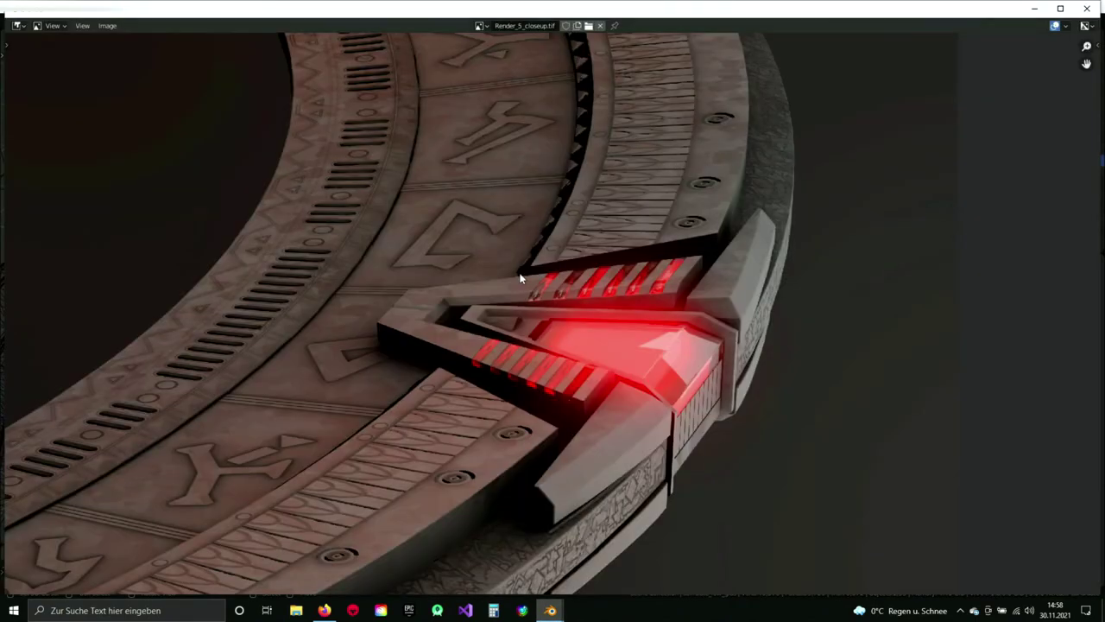
{"action": "scroll", "coordinate": [399, 392], "scroll_direction": "down", "scroll_amount": 4}
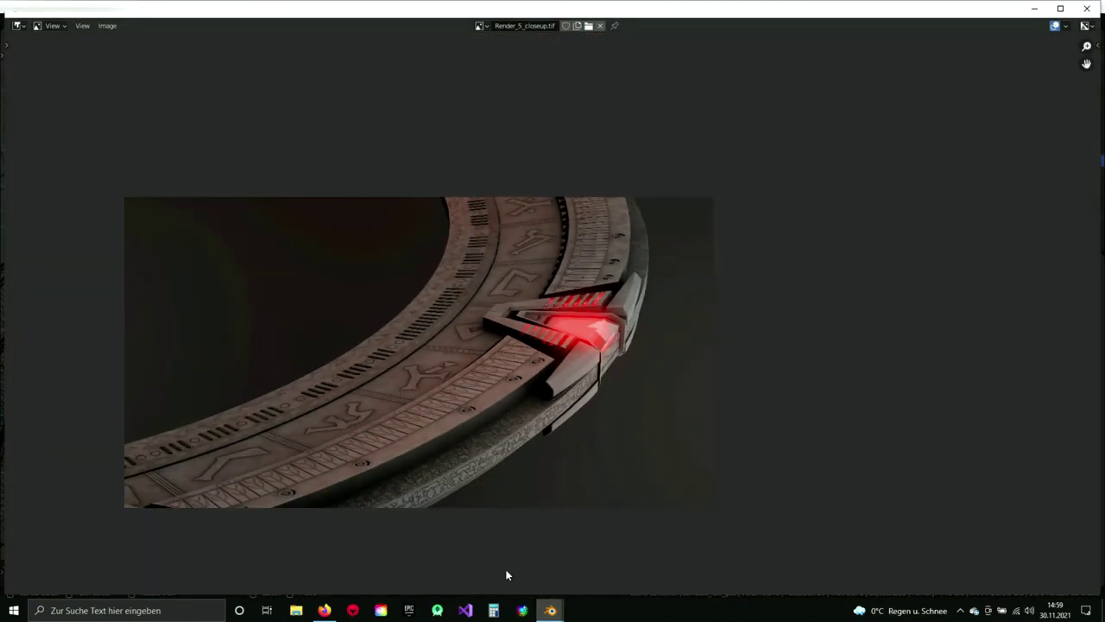
{"action": "left_click", "coordinate": [1033, 10]}
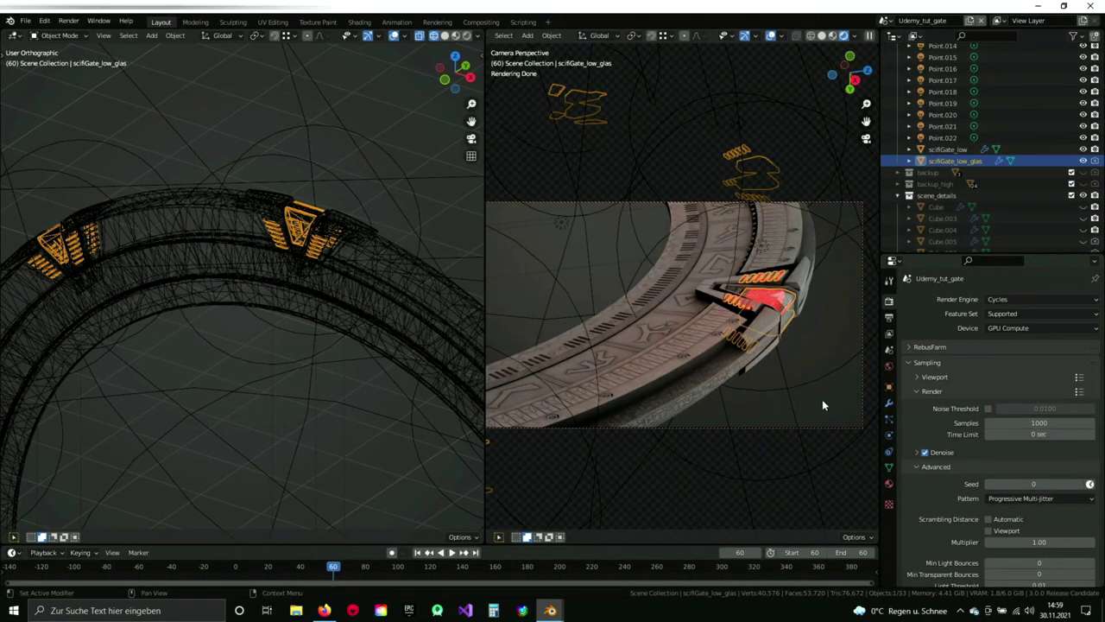
Deselect all objects and save the file, giving the camera viewport more width.
{"action": "key", "text": "alt+a"}
{"action": "key", "text": "ctrl+s"}
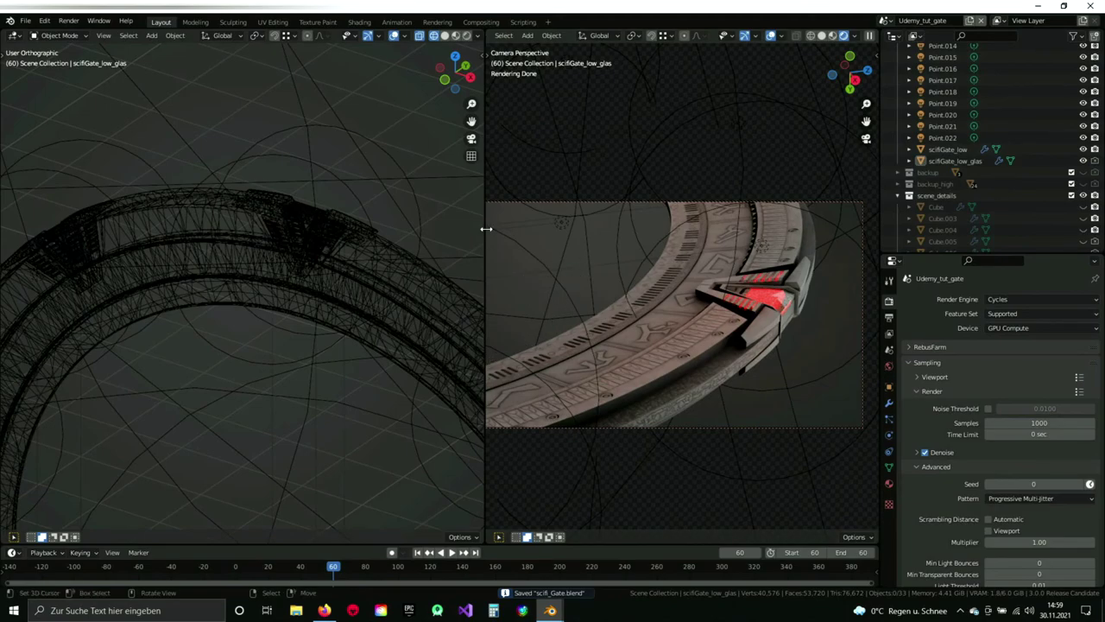
{"action": "left_click_drag", "start_coordinate": [486, 229], "coordinate": [448, 231]}
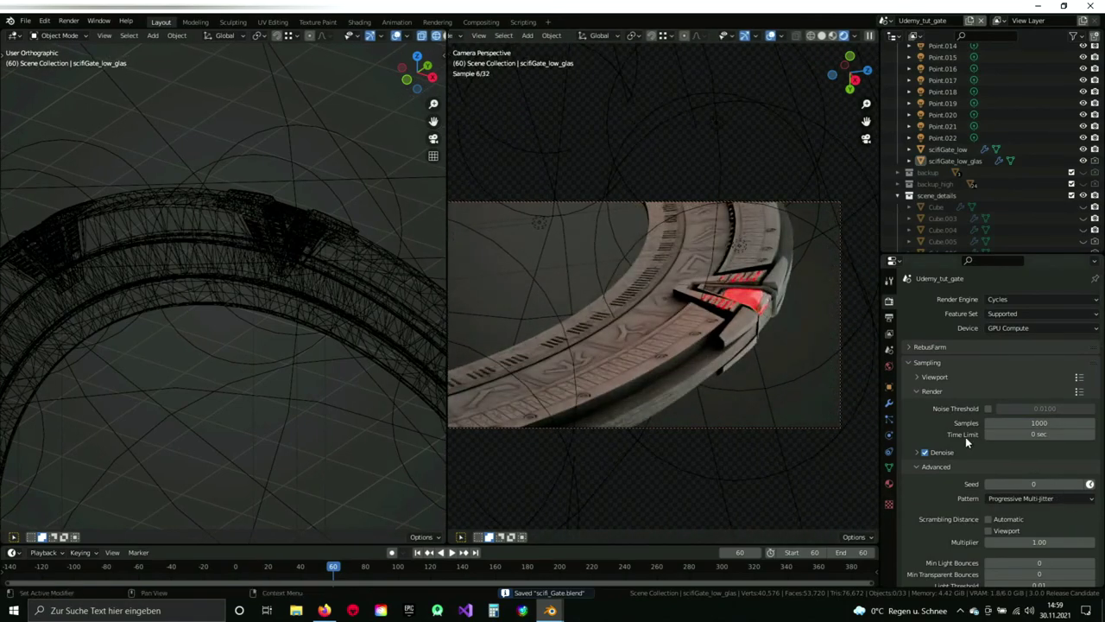
Examine the Cycles advanced sampling, light path bounce, clamping and caustics settings against the close-up camera view.
{"action": "scroll", "coordinate": [978, 429], "scroll_direction": "down", "scroll_amount": 3}
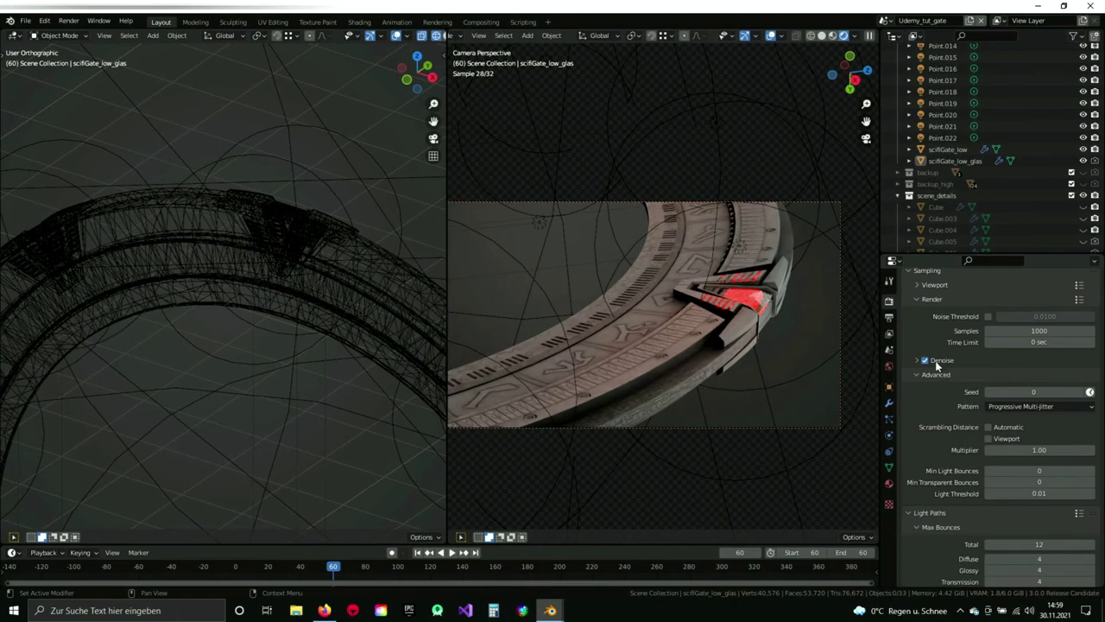
{"action": "scroll", "coordinate": [926, 344], "scroll_direction": "down", "scroll_amount": 5}
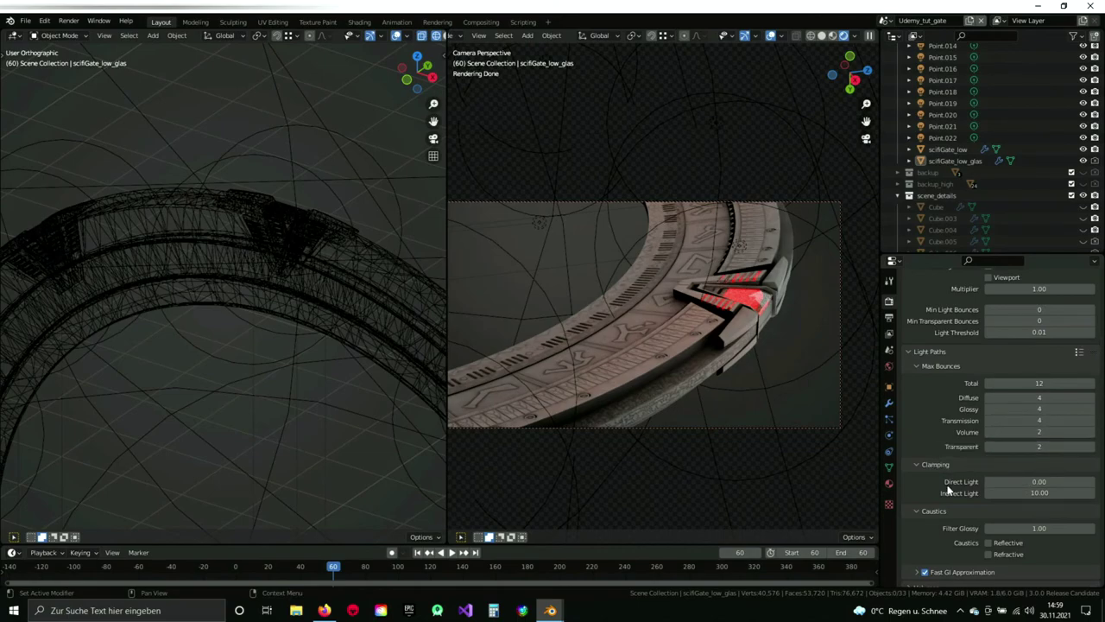
{"action": "scroll", "coordinate": [948, 490], "scroll_direction": "down", "scroll_amount": 1}
{"action": "scroll", "coordinate": [948, 484], "scroll_direction": "down", "scroll_amount": 2}
{"action": "scroll", "coordinate": [777, 310], "scroll_direction": "up", "scroll_amount": 3}
{"action": "middle_click_drag", "start_coordinate": [777, 310], "coordinate": [803, 257], "text": "shift"}
{"action": "scroll", "coordinate": [730, 398], "scroll_direction": "up", "scroll_amount": 2}
{"action": "scroll", "coordinate": [703, 403], "scroll_direction": "down", "scroll_amount": 3}
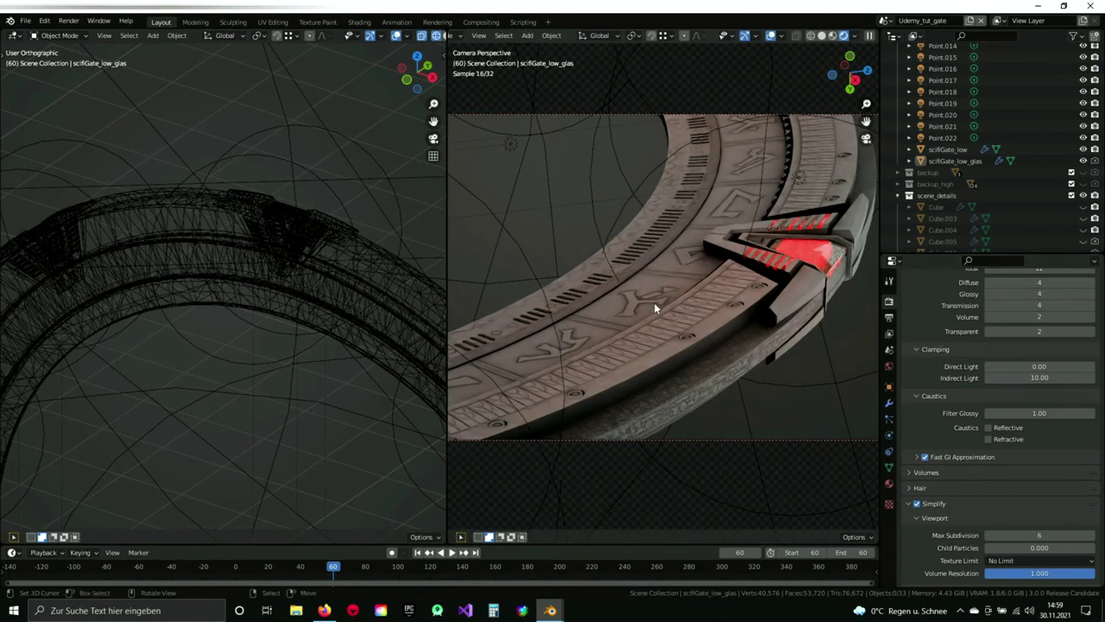
{"action": "scroll", "coordinate": [941, 387], "scroll_direction": "down", "scroll_amount": 2}
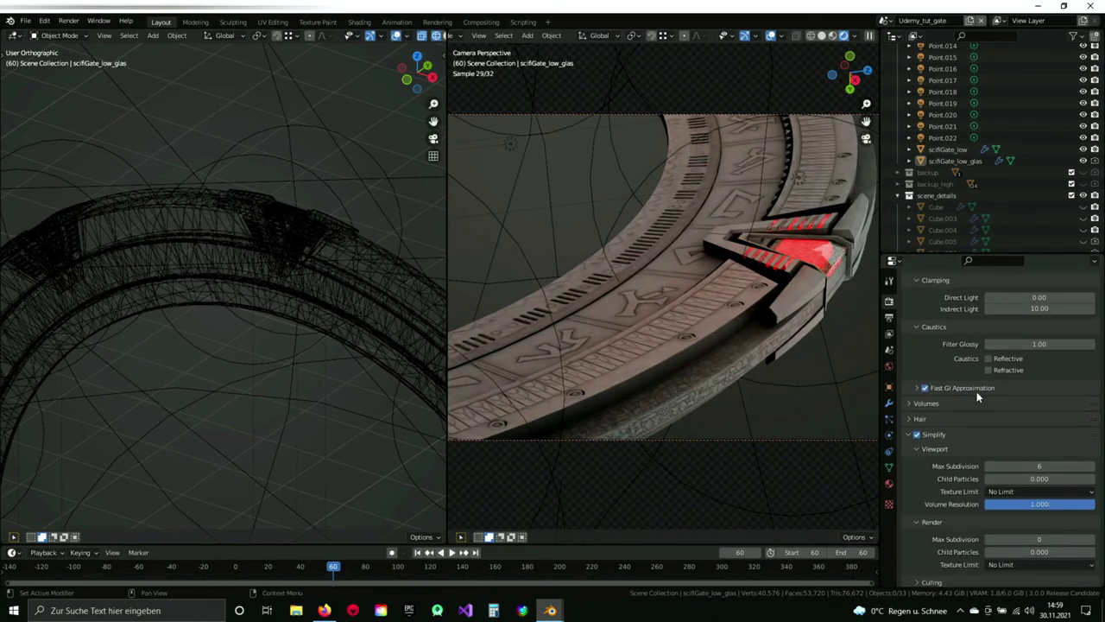
Examine the Simplify, Film transparency, Performance and Color Management settings of the render.
{"action": "scroll", "coordinate": [976, 391], "scroll_direction": "down", "scroll_amount": 4}
{"action": "scroll", "coordinate": [968, 359], "scroll_direction": "down", "scroll_amount": 1}
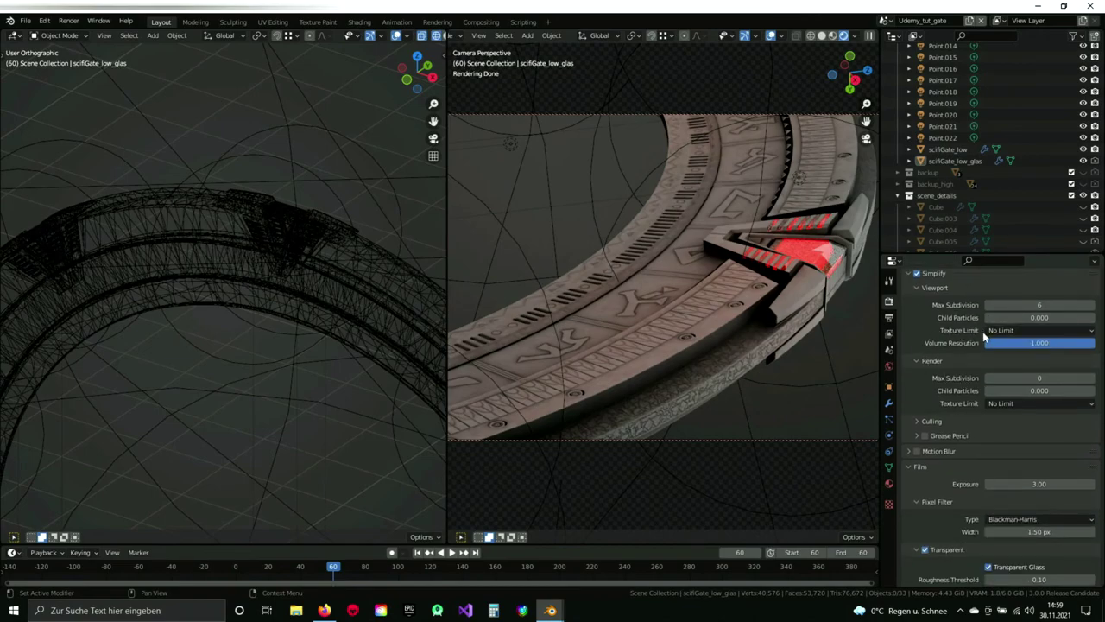
{"action": "scroll", "coordinate": [938, 341], "scroll_direction": "up", "scroll_amount": 3}
{"action": "scroll", "coordinate": [941, 347], "scroll_direction": "down", "scroll_amount": 3}
{"action": "scroll", "coordinate": [966, 382], "scroll_direction": "down", "scroll_amount": 7}
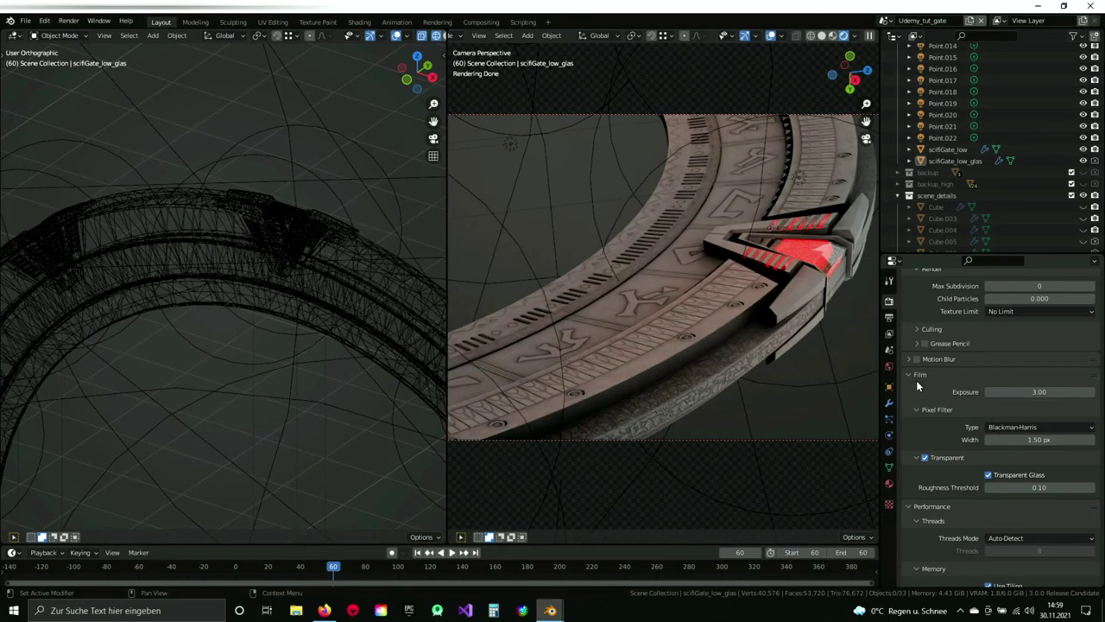
{"action": "scroll", "coordinate": [921, 367], "scroll_direction": "down", "scroll_amount": 2}
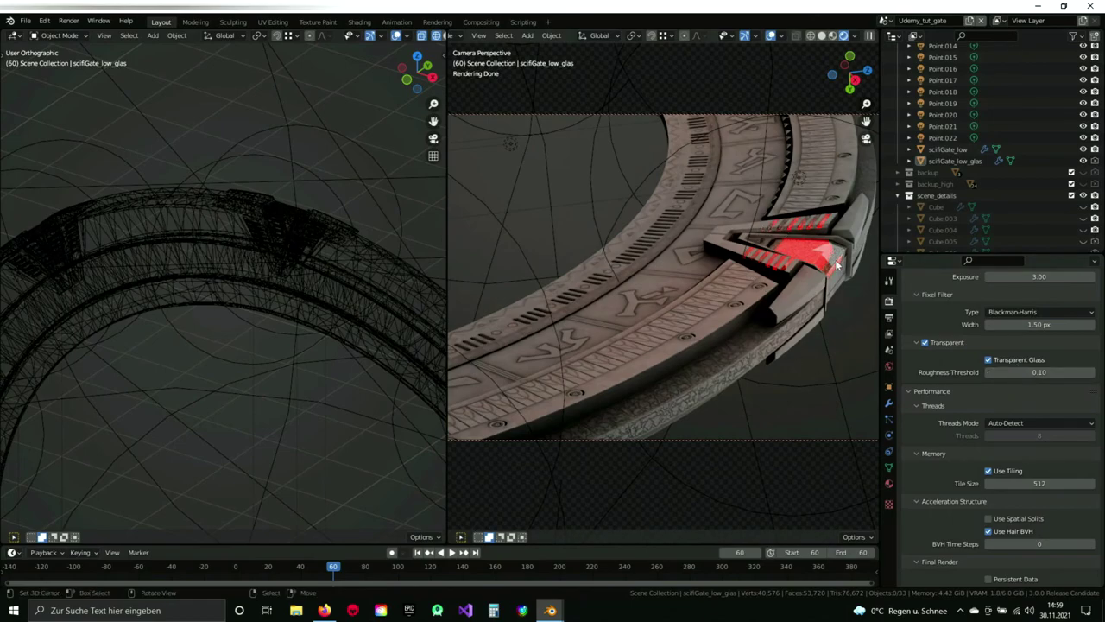
{"action": "scroll", "coordinate": [934, 402], "scroll_direction": "down", "scroll_amount": 5}
{"action": "scroll", "coordinate": [934, 402], "scroll_direction": "down", "scroll_amount": 4}
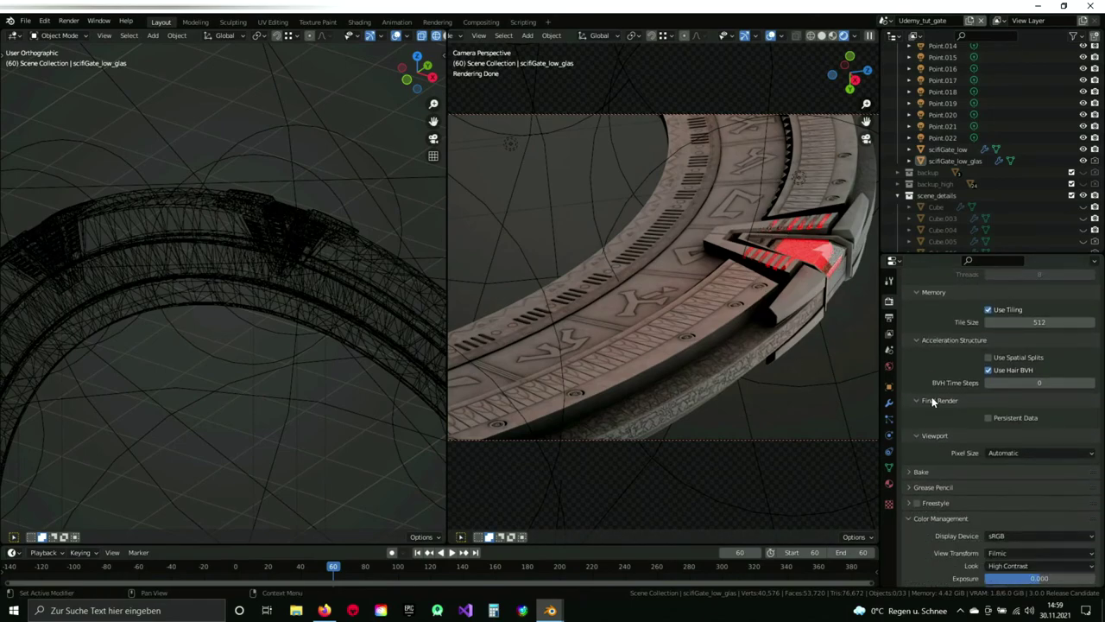
Check the output settings for resolution, frame range, output folder, file format and color depth.
{"action": "left_click", "coordinate": [890, 317]}
{"action": "scroll", "coordinate": [972, 354], "scroll_direction": "up", "scroll_amount": 4}
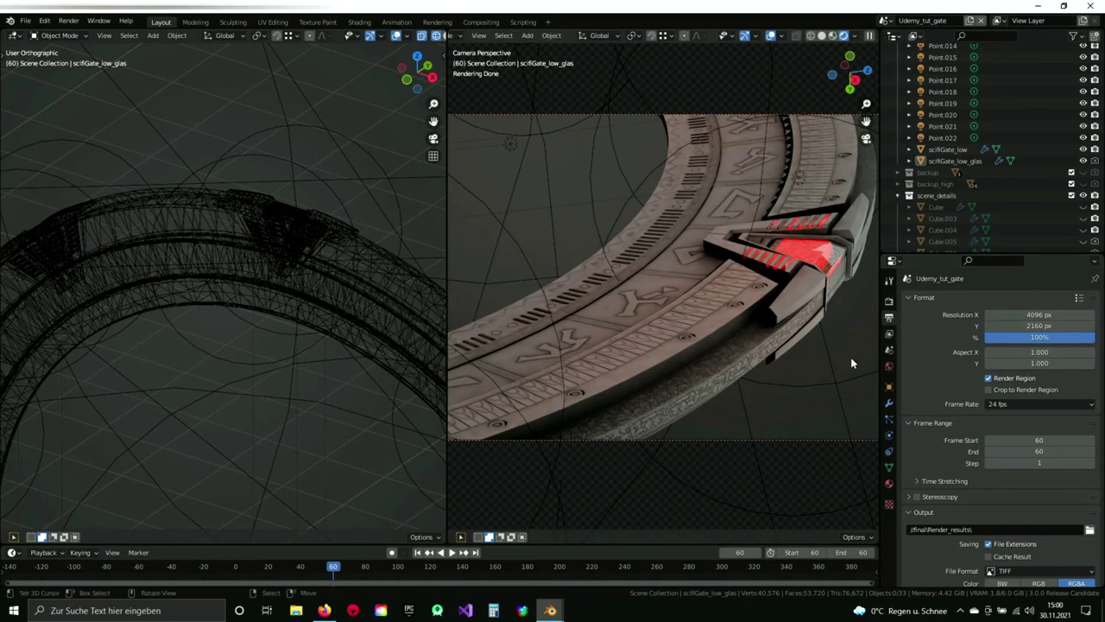
{"action": "scroll", "coordinate": [940, 380], "scroll_direction": "down", "scroll_amount": 2}
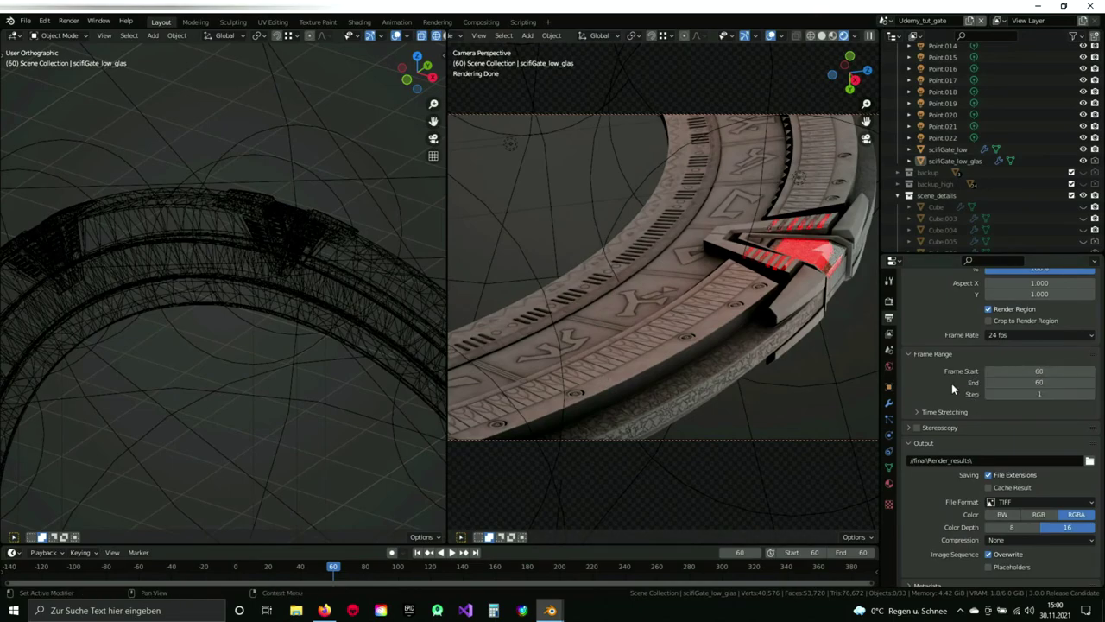
{"action": "scroll", "coordinate": [957, 393], "scroll_direction": "down", "scroll_amount": 1}
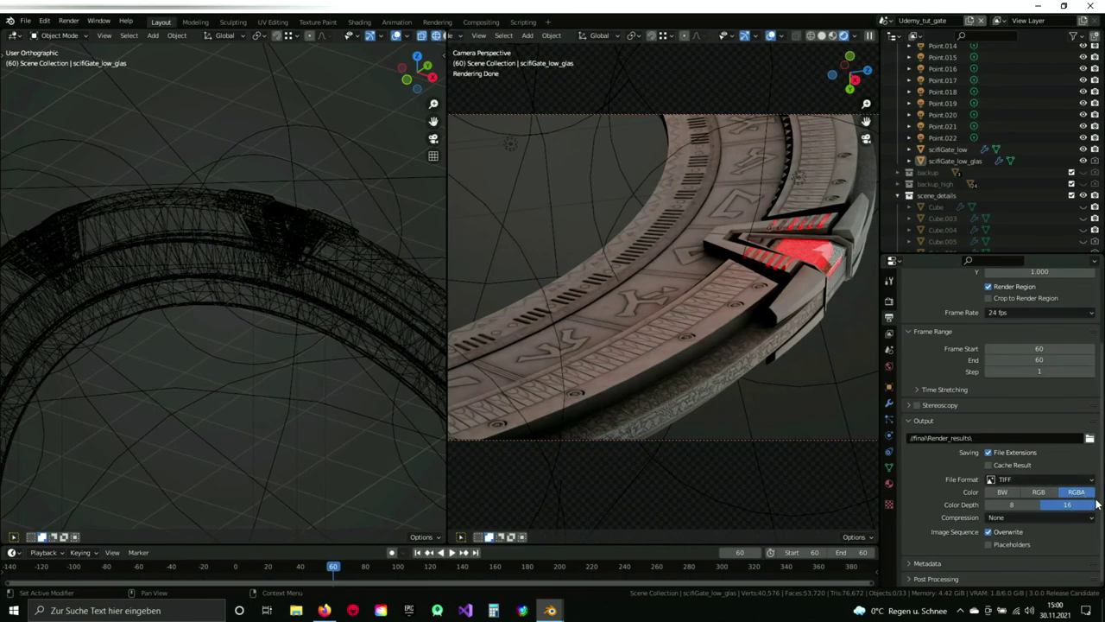
Show the View Layer pass settings and switch the wireframe viewport to the Compositor.
{"action": "key", "text": "ctrl+Tab"}
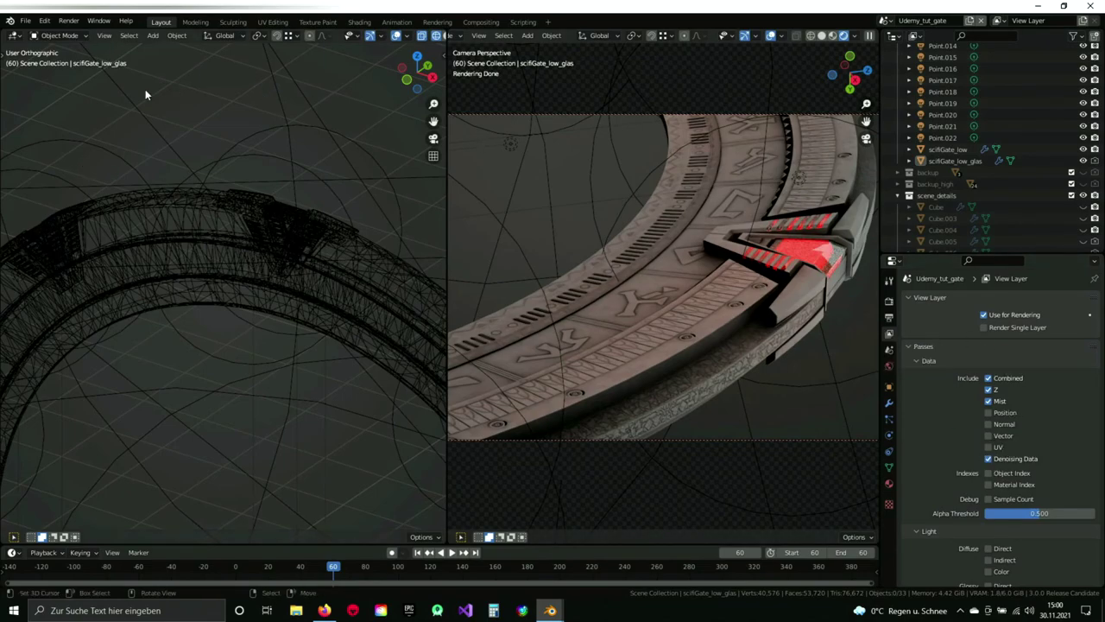
{"action": "left_click", "coordinate": [14, 36]}
{"action": "left_click", "coordinate": [52, 116]}
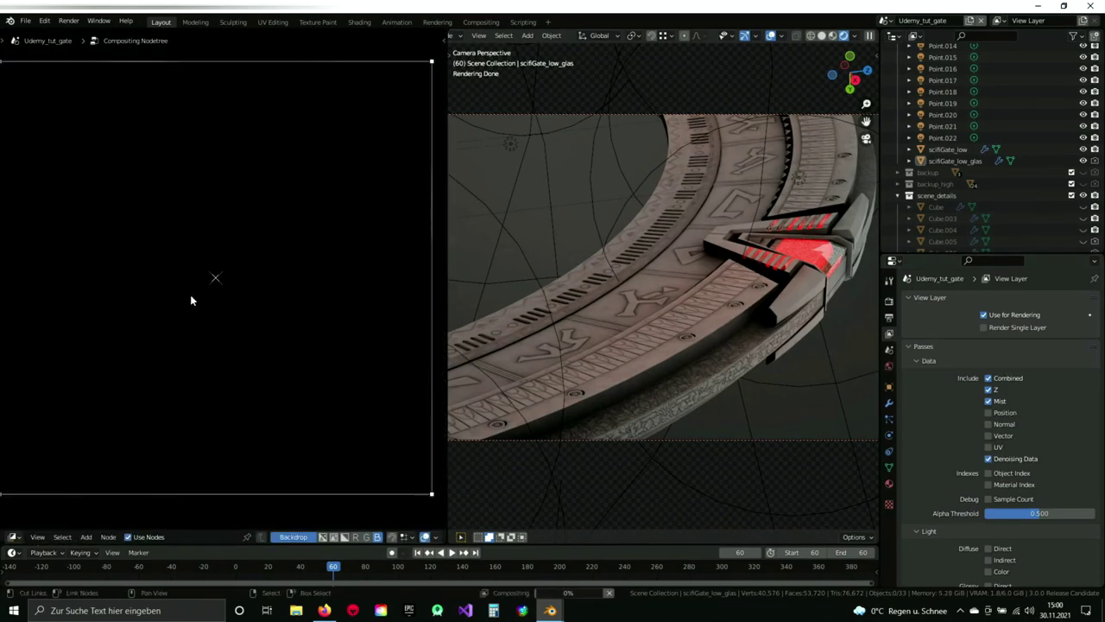
Delete the Viewer node from the compositing node tree, keeping the Glare output linked to the Composite node.
{"action": "scroll", "coordinate": [228, 316], "scroll_direction": "down", "scroll_amount": 8}
{"action": "middle_click_drag", "start_coordinate": [99, 282], "coordinate": [297, 309]}
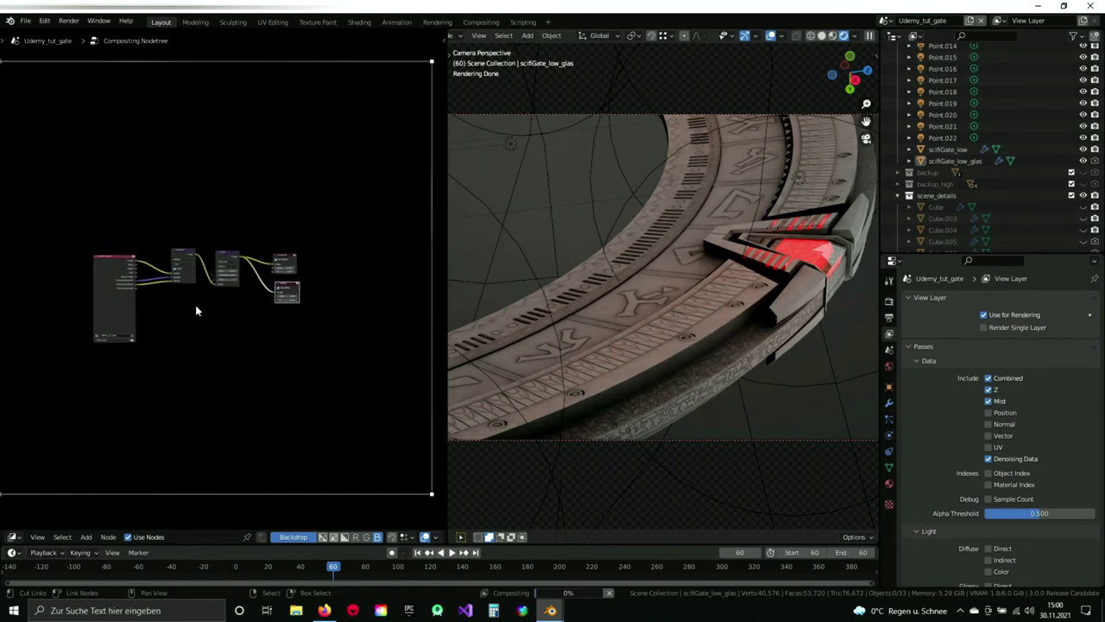
{"action": "scroll", "coordinate": [195, 306], "scroll_direction": "up", "scroll_amount": 6}
{"action": "scroll", "coordinate": [297, 322], "scroll_direction": "up", "scroll_amount": 3}
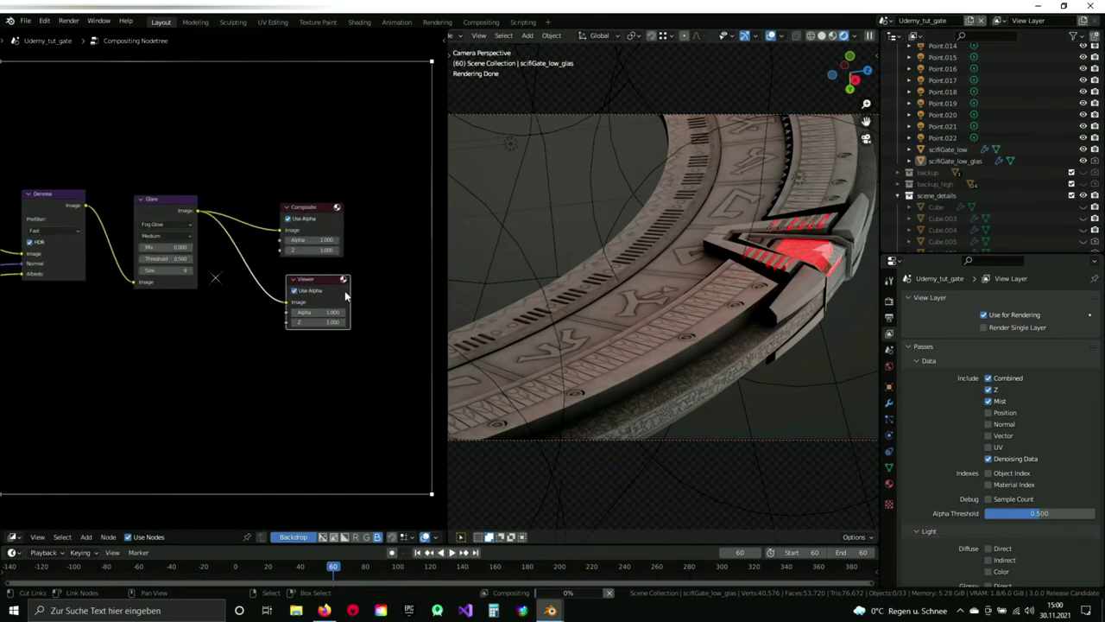
{"action": "key", "text": "x"}
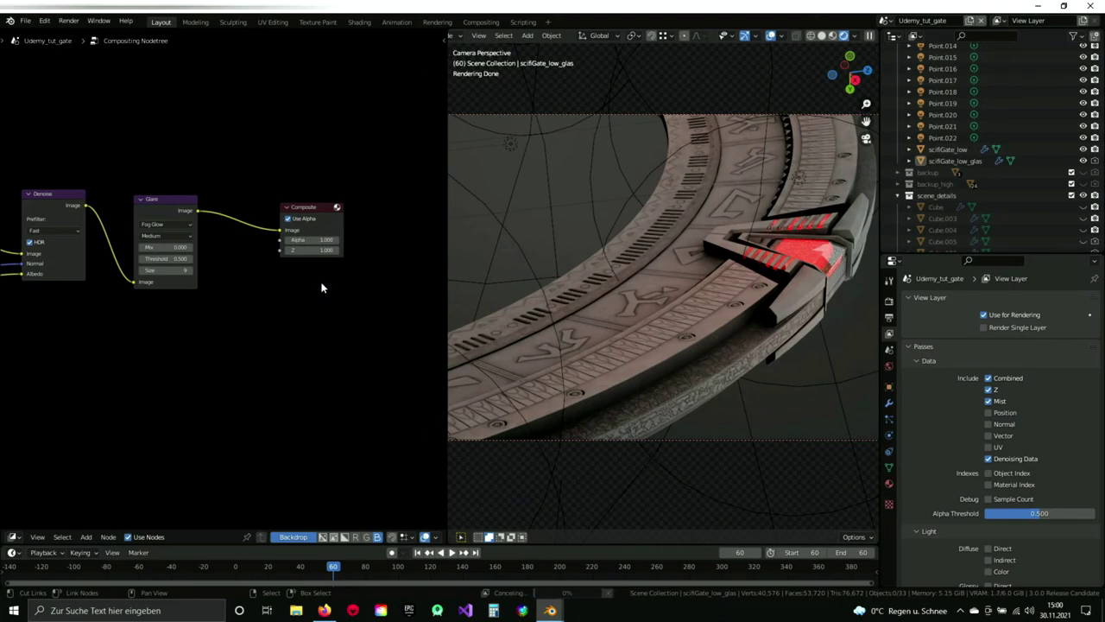
Examine the Glare and Denoise node settings and how the Render Layers image, denoising normal and albedo outputs feed the Denoise node.
{"action": "scroll", "coordinate": [183, 233], "scroll_direction": "up", "scroll_amount": 3}
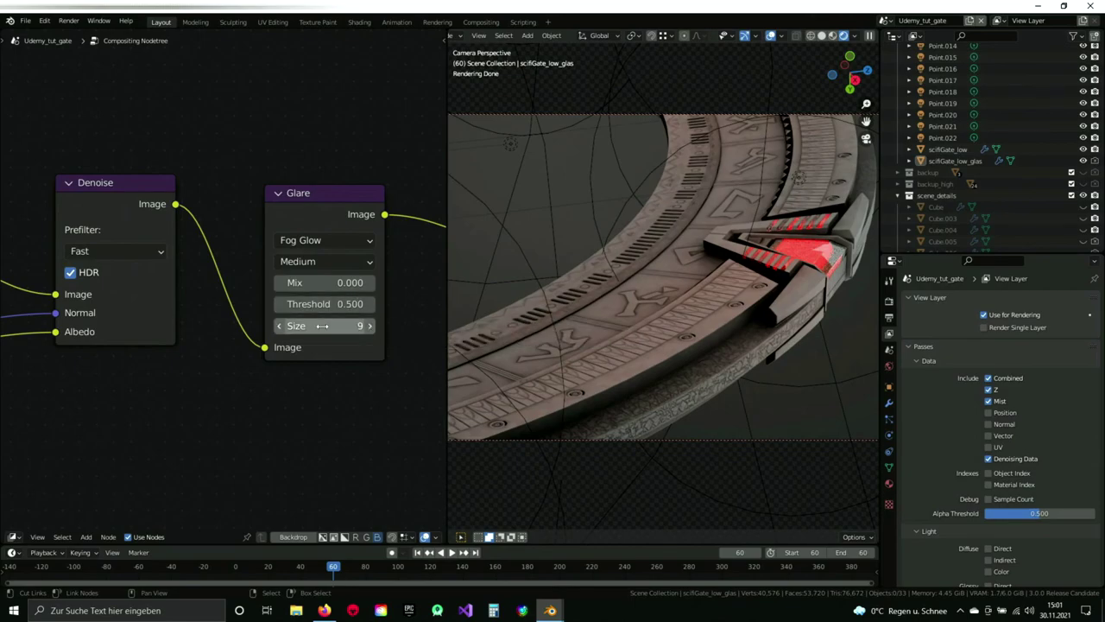
{"action": "scroll", "coordinate": [322, 326], "scroll_direction": "down", "scroll_amount": 4}
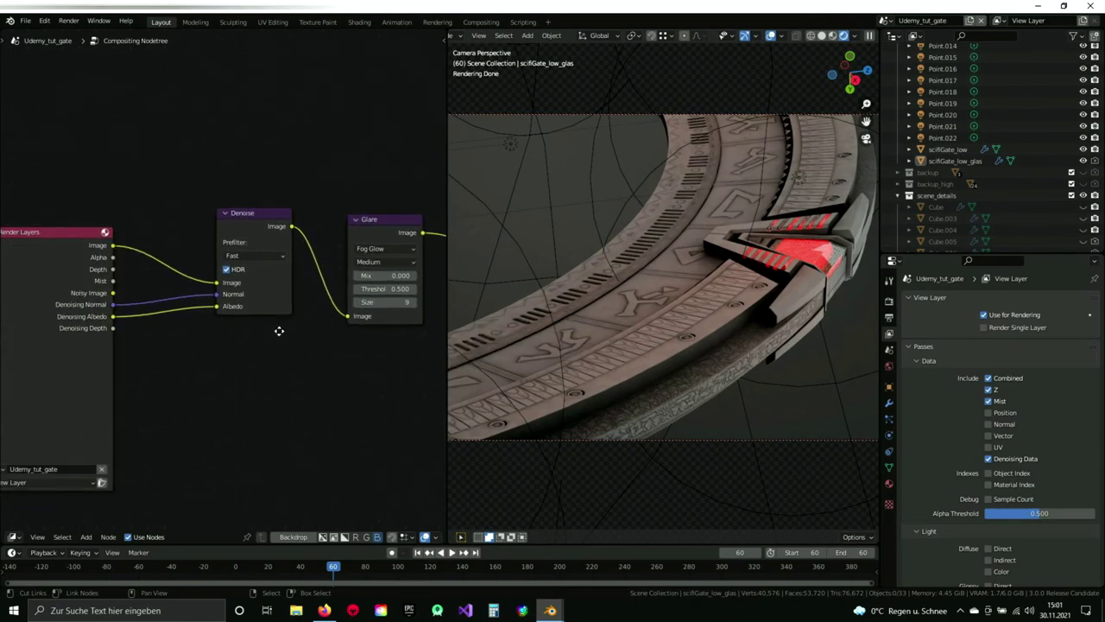
{"action": "middle_click_drag", "start_coordinate": [358, 321], "coordinate": [246, 333]}
{"action": "scroll", "coordinate": [268, 325], "scroll_direction": "up", "scroll_amount": 3}
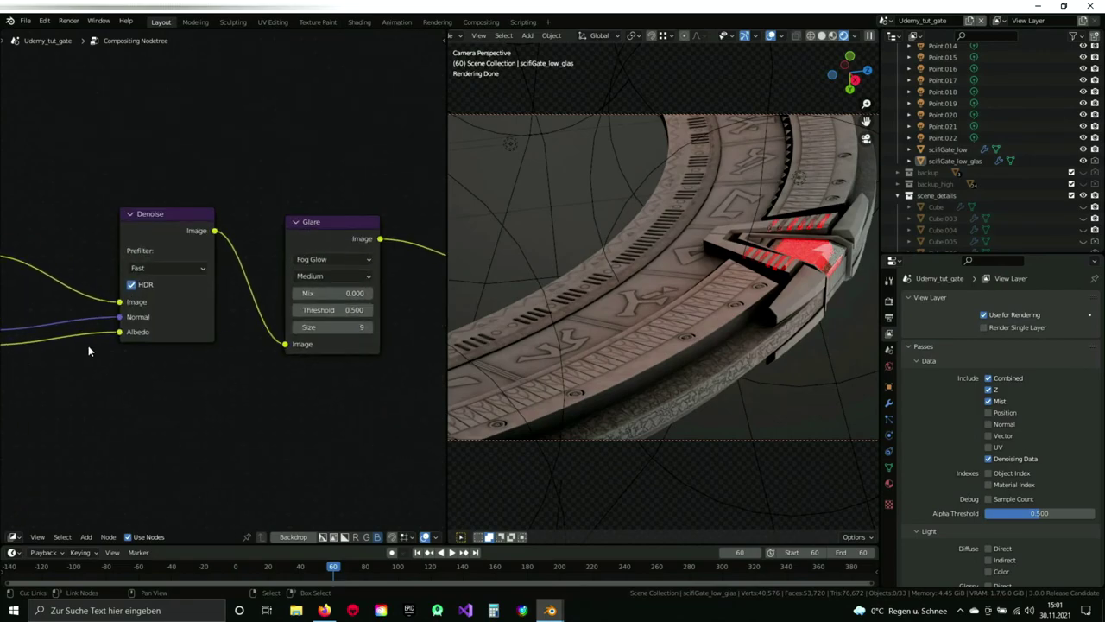
{"action": "middle_click_drag", "start_coordinate": [105, 341], "coordinate": [310, 316]}
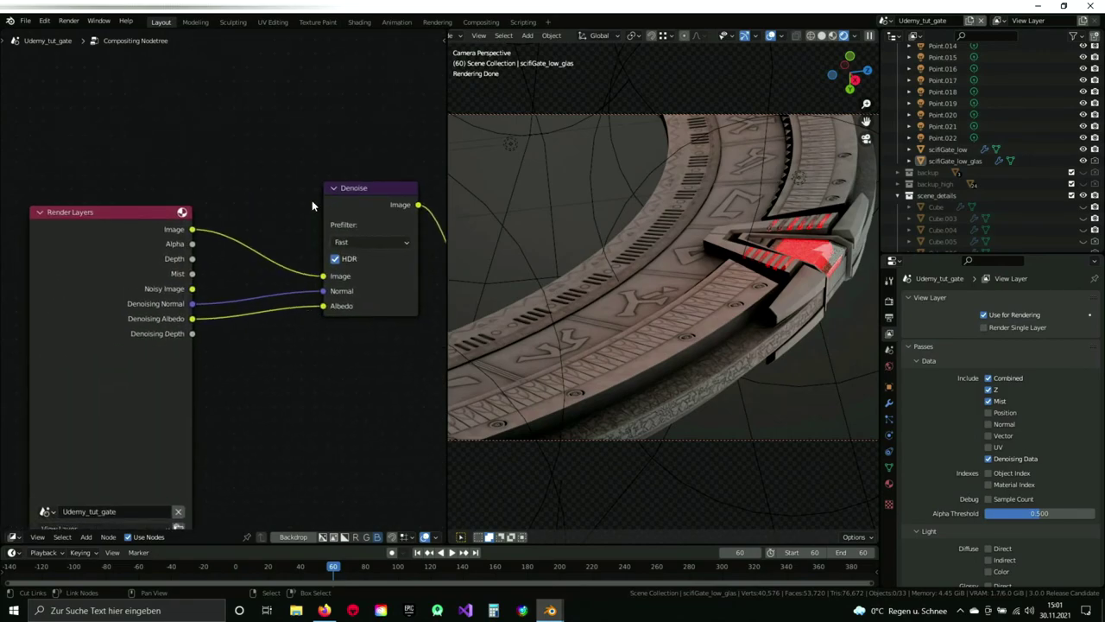
{"action": "scroll", "coordinate": [289, 185], "scroll_direction": "up", "scroll_amount": 3}
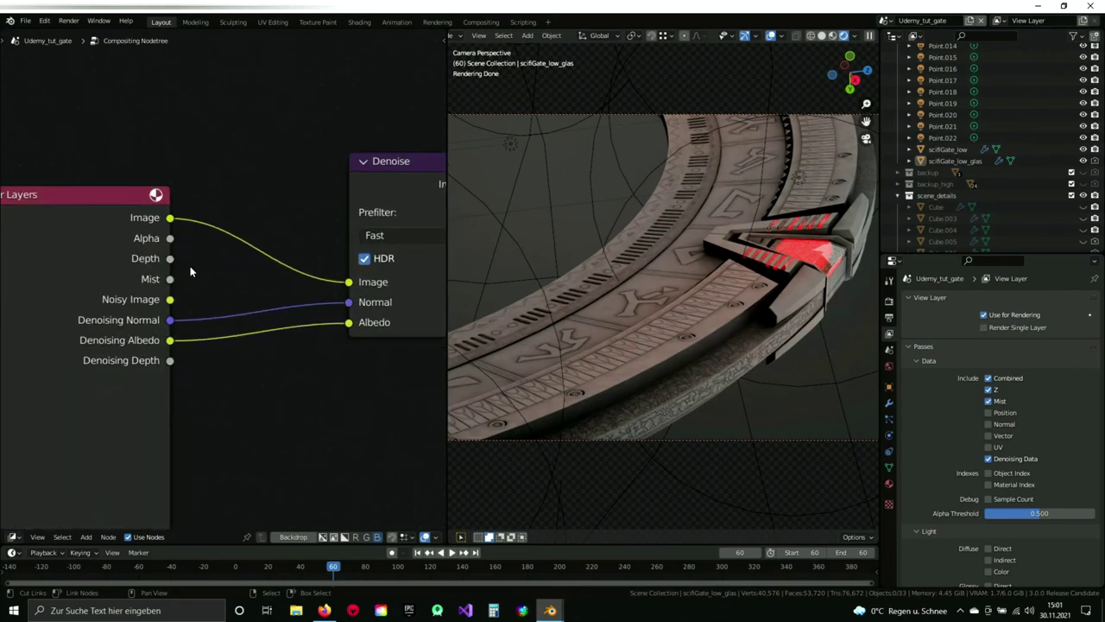
{"action": "scroll", "coordinate": [186, 256], "scroll_direction": "down", "scroll_amount": 1}
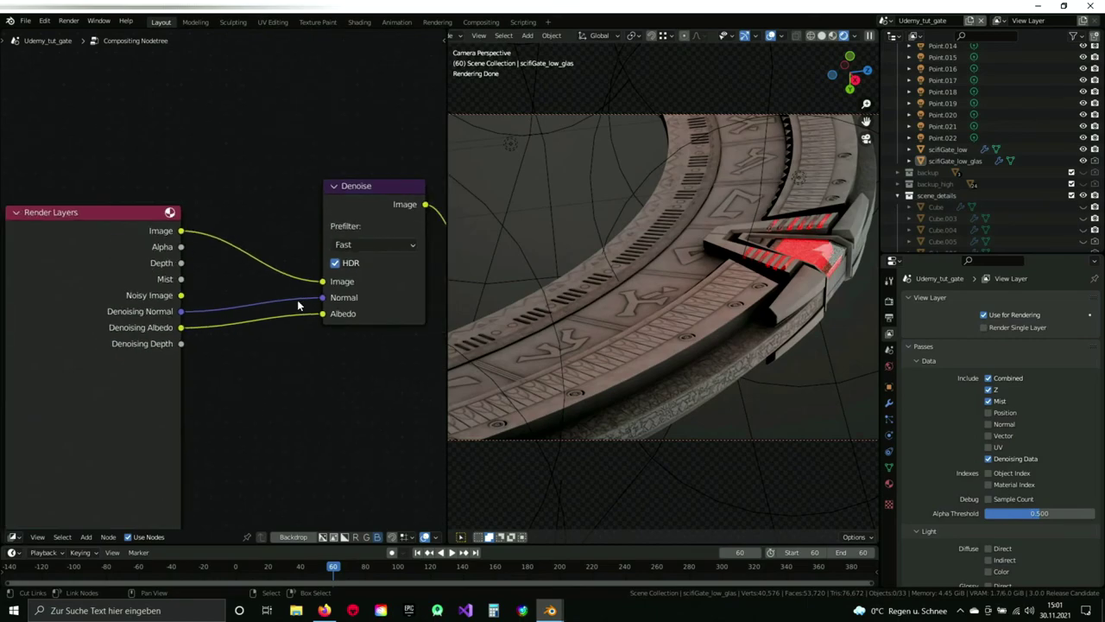
{"action": "scroll", "coordinate": [150, 322], "scroll_direction": "up", "scroll_amount": 1}
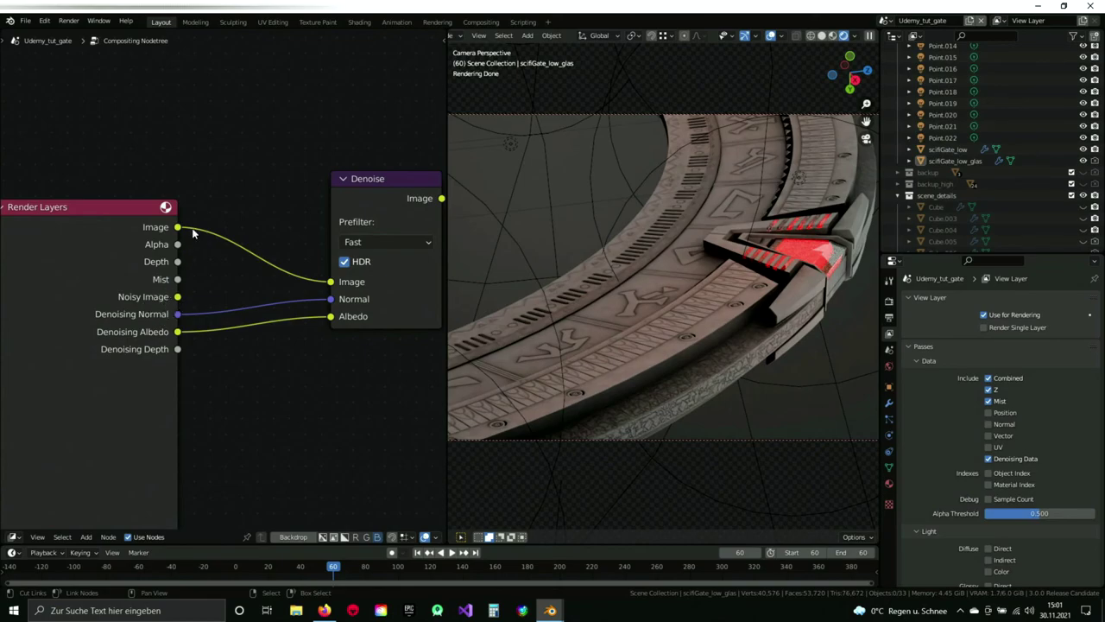
{"action": "middle_click_drag", "start_coordinate": [348, 257], "coordinate": [311, 290]}
{"action": "middle_click_drag", "start_coordinate": [207, 362], "coordinate": [262, 321]}
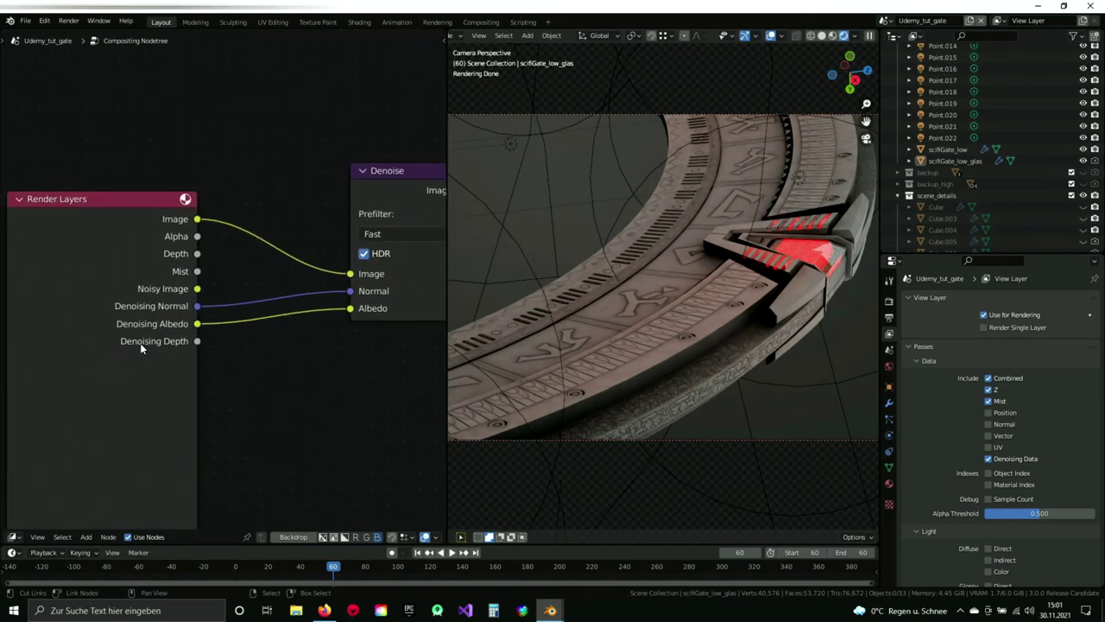
{"action": "scroll", "coordinate": [216, 303], "scroll_direction": "down", "scroll_amount": 3}
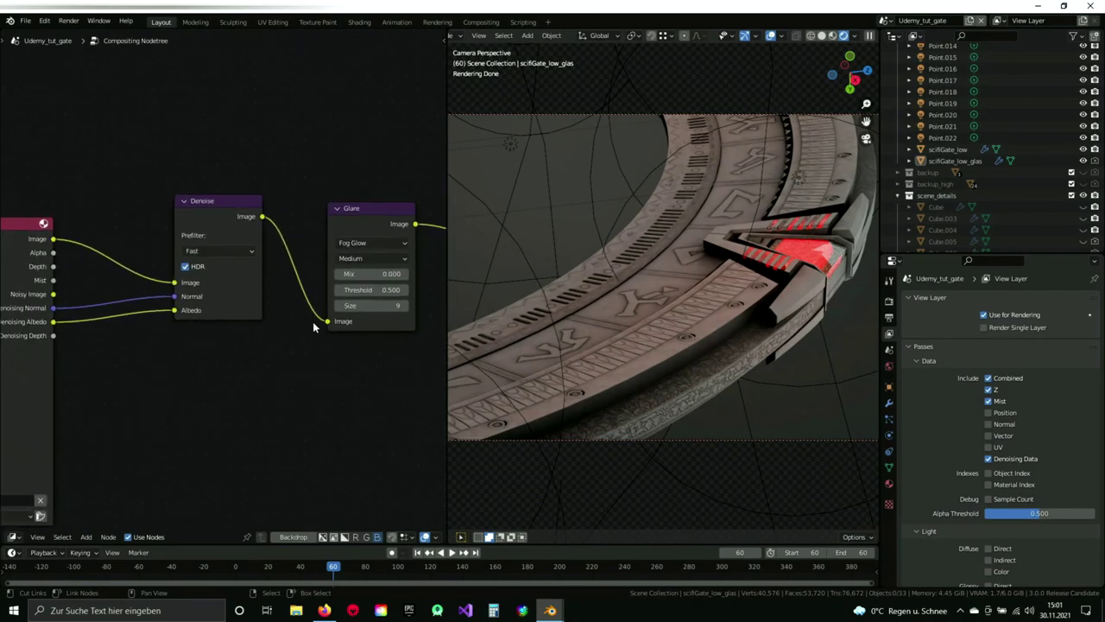
{"action": "scroll", "coordinate": [352, 316], "scroll_direction": "up", "scroll_amount": 2}
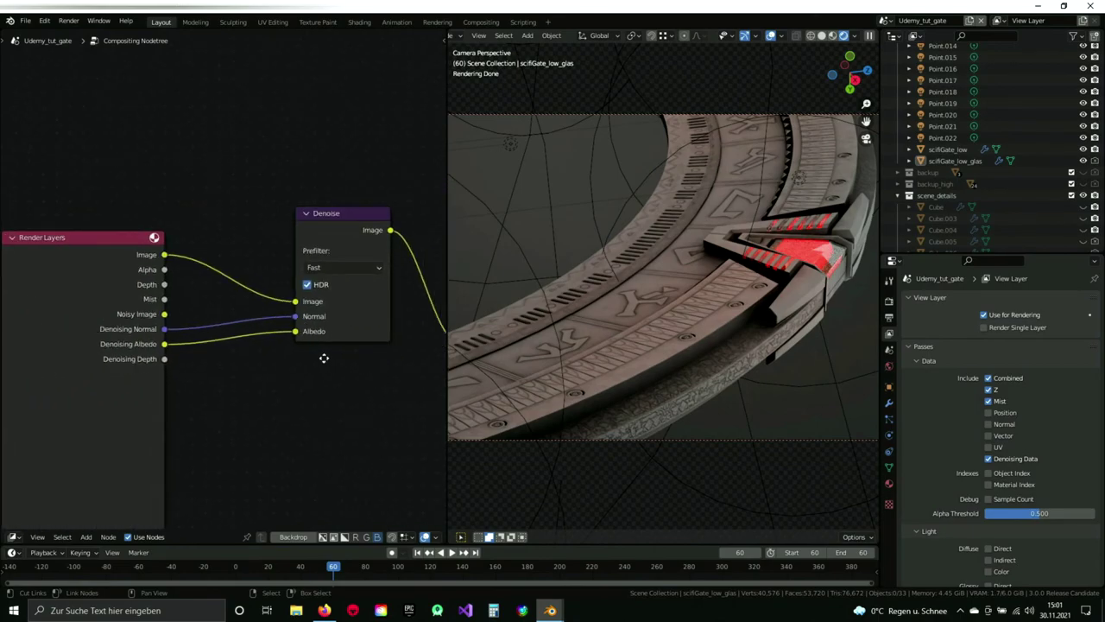
{"action": "scroll", "coordinate": [241, 296], "scroll_direction": "down", "scroll_amount": 1}
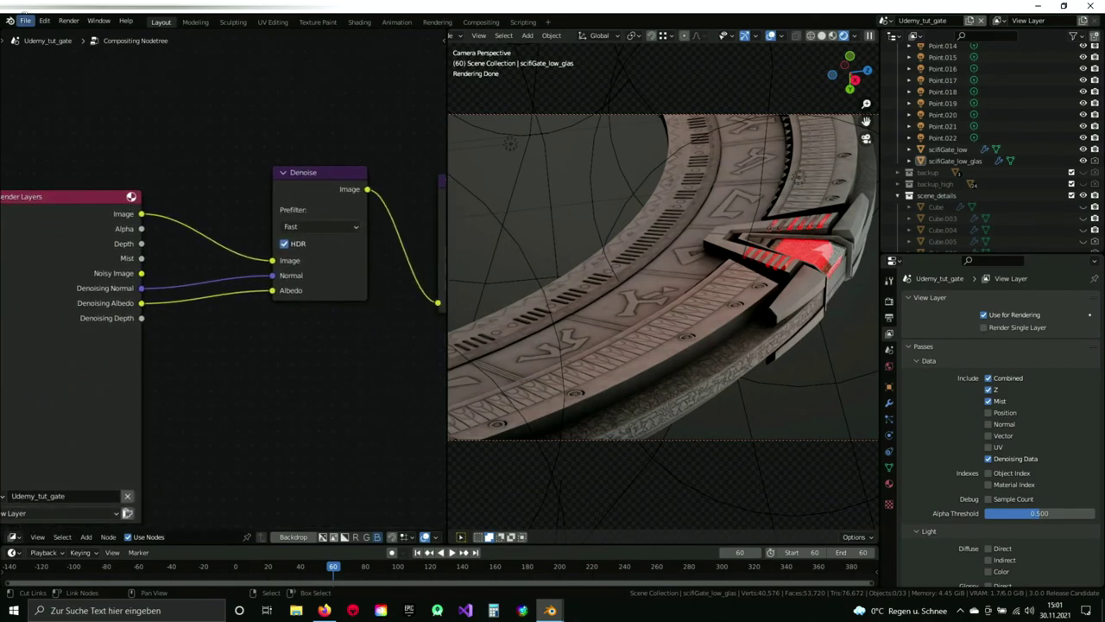
Switch the Compositor to the Shader Editor and select the gate ring object to show its Ring material.
{"action": "left_click", "coordinate": [13, 536]}
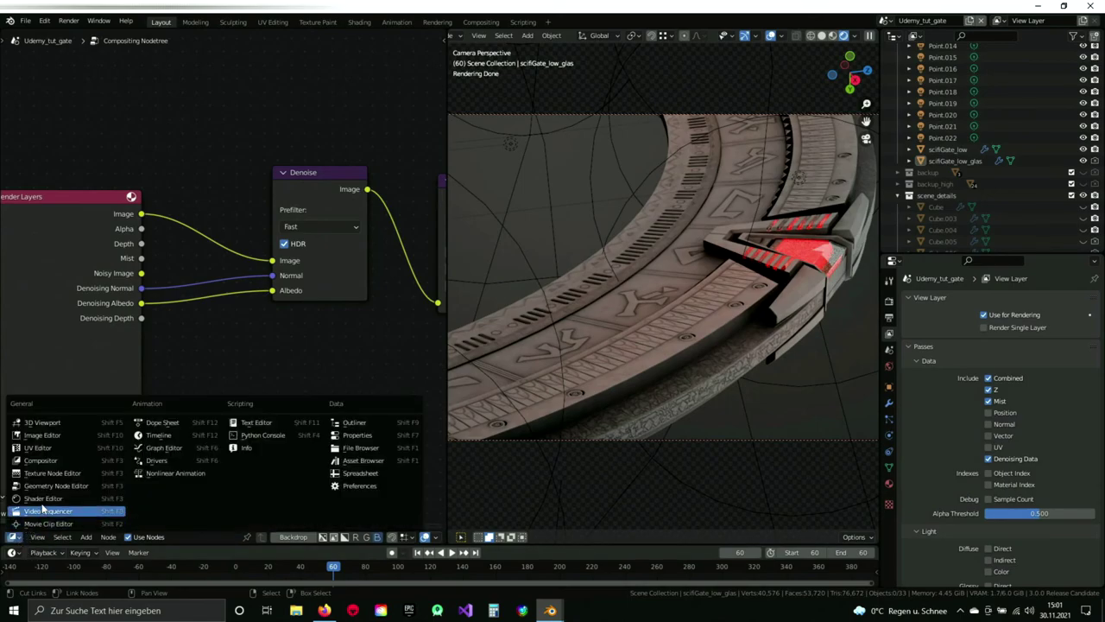
{"action": "left_click", "coordinate": [39, 498]}
{"action": "left_click", "coordinate": [889, 483]}
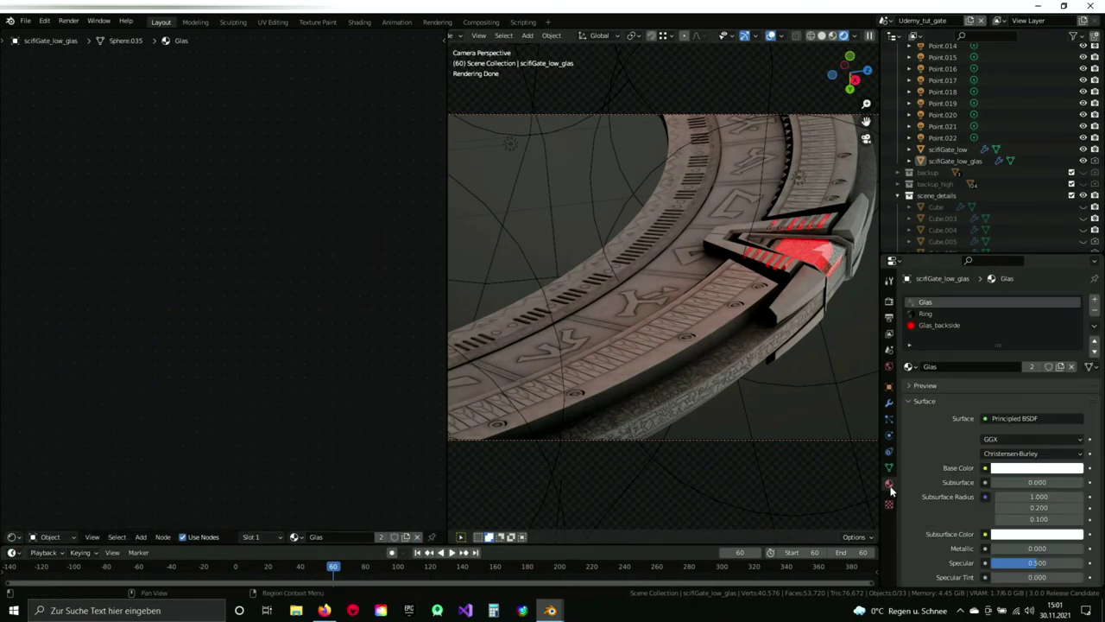
{"action": "left_click", "coordinate": [929, 315]}
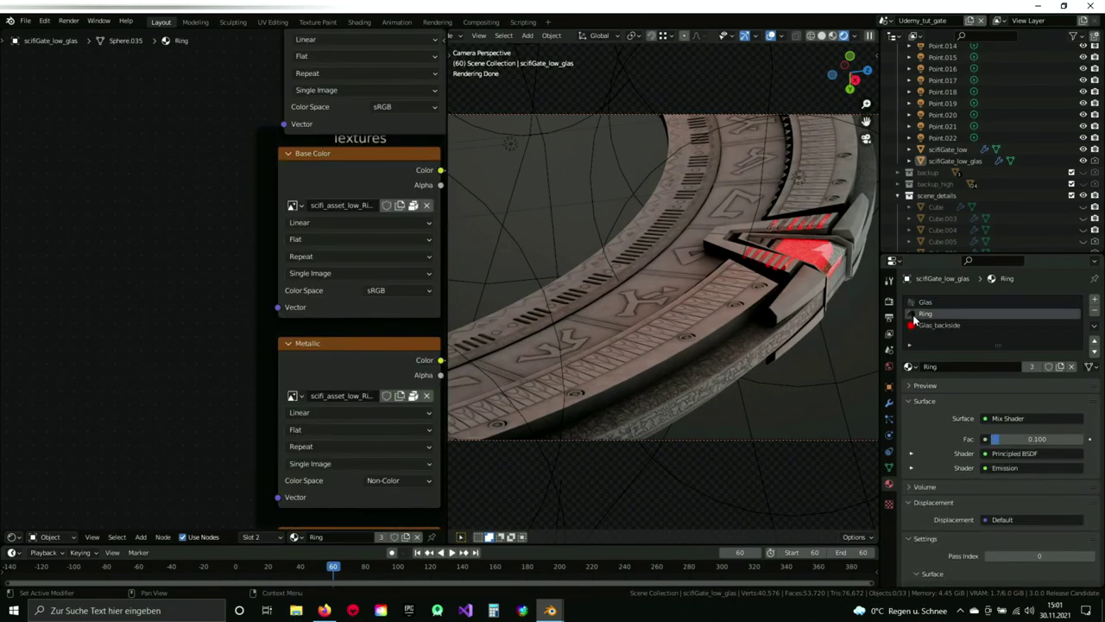
{"action": "left_click", "coordinate": [672, 353]}
Examine the Ring material's texture nodes and the Multiply node that combines the ambient occlusion image with the base color.
{"action": "scroll", "coordinate": [267, 314], "scroll_direction": "down", "scroll_amount": 15}
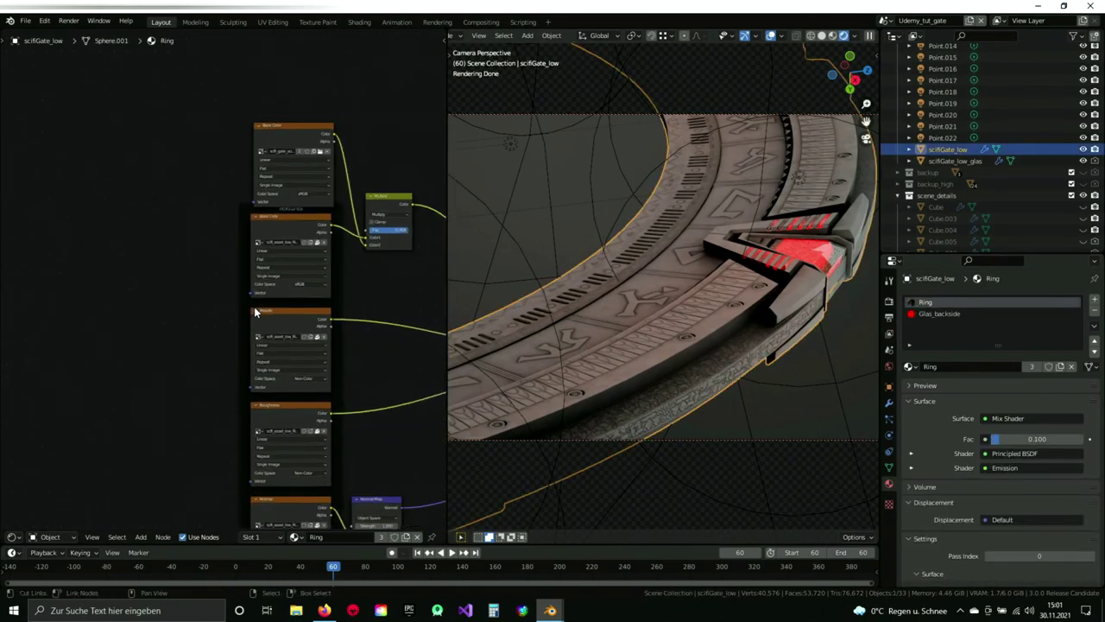
{"action": "middle_click_drag", "start_coordinate": [403, 327], "coordinate": [21, 299]}
{"action": "middle_click_drag", "start_coordinate": [153, 303], "coordinate": [291, 296]}
{"action": "middle_click_drag", "start_coordinate": [76, 292], "coordinate": [220, 285]}
{"action": "scroll", "coordinate": [226, 277], "scroll_direction": "up", "scroll_amount": 4}
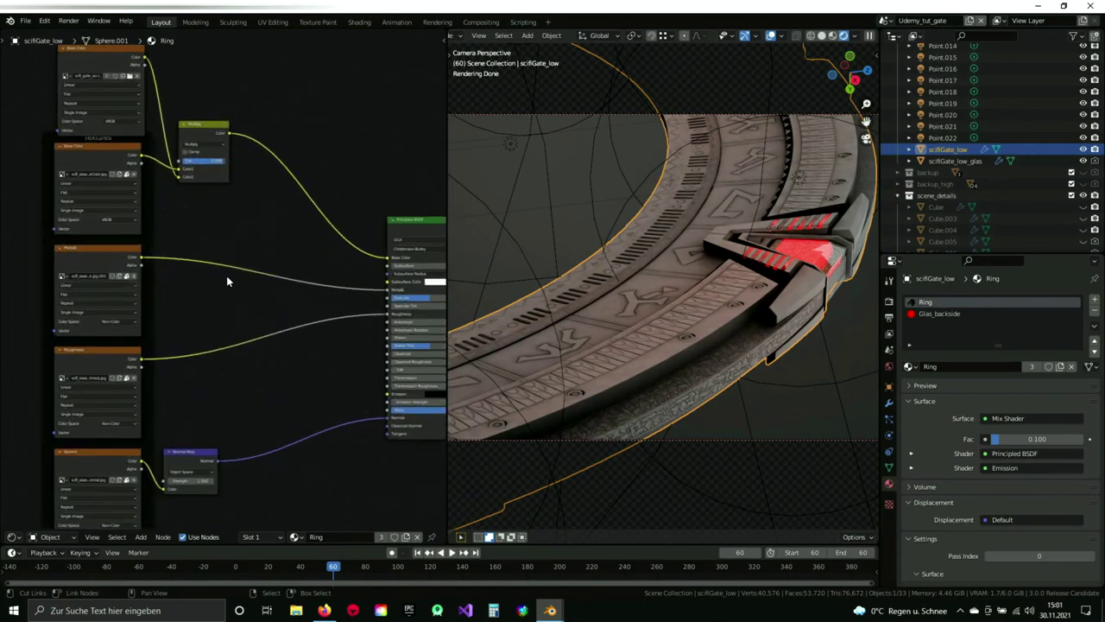
{"action": "scroll", "coordinate": [226, 279], "scroll_direction": "up", "scroll_amount": 2}
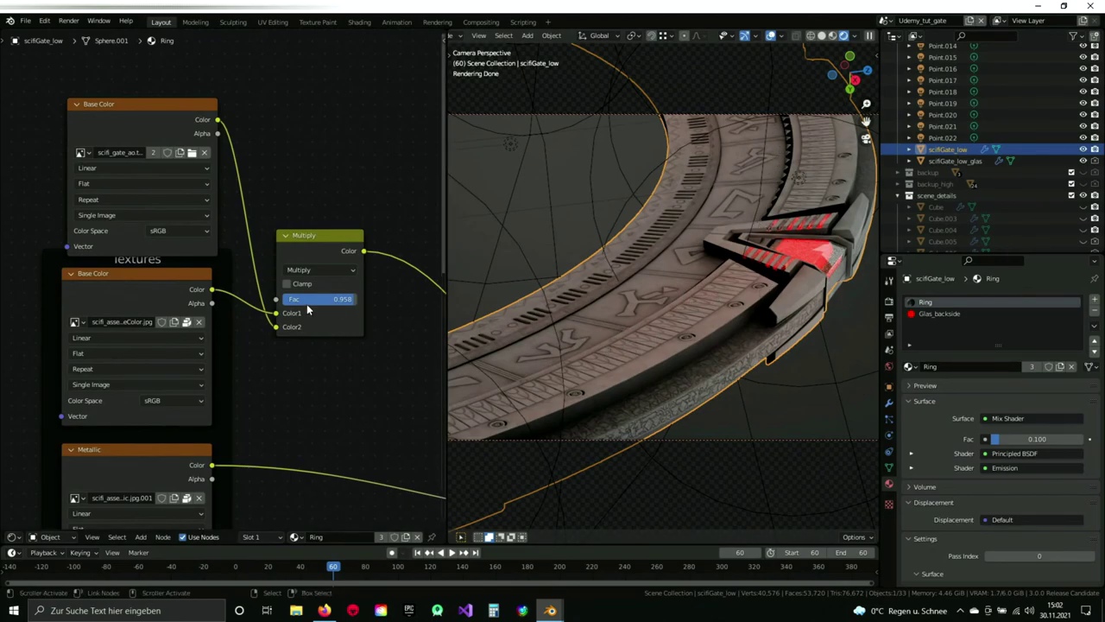
{"action": "middle_click_drag", "start_coordinate": [227, 313], "coordinate": [269, 348]}
{"action": "middle_click_drag", "start_coordinate": [271, 273], "coordinate": [273, 253]}
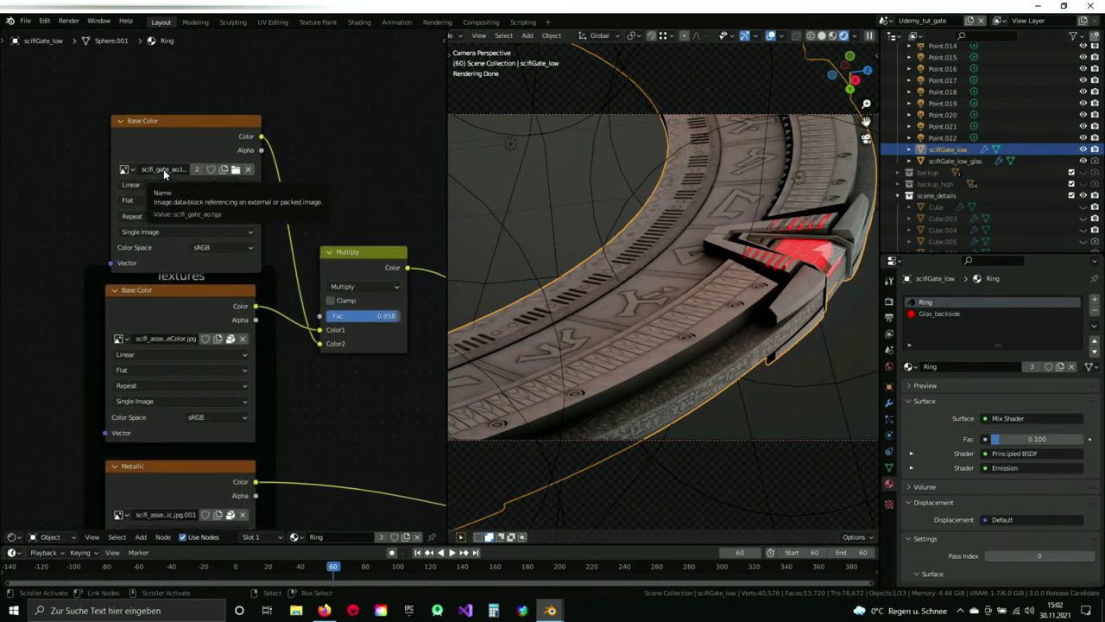
Unlink the scifi_gate_ao.tga image from the Base Color node above the Textures frame and check the list of available images.
{"action": "left_click", "coordinate": [248, 169]}
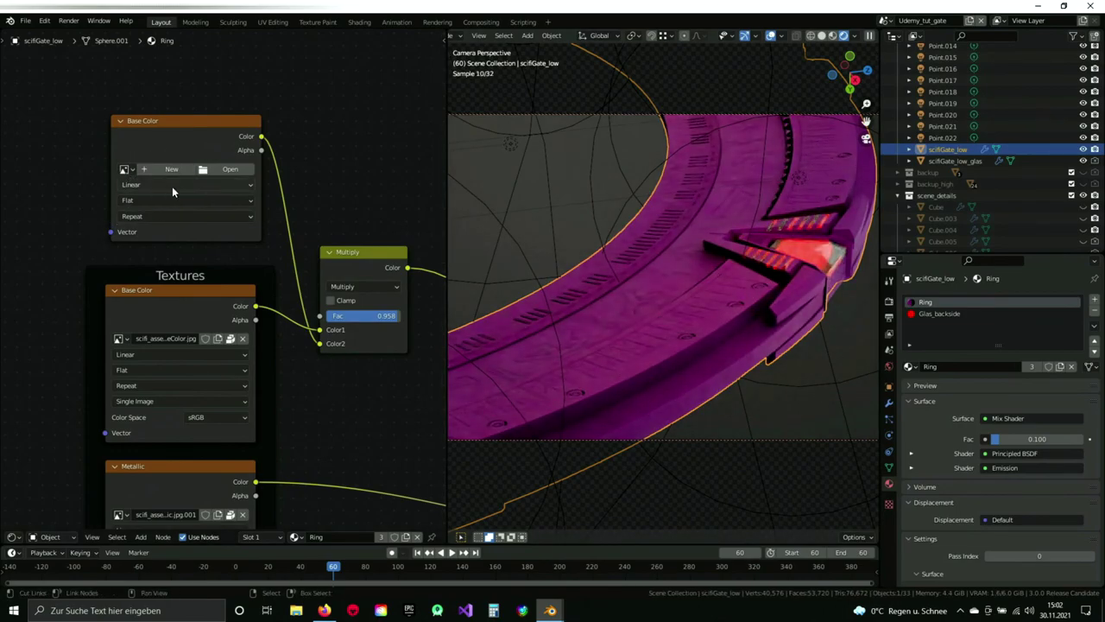
{"action": "left_click", "coordinate": [124, 170]}
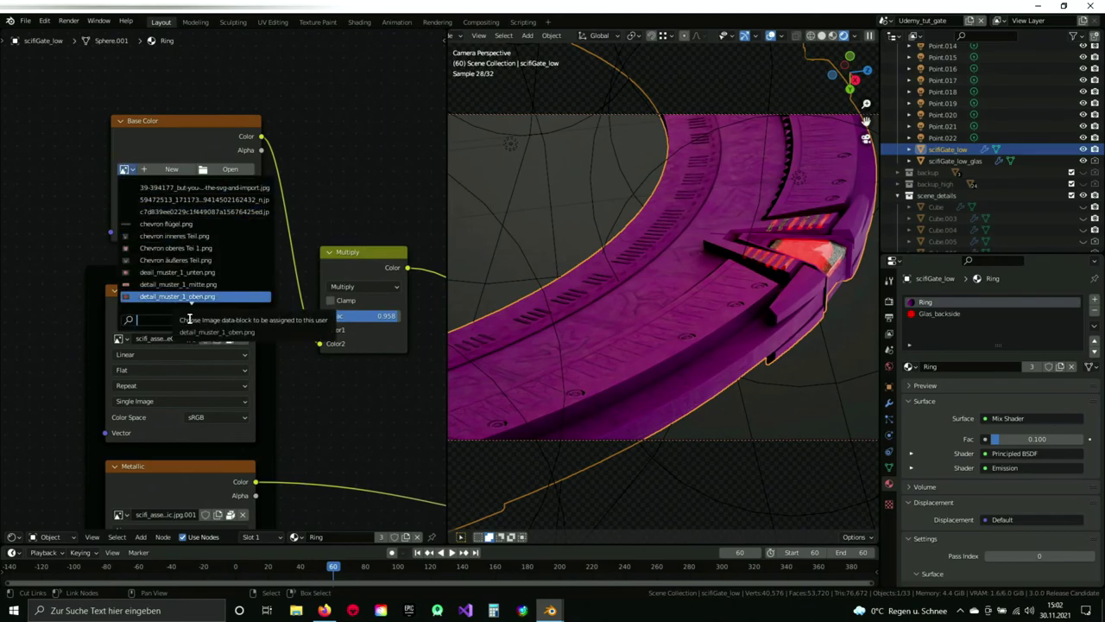
{"action": "left_click", "coordinate": [4, 197]}
Look over the Base Color, Metallic, Roughness and Normal texture nodes inside the Textures frame.
{"action": "scroll", "coordinate": [115, 205], "scroll_direction": "down", "scroll_amount": 3}
{"action": "middle_click_drag", "start_coordinate": [91, 349], "coordinate": [97, 208]}
{"action": "middle_click_drag", "start_coordinate": [123, 134], "coordinate": [121, 158]}
{"action": "middle_click_drag", "start_coordinate": [282, 280], "coordinate": [253, 133]}
{"action": "scroll", "coordinate": [264, 217], "scroll_direction": "down", "scroll_amount": 3}
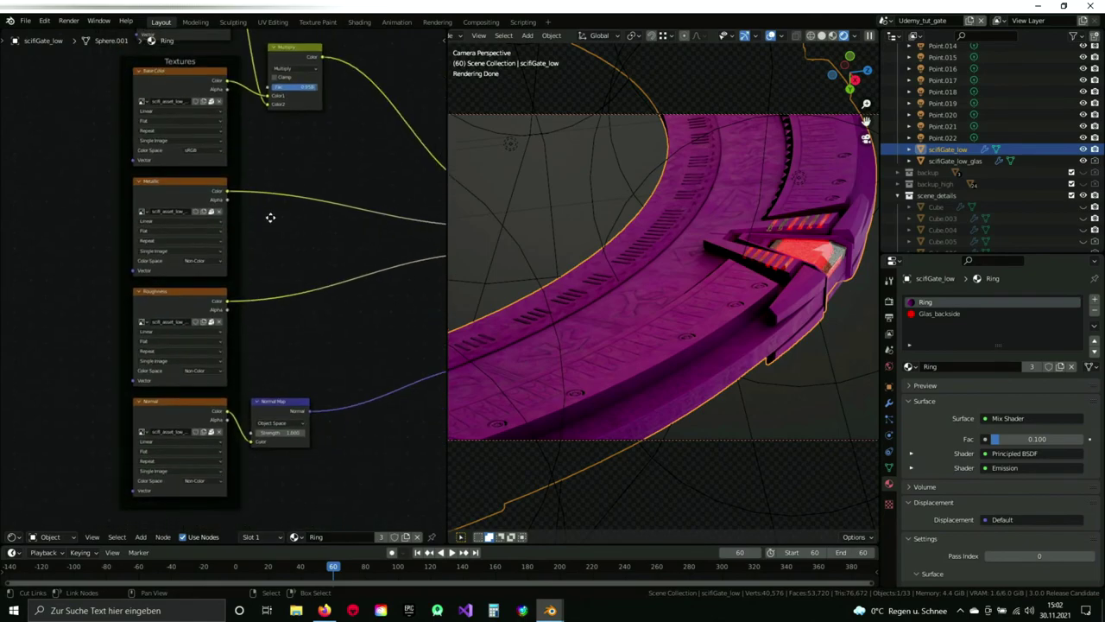
{"action": "middle_click_drag", "start_coordinate": [272, 217], "coordinate": [287, 236]}
{"action": "middle_click_drag", "start_coordinate": [259, 114], "coordinate": [271, 291]}
Browse to the Projekt_dateien/substance/export folder with Find Missing Files and close the file view without relinking anything.
{"action": "left_click", "coordinate": [23, 22]}
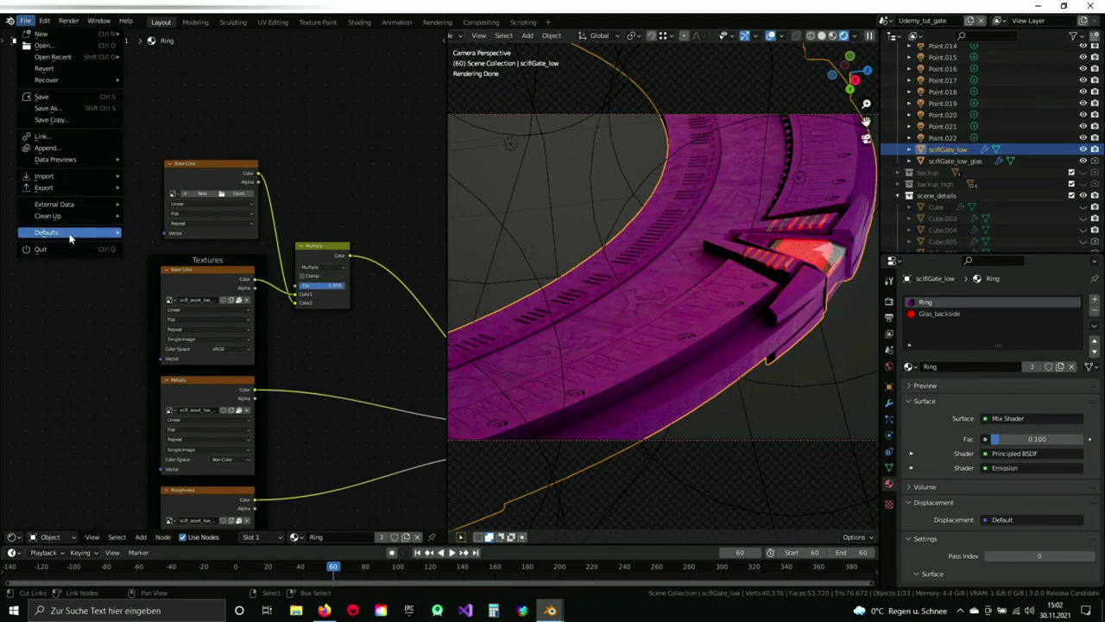
{"action": "mouse_move", "coordinate": [76, 205]}
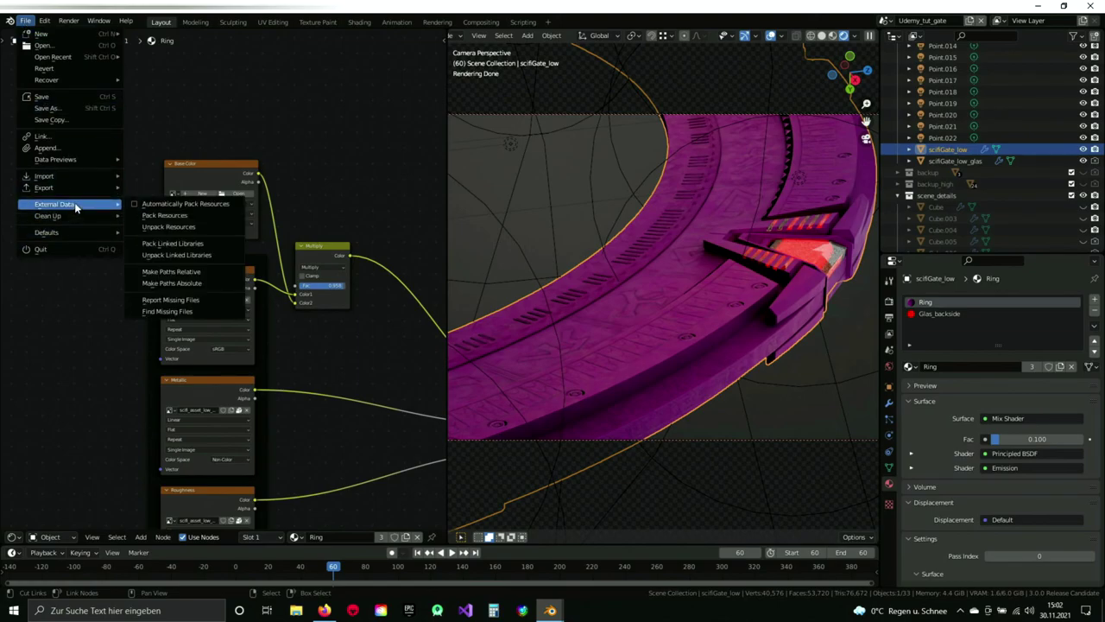
{"action": "left_click", "coordinate": [161, 313]}
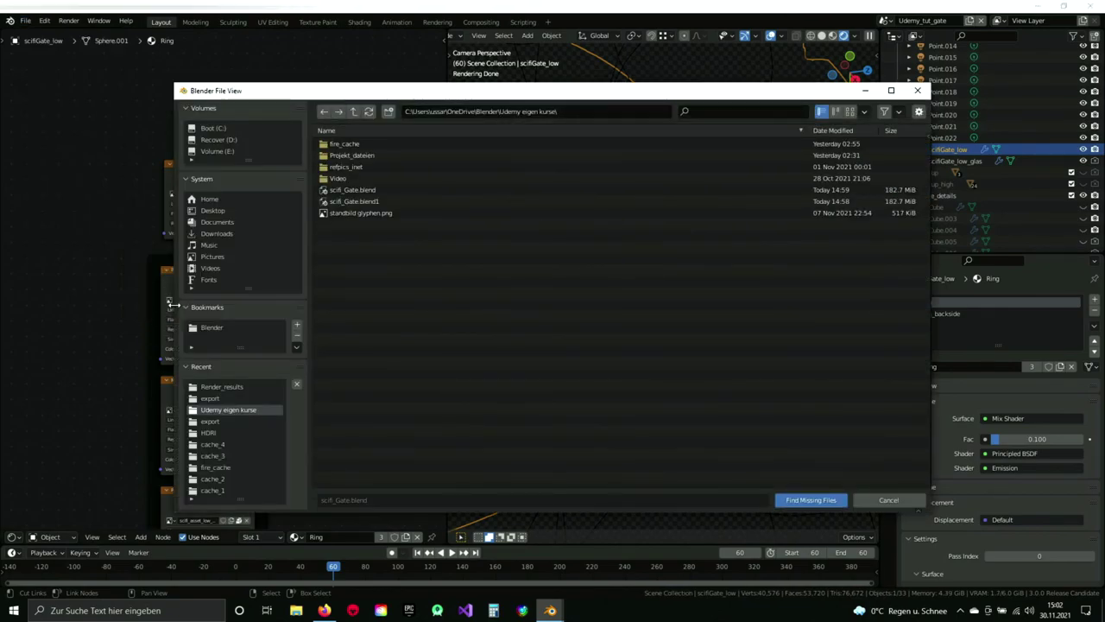
{"action": "double_click", "coordinate": [359, 156]}
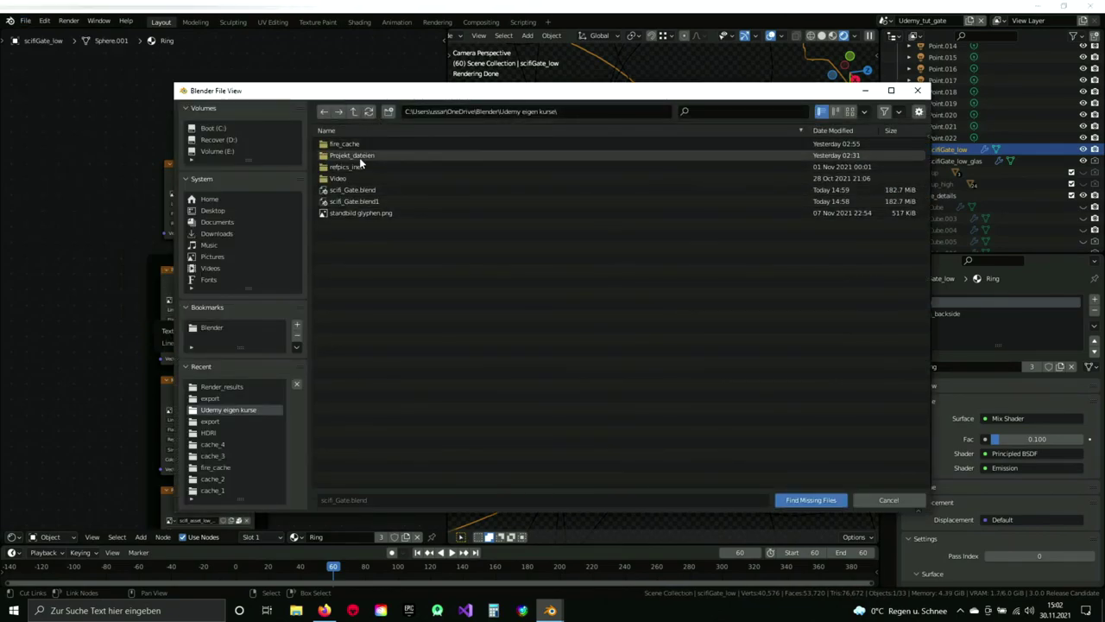
{"action": "double_click", "coordinate": [344, 213]}
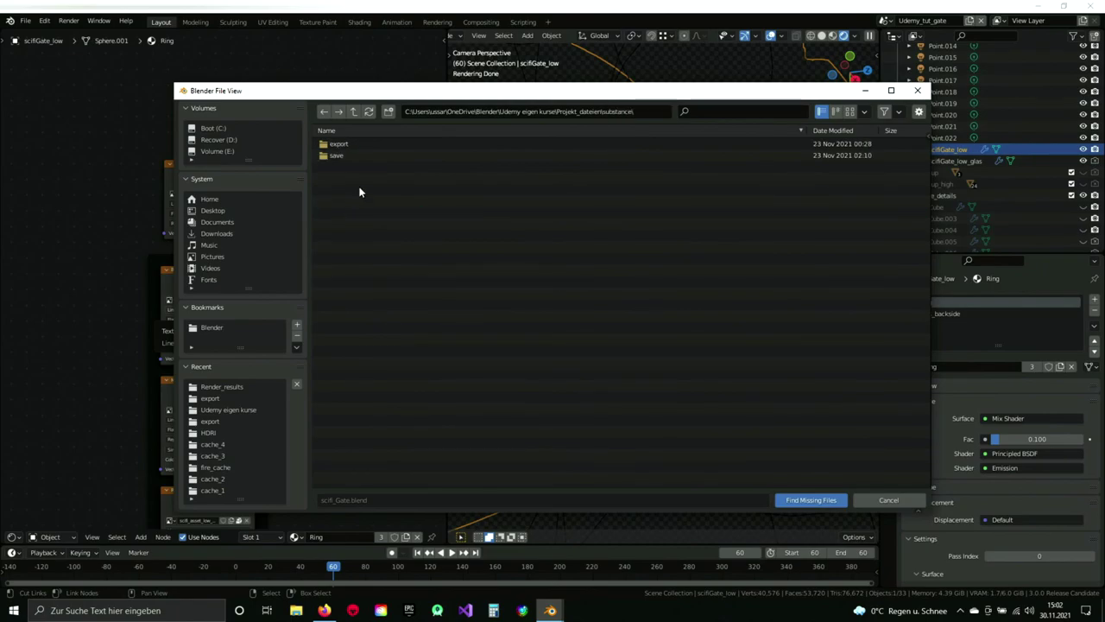
{"action": "double_click", "coordinate": [362, 143]}
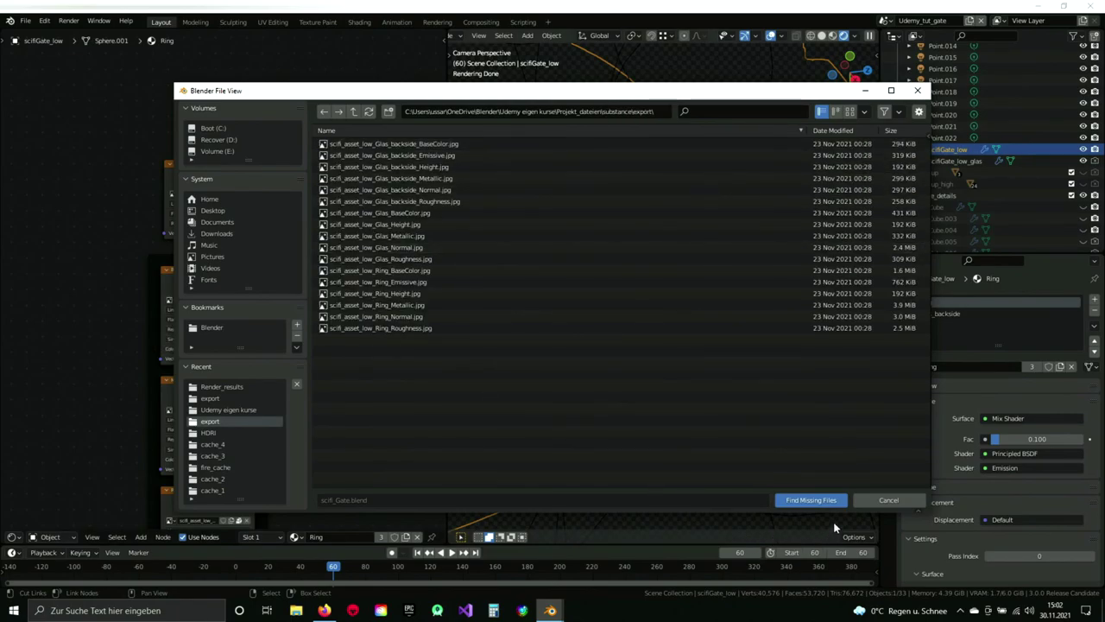
{"action": "left_click", "coordinate": [917, 90]}
Compare the emptied Base Color node with the image nodes in the Textures frame and their links to Multiply.
{"action": "middle_click_drag", "start_coordinate": [352, 350], "coordinate": [400, 186]}
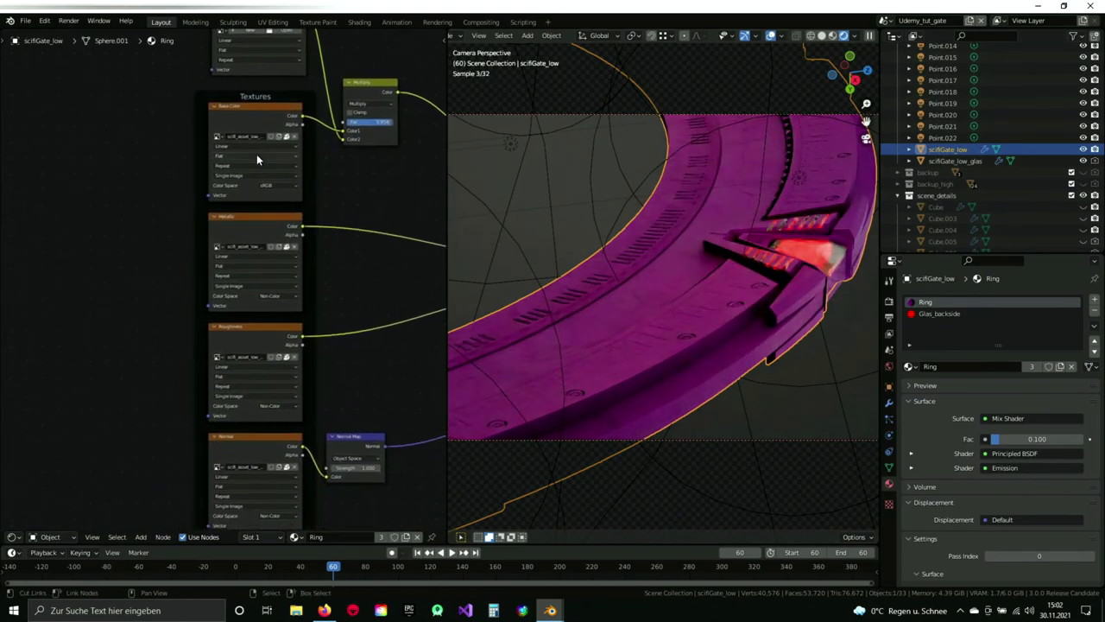
{"action": "middle_click_drag", "start_coordinate": [357, 322], "coordinate": [358, 416]}
{"action": "scroll", "coordinate": [282, 288], "scroll_direction": "up", "scroll_amount": 3}
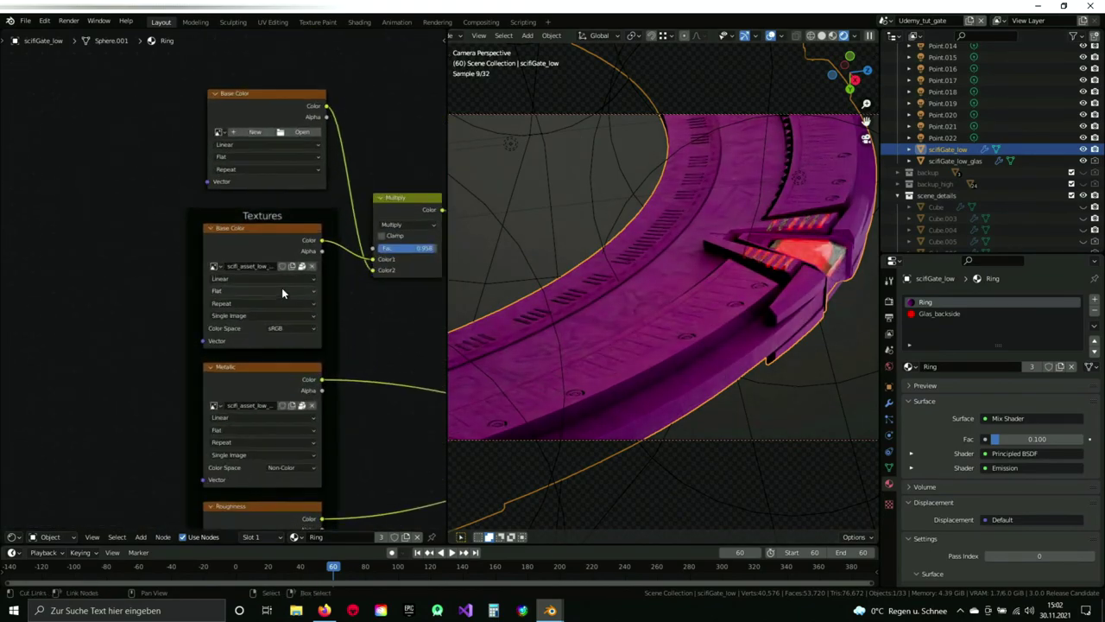
{"action": "scroll", "coordinate": [272, 312], "scroll_direction": "down", "scroll_amount": 1}
{"action": "middle_click_drag", "start_coordinate": [302, 360], "coordinate": [245, 234]}
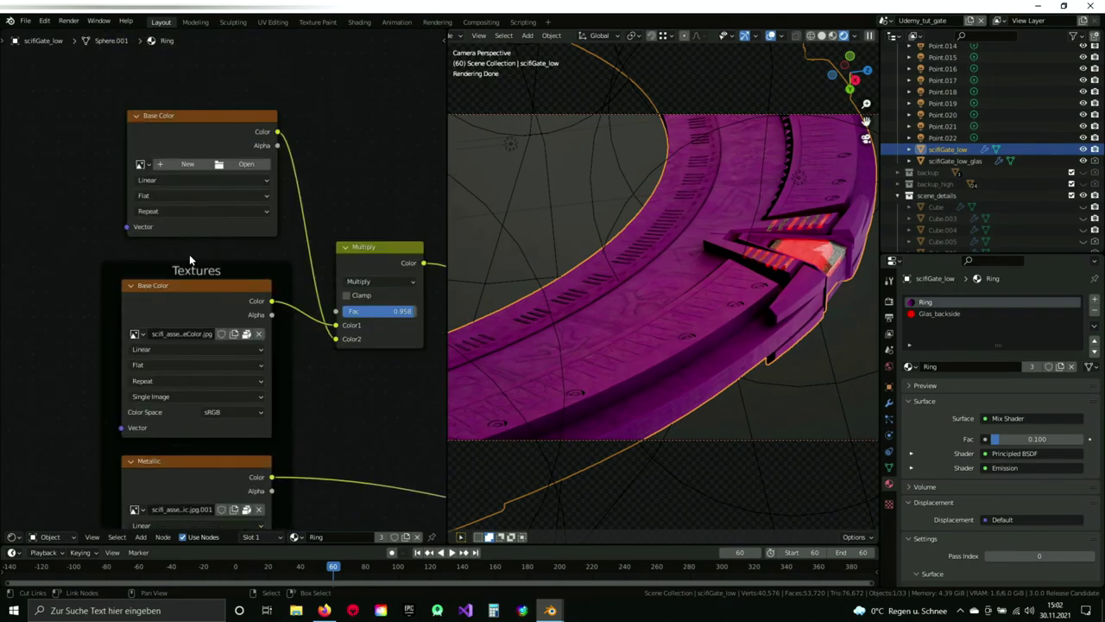
{"action": "scroll", "coordinate": [195, 269], "scroll_direction": "down", "scroll_amount": 2}
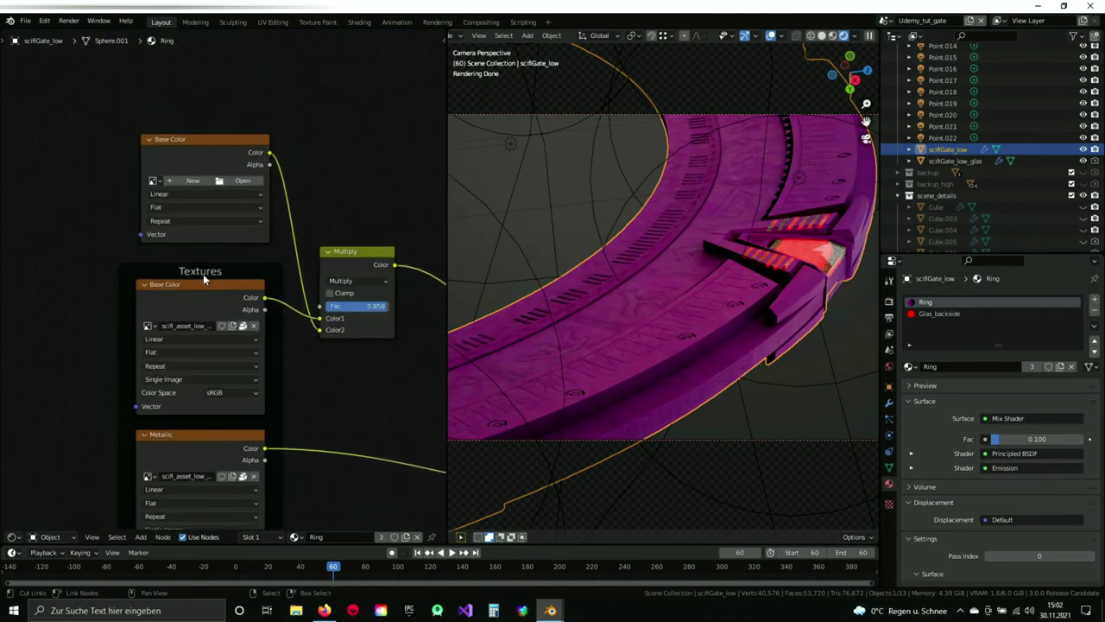
{"action": "middle_click_drag", "start_coordinate": [344, 387], "coordinate": [354, 329]}
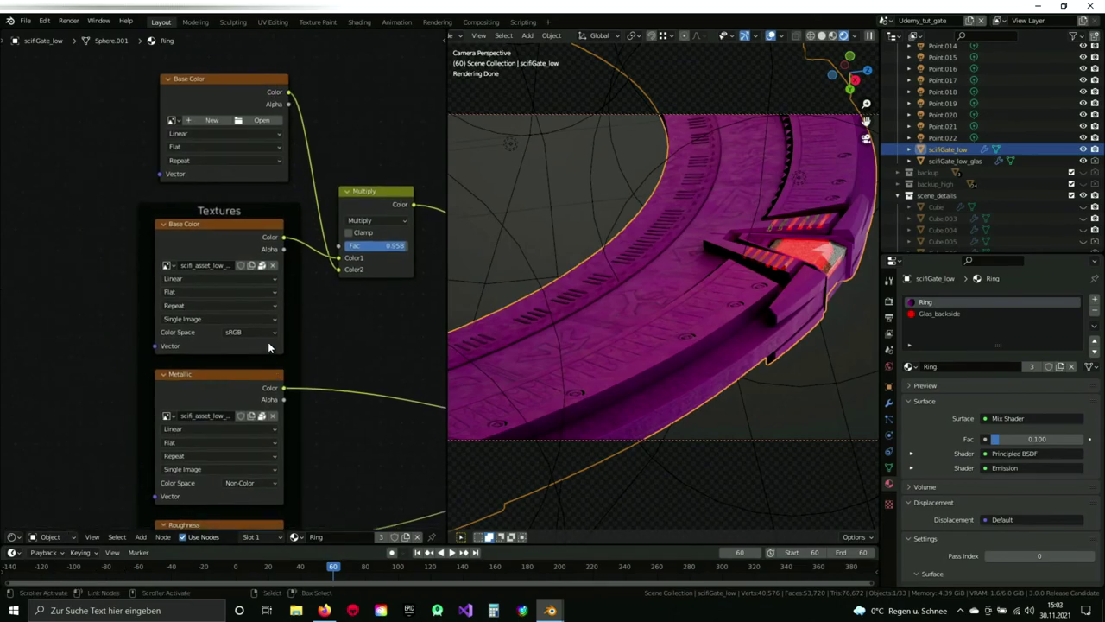
Search the image list for "ao" and assign scifi_gate_ao.tga to the empty Base Color node above the Textures frame.
{"action": "middle_click_drag", "start_coordinate": [337, 275], "coordinate": [316, 384]}
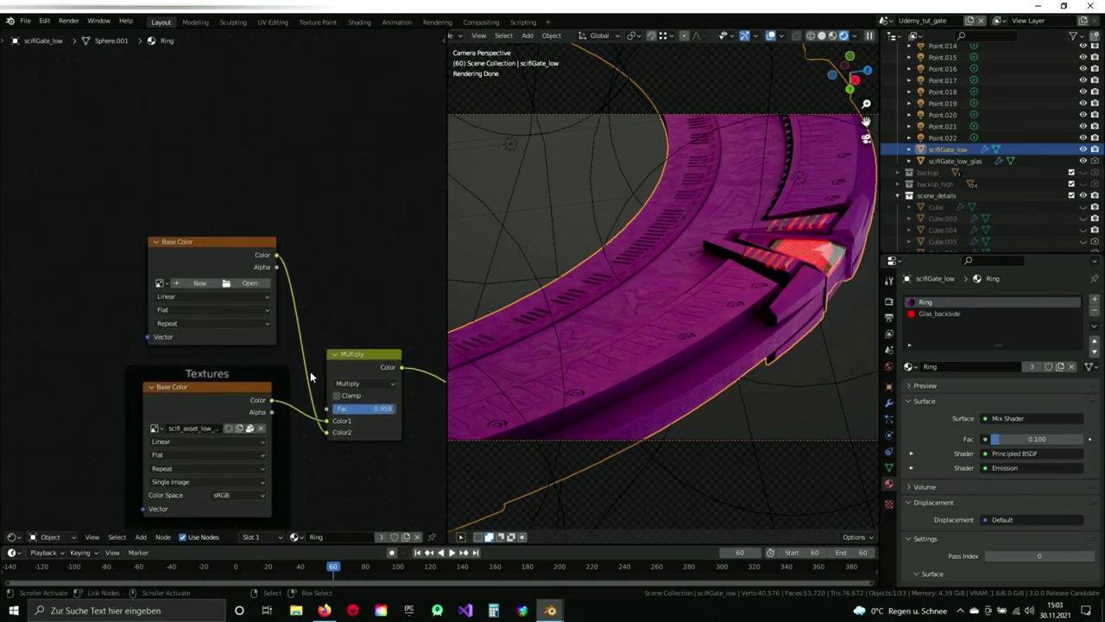
{"action": "scroll", "coordinate": [270, 310], "scroll_direction": "up", "scroll_amount": 3}
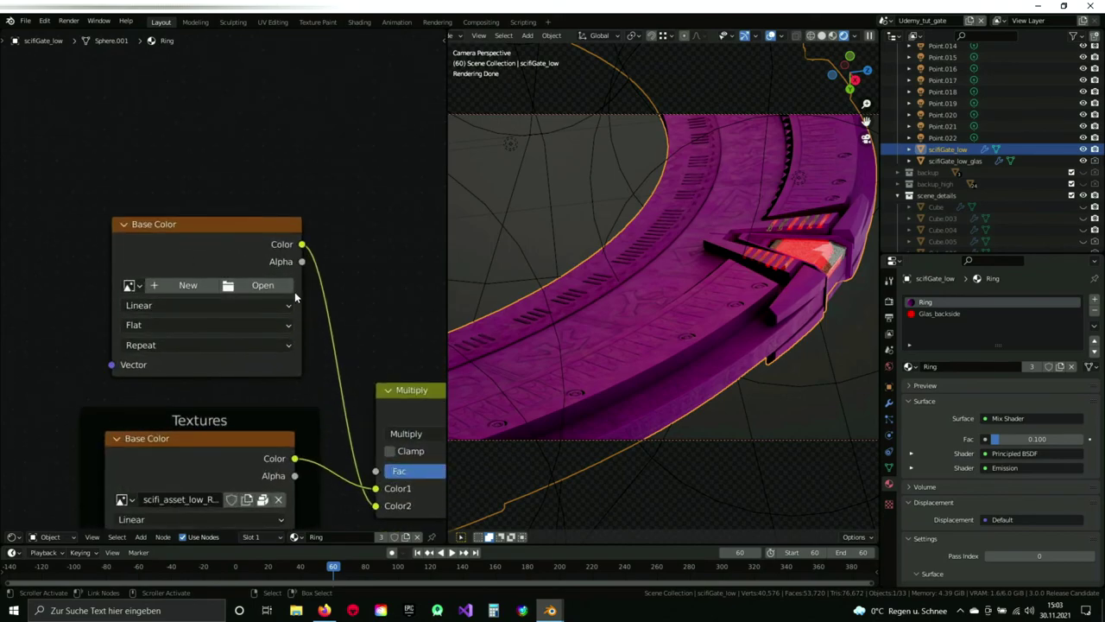
{"action": "left_click", "coordinate": [130, 286]}
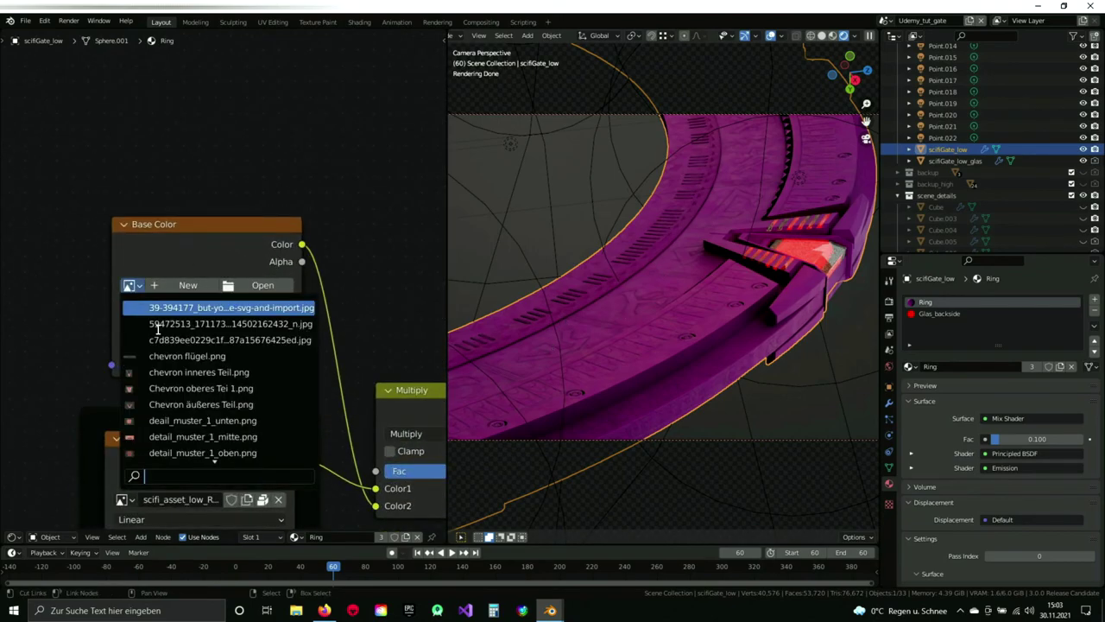
{"action": "scroll", "coordinate": [189, 475], "scroll_direction": "up", "scroll_amount": 3}
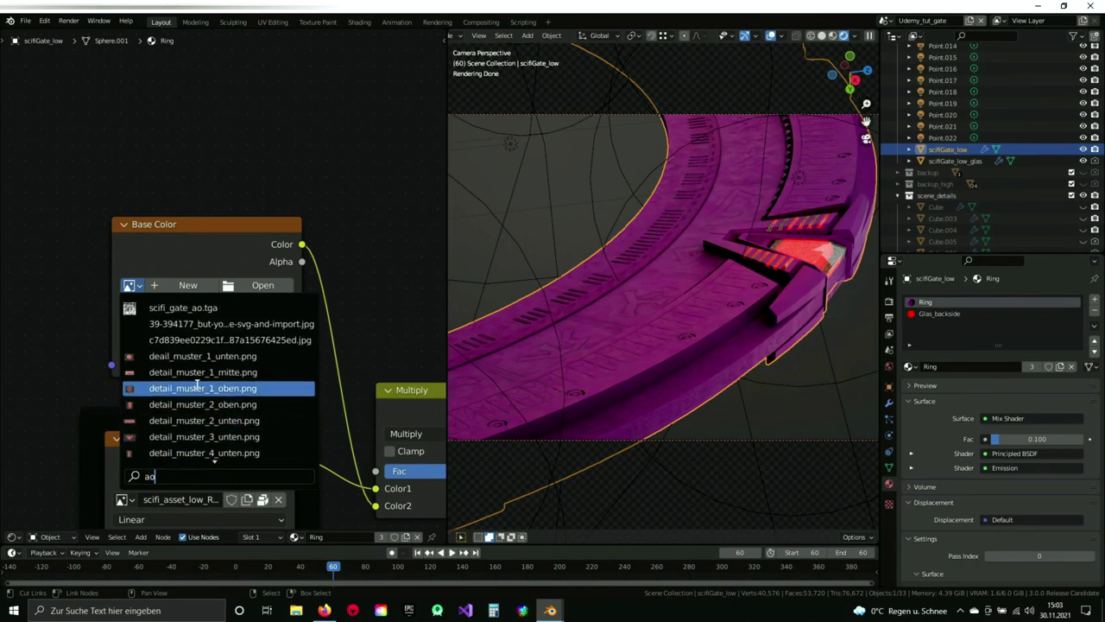
{"action": "left_click", "coordinate": [203, 307]}
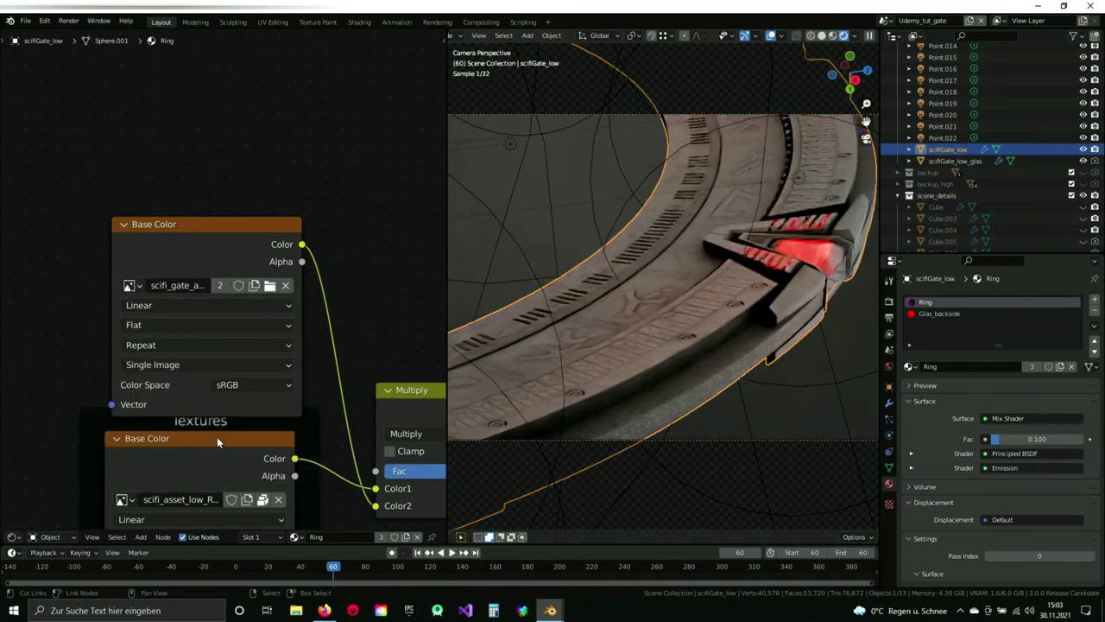
Follow the Ring material's nodes from Multiply through Principled BSDF to the Base Color, Emission and Mix Shader nodes.
{"action": "scroll", "coordinate": [341, 413], "scroll_direction": "down", "scroll_amount": 2}
{"action": "scroll", "coordinate": [372, 450], "scroll_direction": "down", "scroll_amount": 6}
{"action": "middle_click_drag", "start_coordinate": [371, 450], "coordinate": [131, 279]}
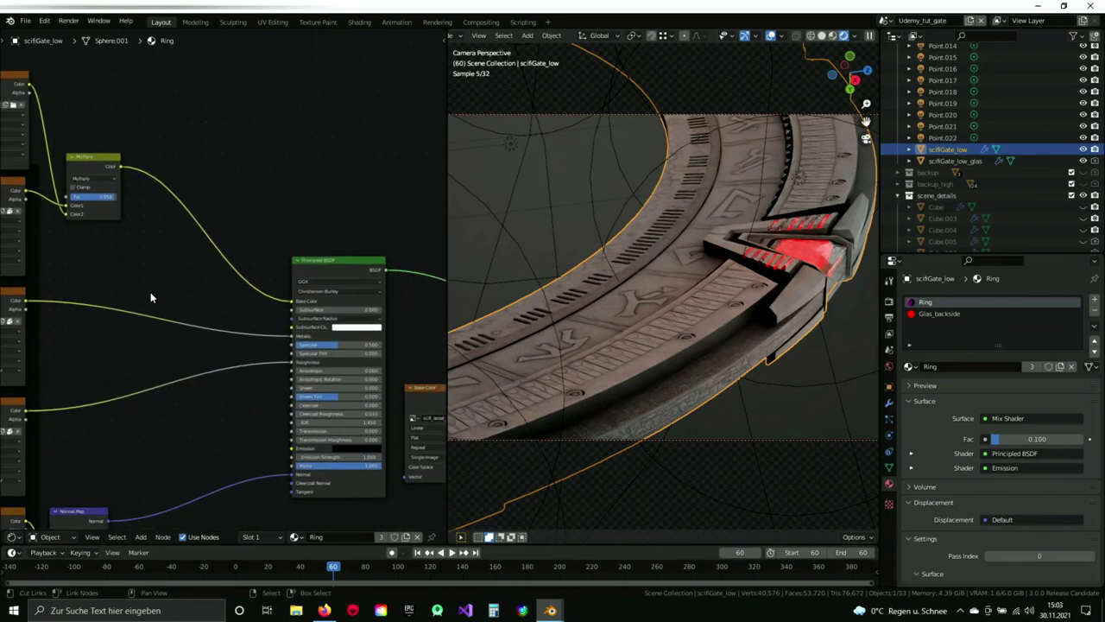
{"action": "scroll", "coordinate": [336, 380], "scroll_direction": "down", "scroll_amount": 4}
{"action": "middle_click_drag", "start_coordinate": [336, 380], "coordinate": [77, 319]}
{"action": "middle_click_drag", "start_coordinate": [237, 273], "coordinate": [232, 323]}
{"action": "scroll", "coordinate": [231, 363], "scroll_direction": "up", "scroll_amount": 6}
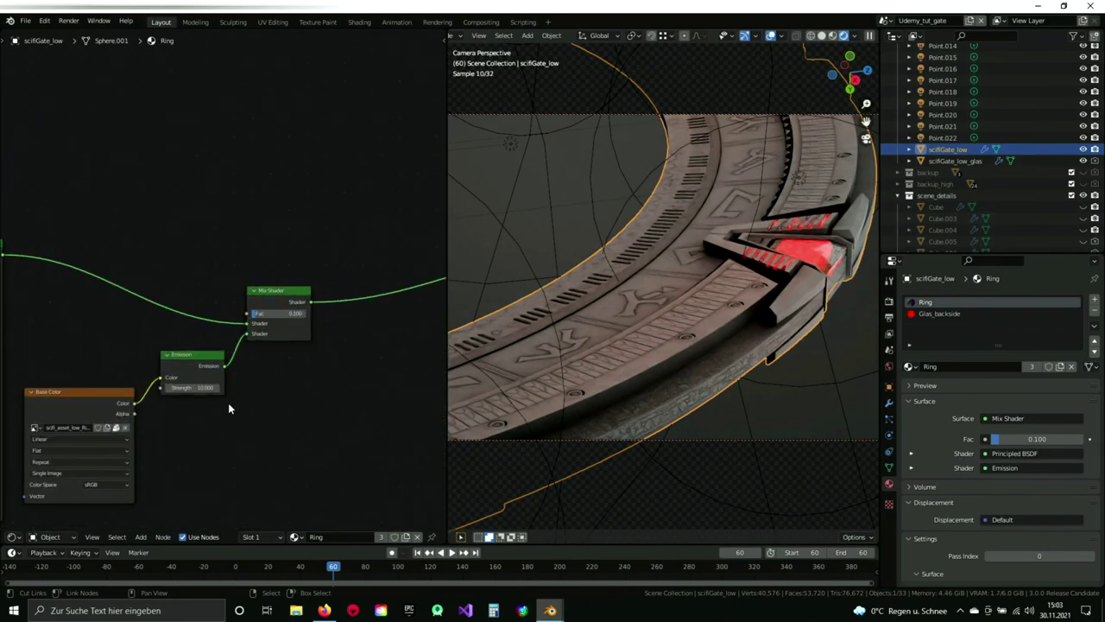
{"action": "middle_click_drag", "start_coordinate": [229, 402], "coordinate": [268, 296]}
{"action": "scroll", "coordinate": [269, 295], "scroll_direction": "up", "scroll_amount": 1}
{"action": "scroll", "coordinate": [350, 281], "scroll_direction": "up", "scroll_amount": 2}
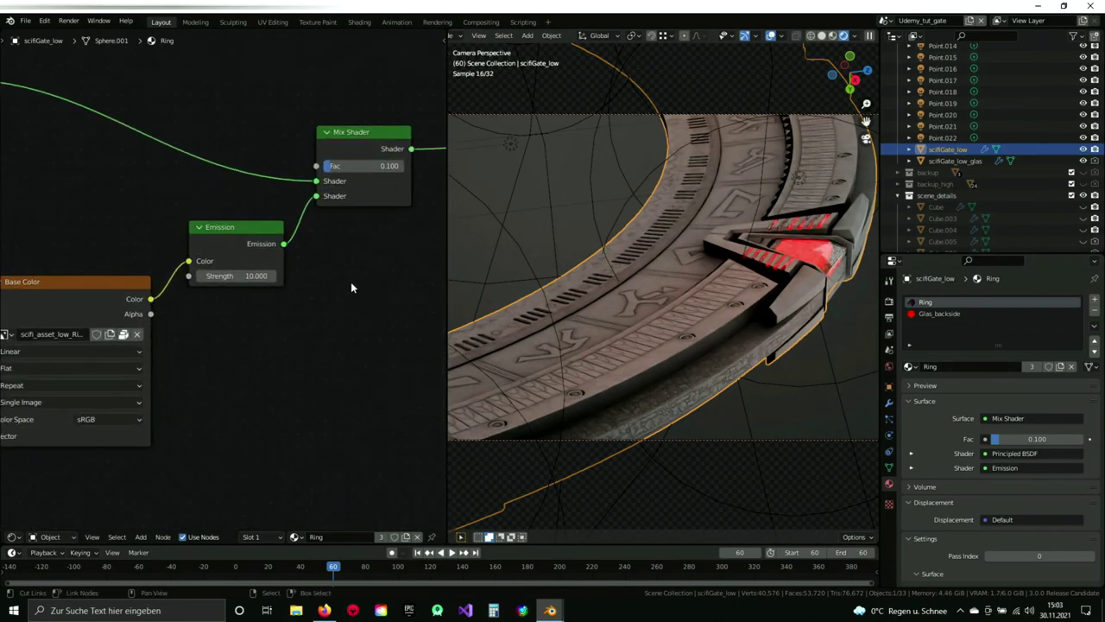
{"action": "middle_click_drag", "start_coordinate": [123, 266], "coordinate": [240, 233]}
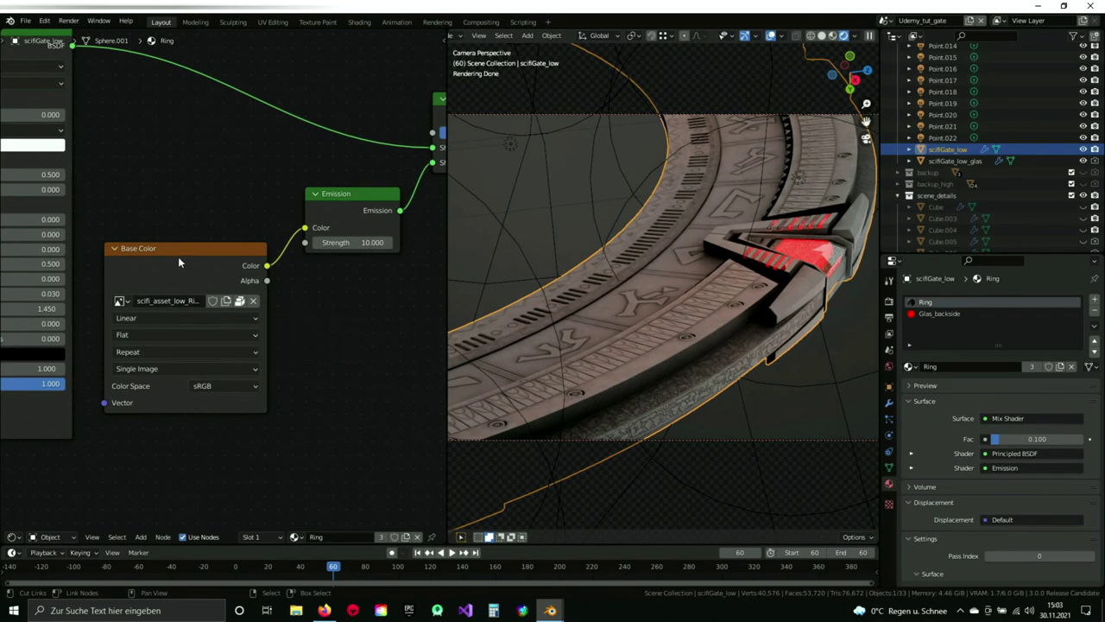
{"action": "middle_click_drag", "start_coordinate": [202, 262], "coordinate": [88, 308]}
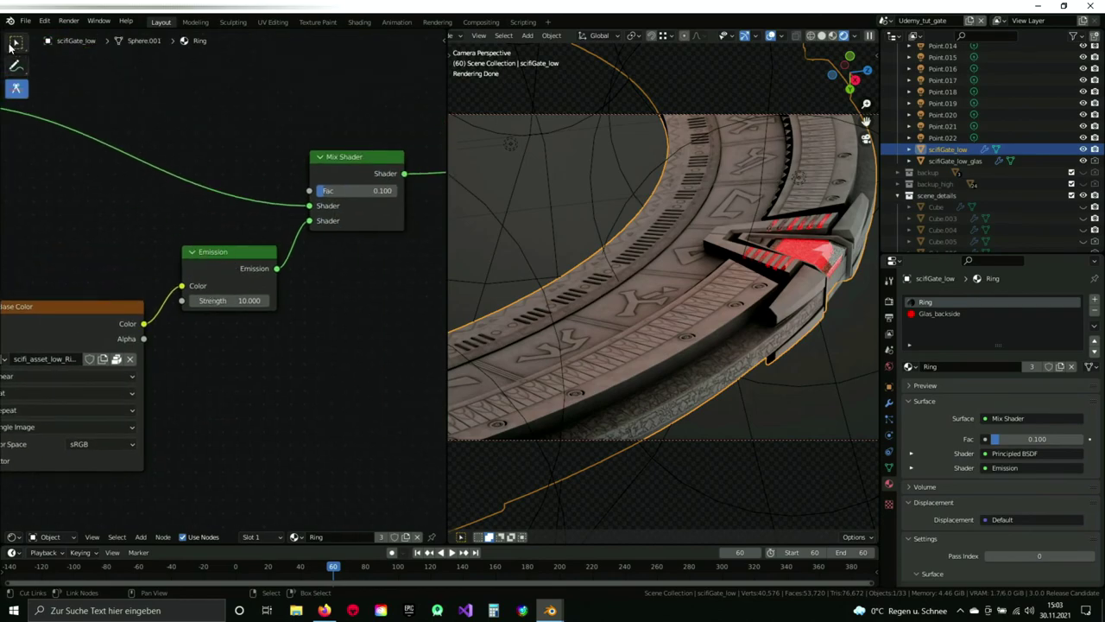
{"action": "key", "text": "shift+a"}
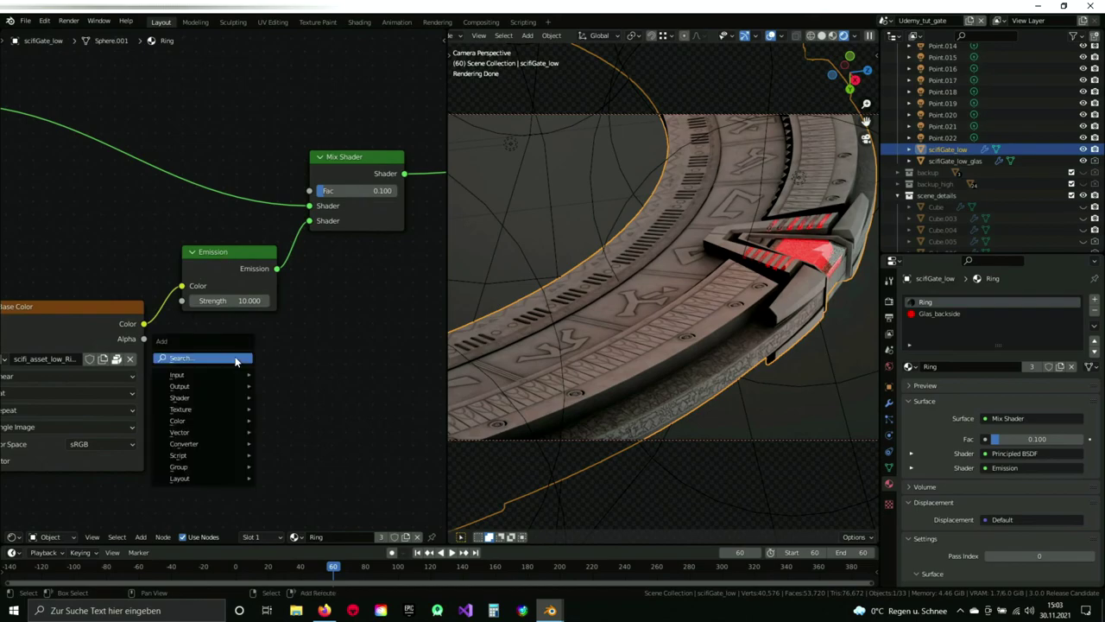
{"action": "left_click", "coordinate": [236, 359]}
{"action": "type", "text": "emiss"}
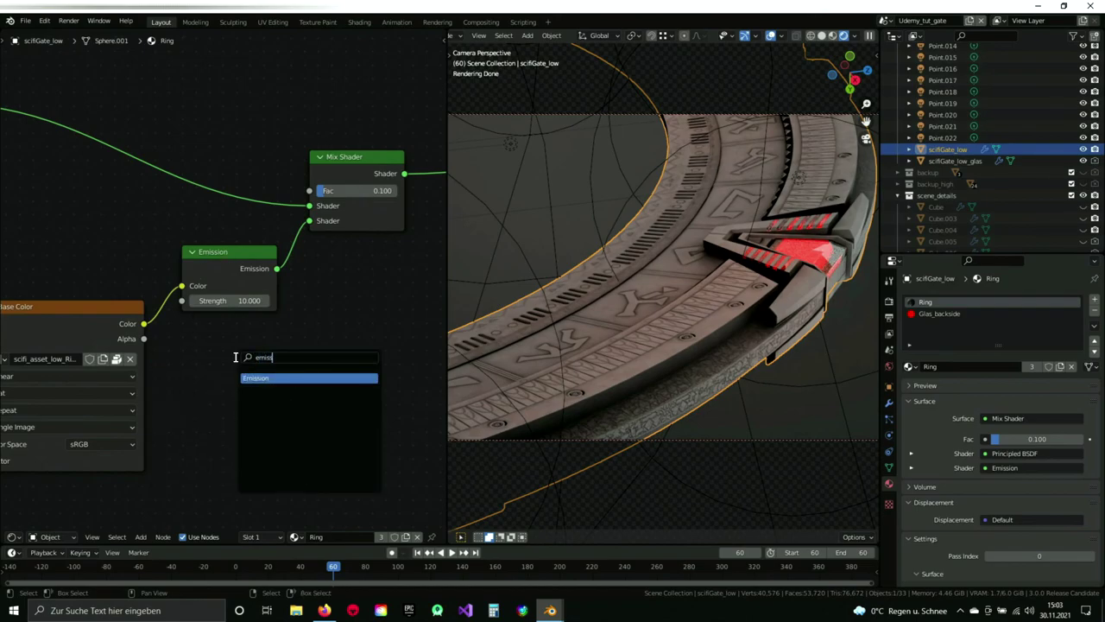
{"action": "left_click", "coordinate": [219, 354]}
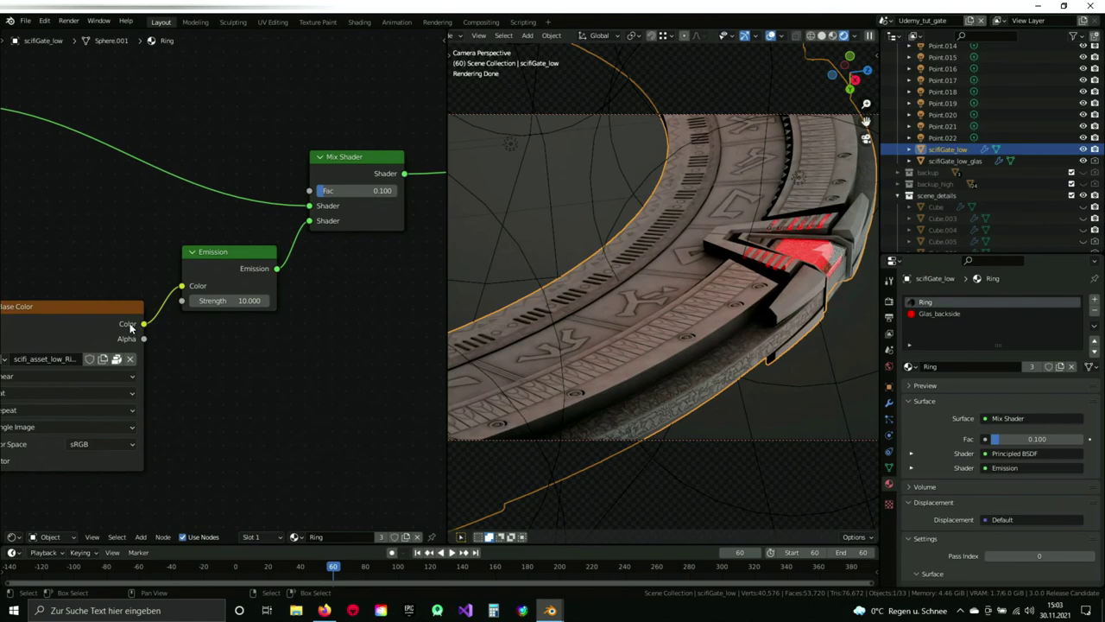
Examine how the Principled BSDF and Emission shaders feed the Mix Shader and continue to the Material Output.
{"action": "middle_click_drag", "start_coordinate": [259, 263], "coordinate": [202, 317]}
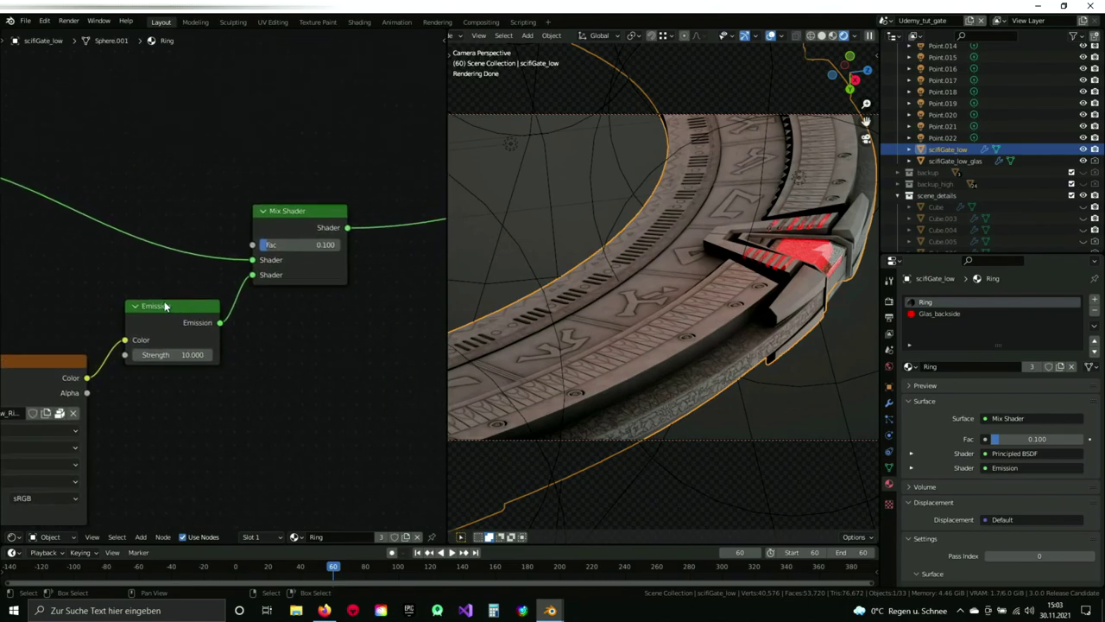
{"action": "middle_click_drag", "start_coordinate": [81, 259], "coordinate": [160, 283]}
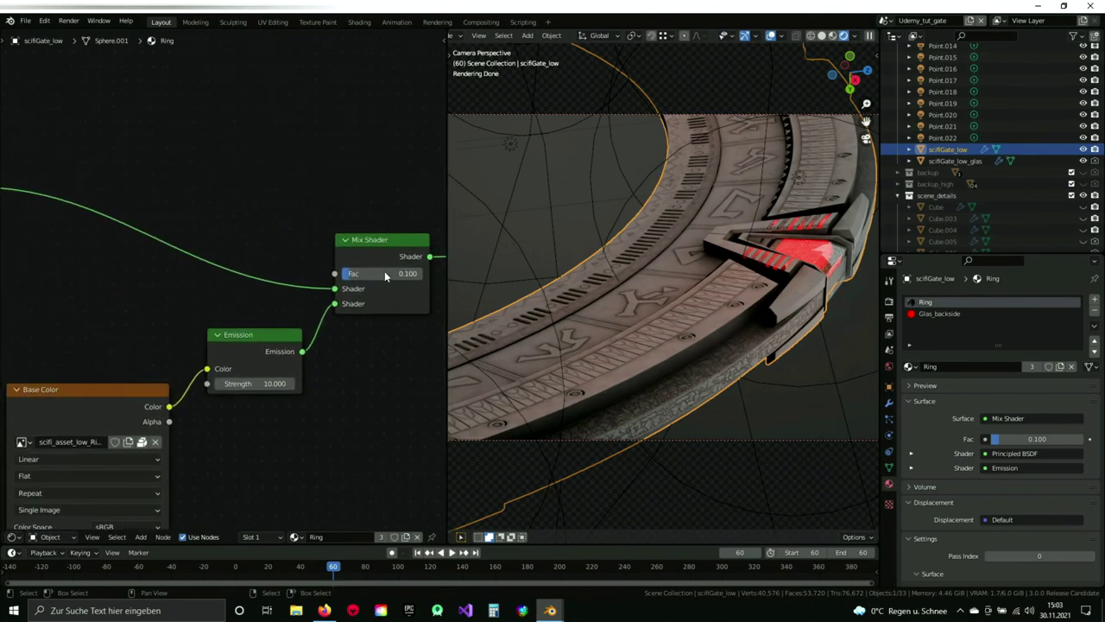
{"action": "scroll", "coordinate": [386, 275], "scroll_direction": "down", "scroll_amount": 2}
{"action": "scroll", "coordinate": [159, 284], "scroll_direction": "up", "scroll_amount": 1}
{"action": "middle_click_drag", "start_coordinate": [333, 275], "coordinate": [232, 303]}
{"action": "middle_click_drag", "start_coordinate": [92, 264], "coordinate": [310, 261]}
{"action": "left_click", "coordinate": [49, 220]}
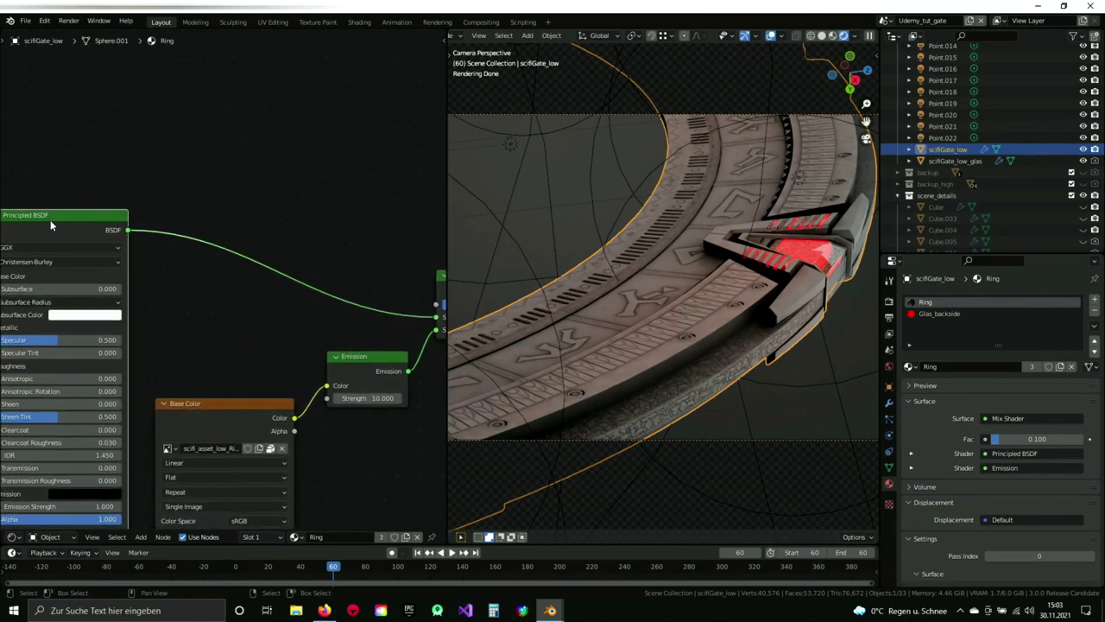
{"action": "middle_click_drag", "start_coordinate": [248, 302], "coordinate": [34, 250]}
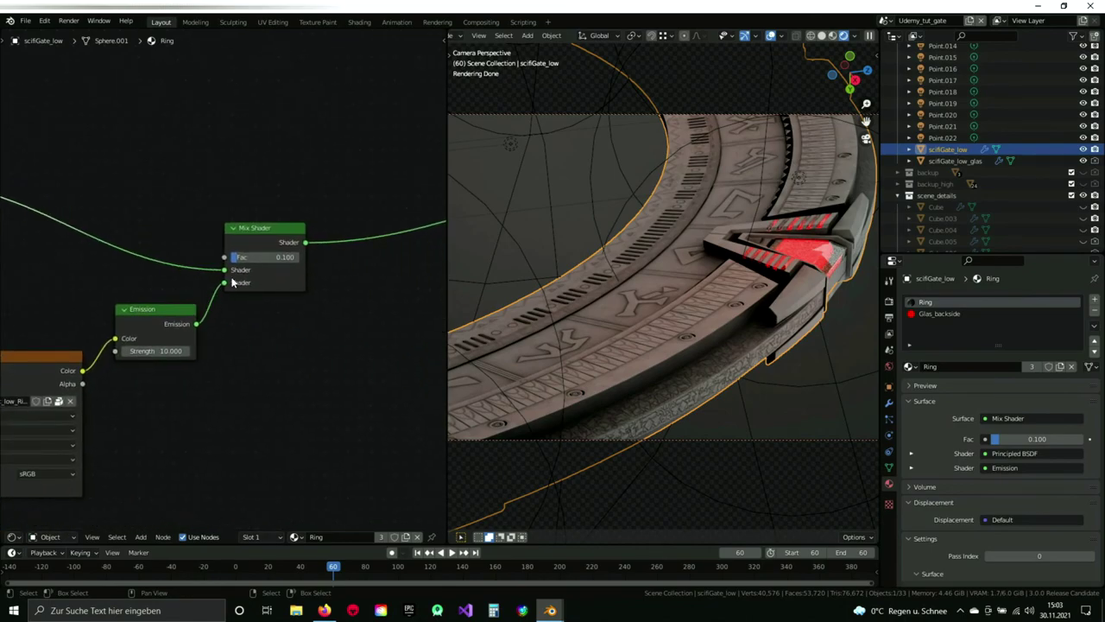
{"action": "left_click", "coordinate": [145, 313]}
{"action": "middle_click_drag", "start_coordinate": [337, 236], "coordinate": [151, 257]}
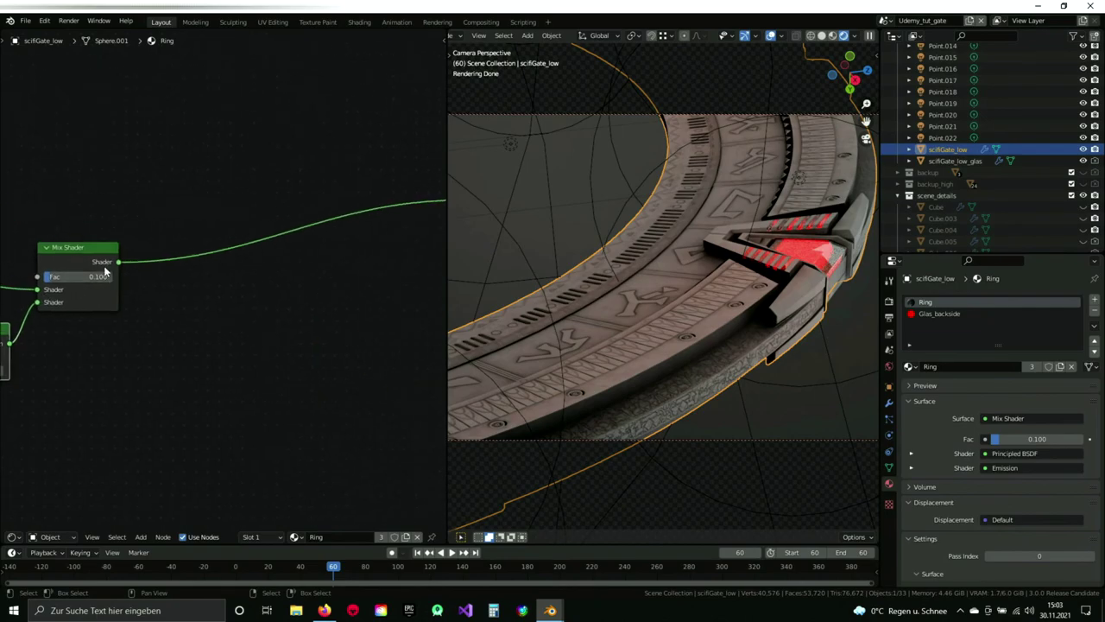
{"action": "middle_click_drag", "start_coordinate": [396, 247], "coordinate": [61, 278]}
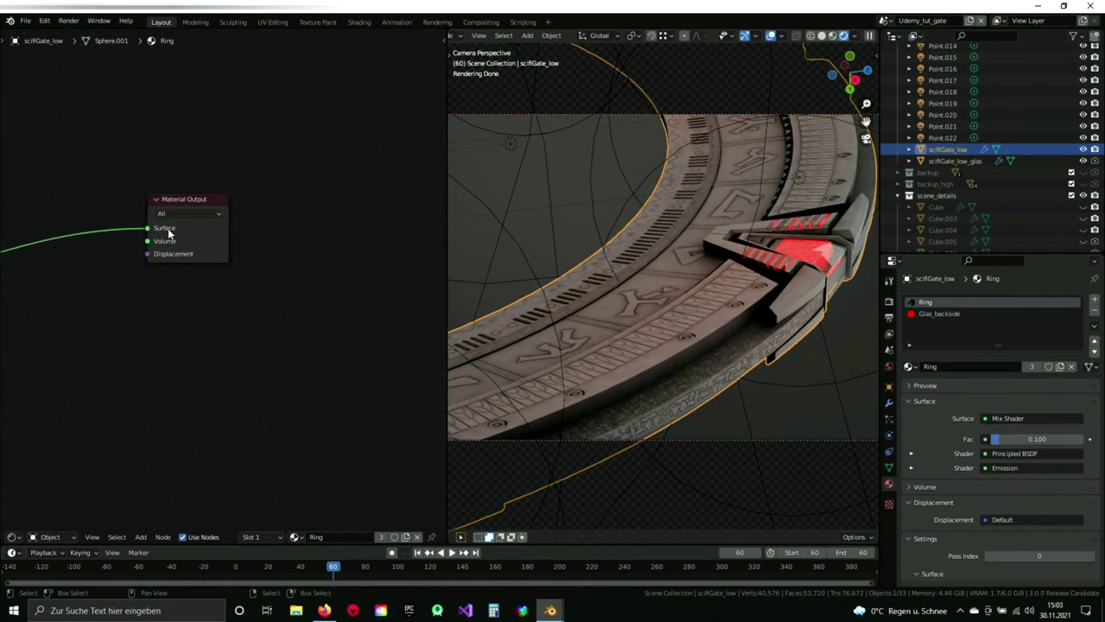
Compare the gate's camera view with the Render_5_closeup.tif image in the separate image window, closely viewing the glowing chevron.
{"action": "scroll", "coordinate": [641, 358], "scroll_direction": "up", "scroll_amount": 1}
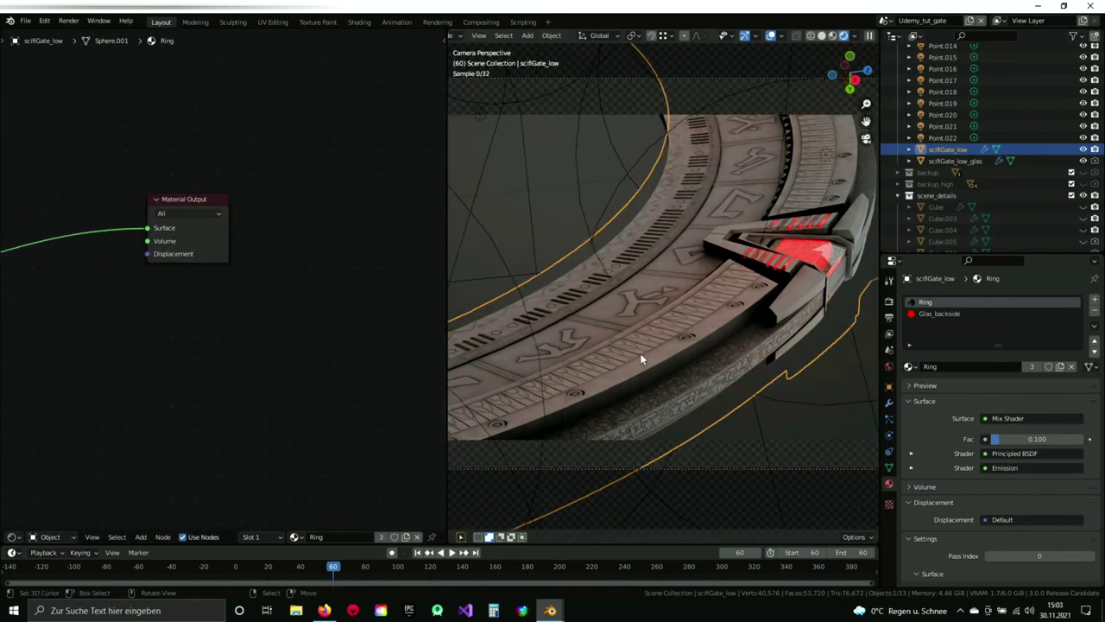
{"action": "scroll", "coordinate": [641, 354], "scroll_direction": "up", "scroll_amount": 2}
{"action": "scroll", "coordinate": [691, 304], "scroll_direction": "down", "scroll_amount": 2}
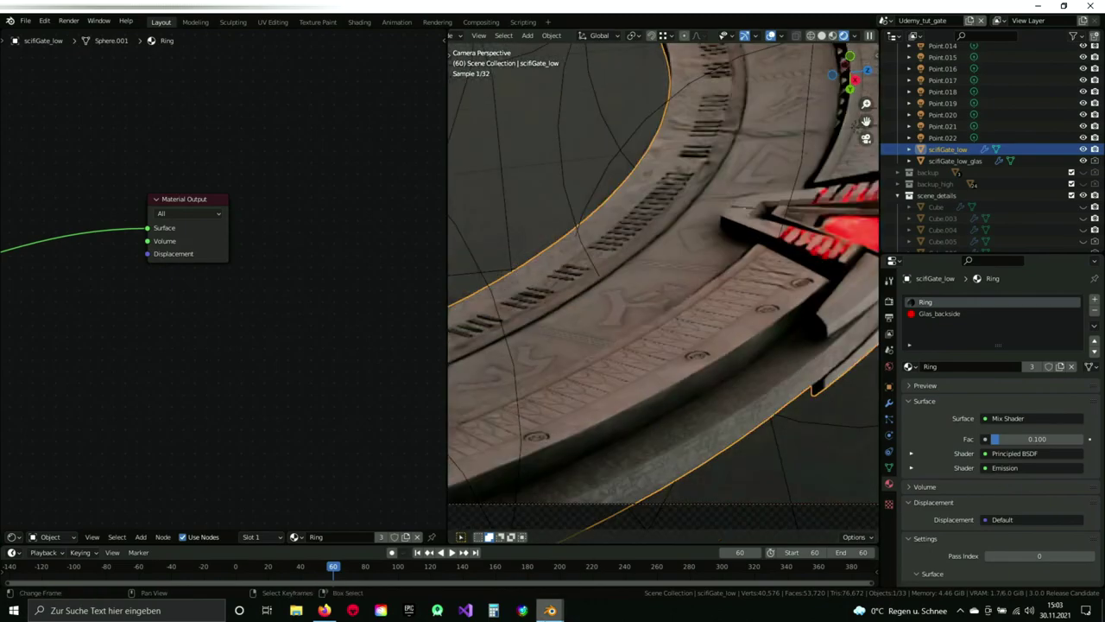
{"action": "left_click", "coordinate": [550, 610]}
{"action": "left_click", "coordinate": [578, 570]}
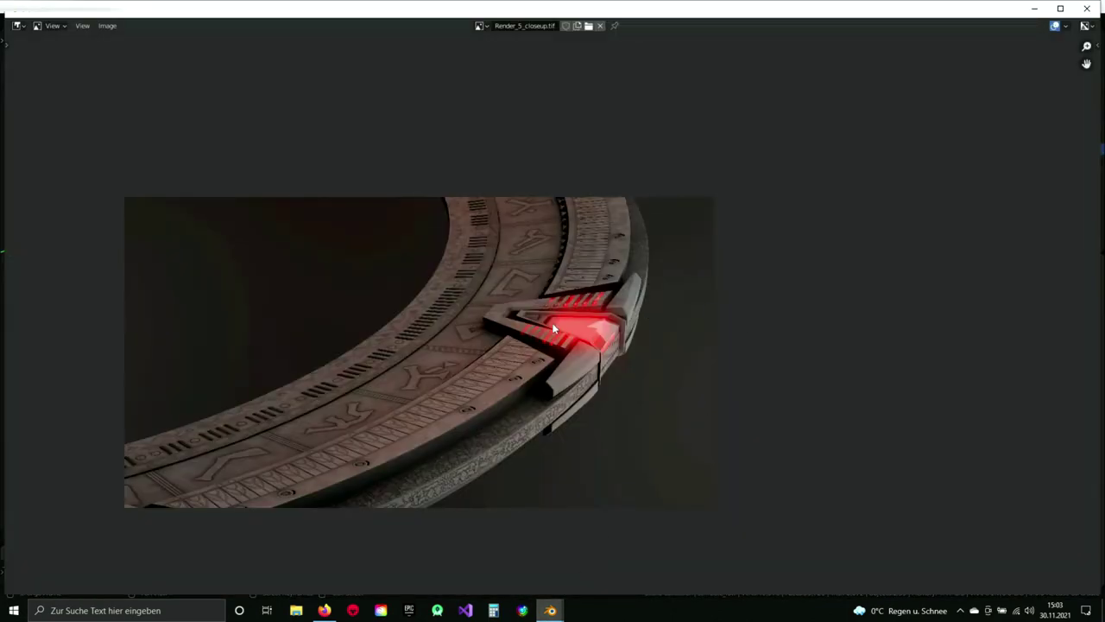
{"action": "scroll", "coordinate": [569, 307], "scroll_direction": "up", "scroll_amount": 2}
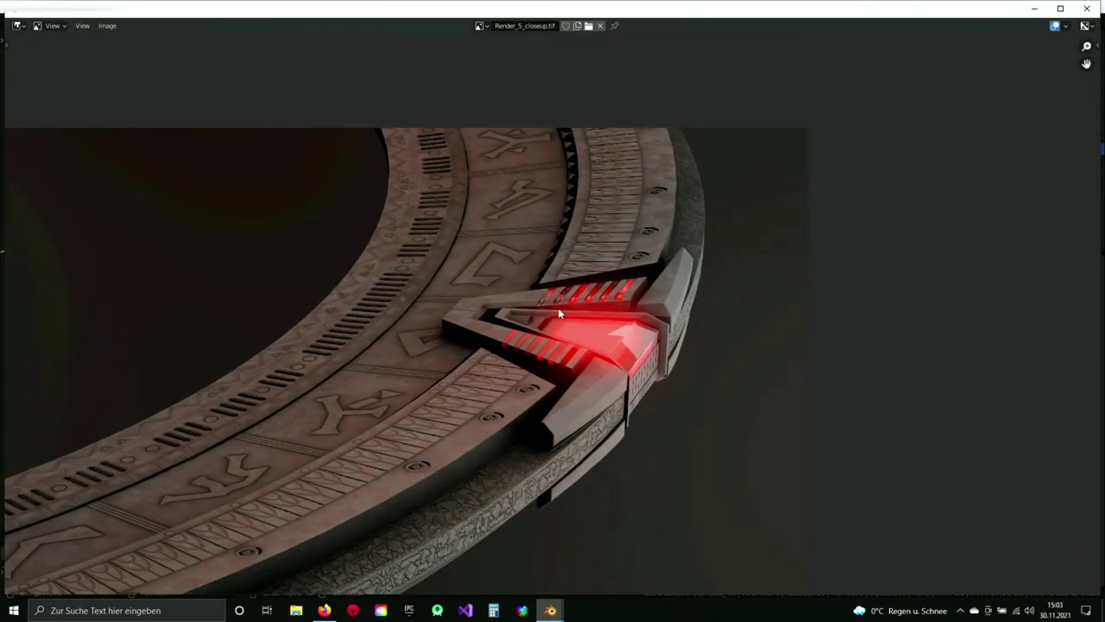
{"action": "scroll", "coordinate": [553, 342], "scroll_direction": "up", "scroll_amount": 2}
{"action": "scroll", "coordinate": [542, 352], "scroll_direction": "down", "scroll_amount": 3}
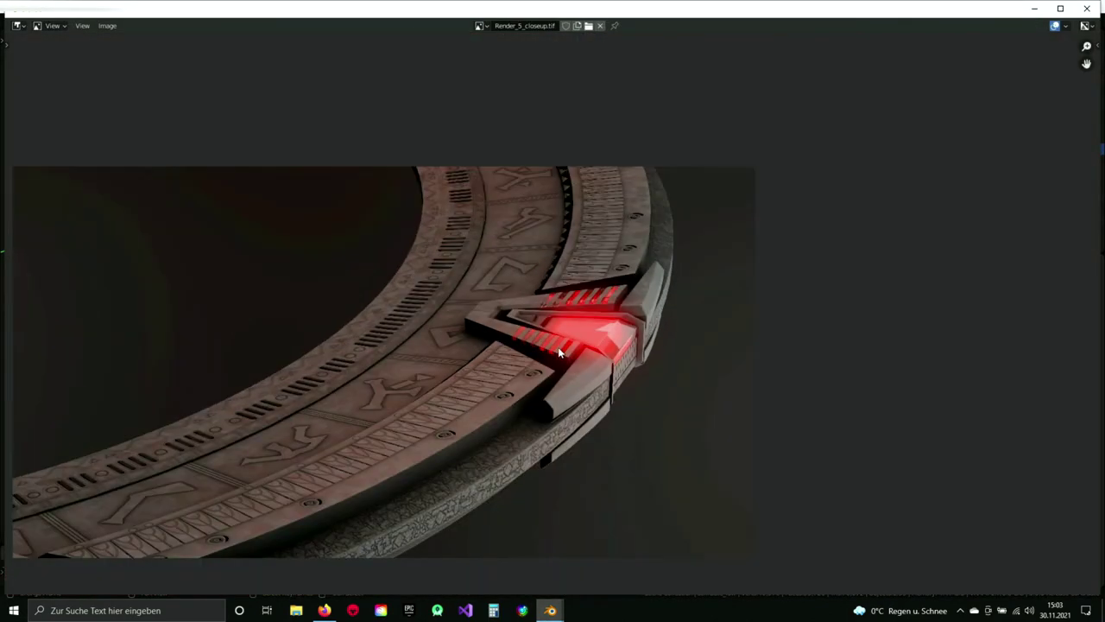
{"action": "left_click", "coordinate": [1034, 8]}
Look over the Ring material's node tree from the Material Output back to the Multiply and Normal Map nodes.
{"action": "scroll", "coordinate": [172, 319], "scroll_direction": "down", "scroll_amount": 3}
{"action": "middle_click_drag", "start_coordinate": [111, 342], "coordinate": [333, 284]}
{"action": "scroll", "coordinate": [333, 283], "scroll_direction": "down", "scroll_amount": 3}
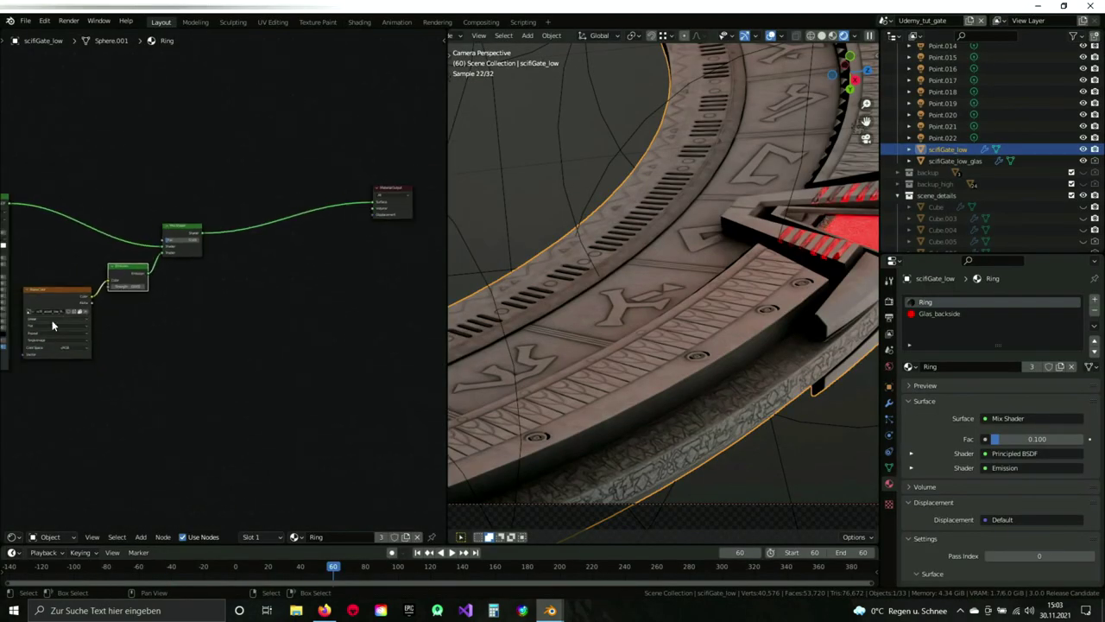
{"action": "middle_click_drag", "start_coordinate": [55, 323], "coordinate": [328, 314]}
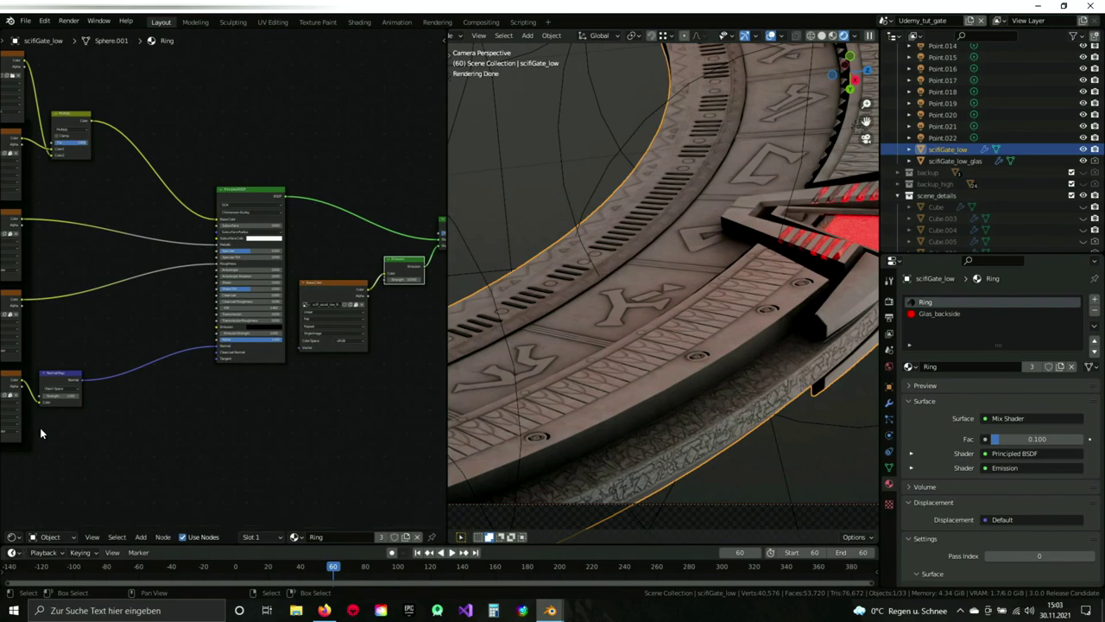
{"action": "middle_click_drag", "start_coordinate": [105, 251], "coordinate": [123, 313]}
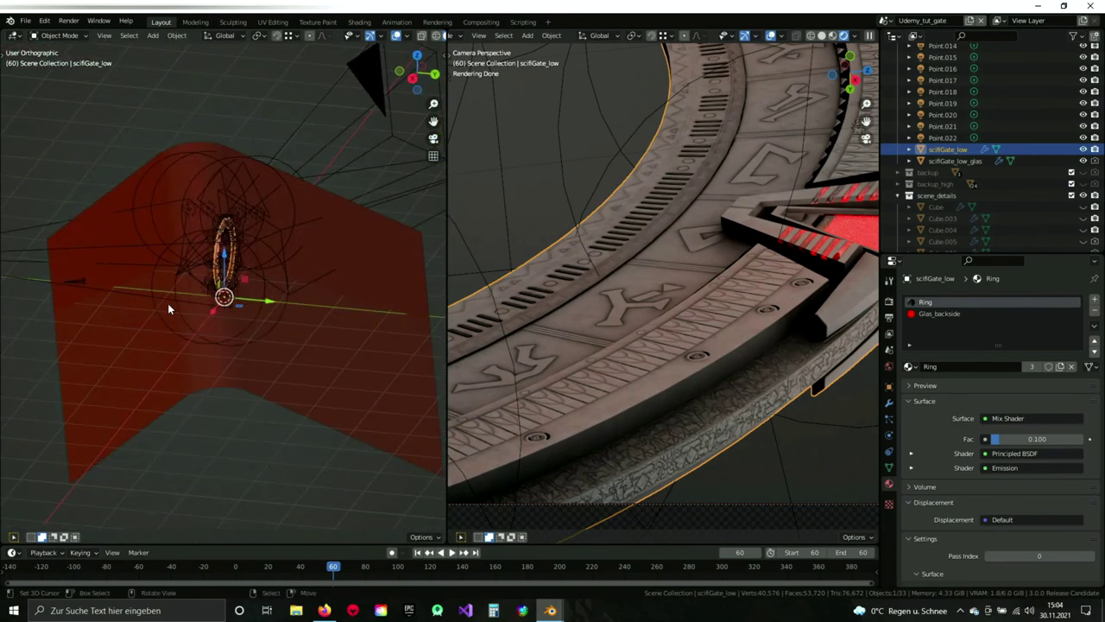
Inspect the gate in the orthographic scene view and its ring and red chevron details in the rendered camera view.
{"action": "mouse_move", "coordinate": [168, 303]}
{"action": "middle_mouse_down", "text": "shift"}
{"action": "mouse_move", "coordinate": [200, 327]}
{"action": "mouse_move", "coordinate": [252, 337]}
{"action": "mouse_move", "coordinate": [185, 311]}
{"action": "middle_mouse_up", "text": "shift"}
{"action": "scroll", "coordinate": [250, 338], "scroll_direction": "up", "scroll_amount": 1}
{"action": "scroll", "coordinate": [185, 311], "scroll_direction": "up", "scroll_amount": 3}
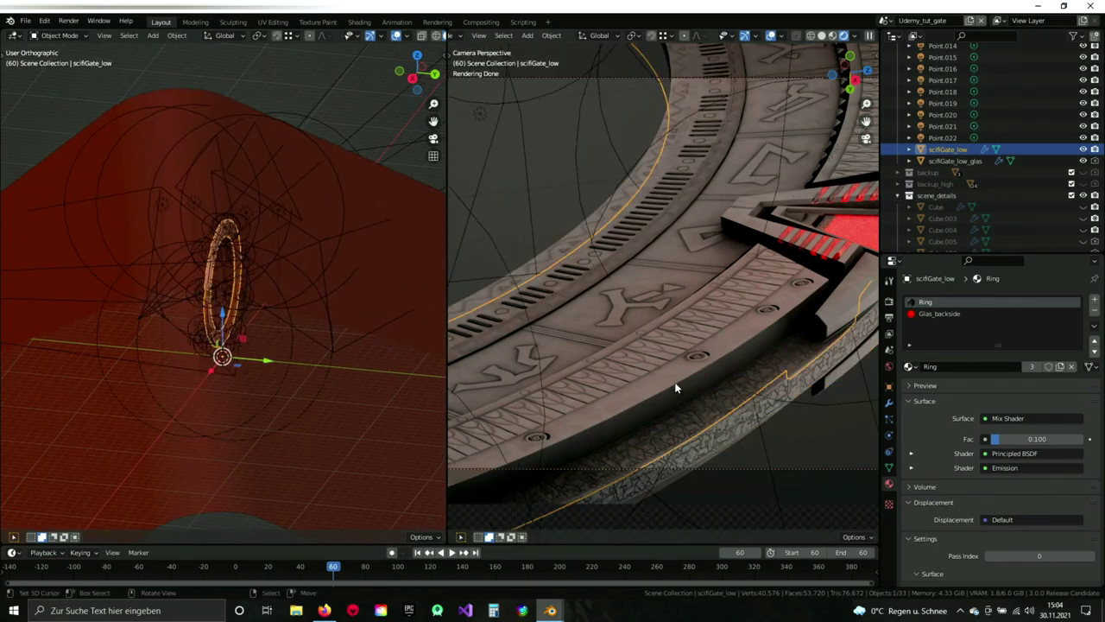
{"action": "scroll", "coordinate": [677, 382], "scroll_direction": "down", "scroll_amount": 4}
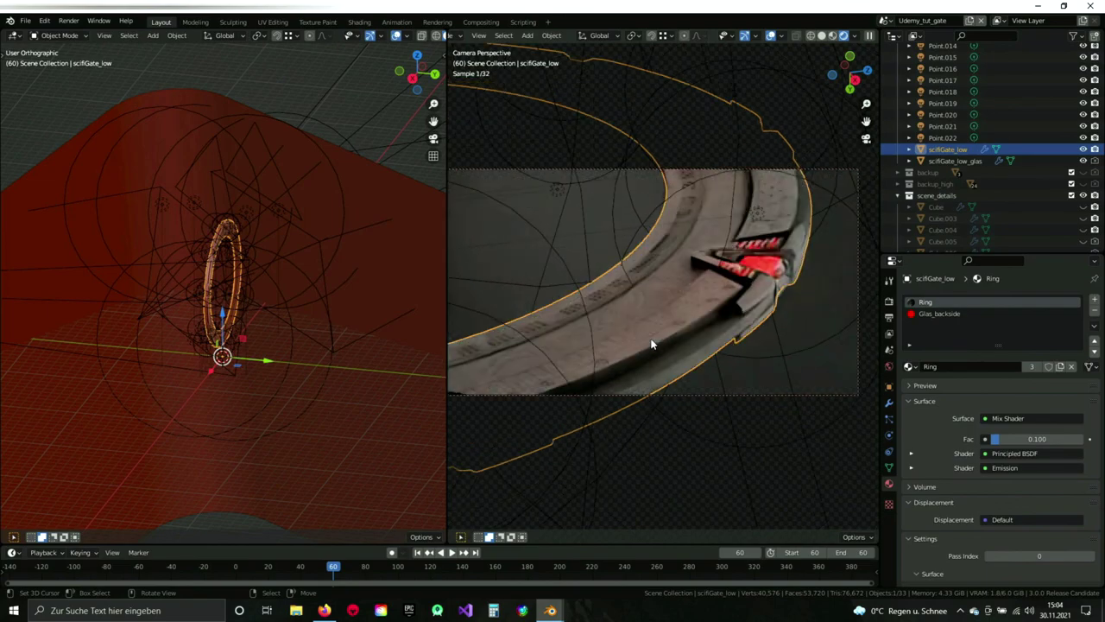
{"action": "scroll", "coordinate": [652, 343], "scroll_direction": "up", "scroll_amount": 2}
{"action": "scroll", "coordinate": [727, 306], "scroll_direction": "up", "scroll_amount": 1}
{"action": "middle_click_drag", "start_coordinate": [727, 306], "coordinate": [676, 337], "text": "shift"}
{"action": "scroll", "coordinate": [677, 336], "scroll_direction": "up", "scroll_amount": 5}
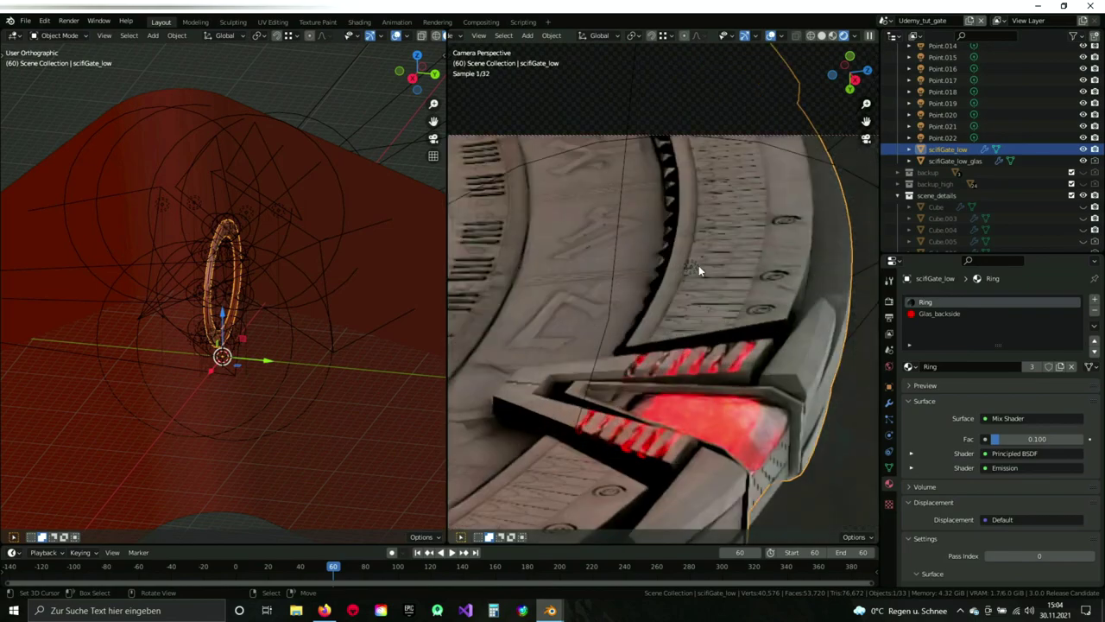
{"action": "middle_click_drag", "start_coordinate": [698, 265], "coordinate": [709, 323]}
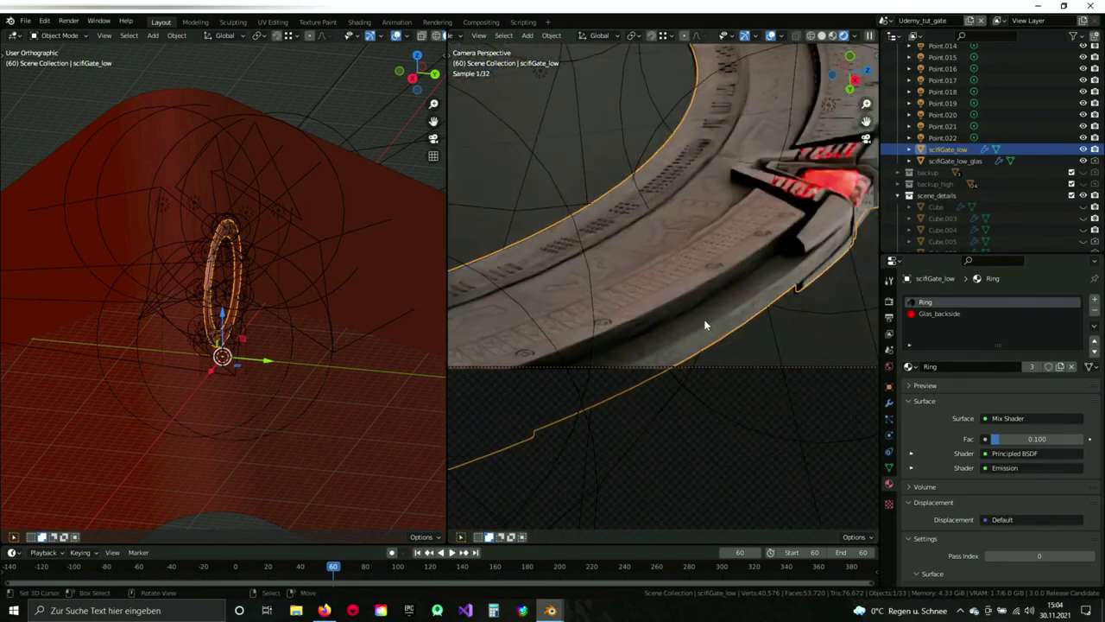
Display Render_3_front.tif in the separate image window and examine the ring's symbols and glowing red chevrons.
{"action": "mouse_move", "coordinate": [550, 611]}
{"action": "left_click", "coordinate": [613, 557]}
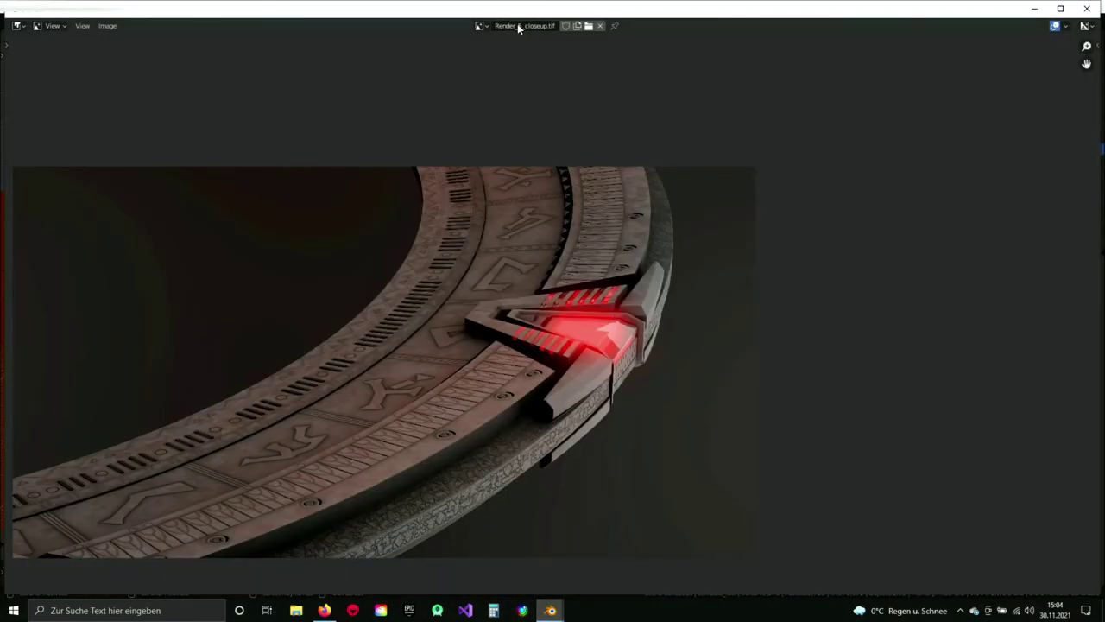
{"action": "left_click", "coordinate": [479, 25]}
{"action": "left_click", "coordinate": [518, 77]}
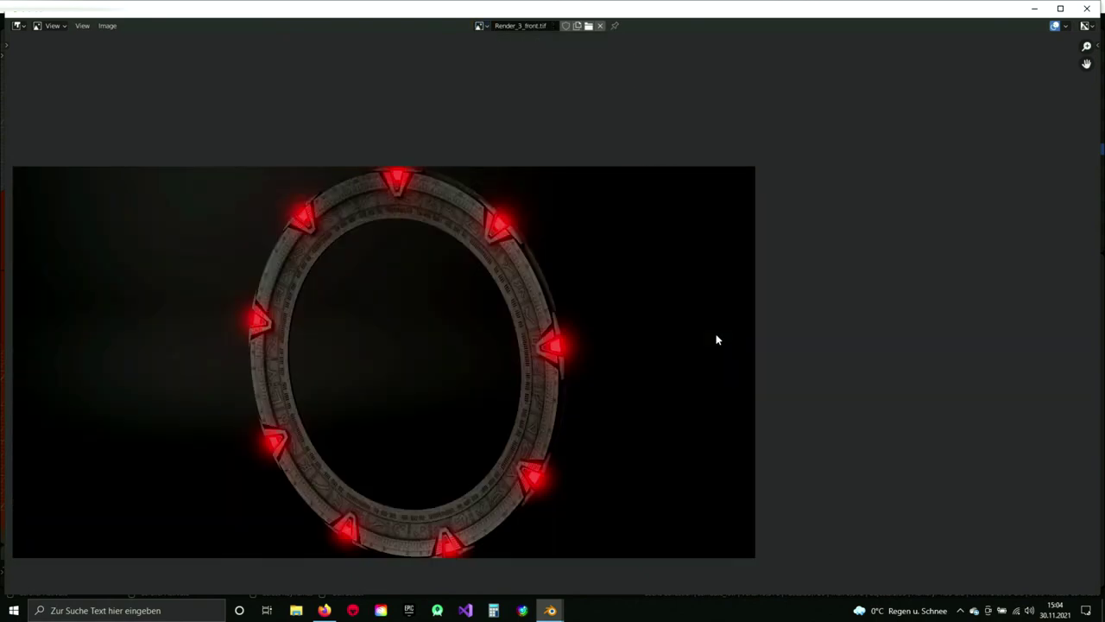
{"action": "middle_click_drag", "start_coordinate": [417, 314], "coordinate": [491, 279]}
{"action": "scroll", "coordinate": [535, 195], "scroll_direction": "up", "scroll_amount": 5}
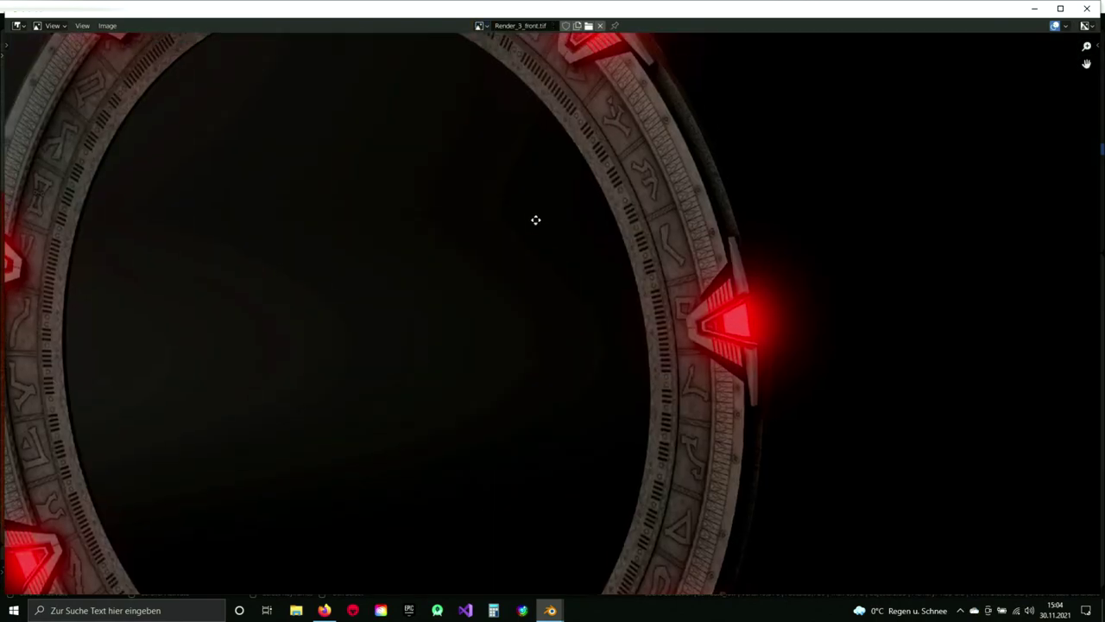
{"action": "middle_click_drag", "start_coordinate": [535, 195], "coordinate": [542, 356]}
{"action": "scroll", "coordinate": [536, 345], "scroll_direction": "up", "scroll_amount": 2}
{"action": "scroll", "coordinate": [524, 325], "scroll_direction": "down", "scroll_amount": 5}
{"action": "middle_click_drag", "start_coordinate": [528, 438], "coordinate": [539, 321]}
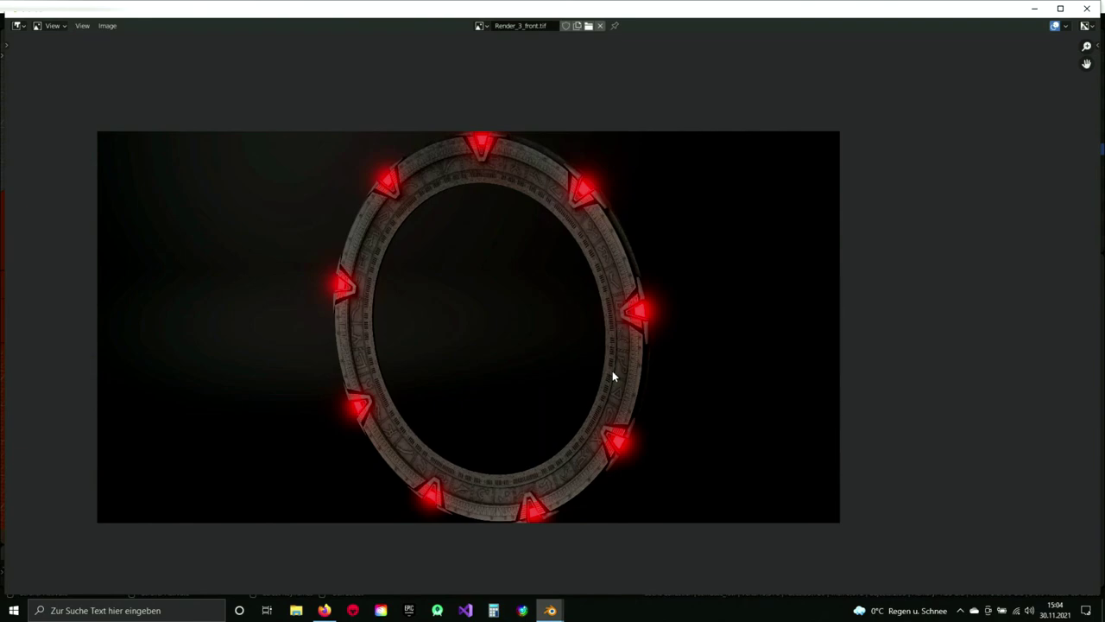
Review the whole gate in the Render_3_front.tif image, with a closer look at the symbols and chevrons on its upper half.
{"action": "left_click", "coordinate": [551, 612]}
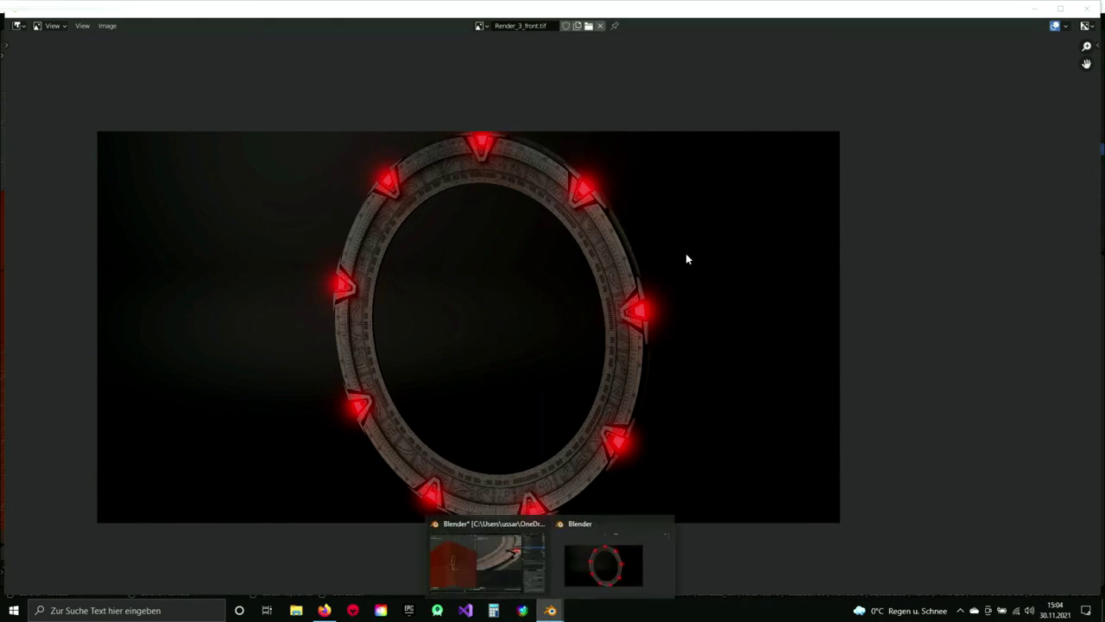
{"action": "left_click", "coordinate": [784, 13]}
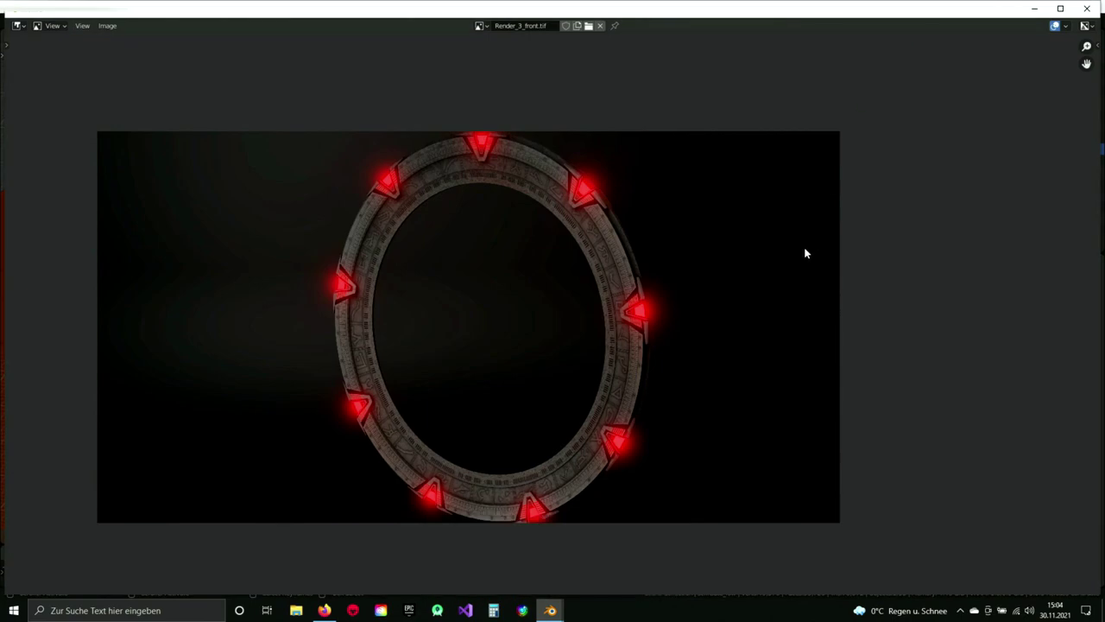
{"action": "scroll", "coordinate": [805, 253], "scroll_direction": "up", "scroll_amount": 1}
{"action": "middle_click_drag", "start_coordinate": [668, 289], "coordinate": [720, 294]}
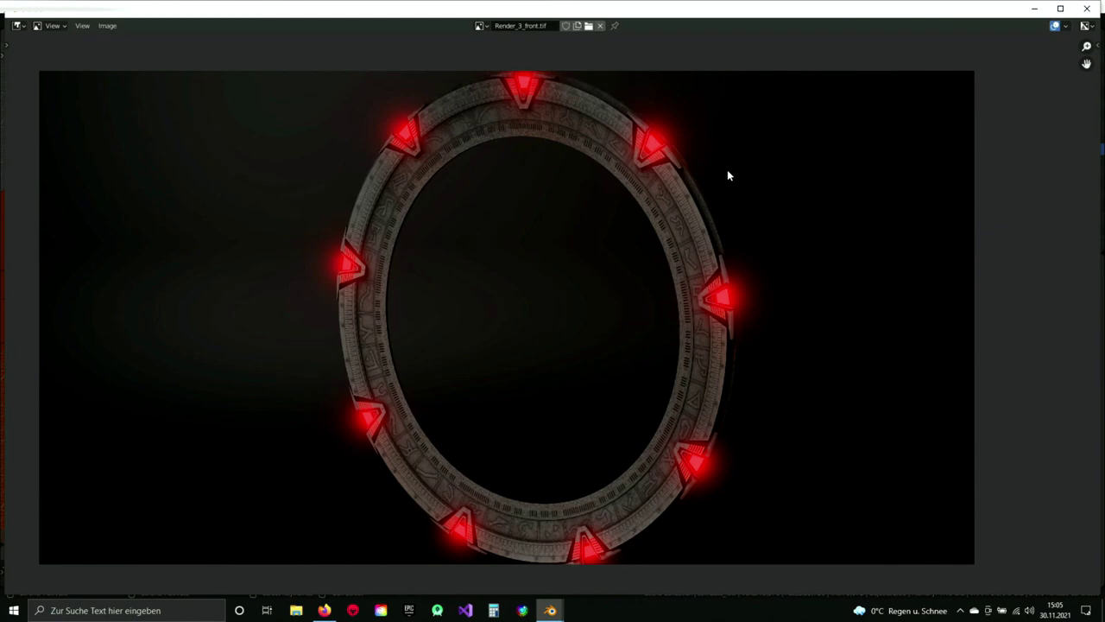
{"action": "scroll", "coordinate": [683, 205], "scroll_direction": "up", "scroll_amount": 3}
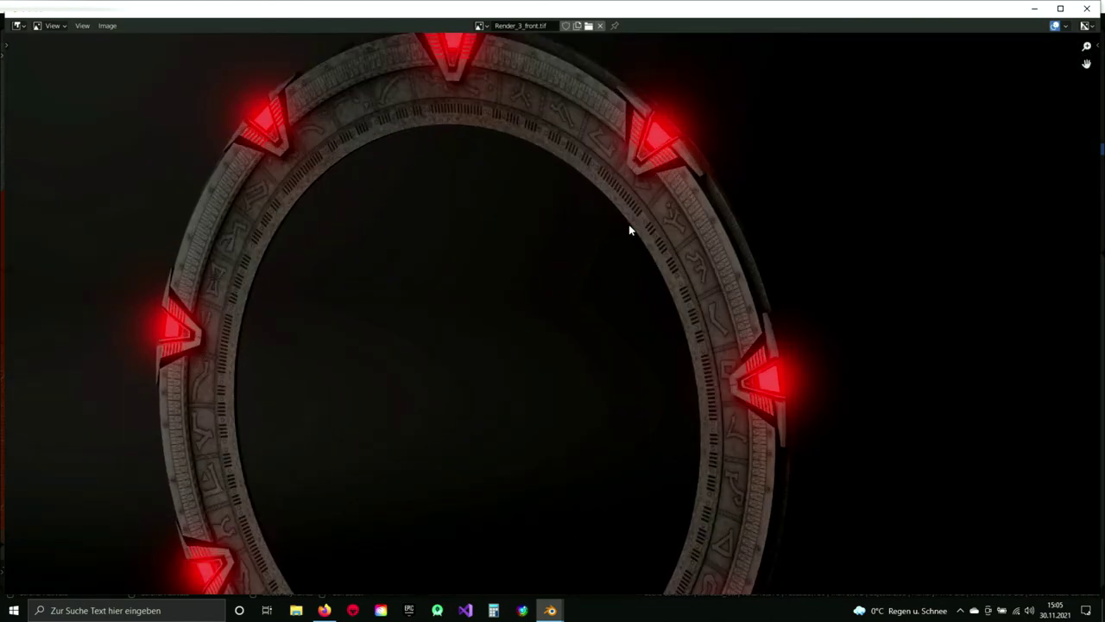
{"action": "scroll", "coordinate": [580, 247], "scroll_direction": "down", "scroll_amount": 3}
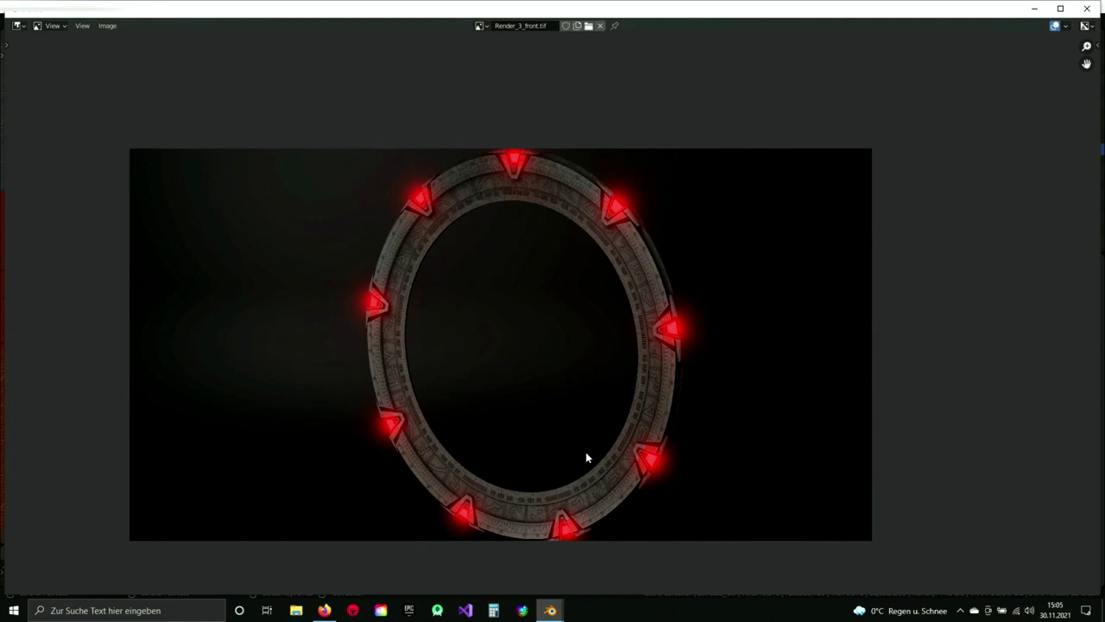
{"action": "middle_click_drag", "start_coordinate": [548, 471], "coordinate": [549, 396]}
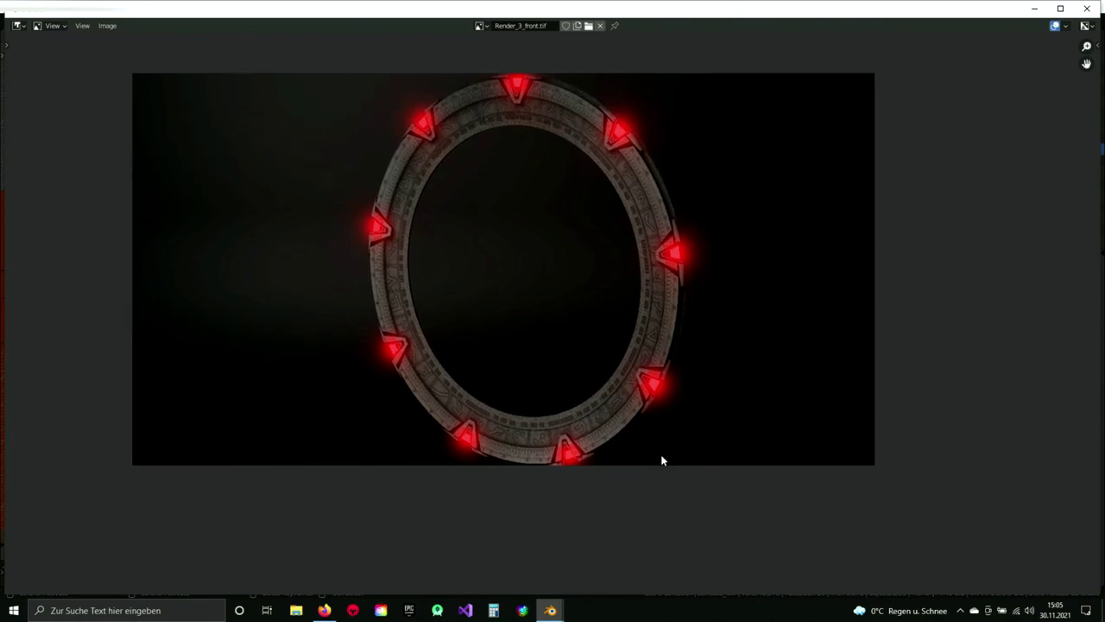
{"action": "middle_click_drag", "start_coordinate": [521, 360], "coordinate": [512, 410]}
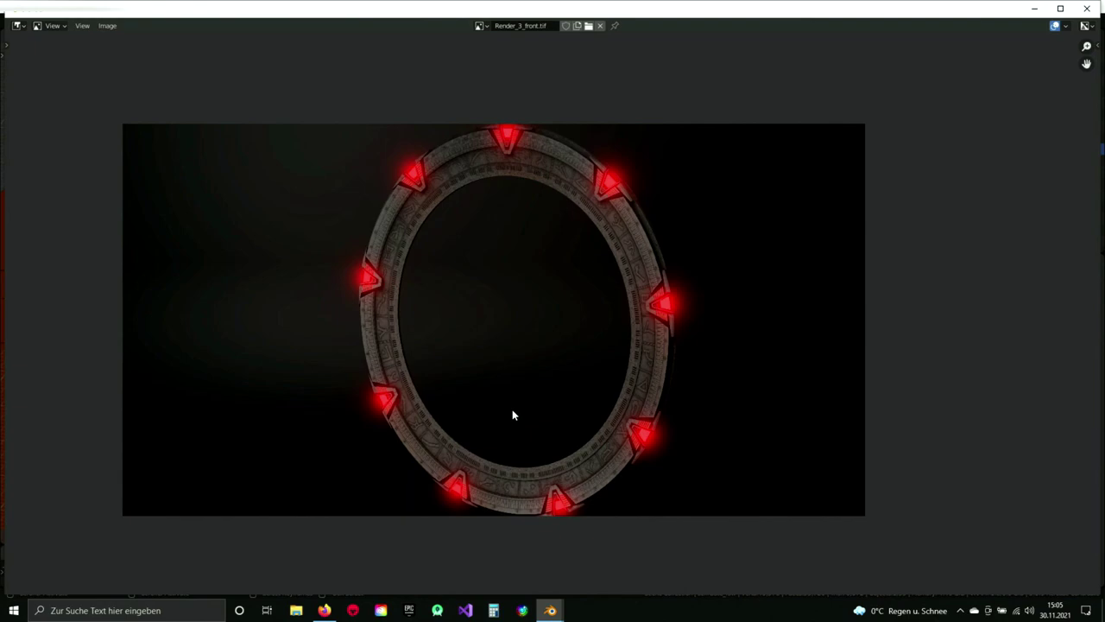
{"action": "middle_click_drag", "start_coordinate": [513, 369], "coordinate": [509, 376]}
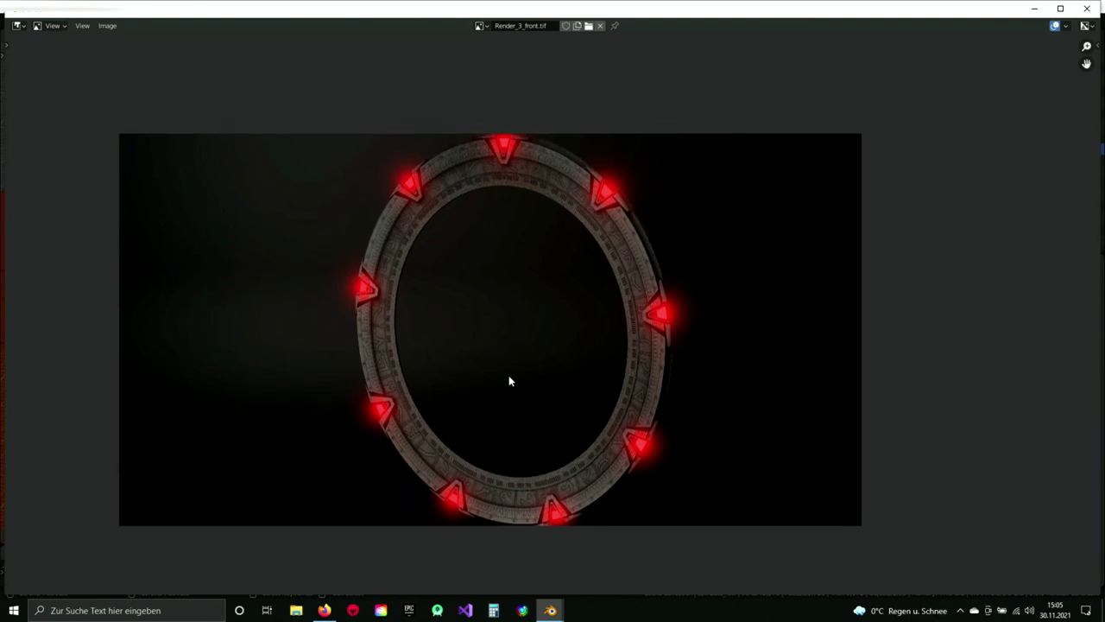